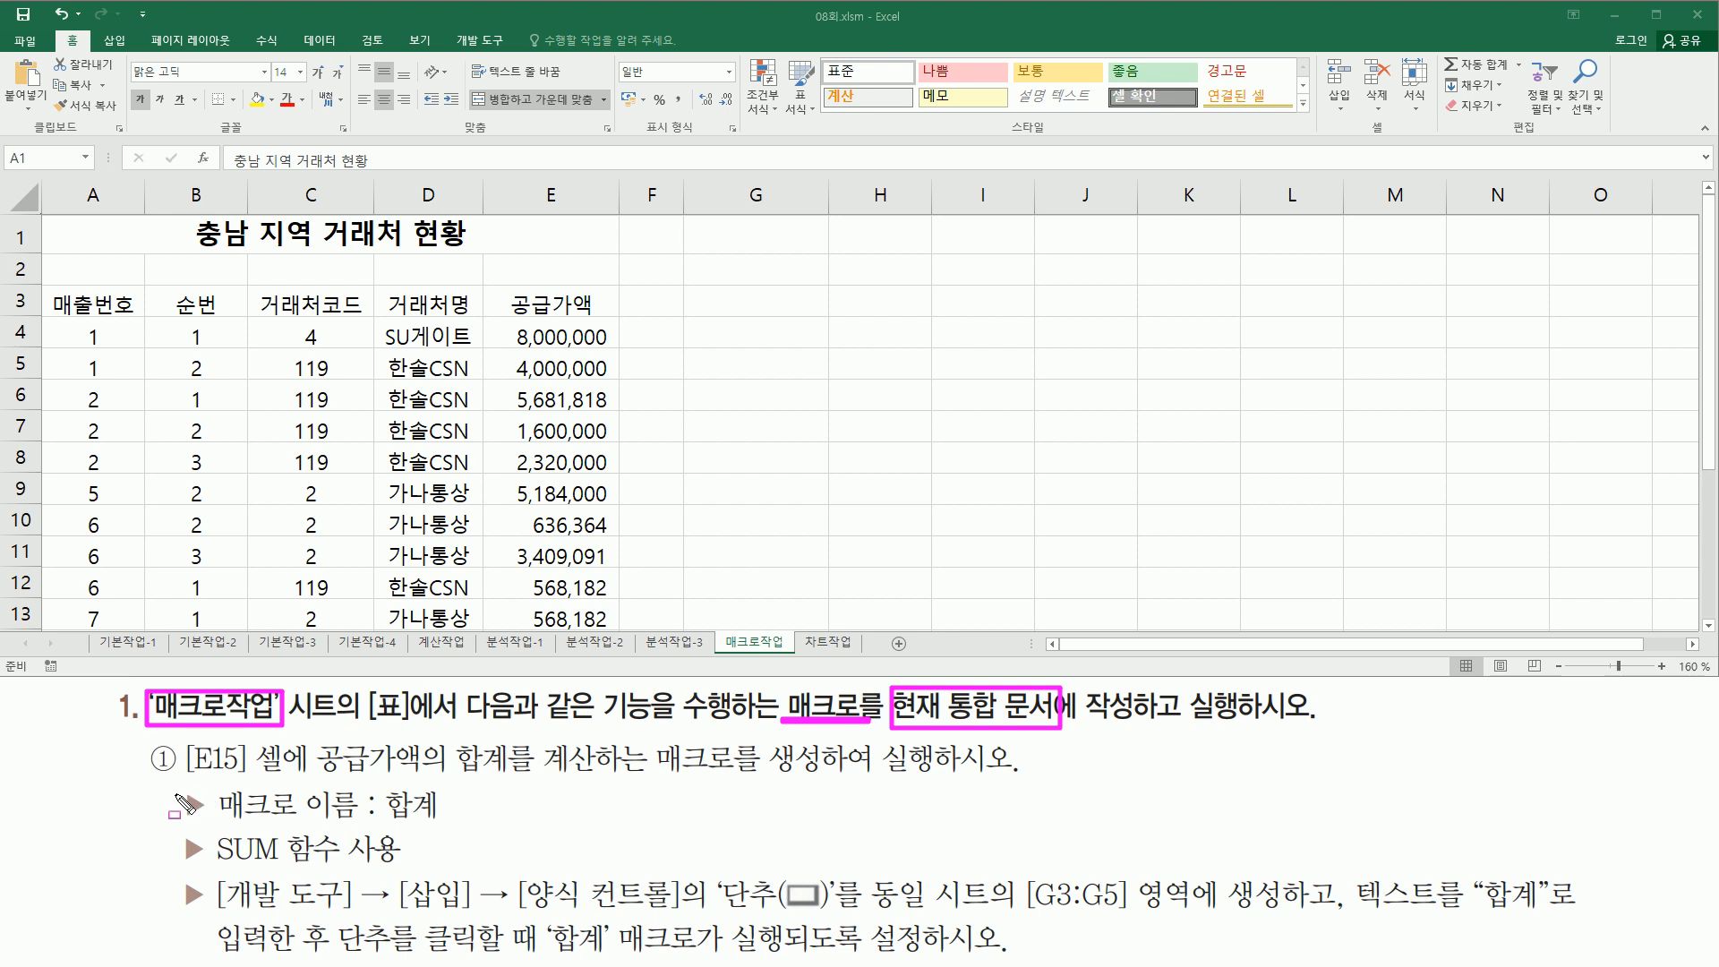
key("Escape")
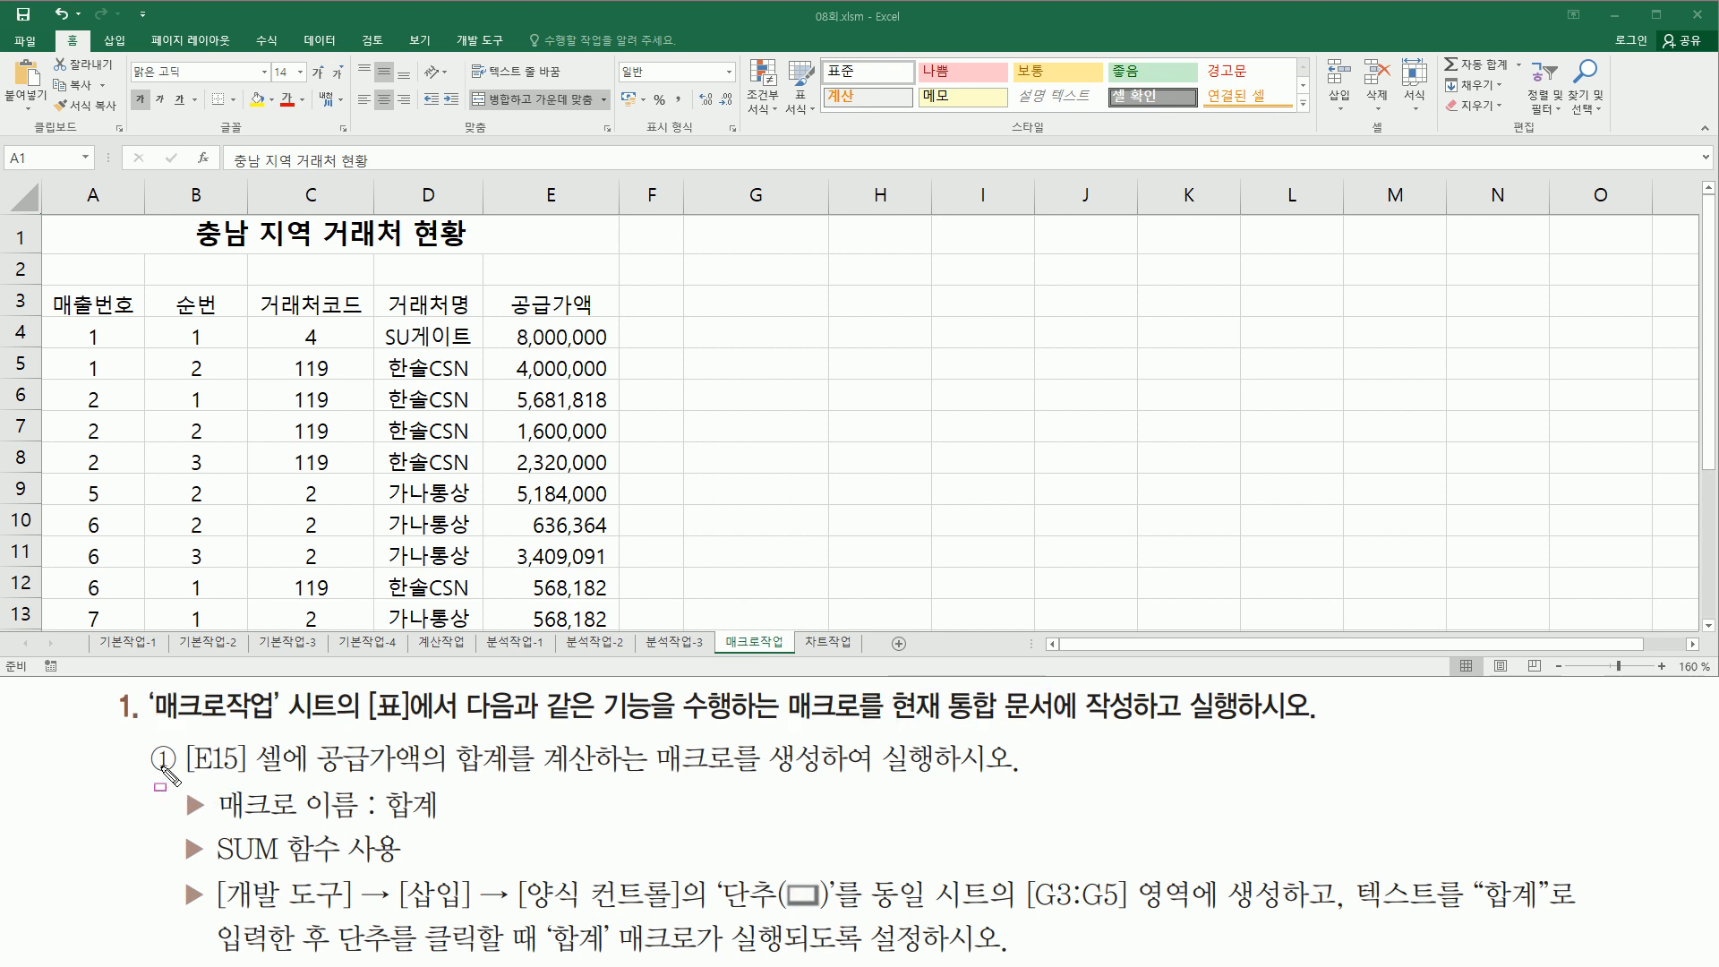
mouse_move(178, 736)
left_mouse_down()
mouse_move(206, 765)
mouse_move(287, 776)
left_mouse_up()
key("Escape")
mouse_move(46, 212)
left_mouse_down()
mouse_move(505, 595)
mouse_move(613, 624)
left_mouse_up()
key("Escape")
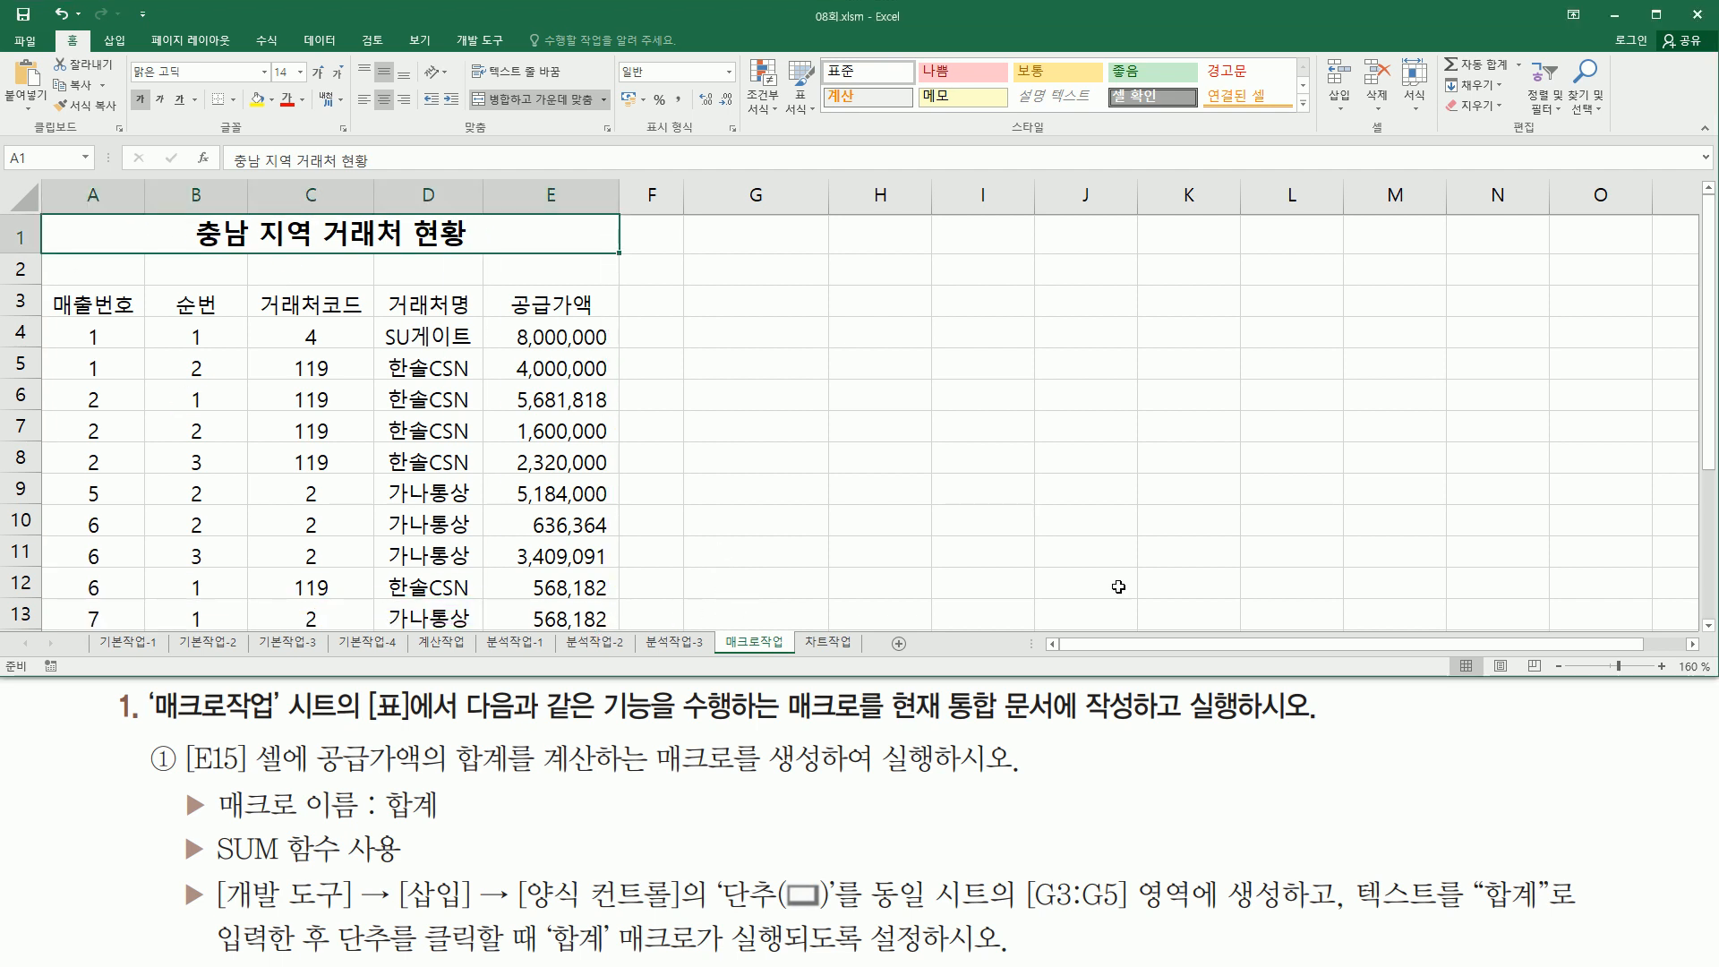
left_click(1708, 625)
left_click(1708, 625)
left_click(1708, 625)
left_click_drag(493, 558, 612, 596)
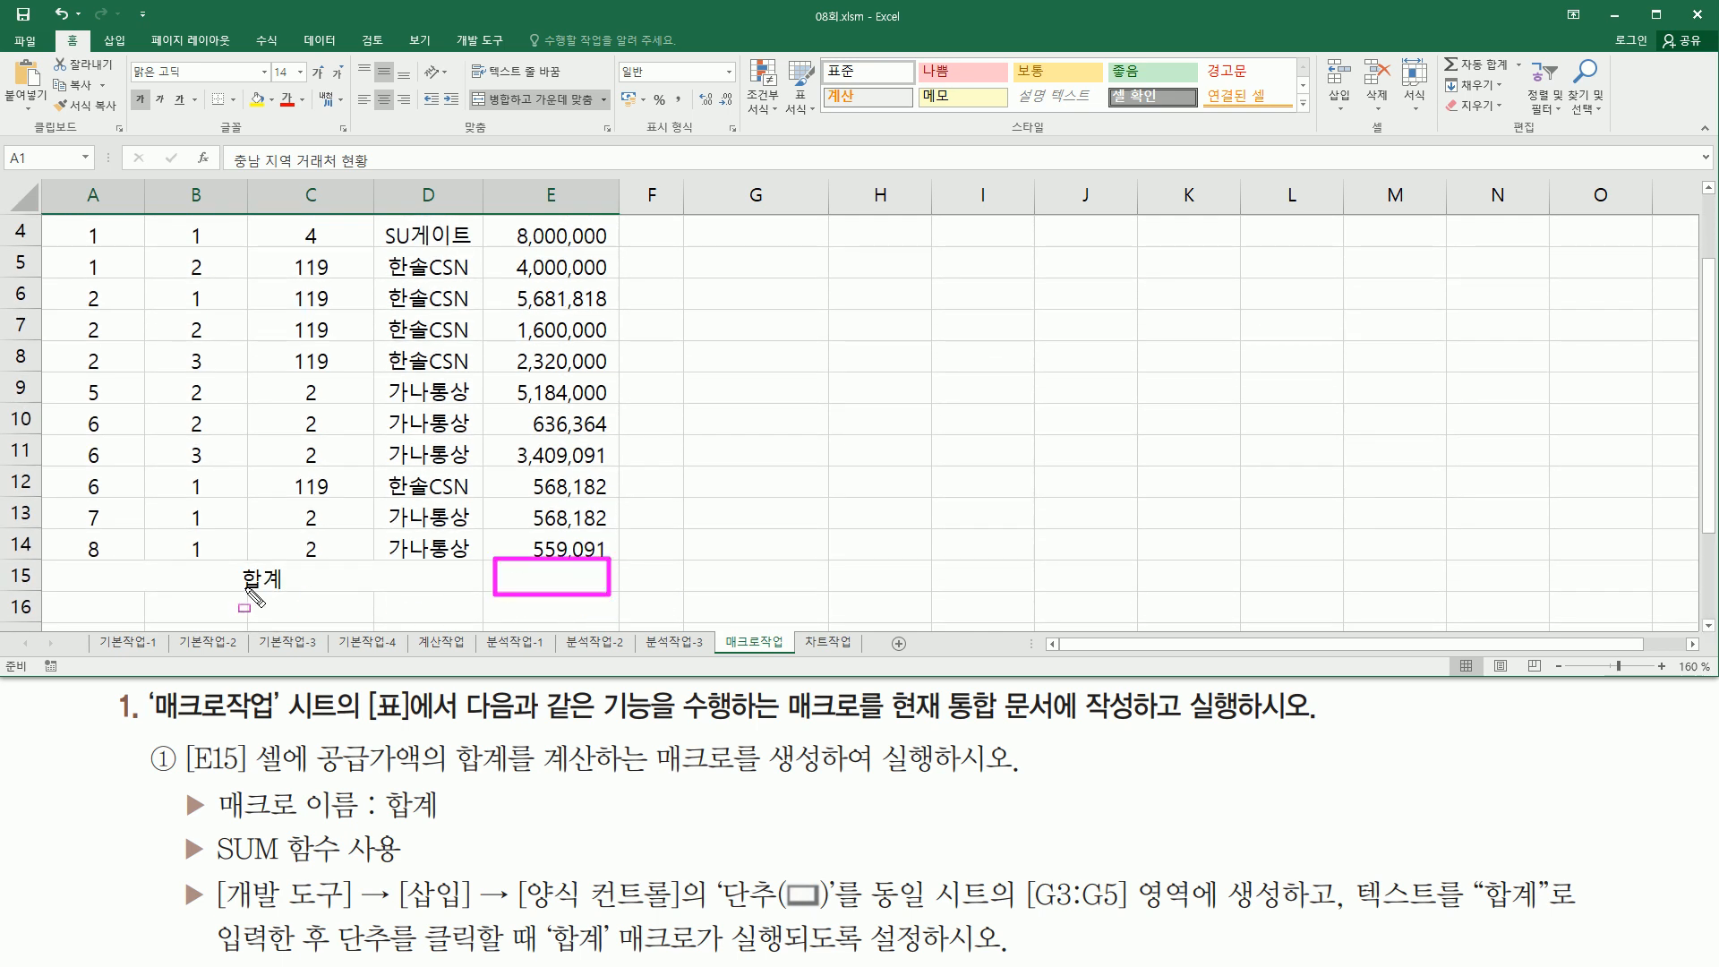
left_click_drag(240, 588, 335, 588)
mouse_move(315, 733)
left_mouse_down()
mouse_move(399, 781)
mouse_move(947, 783)
left_mouse_up()
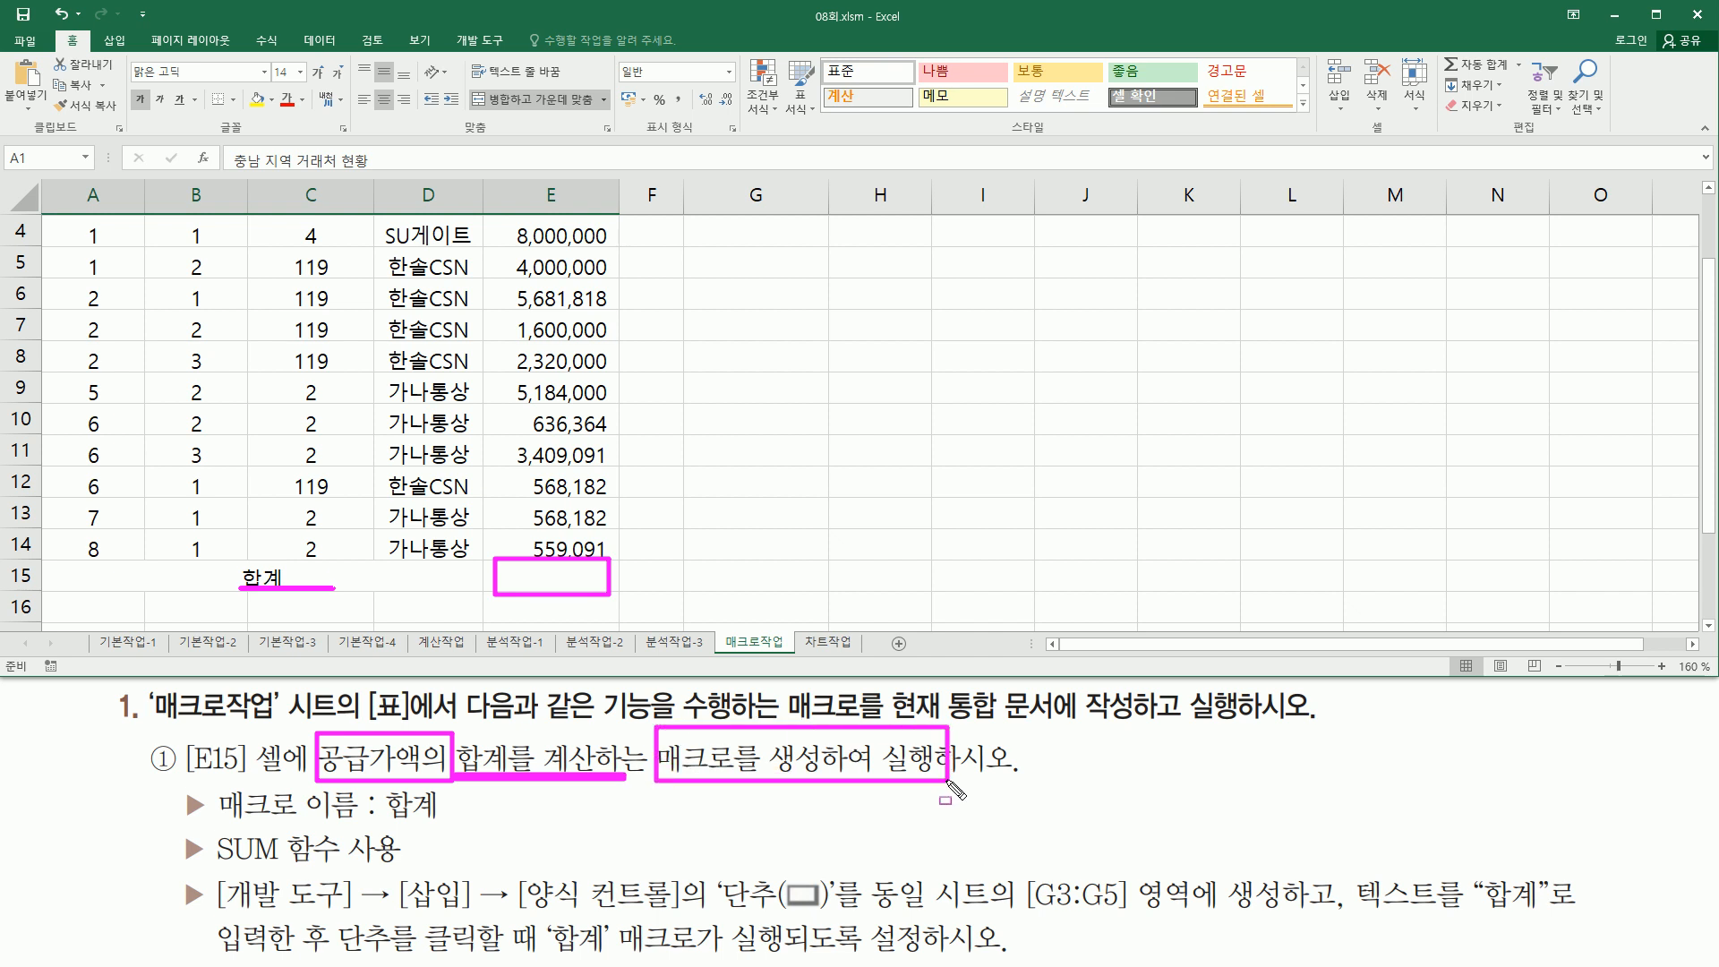
left_click_drag(367, 821, 438, 822)
left_click_drag(214, 868, 401, 868)
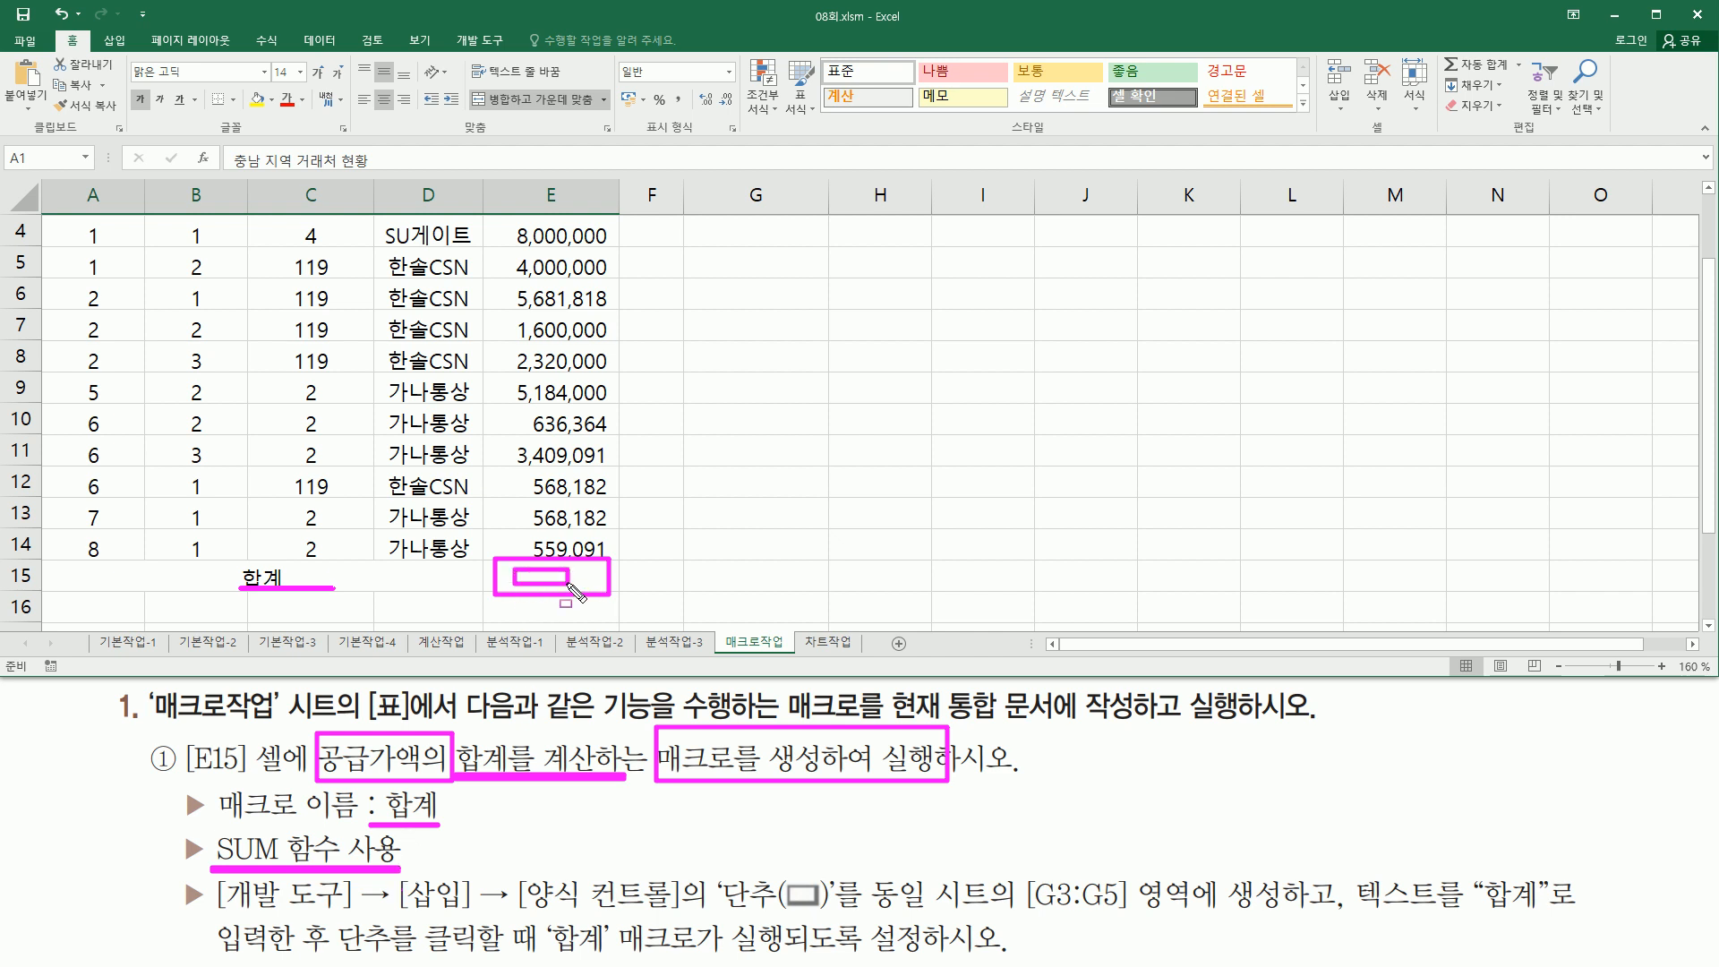
key("Escape")
scroll(570, 591, "up", 1)
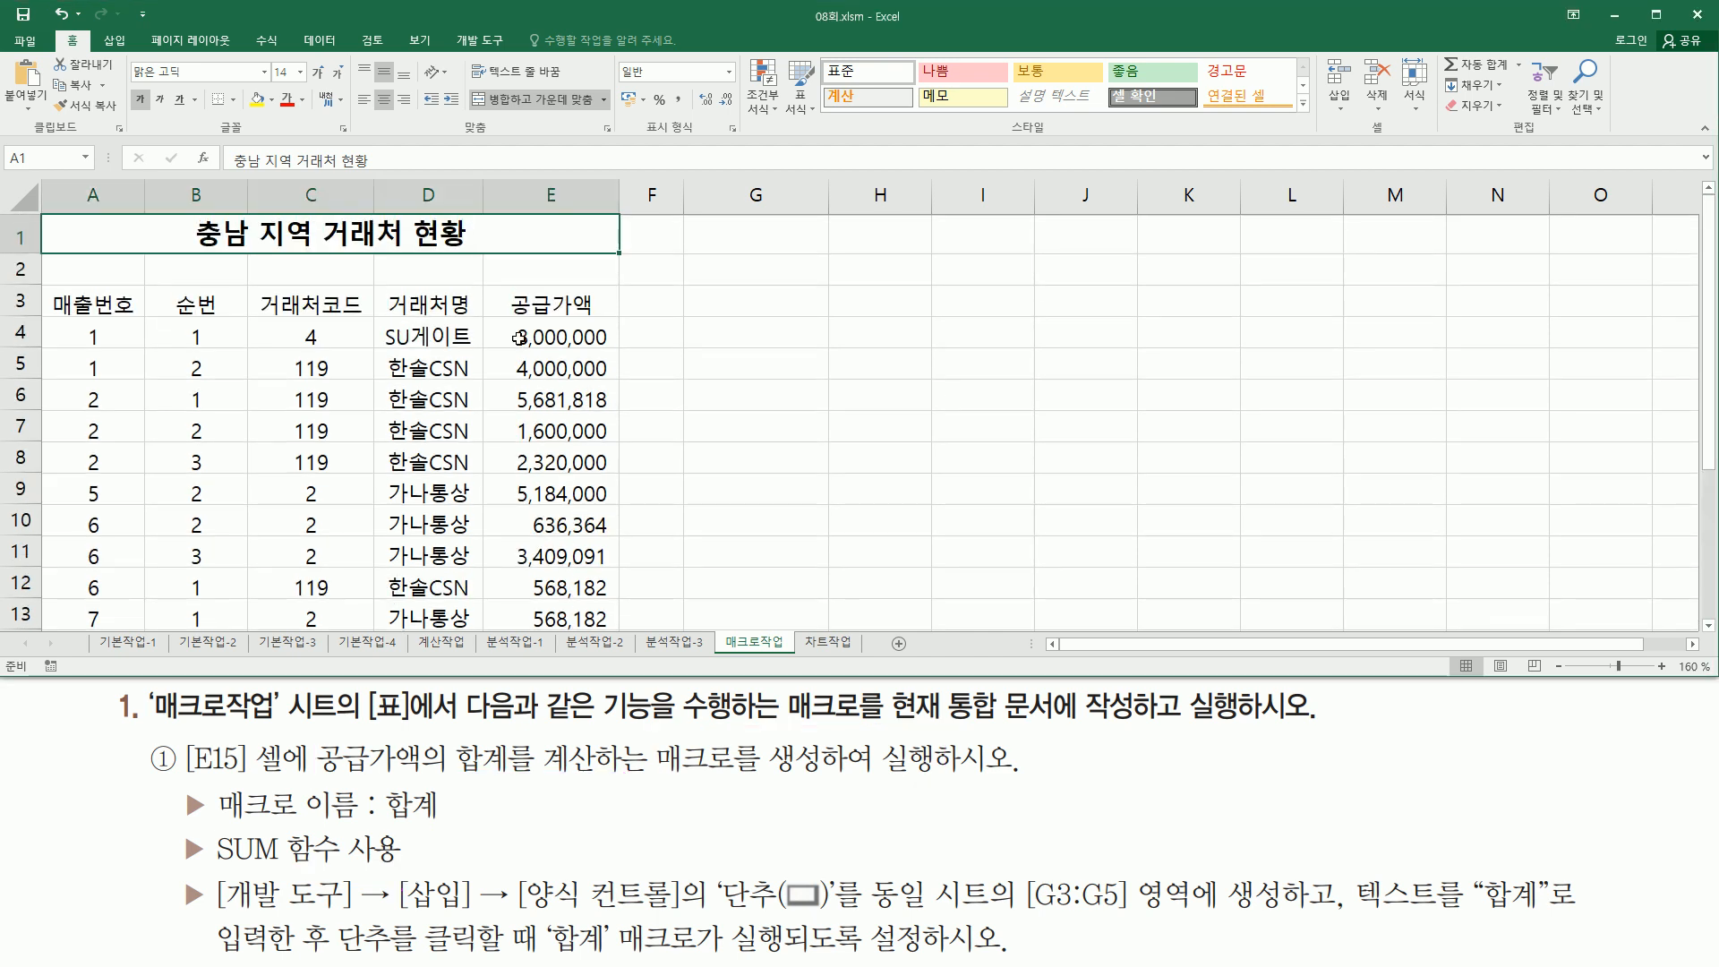
mouse_move(522, 340)
left_mouse_down()
mouse_move(627, 589)
mouse_move(518, 345)
left_mouse_up()
key("Escape")
scroll(644, 553, "down", 3)
left_click(549, 367)
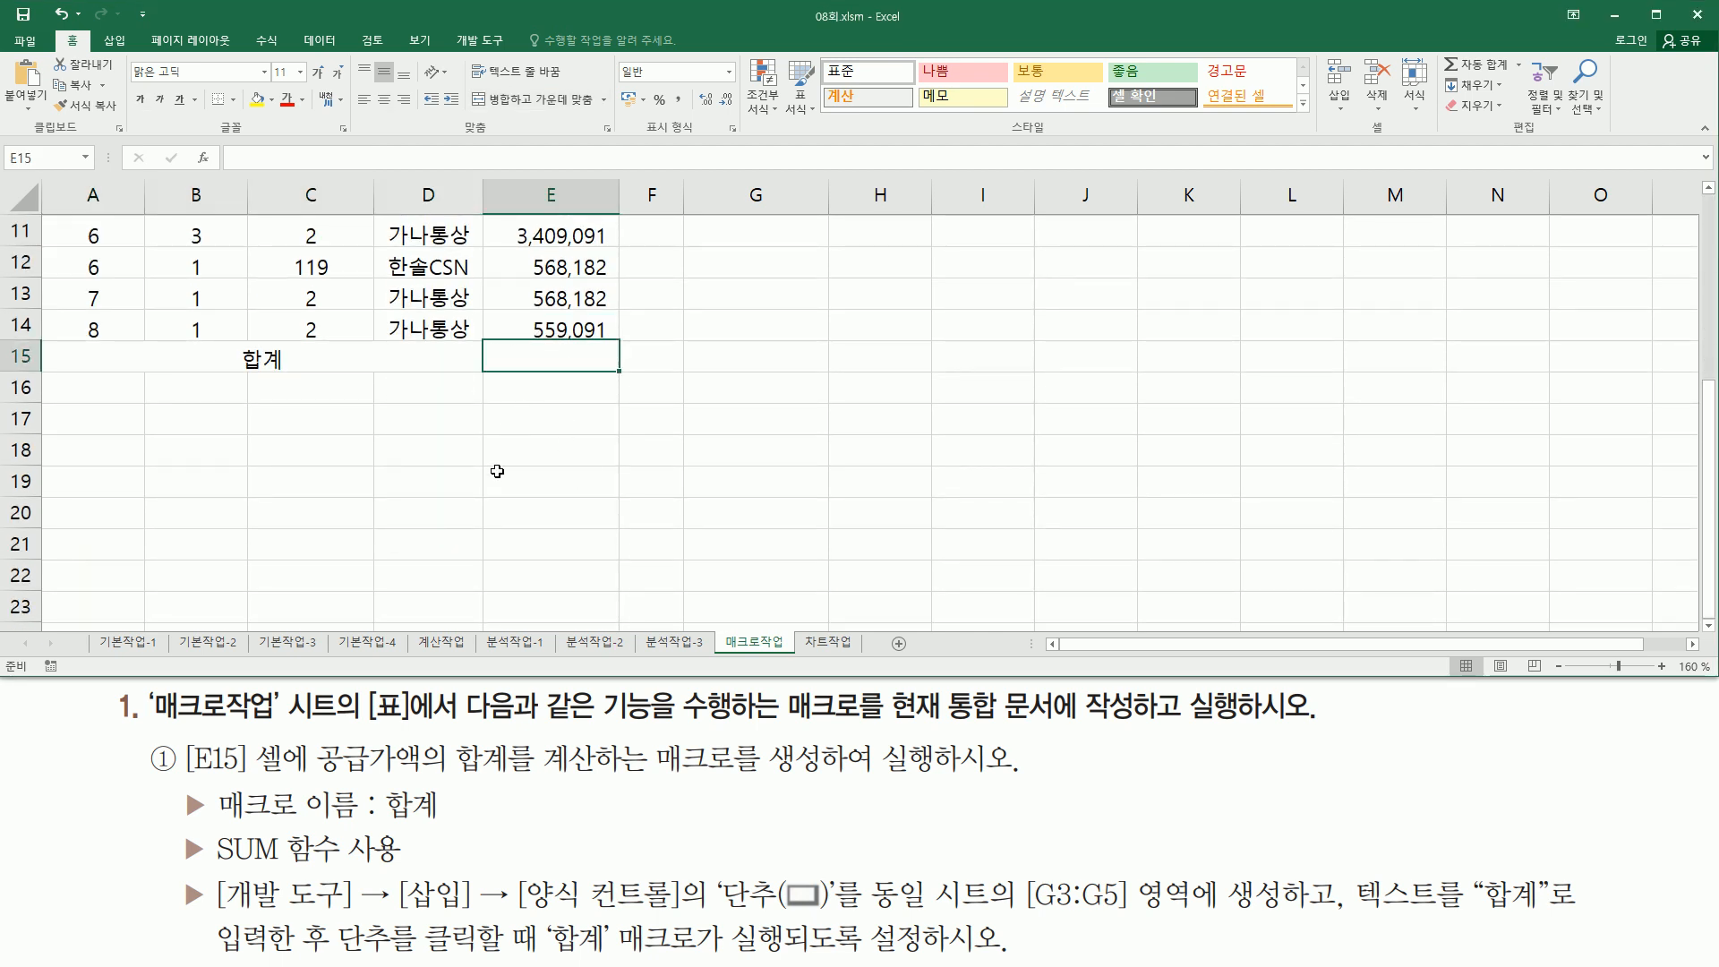
mouse_move(210, 871)
left_mouse_down()
mouse_move(443, 908)
mouse_move(829, 914)
left_mouse_up()
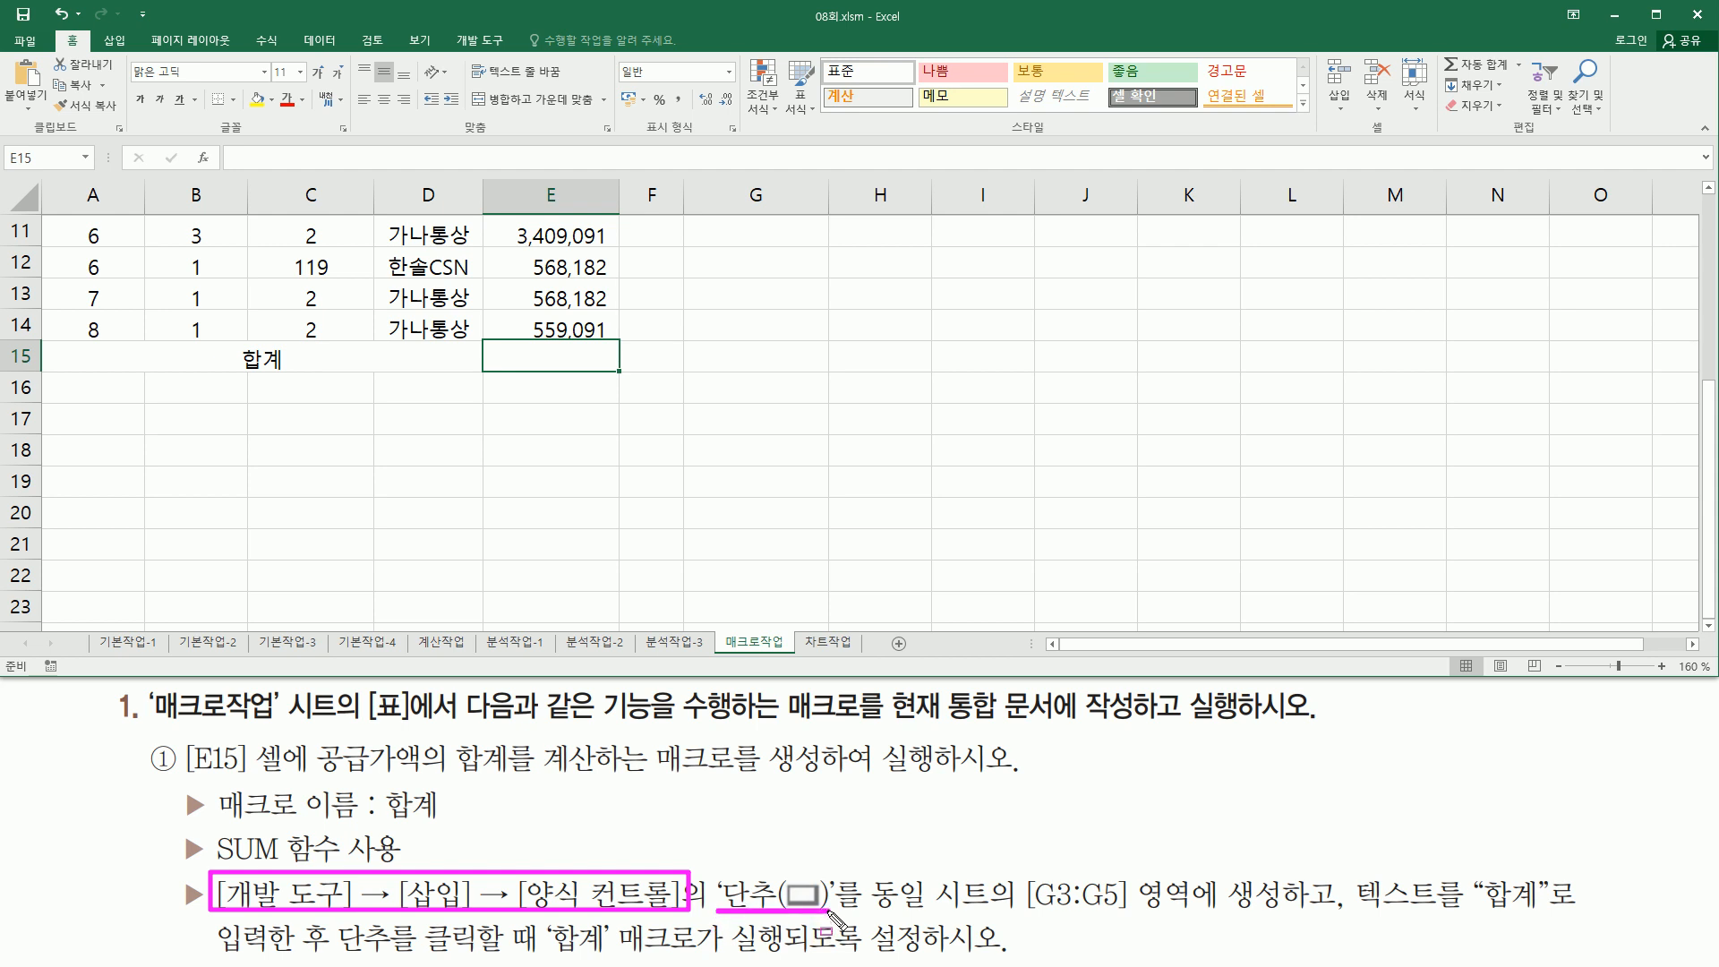
mouse_move(1029, 878)
left_mouse_down()
mouse_move(1070, 923)
mouse_move(1141, 877)
mouse_move(1284, 921)
left_mouse_up()
key("Escape")
scroll(813, 337, "up", 4)
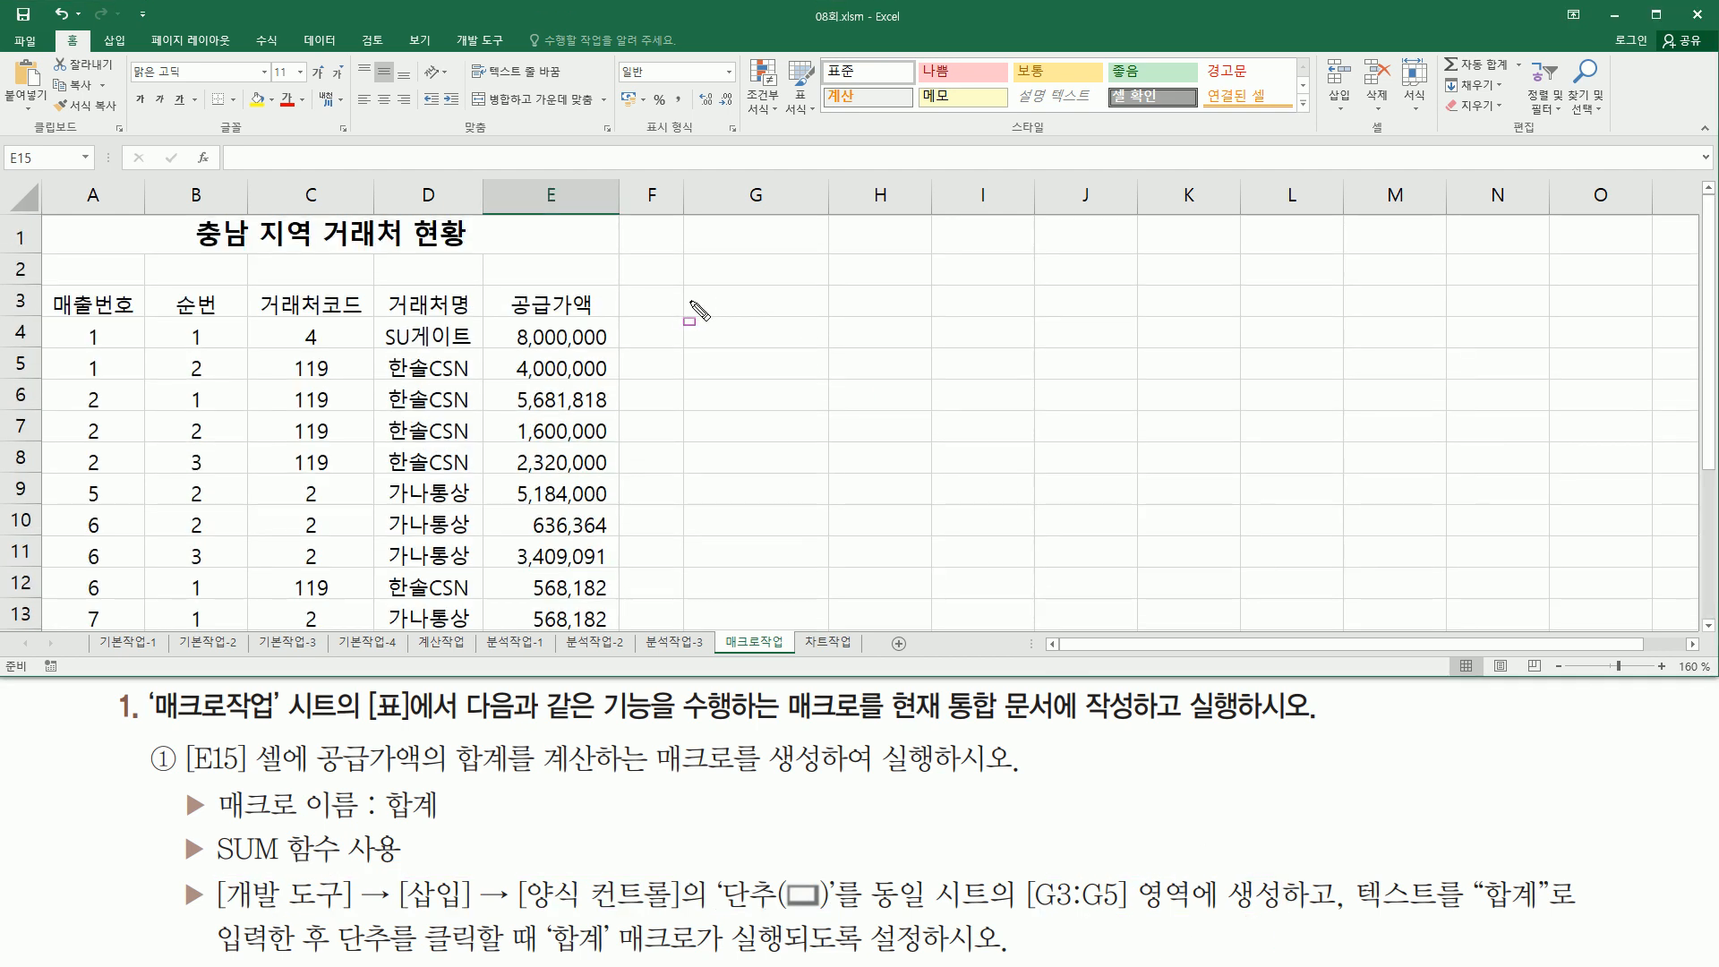
key("ctrl+2")
left_click_drag(684, 287, 825, 372)
left_click_drag(1354, 907, 1547, 908)
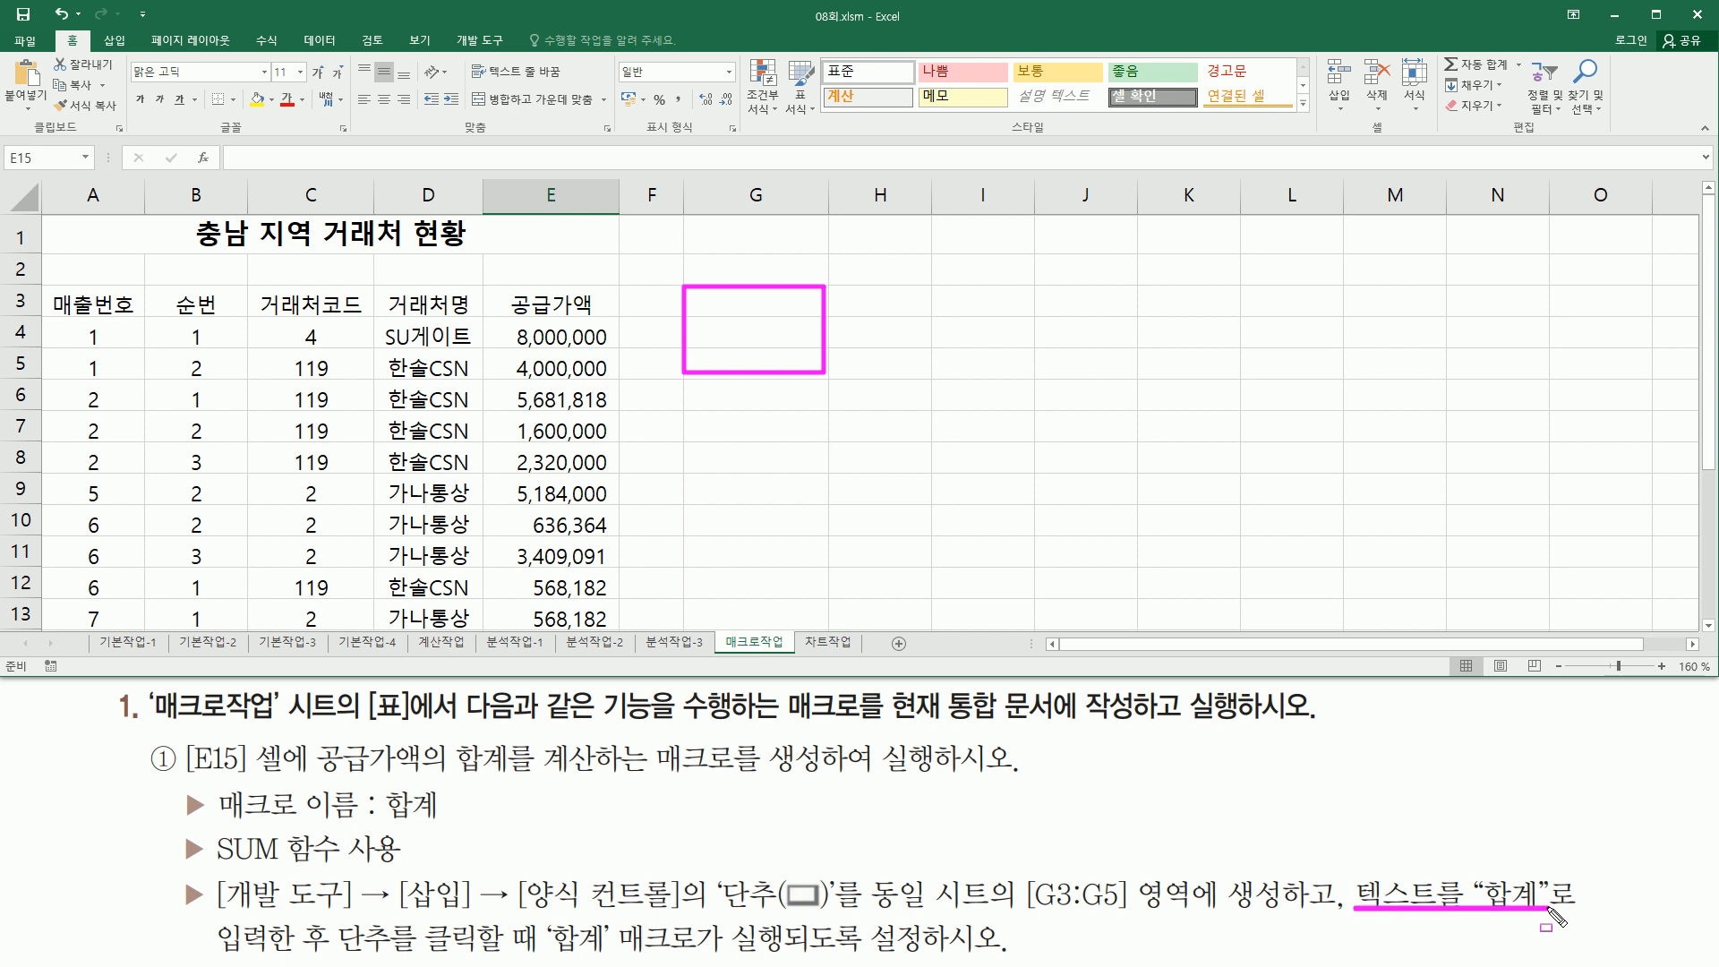
left_click_drag(333, 956, 788, 959)
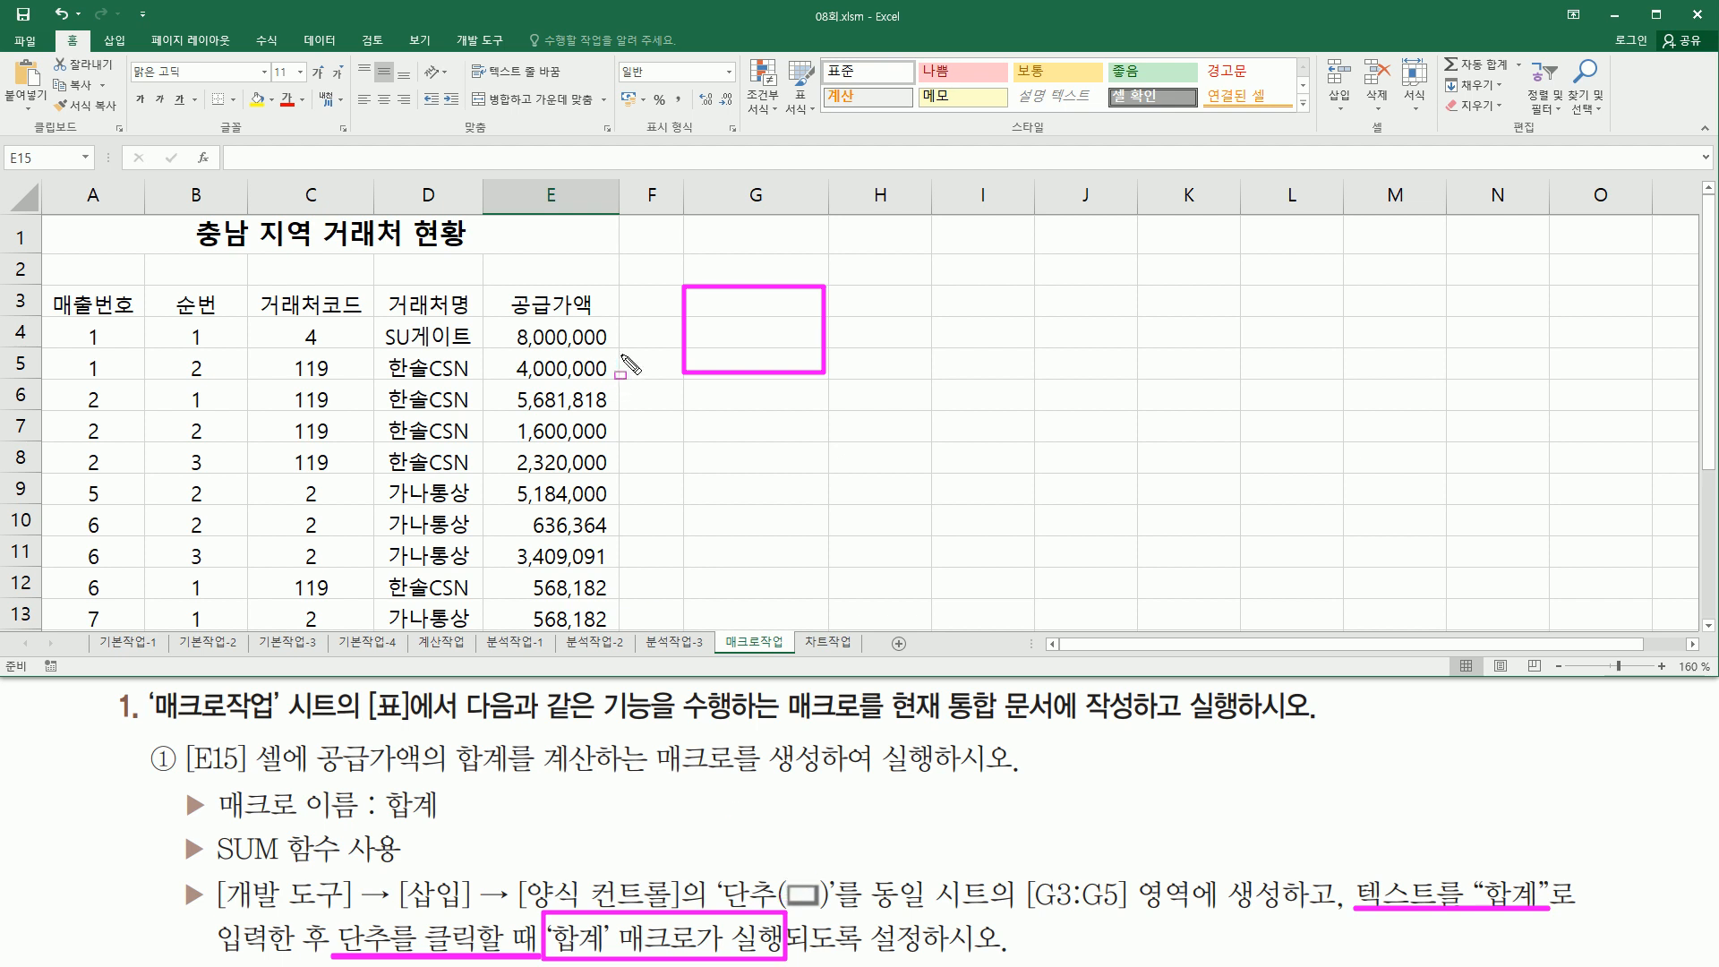
key("Escape")
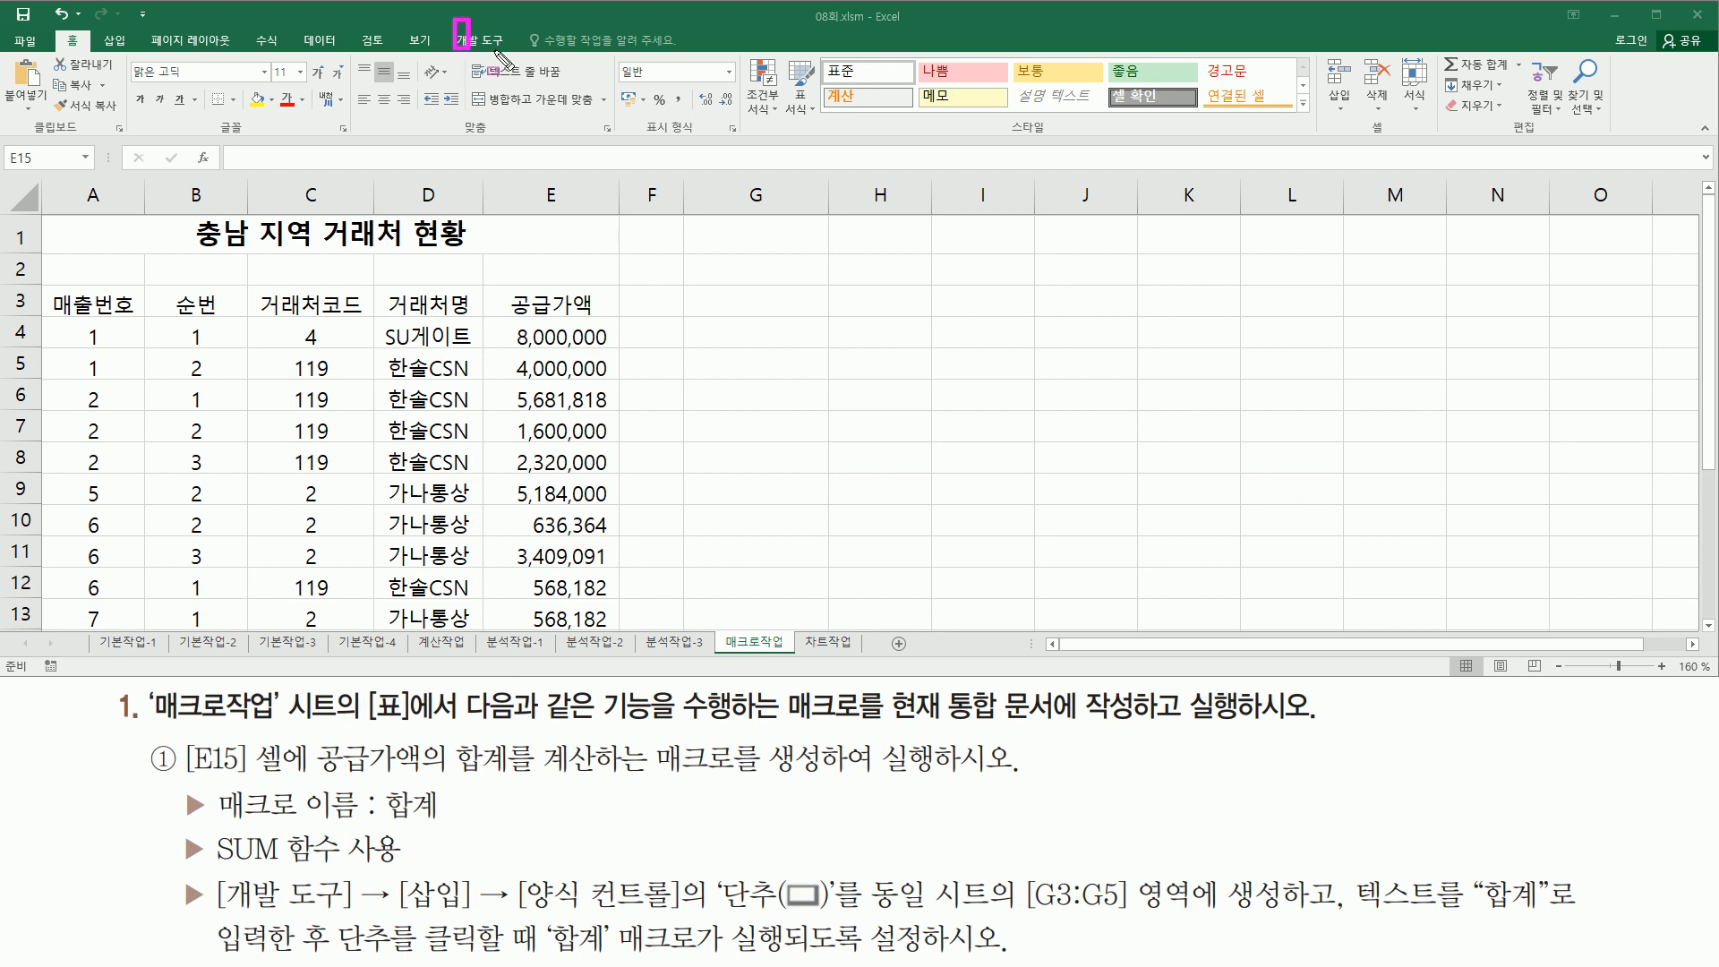
- Insert a form-control button drawn over cells G3:G5 on the 매크로작업 sheet
left_click(480, 39)
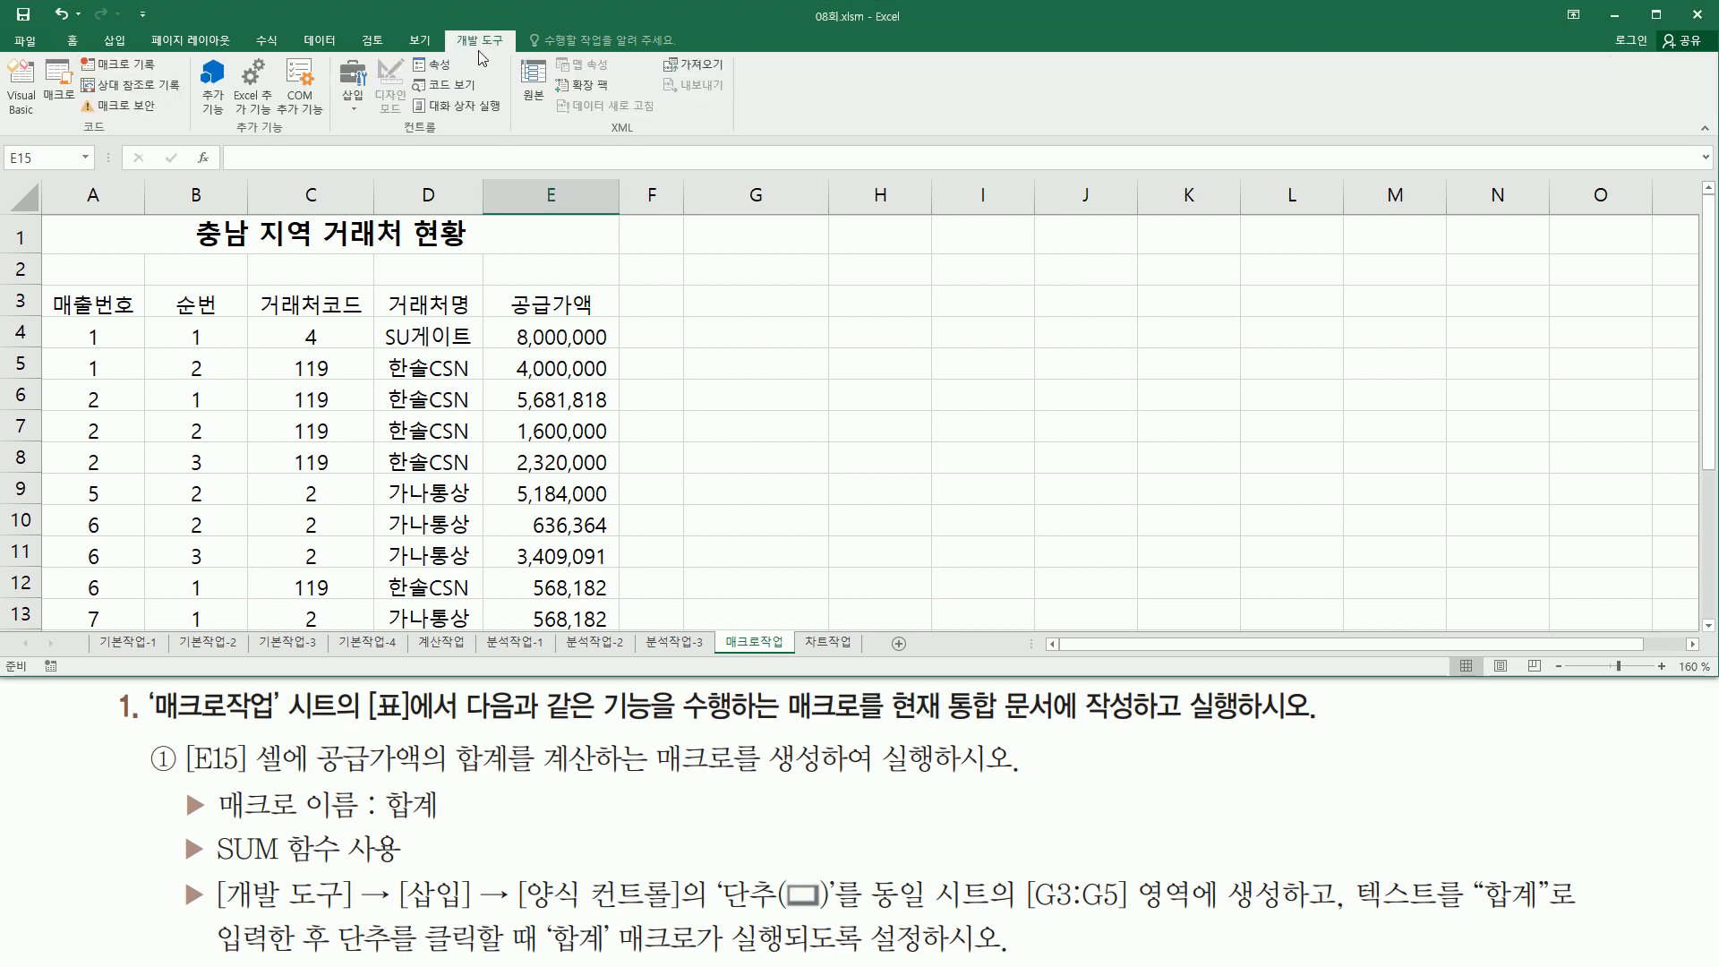
left_click(357, 105)
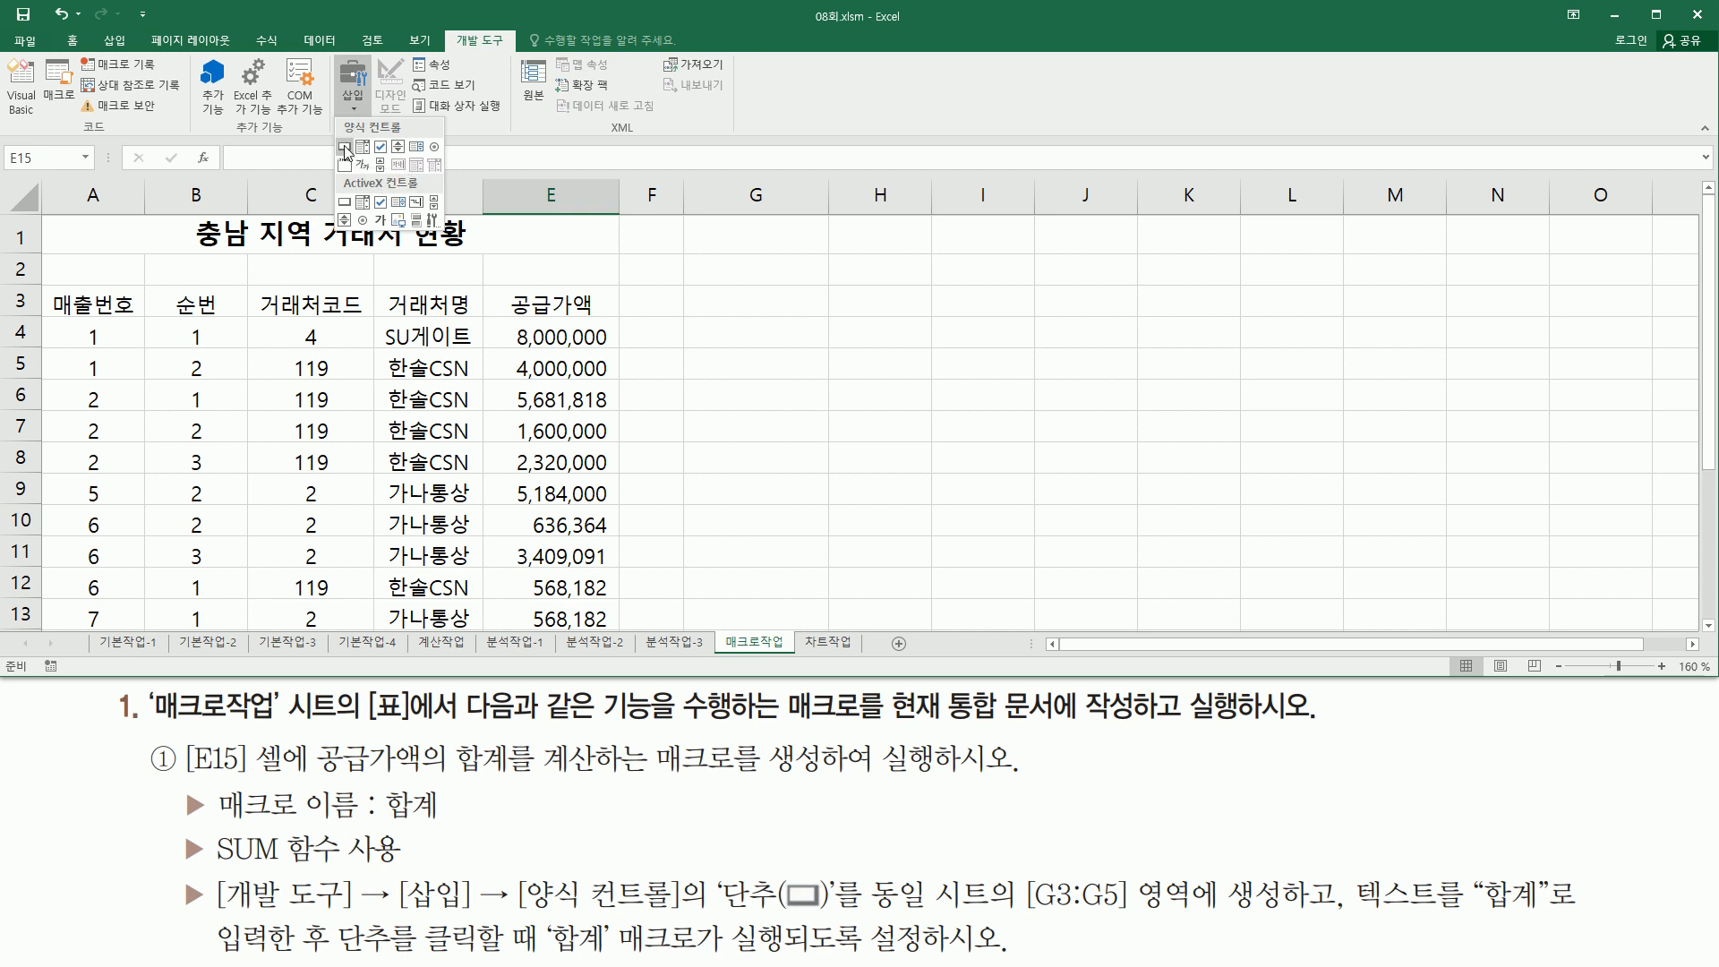
left_click(344, 148)
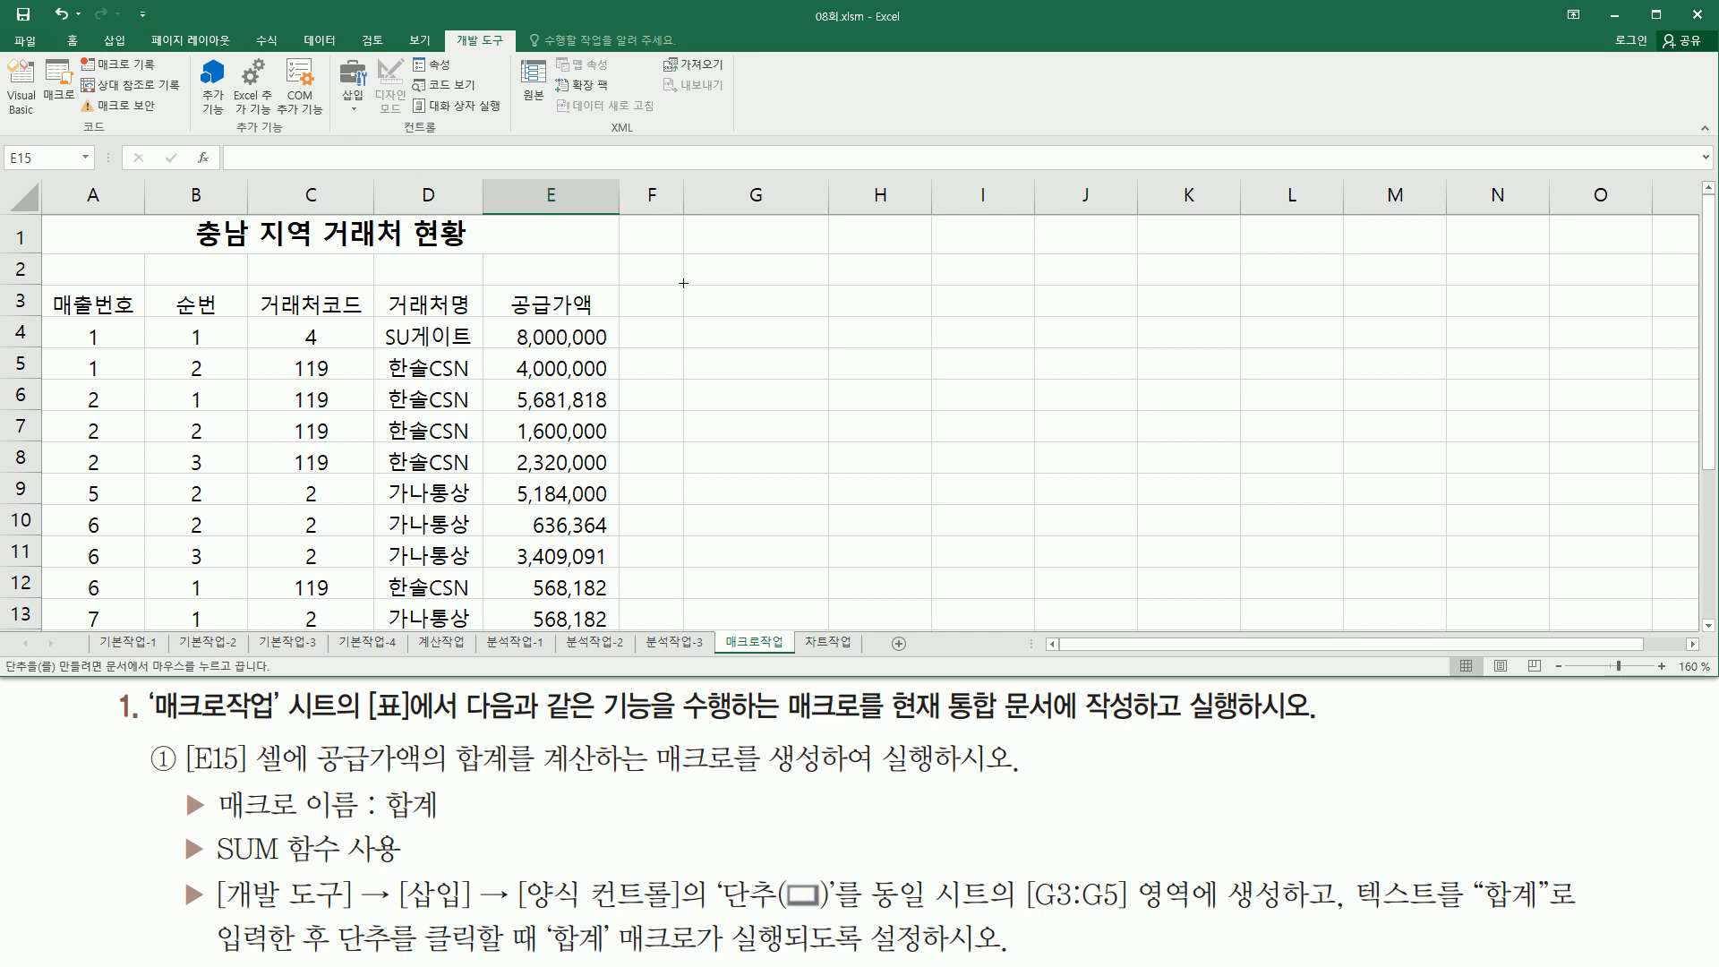
left_click_drag(682, 284, 724, 367)
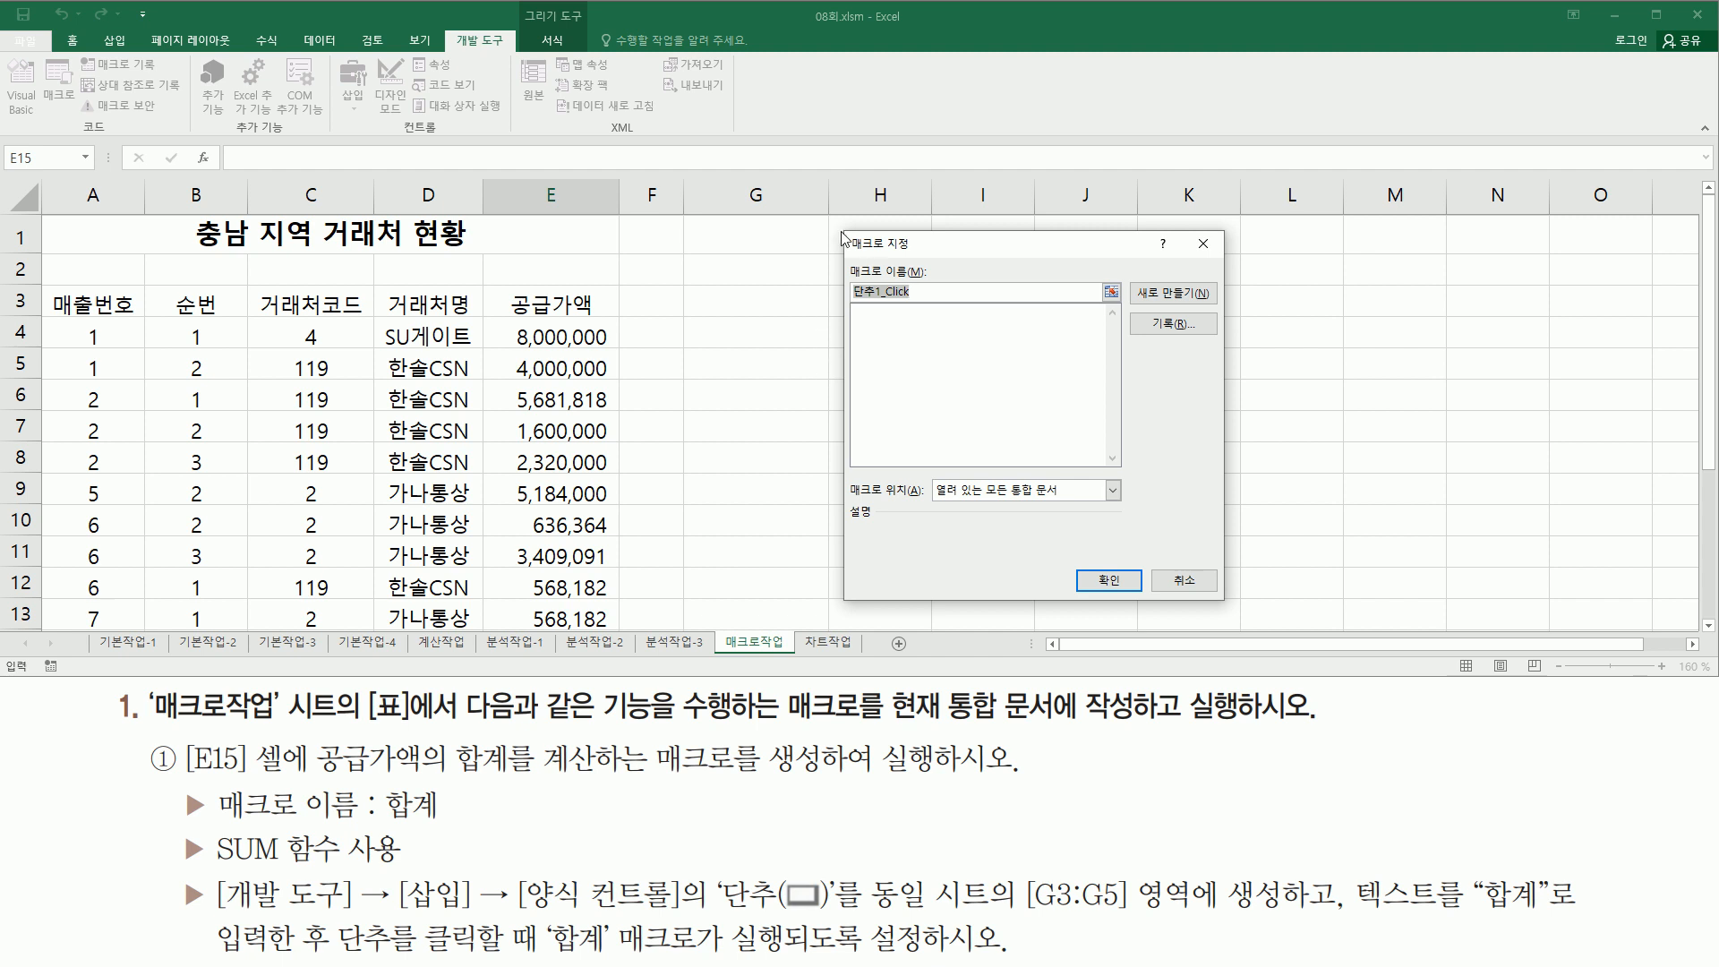
- Name the button's assigned macro 합계 and choose to record it as a new macro
mouse_move(844, 234)
left_mouse_down()
mouse_move(952, 528)
mouse_move(1233, 618)
left_mouse_up()
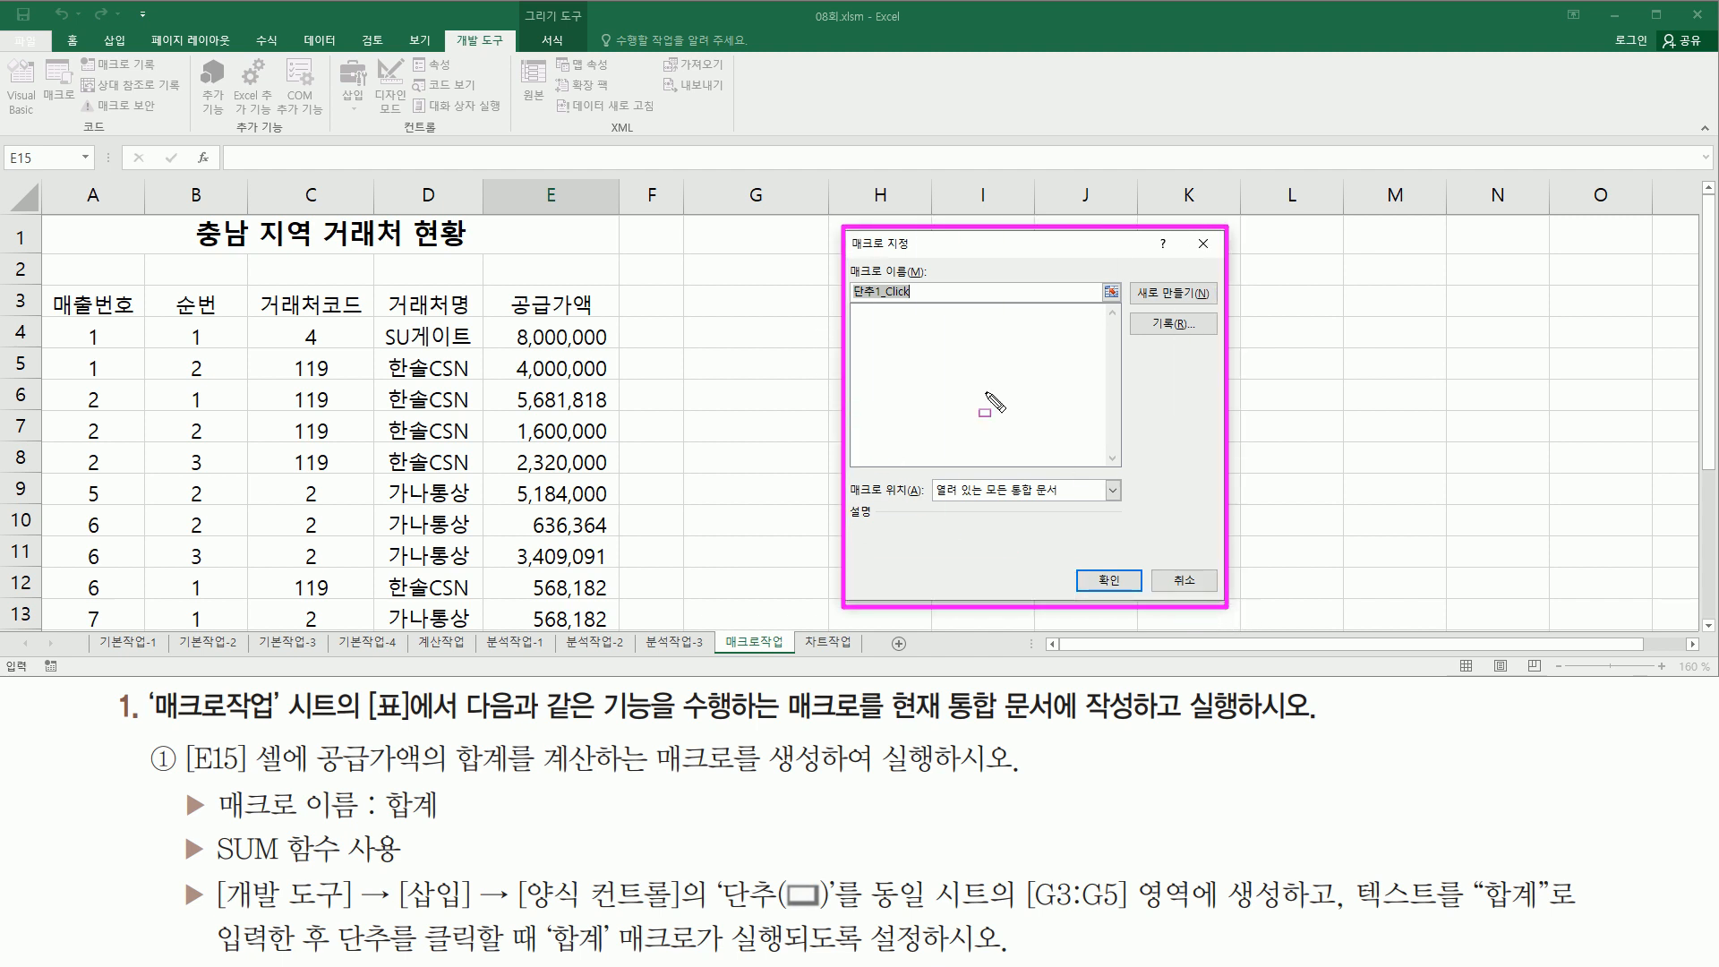
left_click_drag(847, 255, 929, 305)
left_click_drag(1144, 306, 1201, 340)
key("Escape")
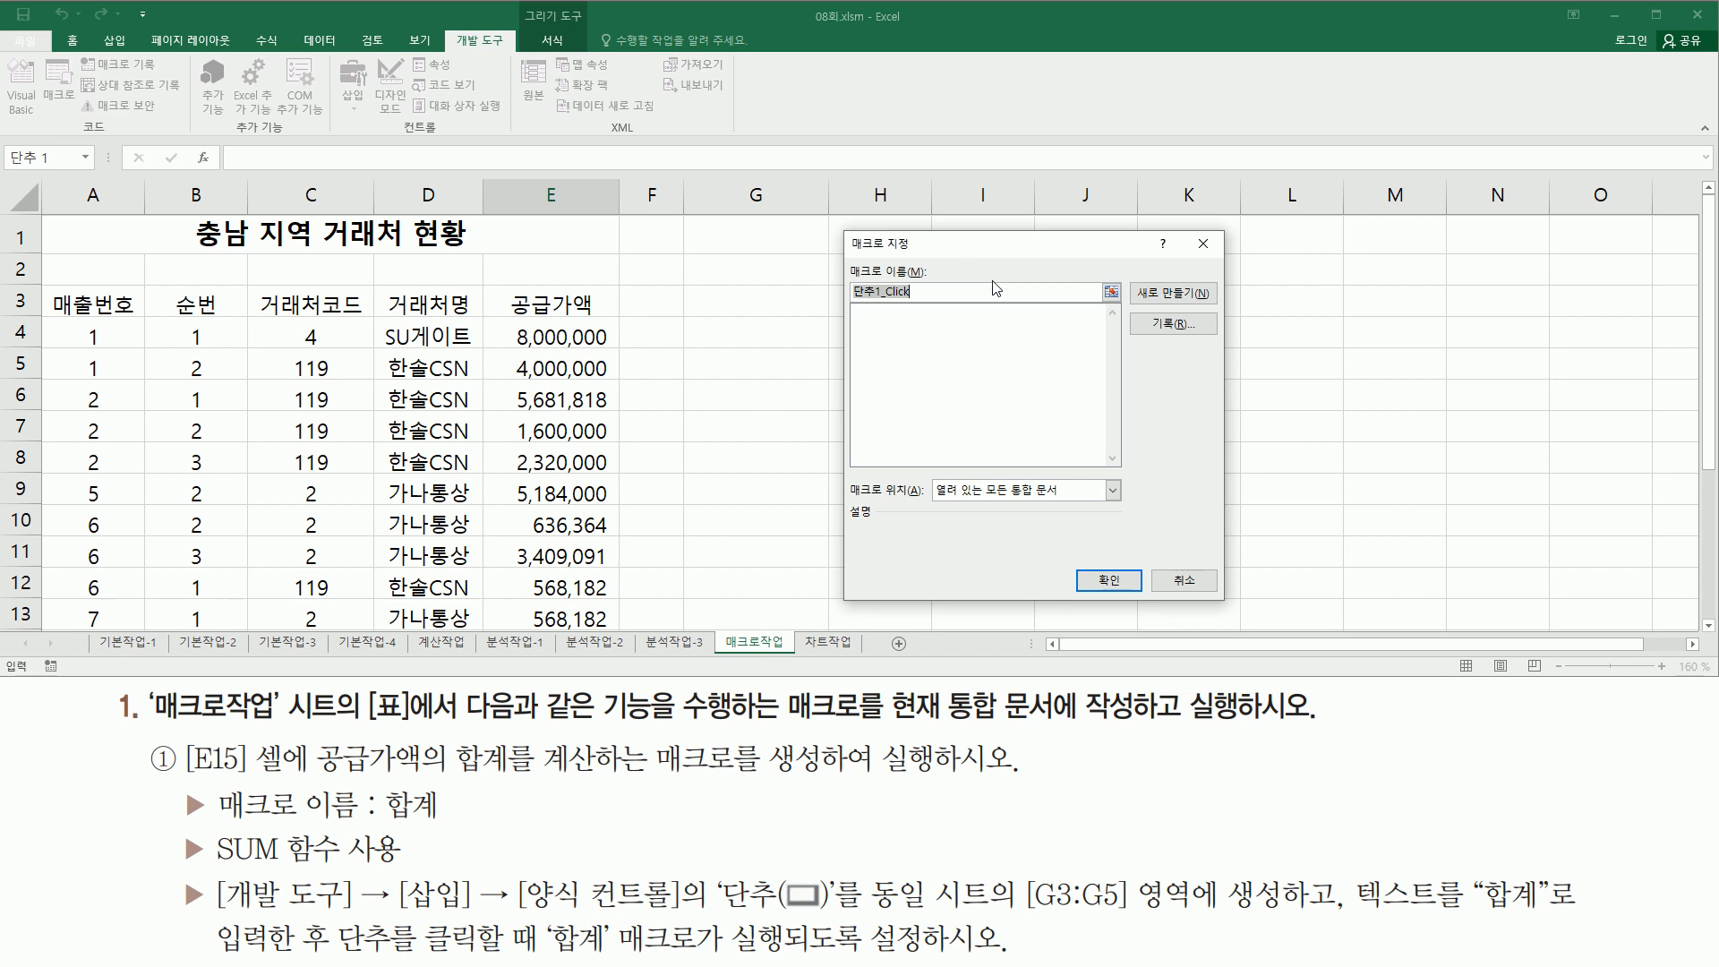
type("ㅎ")
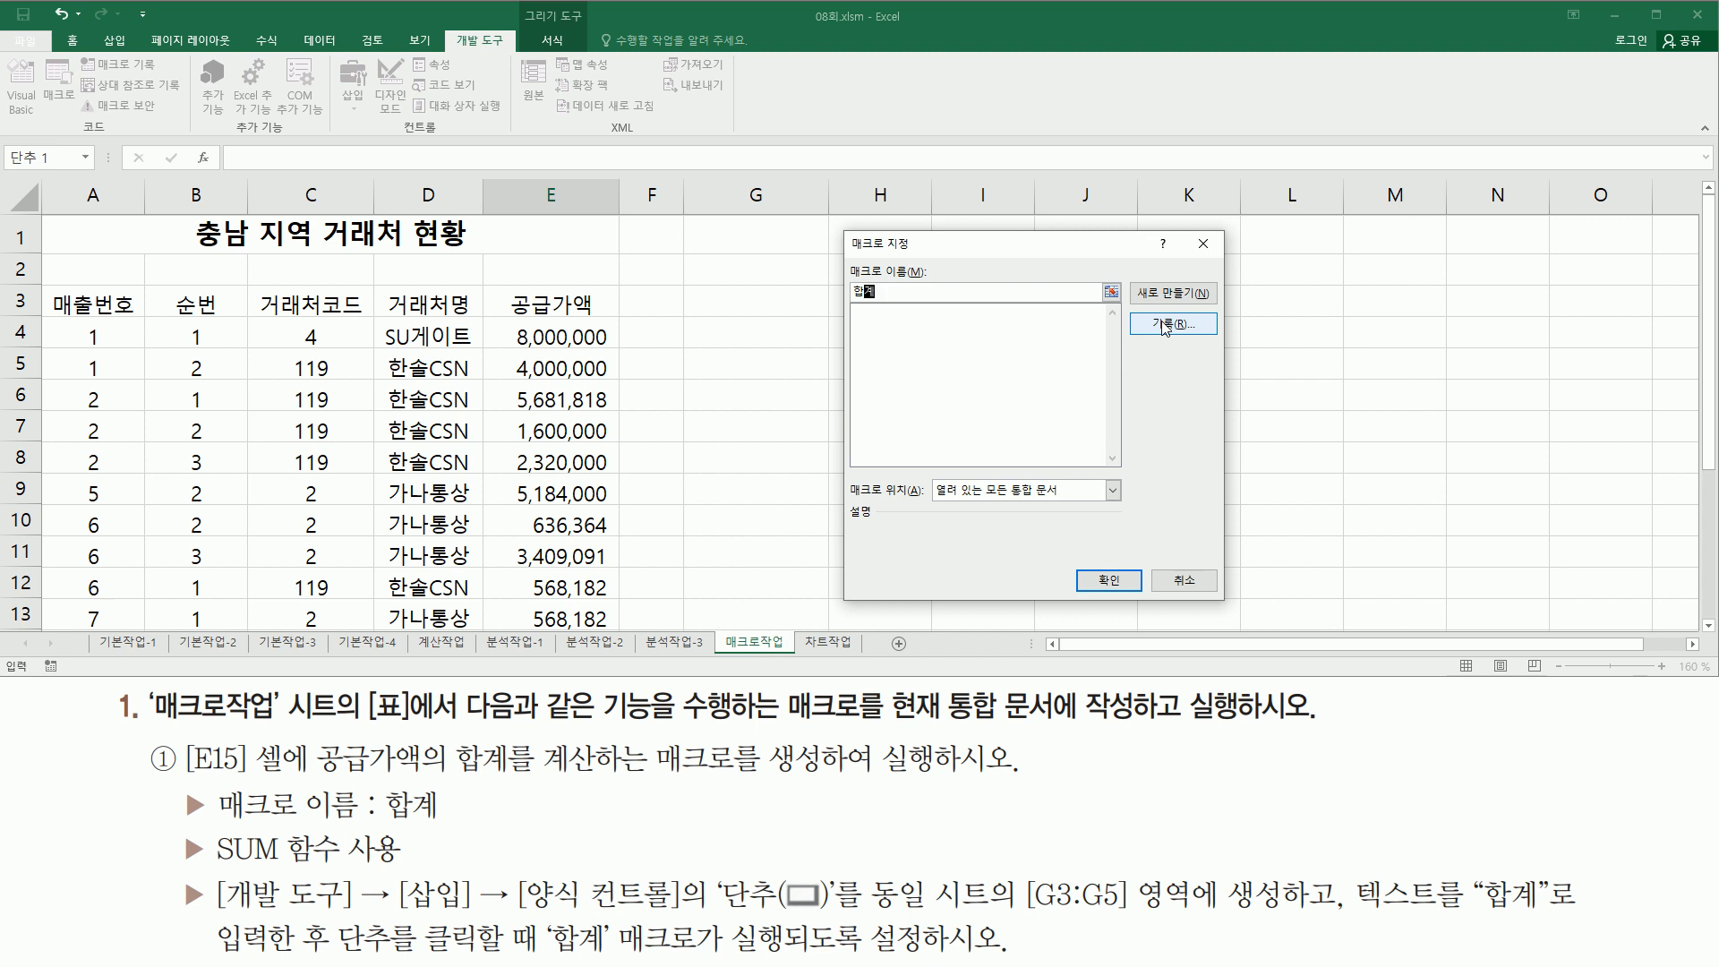
left_click(1162, 323)
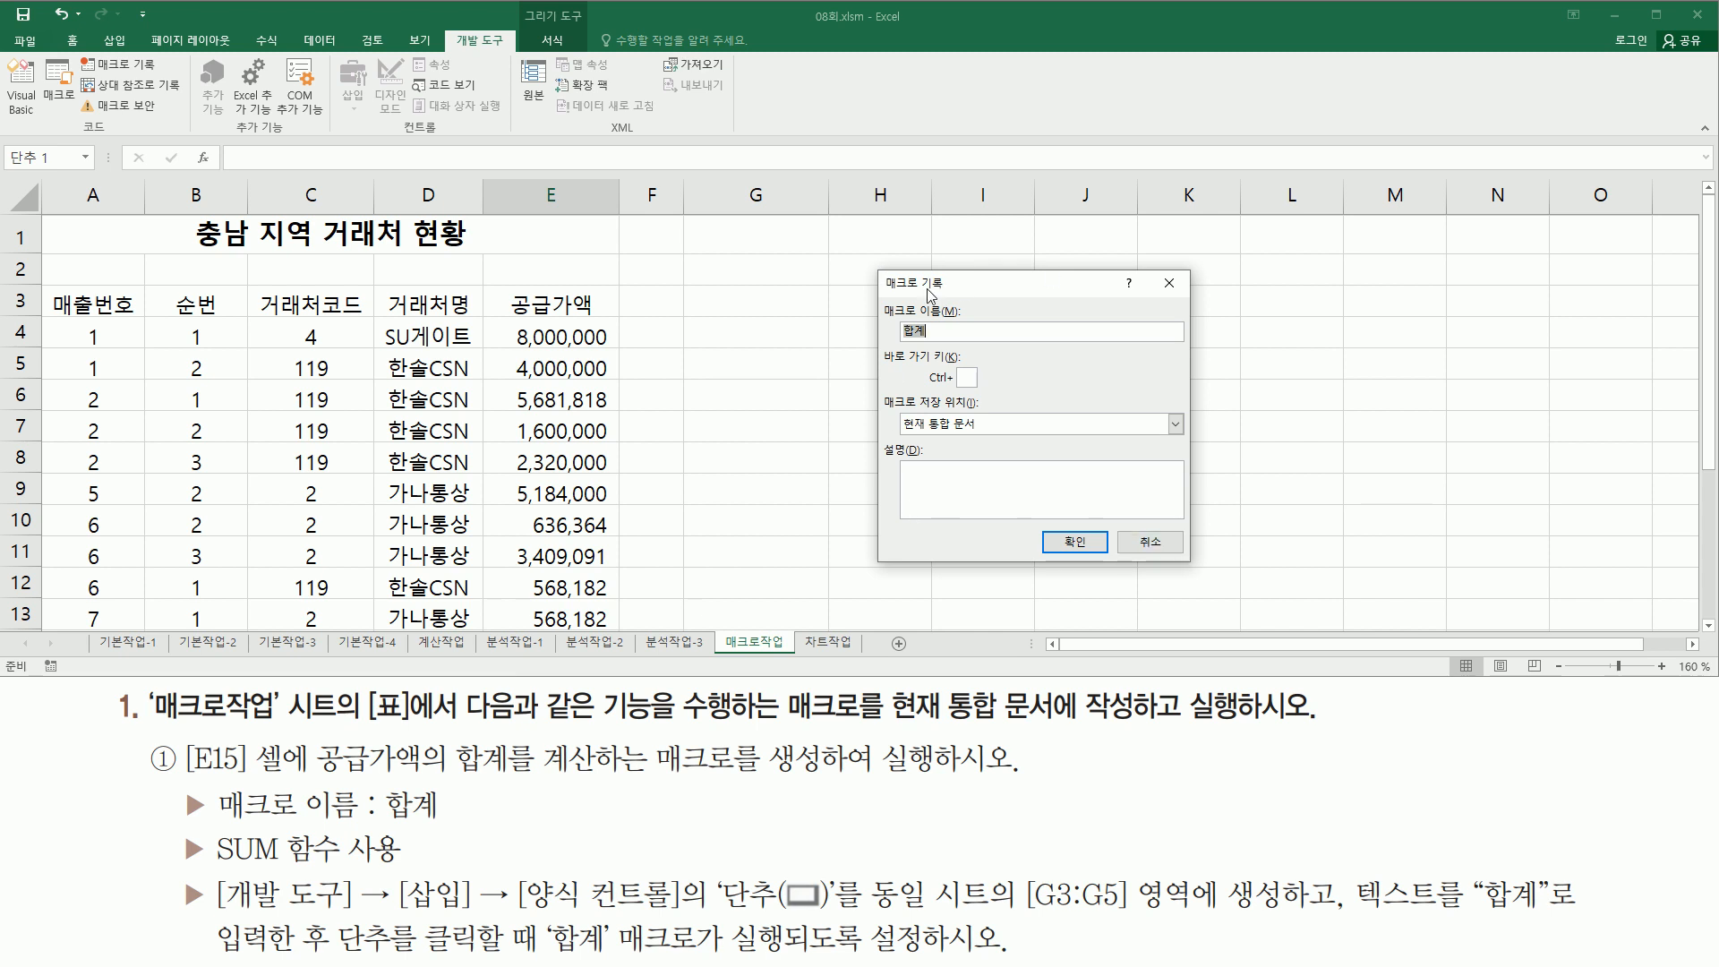
- Start recording the 합계 macro, stored in the current workbook (현재 통합 문서)
left_click_drag(873, 293, 978, 349)
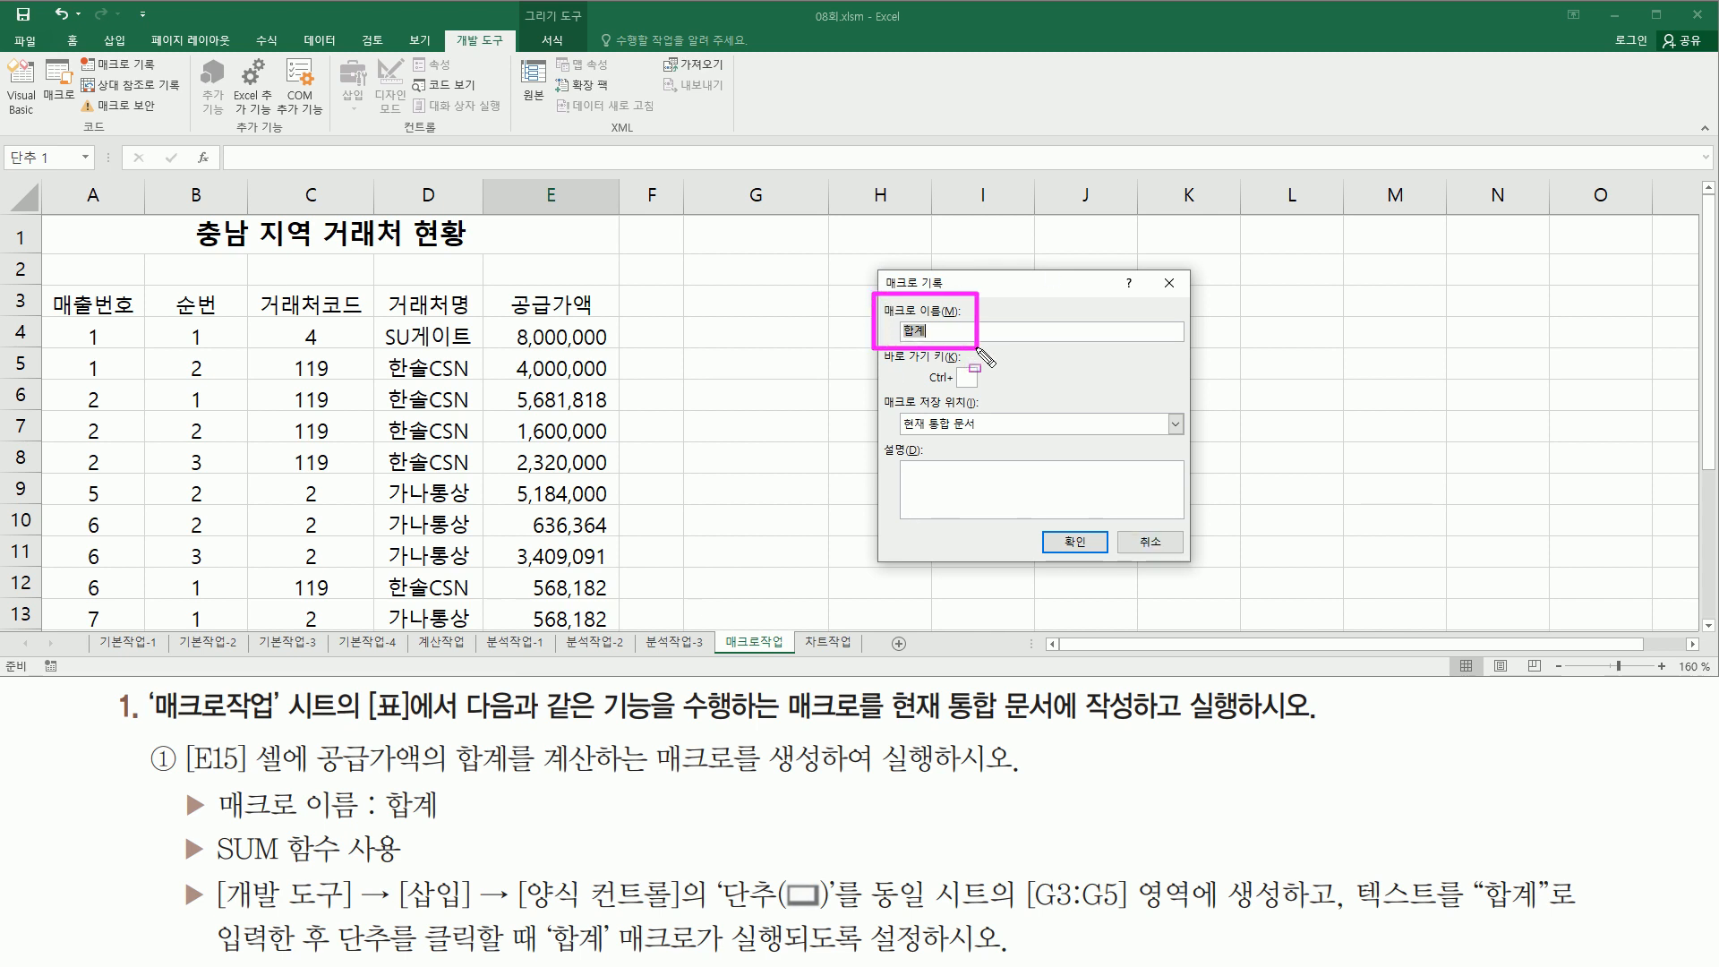
left_click_drag(873, 385, 997, 442)
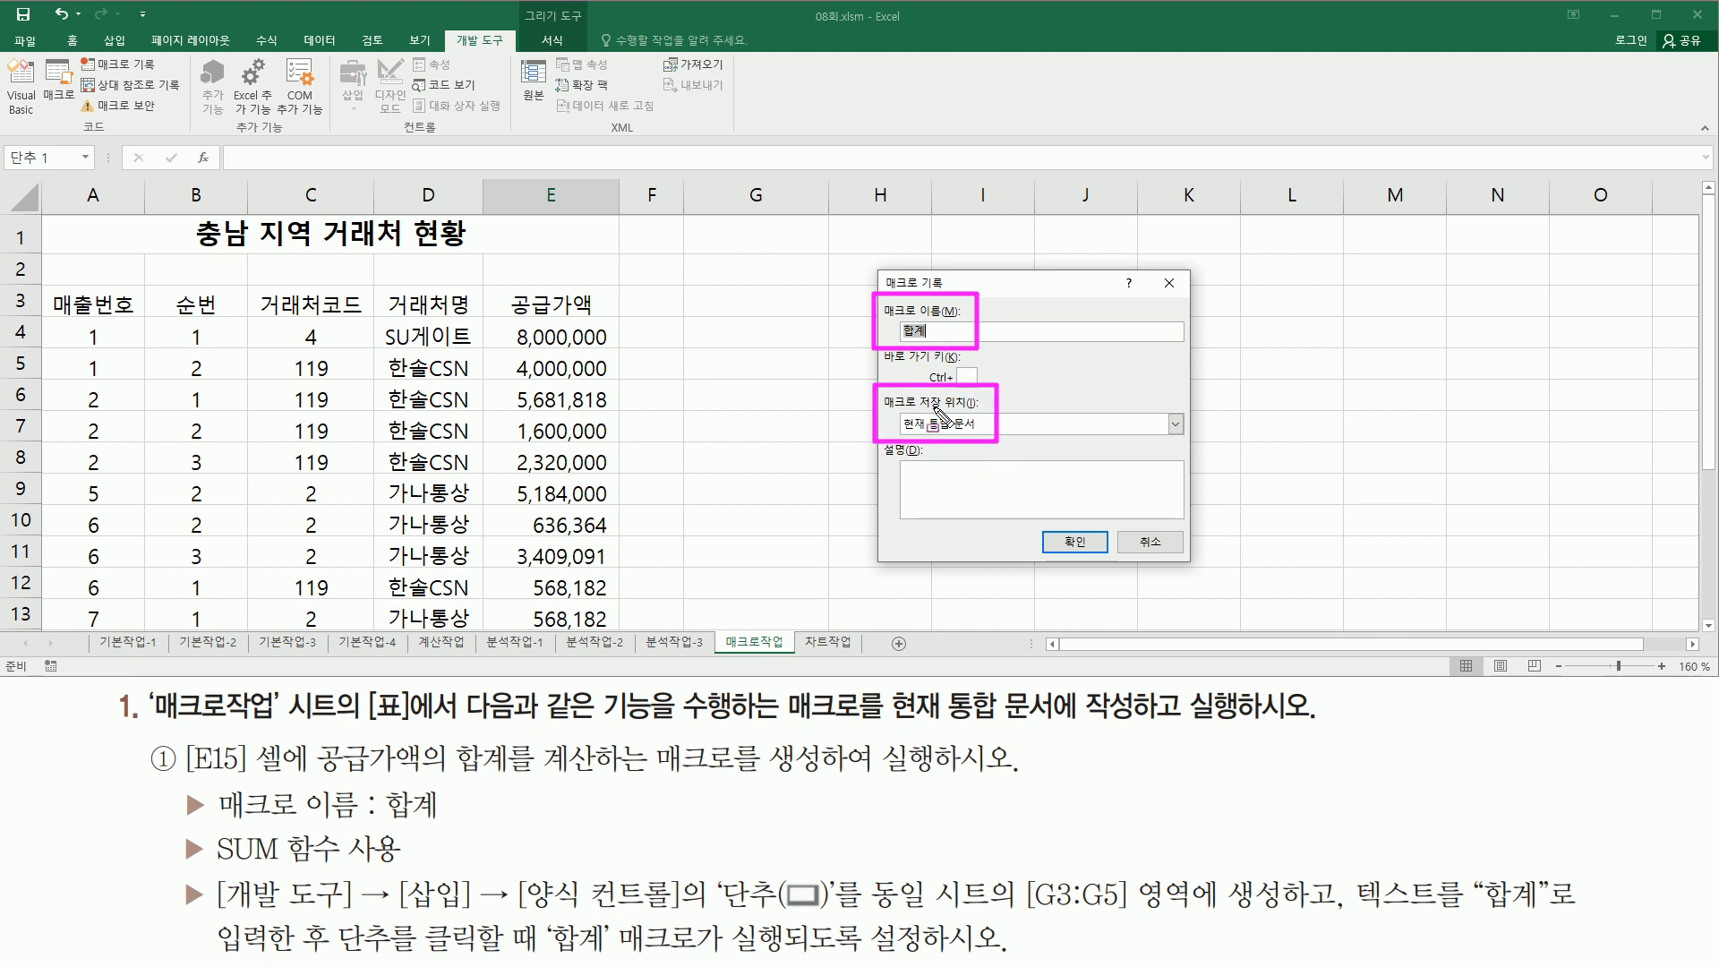
left_click_drag(1050, 525, 1108, 561)
mouse_move(76, 52)
left_mouse_down()
mouse_move(135, 85)
mouse_move(170, 80)
left_mouse_up()
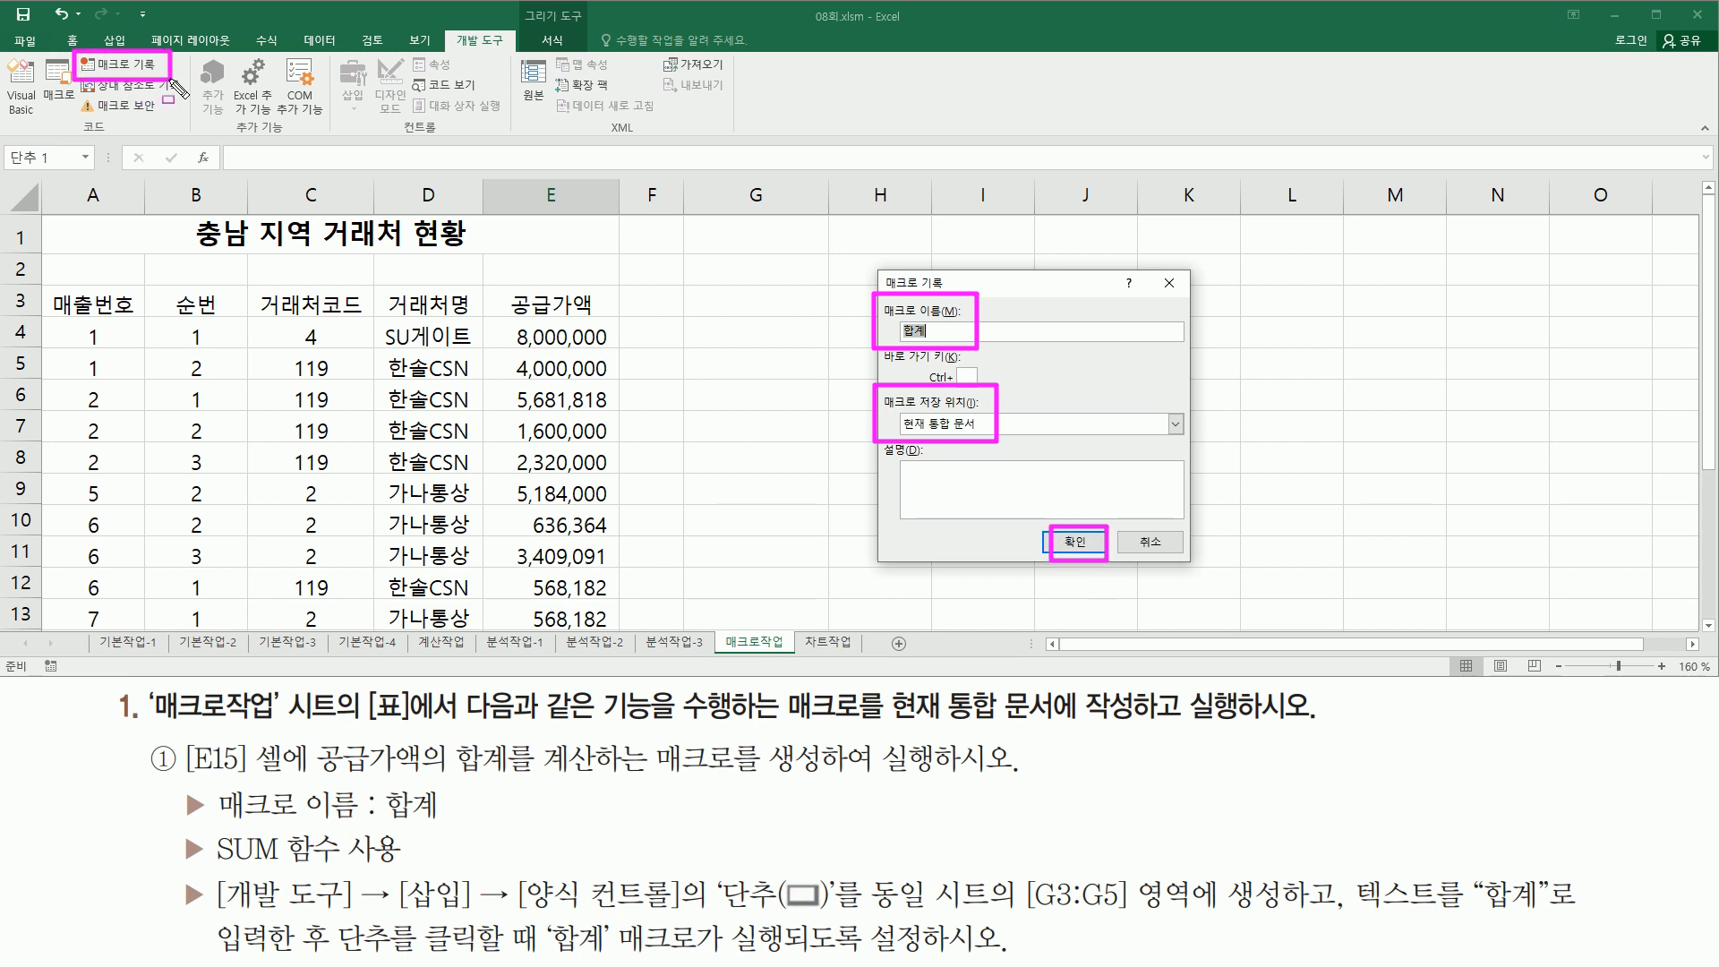
left_click_drag(34, 652, 71, 681)
left_click_drag(1066, 504, 1089, 596)
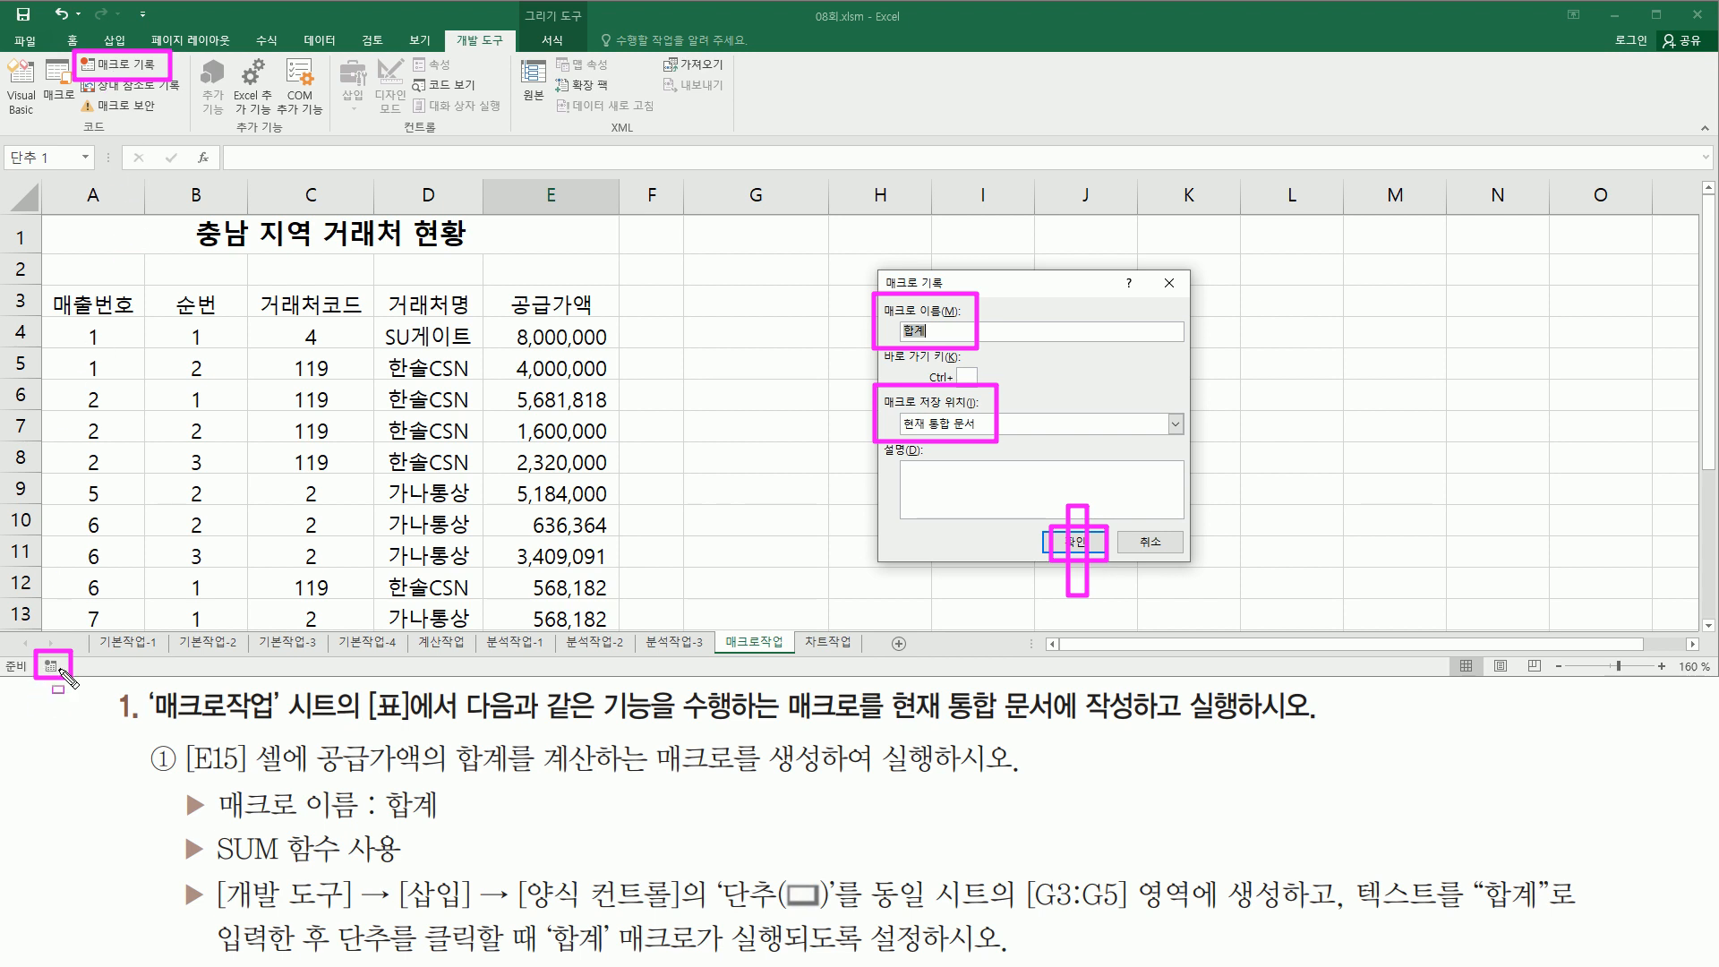
key("Escape")
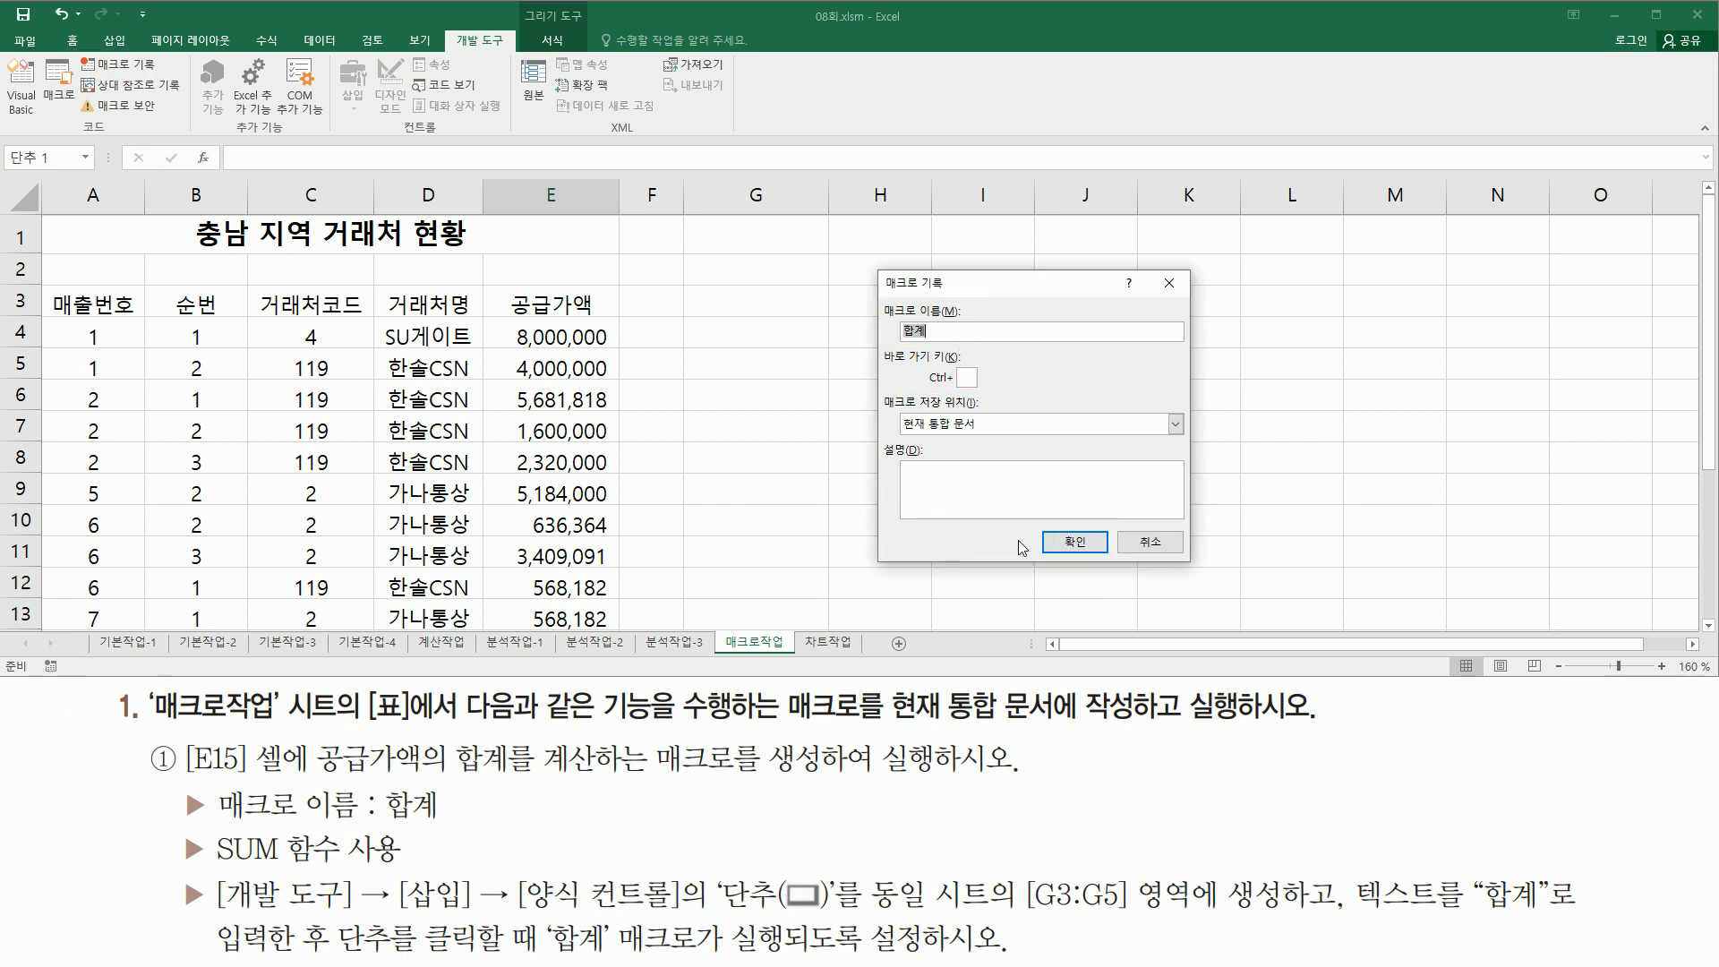
left_click(1075, 544)
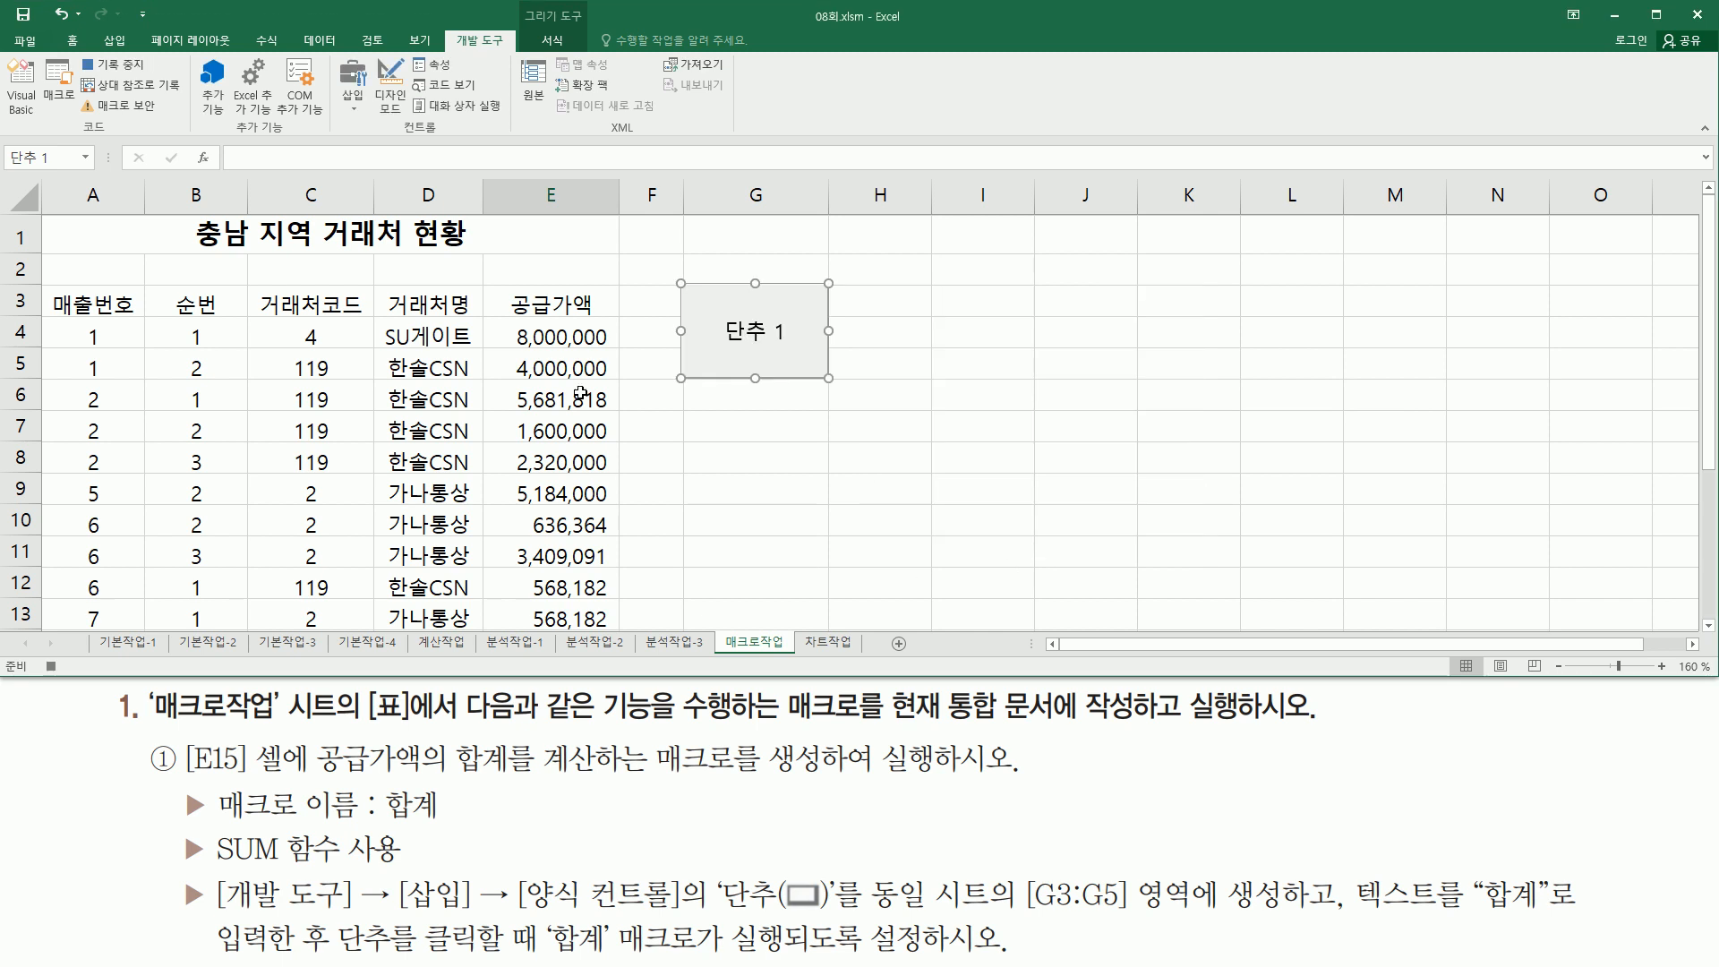
left_click_drag(74, 51, 163, 77)
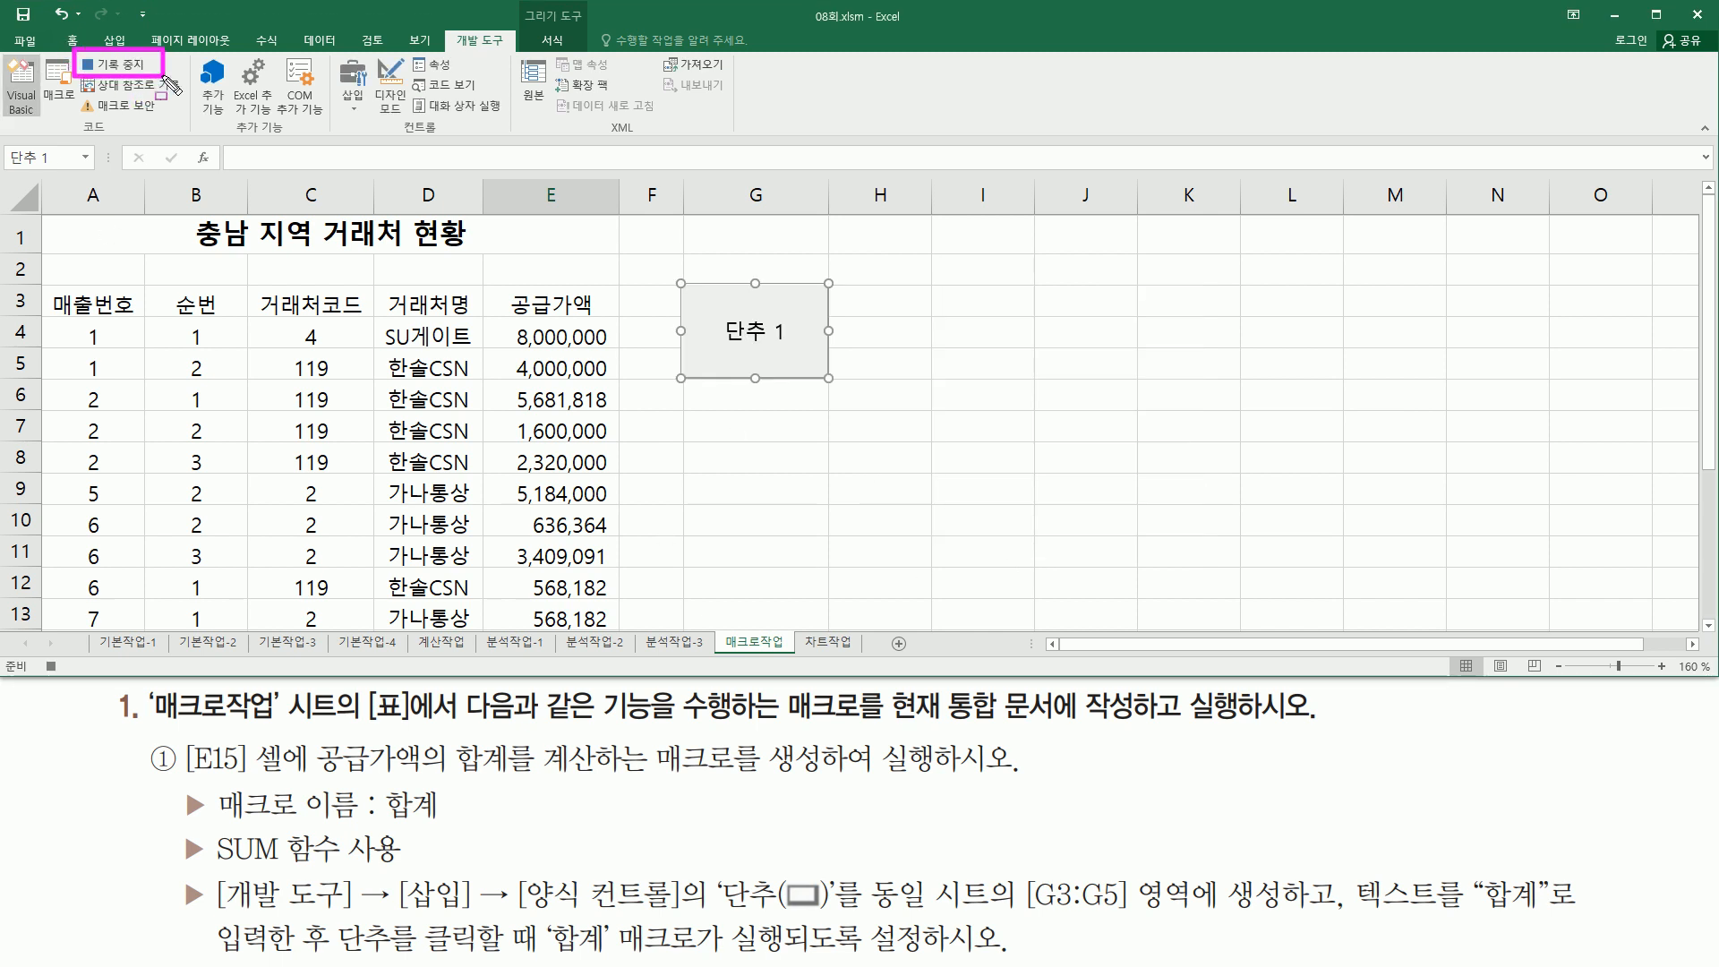
left_click_drag(38, 655, 81, 678)
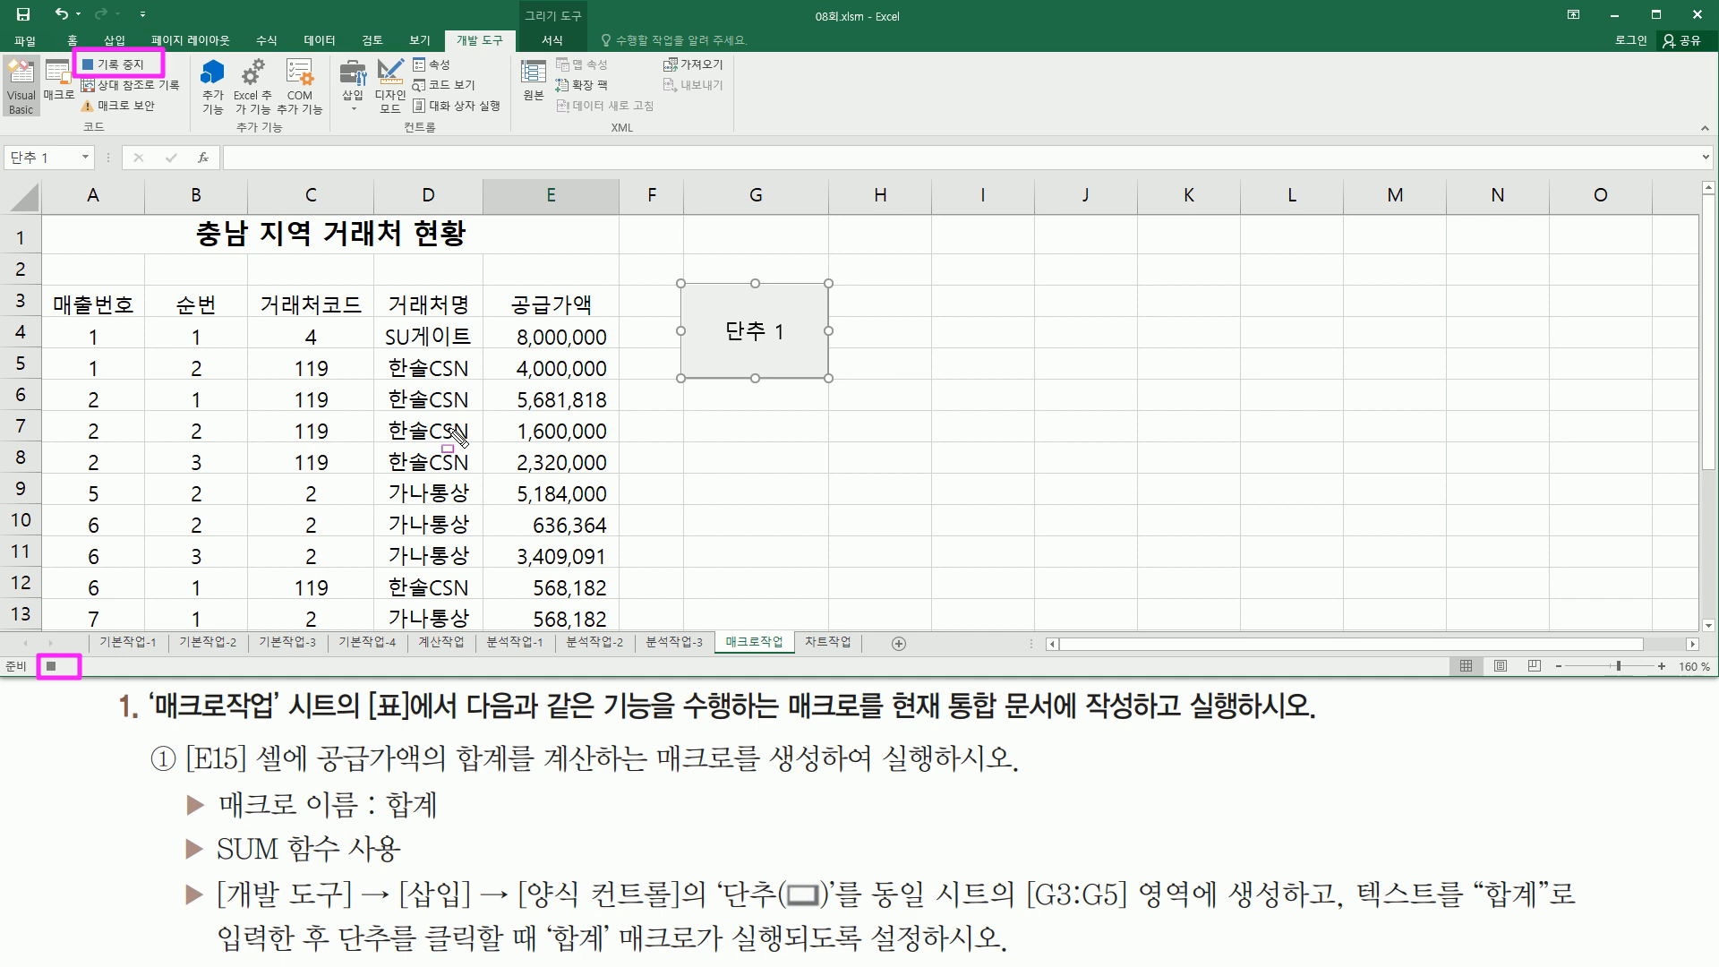
key("Escape")
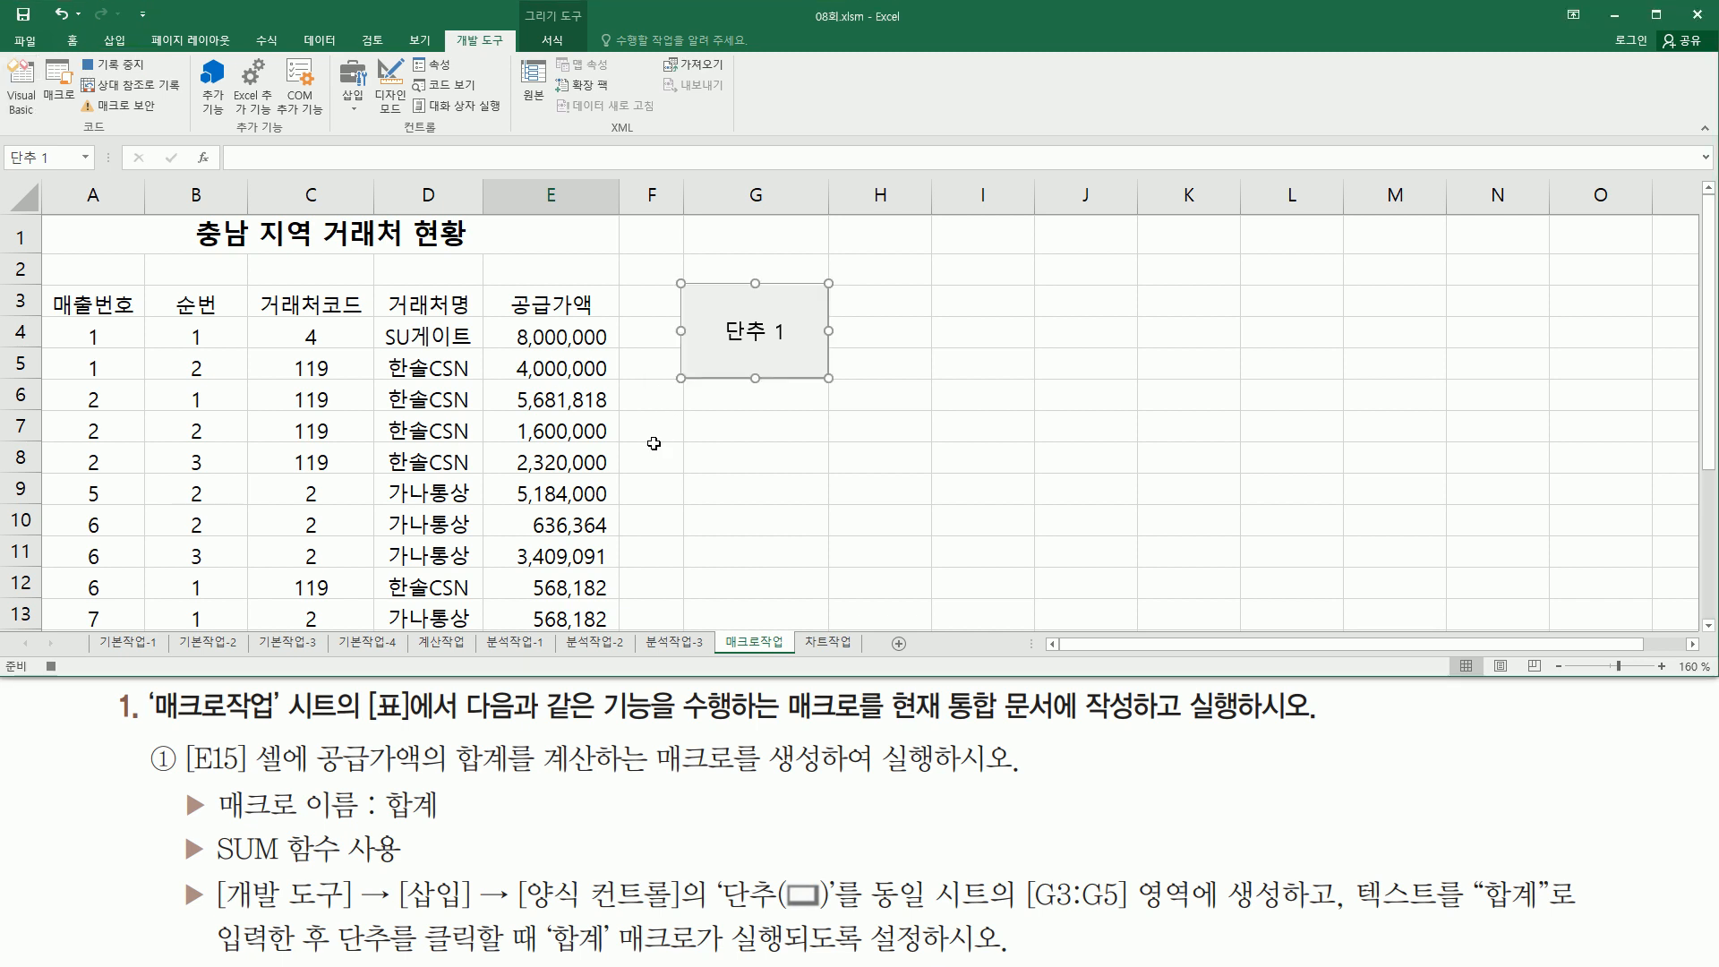
- Enter the formula =sum(E4:E14) in cell E15 to total the supply amounts
scroll(656, 445, "down", 3)
left_click(575, 363)
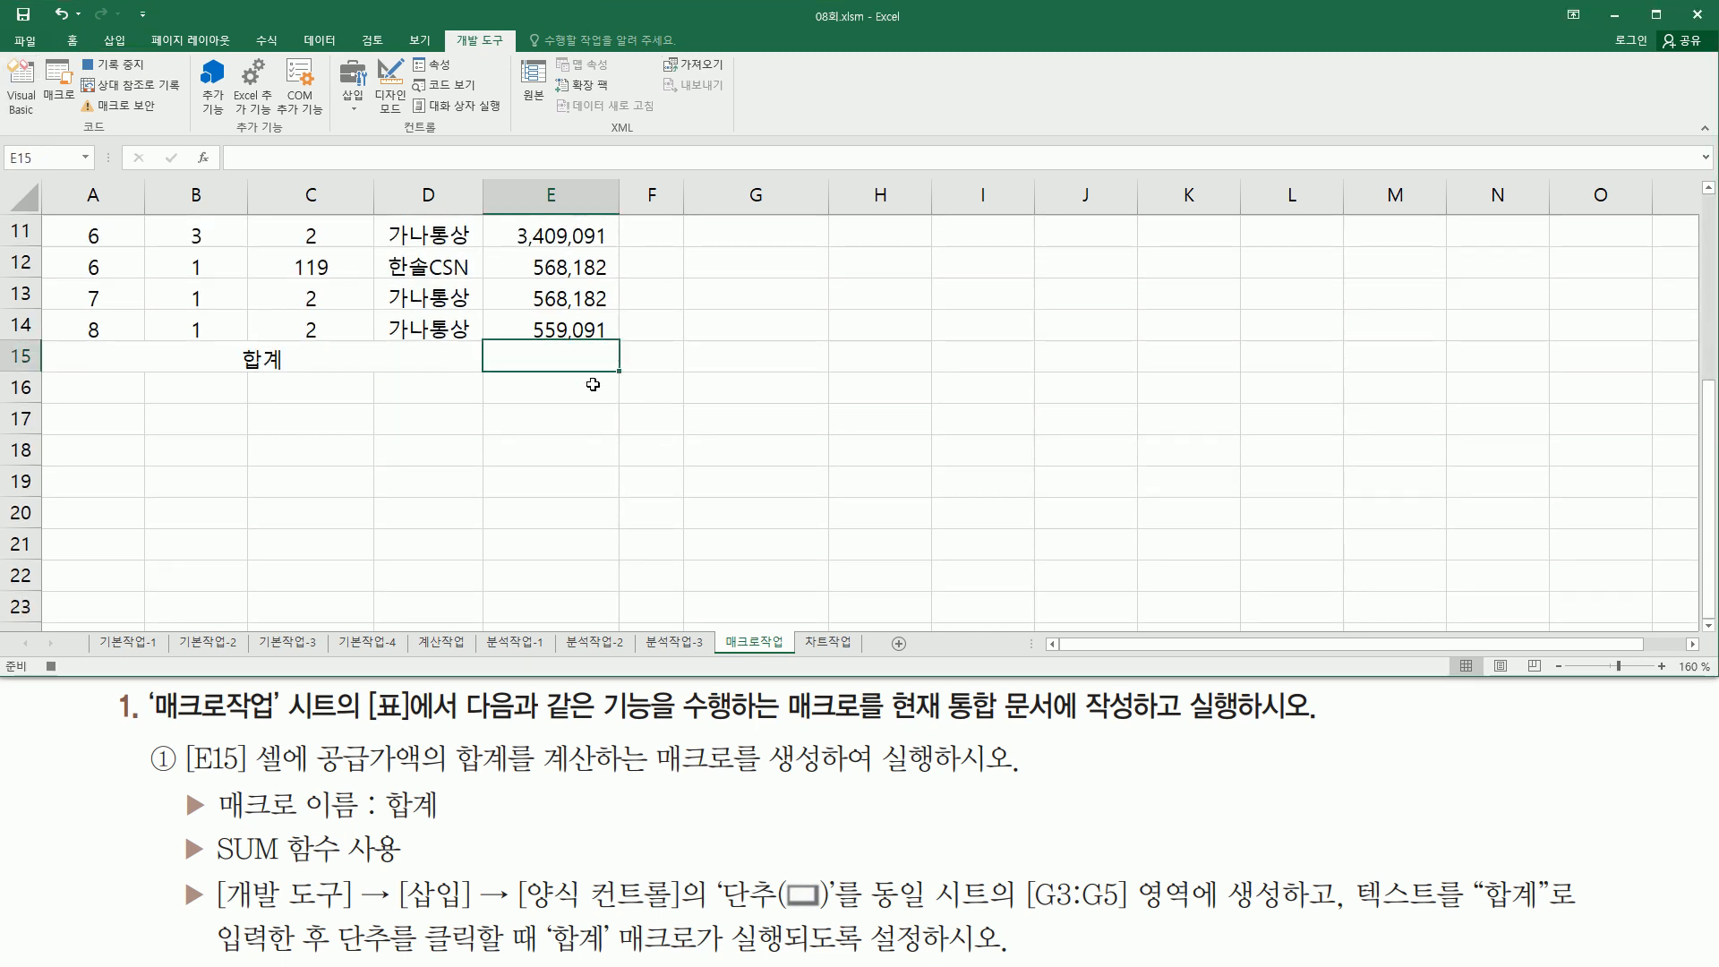
type("=")
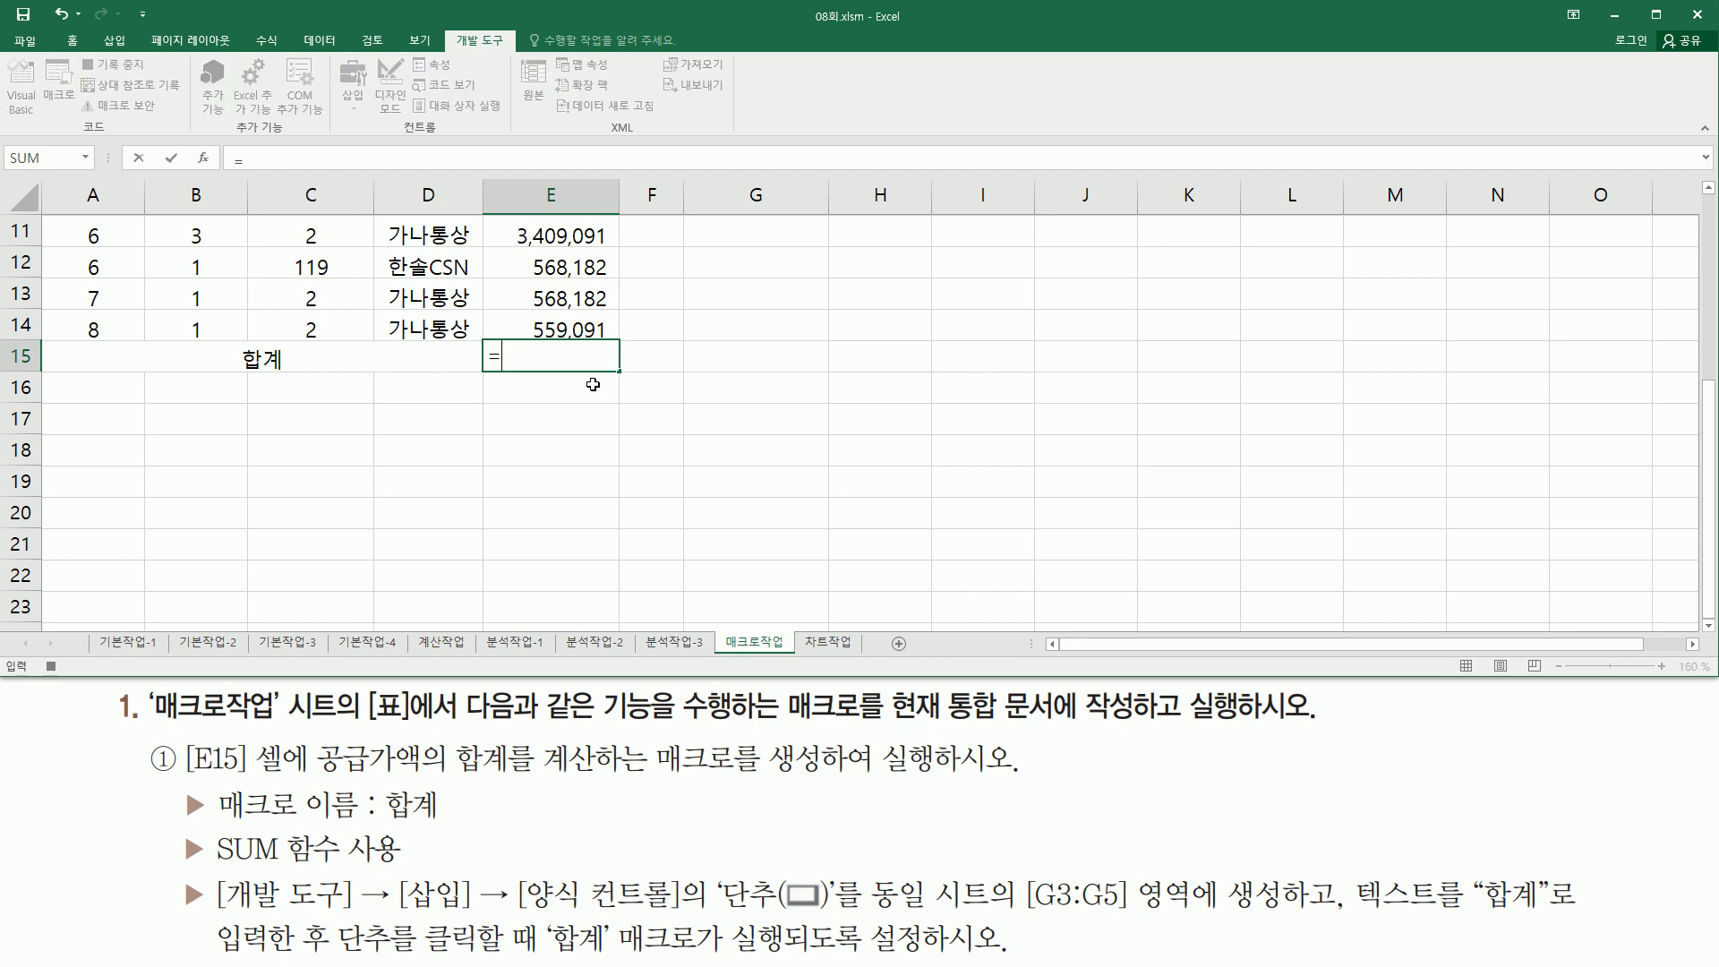
type("su")
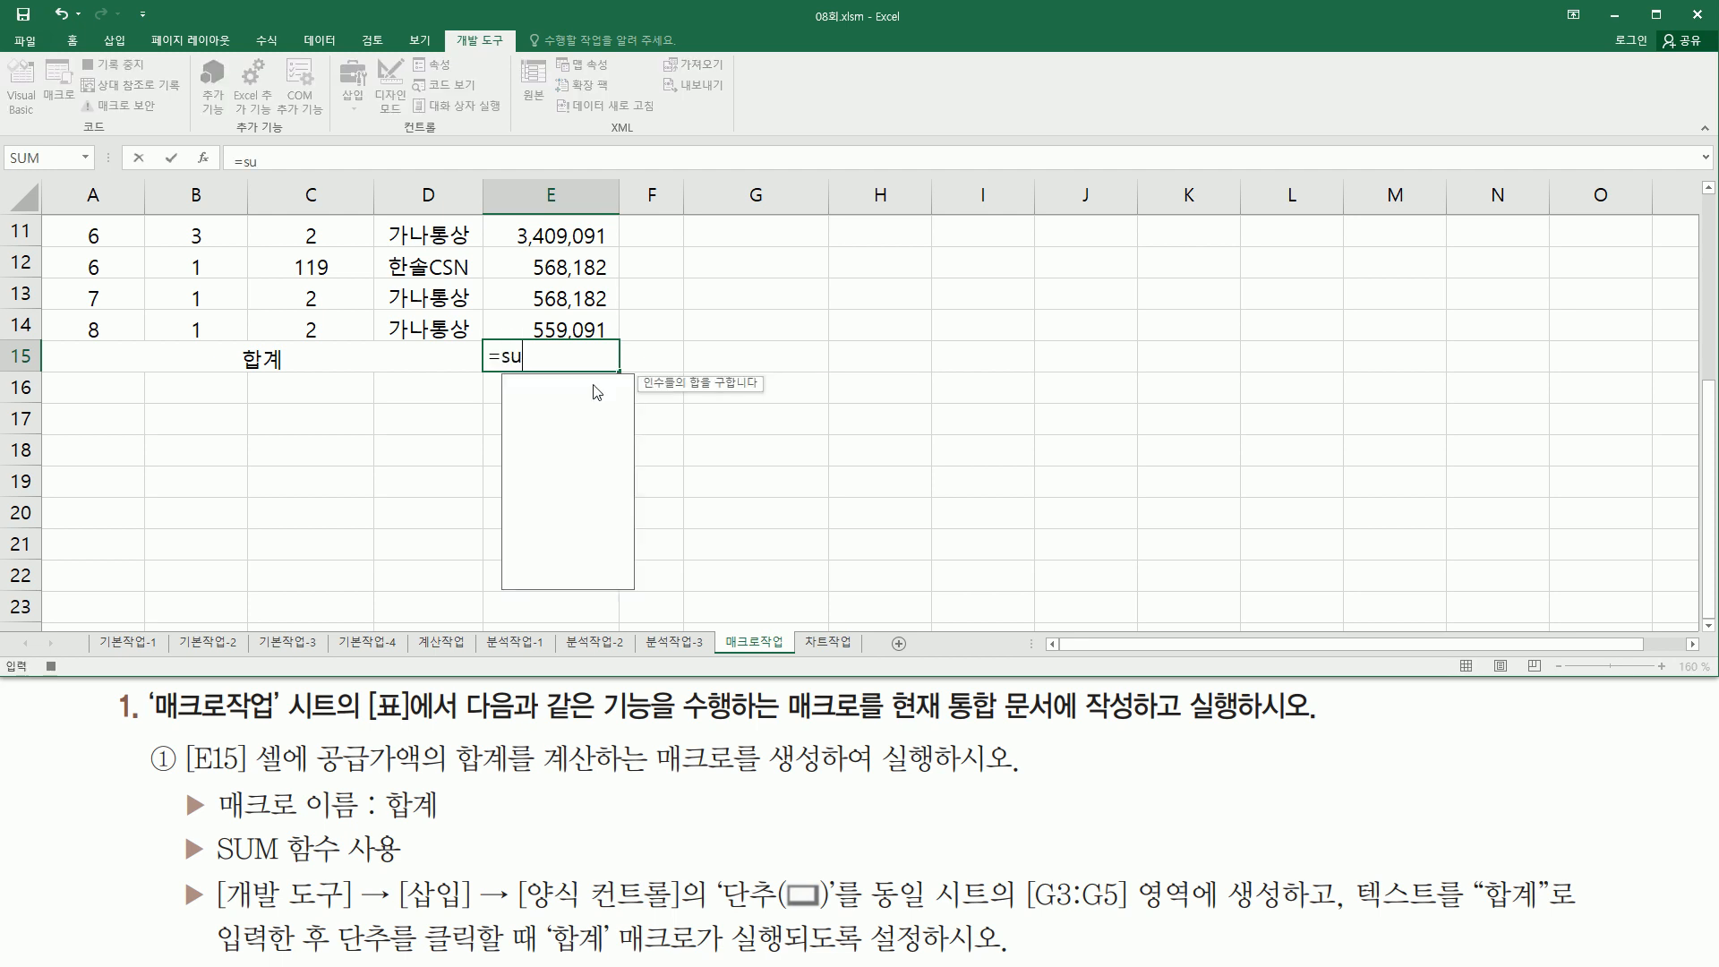
type("m(")
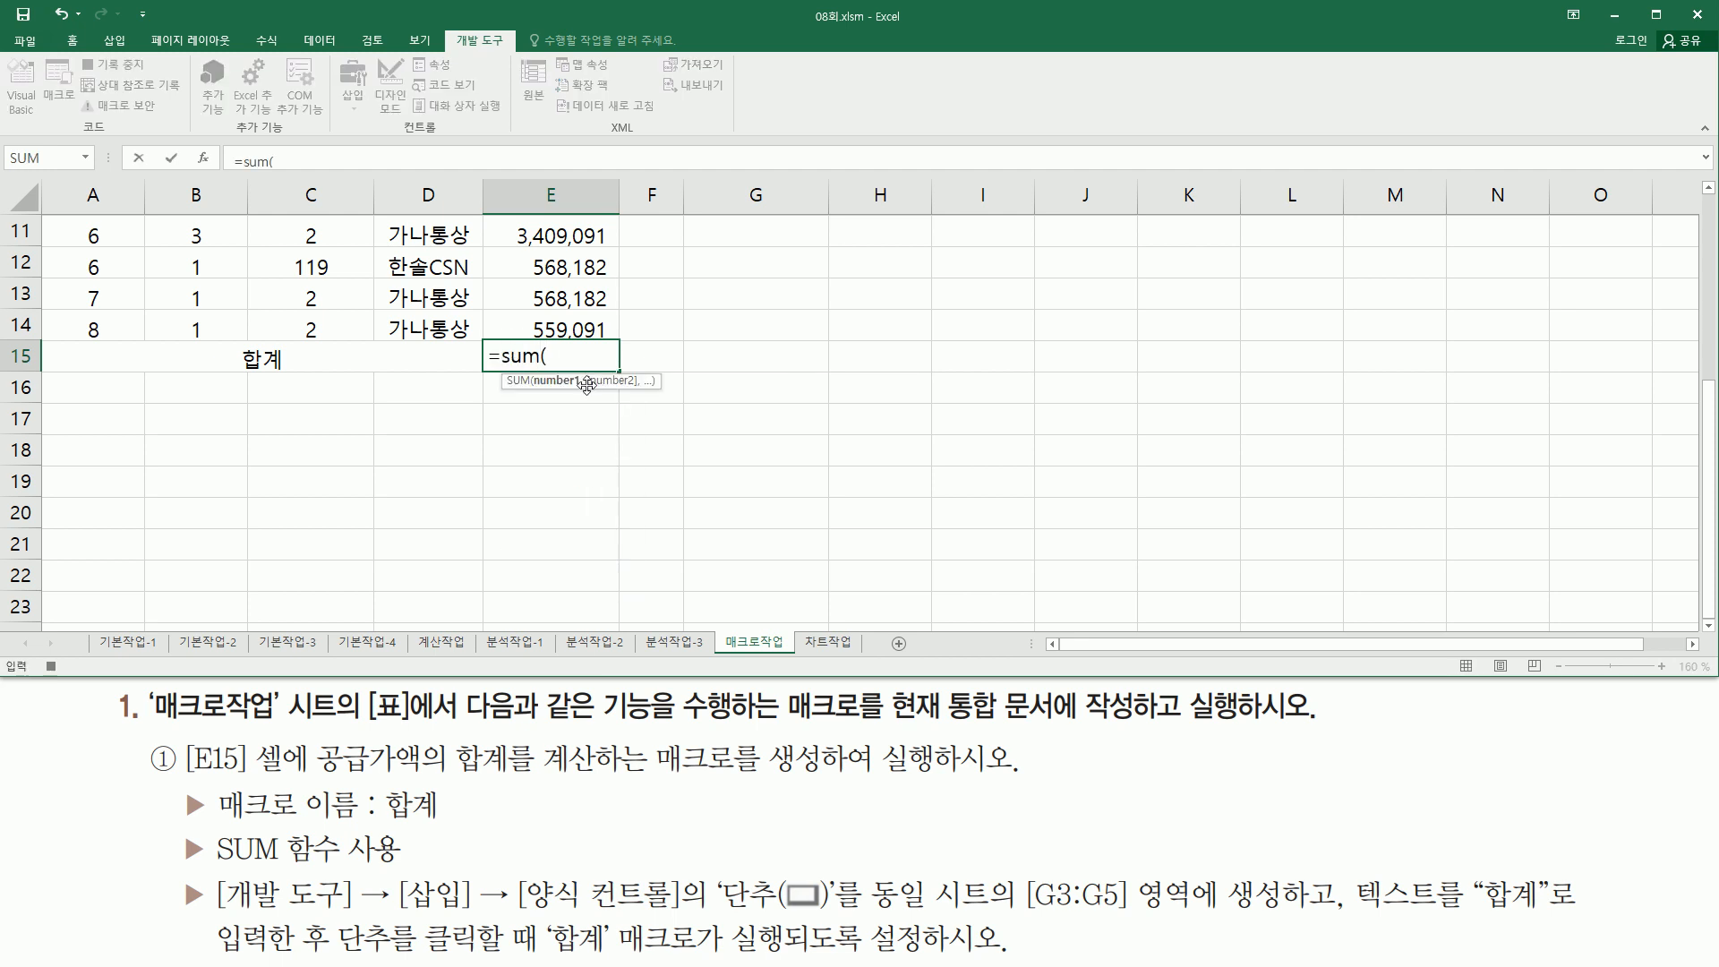
scroll(587, 385, "up", 4)
left_click_drag(551, 336, 583, 544)
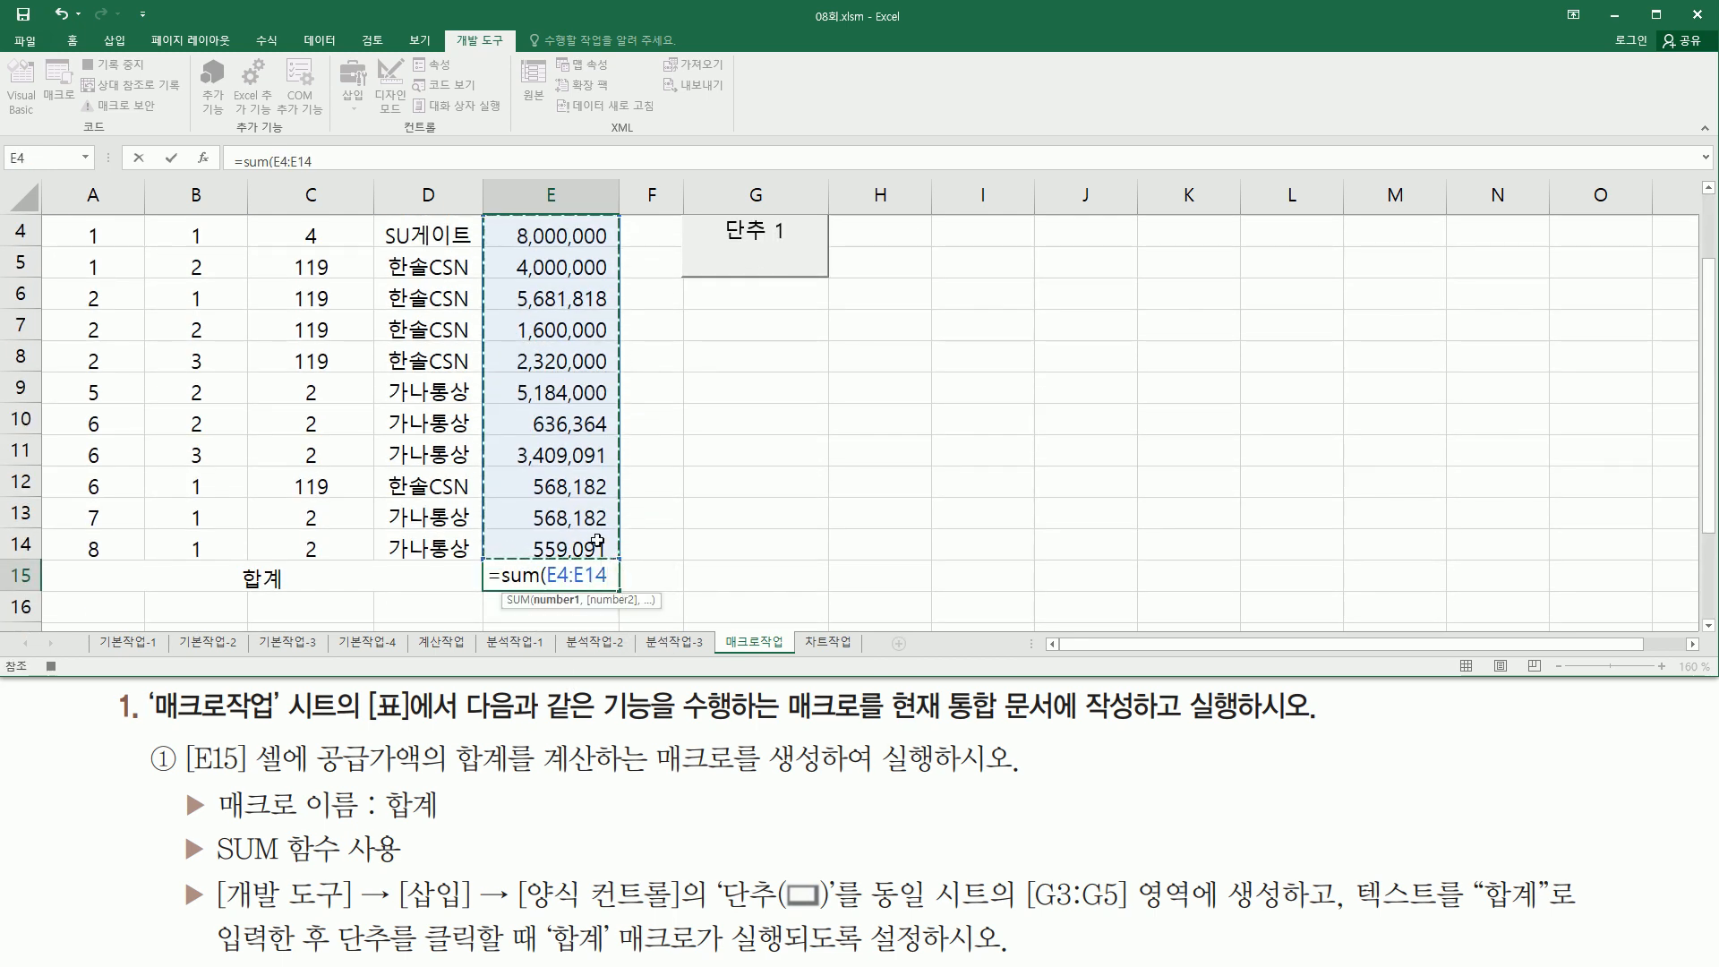
type(")")
key("Return")
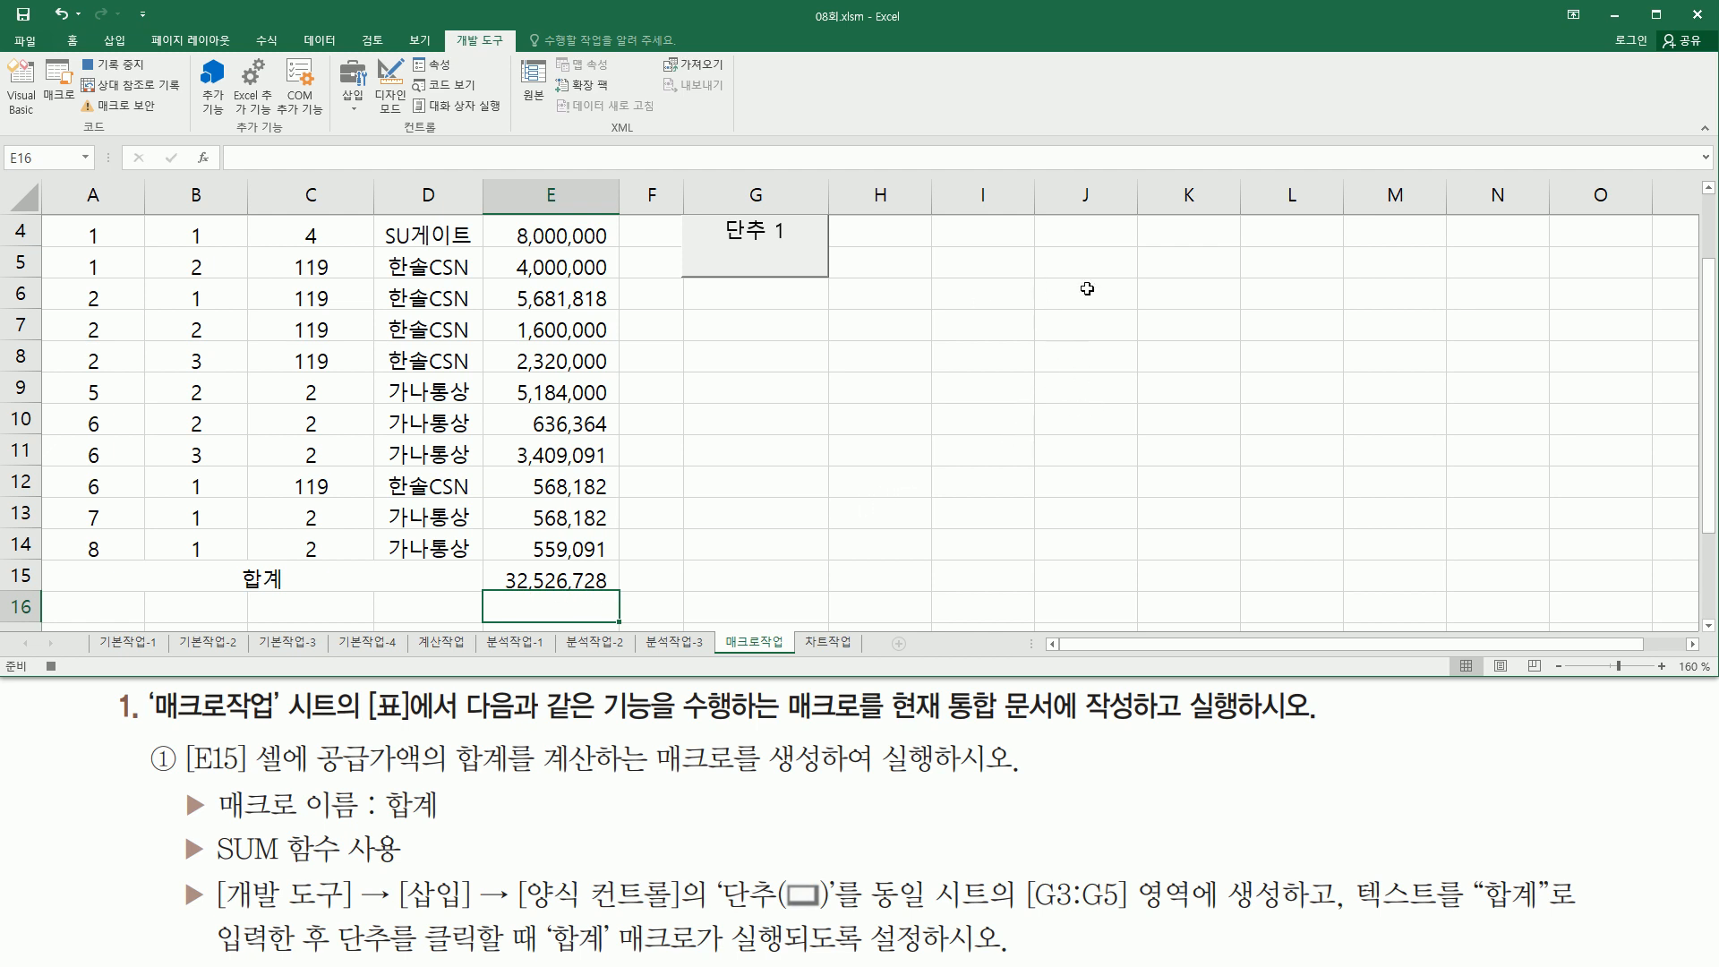
- Stop recording the 합계 macro
left_click(1178, 235)
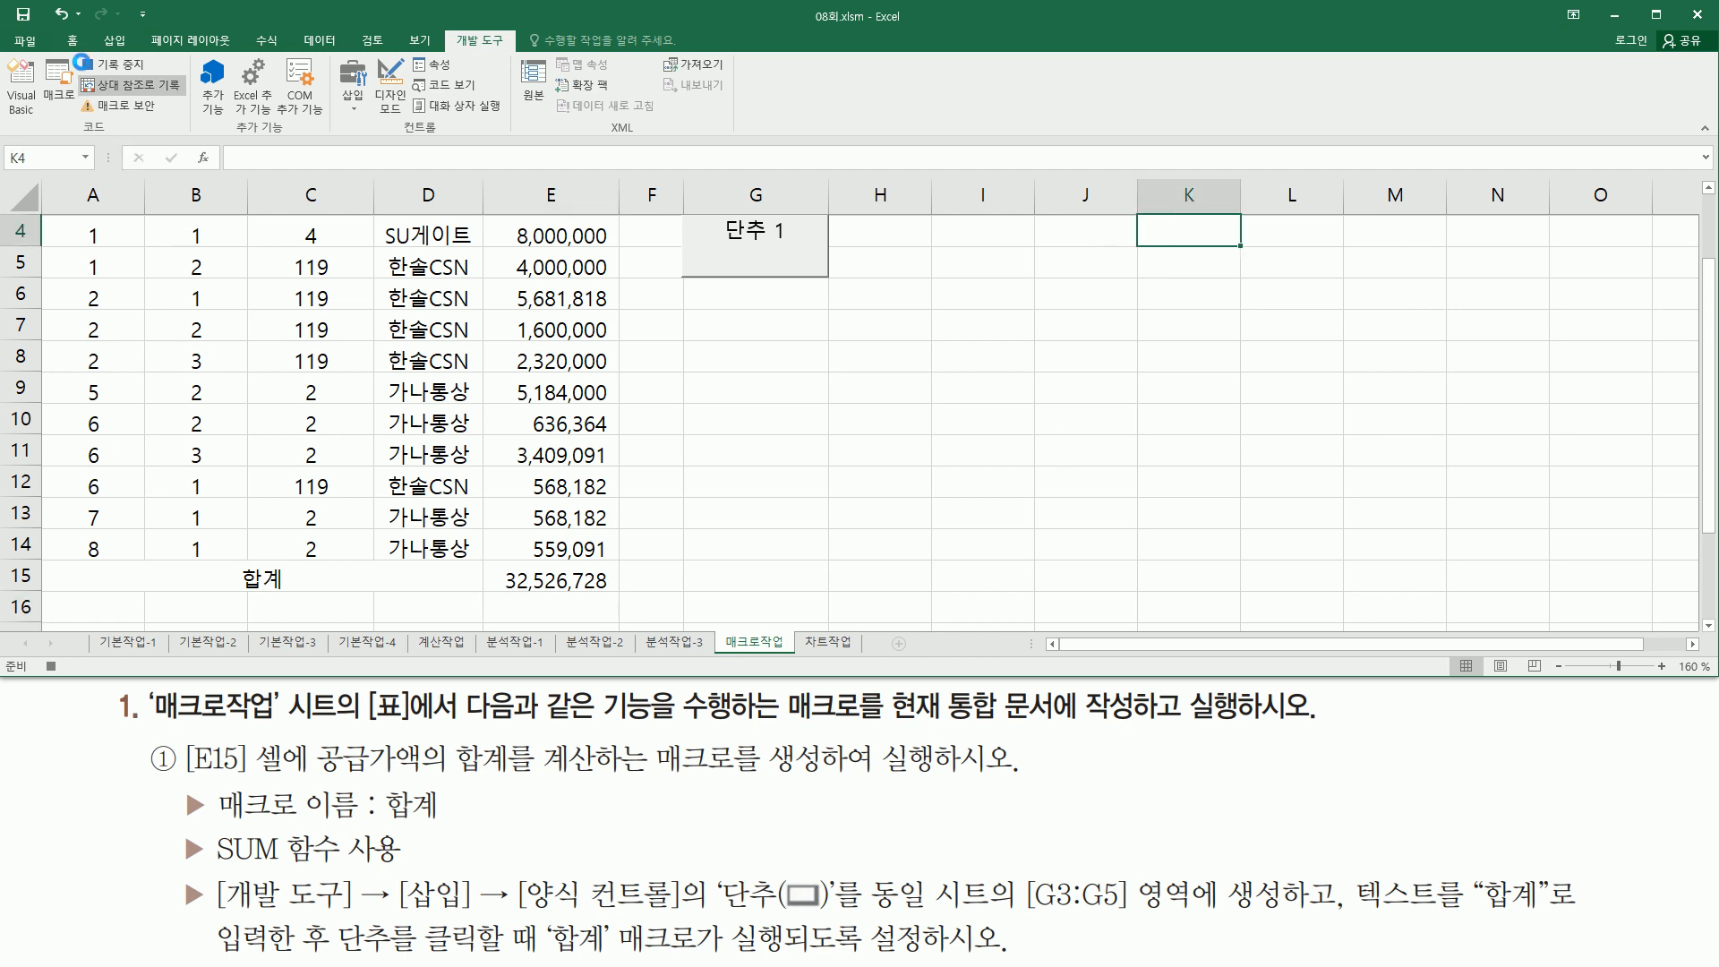
left_click(119, 65)
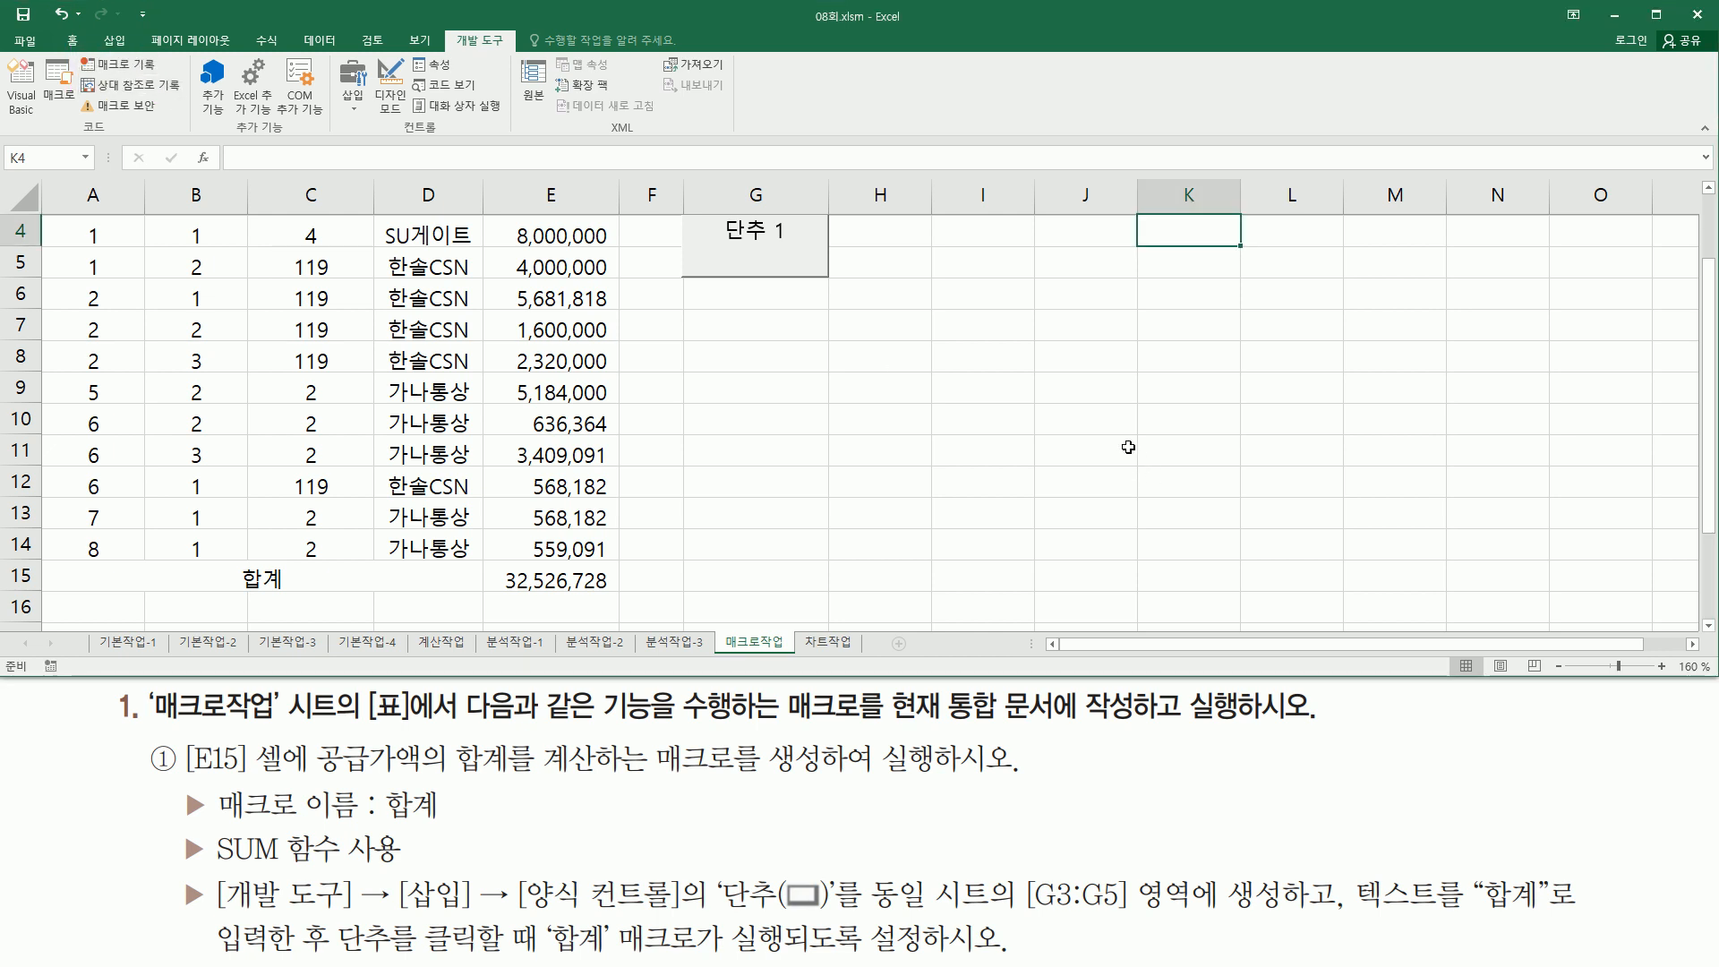
- Change the button's label text to 합계
scroll(1128, 446, "up", 1)
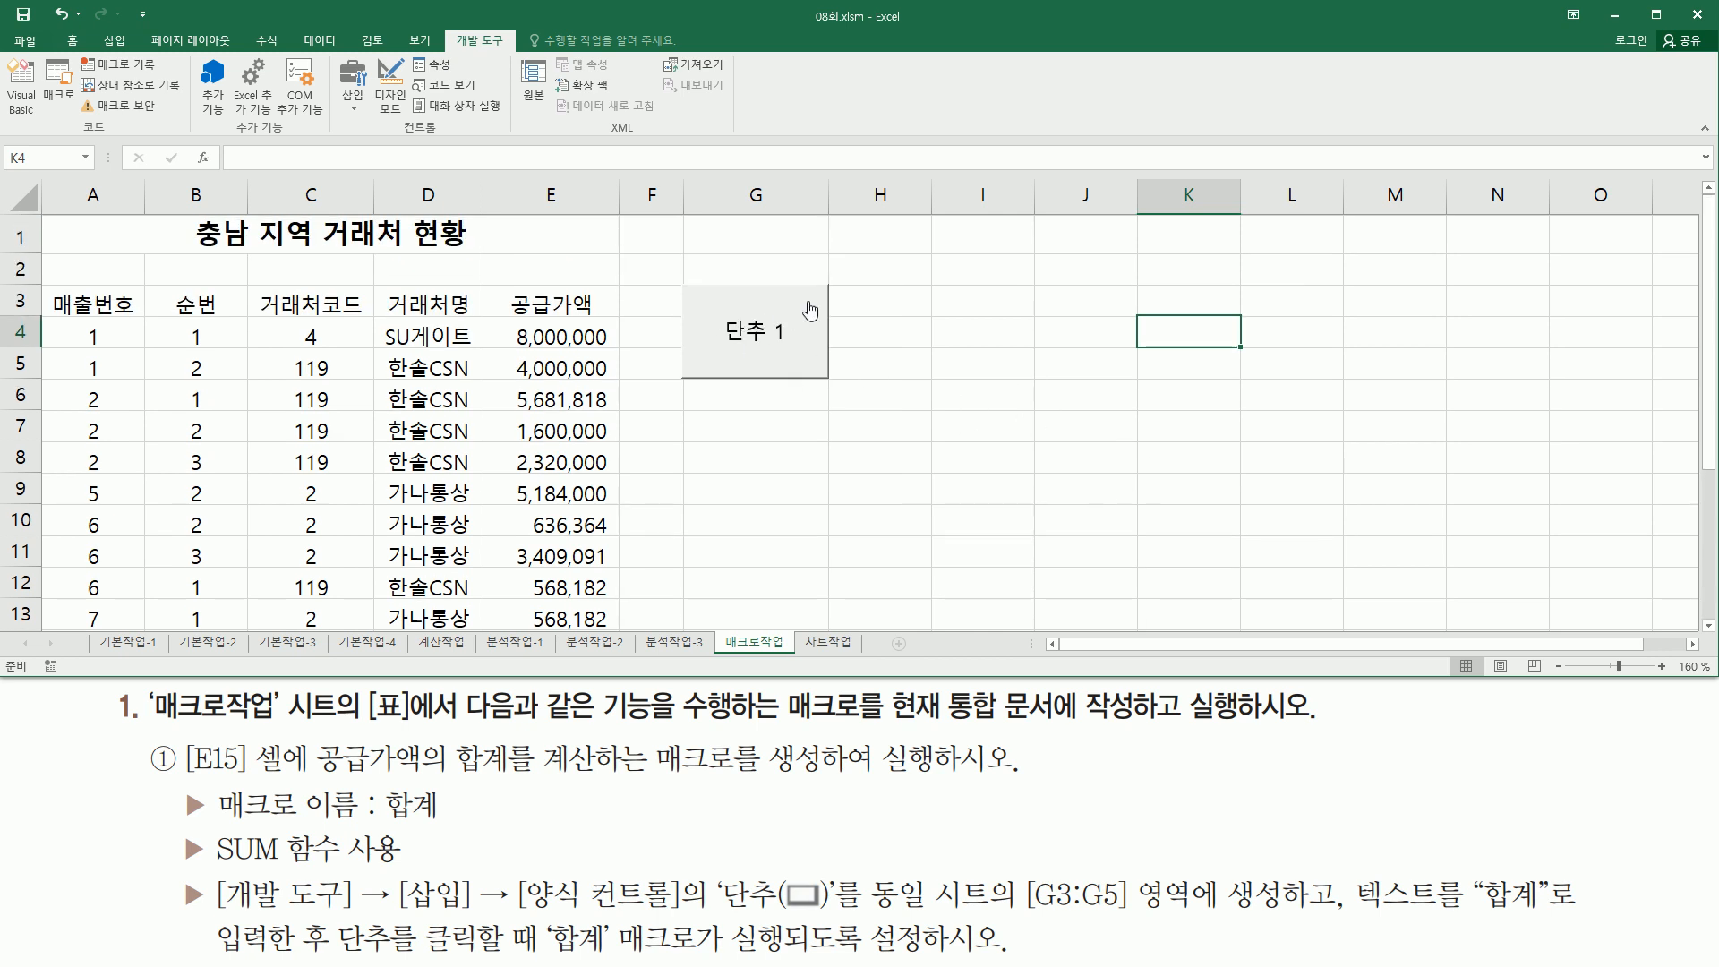
right_click(752, 301)
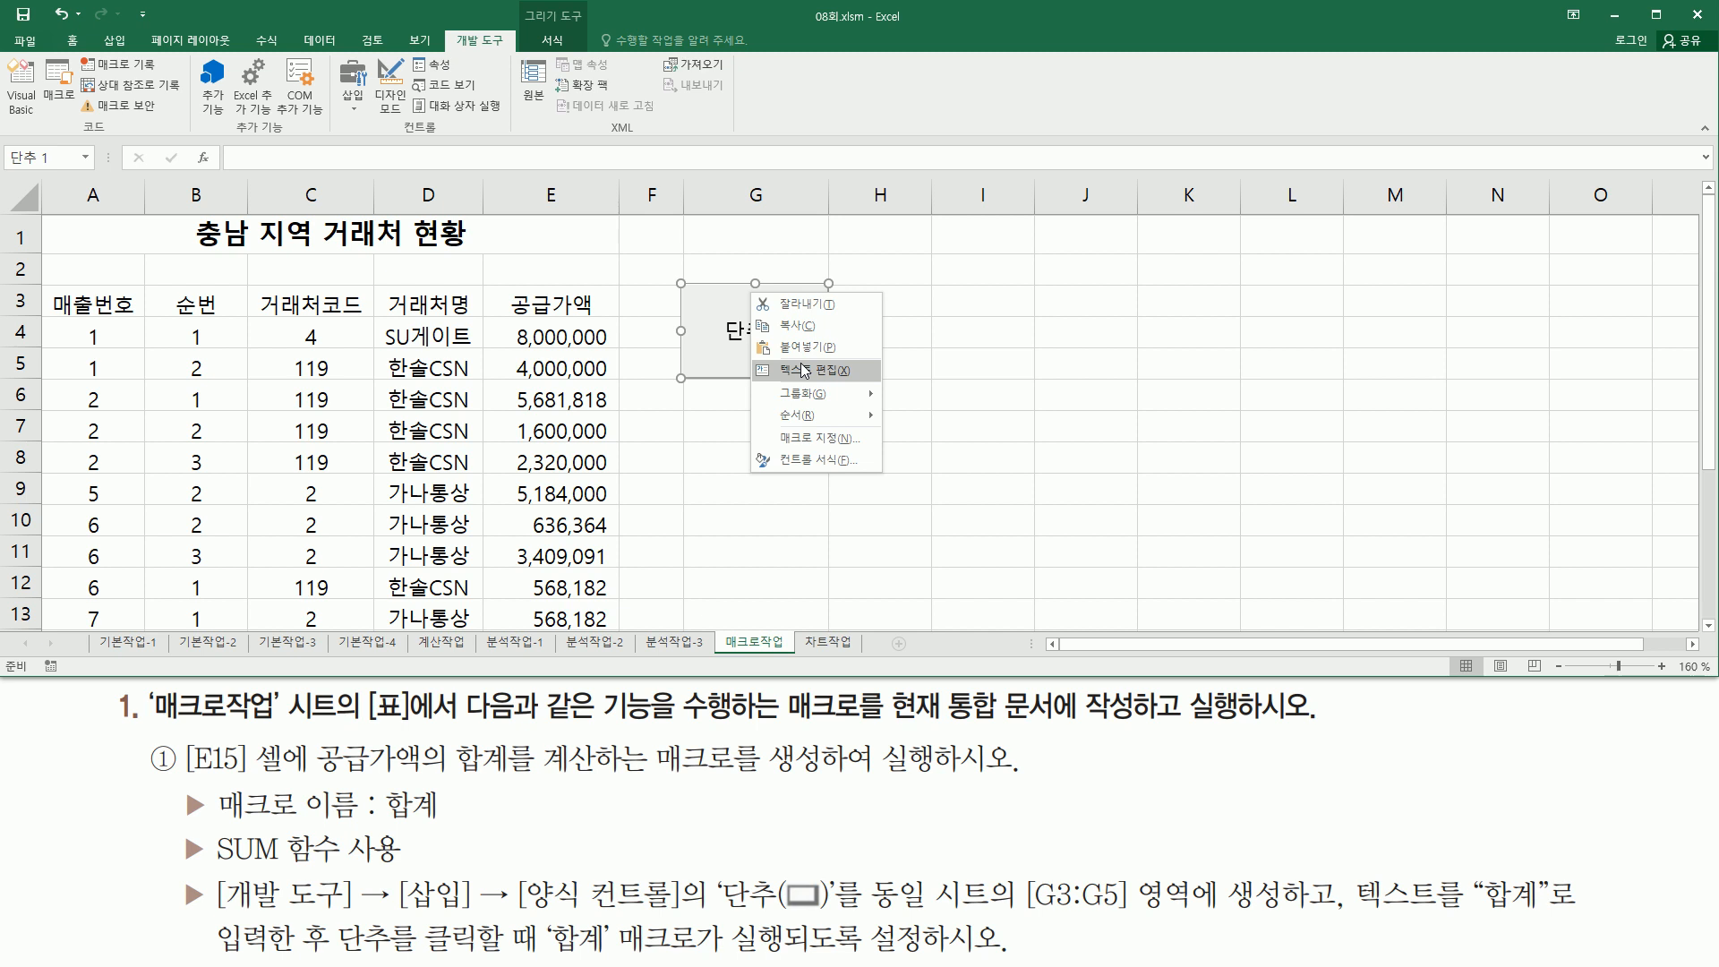
left_click(803, 370)
key("Delete")
key("Delete")
key("Delete")
type("gkq")
key("BackSpace")
key("BackSpace")
key("BackSpace")
type("합계")
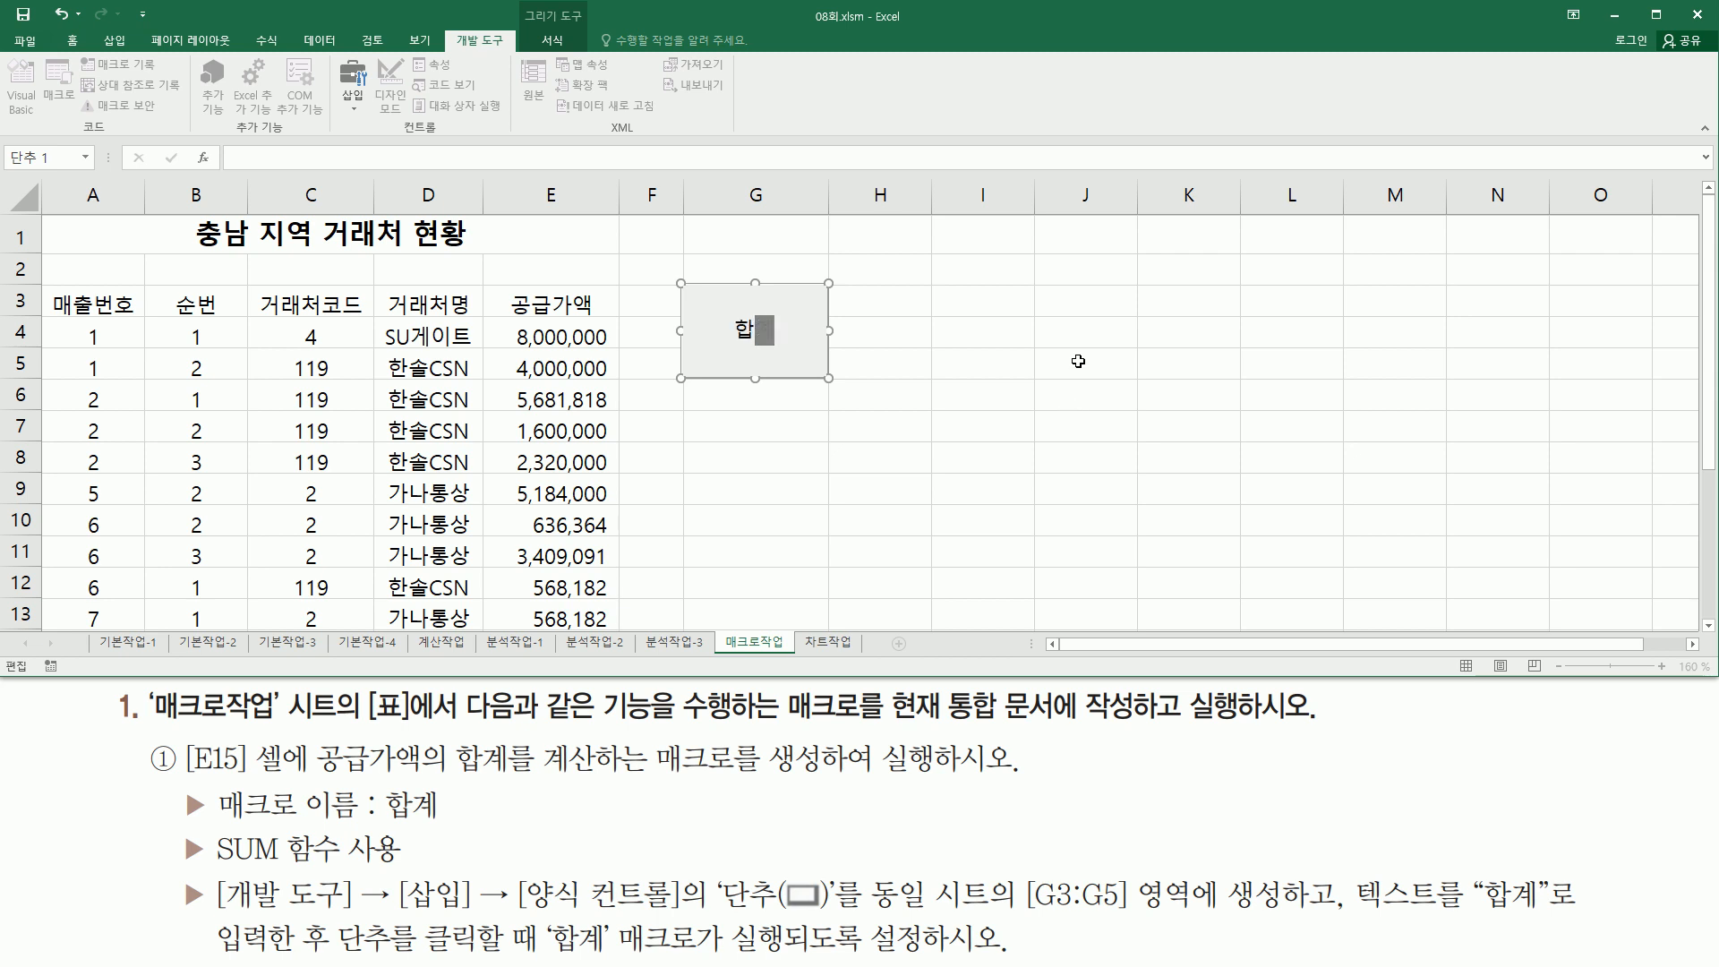
left_click(1182, 302)
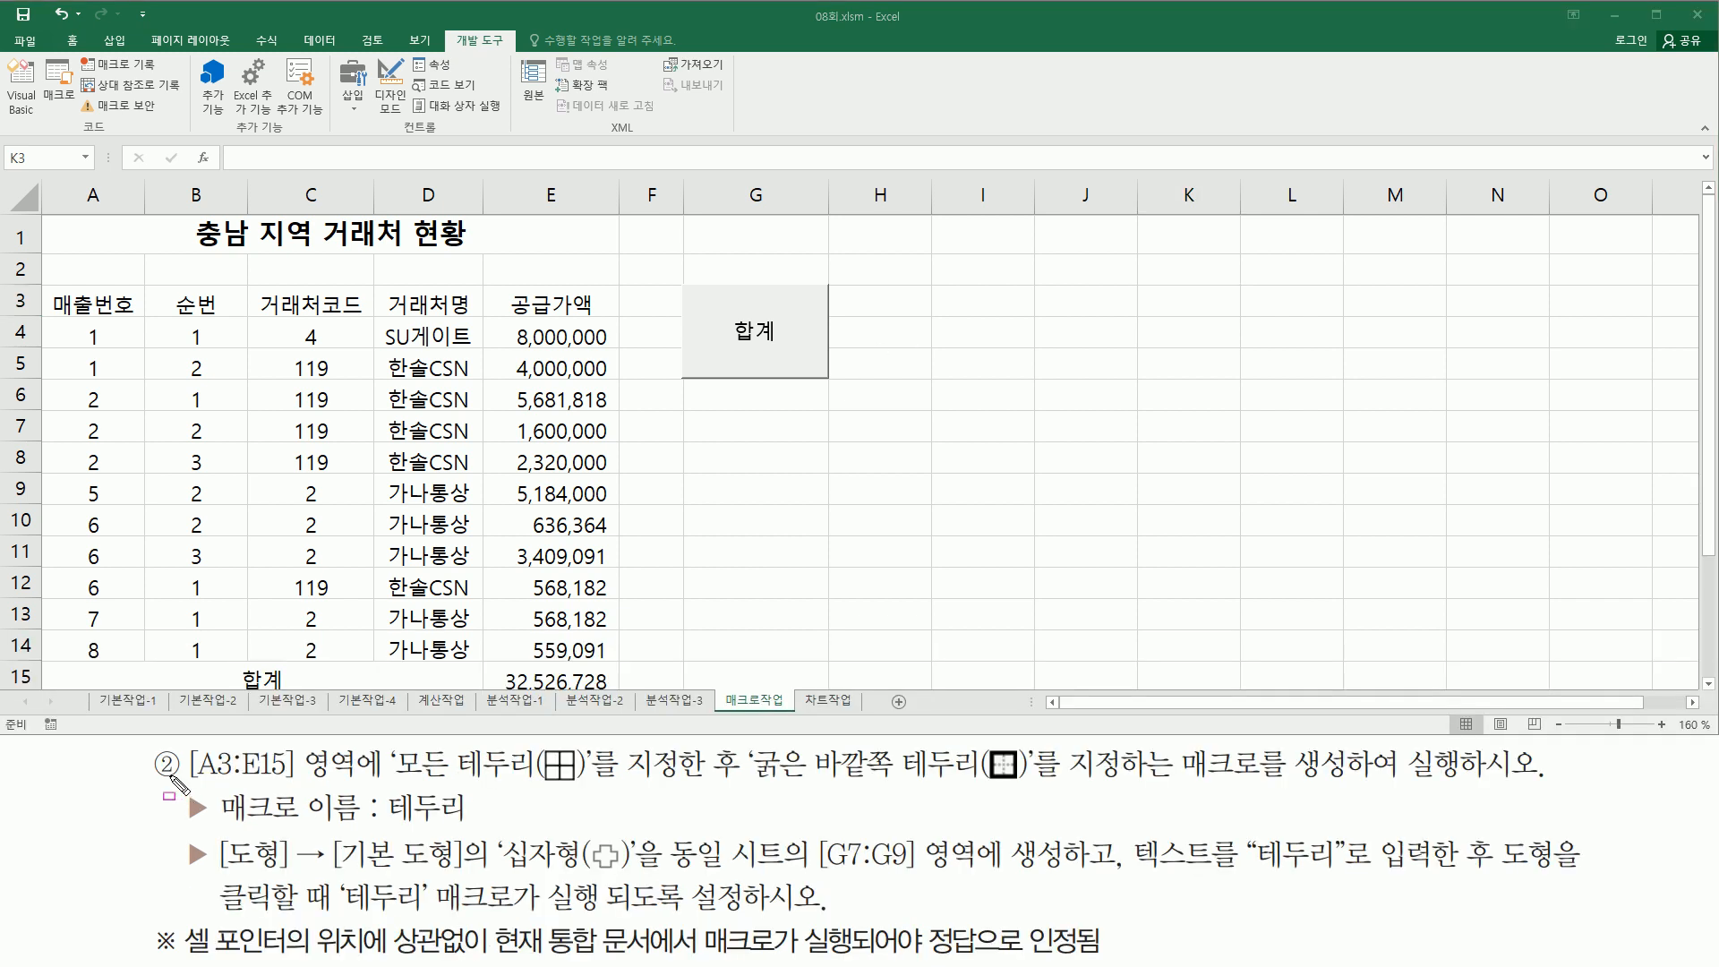
mouse_move(184, 740)
left_mouse_down()
mouse_move(266, 785)
mouse_move(386, 795)
left_mouse_up()
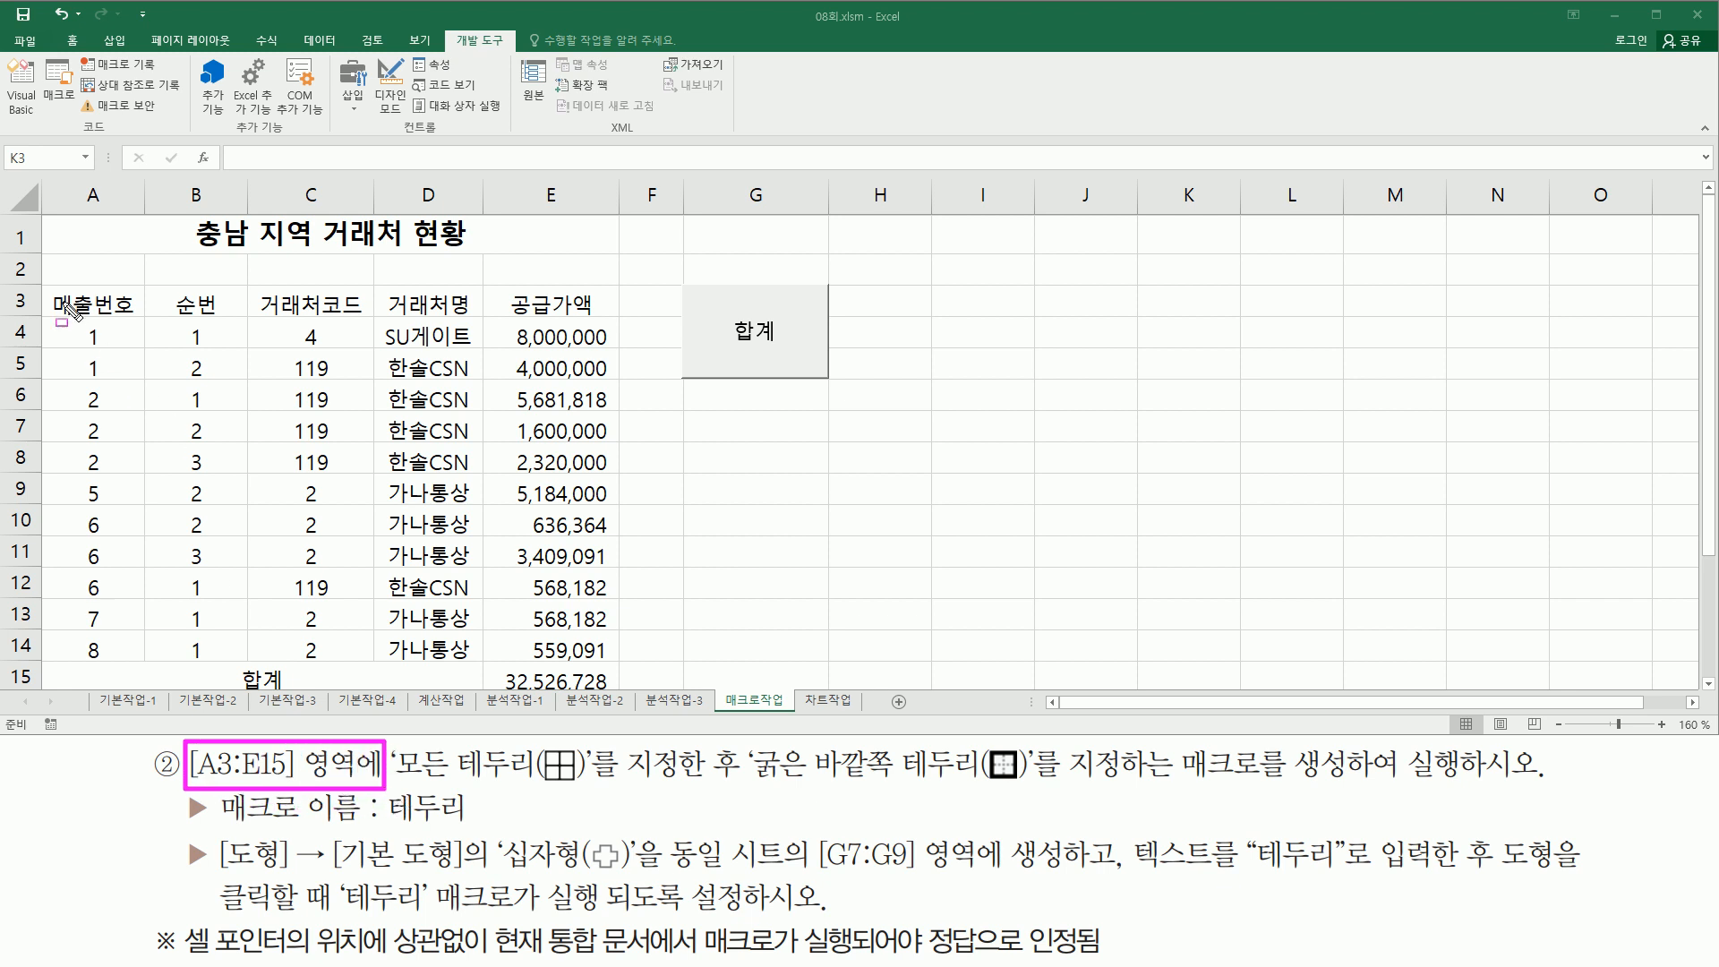
mouse_move(46, 286)
left_mouse_down()
mouse_move(79, 315)
mouse_move(131, 314)
mouse_move(524, 546)
mouse_move(617, 700)
left_mouse_up()
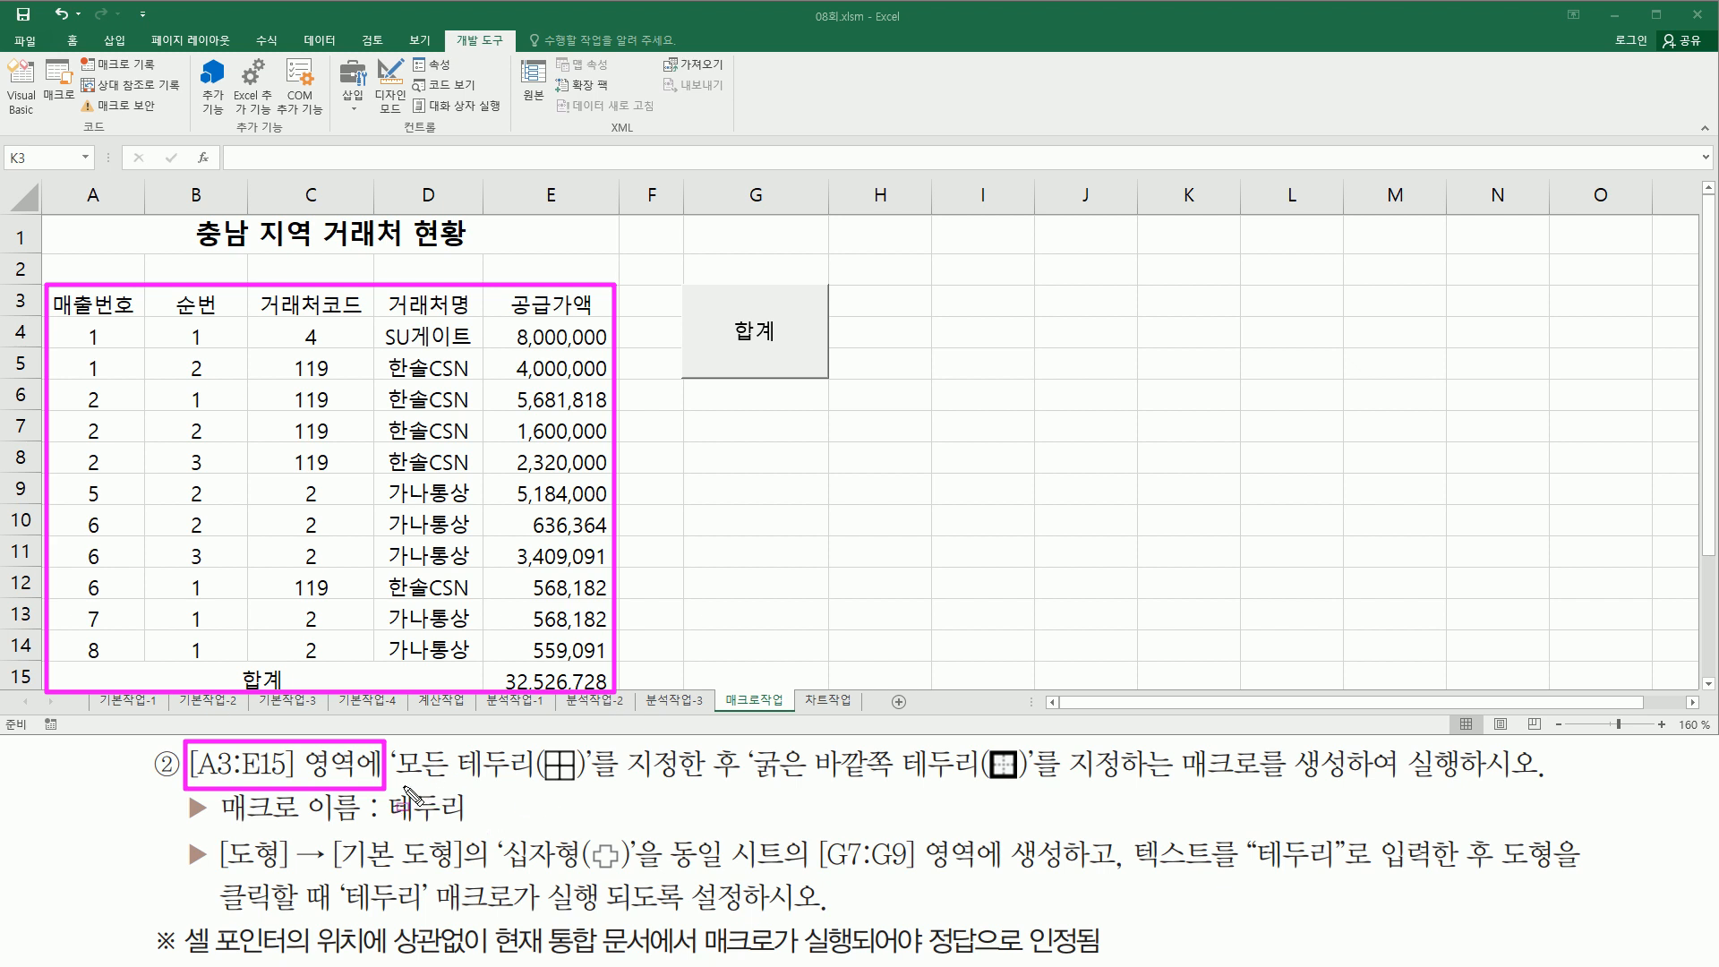
left_click_drag(403, 784, 1065, 788)
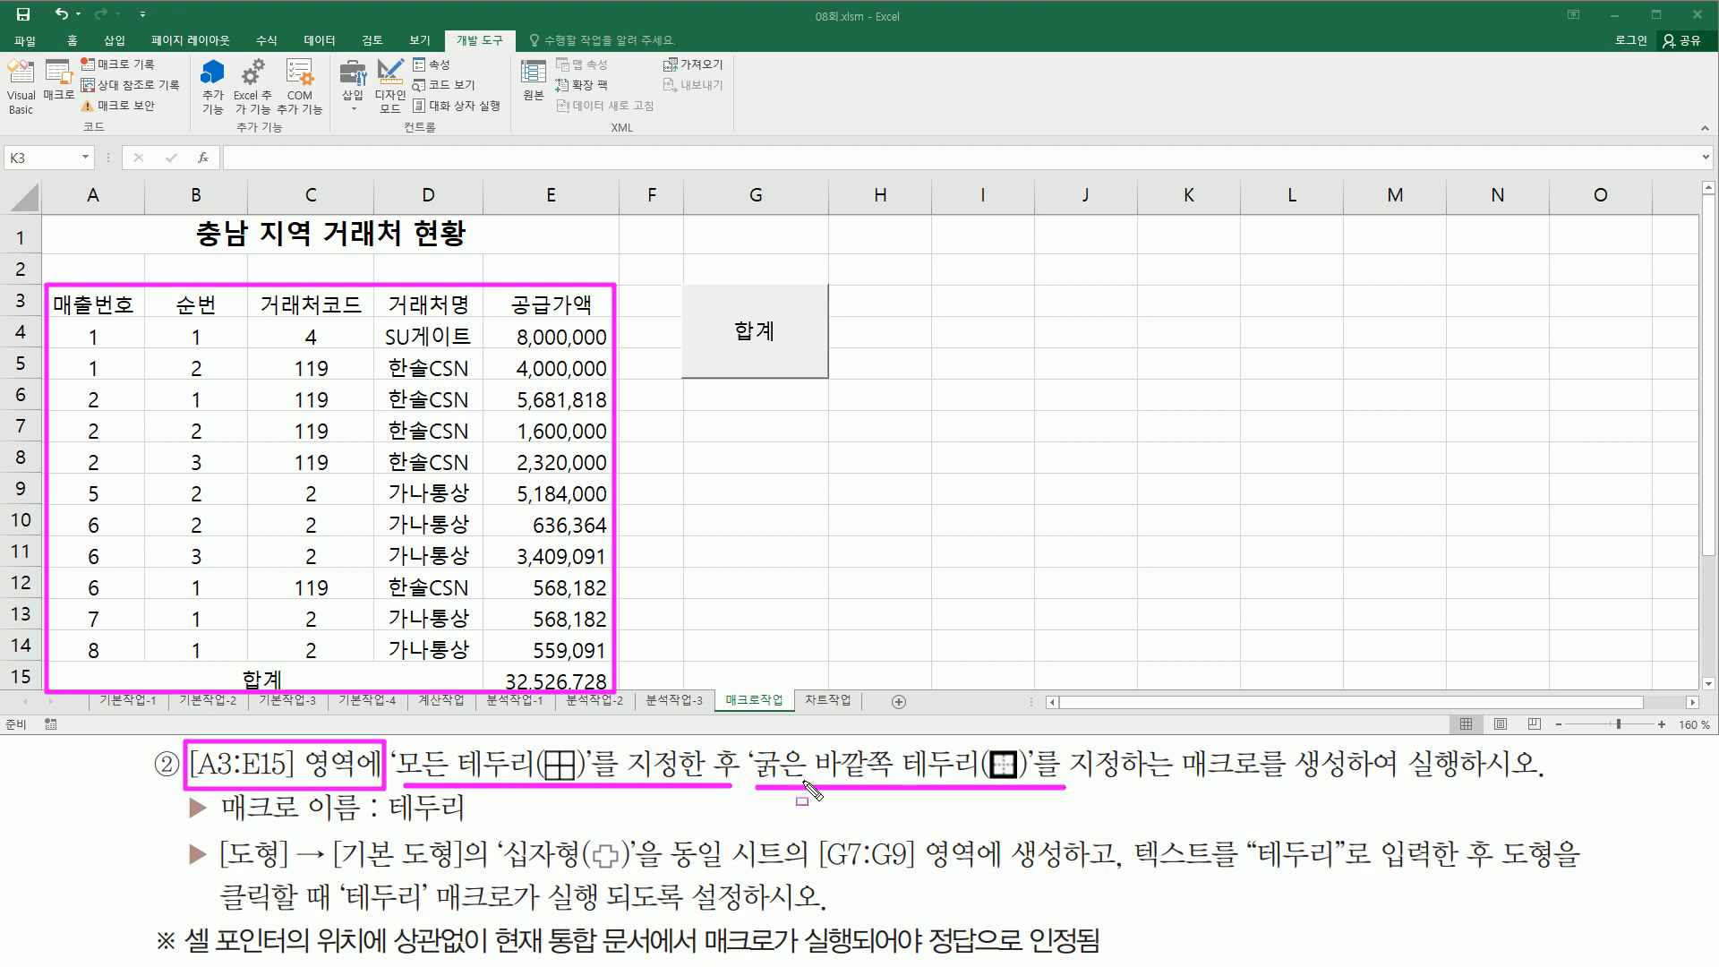
left_click_drag(1181, 785, 1459, 787)
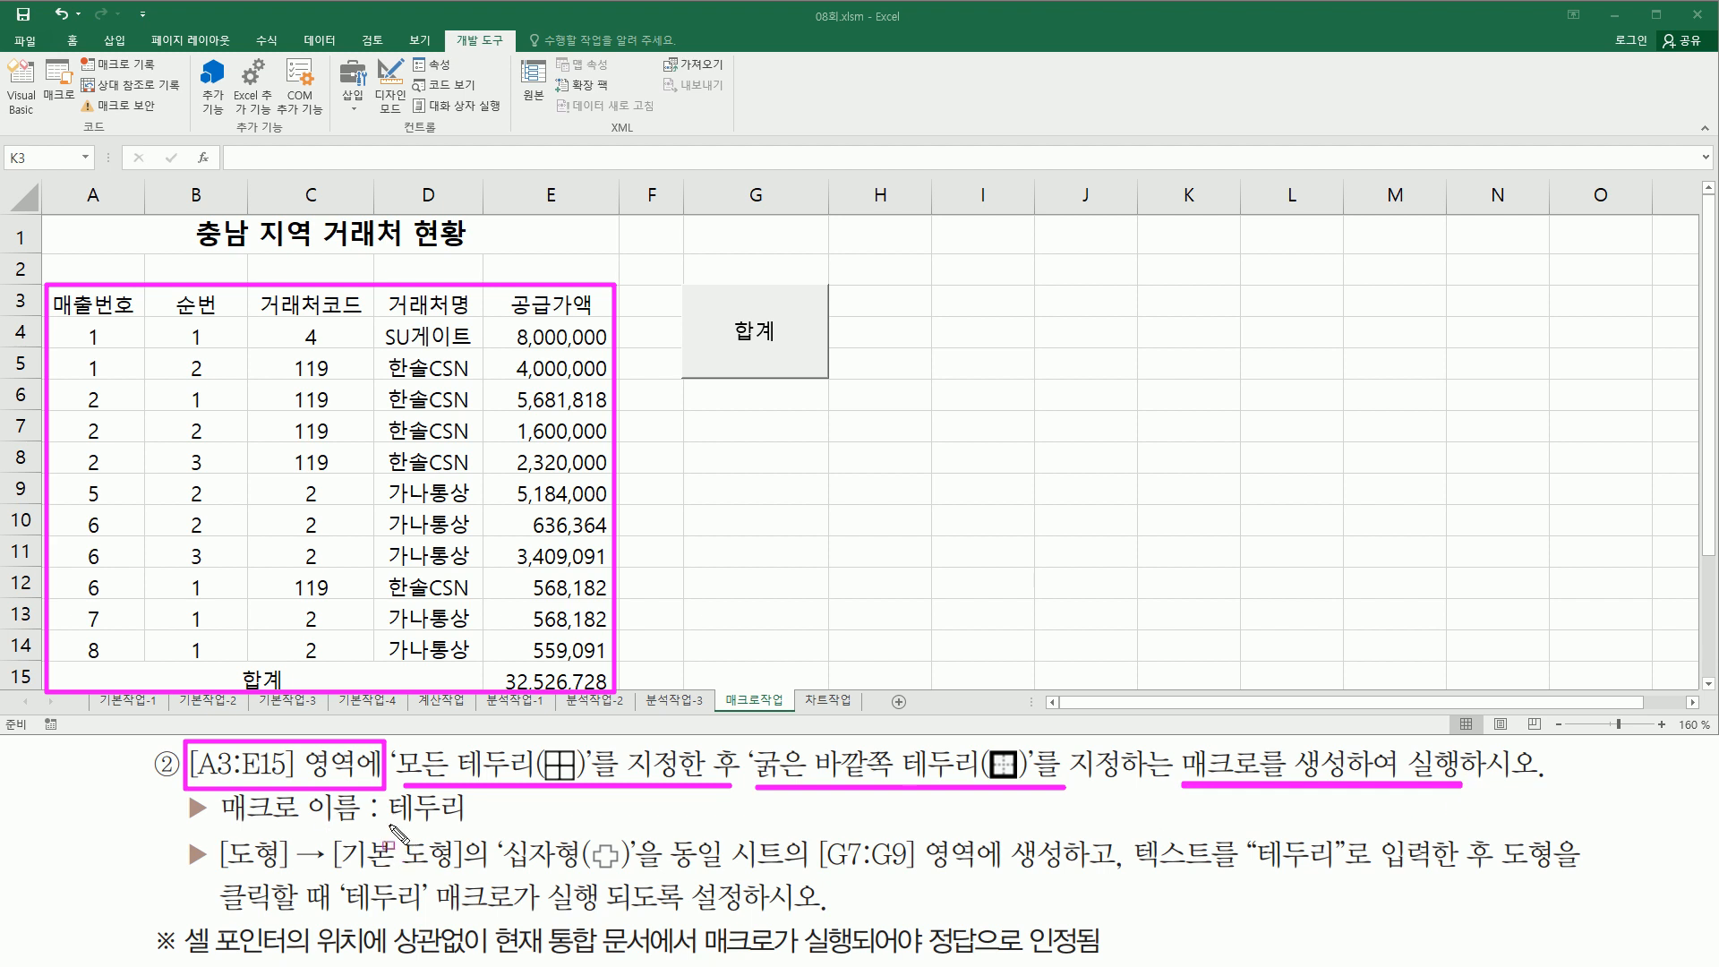
left_click_drag(390, 824, 461, 823)
mouse_move(213, 830)
left_mouse_down()
mouse_move(385, 883)
mouse_move(477, 884)
mouse_move(502, 834)
mouse_move(503, 851)
mouse_move(639, 874)
left_mouse_up()
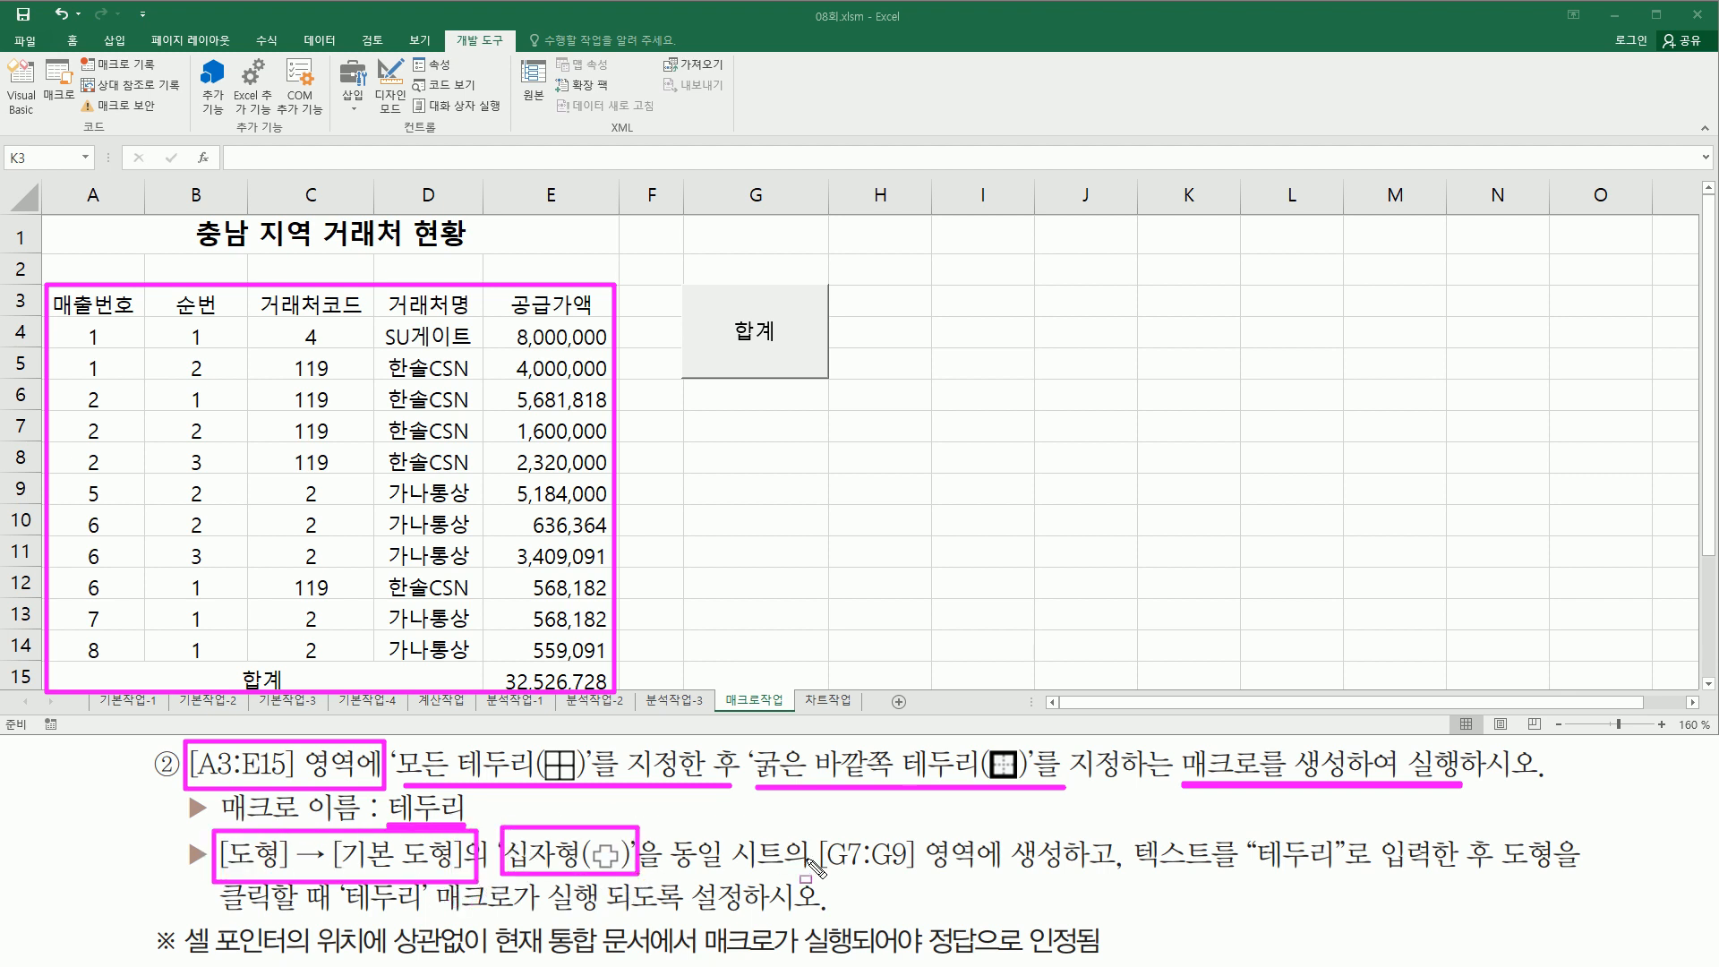
mouse_move(819, 868)
left_mouse_down()
mouse_move(1066, 875)
mouse_move(1066, 835)
left_mouse_up()
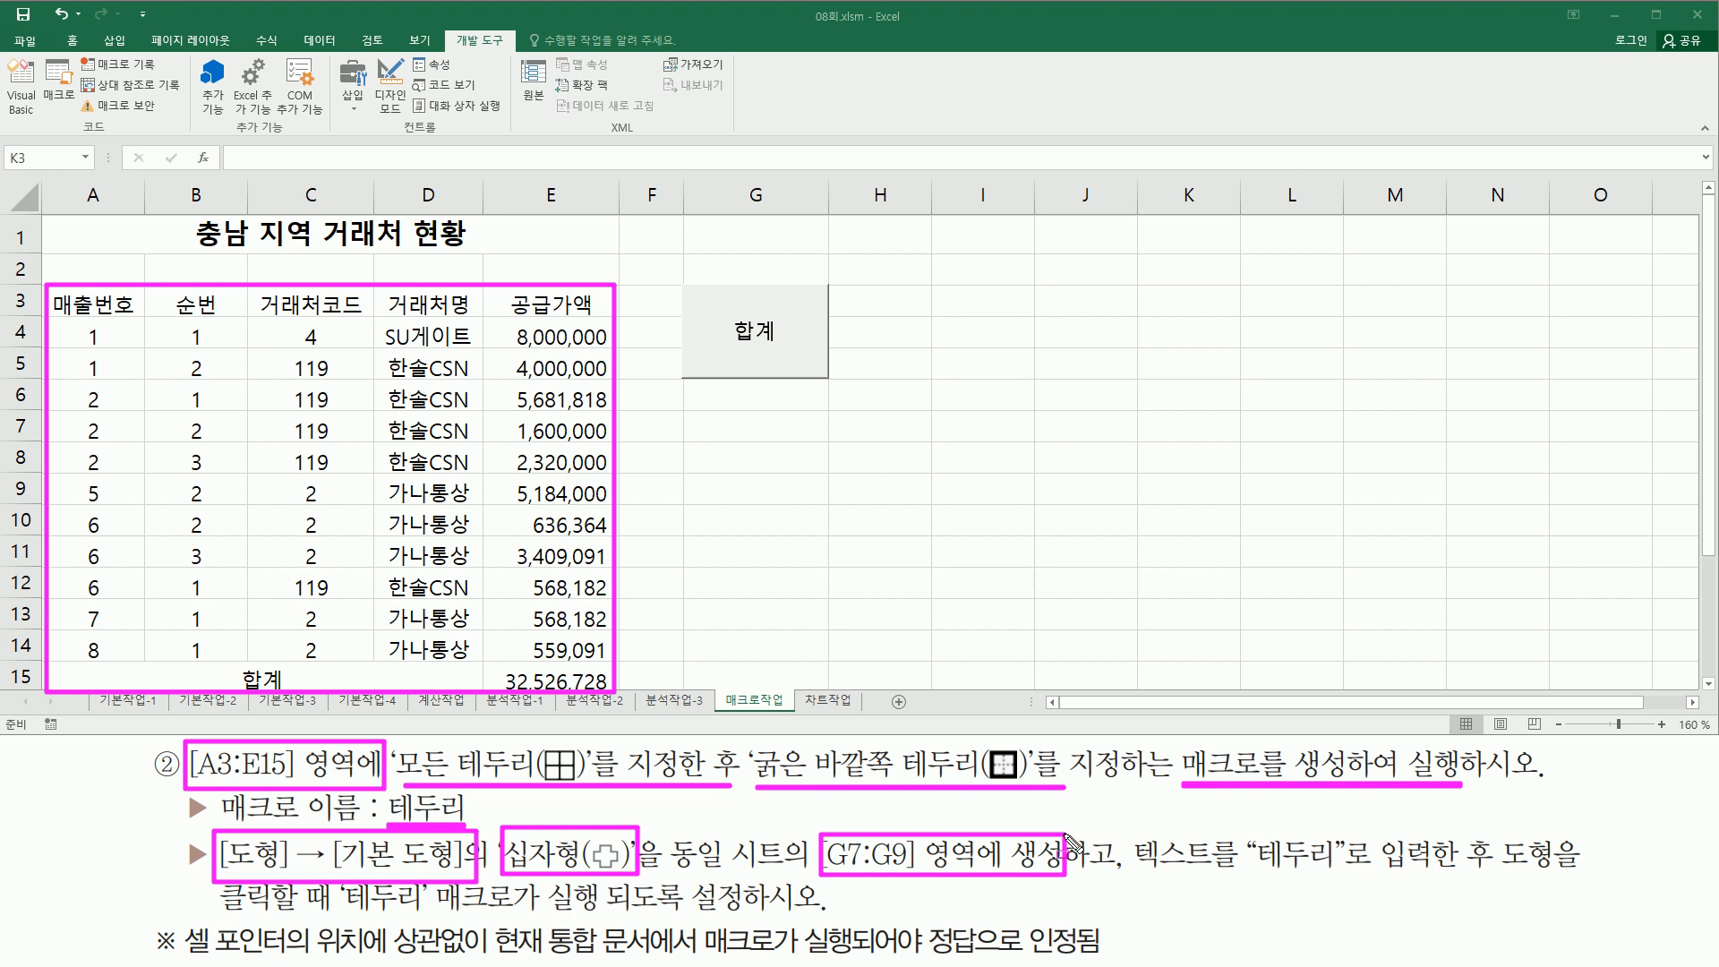
mouse_move(678, 429)
left_mouse_down()
mouse_move(765, 450)
mouse_move(828, 505)
left_mouse_up()
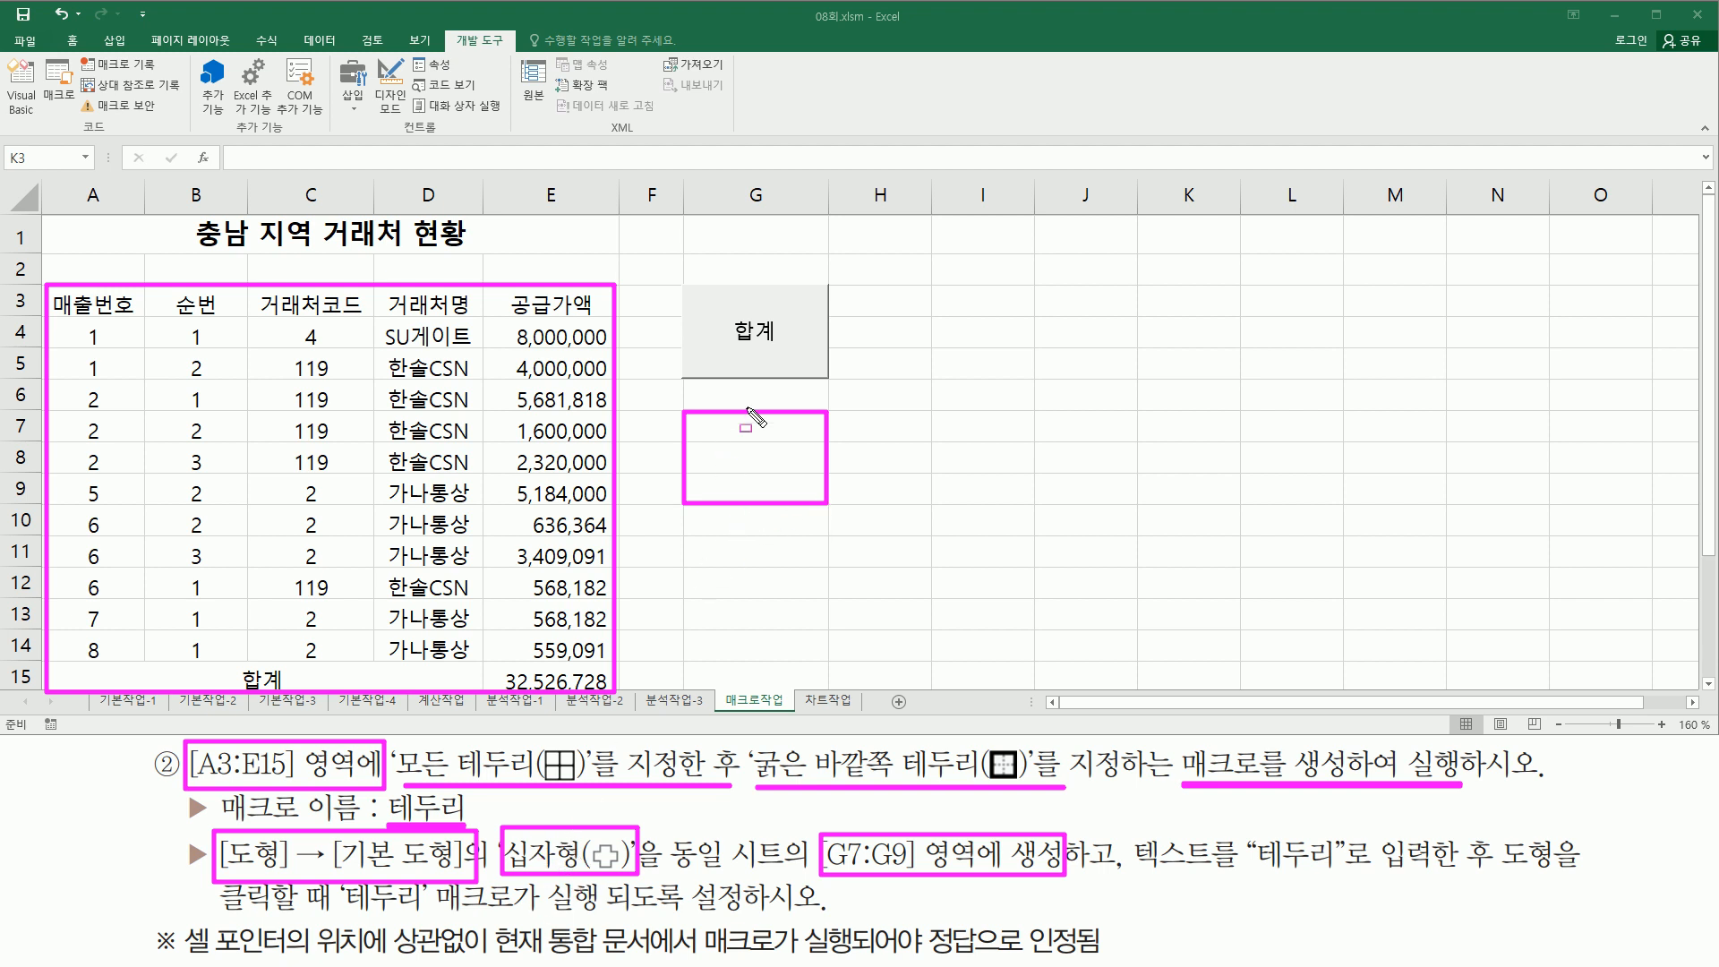
left_click_drag(1137, 869, 1585, 877)
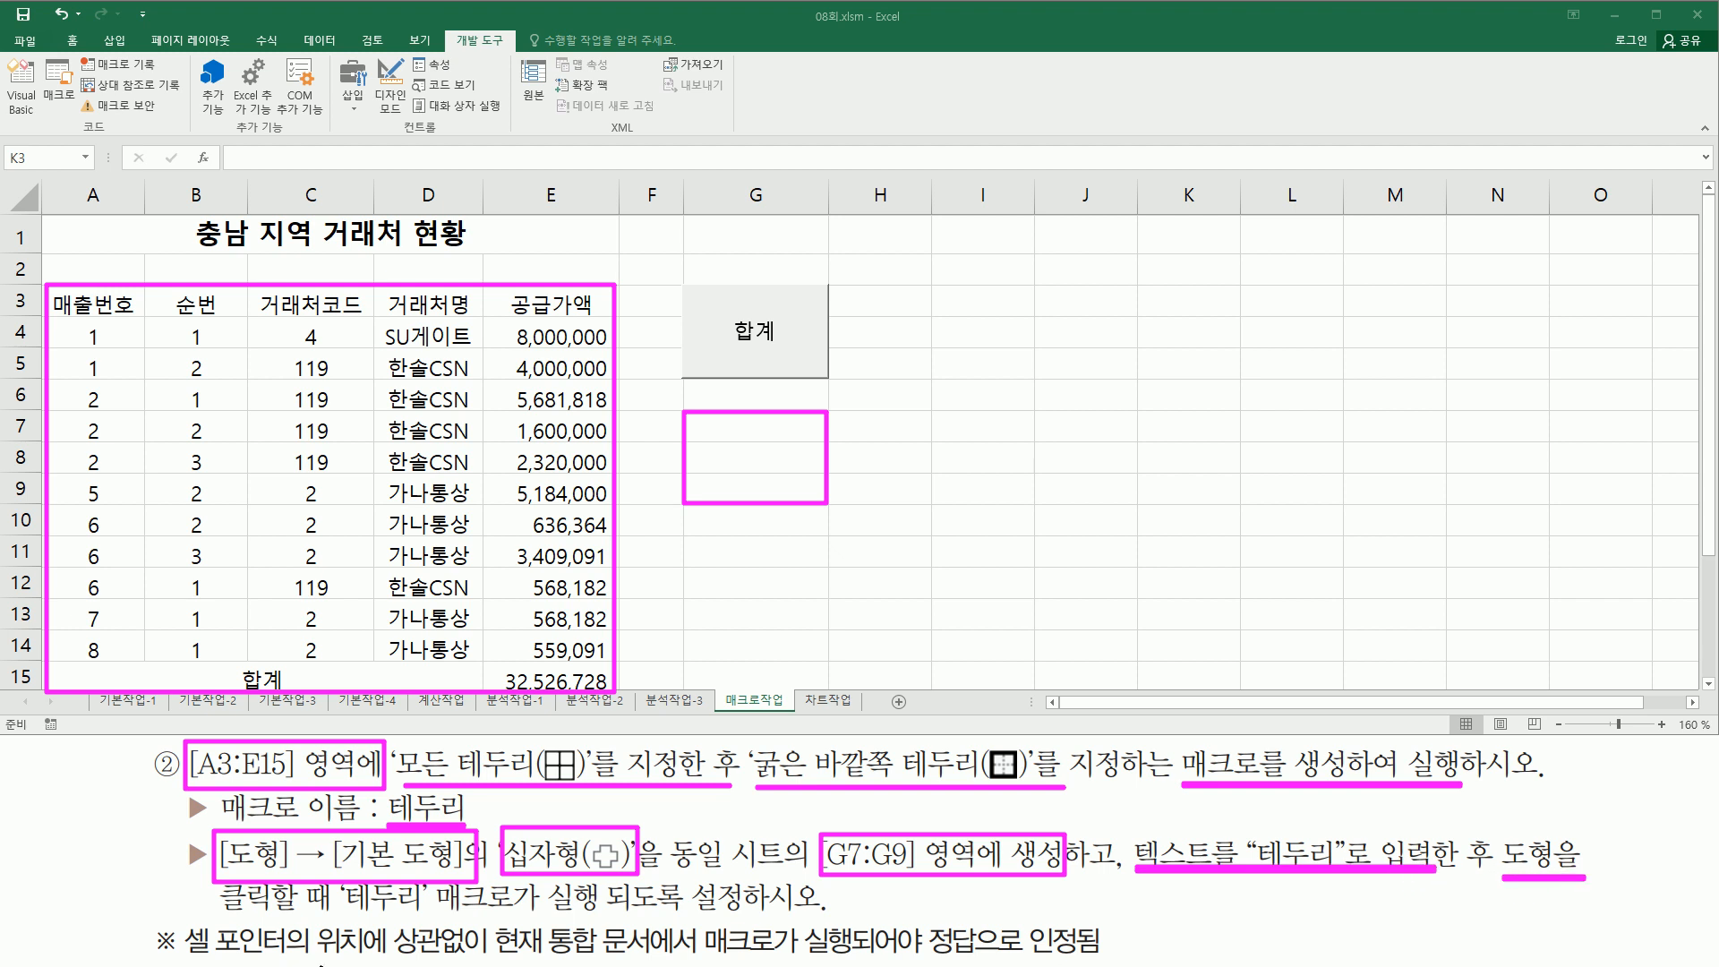
left_click_drag(223, 917, 604, 915)
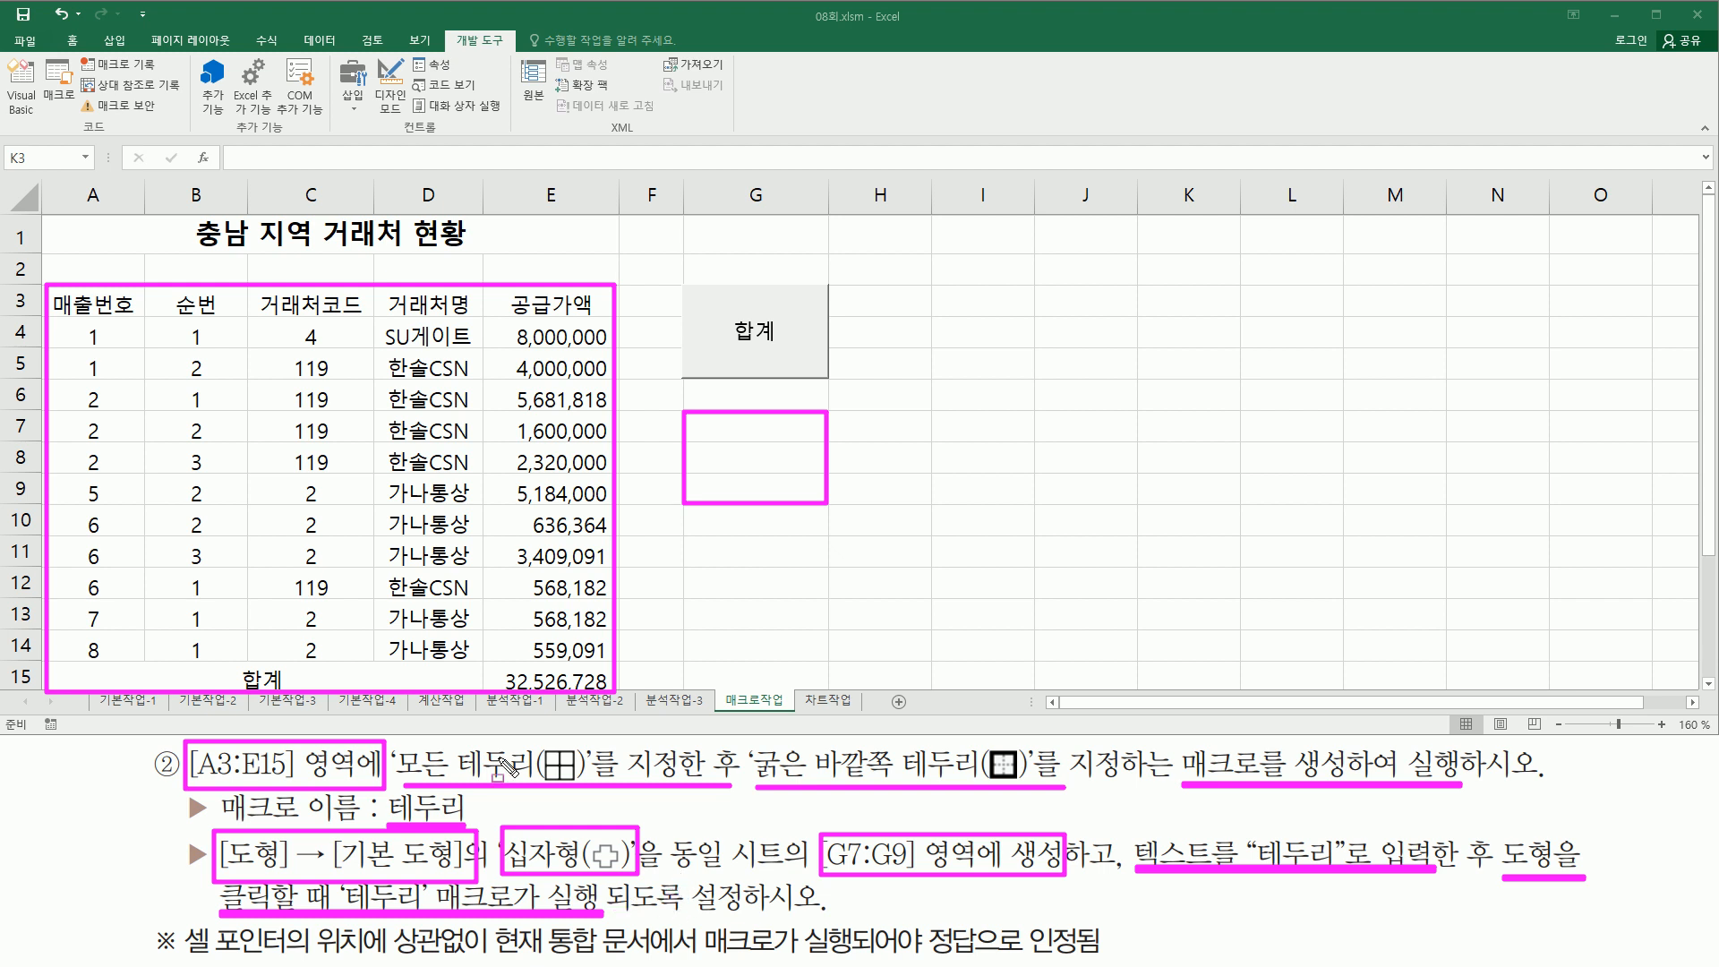
key("Escape")
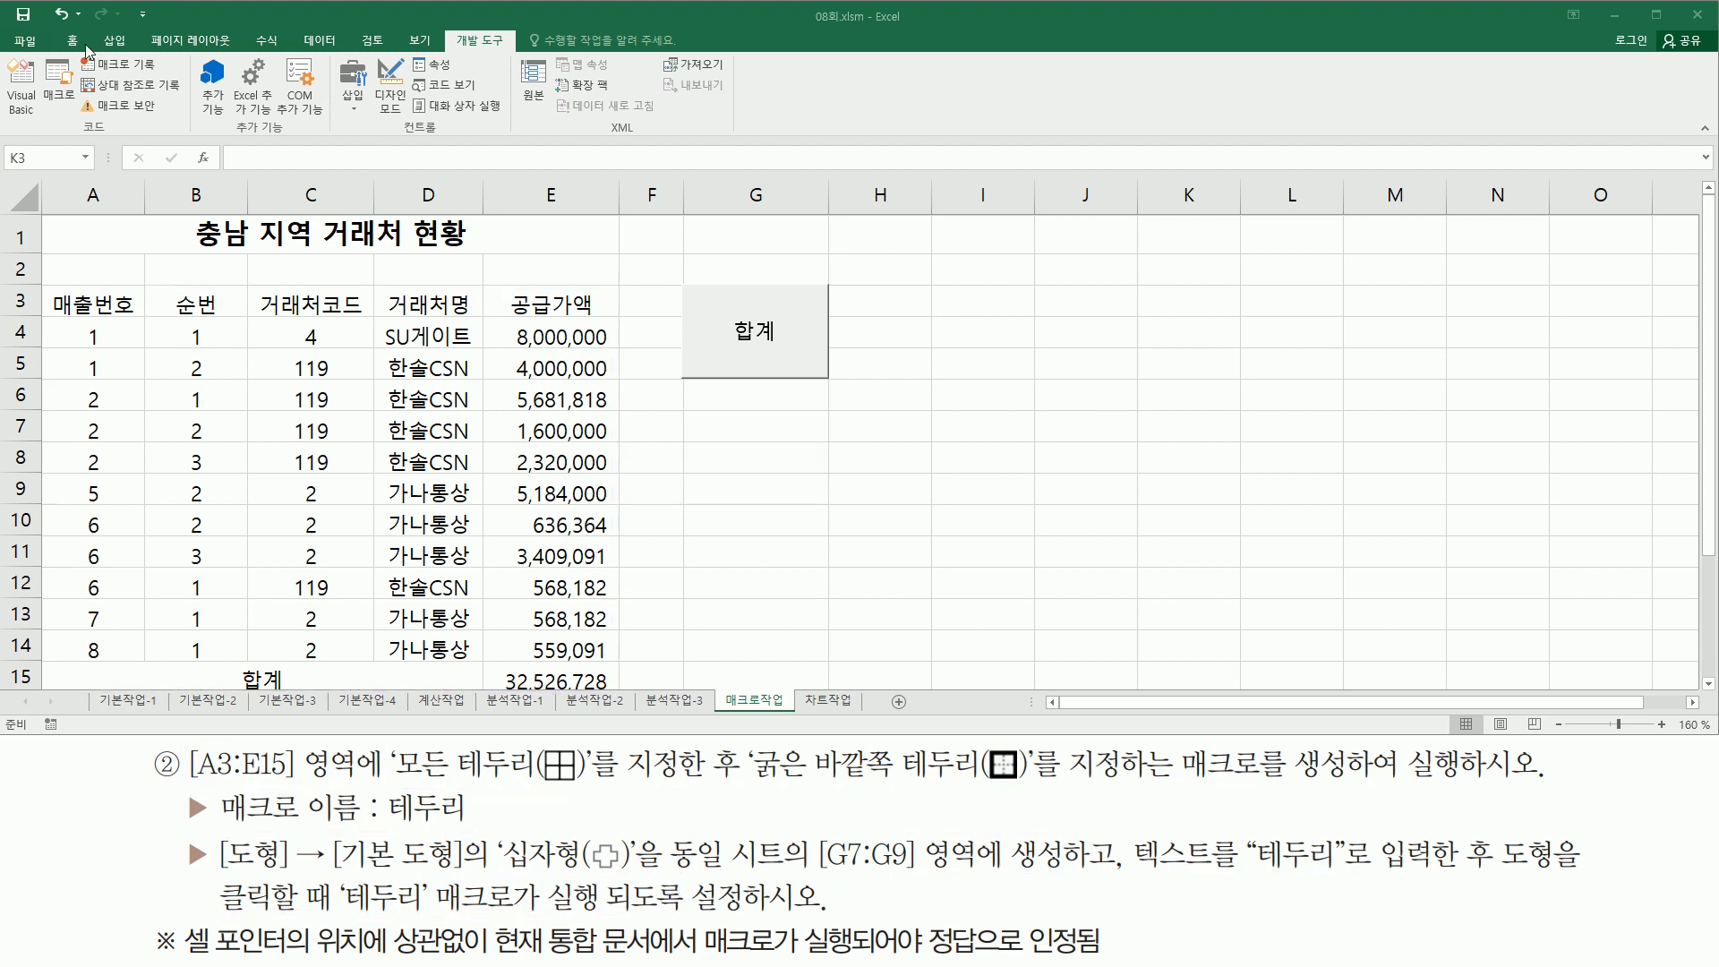
- Draw a cross (십자형) basic shape over cells G7:G9
left_click(115, 42)
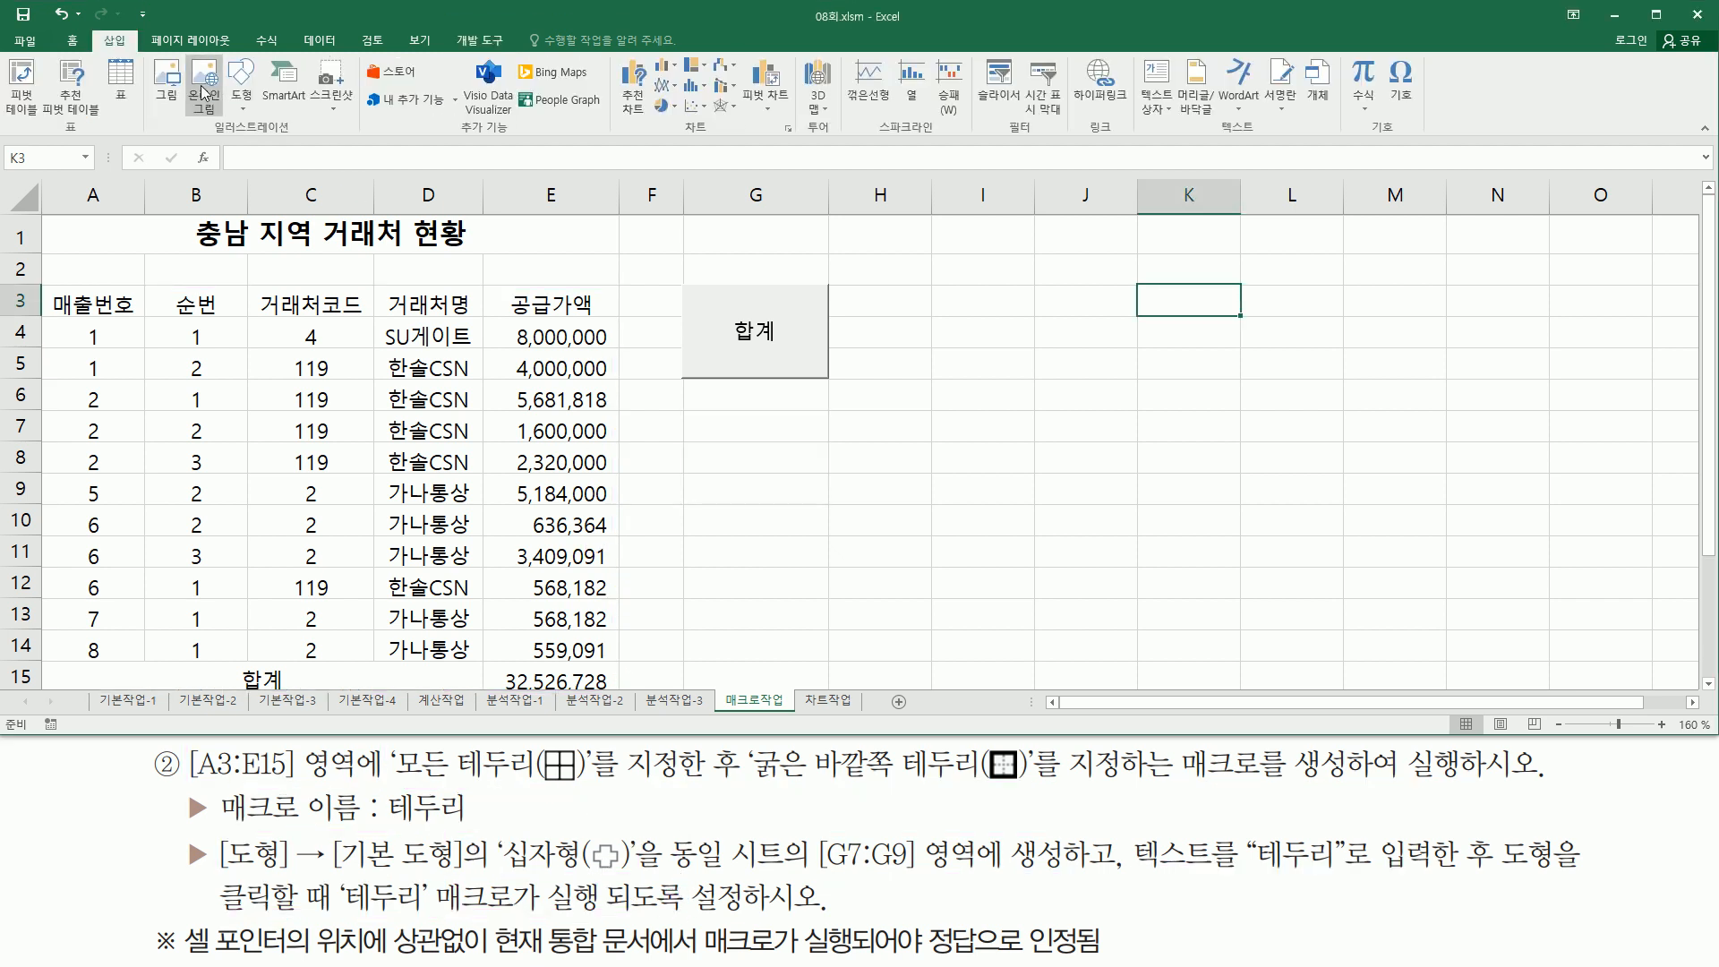
left_click(240, 98)
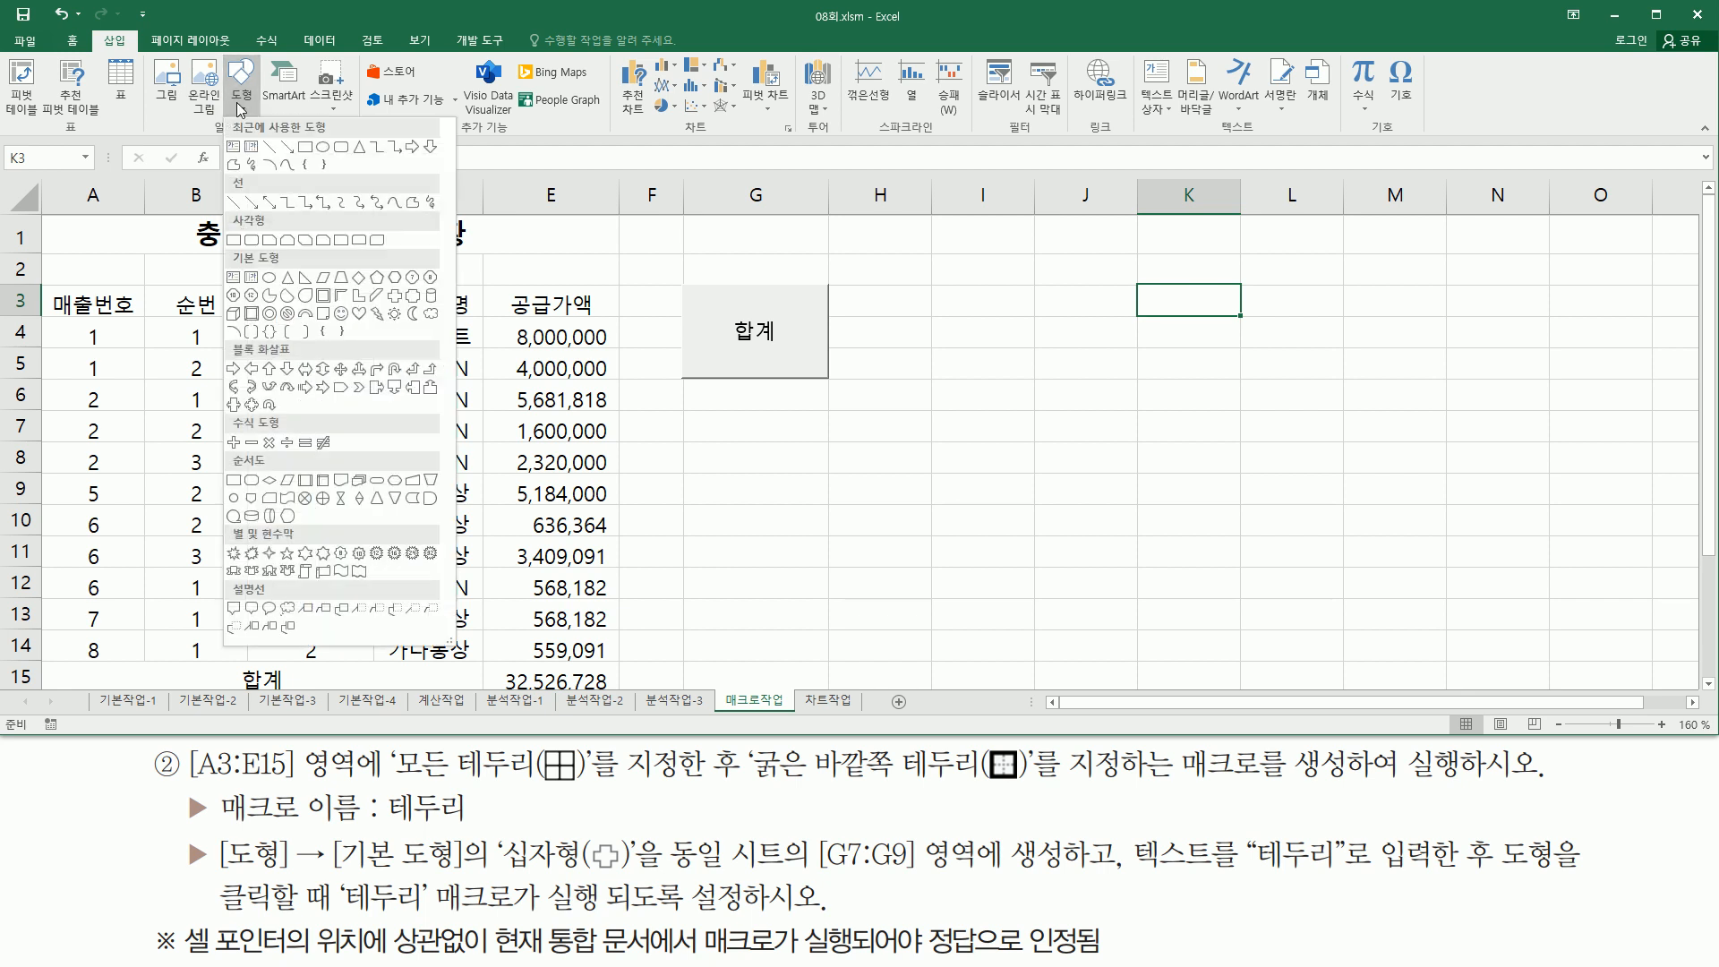
left_click(397, 304)
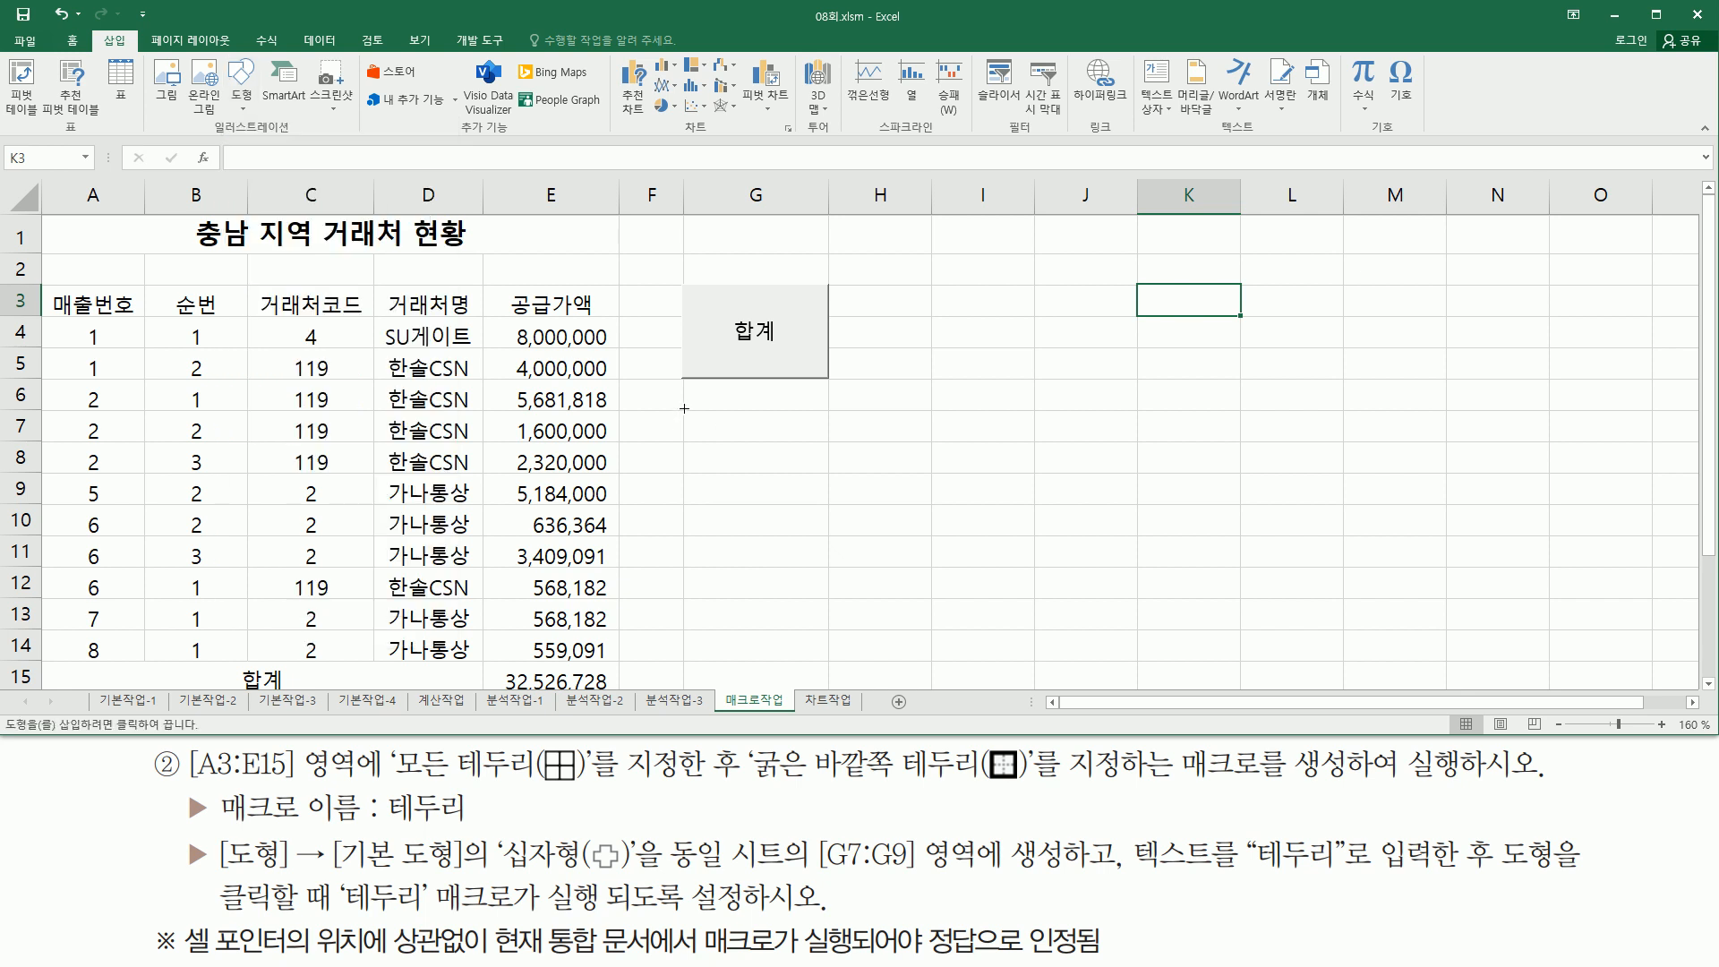
left_click_drag(682, 409, 828, 504)
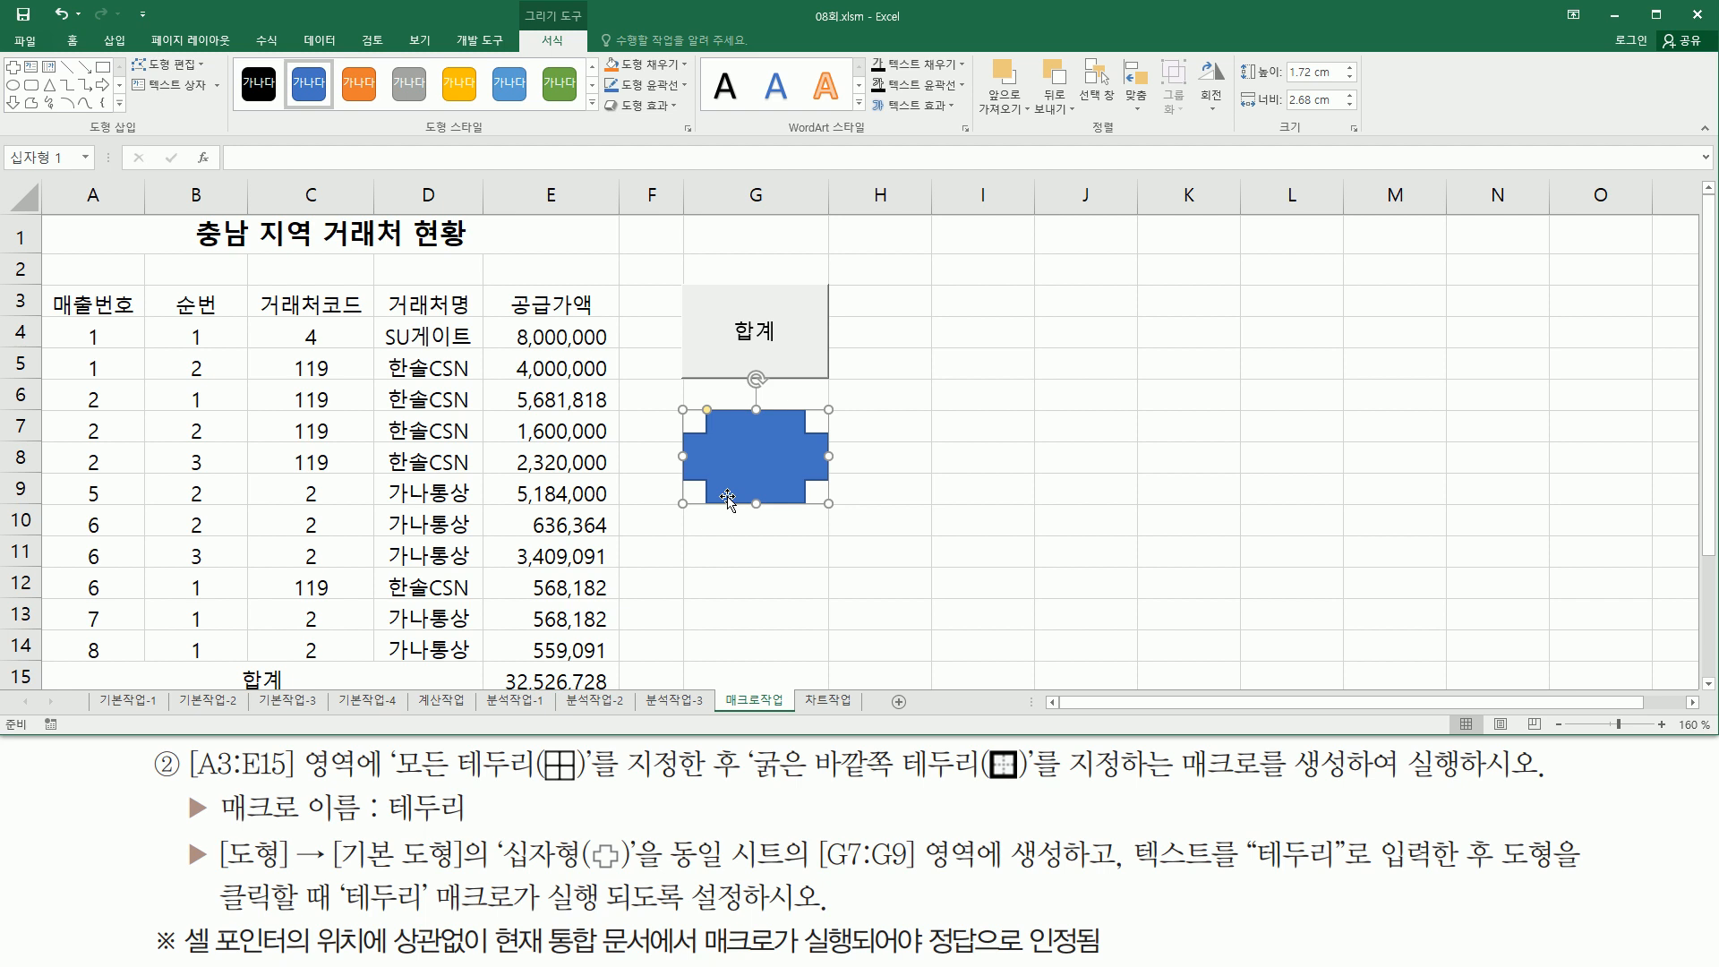
- Assign a macro named 테두리 to the cross shape and choose to record it as a new macro
right_click(793, 421)
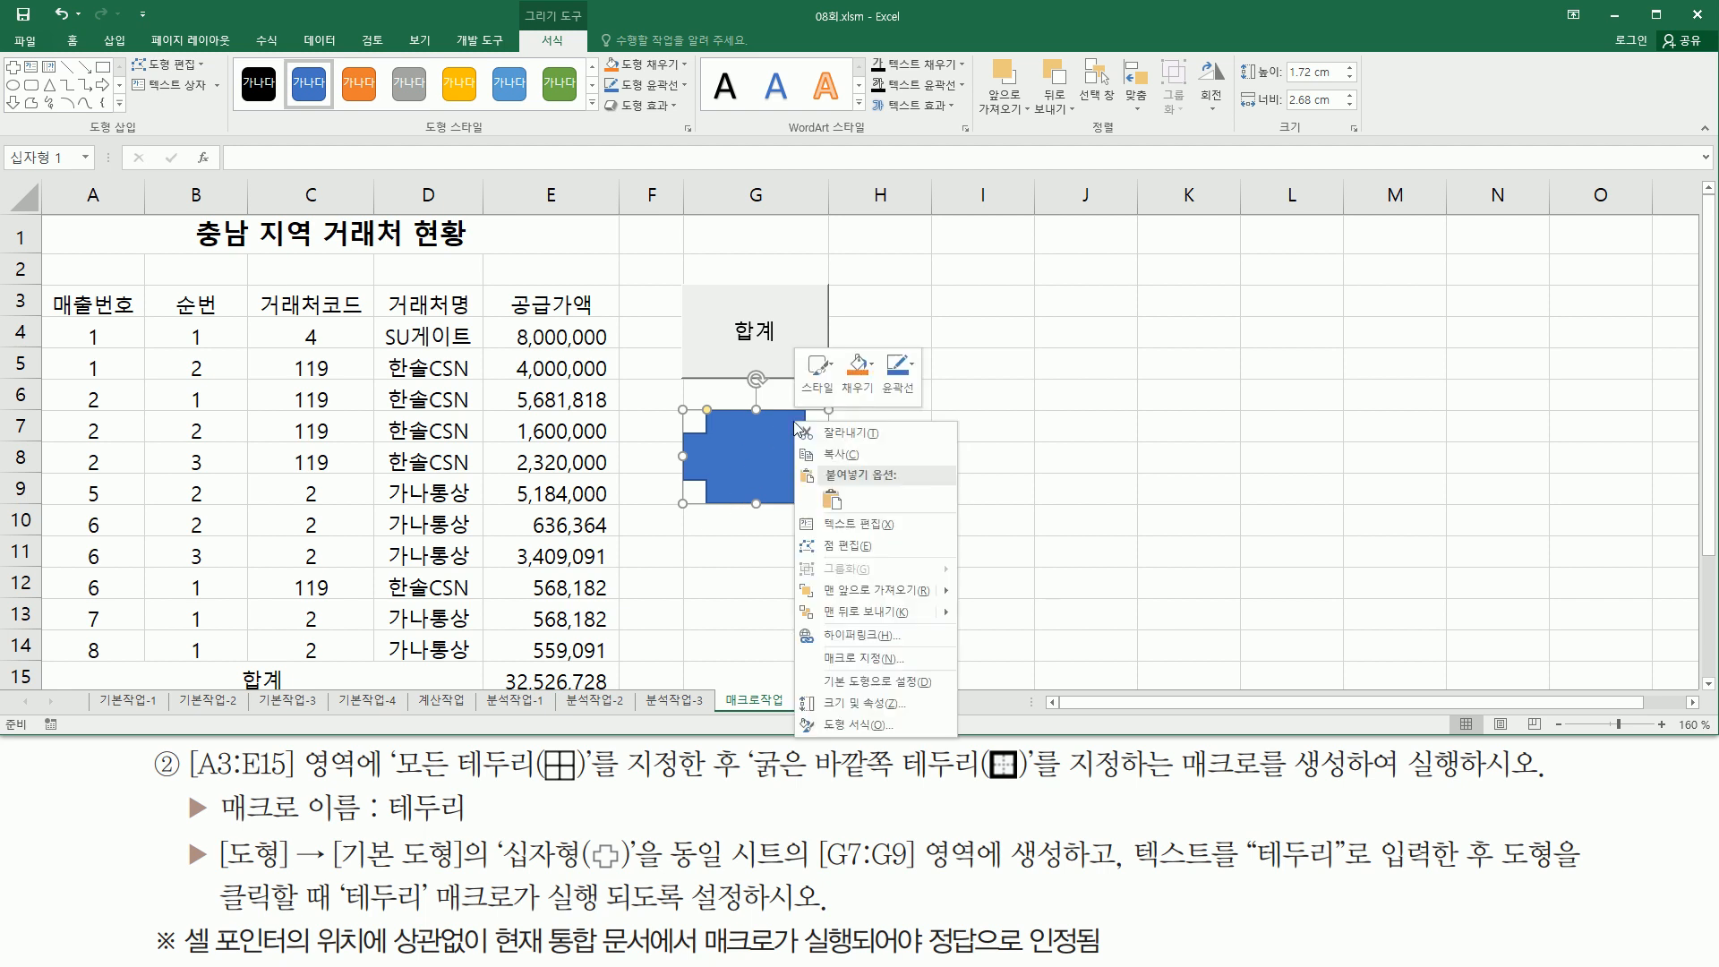
left_click(849, 660)
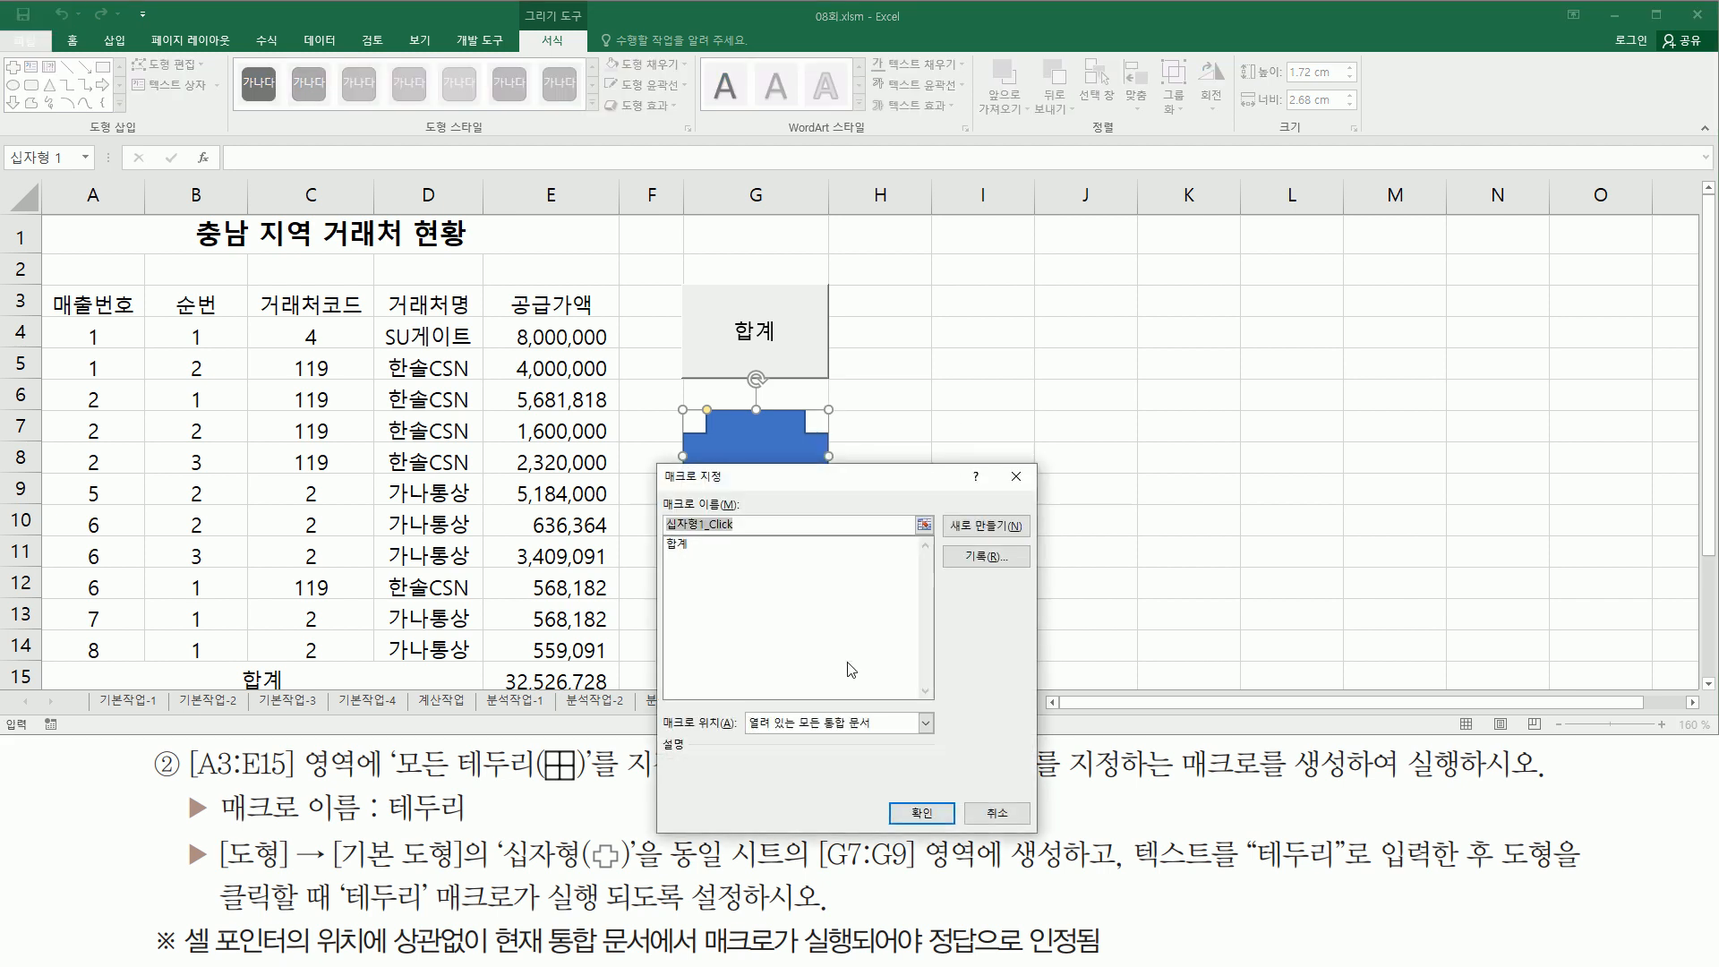
left_click_drag(812, 483, 1143, 284)
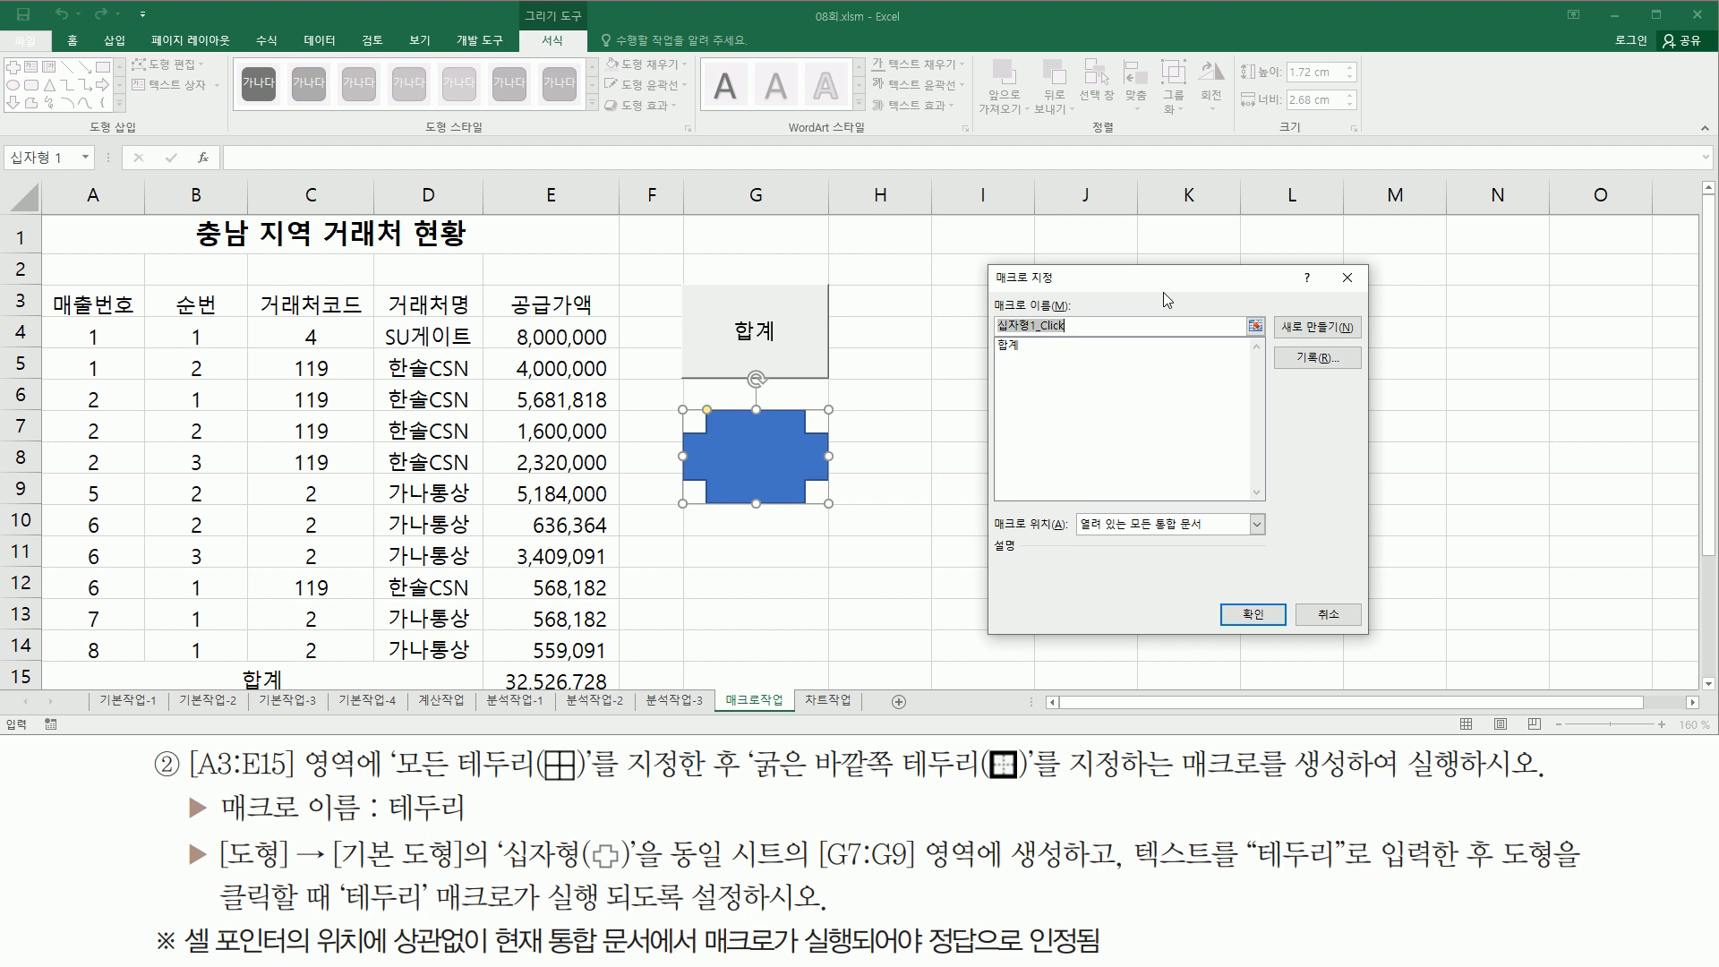
type("ㅌ")
type("두리")
left_click_drag(1278, 342, 1351, 375)
left_click_drag(994, 286, 1088, 331)
key("Escape")
left_click(1303, 354)
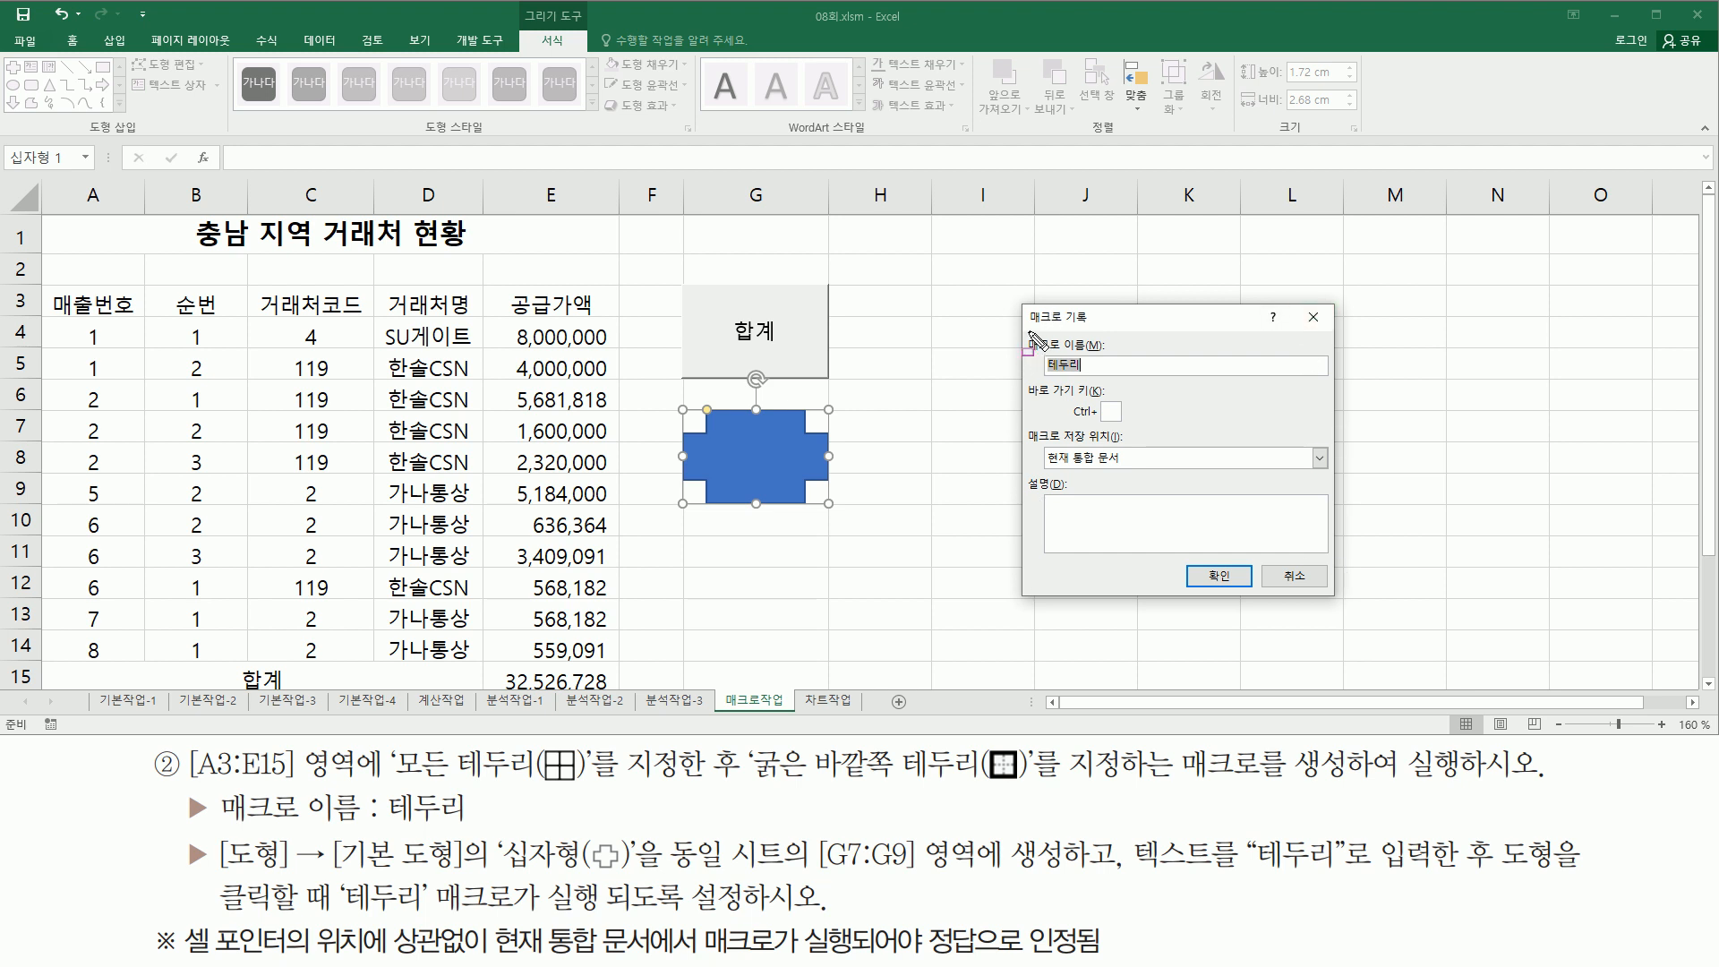
- Start recording the 테두리 macro, stored in the current workbook (현재 통합 문서)
left_click_drag(1020, 332, 1110, 382)
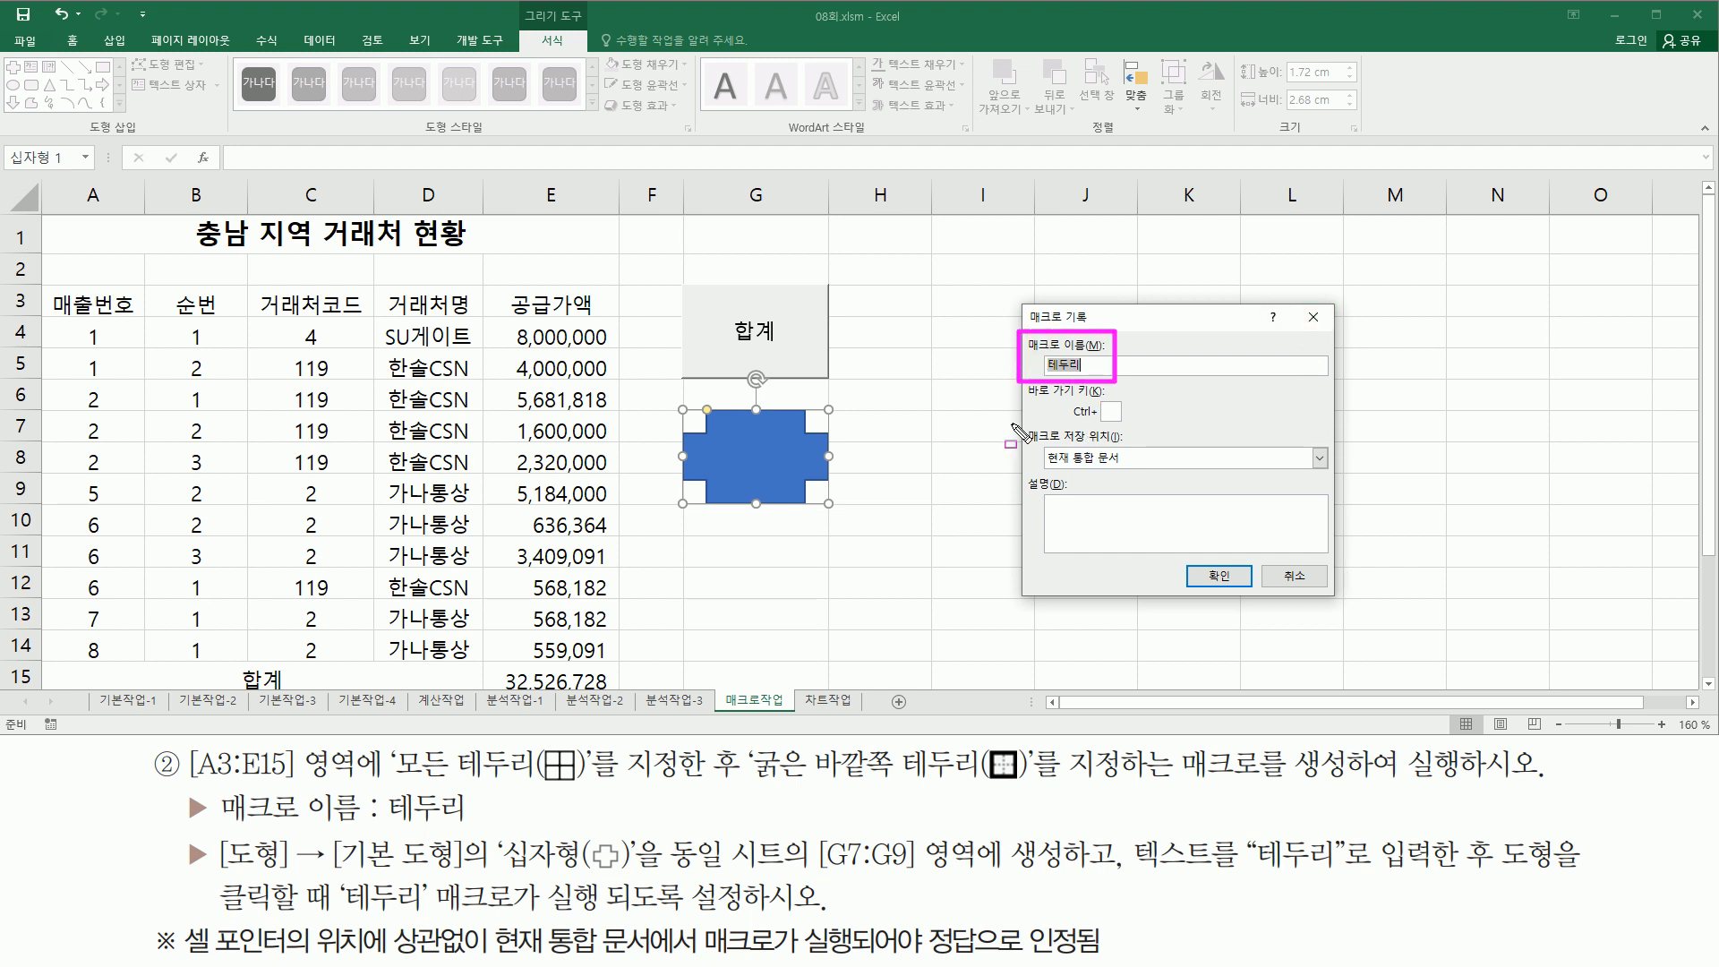
left_click_drag(1020, 422, 1132, 472)
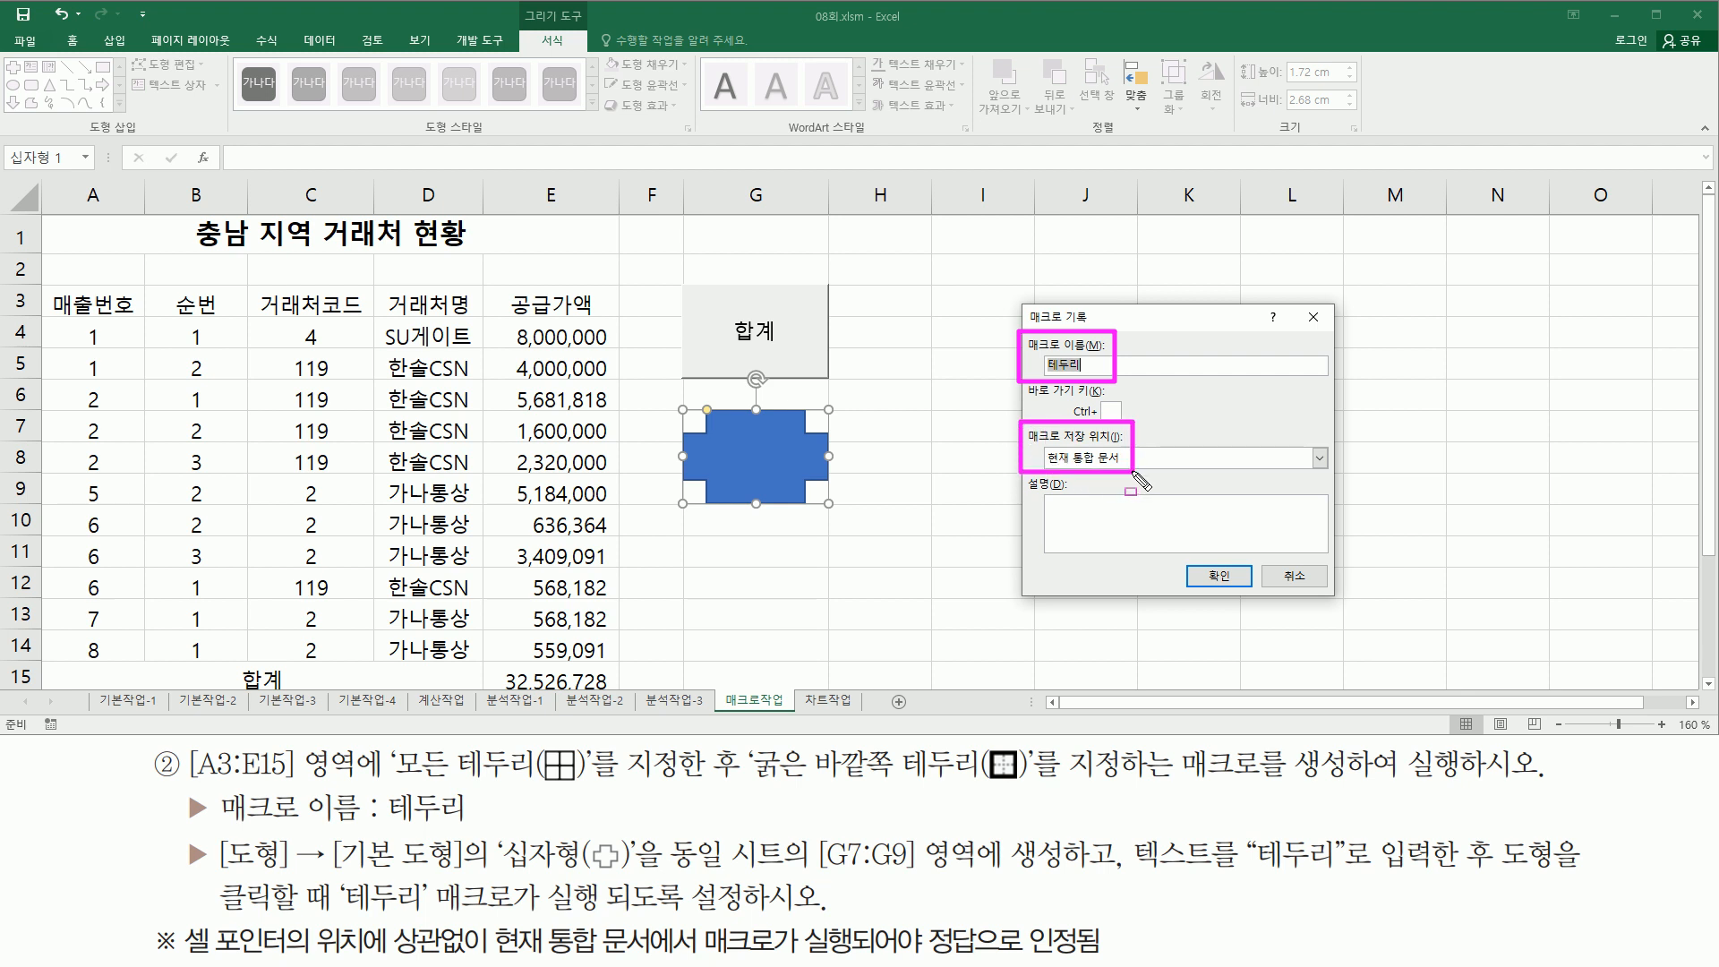
left_click_drag(1198, 555, 1243, 594)
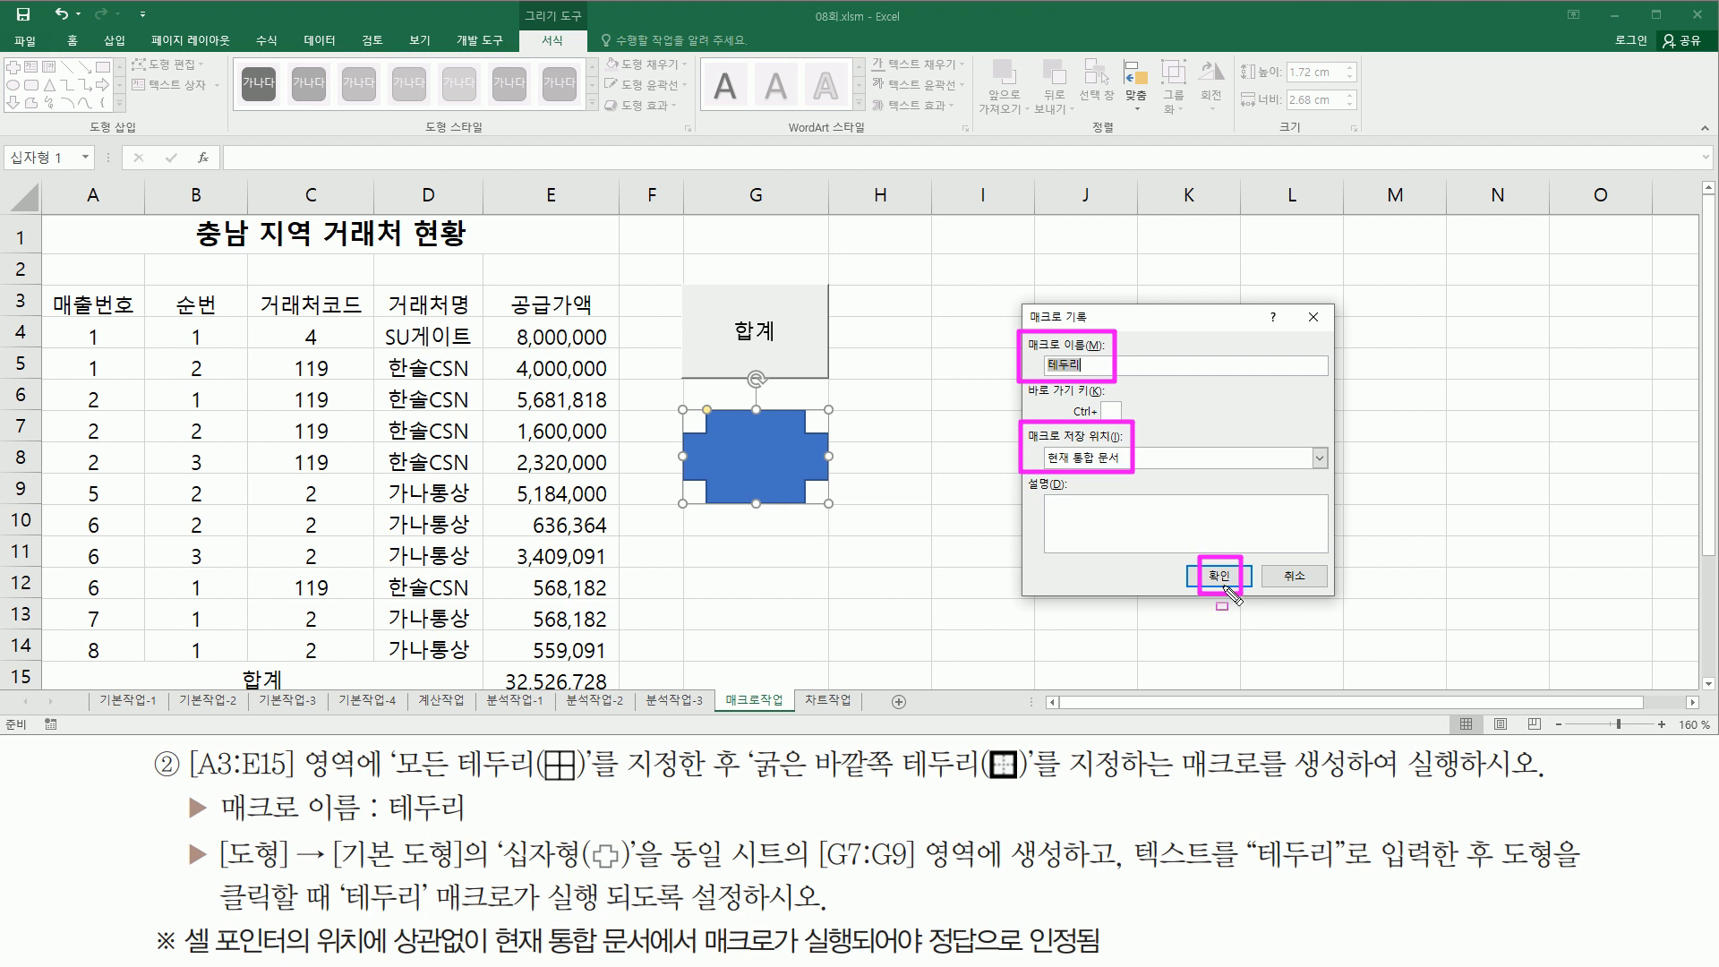
key("Escape")
left_click(1213, 574)
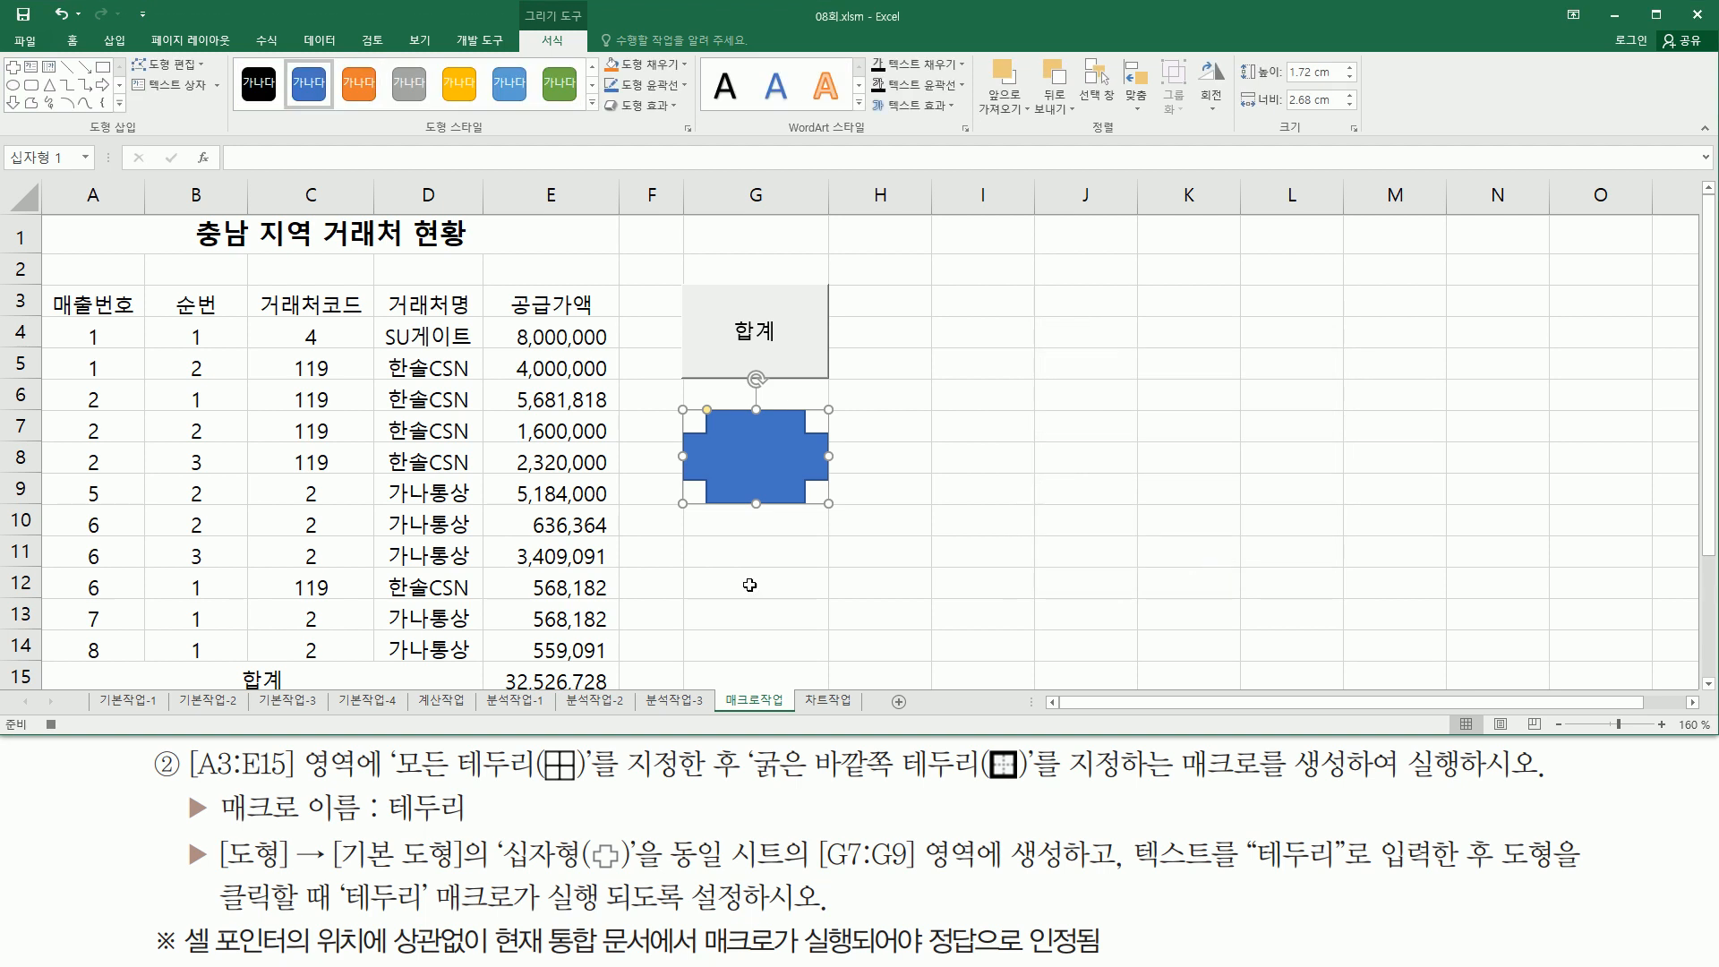
- Apply All Borders and then Thick Outside Borders to the range A3:E15
left_click_drag(37, 708, 71, 735)
key("Escape")
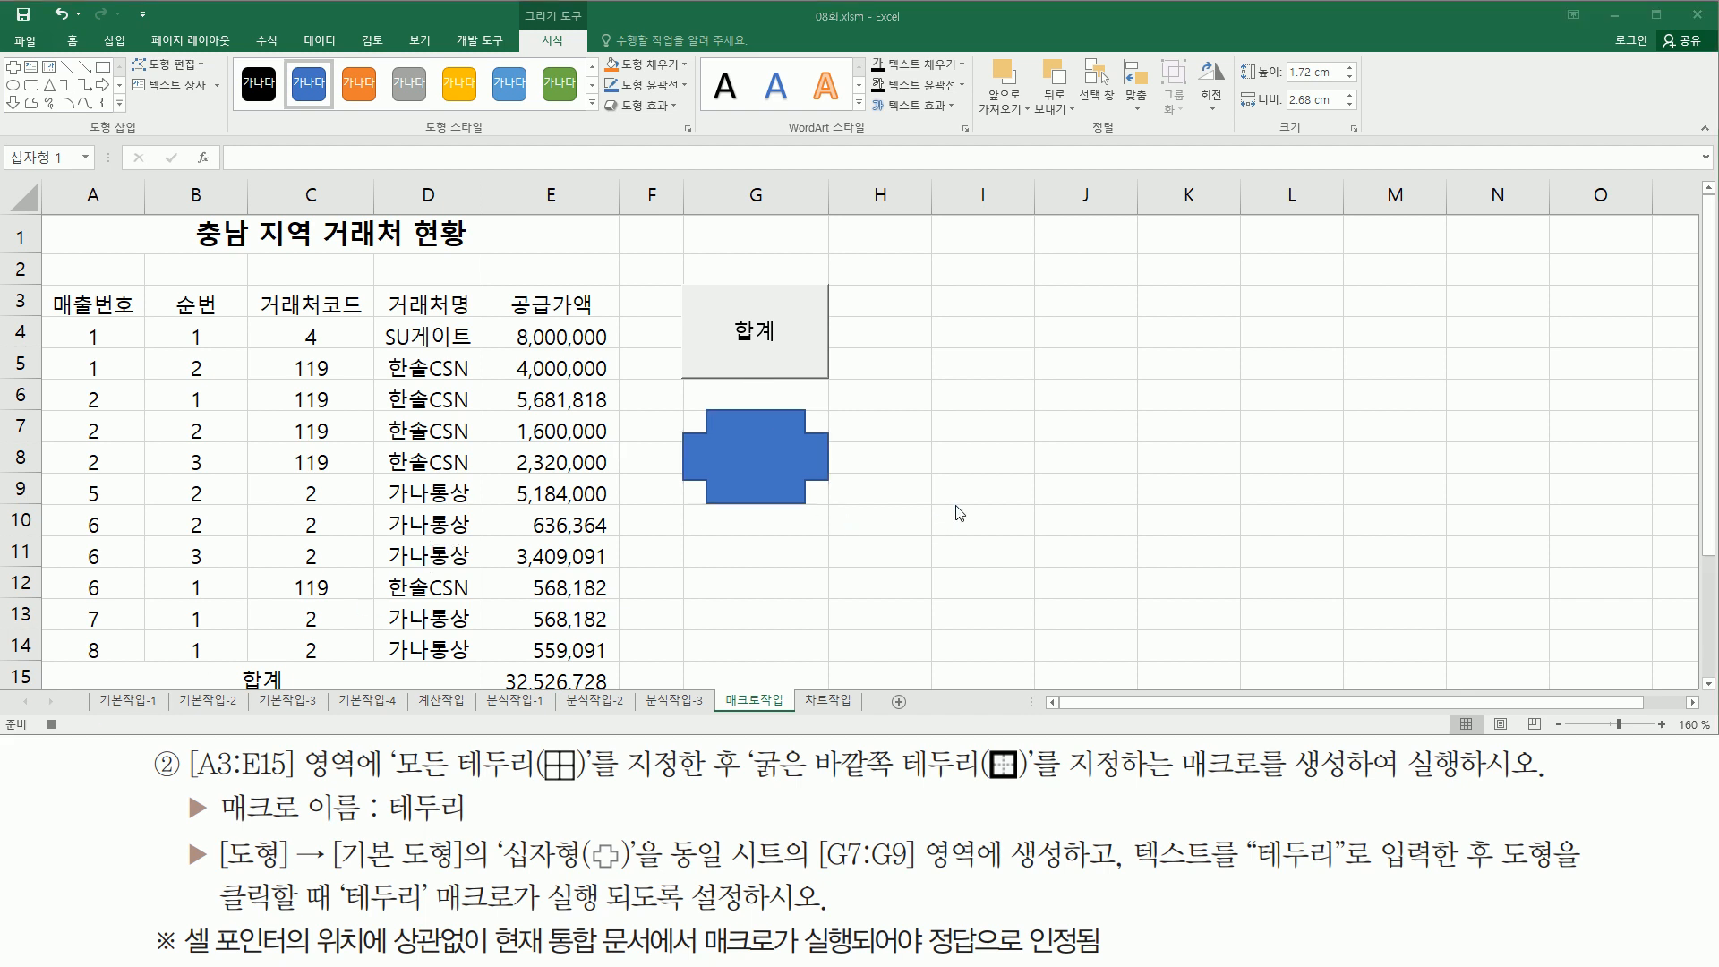
left_click(79, 305)
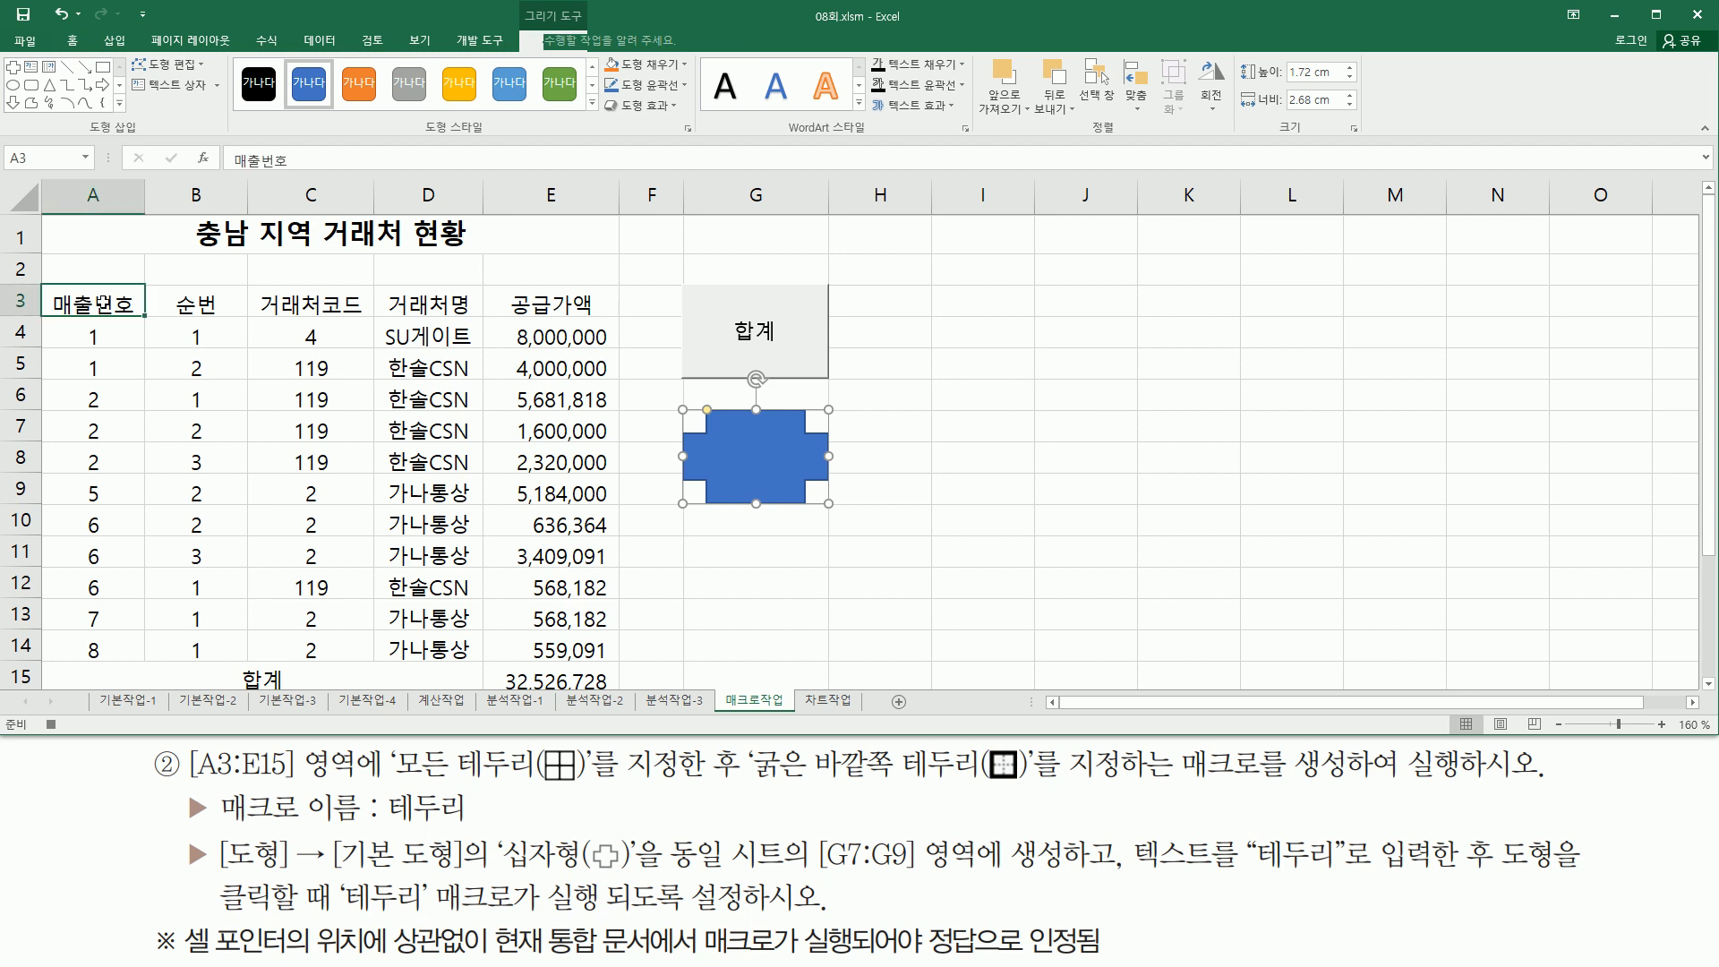
left_click_drag(74, 301, 534, 669)
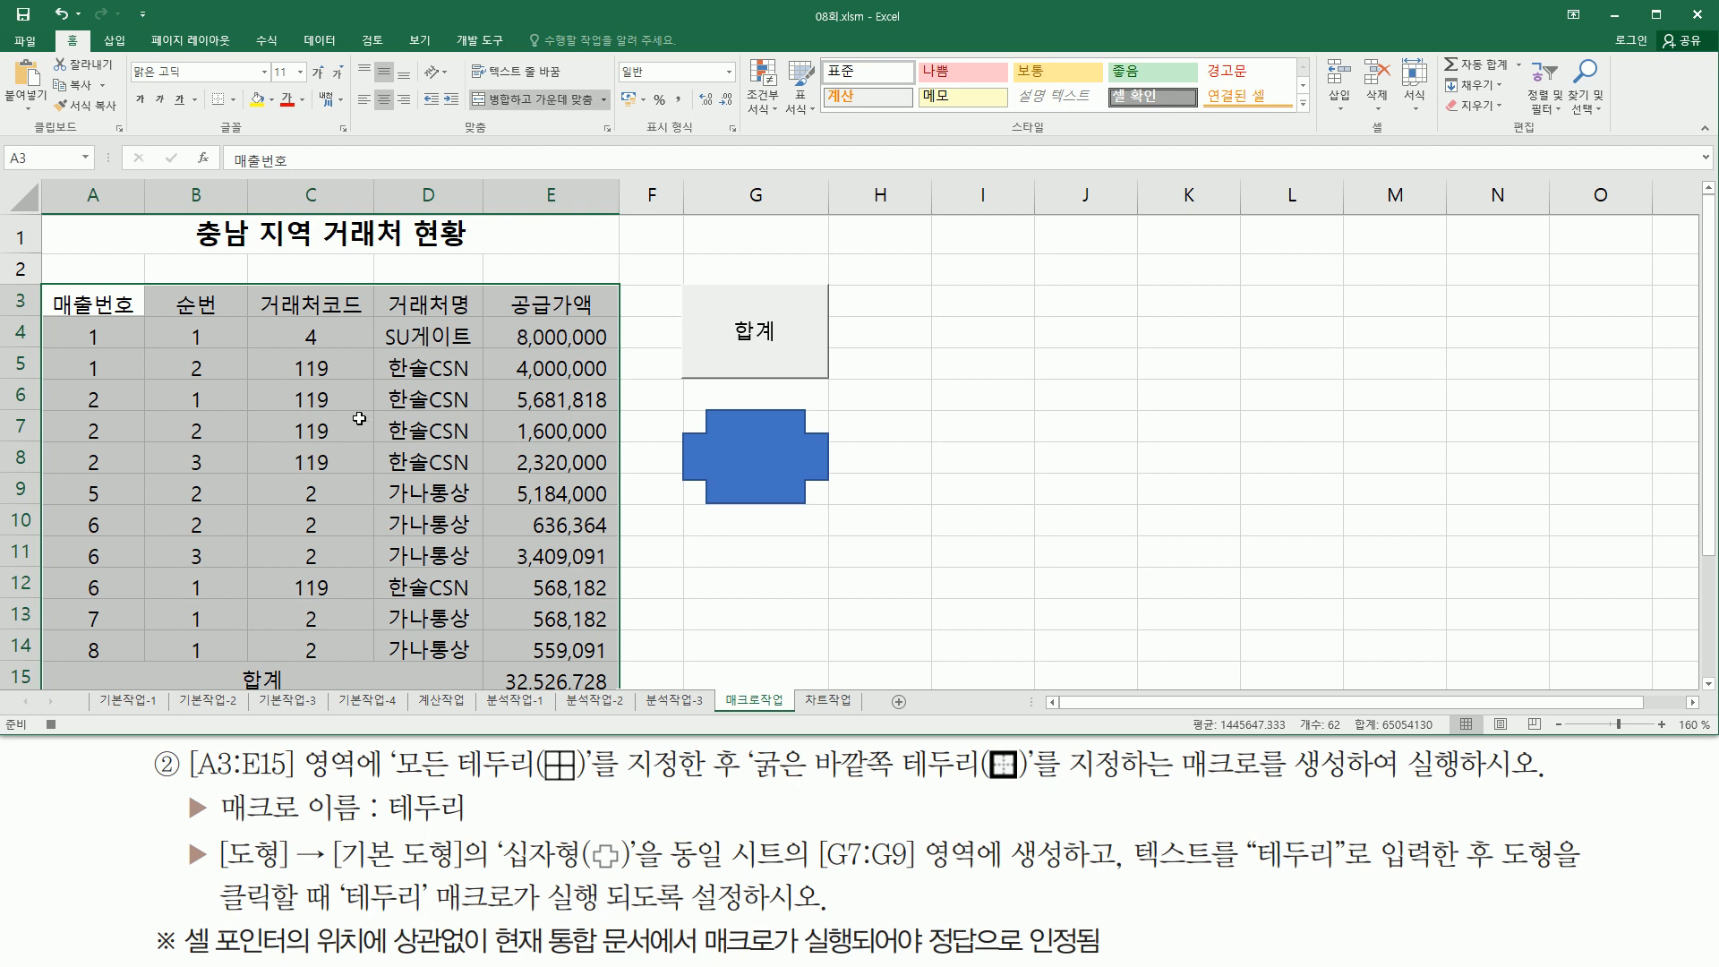
left_click(232, 100)
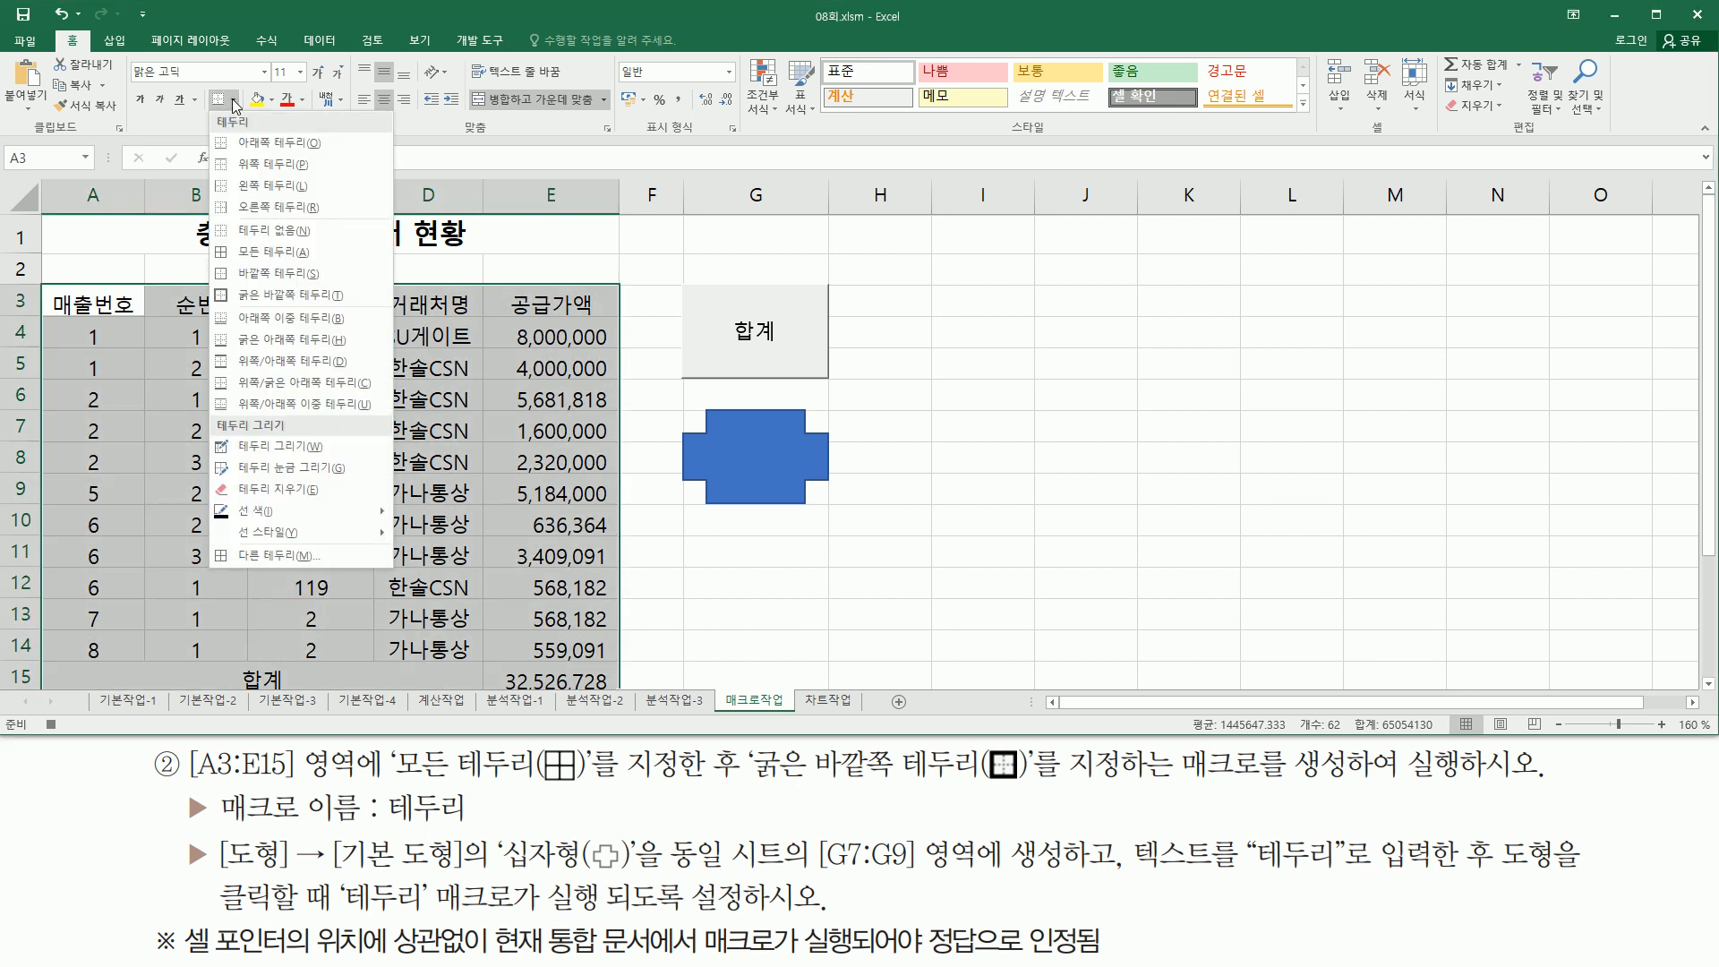
left_click(271, 253)
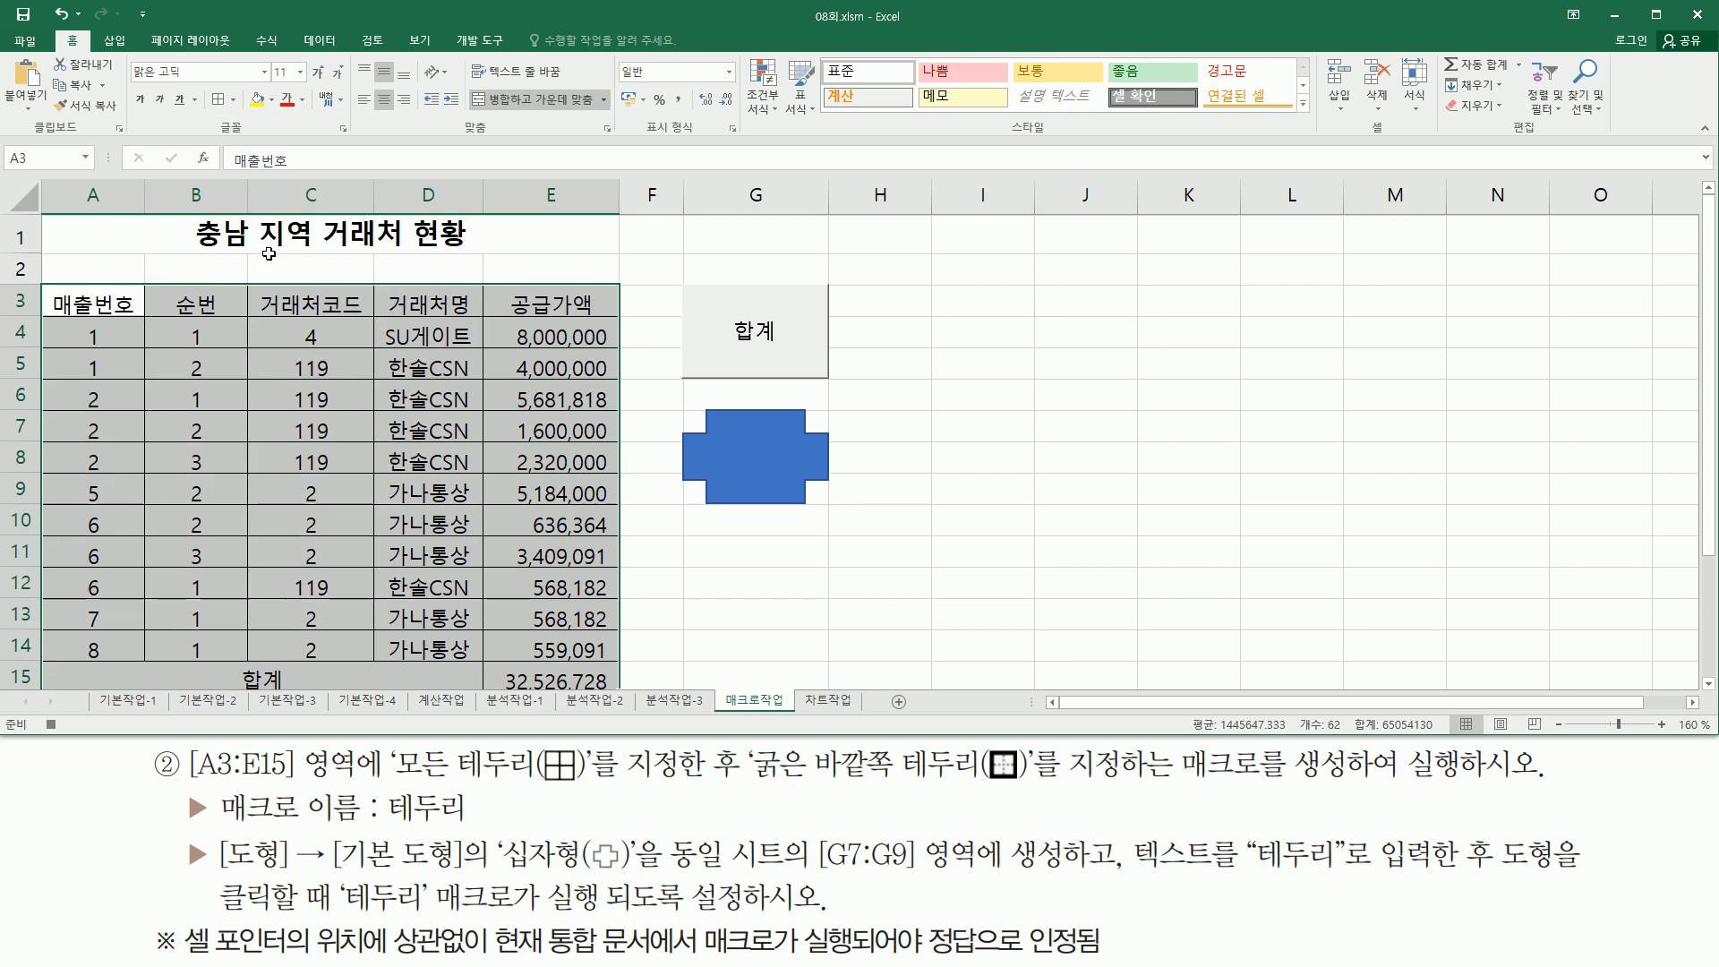
left_click(233, 101)
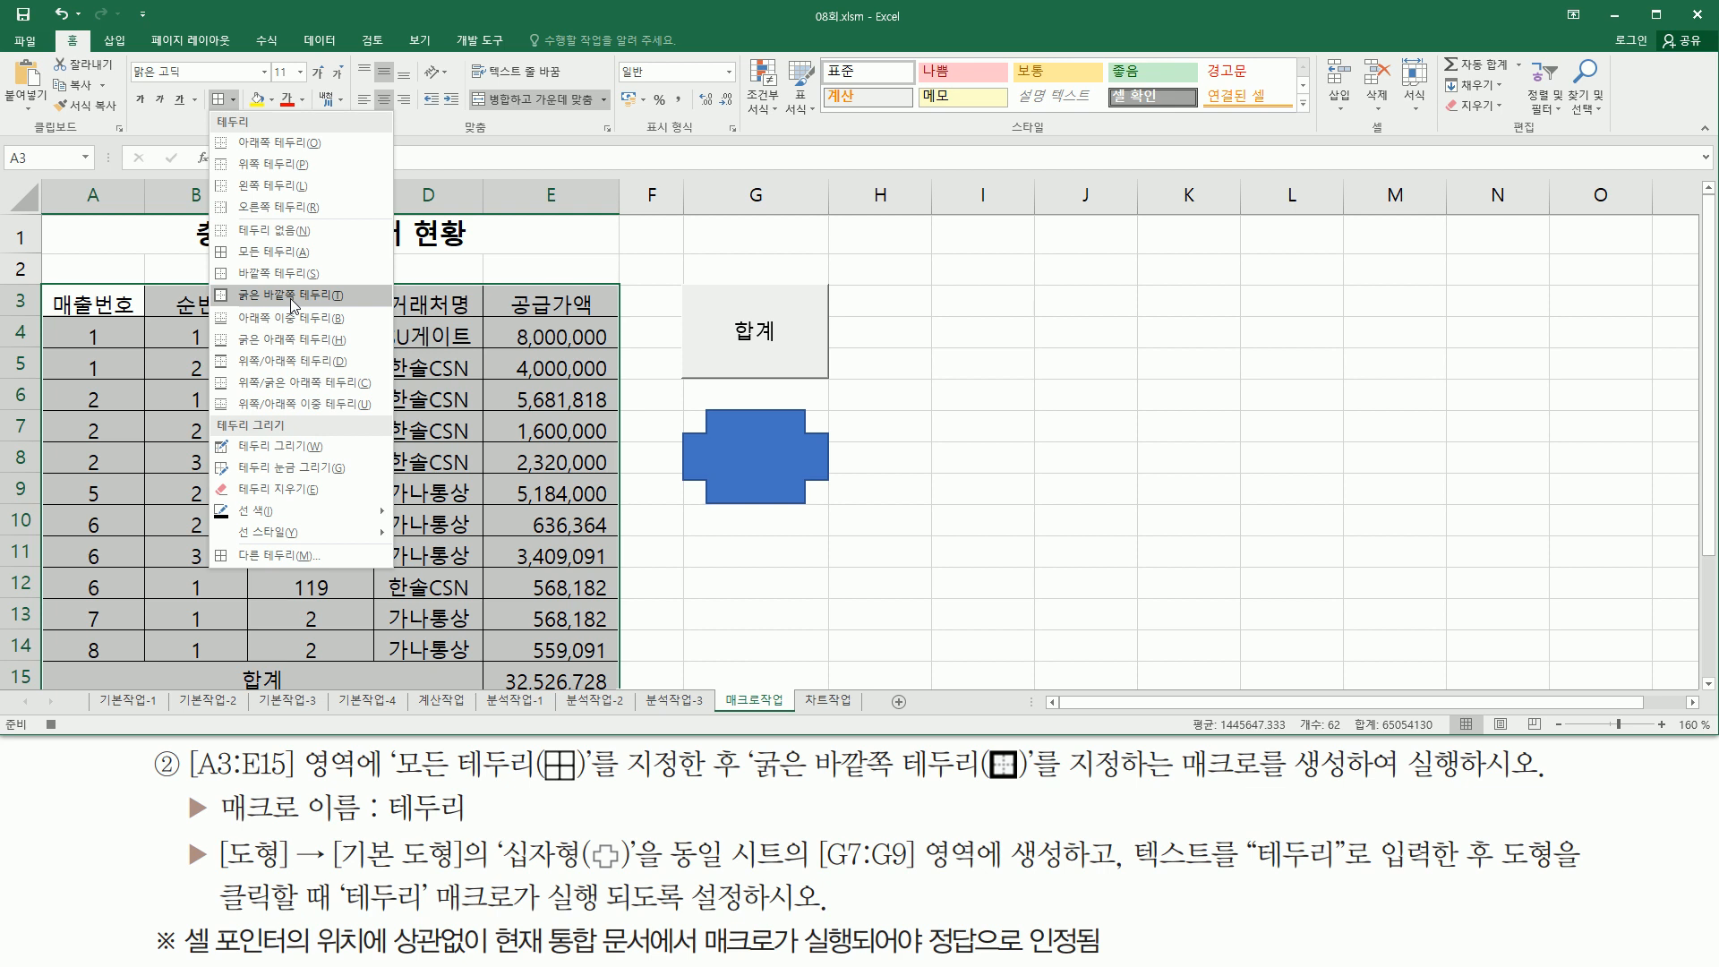
left_click(292, 295)
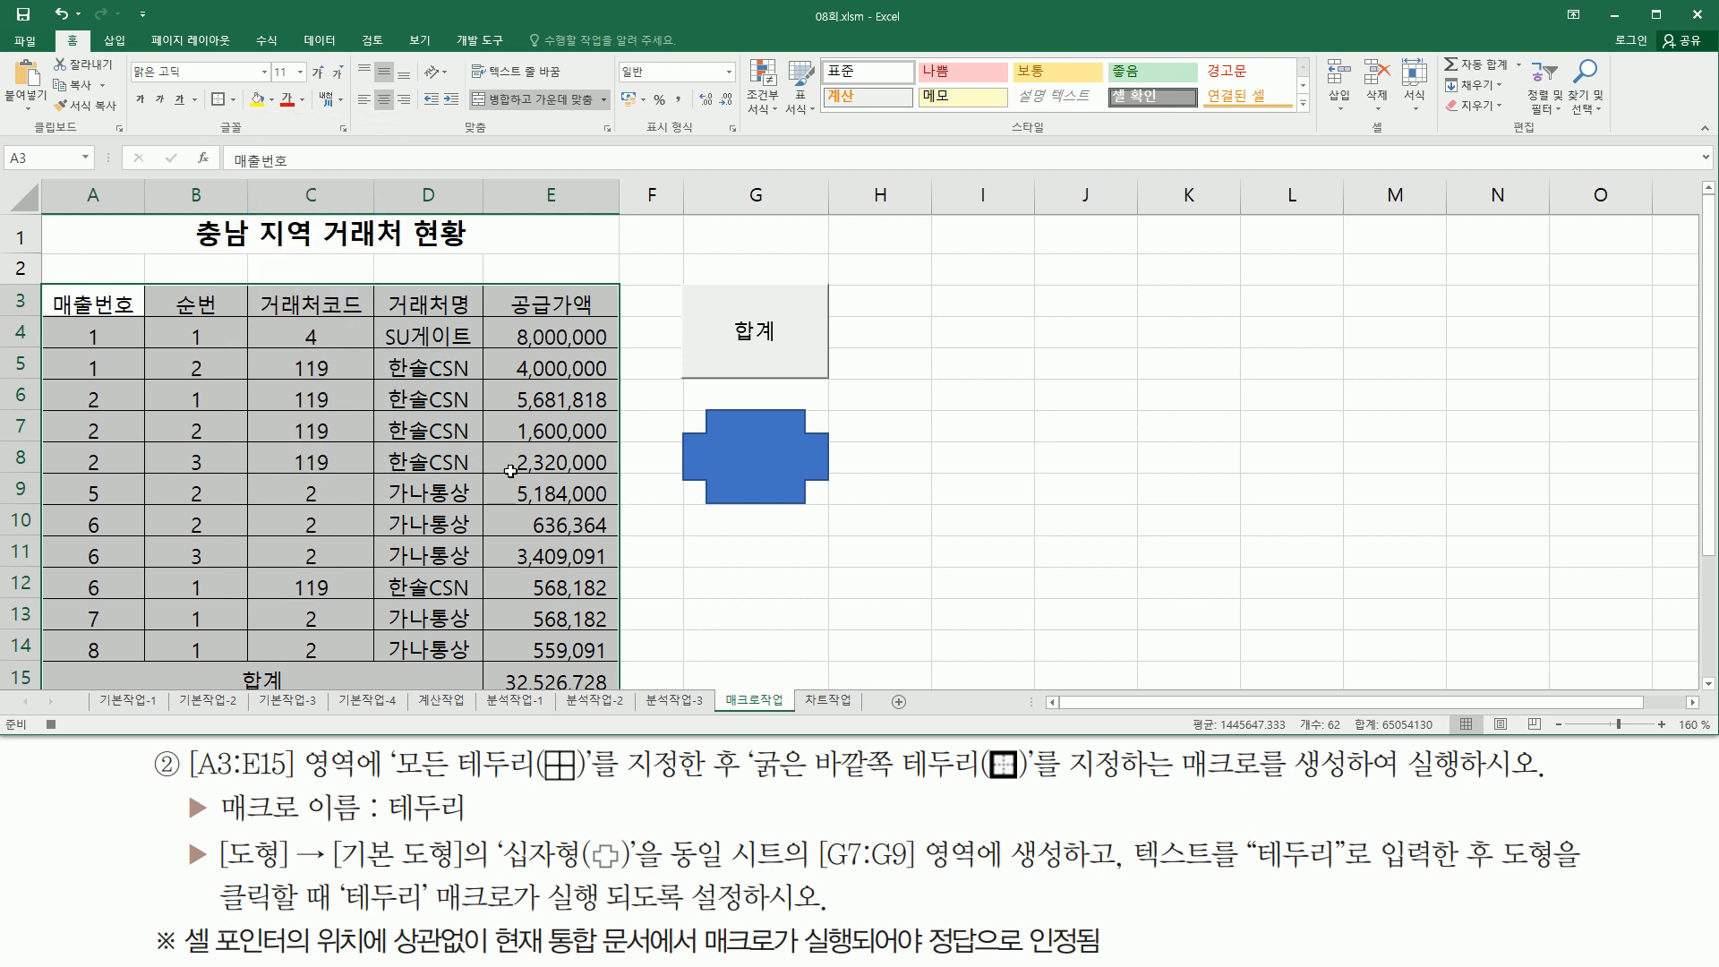
- Deselect the bordered range and stop recording the 테두리 macro
left_click(1198, 328)
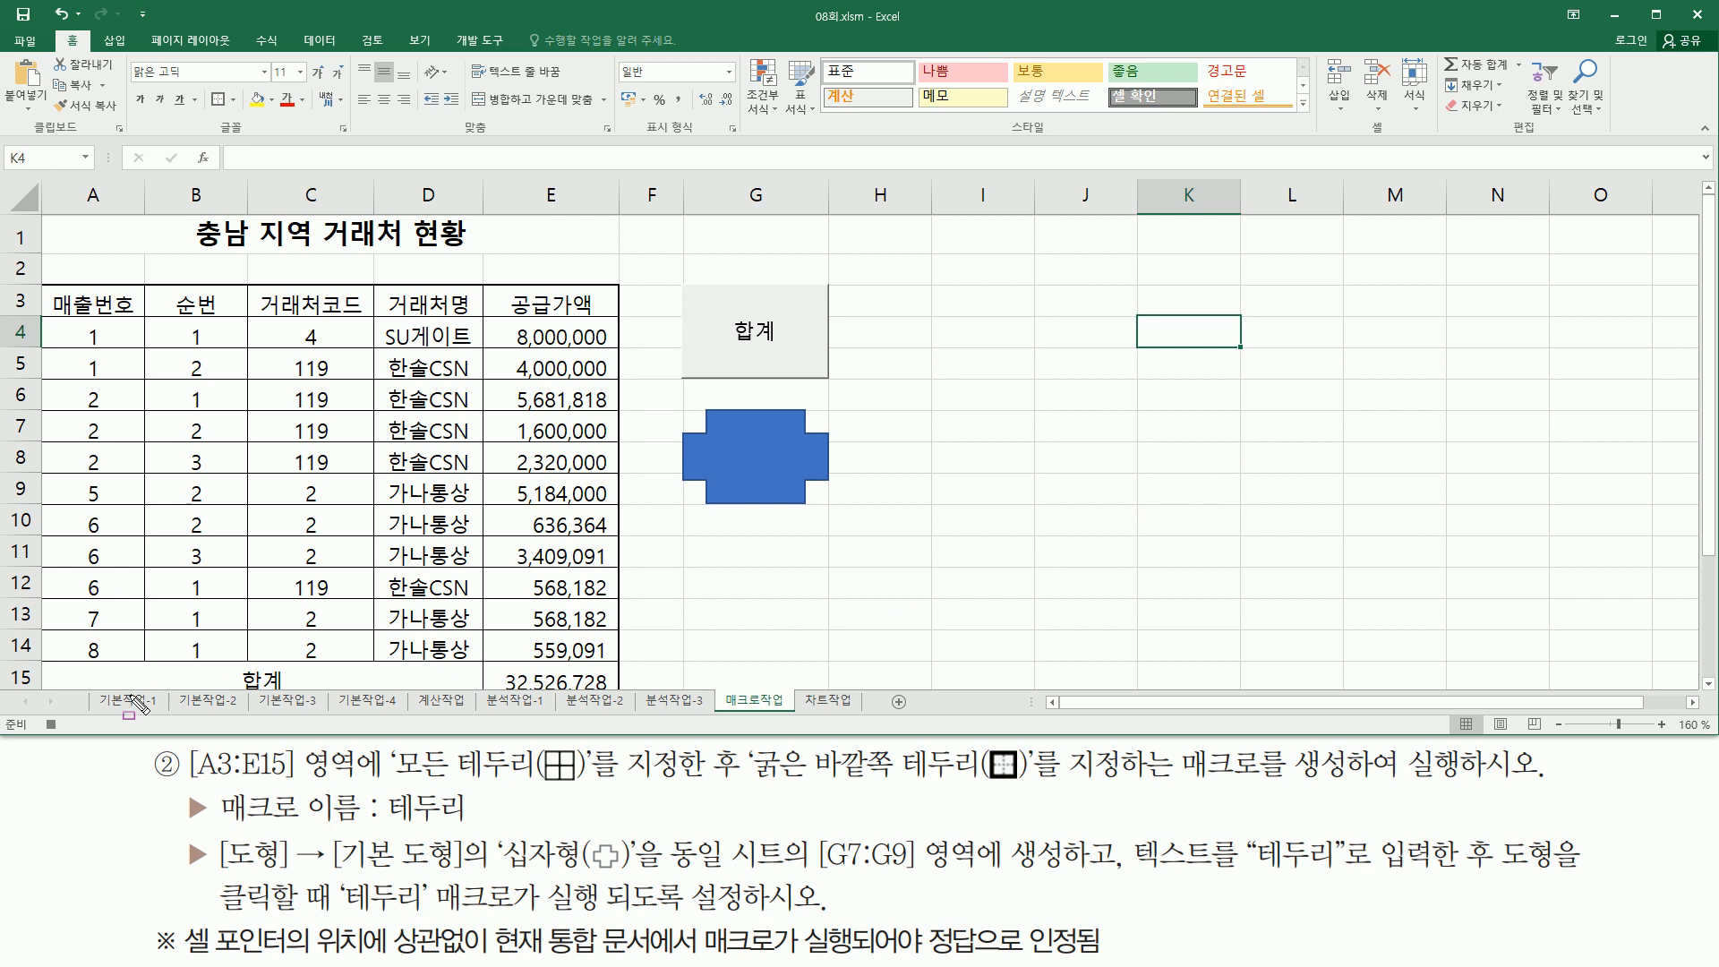
left_click(51, 726)
- Edit the cross shape's text to read 테두리
right_click(760, 439)
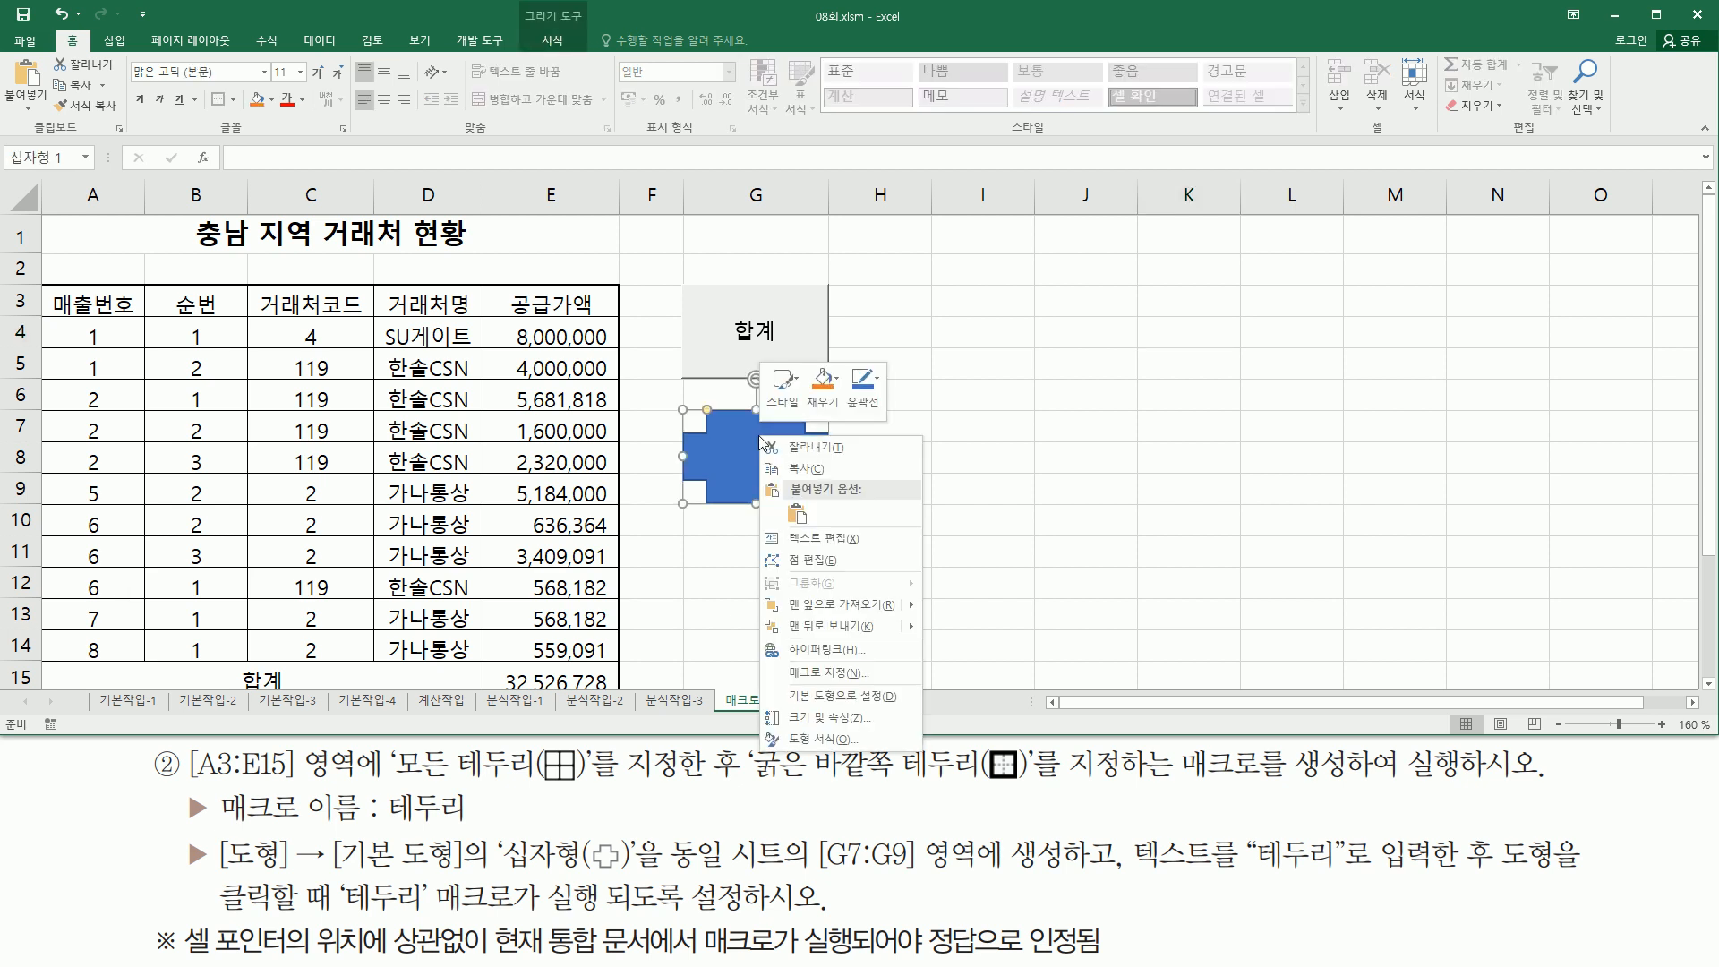
left_click(807, 539)
type("테두리")
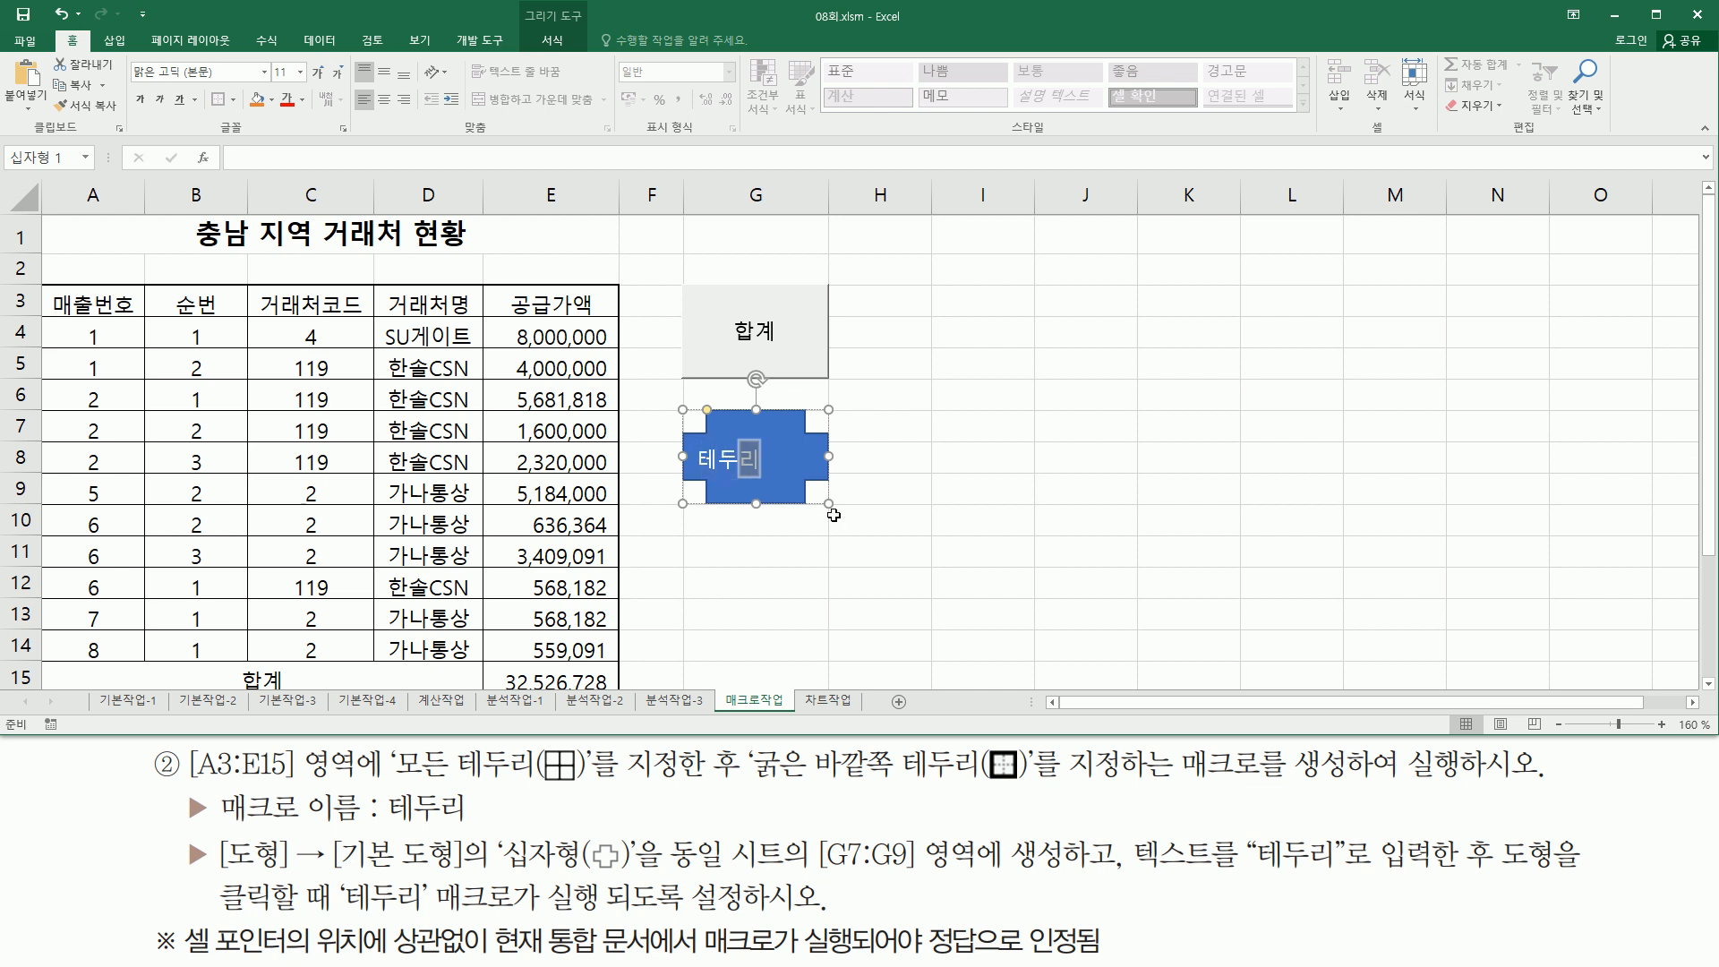
left_click(1258, 400)
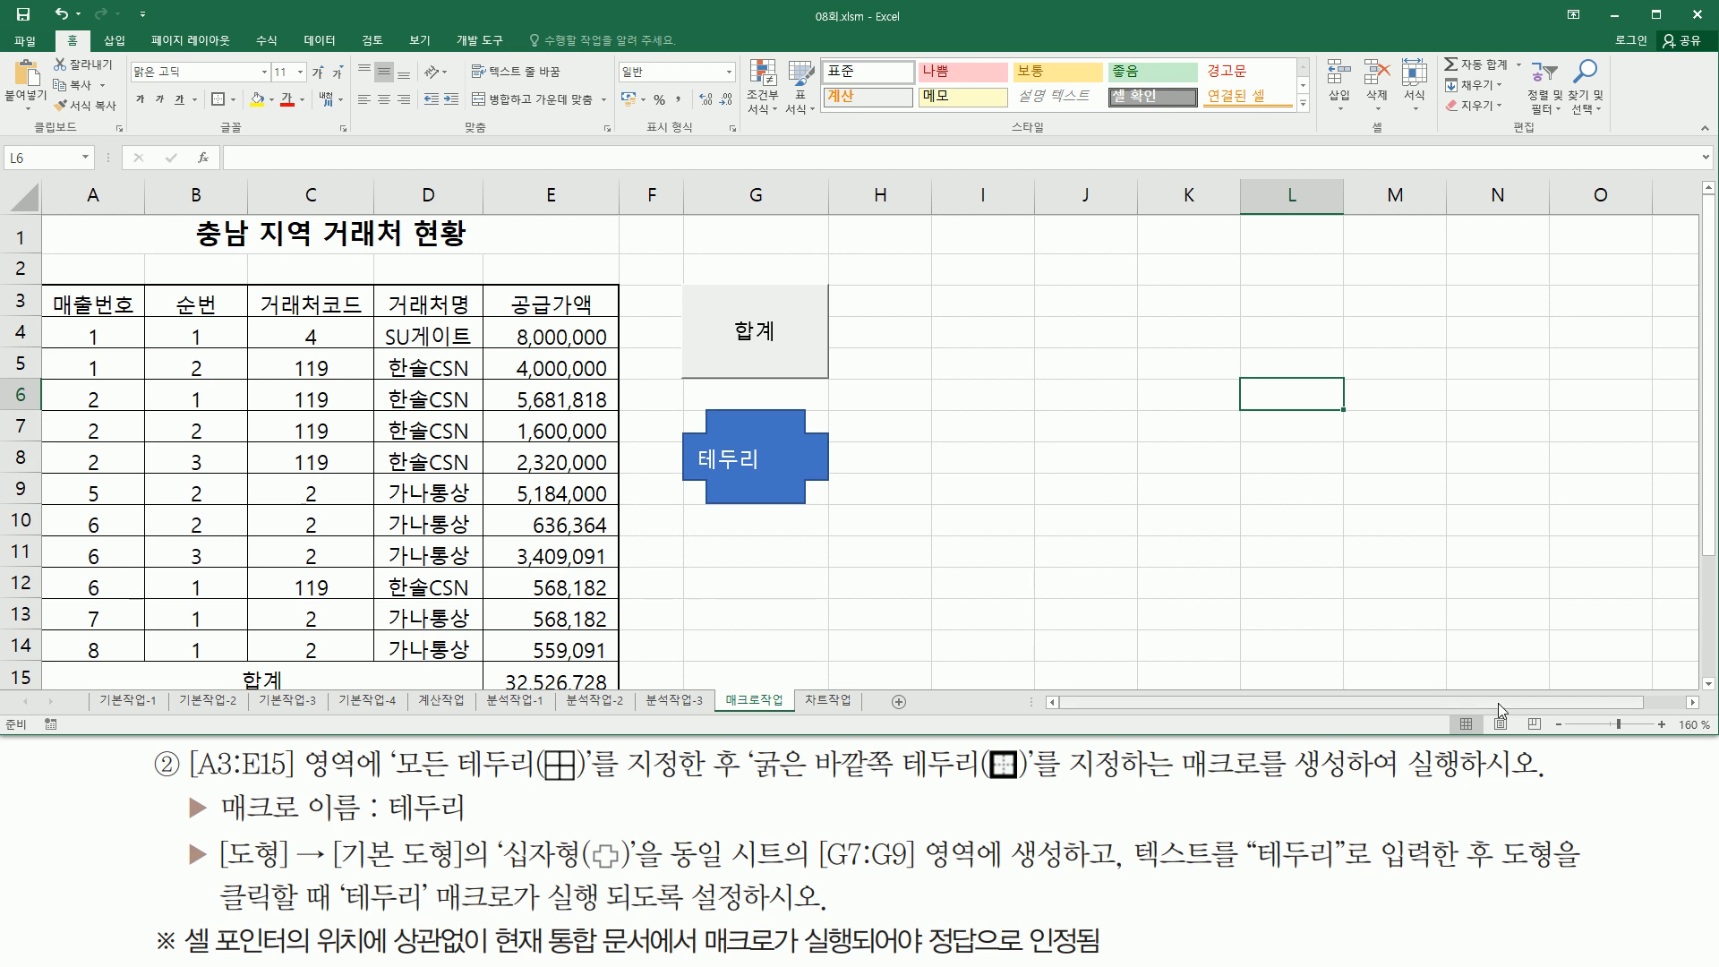
- Clear the total in cell E15 to test the macros
left_click(1708, 686)
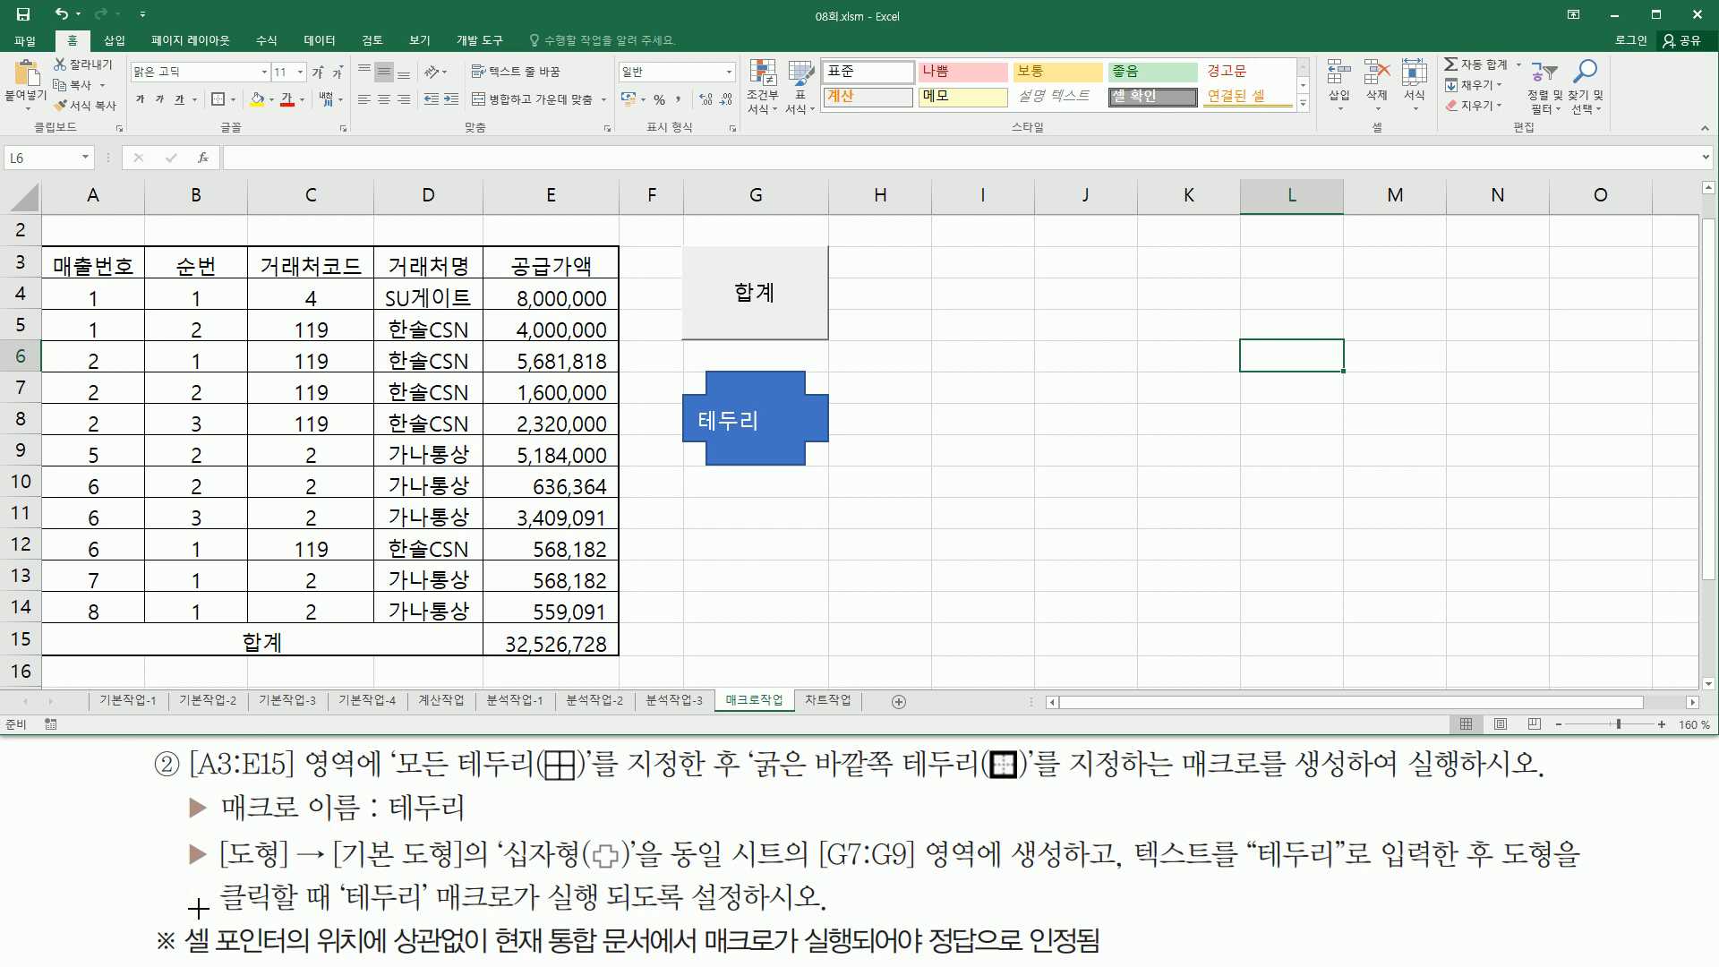
mouse_move(184, 914)
left_mouse_down()
mouse_move(250, 962)
mouse_move(922, 961)
left_mouse_up()
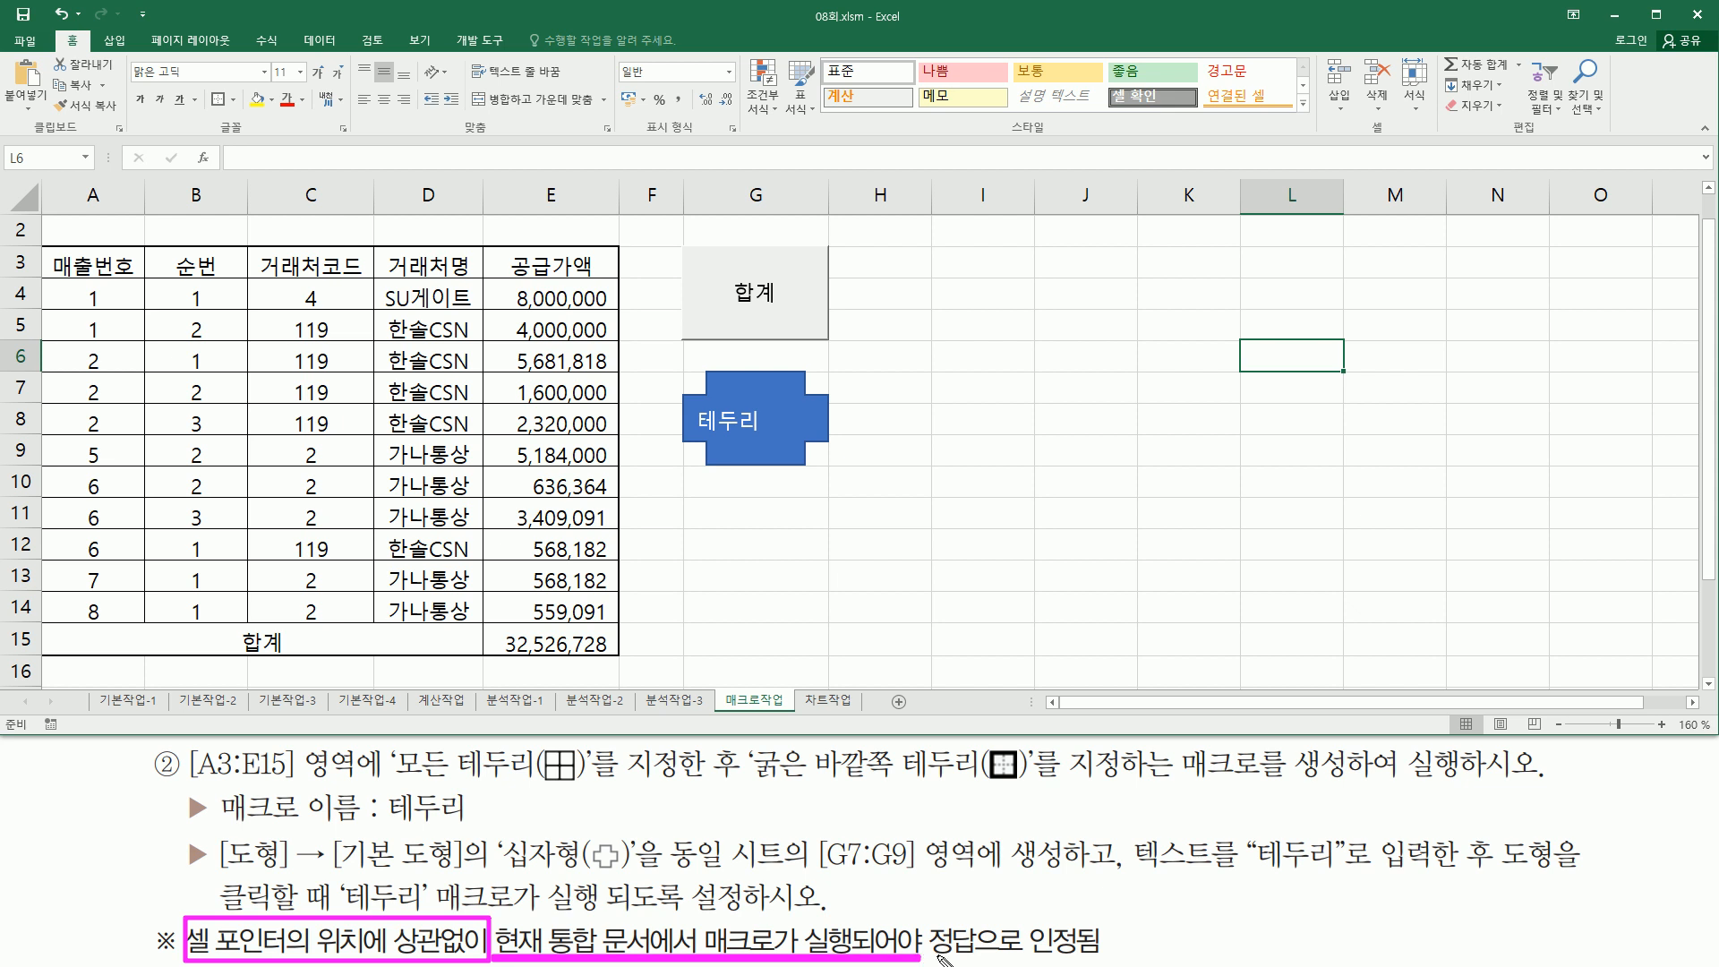
key("Escape")
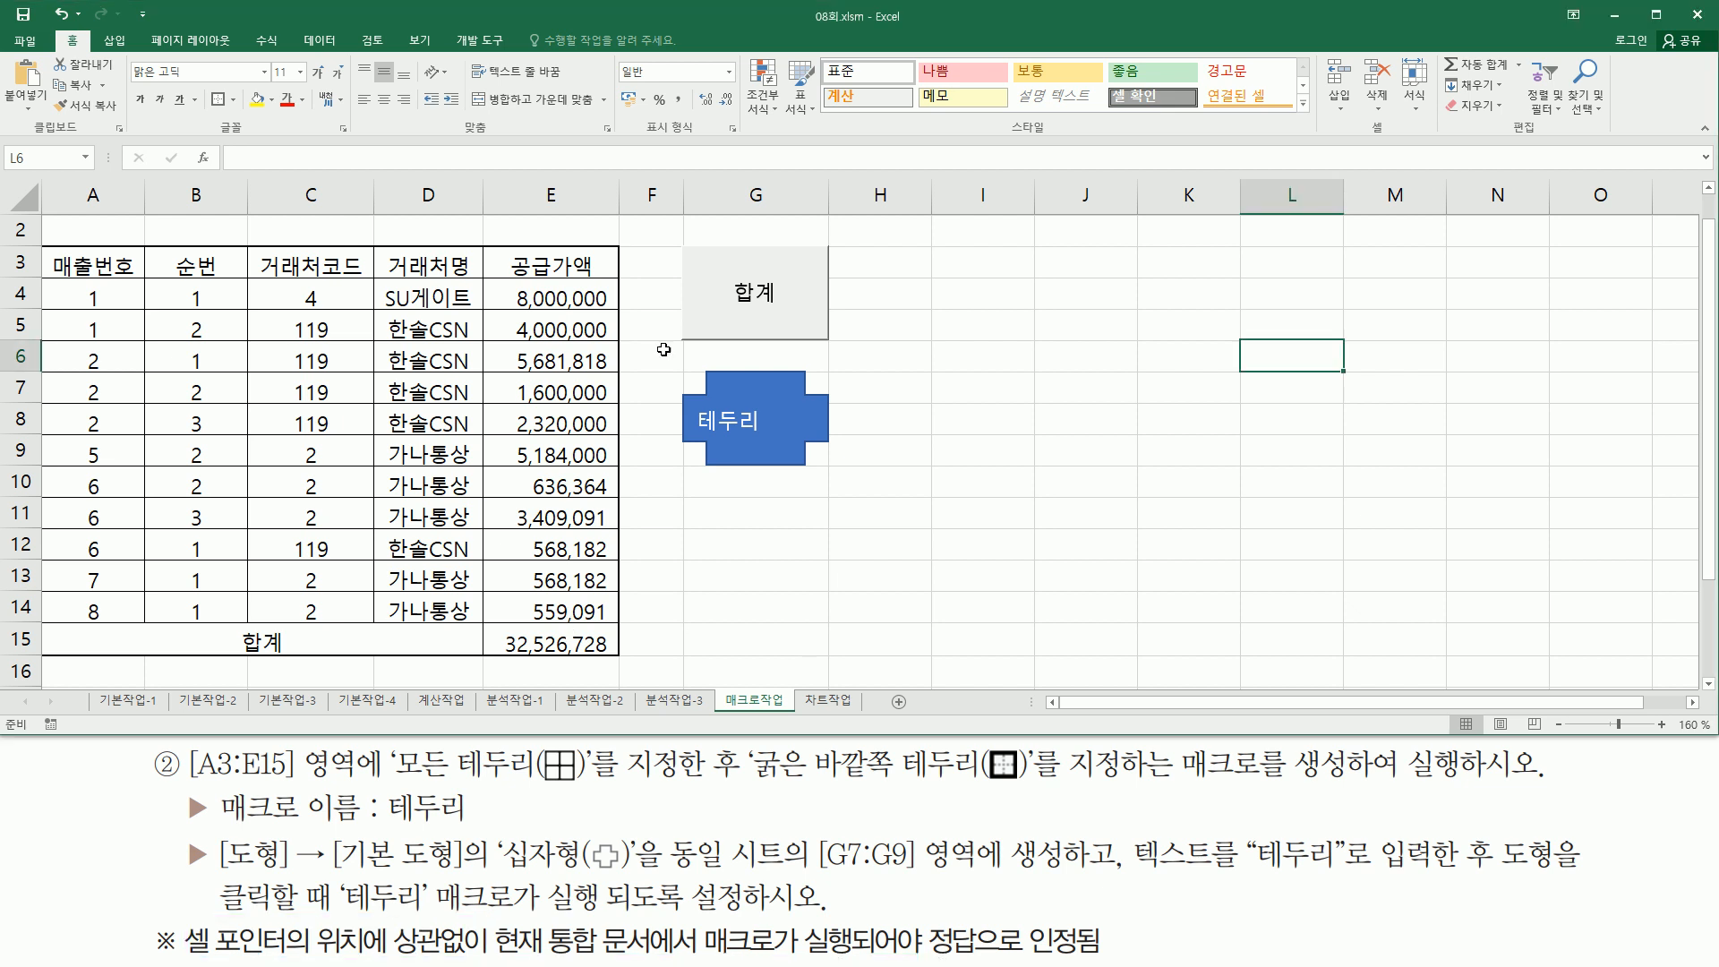
left_click(530, 640)
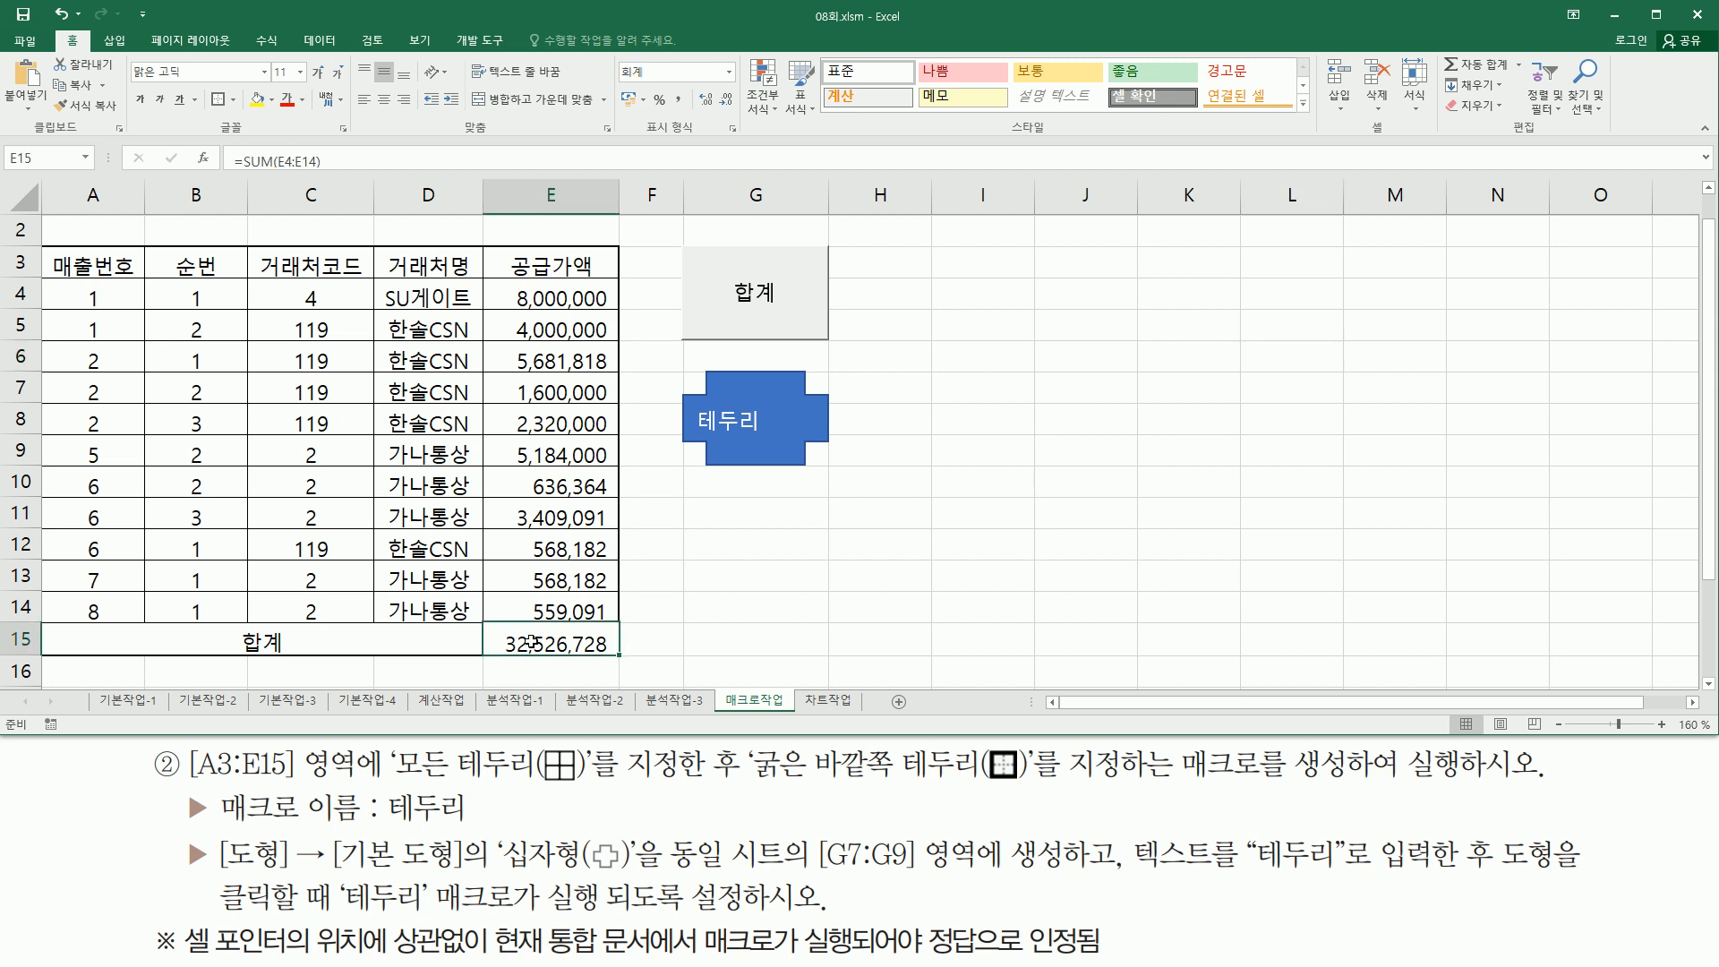
key("Delete")
left_click(727, 607)
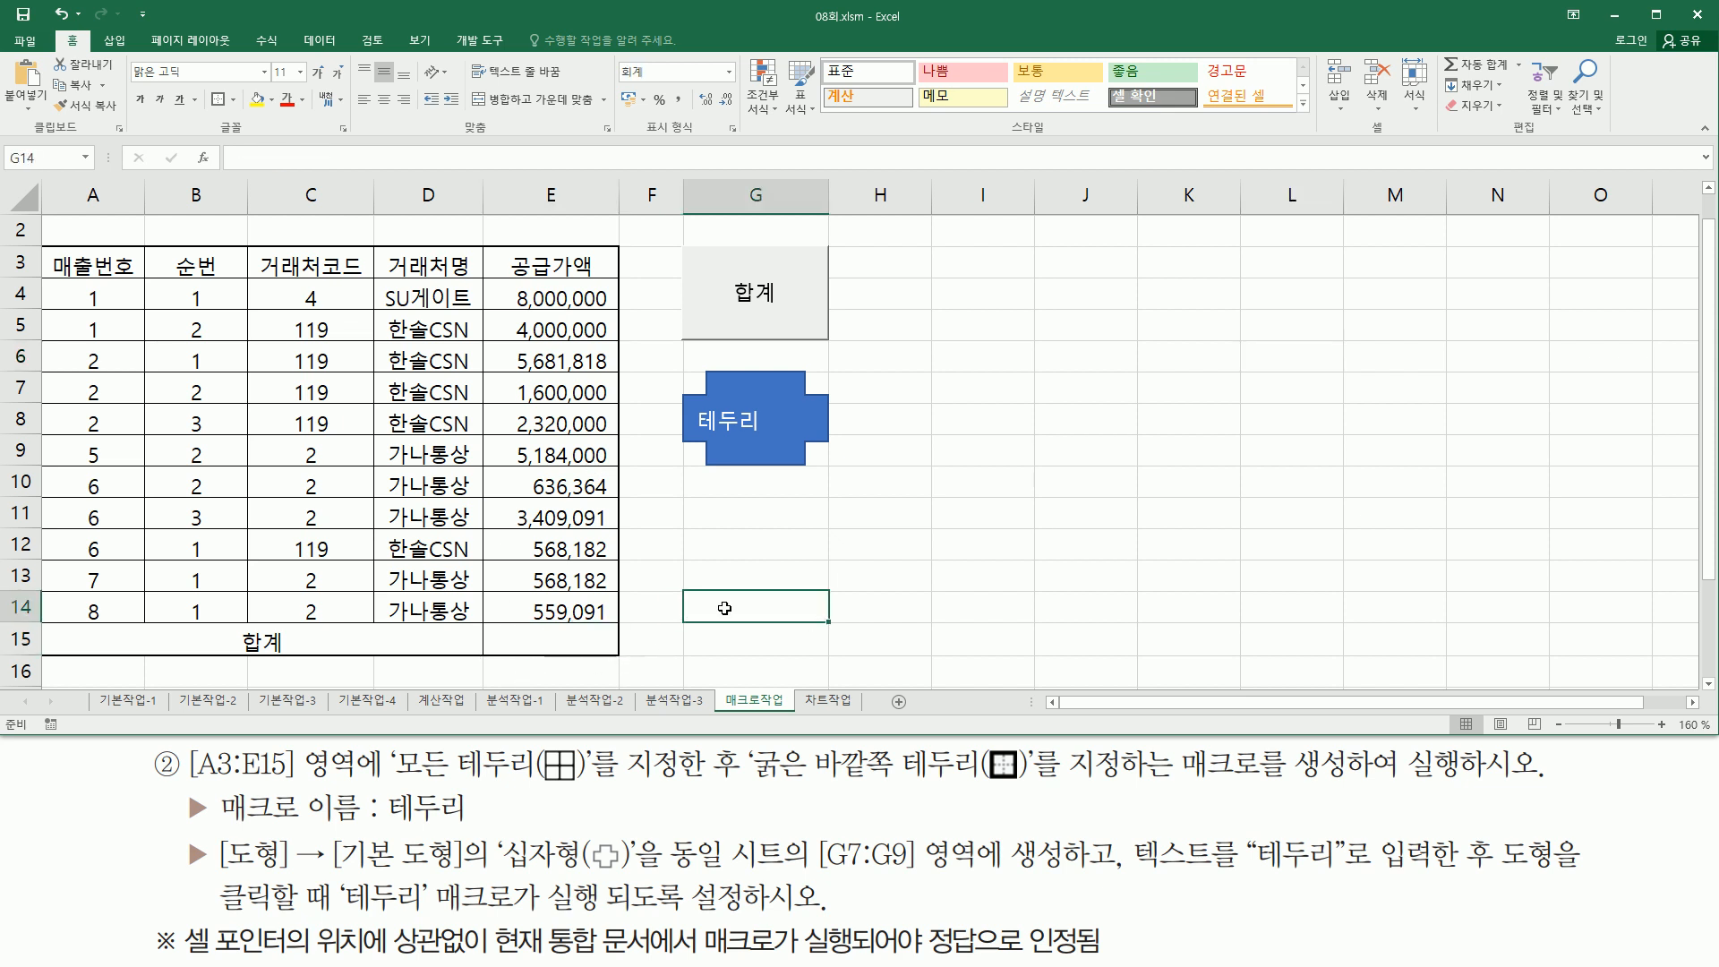
- Remove all borders from the range A3:E15 to test the macros
left_click_drag(73, 261, 517, 631)
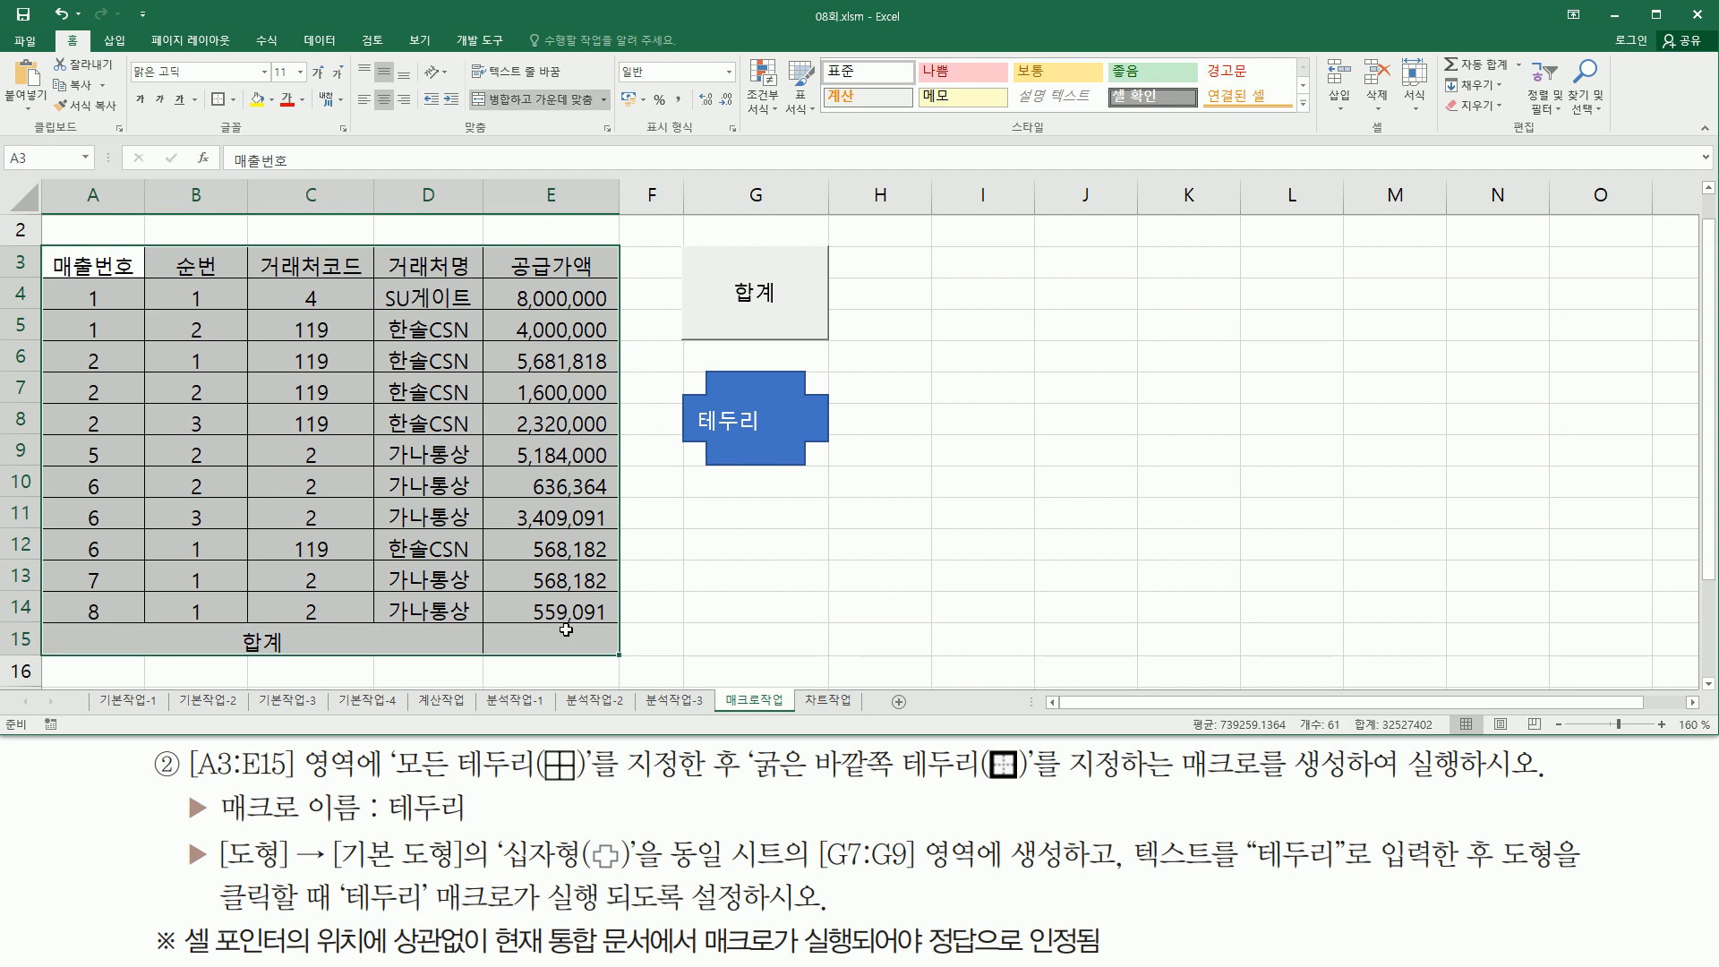
left_click(232, 100)
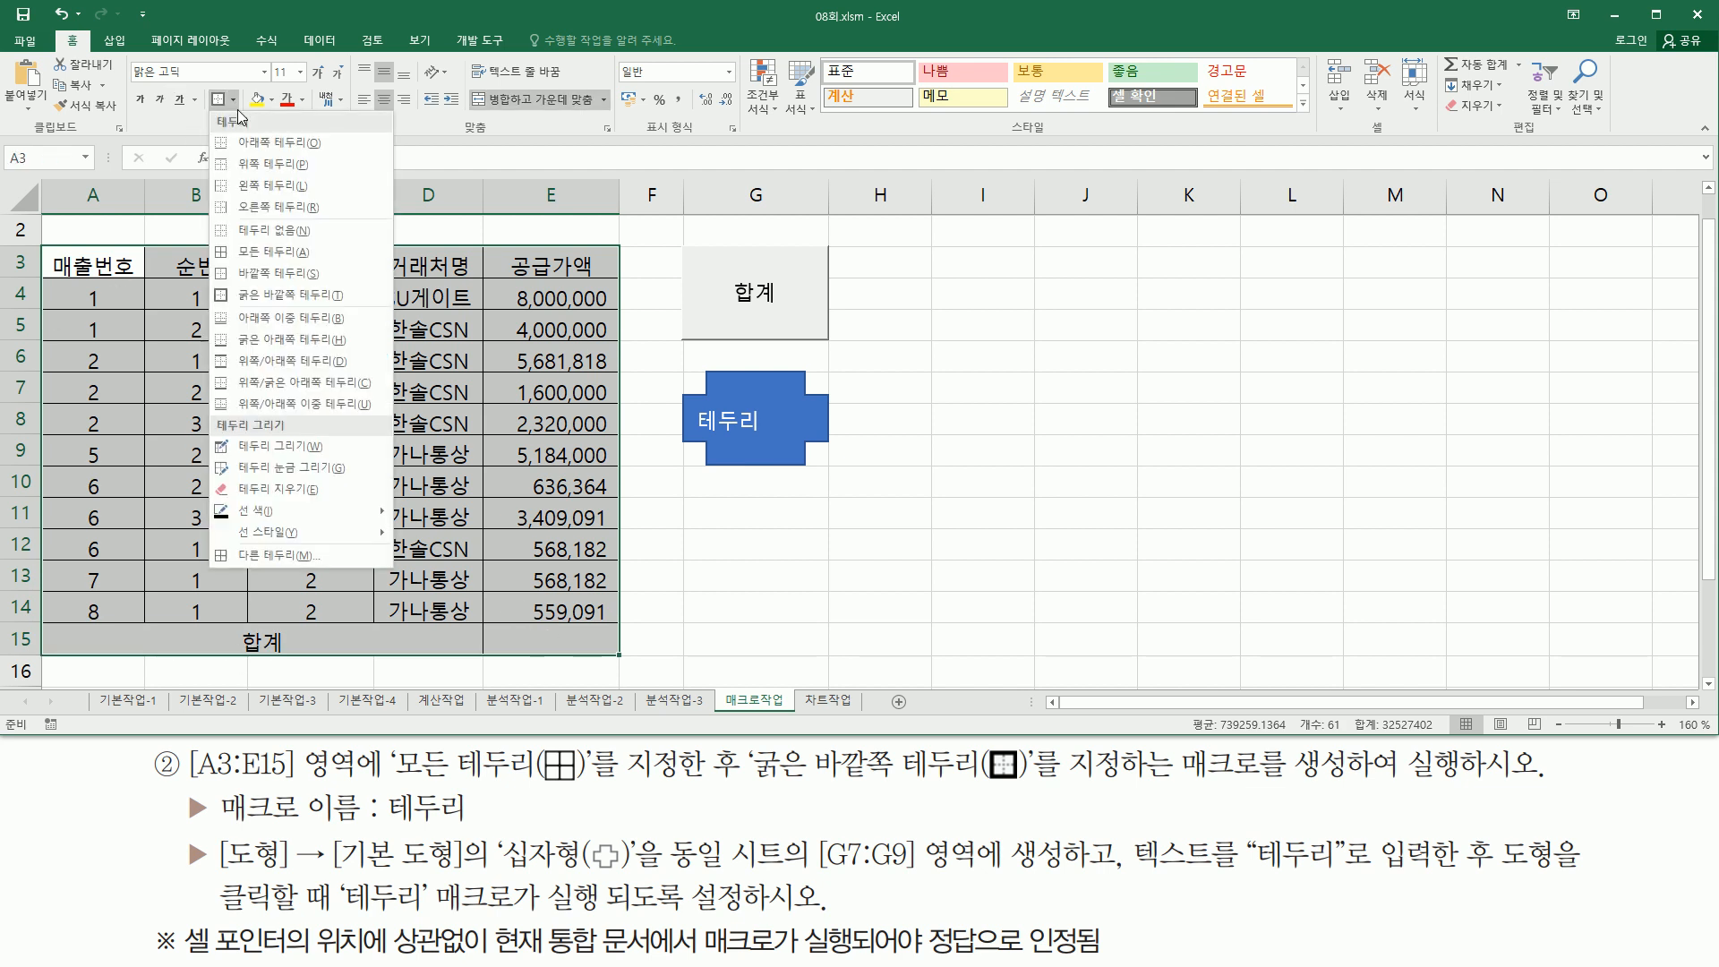
left_click(278, 234)
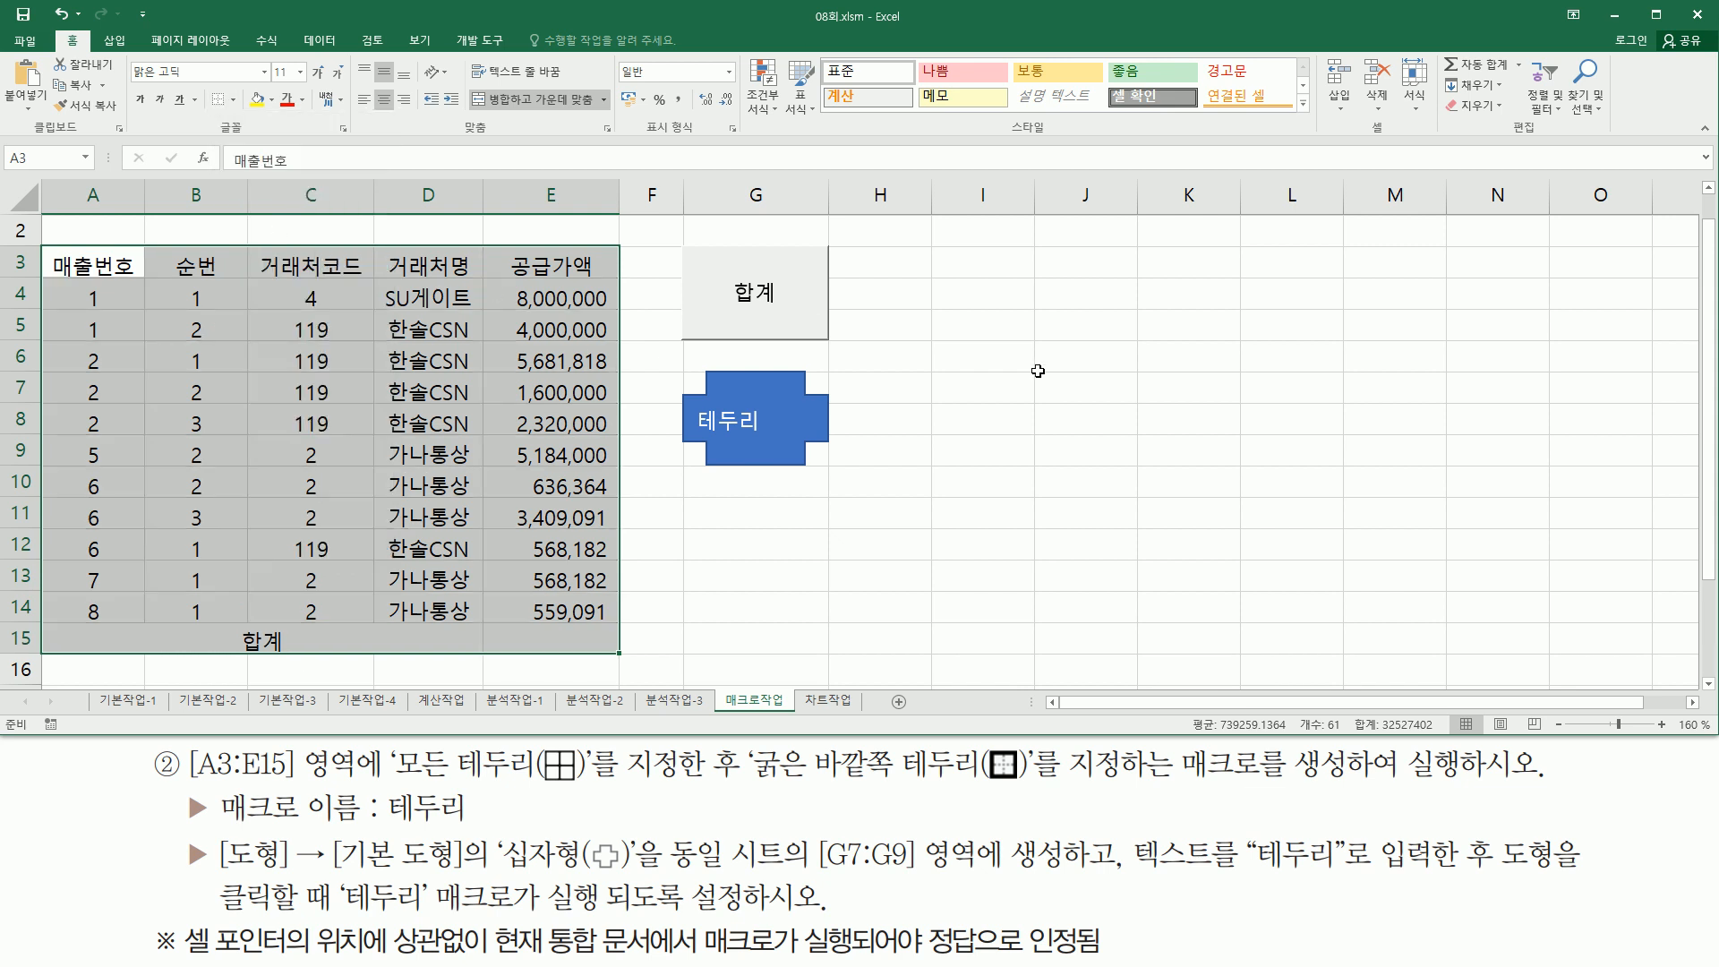
left_click(1065, 387)
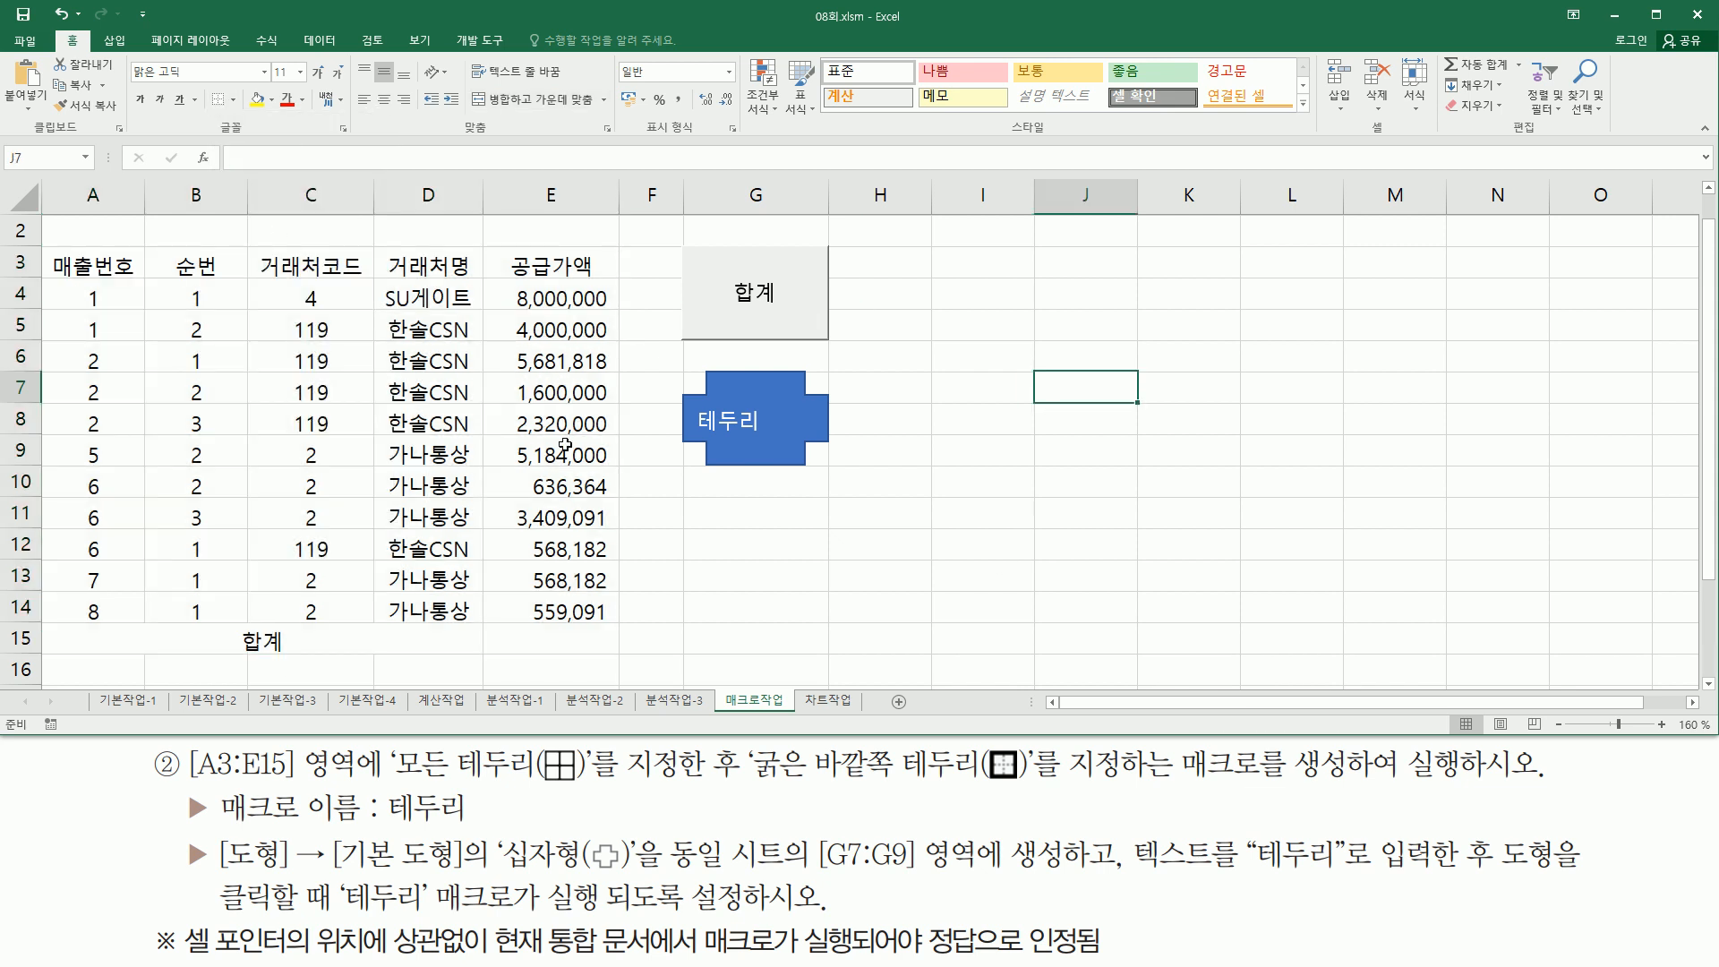
- Run the 합계 macro from the 합계 button to restore the total in E15
left_click(1099, 320)
left_click(1086, 575)
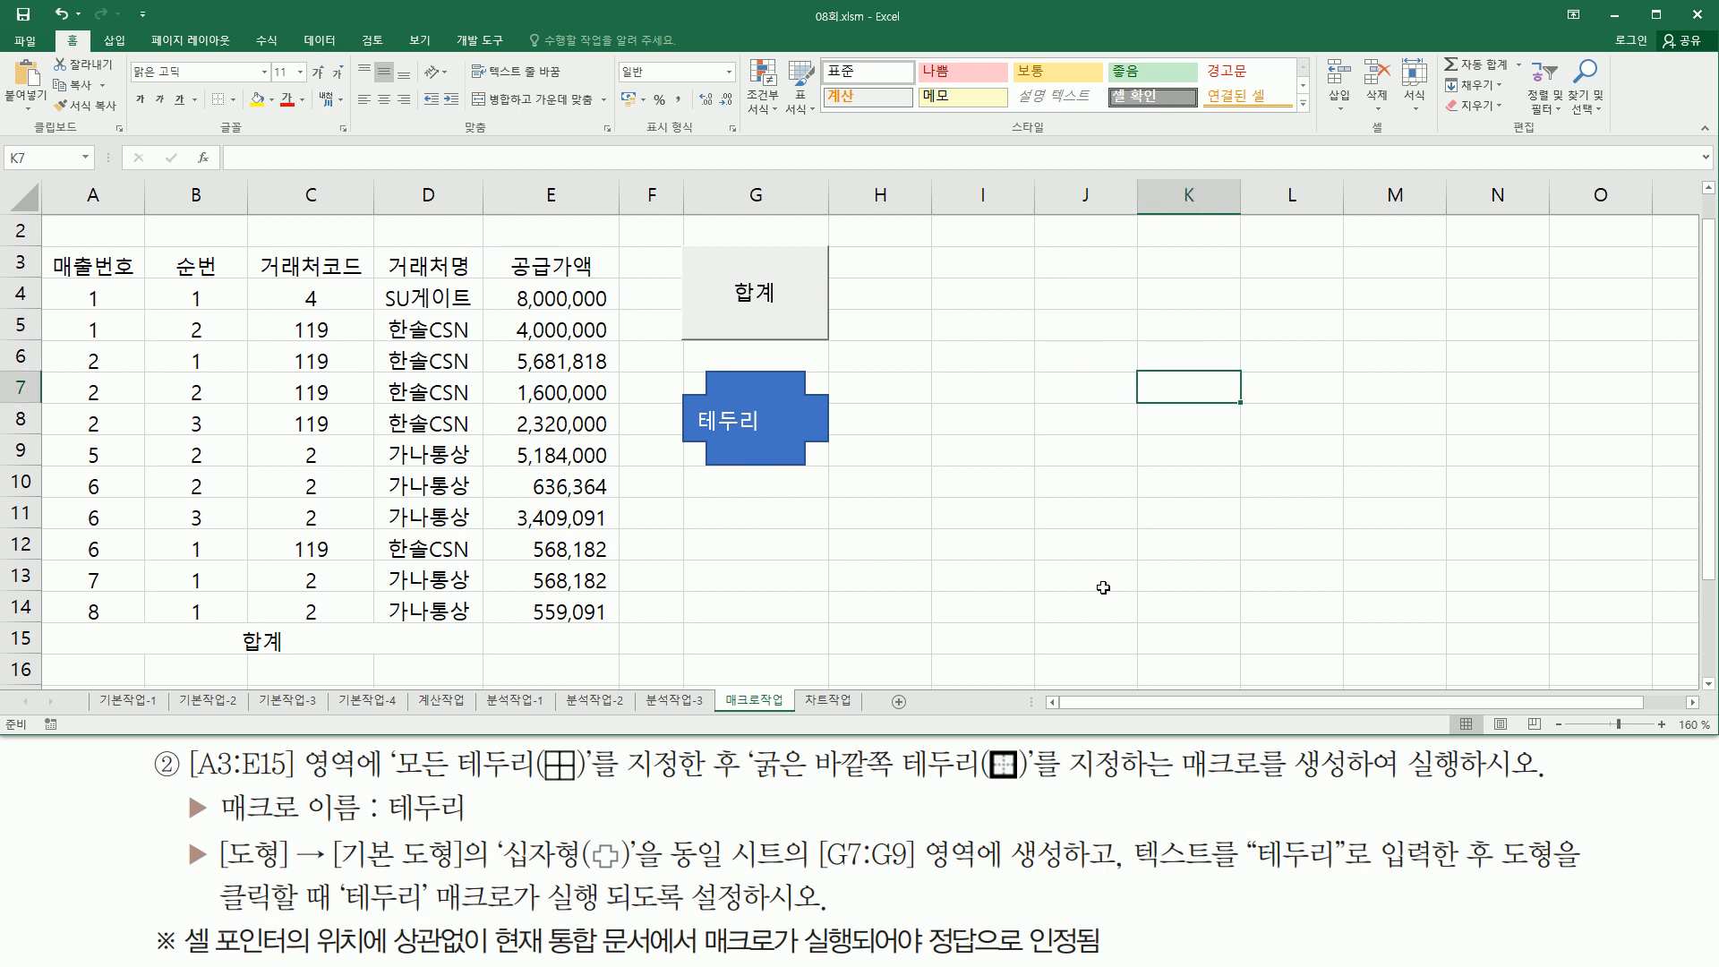
left_click(136, 300)
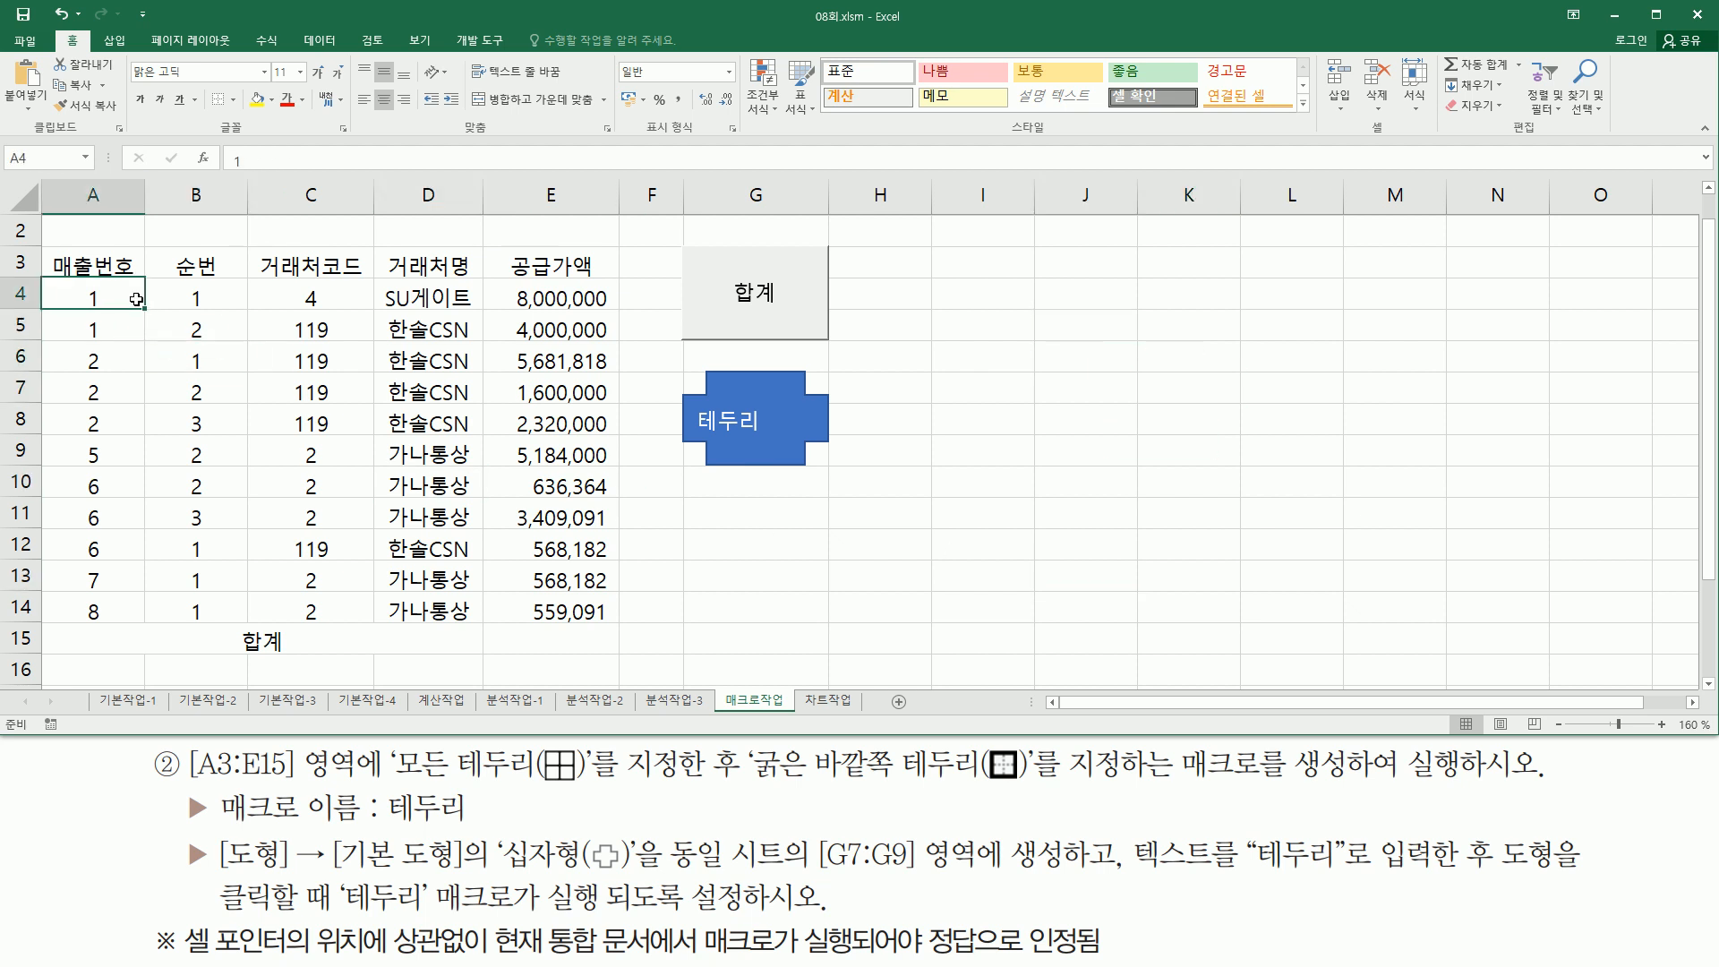
left_click(755, 292)
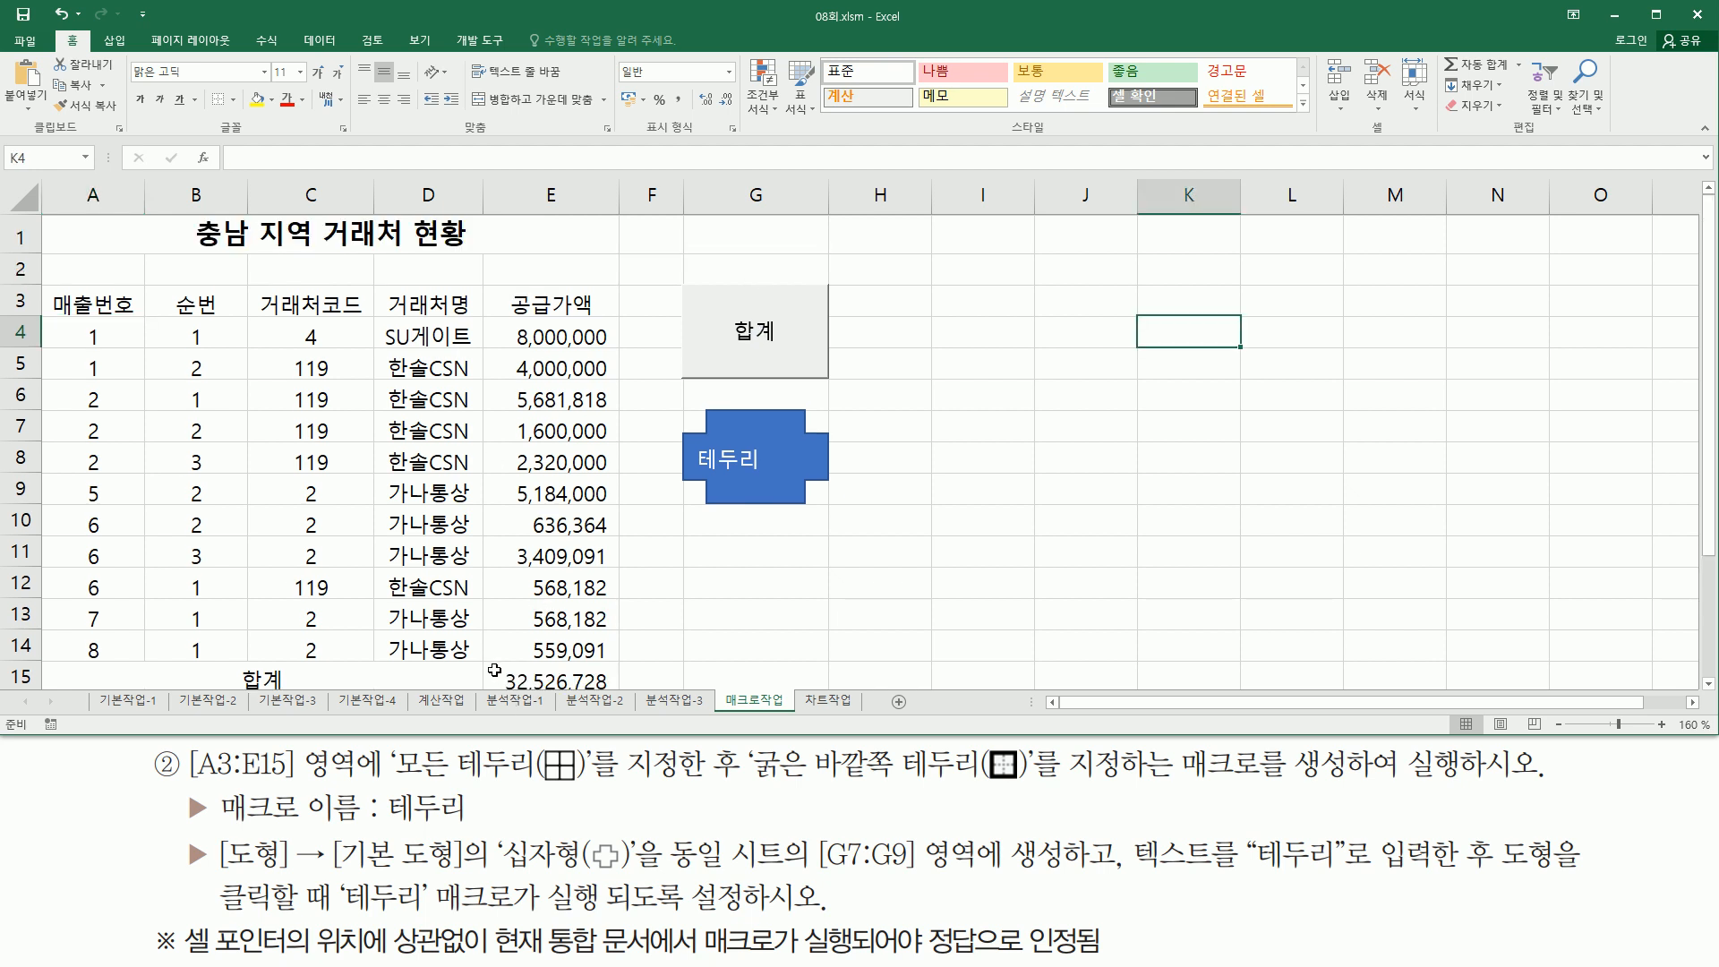
- Run the 테두리 macro from the cross shape to reapply the borders to A3:E15
left_click_drag(483, 680, 627, 699)
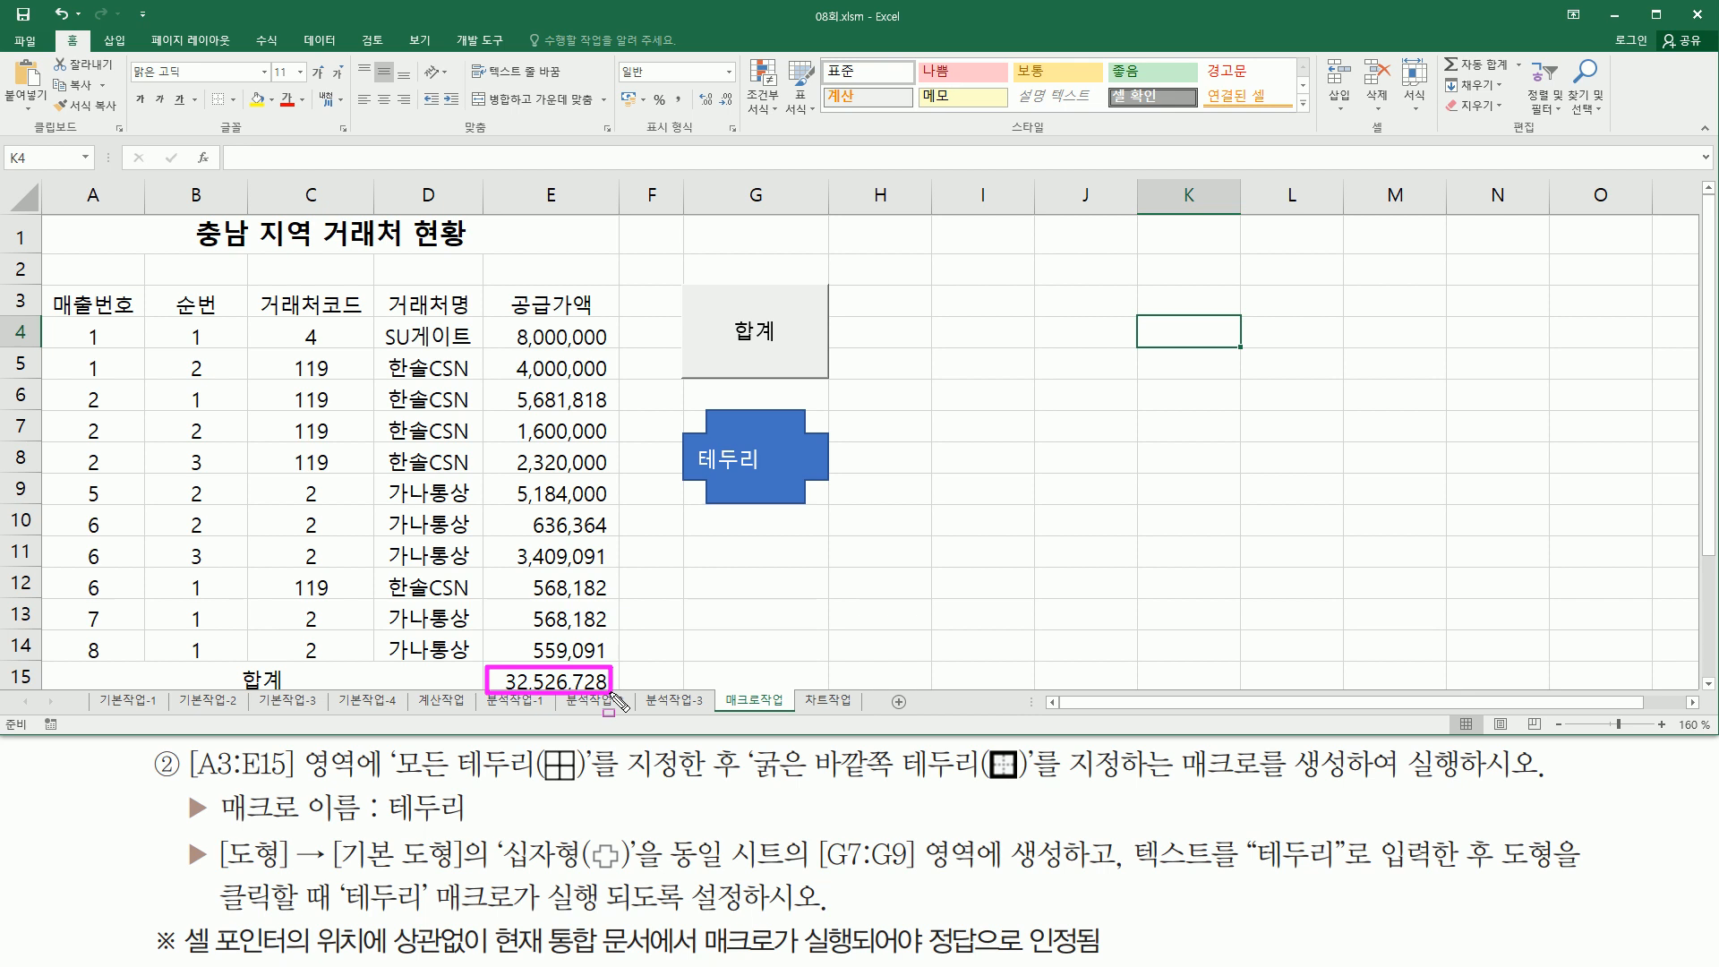
left_click(922, 595)
left_click(335, 500)
left_click(428, 368)
left_click(563, 283)
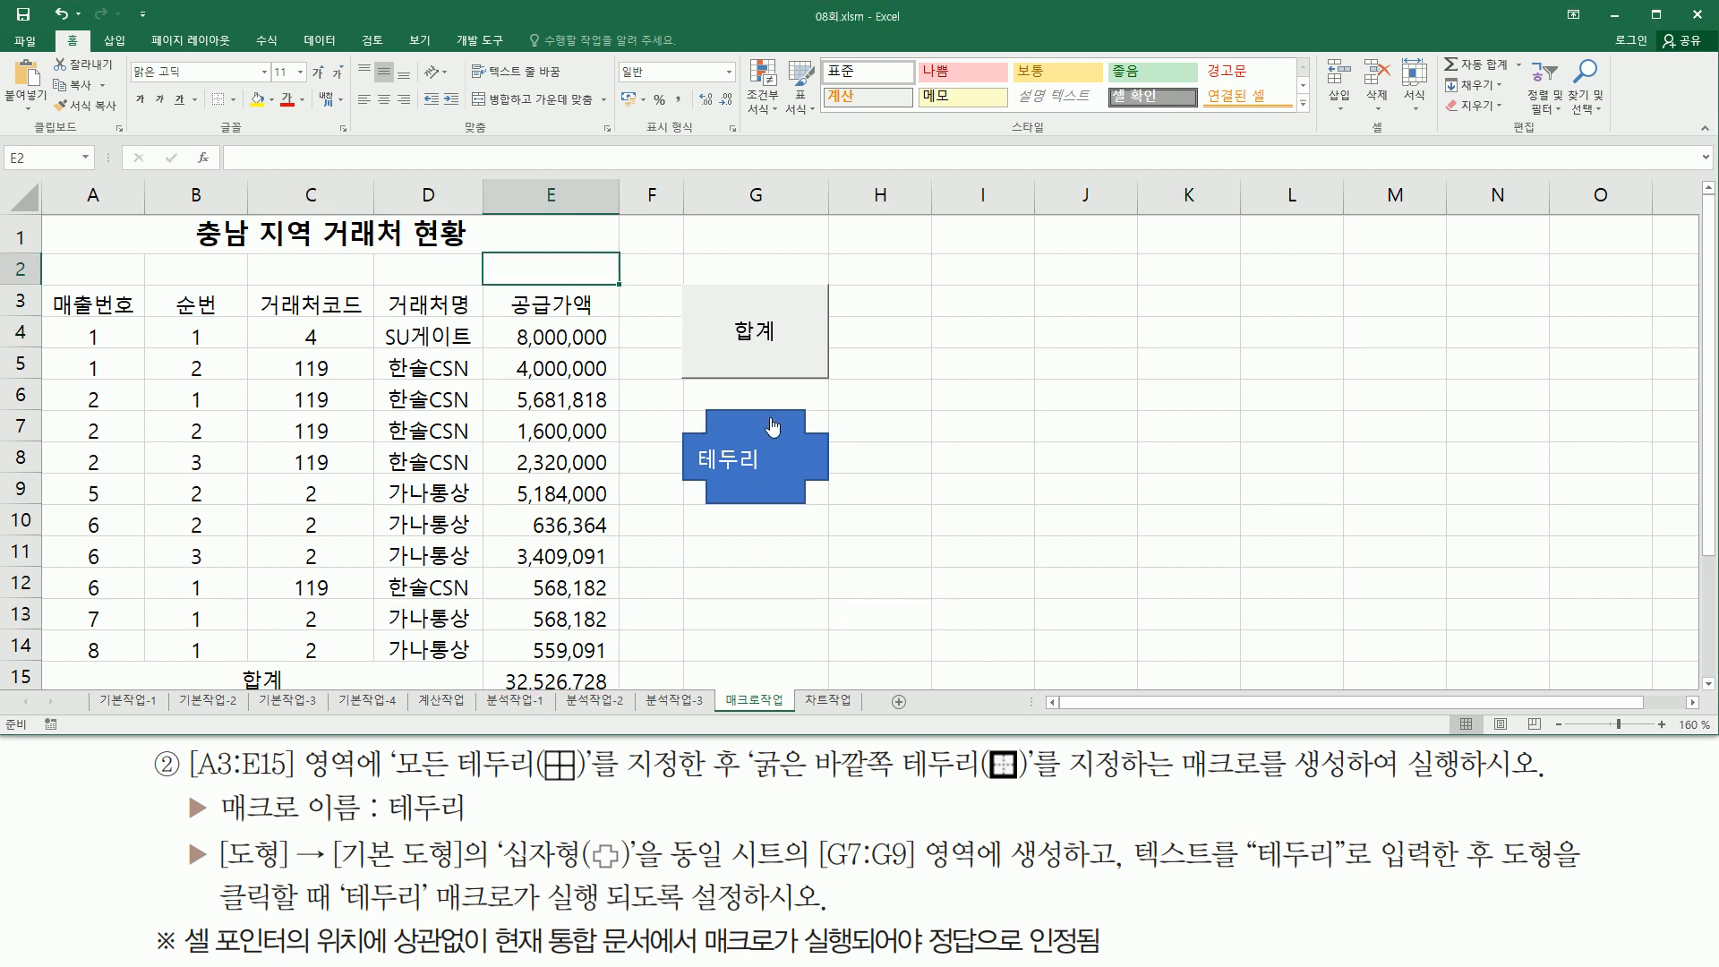
left_click(775, 466)
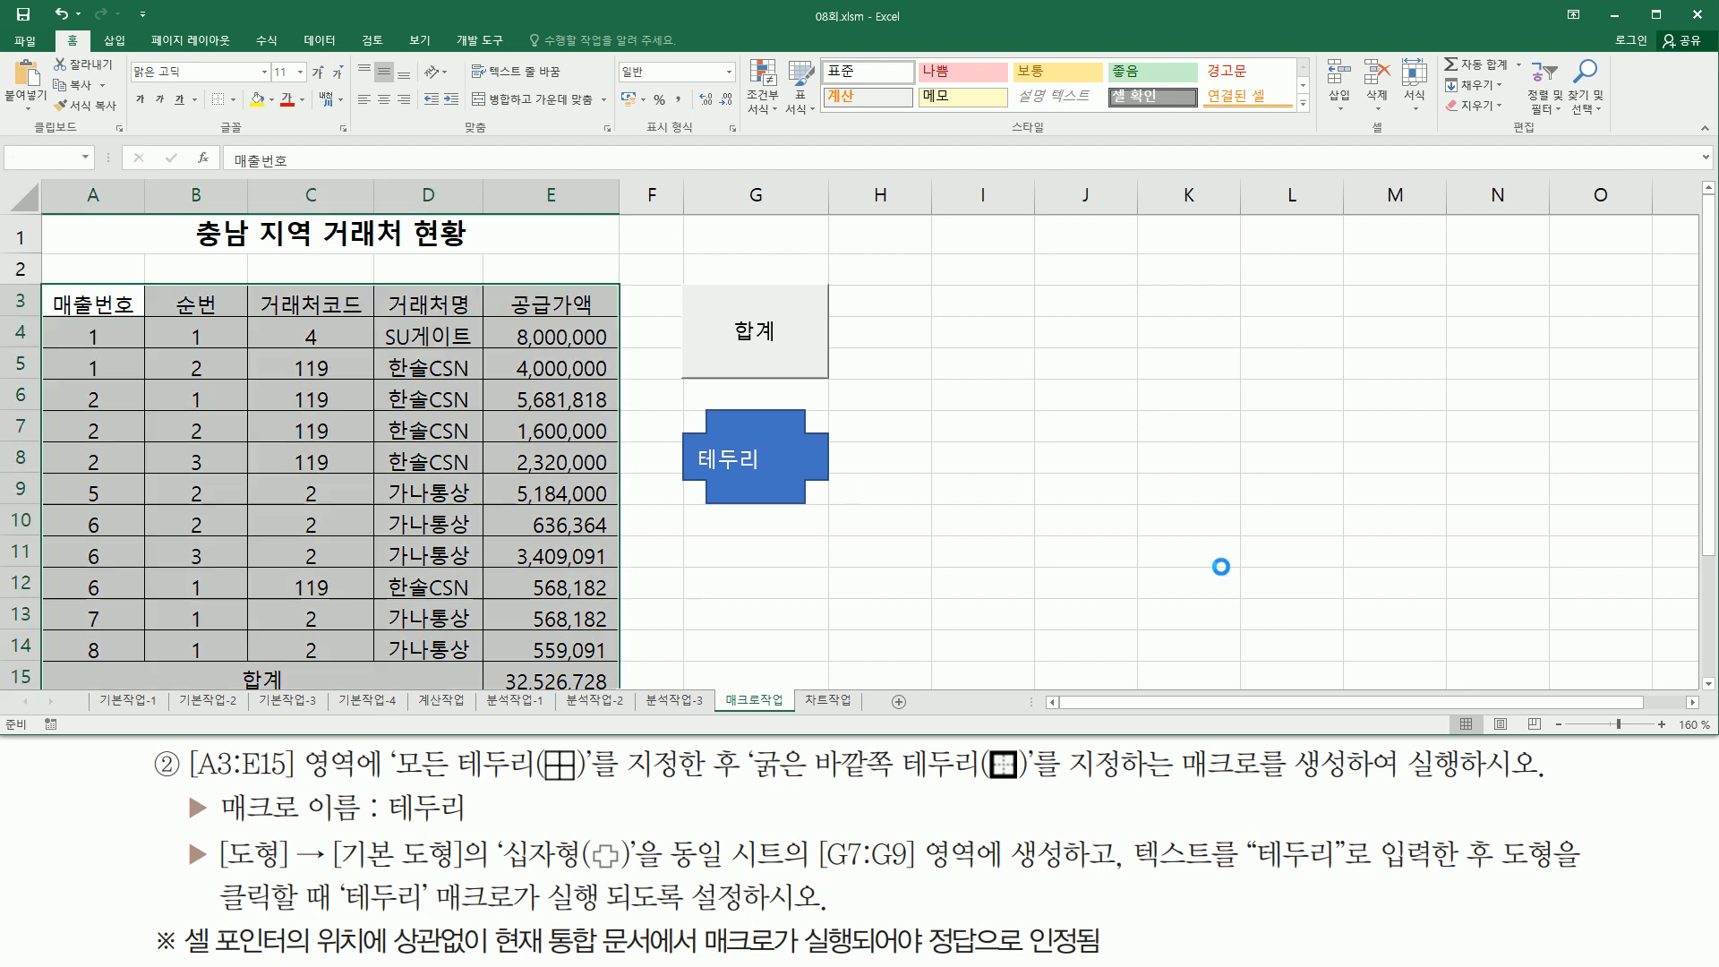
left_click(1367, 625)
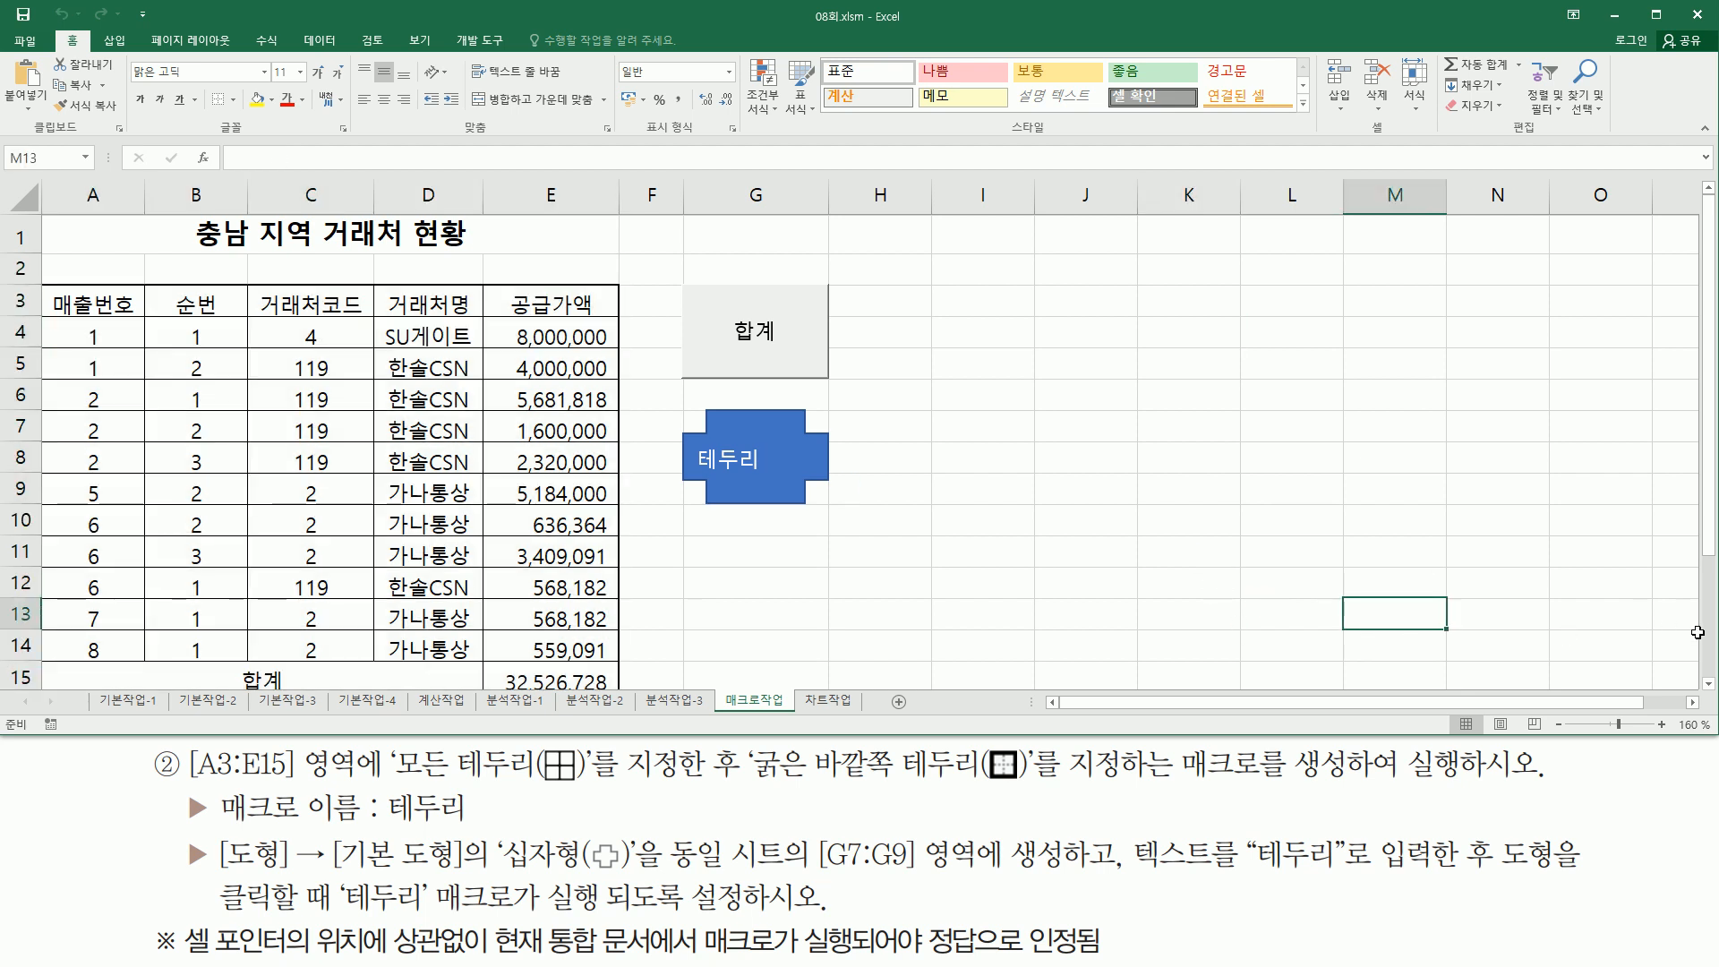
- Examine the data table and the column chart on the 차트작업 sheet
left_click(1708, 684)
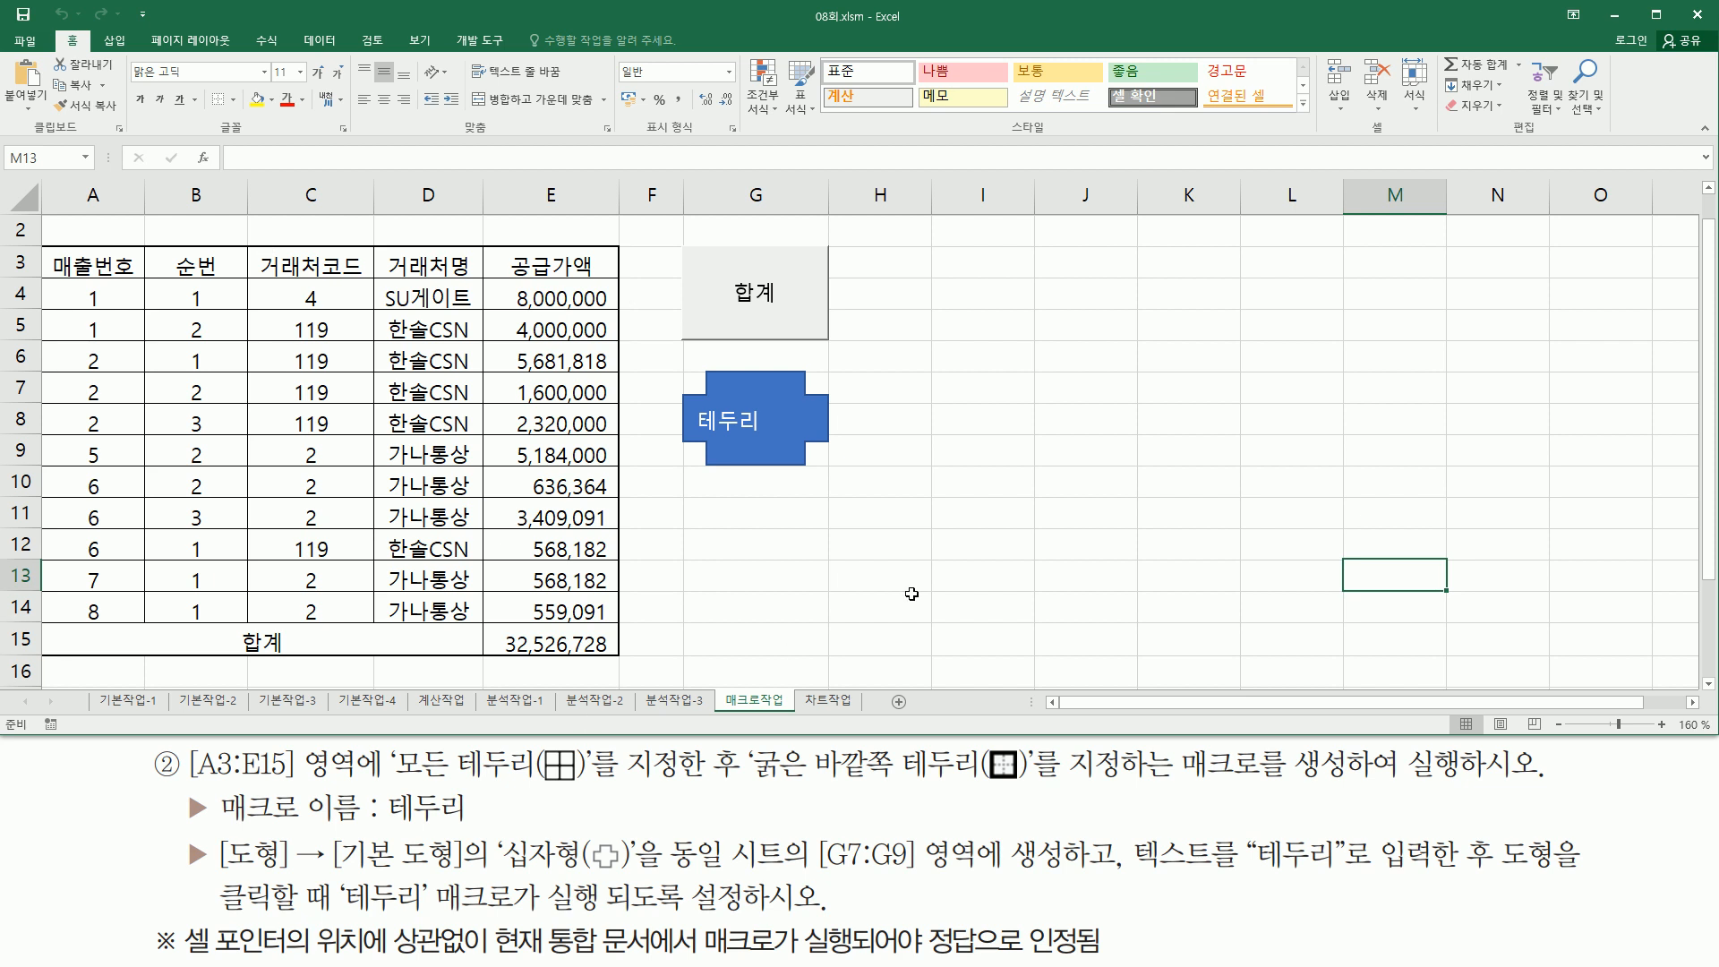
left_click(1056, 503)
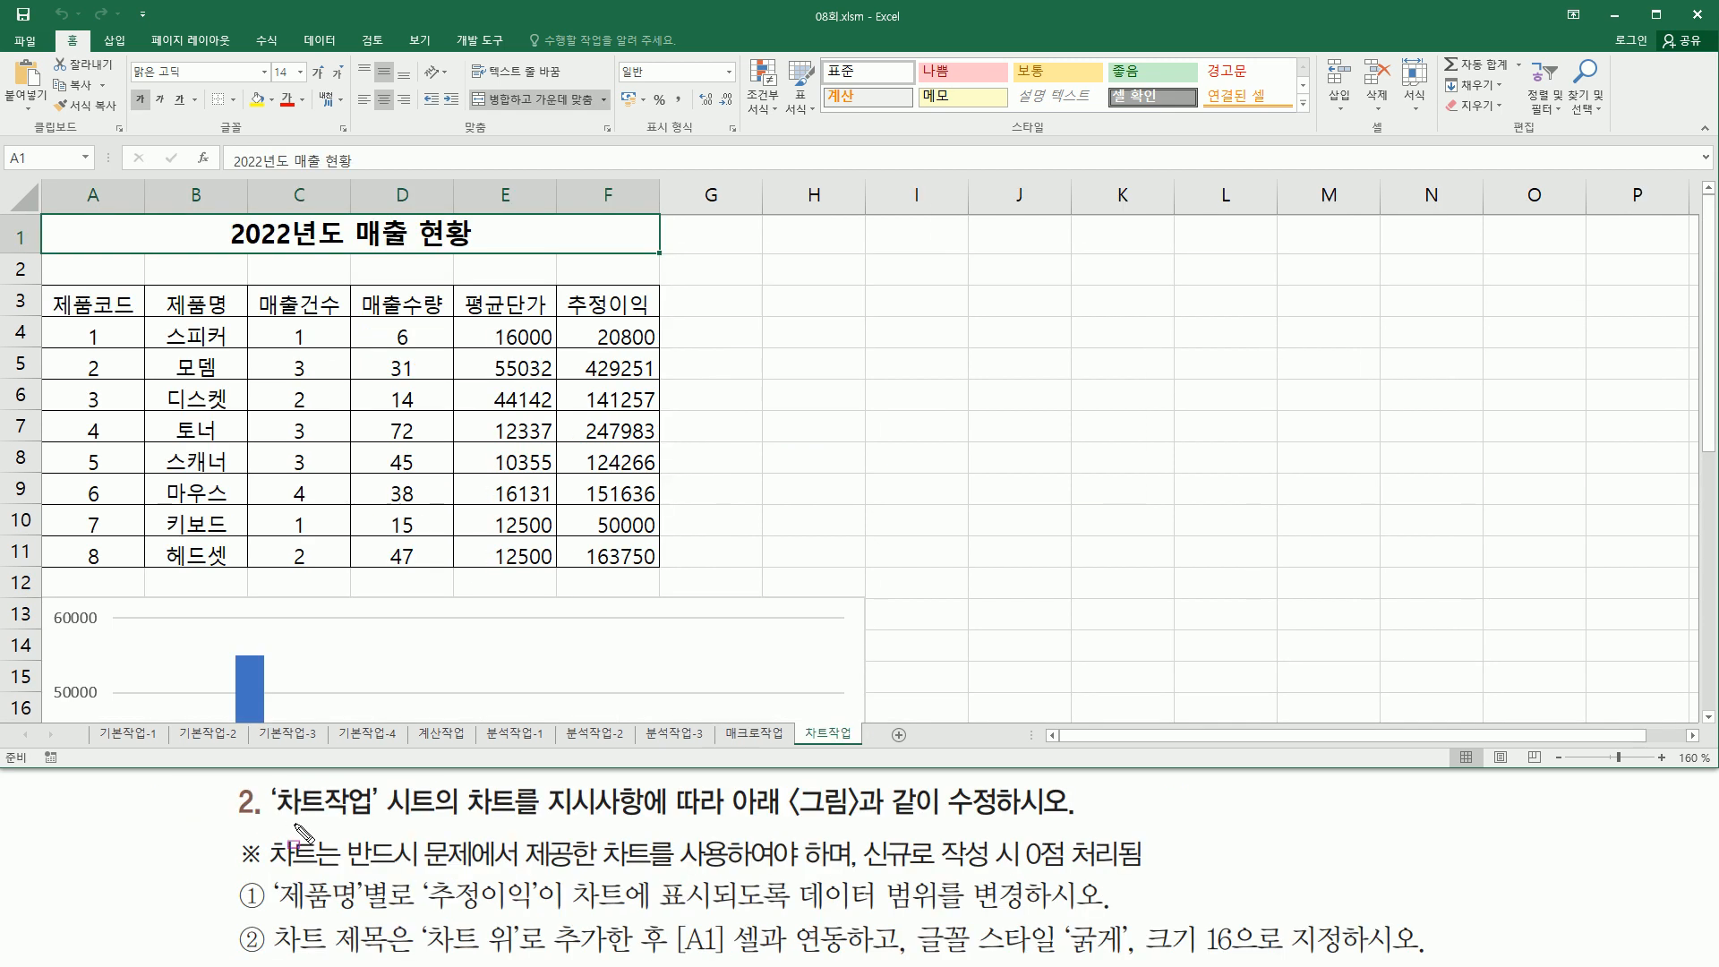
mouse_move(268, 820)
left_mouse_down()
mouse_move(378, 820)
mouse_move(373, 781)
left_mouse_up()
left_click_drag(734, 822, 1087, 821)
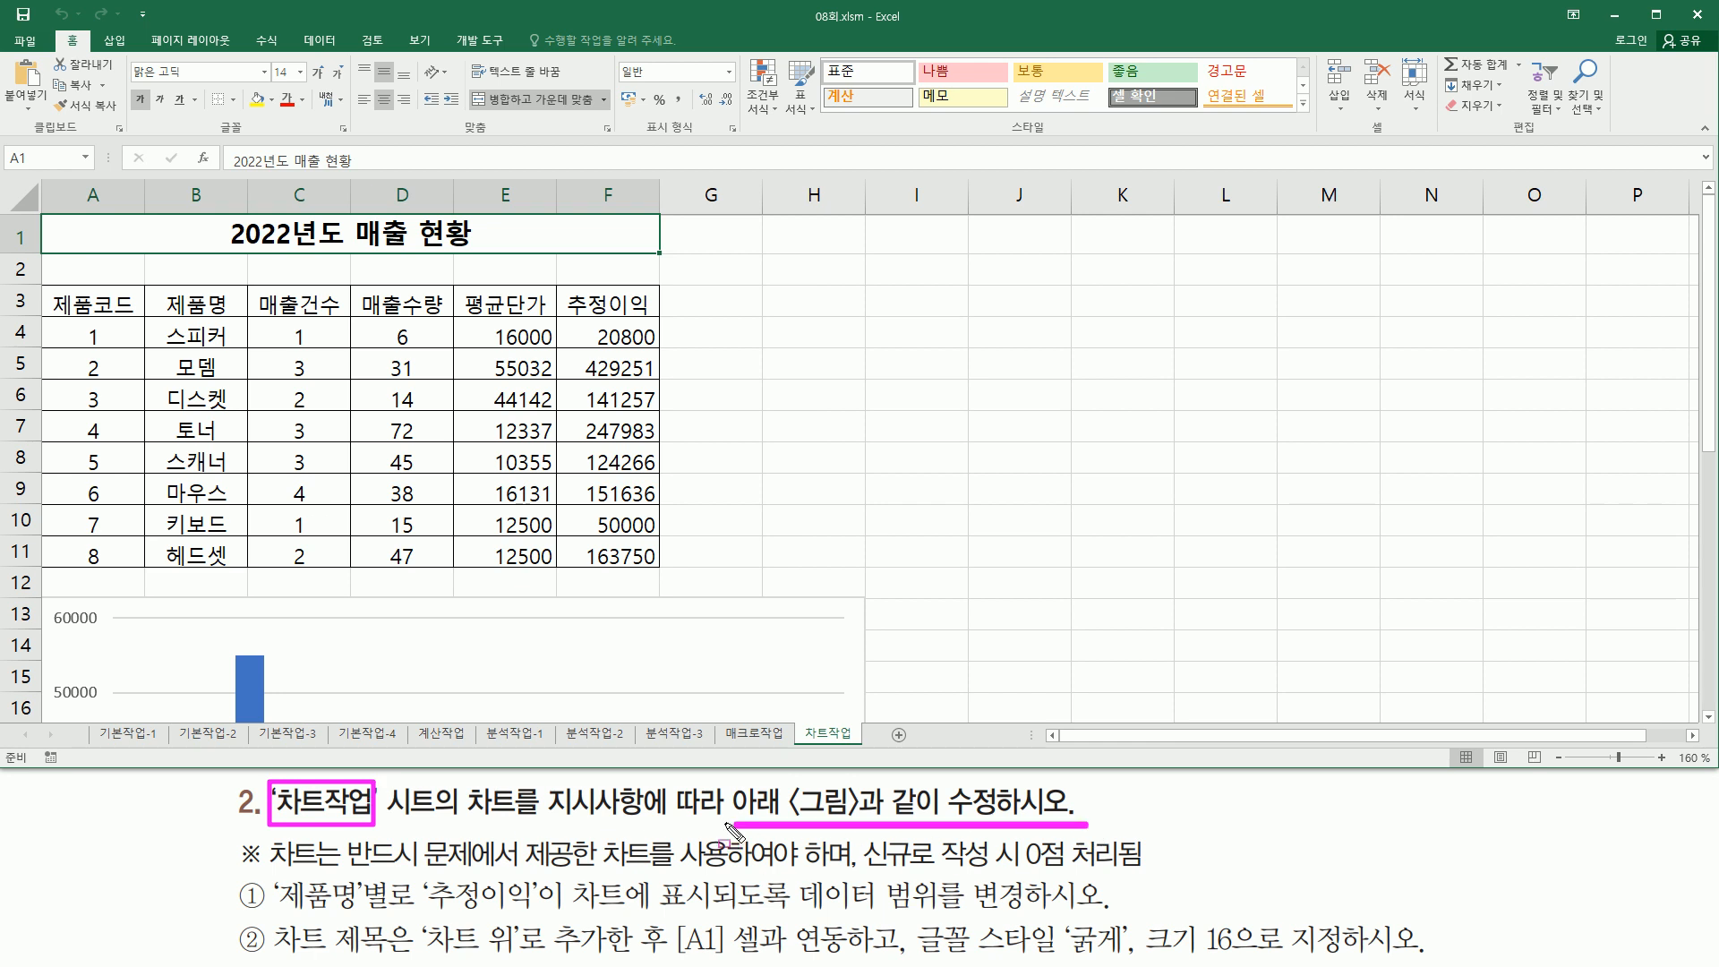
left_click_drag(270, 867, 735, 871)
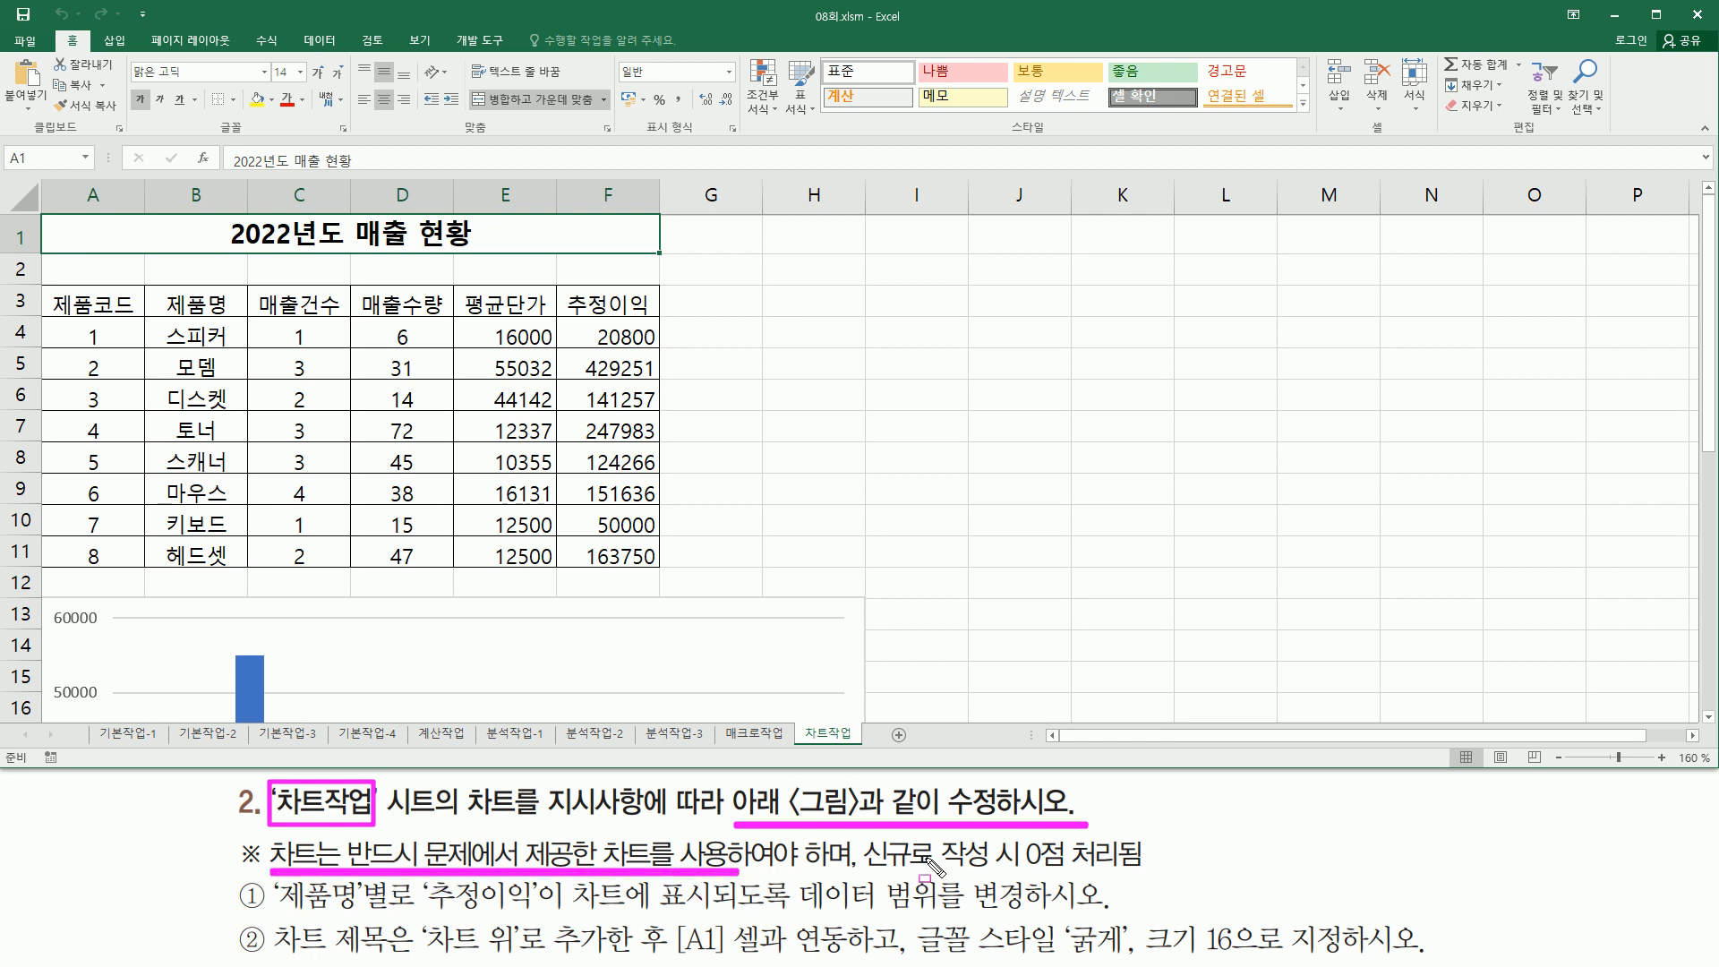
left_click_drag(855, 837, 1149, 872)
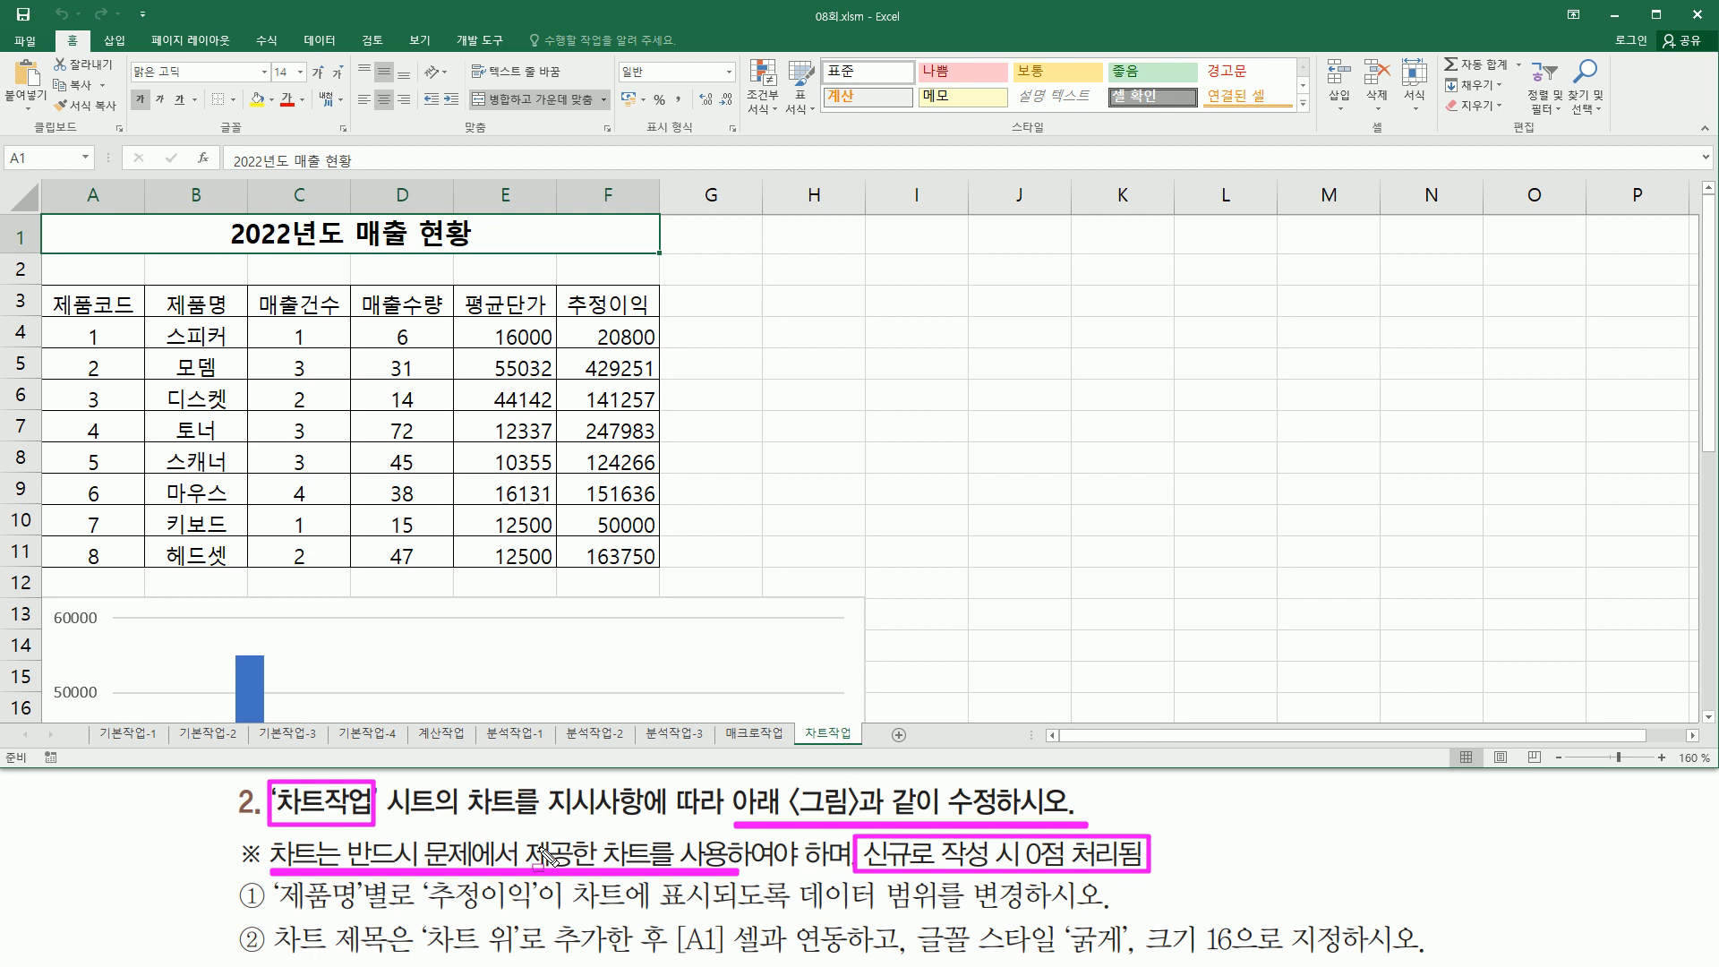
key("Escape")
key("ctrl+2")
left_click_drag(41, 218, 660, 573)
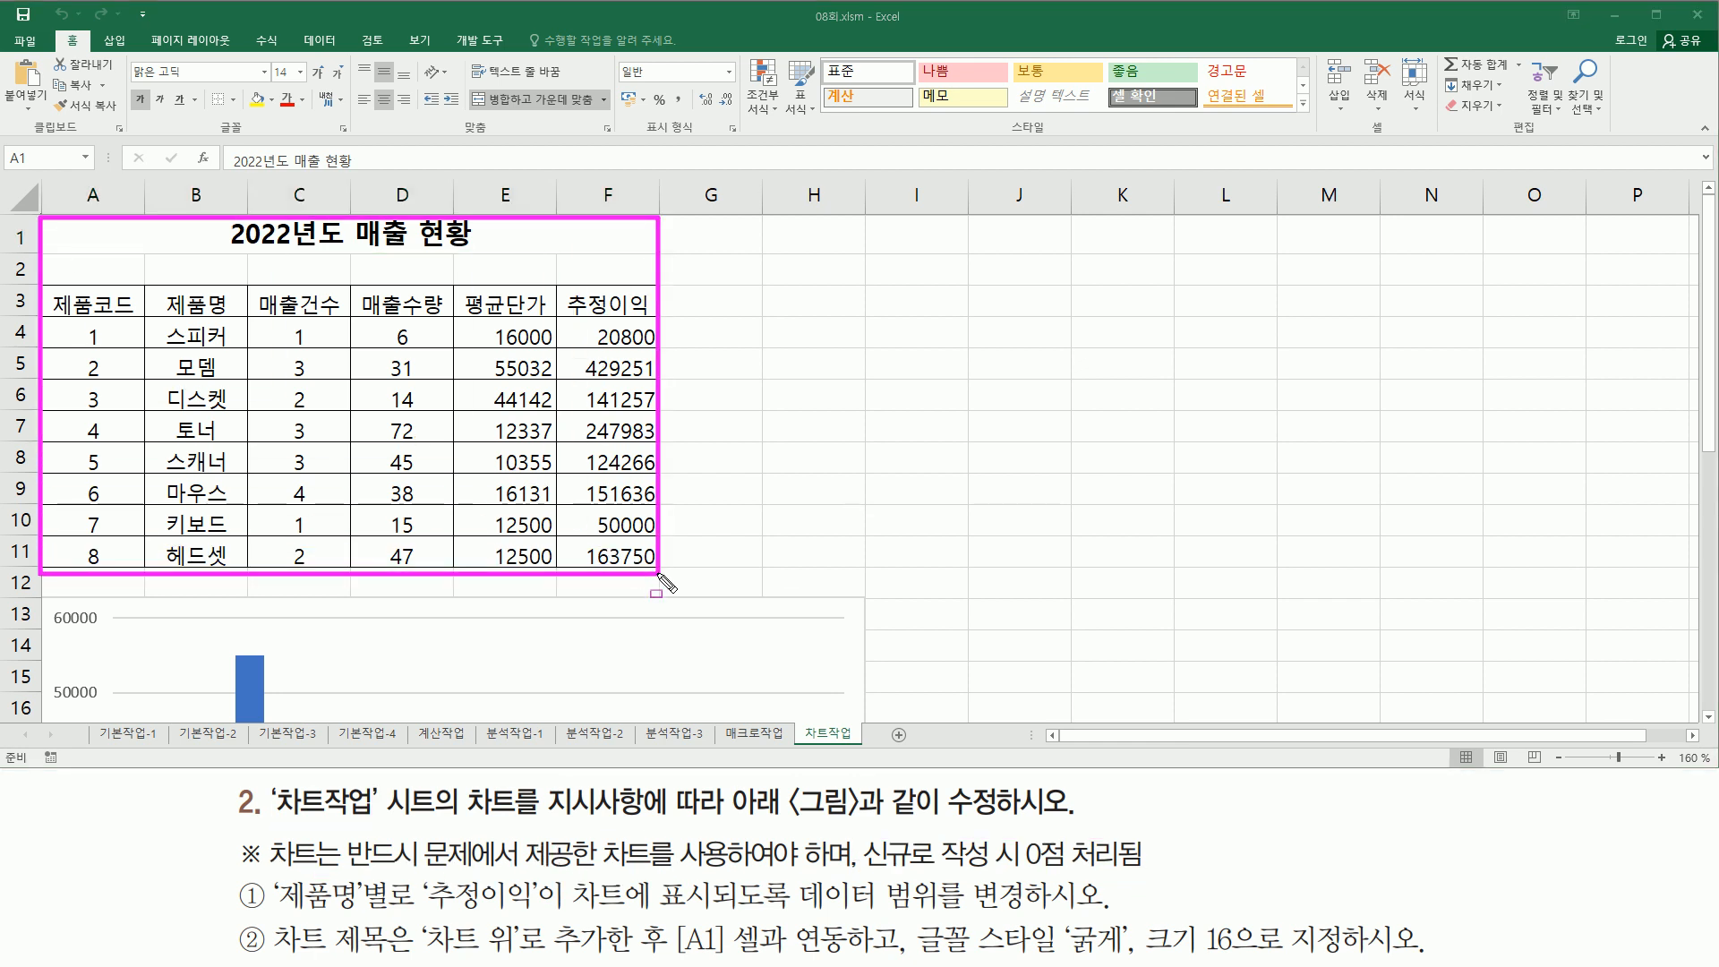
key("Escape")
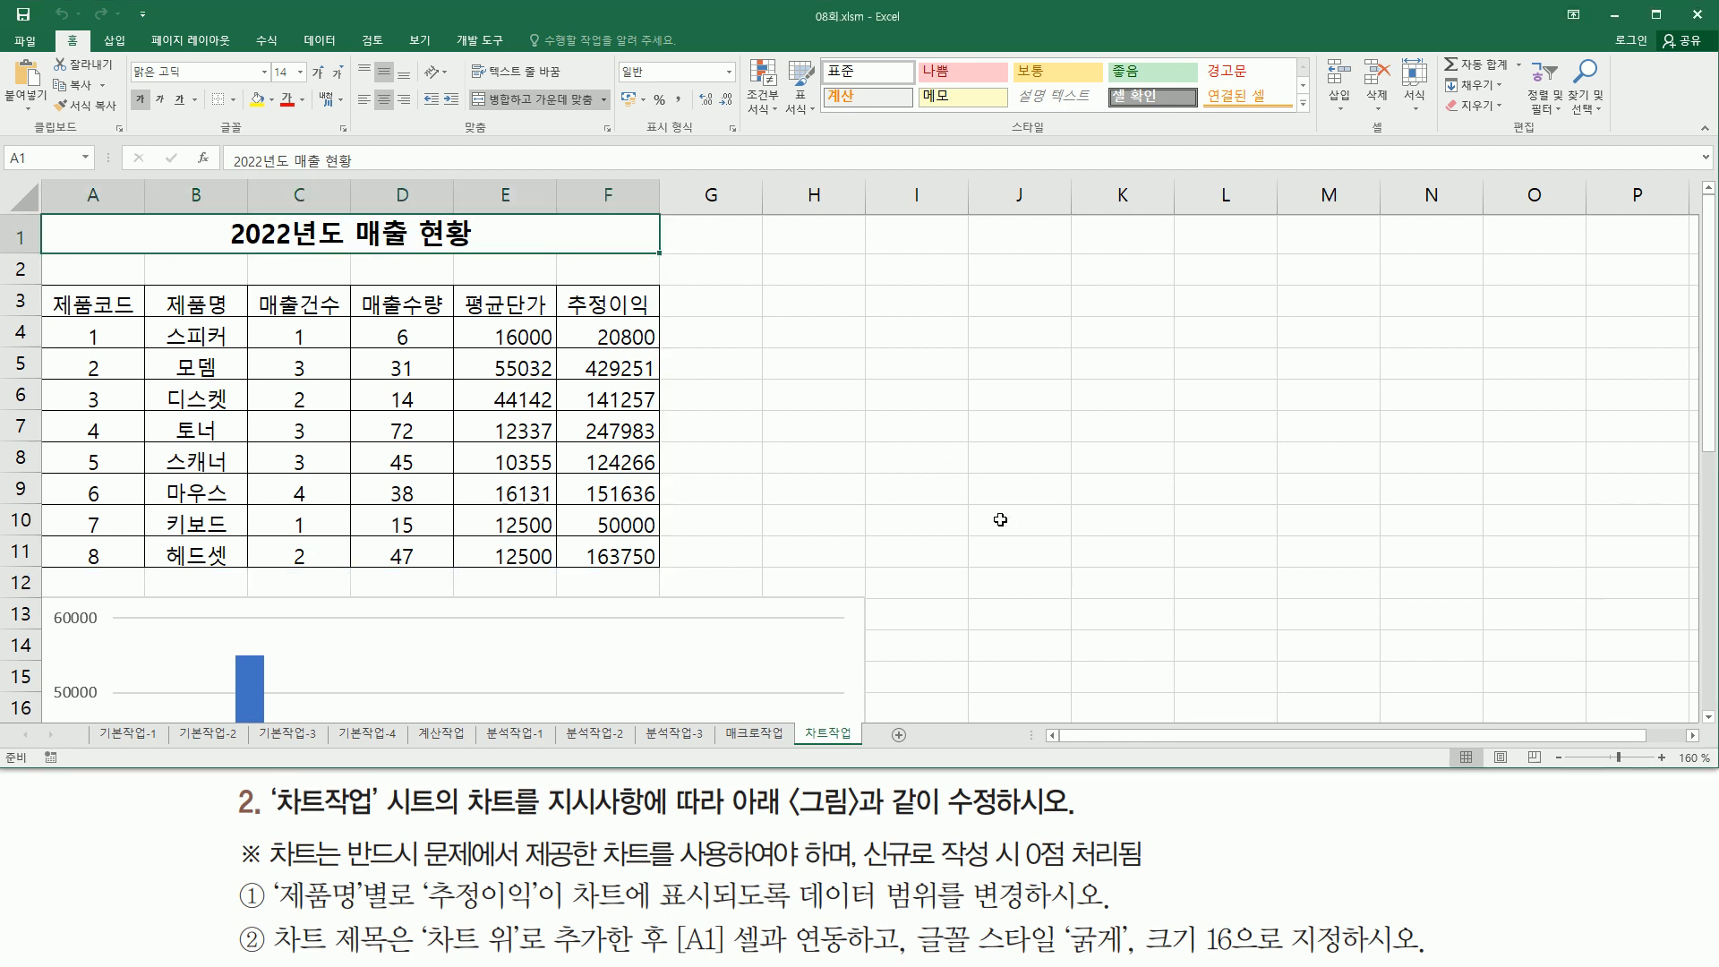
left_click(1026, 548)
scroll(1027, 548, "down", 3)
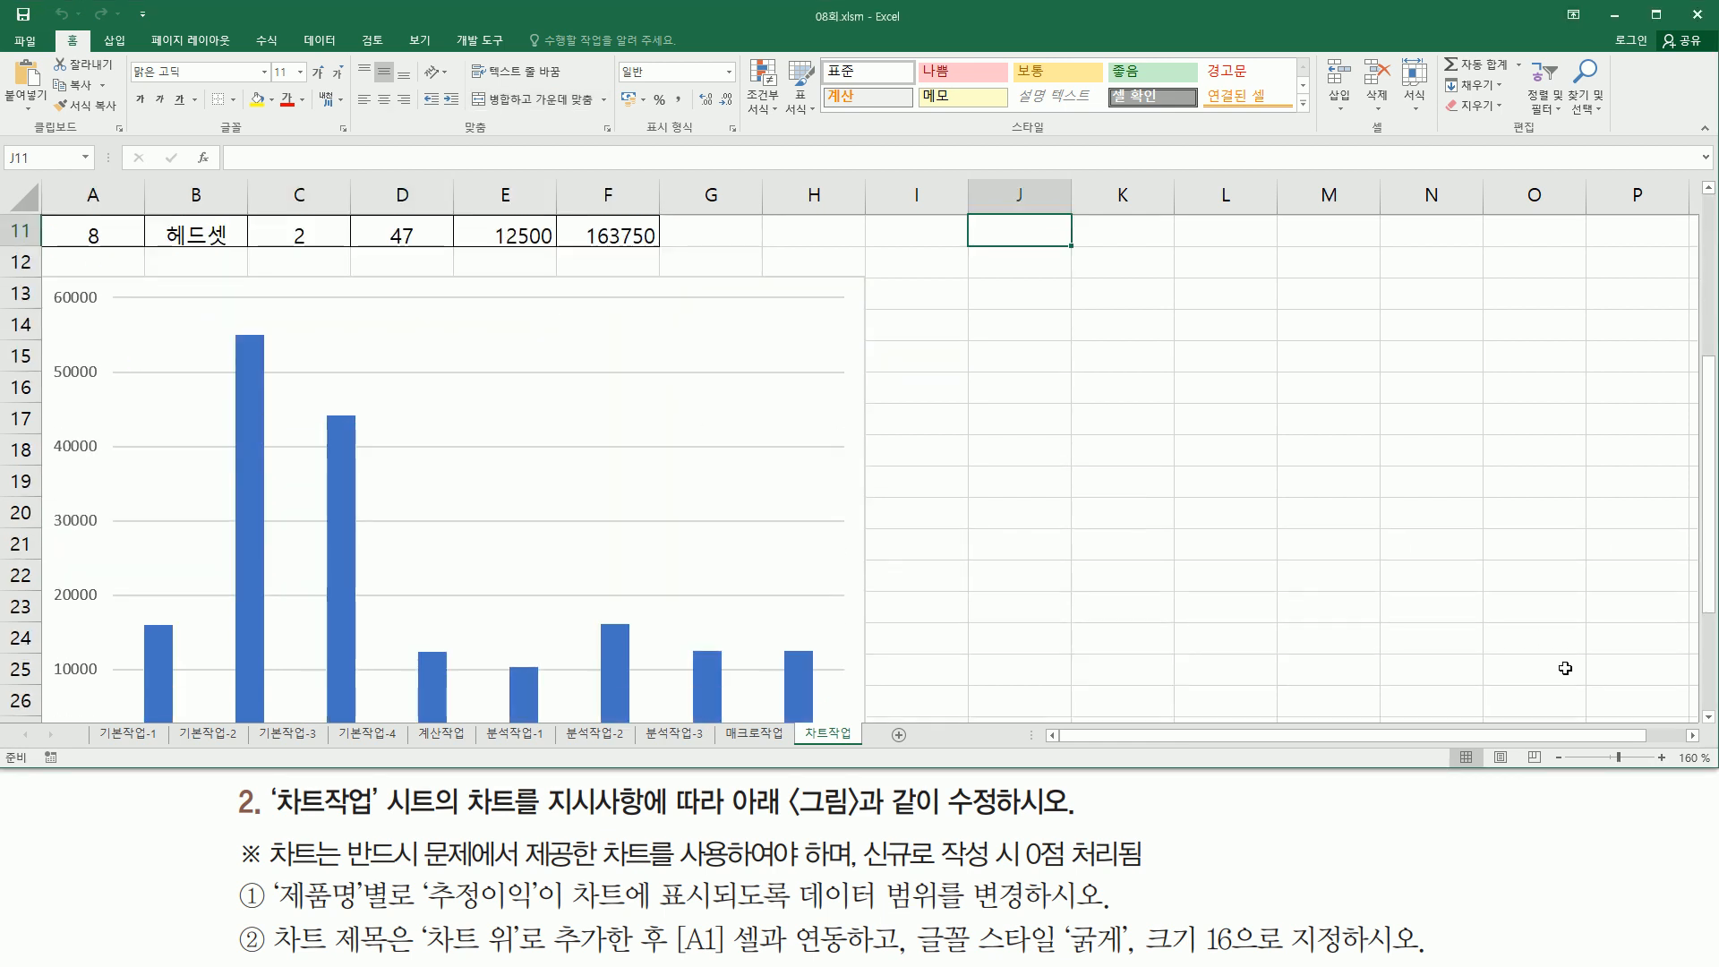
left_click(1708, 716)
left_click(1708, 716)
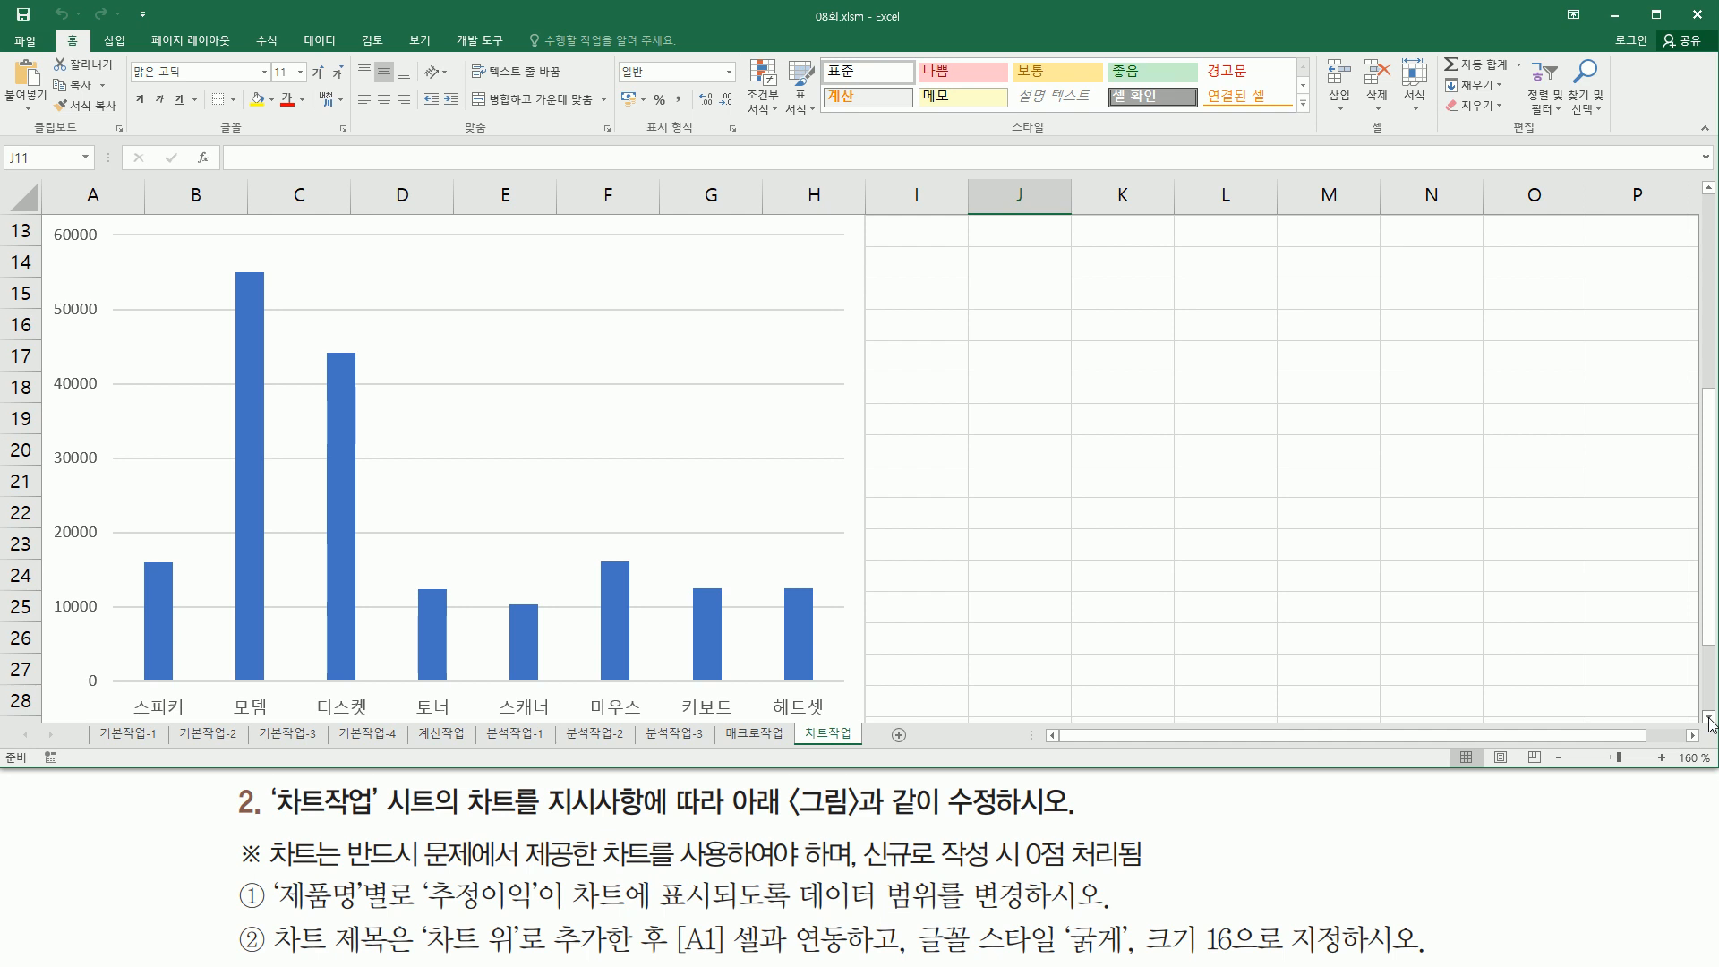
left_click(1708, 717)
left_click(1708, 716)
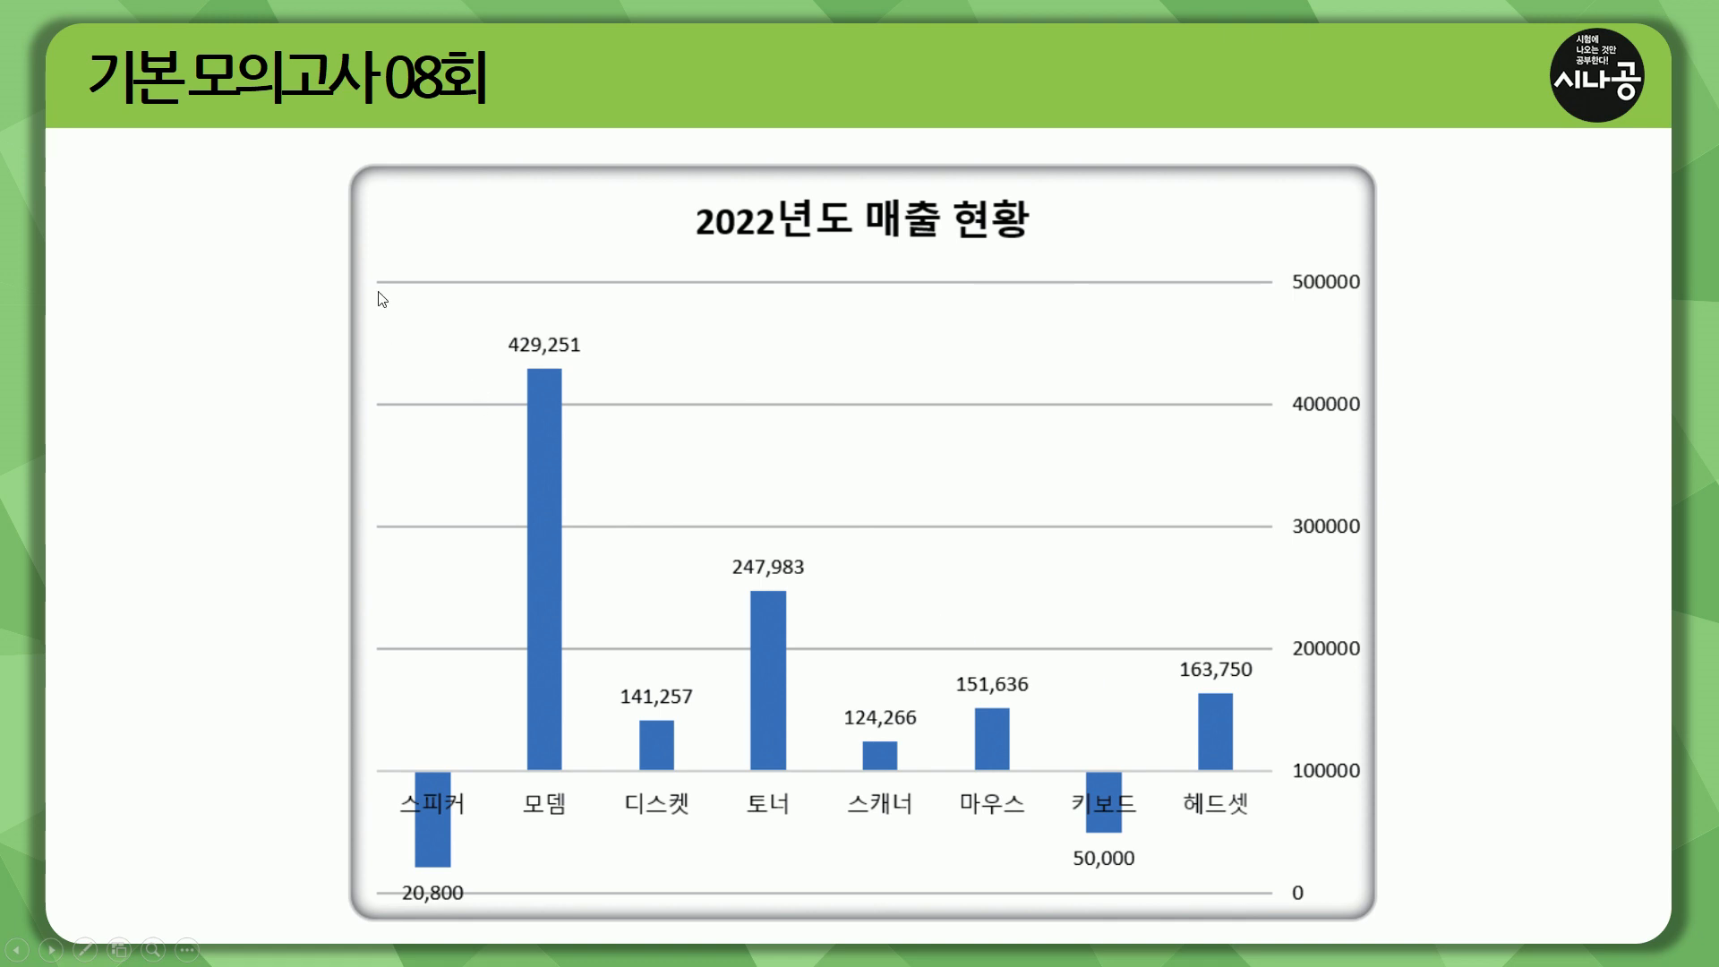
mouse_move(326, 150)
left_mouse_down()
mouse_move(1334, 825)
mouse_move(1396, 924)
left_mouse_up()
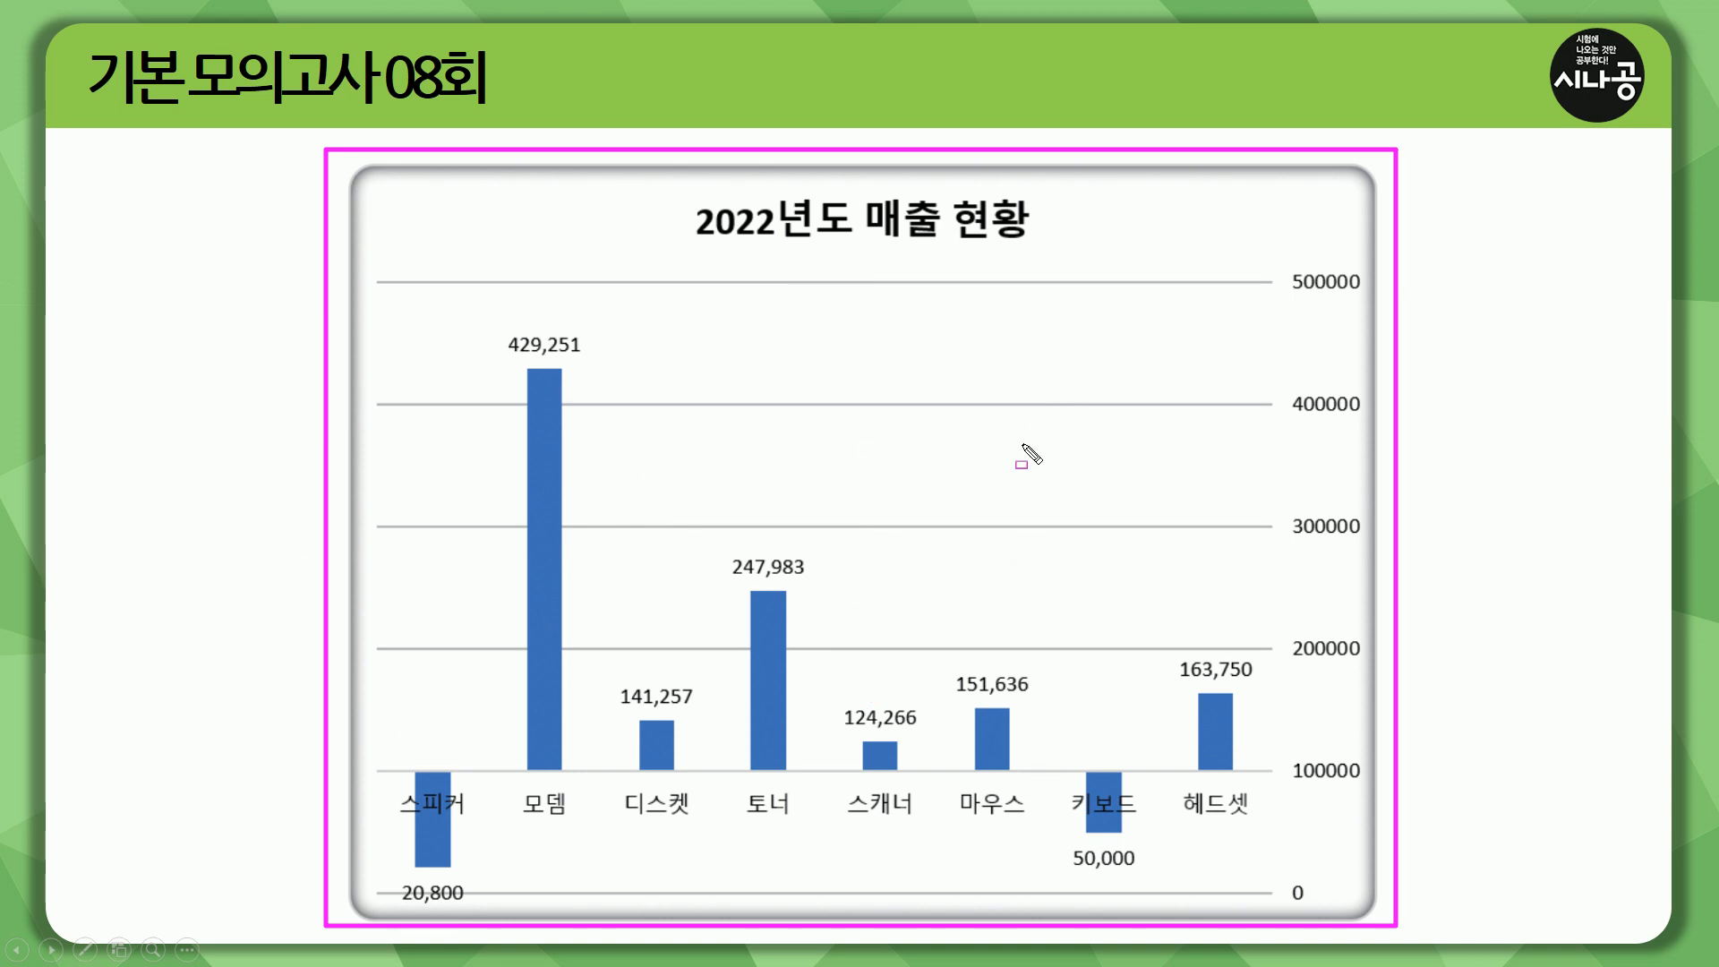
key("Escape")
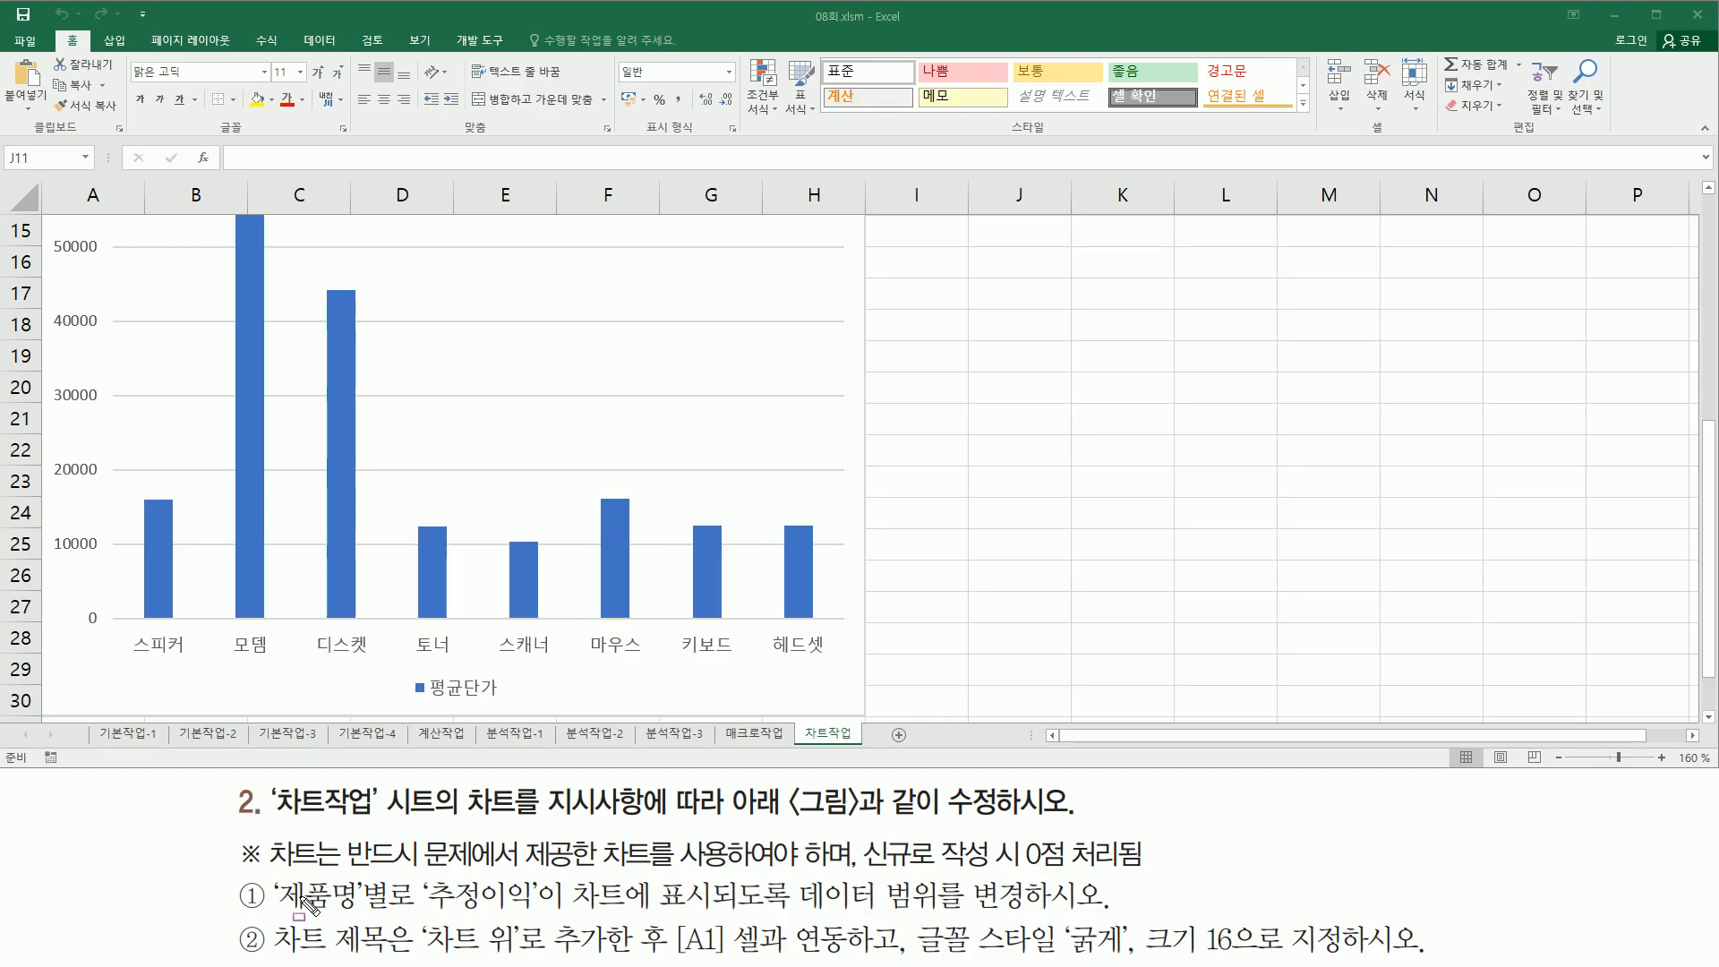
mouse_move(274, 914)
left_mouse_down()
mouse_move(390, 914)
mouse_move(396, 878)
mouse_move(558, 920)
mouse_move(890, 904)
mouse_move(1028, 917)
left_mouse_up()
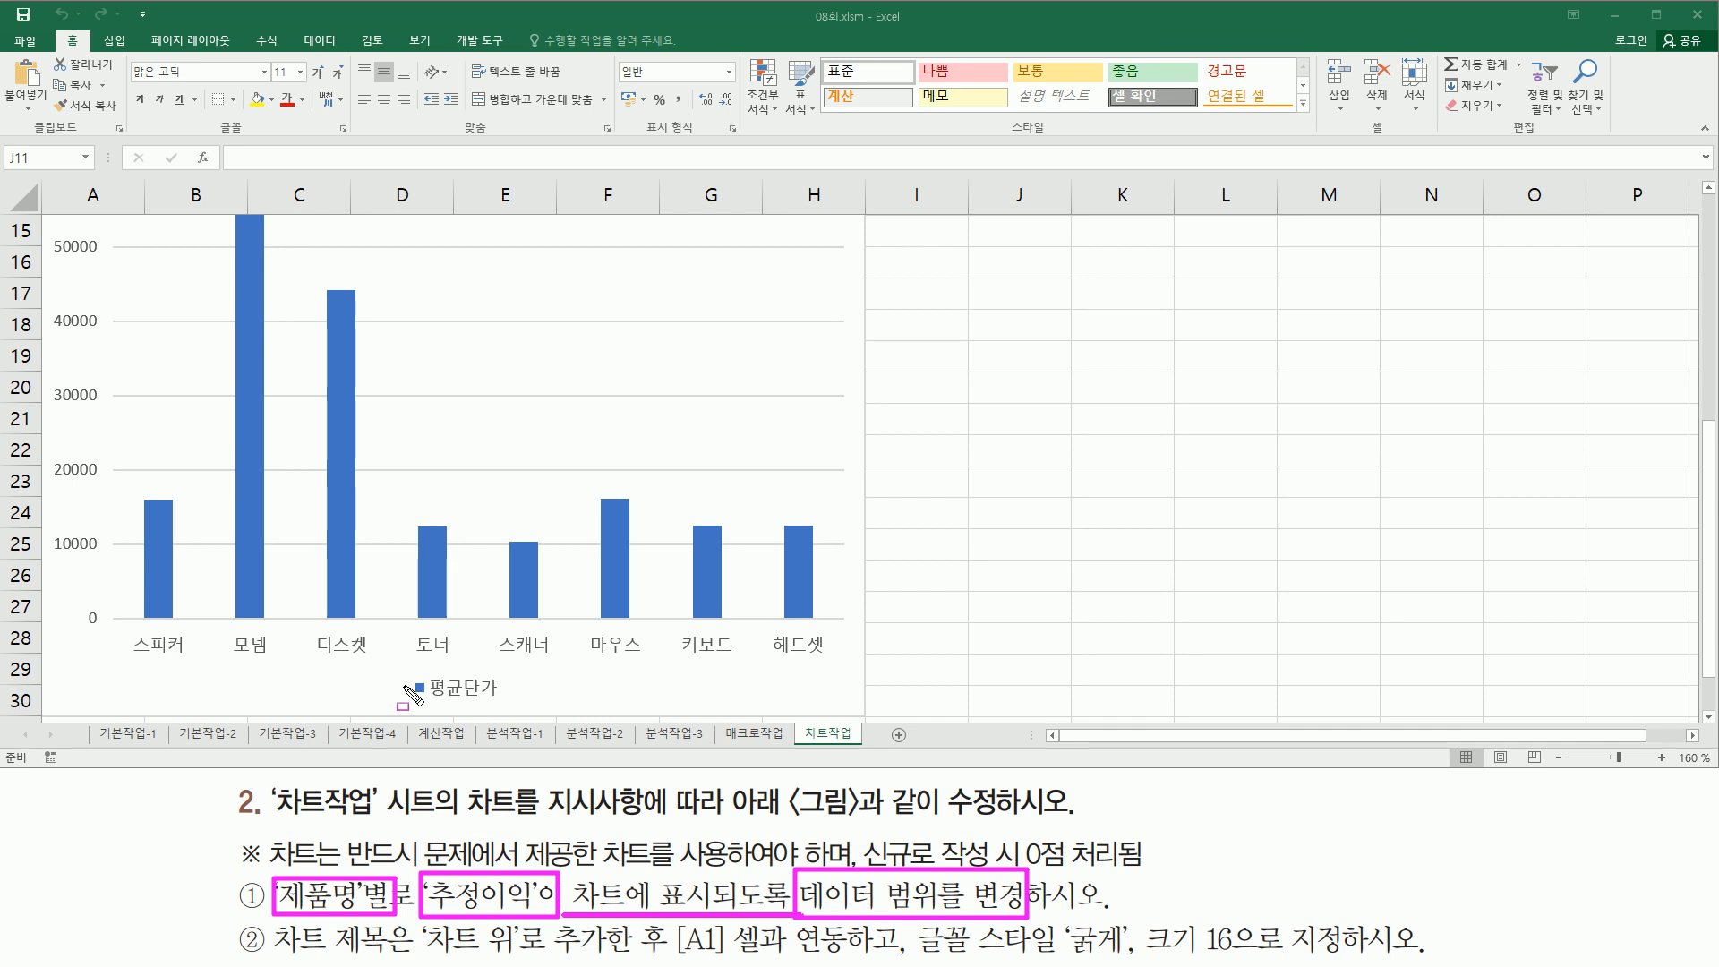
mouse_move(410, 668)
left_mouse_down()
mouse_move(409, 689)
mouse_move(505, 708)
left_mouse_up()
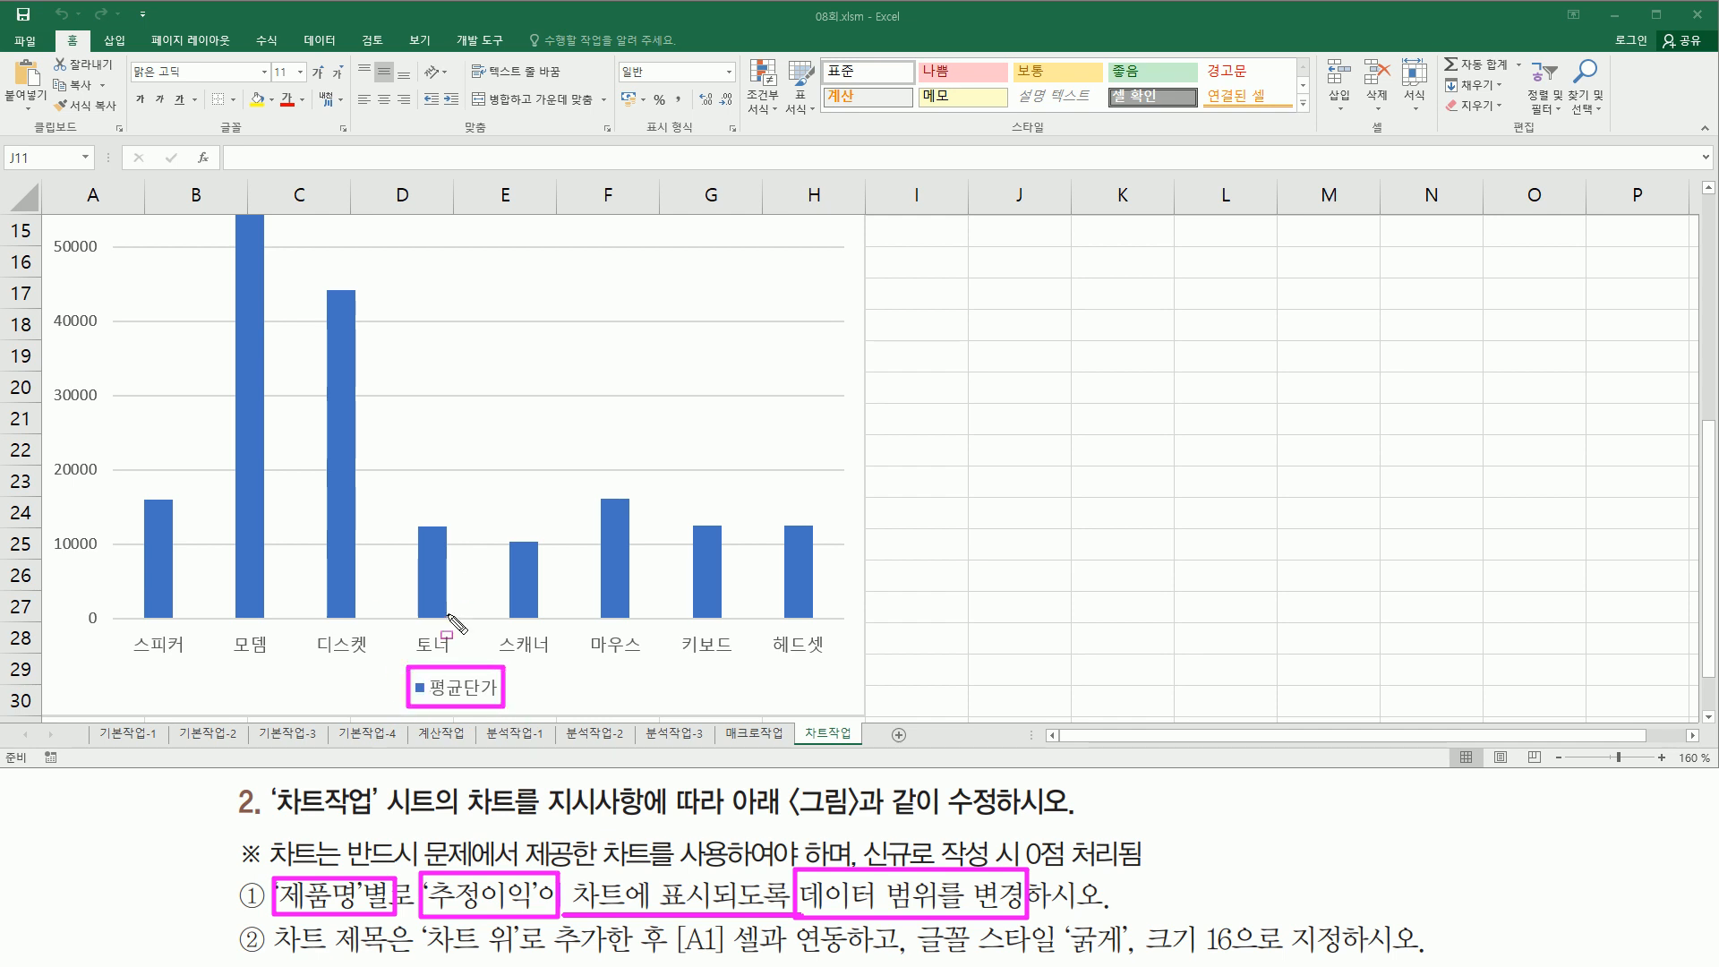
- Compare the chart and the 제품명 and 추정이익 columns of the table with the data range instruction
left_click_drag(136, 631, 832, 666)
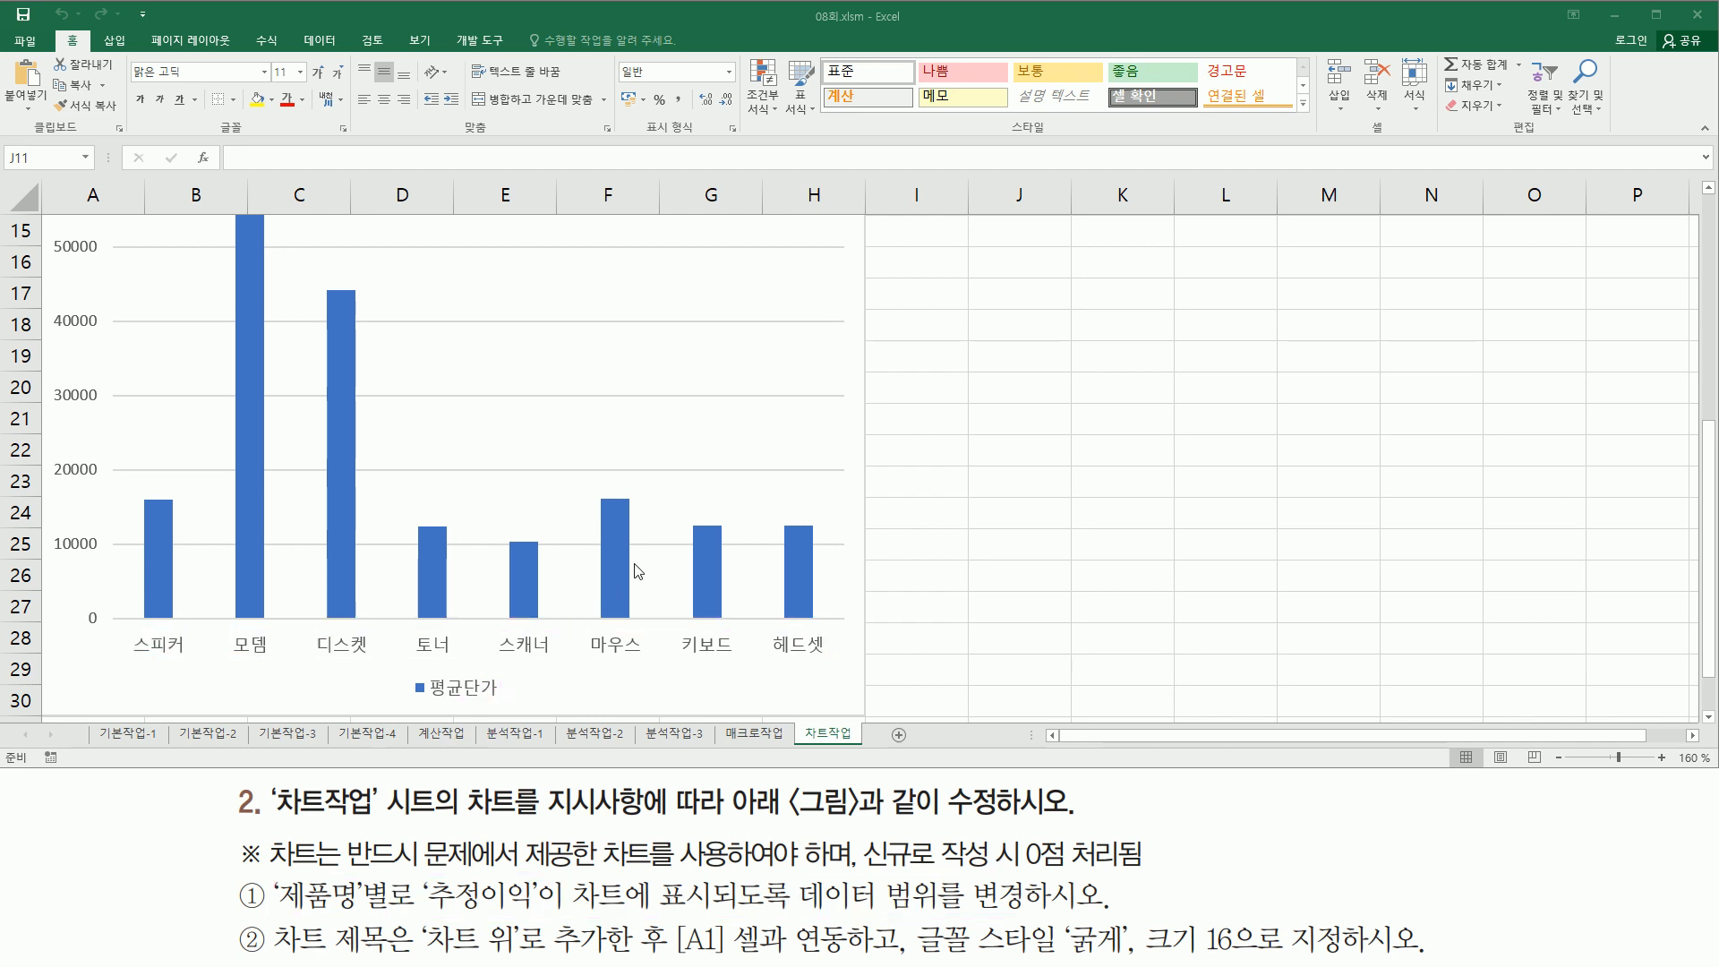
scroll(1091, 483, "up", 3)
scroll(1092, 484, "up", 2)
left_click(815, 611)
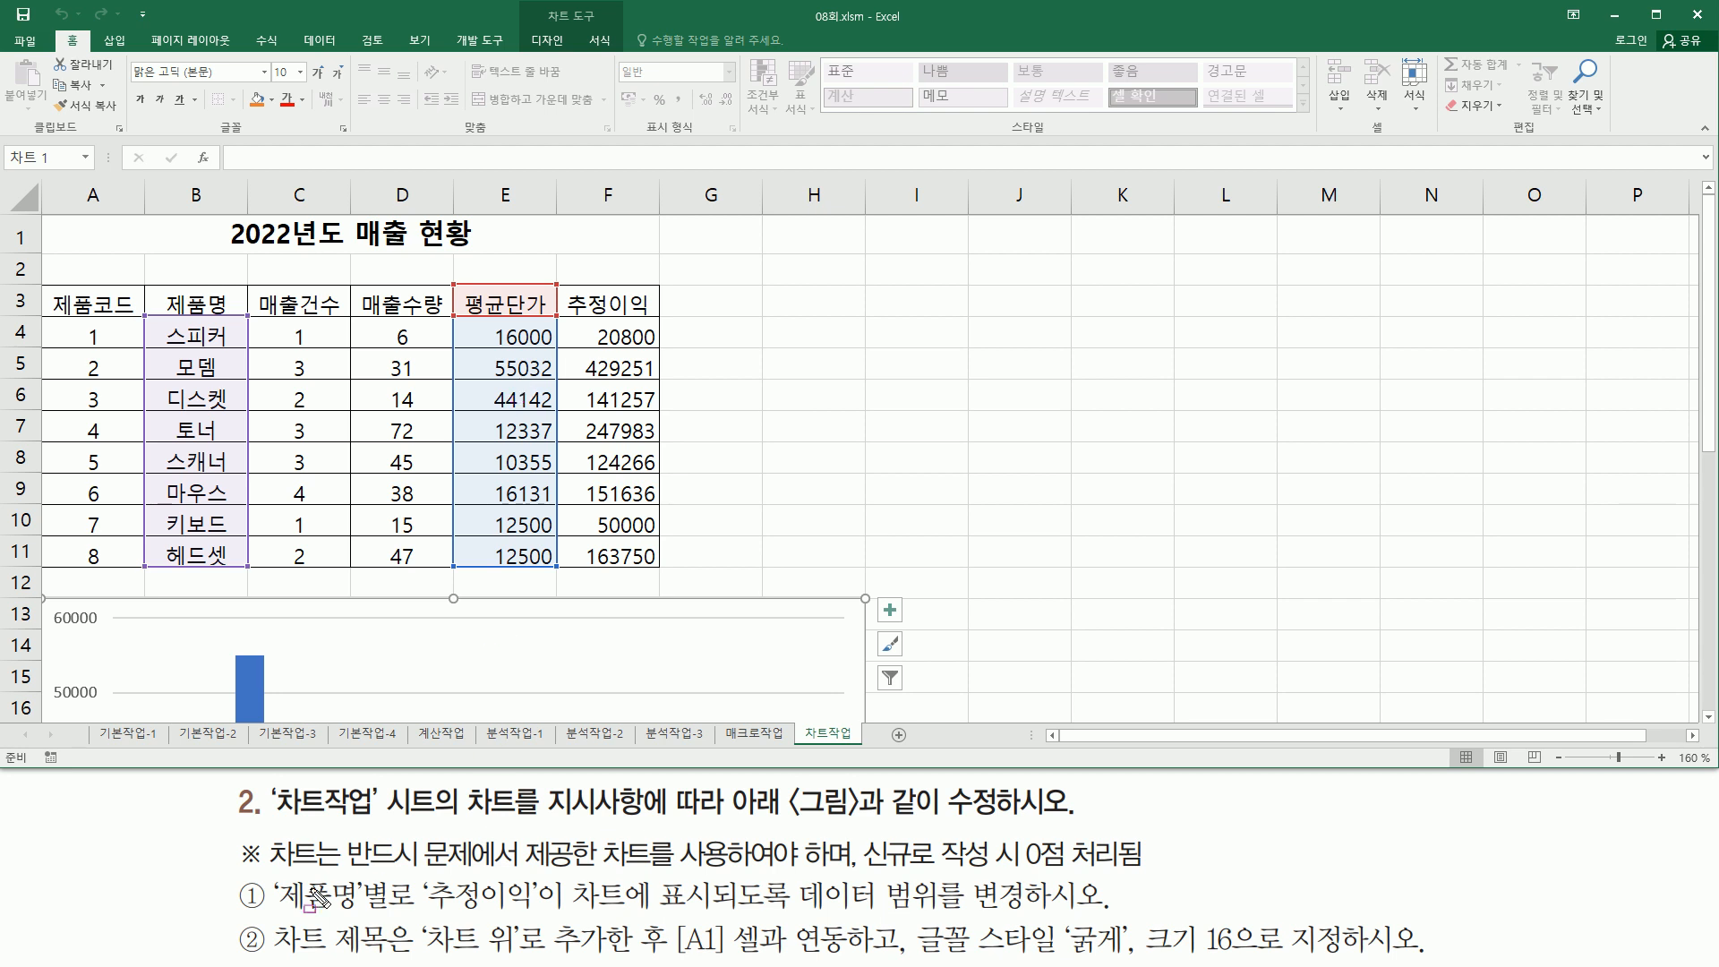
left_click_drag(285, 907, 545, 916)
left_click_drag(575, 297, 653, 564)
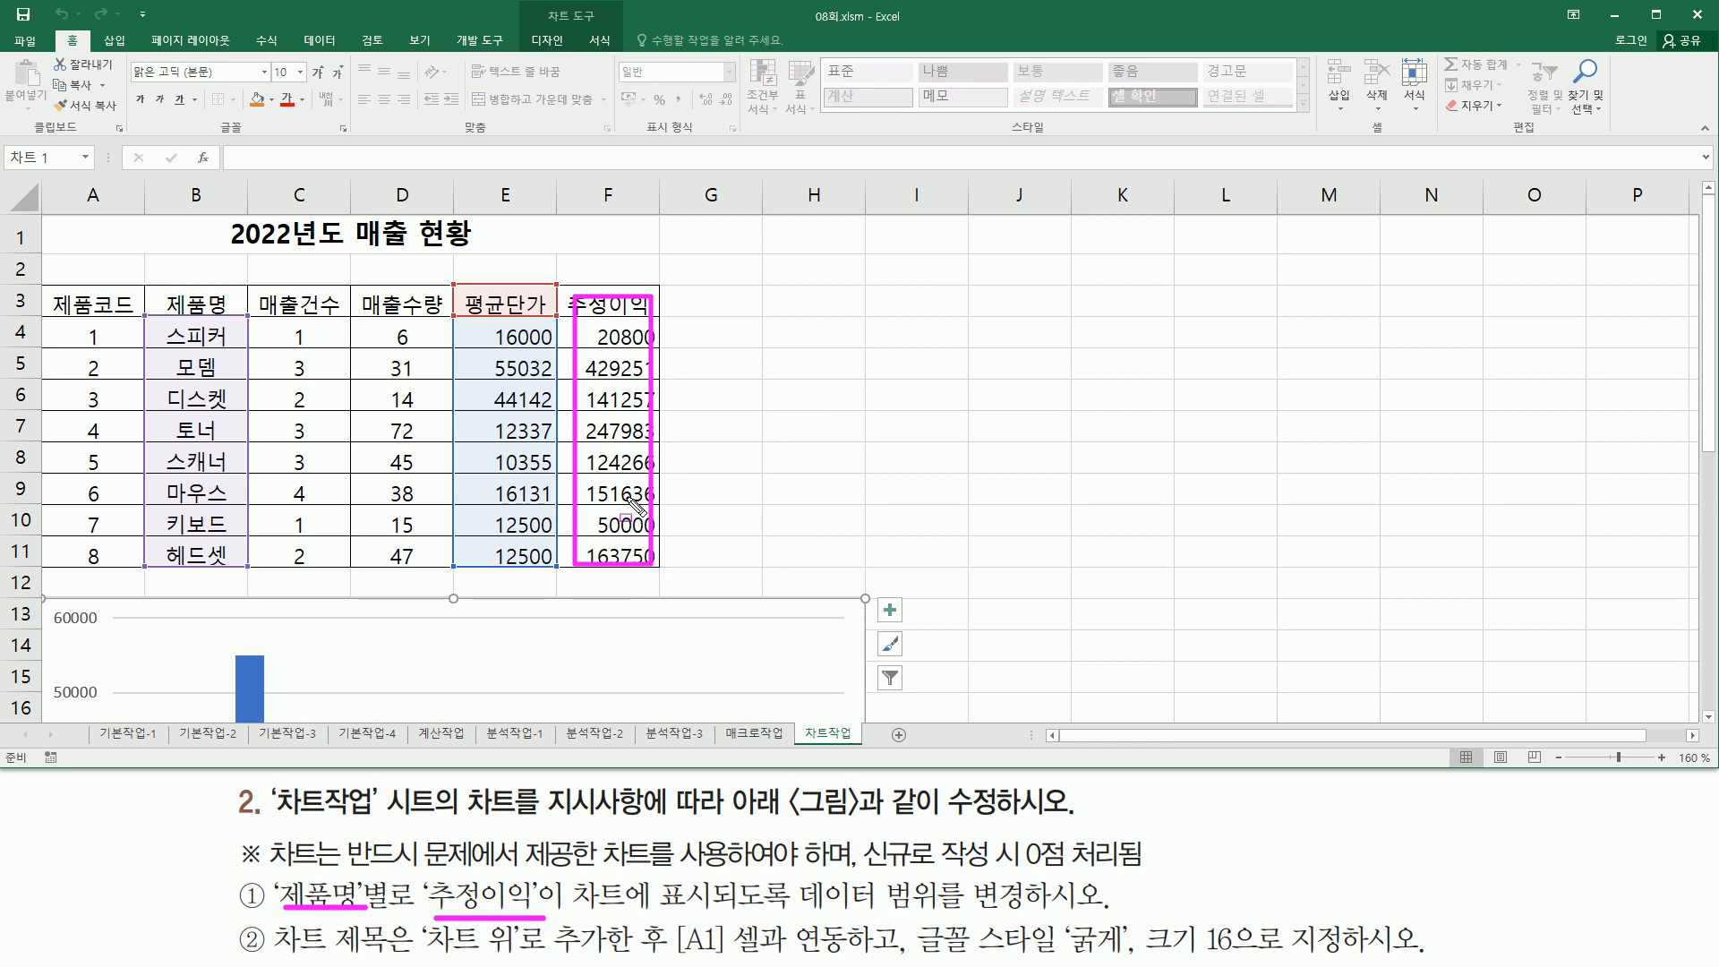
key("Escape")
- Select the chart and look over the chart design options
left_click(830, 611)
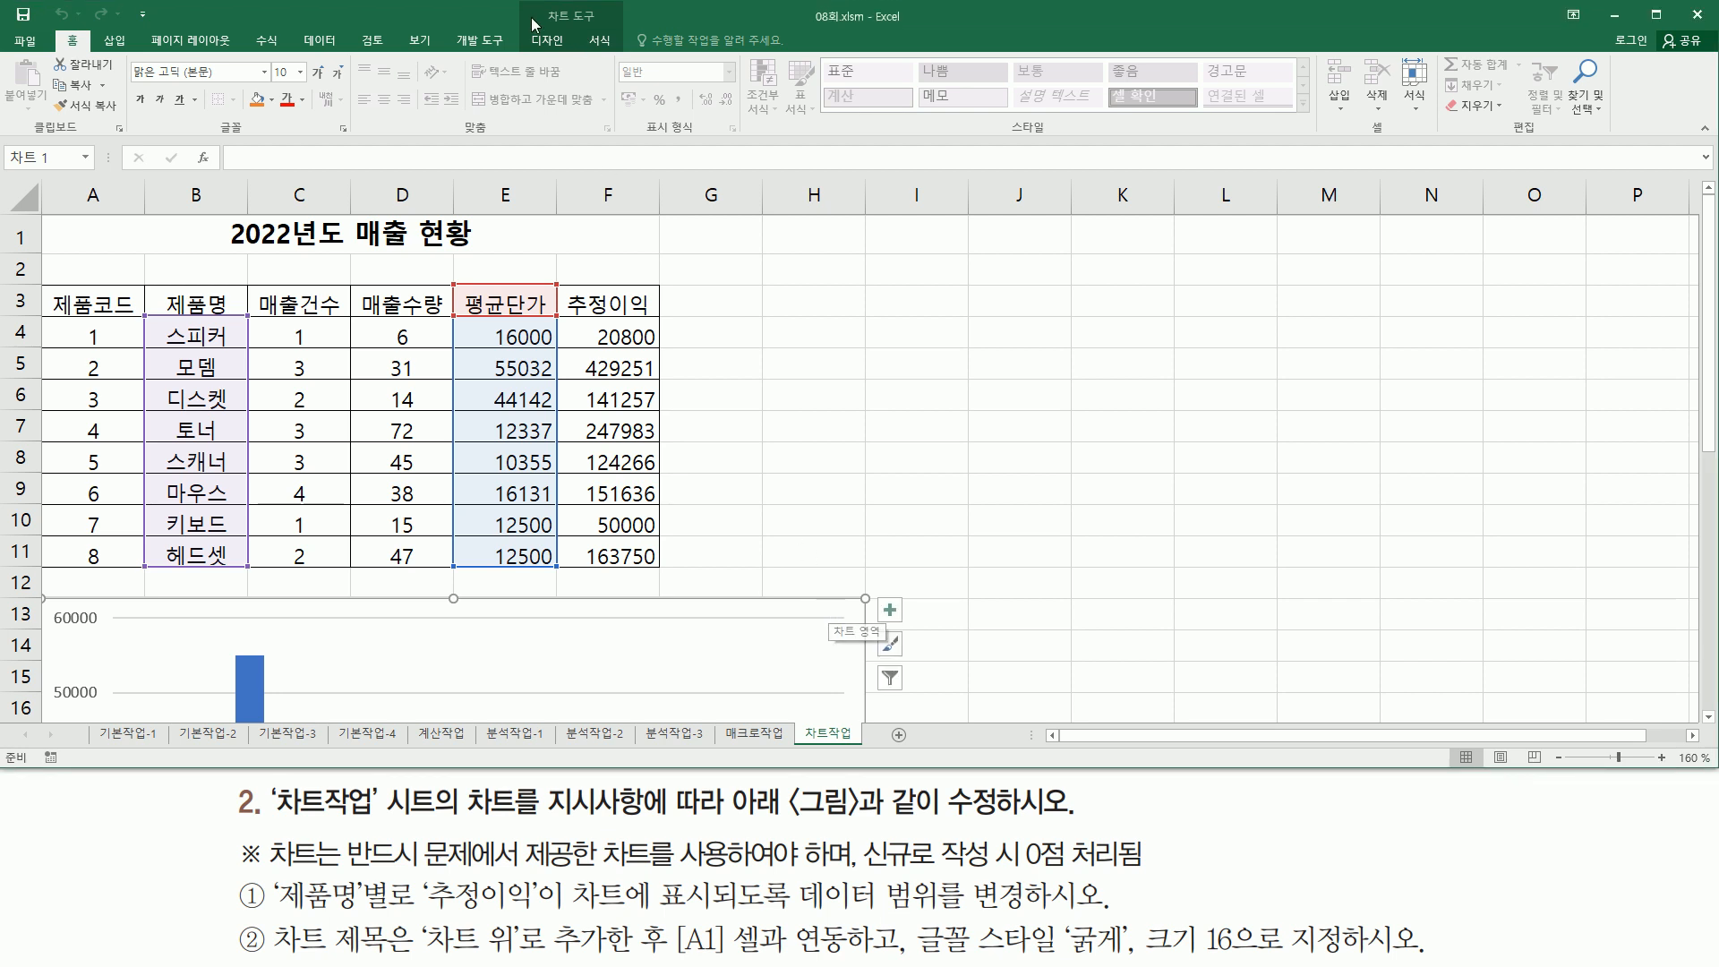
left_click_drag(535, 7, 608, 27)
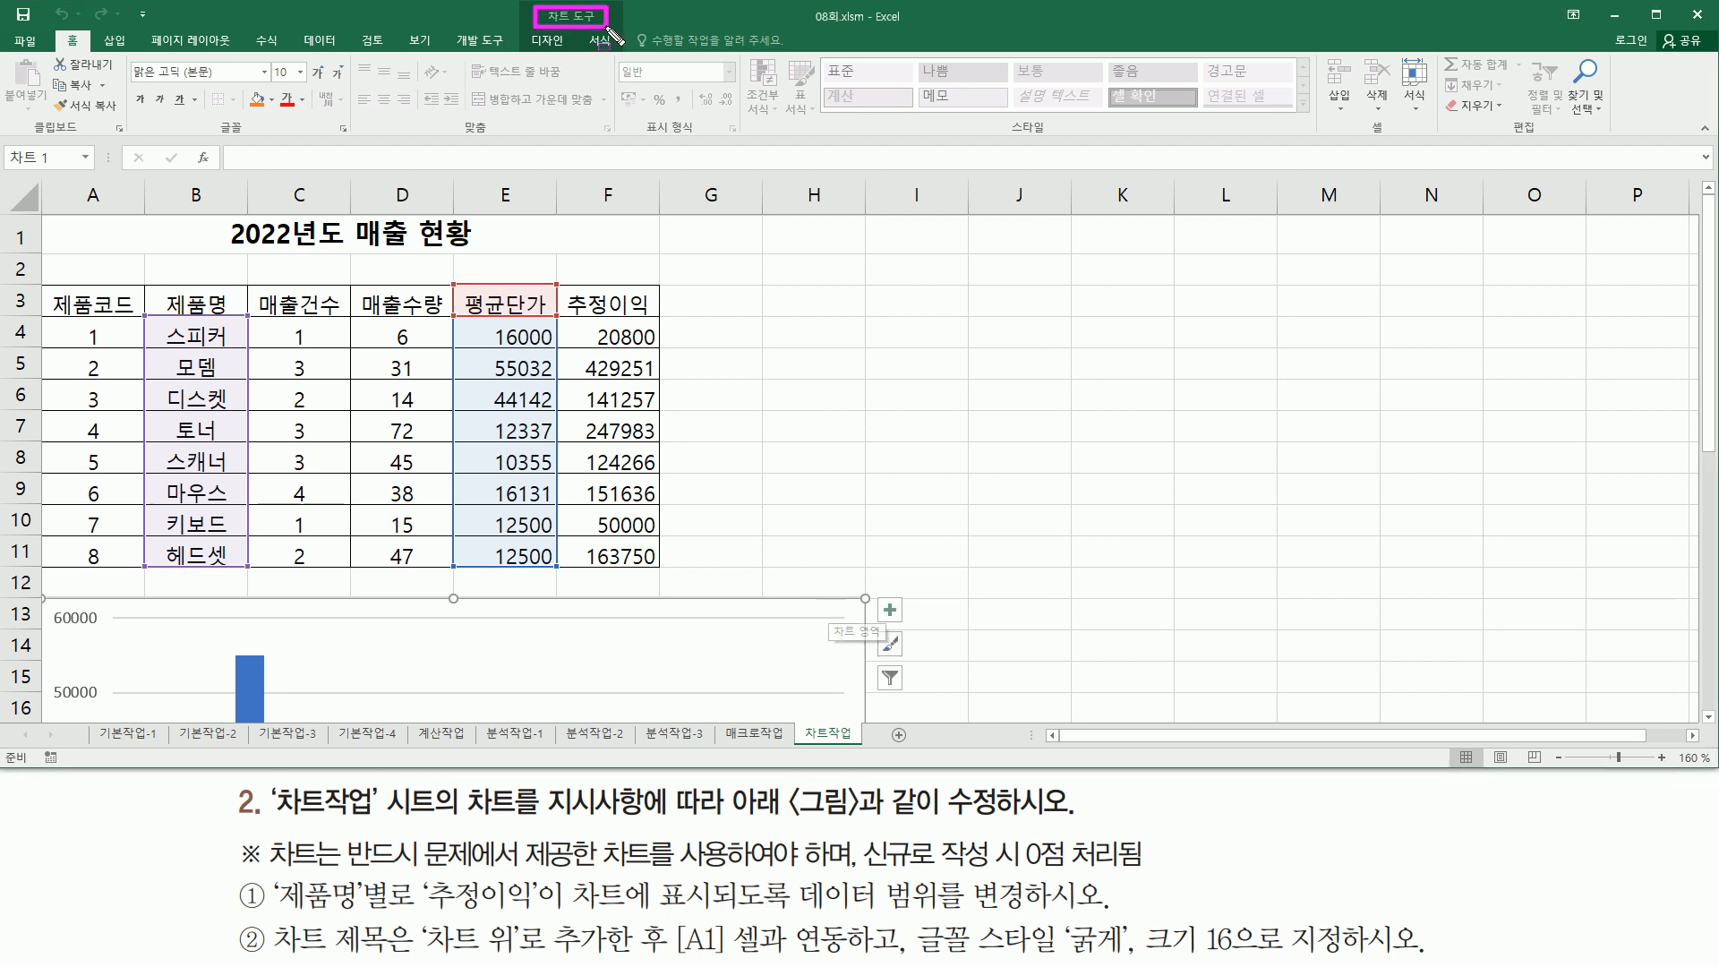
key("Escape")
left_click(548, 41)
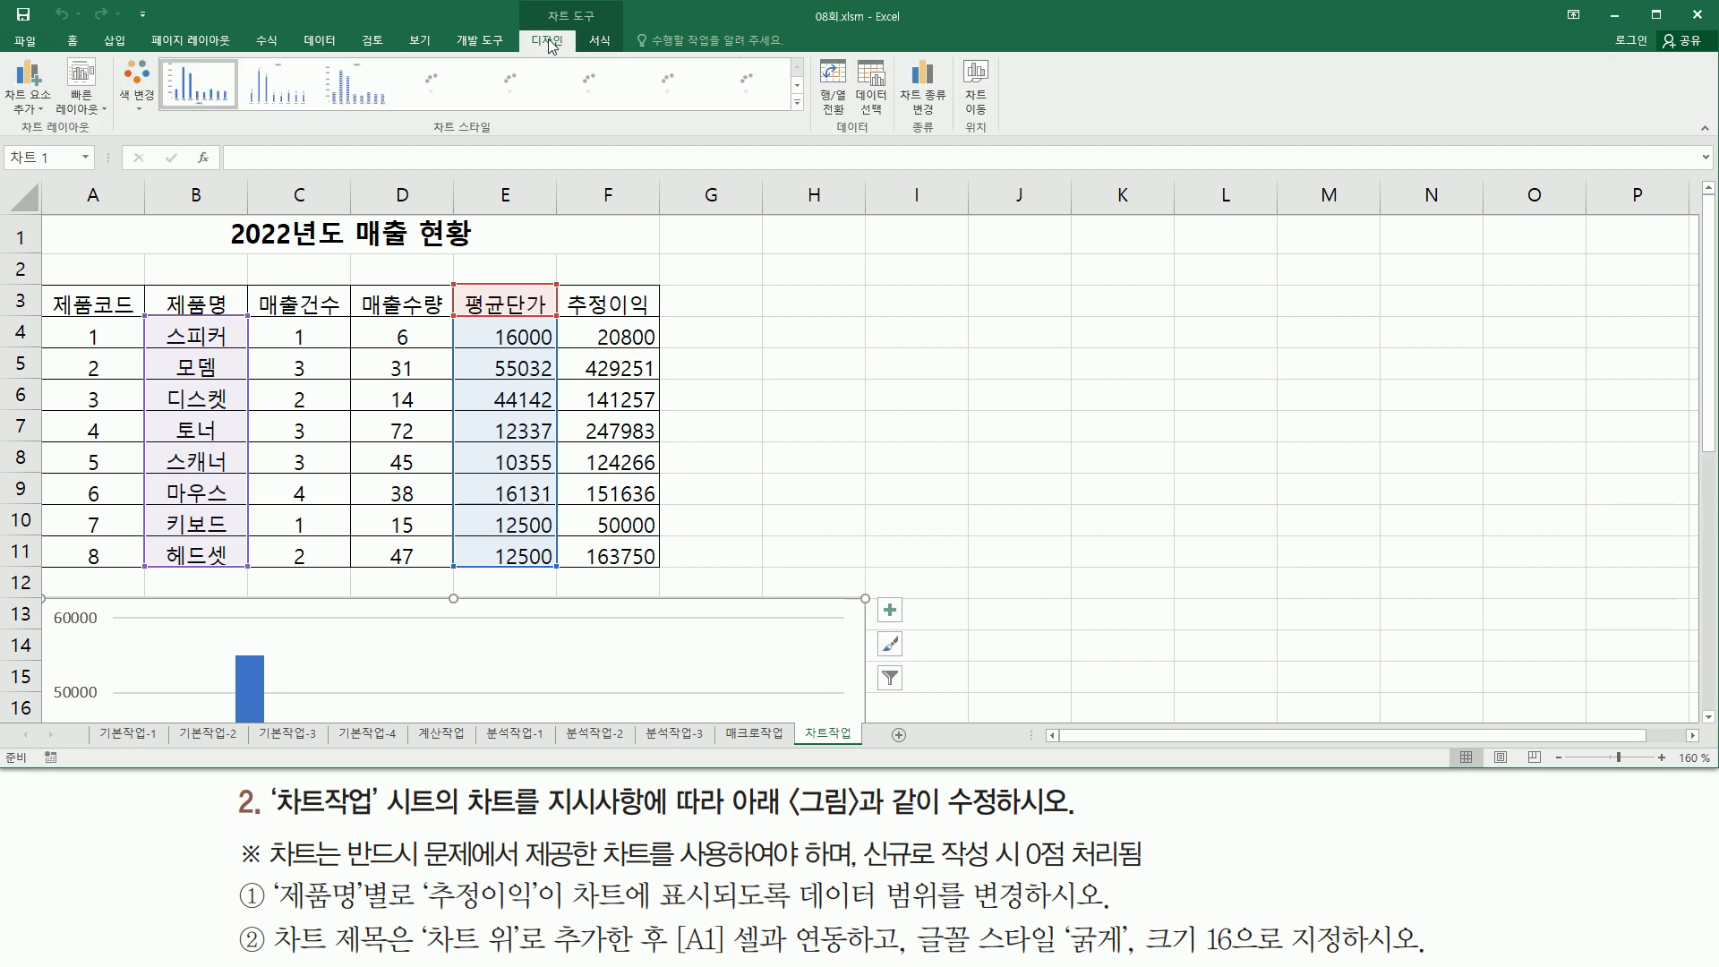
mouse_move(825, 143)
left_mouse_down()
mouse_move(887, 166)
mouse_move(877, 119)
left_mouse_up()
left_click_drag(849, 51, 891, 115)
key("Escape")
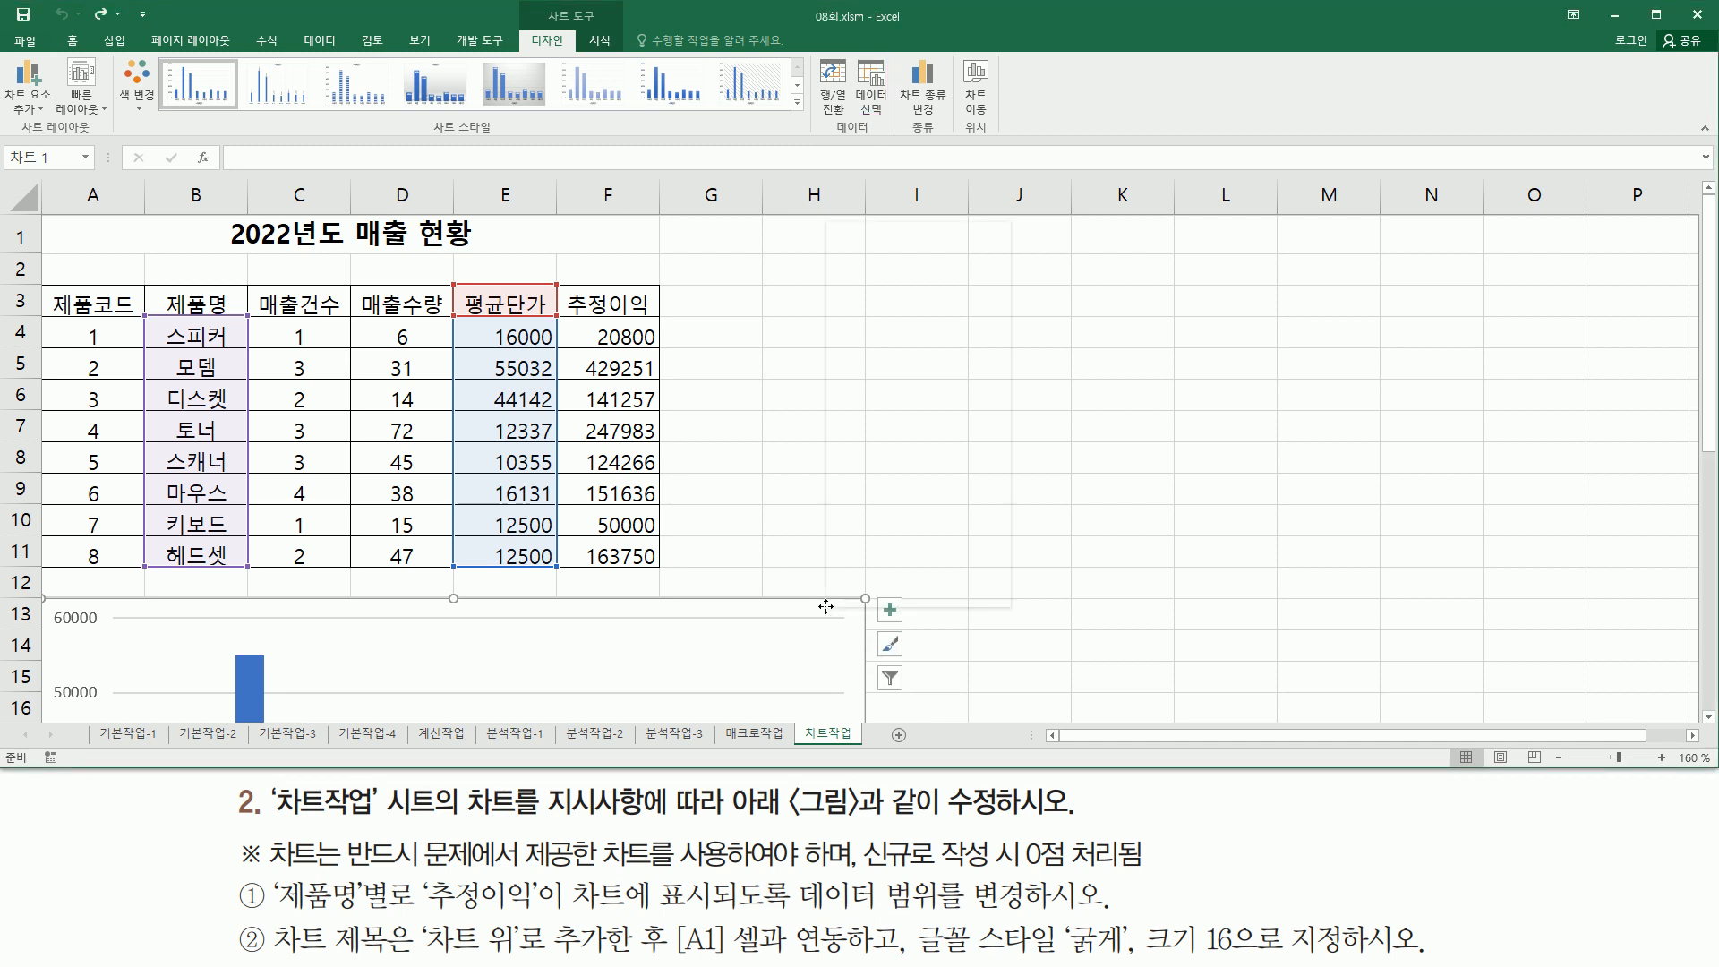
- Change the chart's data source range to the 제품명 cells B3:B11 and the 추정이익 cells F3:F11
right_click(826, 612)
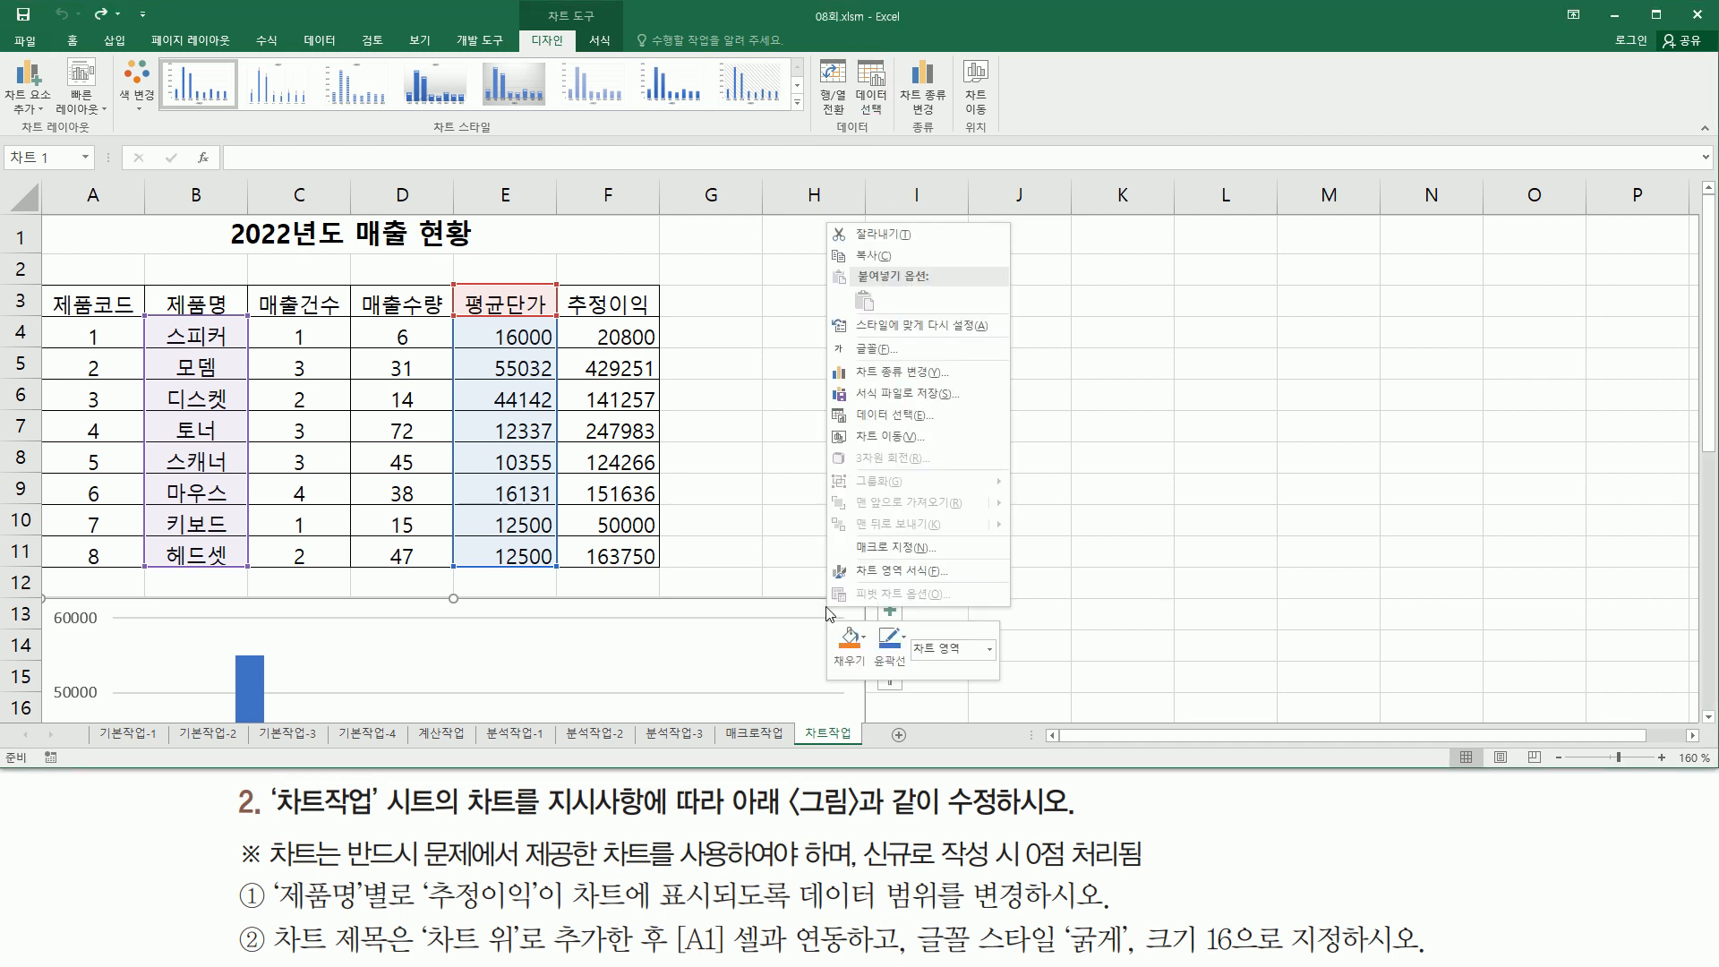
left_click(886, 416)
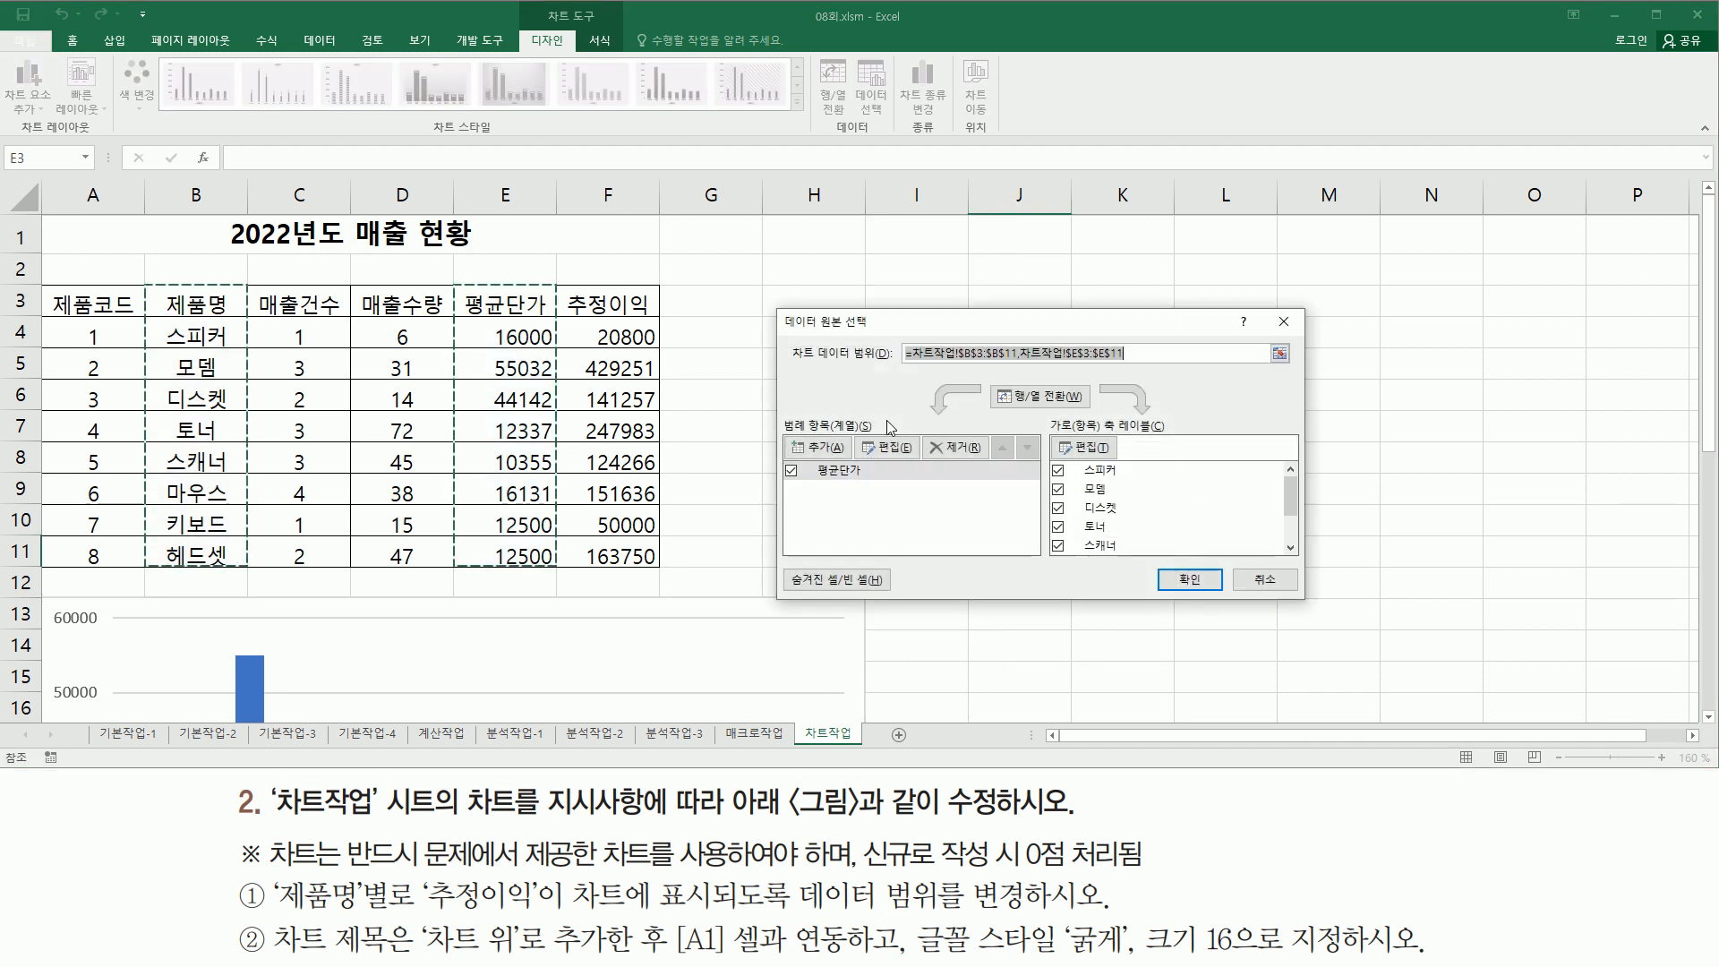
mouse_move(770, 302)
left_mouse_down()
mouse_move(1280, 617)
mouse_move(1325, 613)
left_mouse_up()
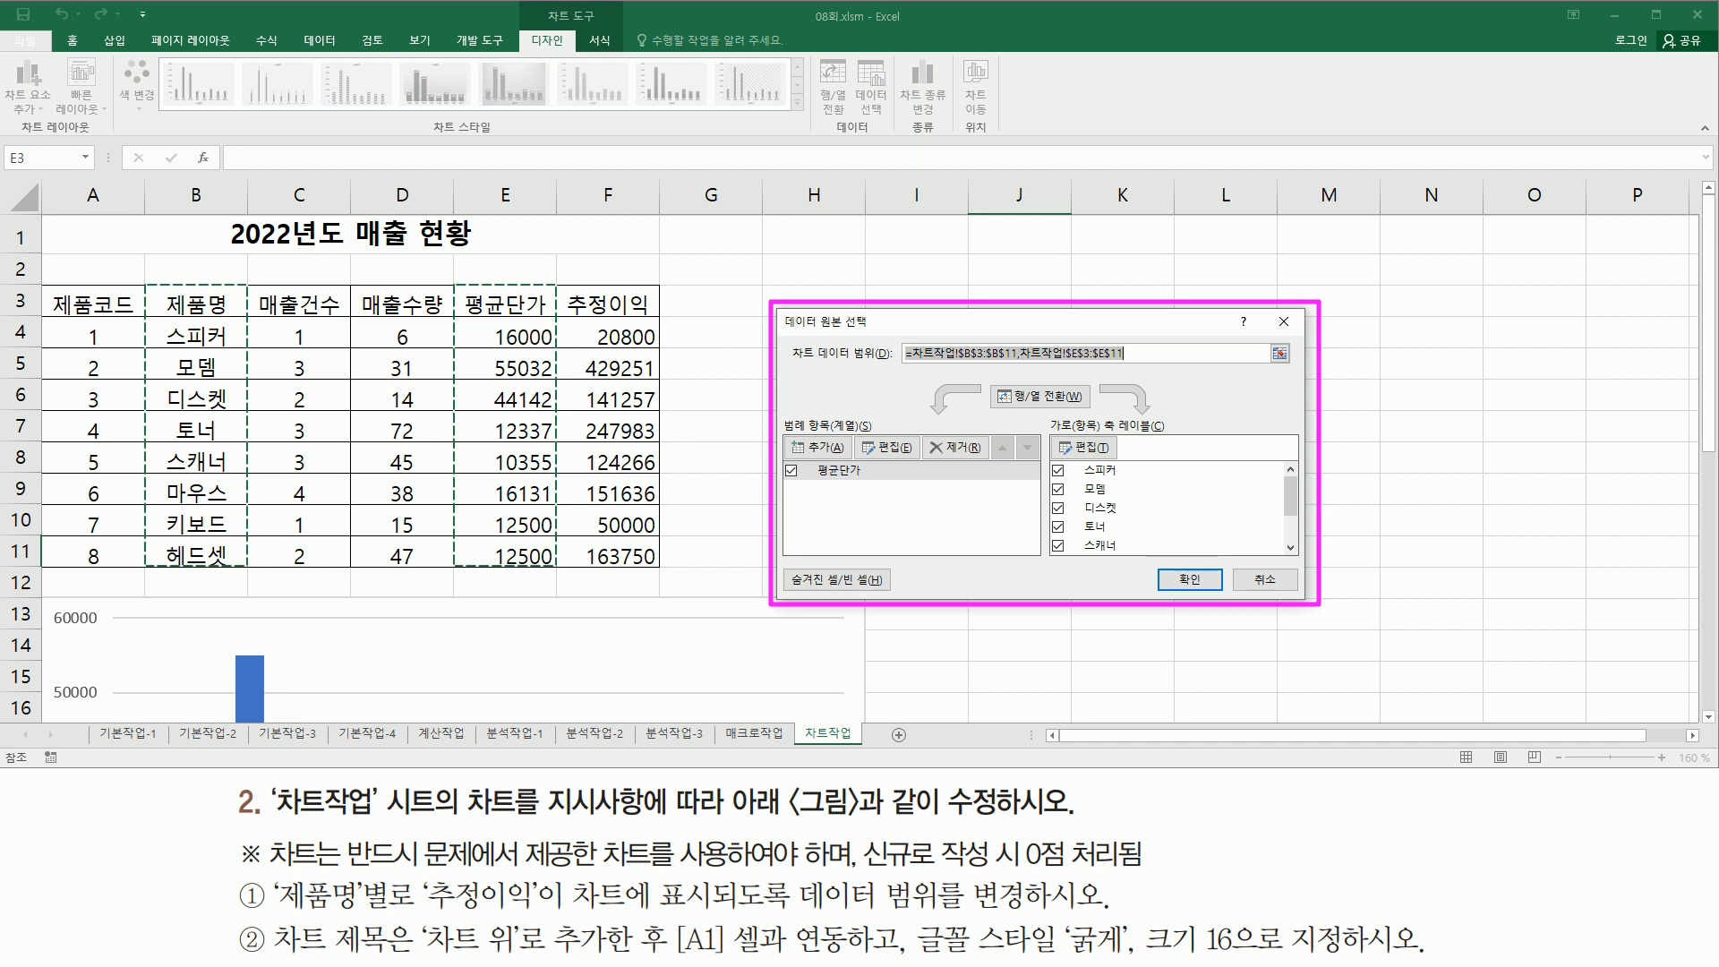
left_click_drag(794, 365, 1128, 363)
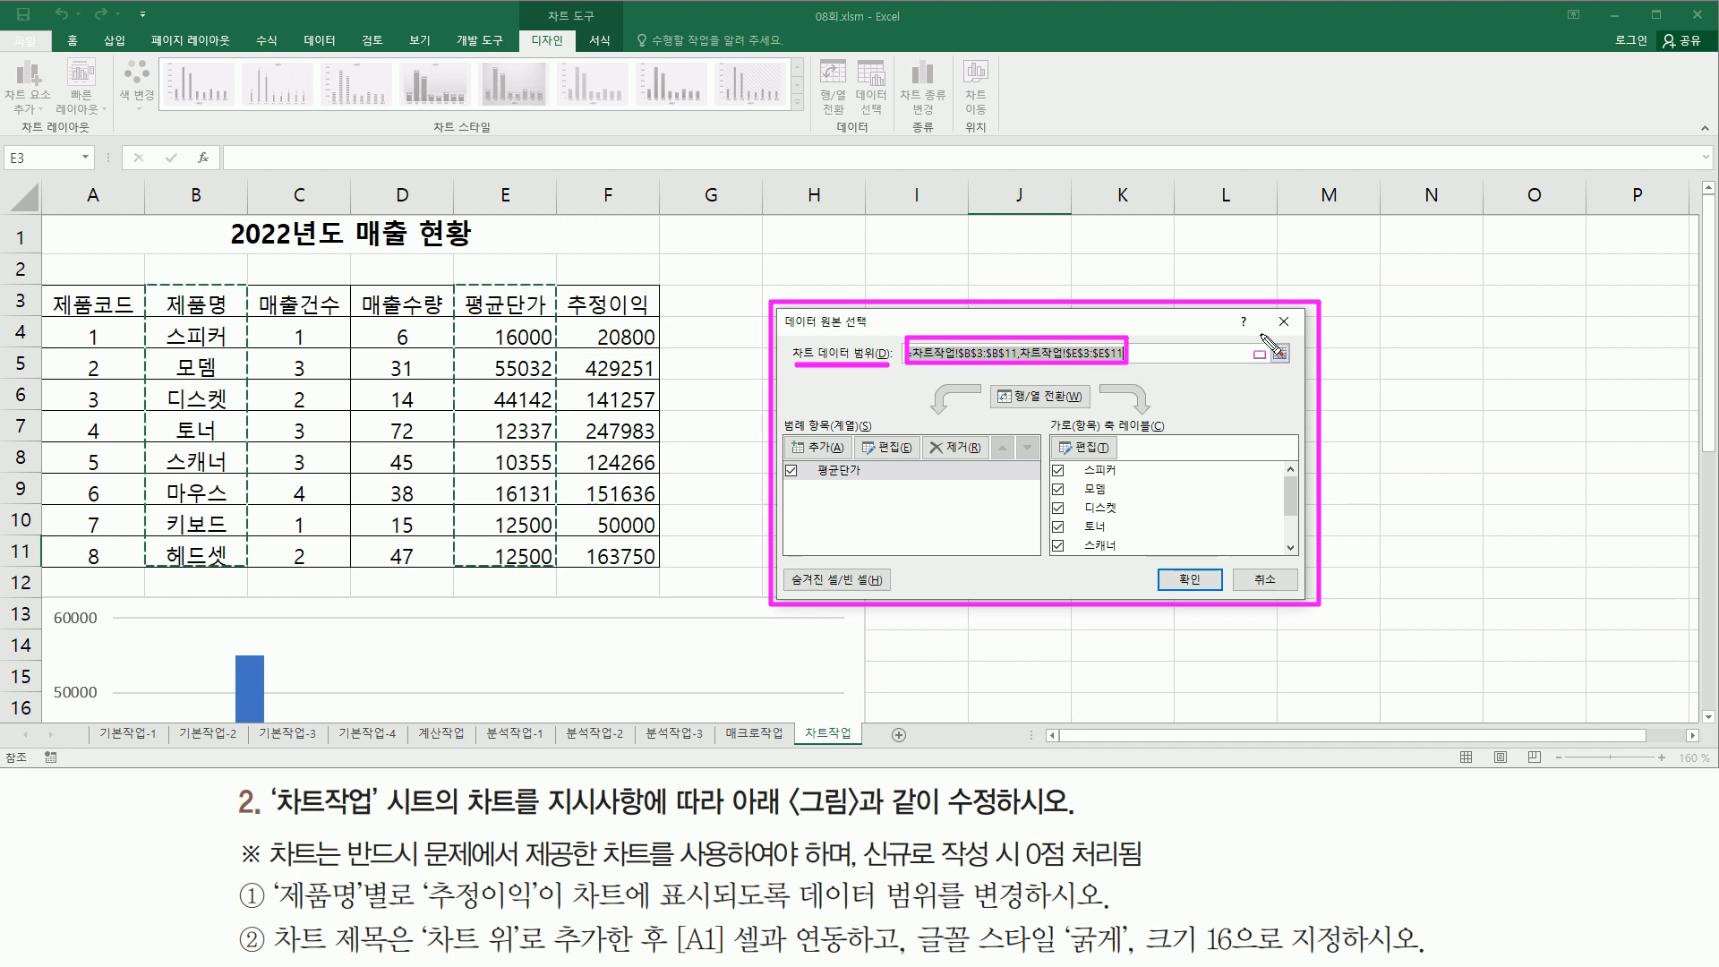
key("Escape")
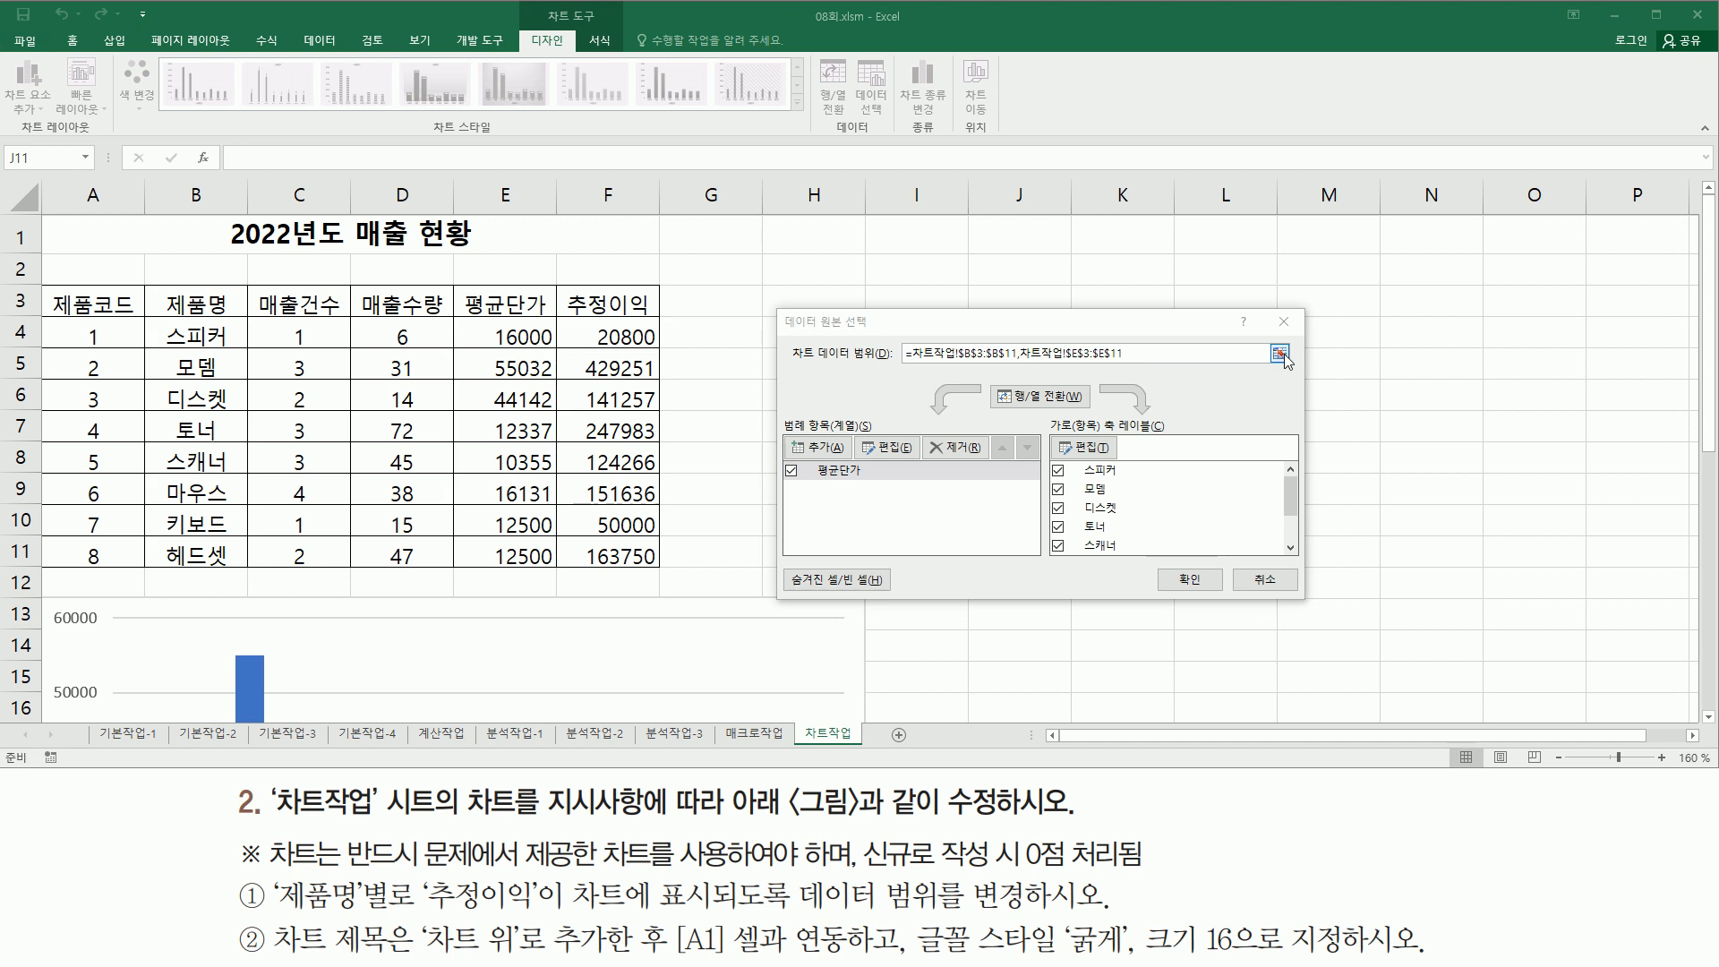
left_click(1282, 353)
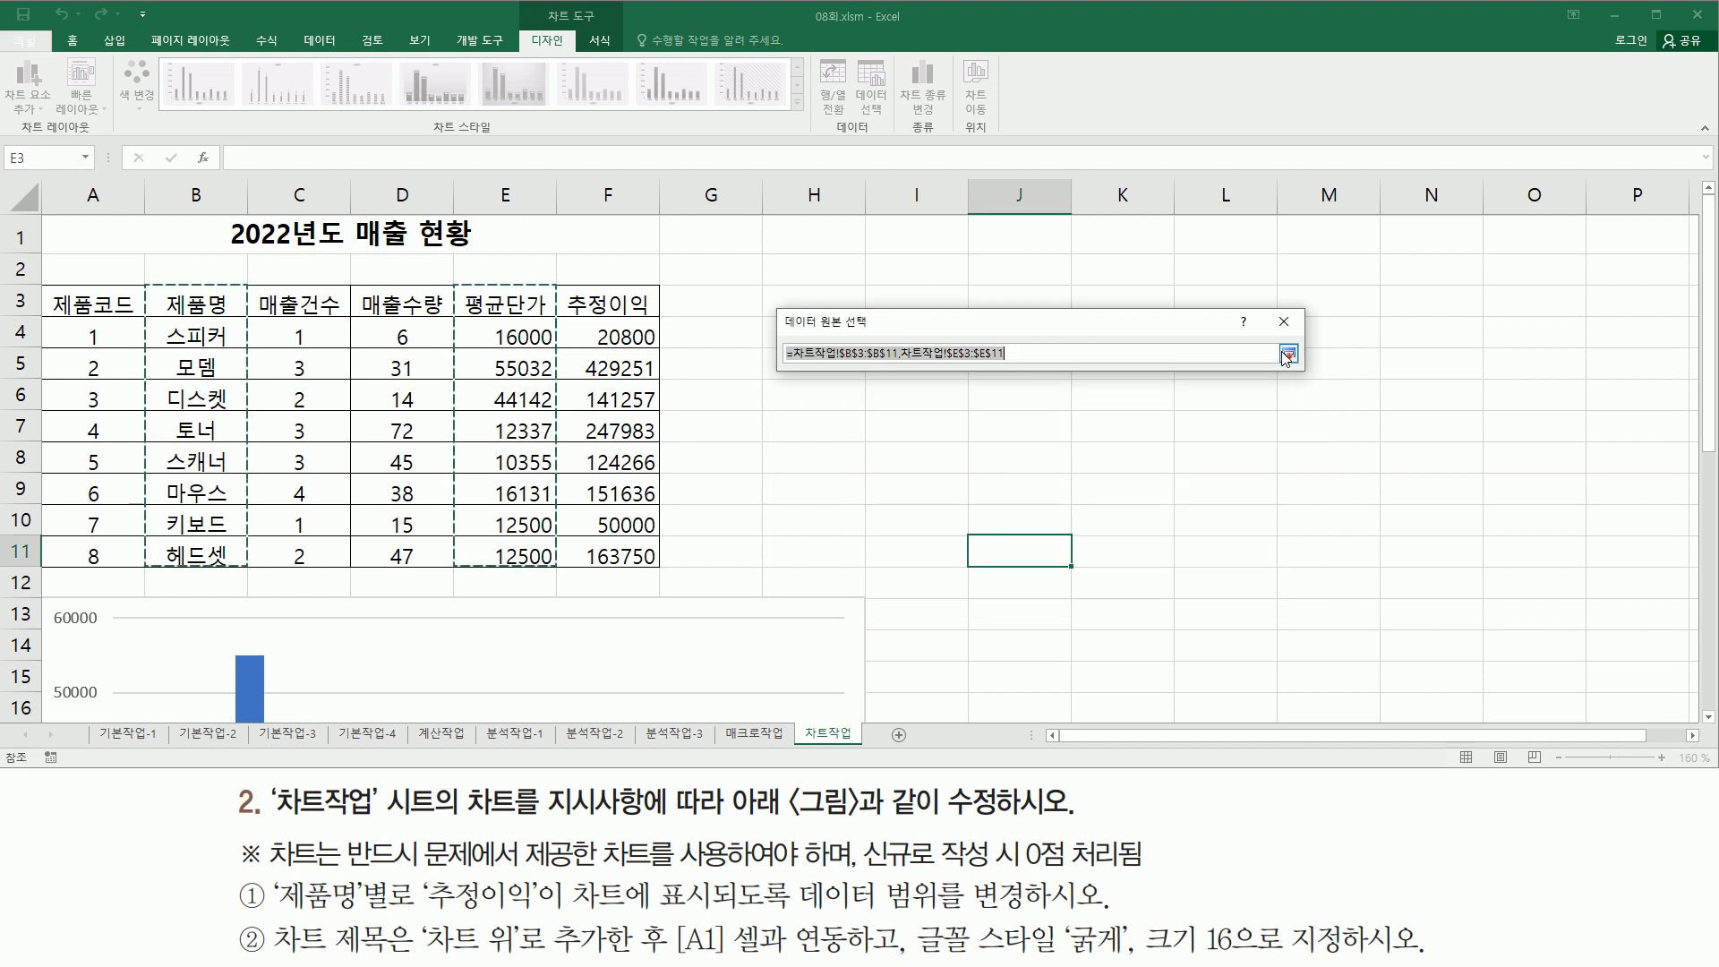
left_click_drag(194, 304, 213, 548)
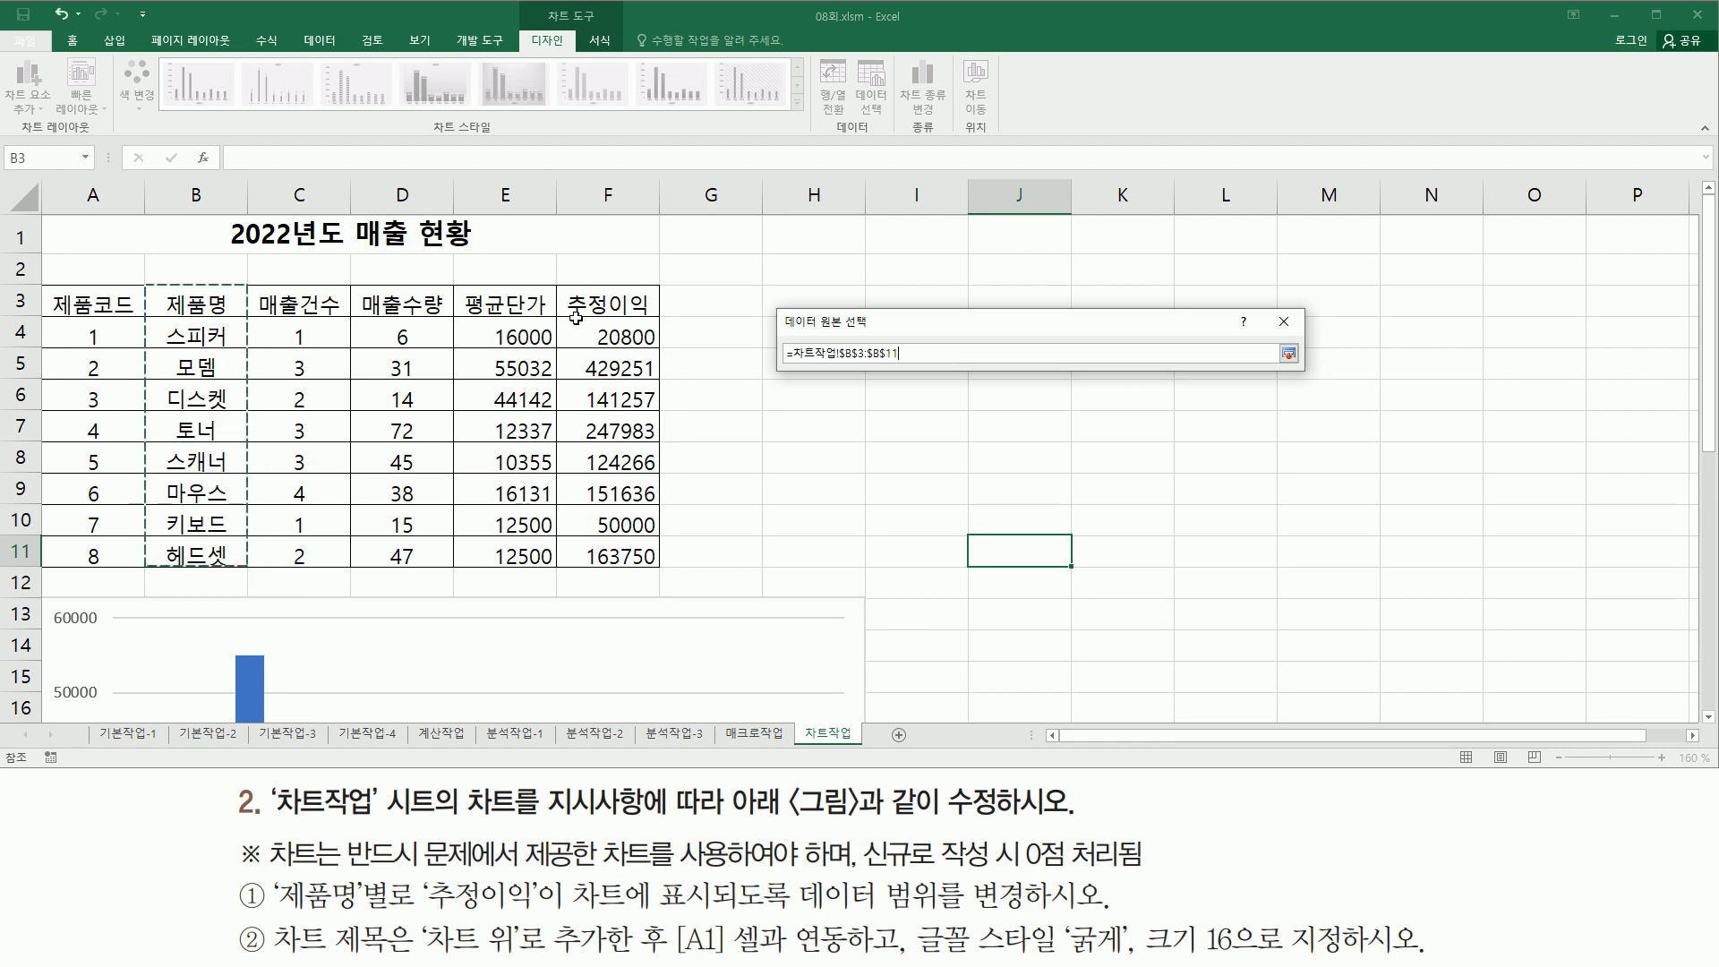
left_click_drag(601, 301, 615, 554)
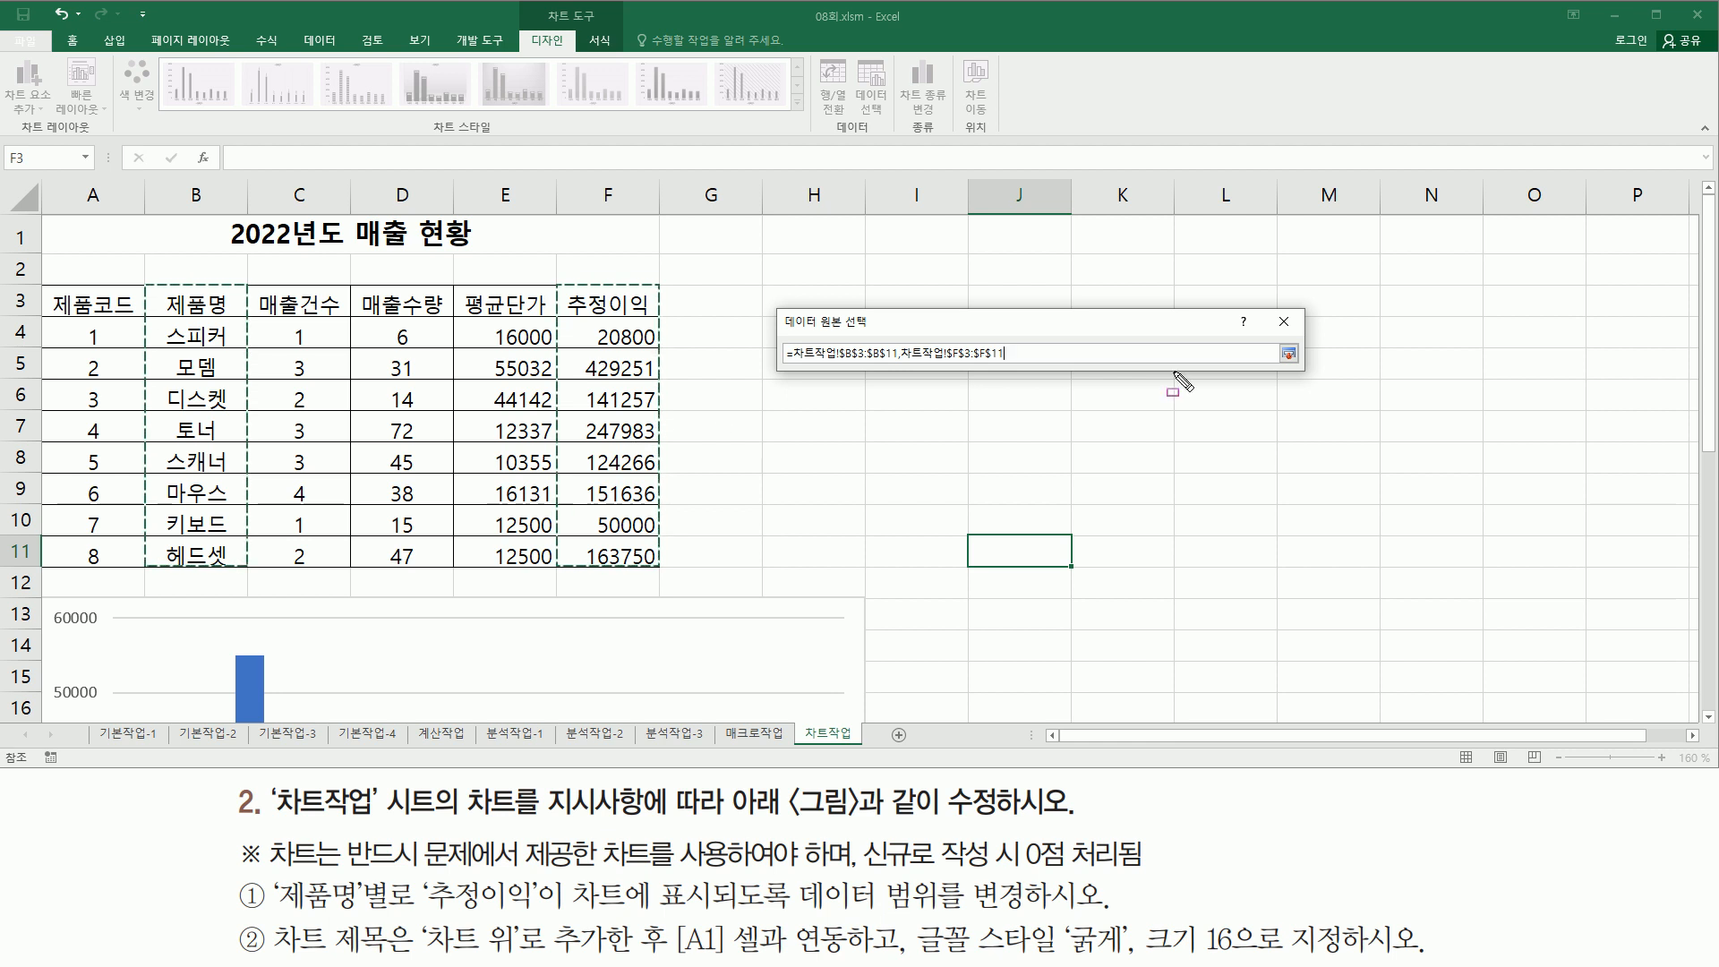
left_click(1288, 354)
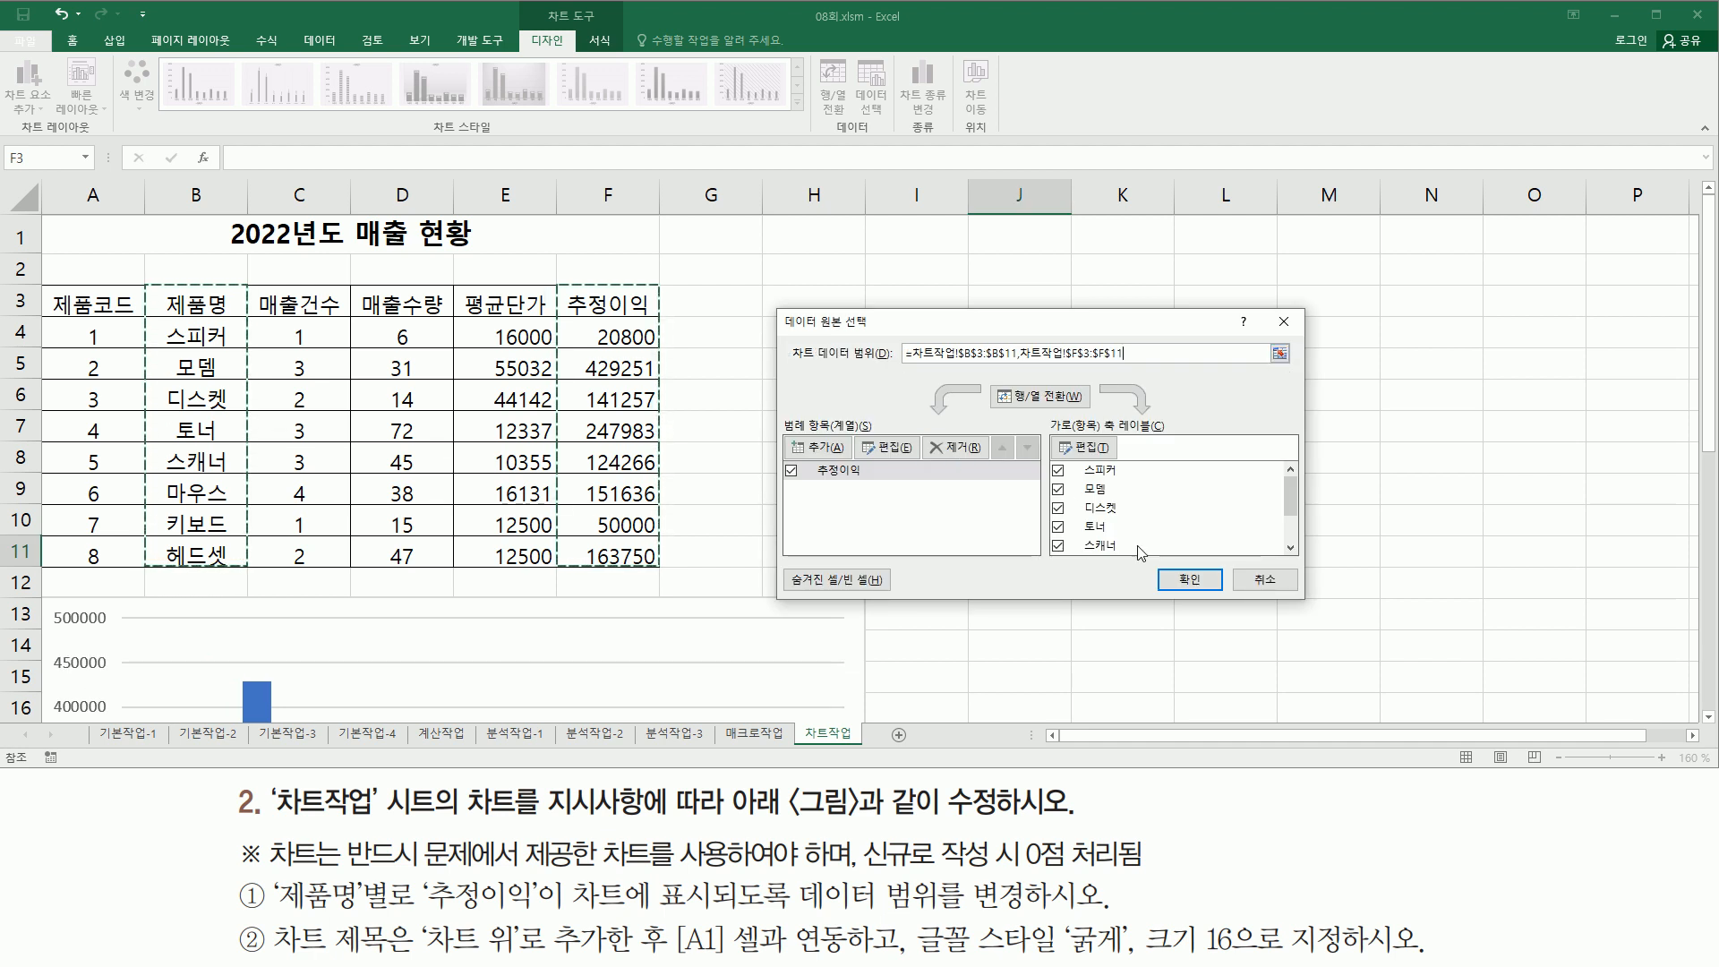
left_click(1184, 582)
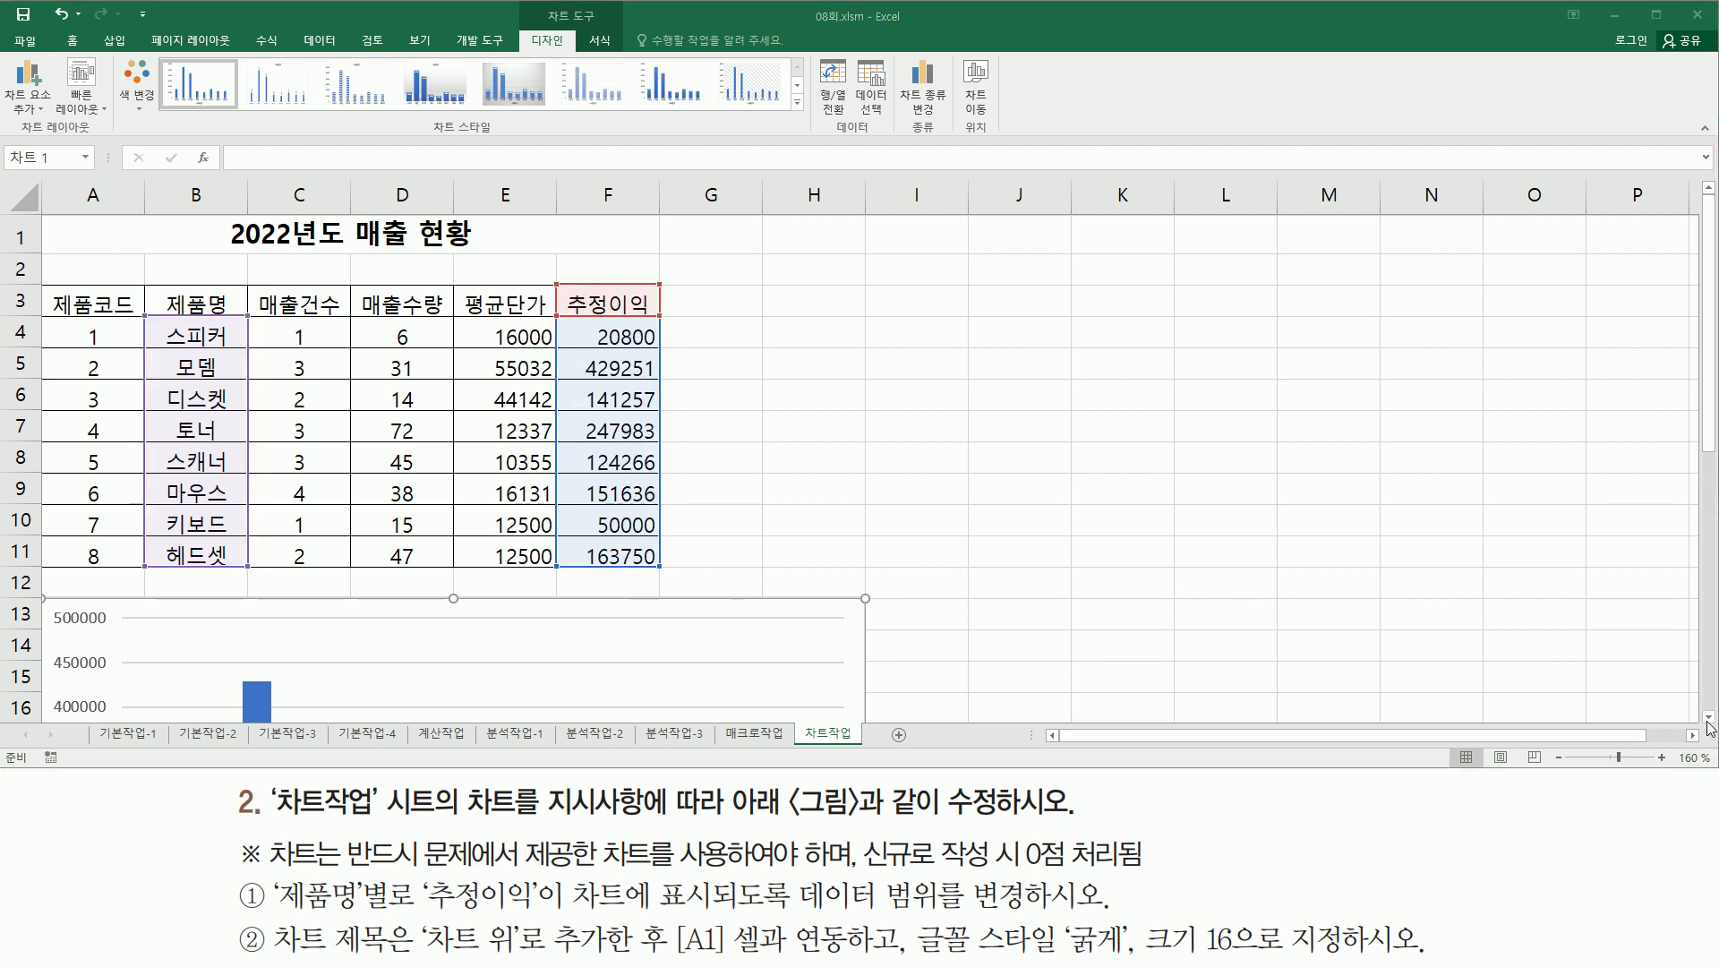
- Examine the updated chart's category labels and legend, and the chart title instruction
scroll(1709, 725, "down", 5)
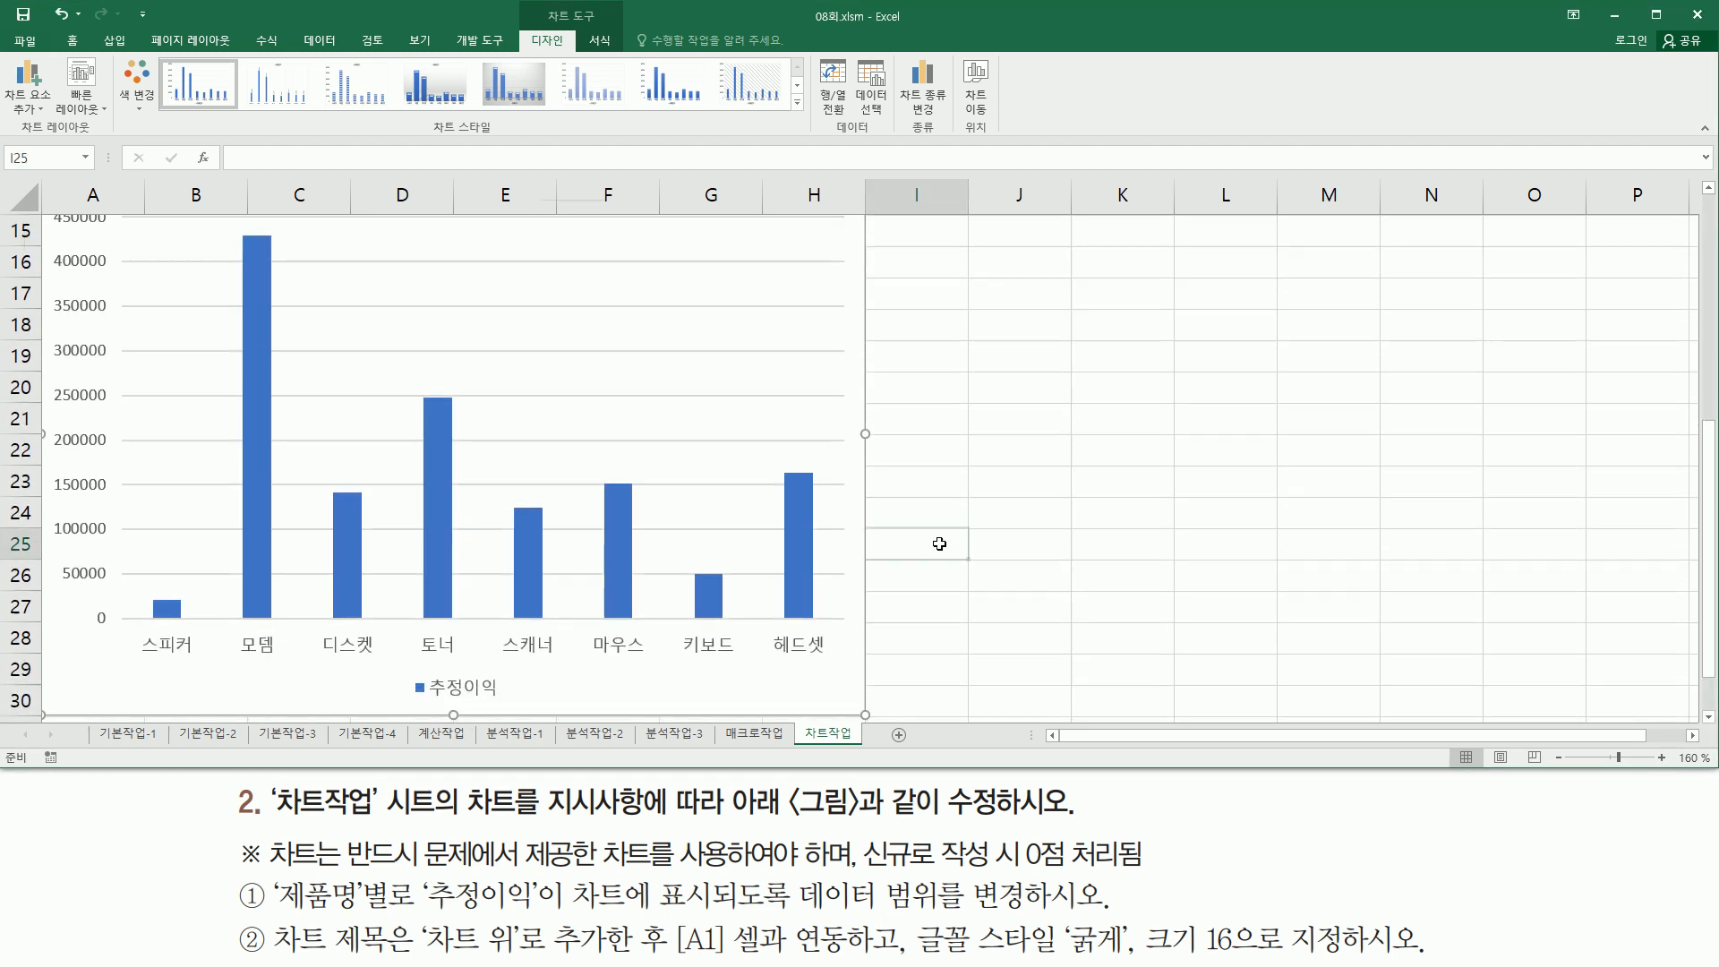
left_click(939, 543)
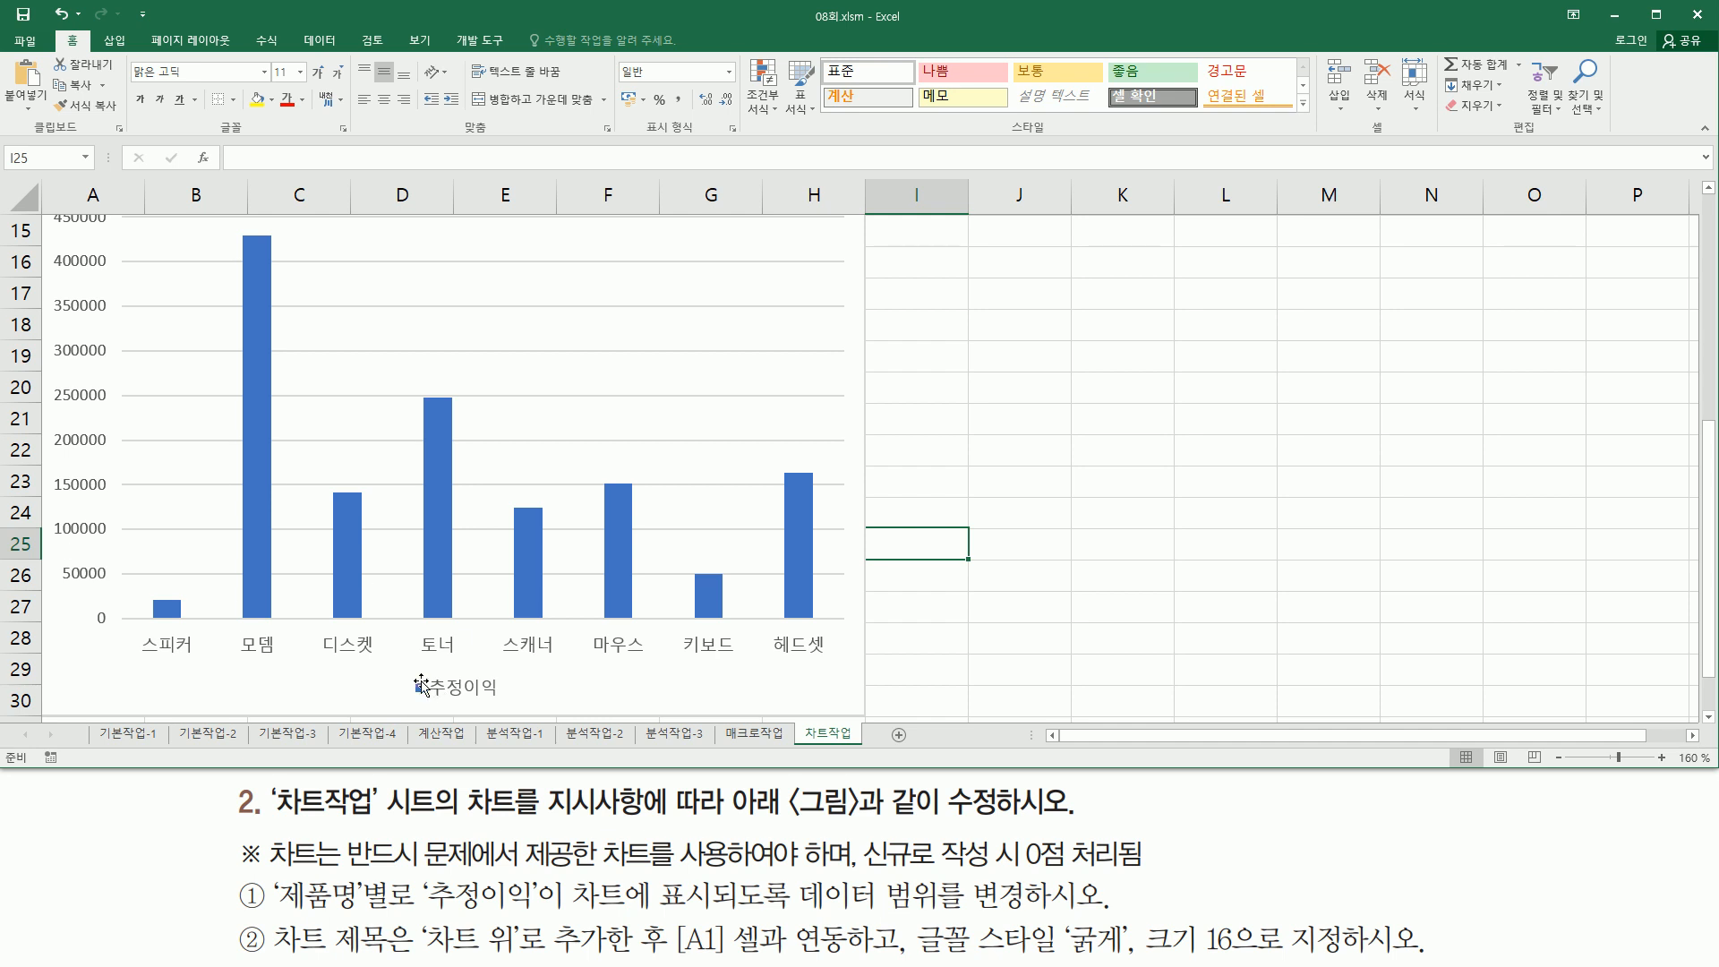
left_click_drag(404, 670, 524, 704)
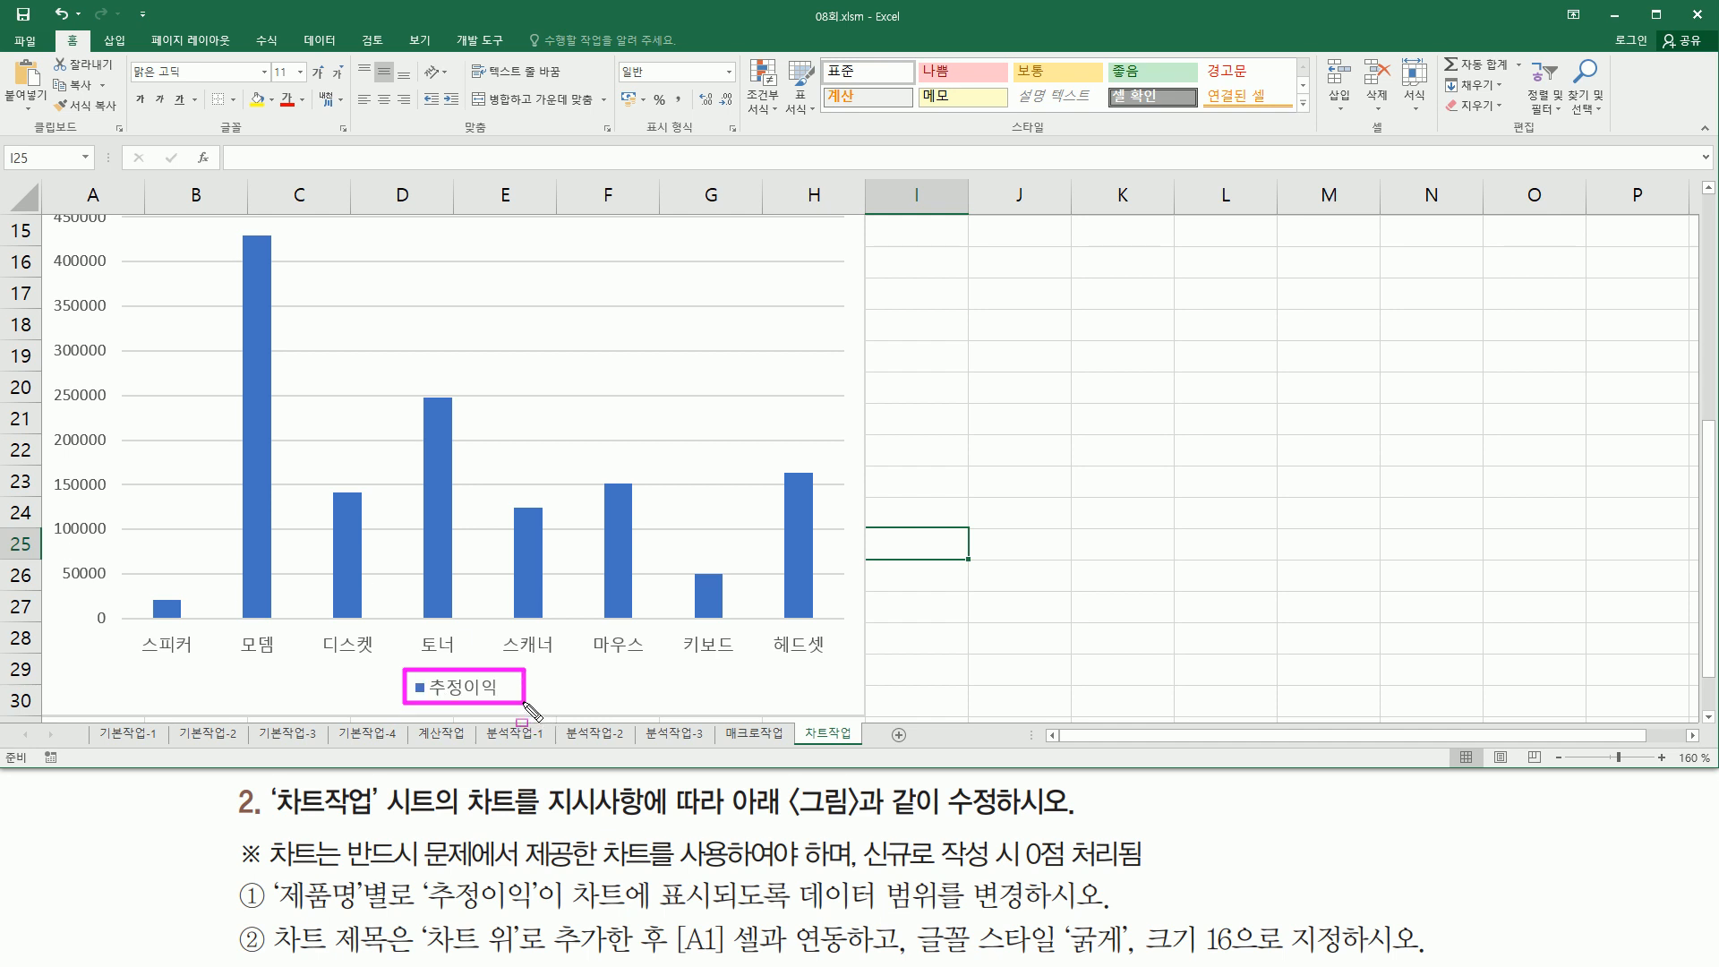
mouse_move(120, 624)
left_mouse_down()
mouse_move(264, 664)
mouse_move(897, 664)
mouse_move(838, 665)
left_mouse_up()
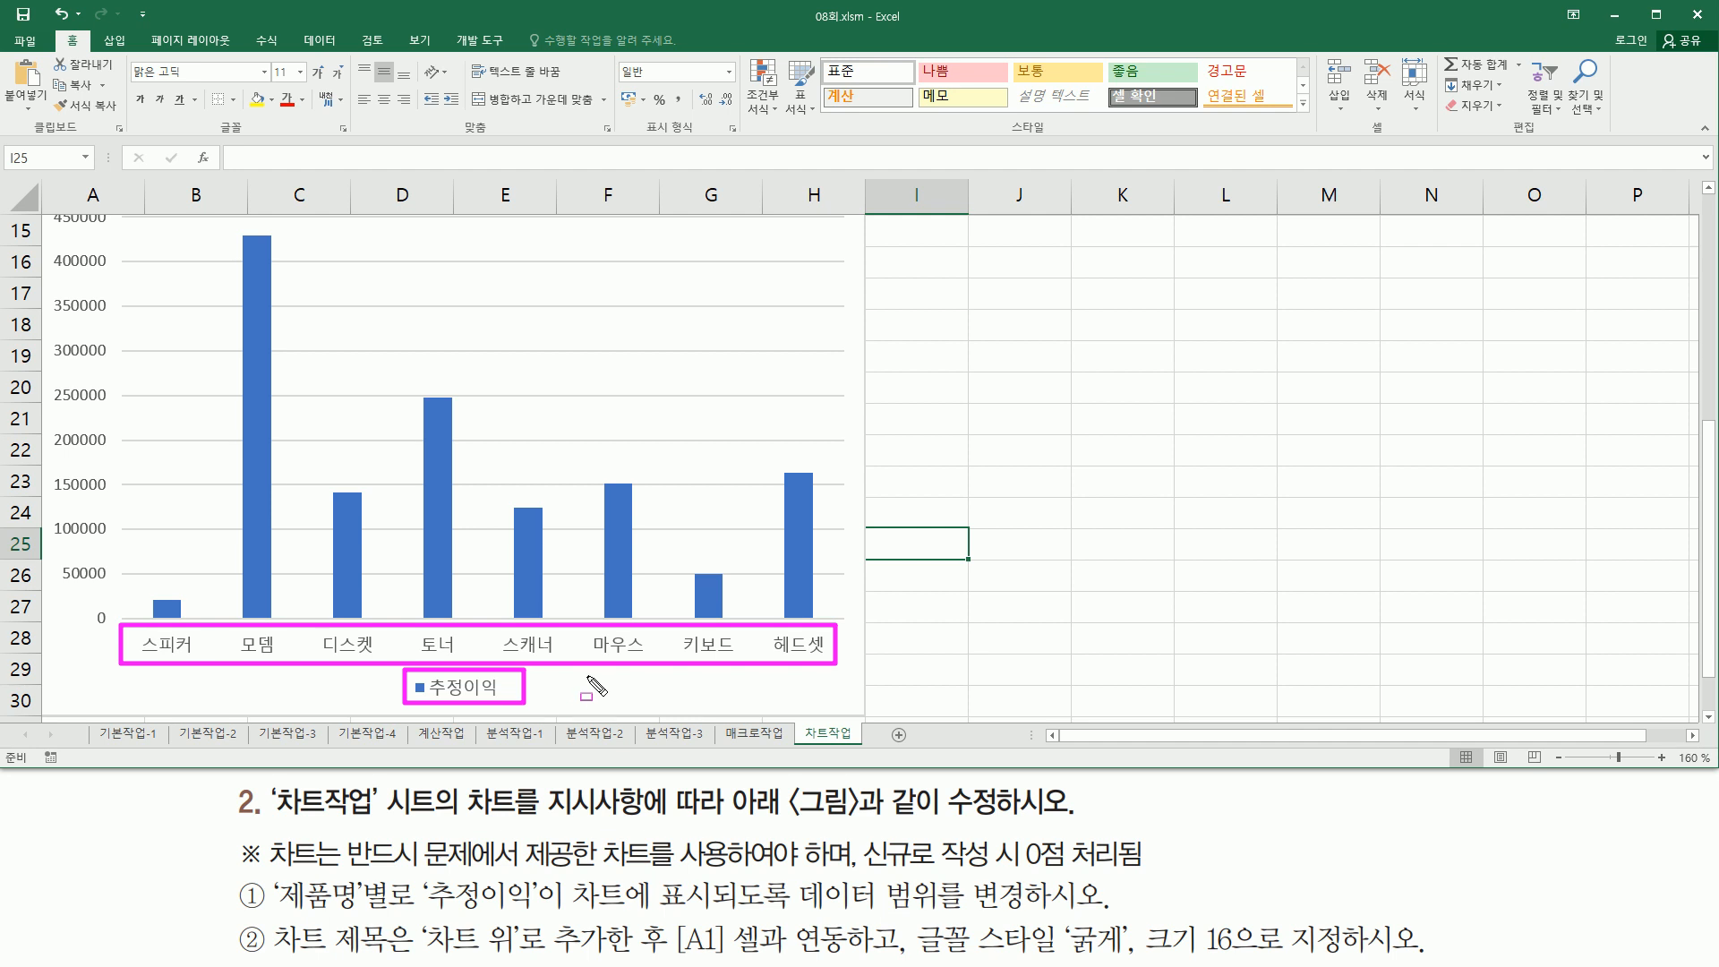
key("Escape")
mouse_move(276, 917)
left_mouse_down()
mouse_move(336, 956)
mouse_move(411, 960)
left_mouse_up()
key("Escape")
scroll(1711, 197, "up", 4)
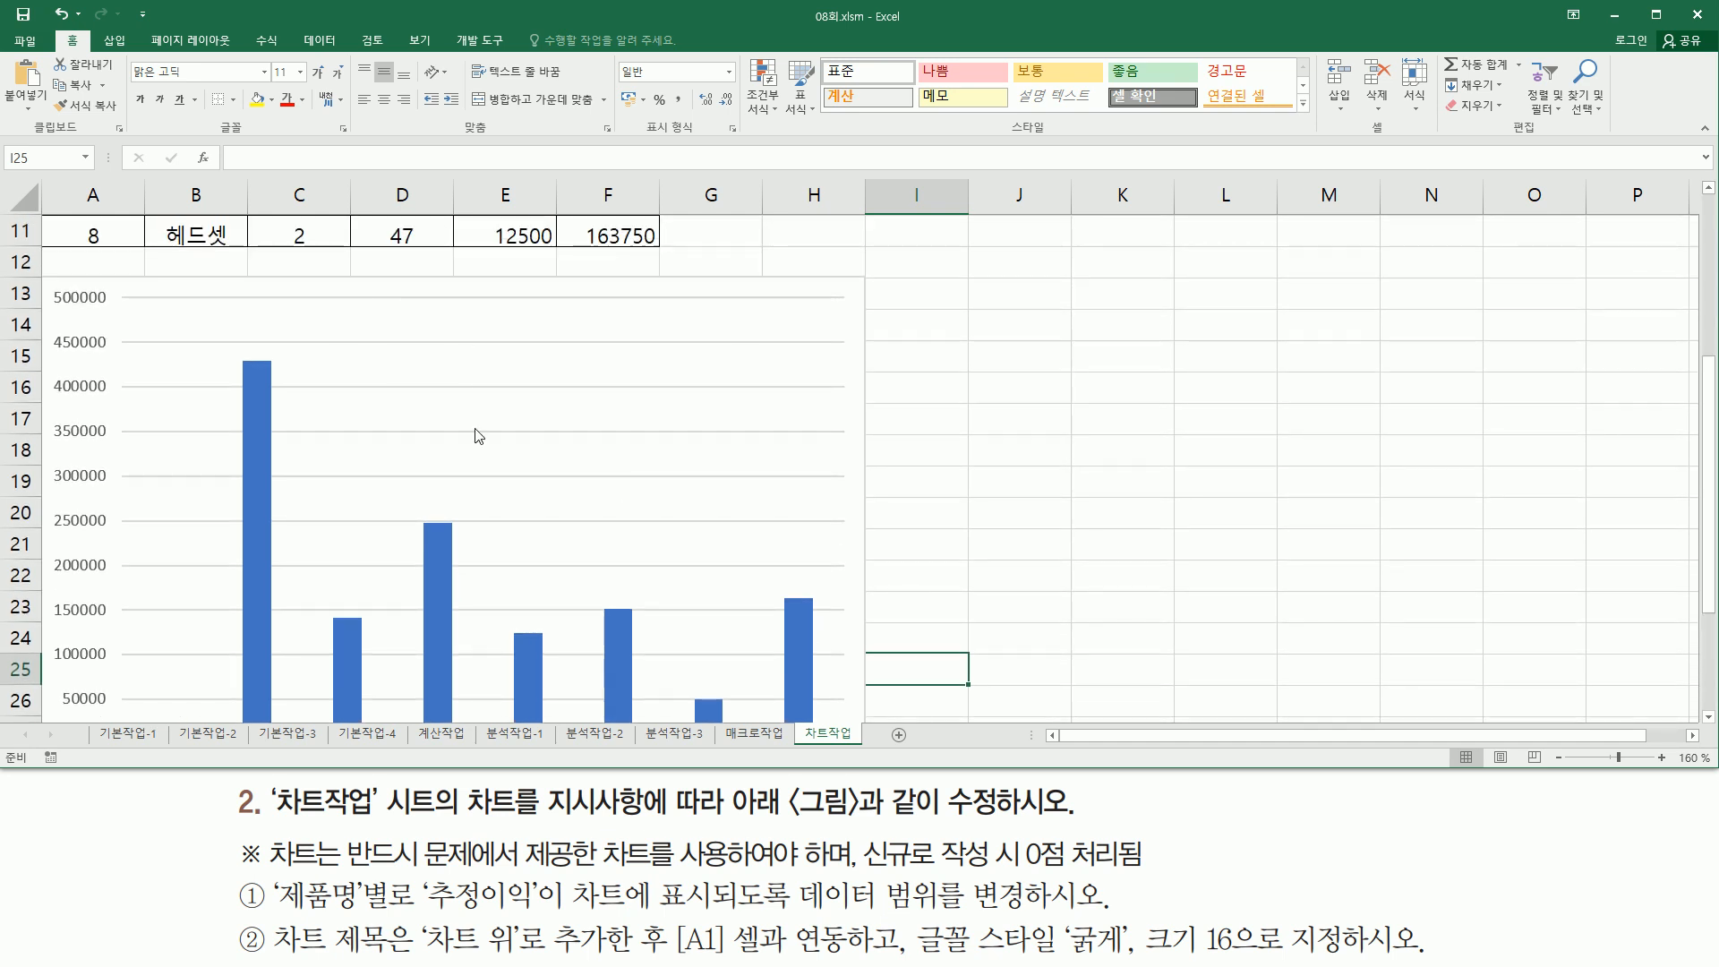
key("ctrl+2")
mouse_move(413, 911)
left_mouse_down()
mouse_move(537, 953)
mouse_move(842, 956)
left_mouse_up()
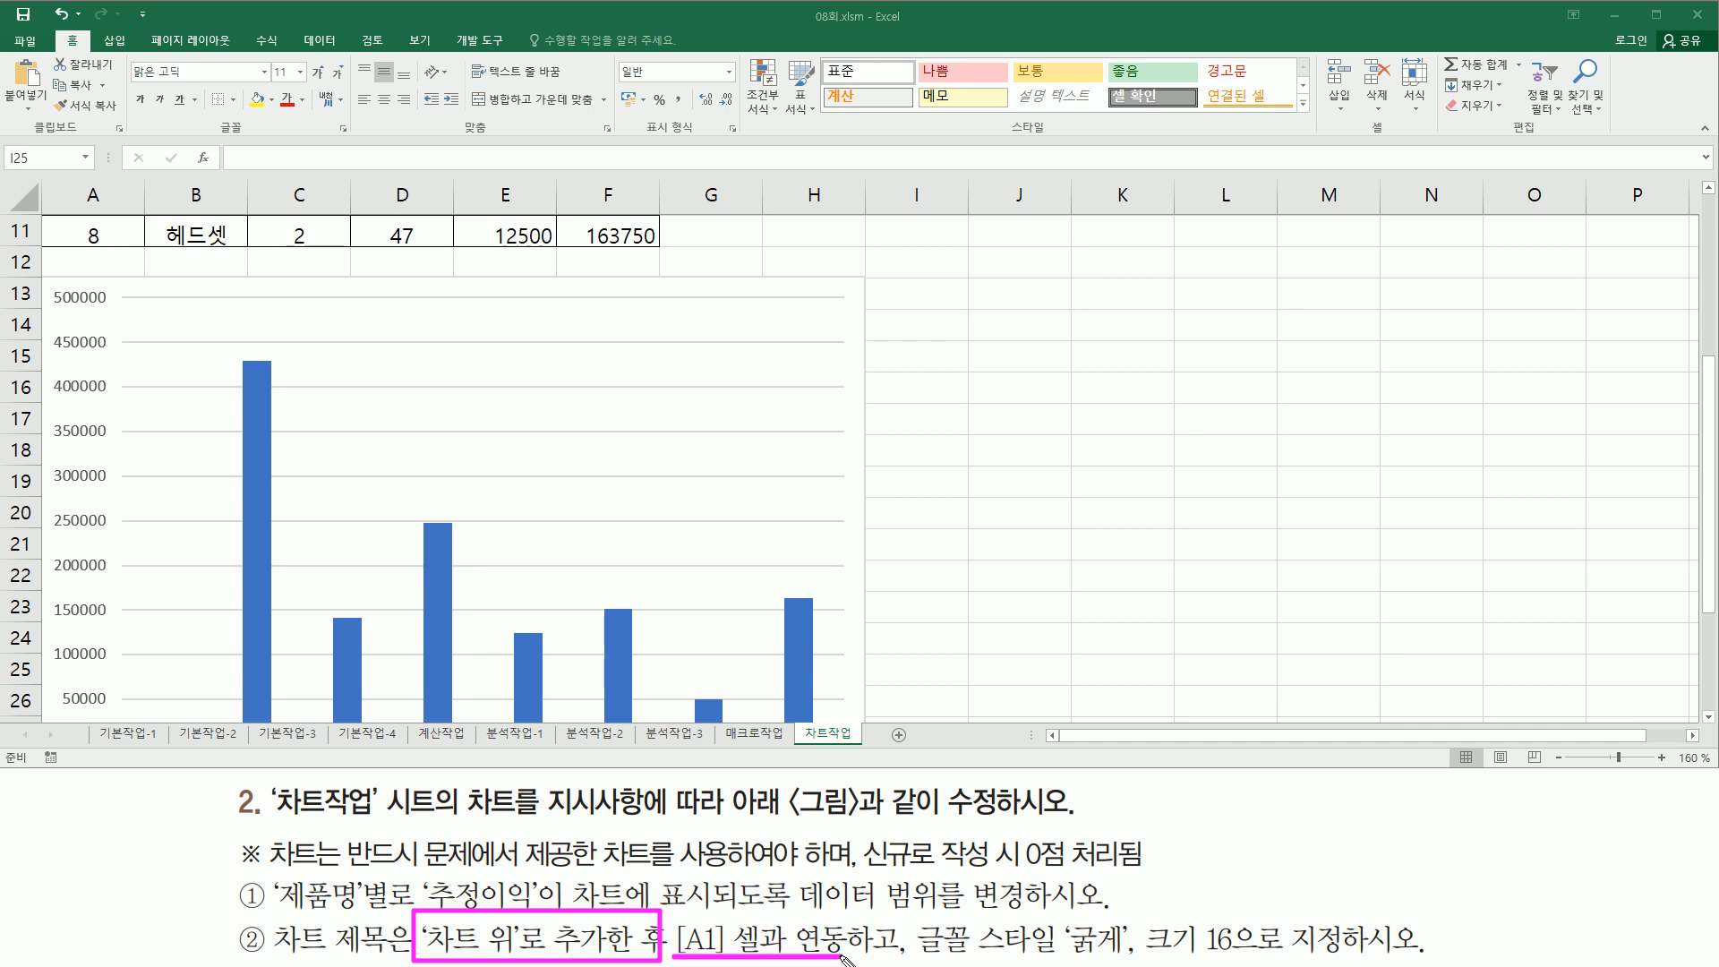
key("e")
key("Escape")
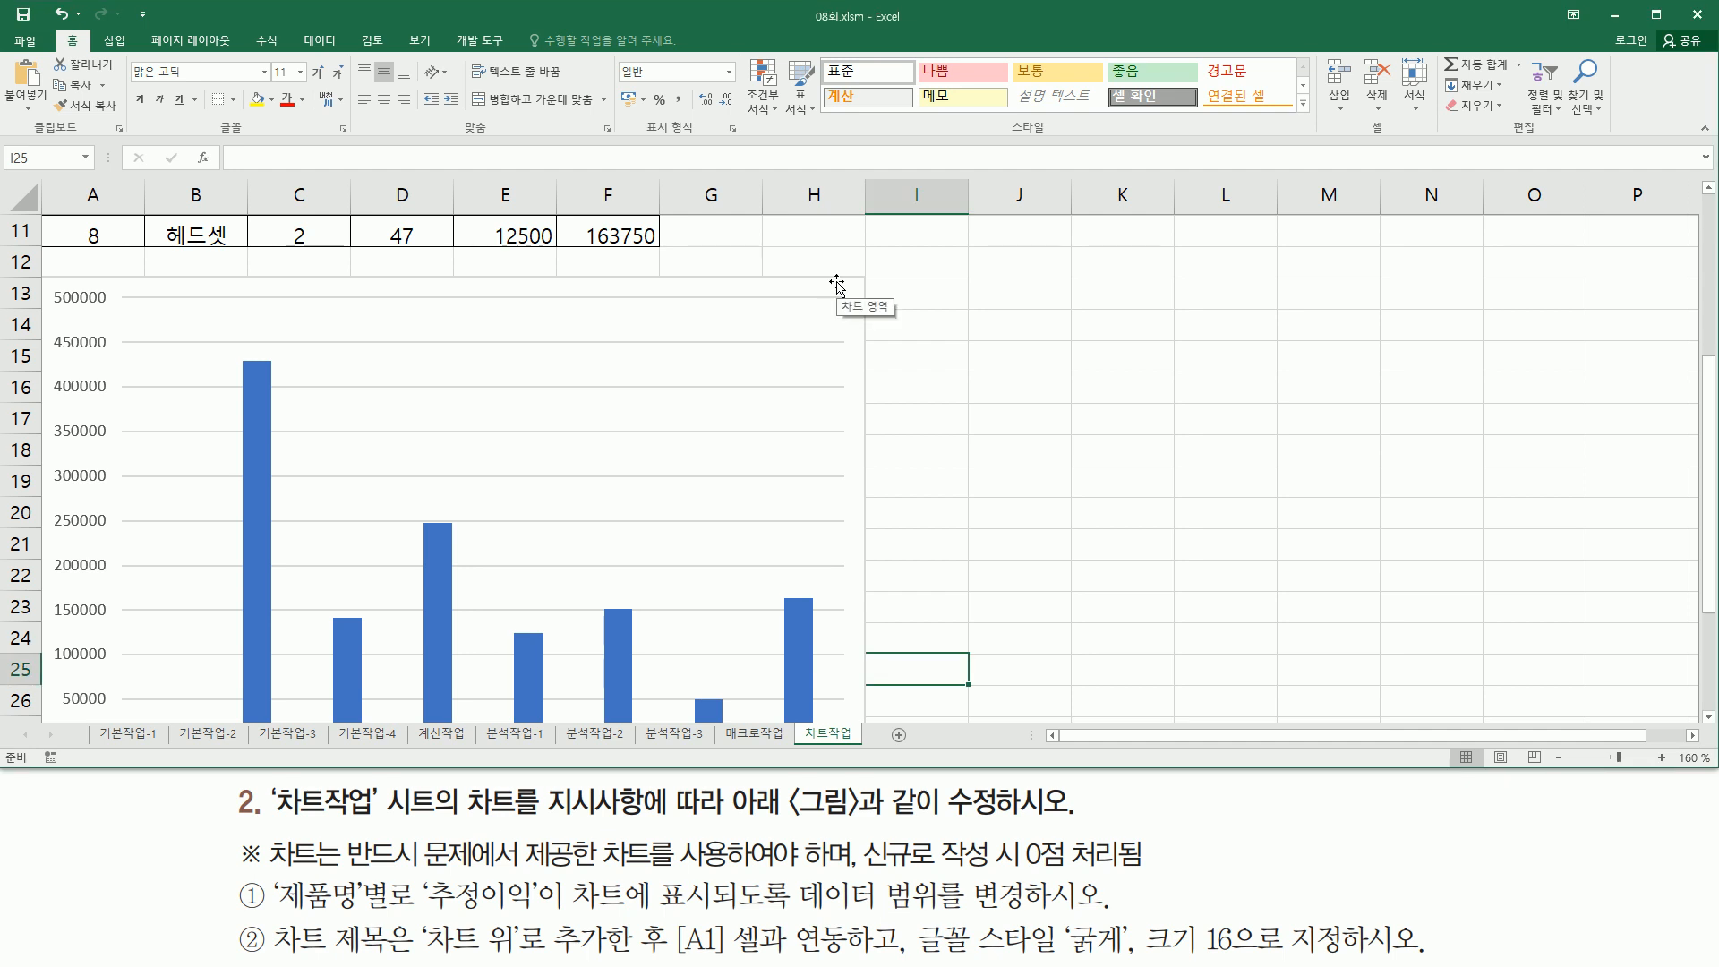
- Add a chart title positioned above the chart
left_click(836, 285)
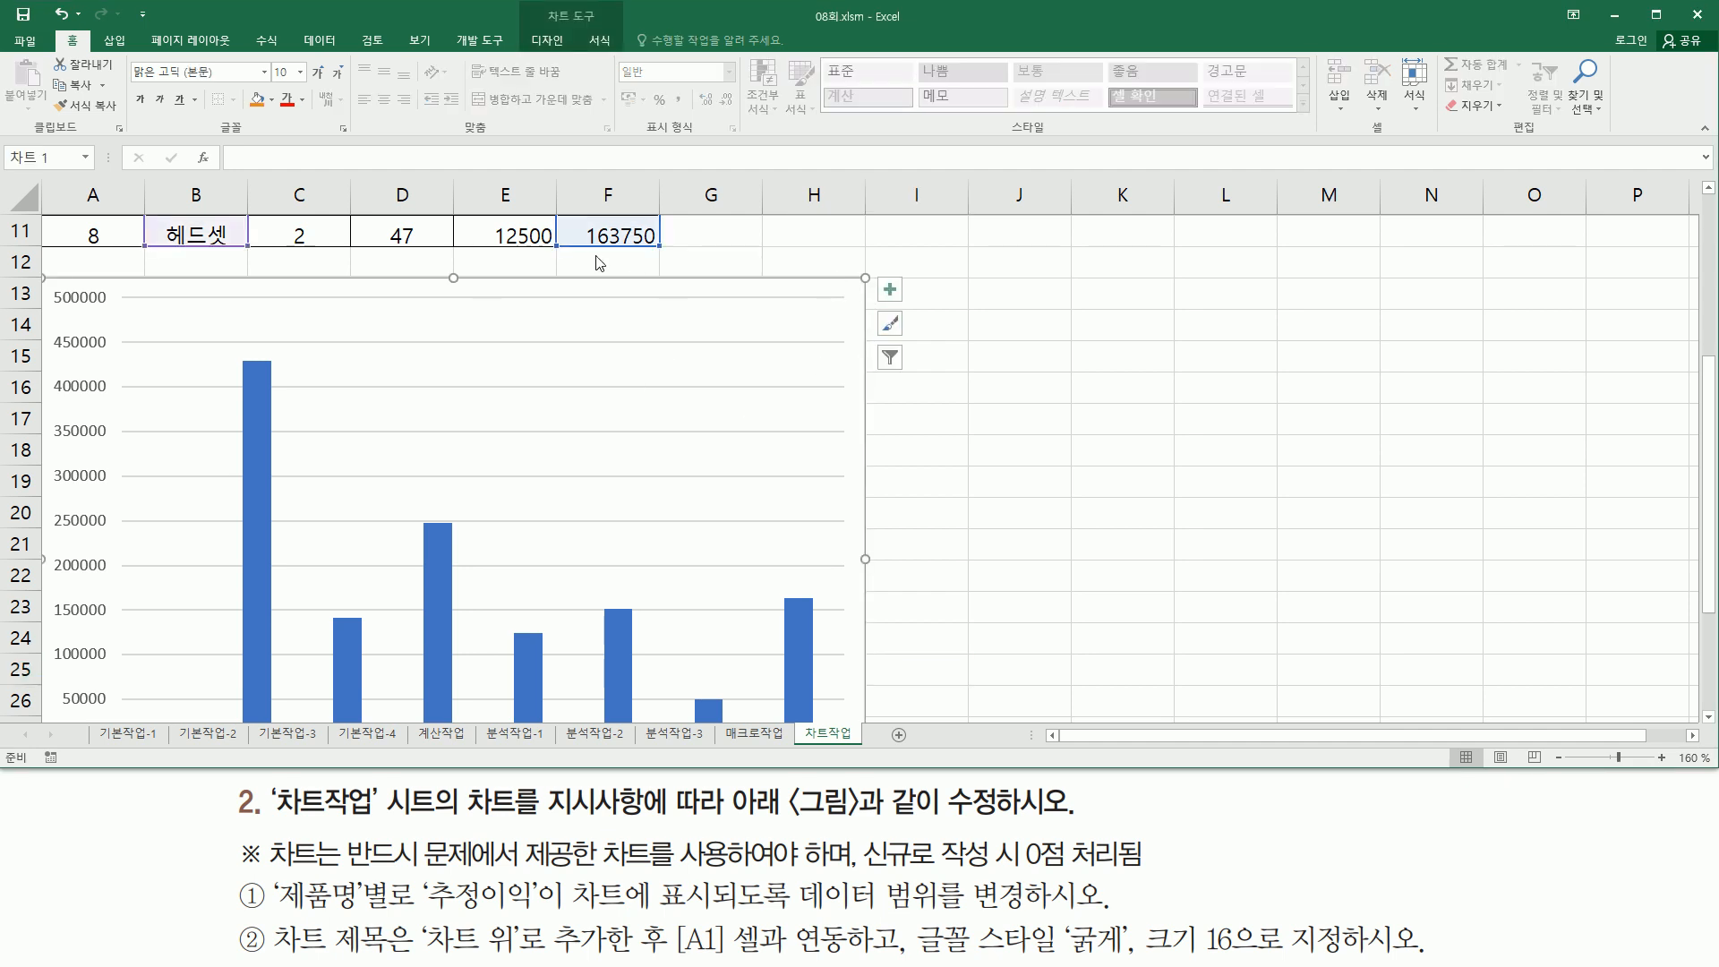
left_click(543, 40)
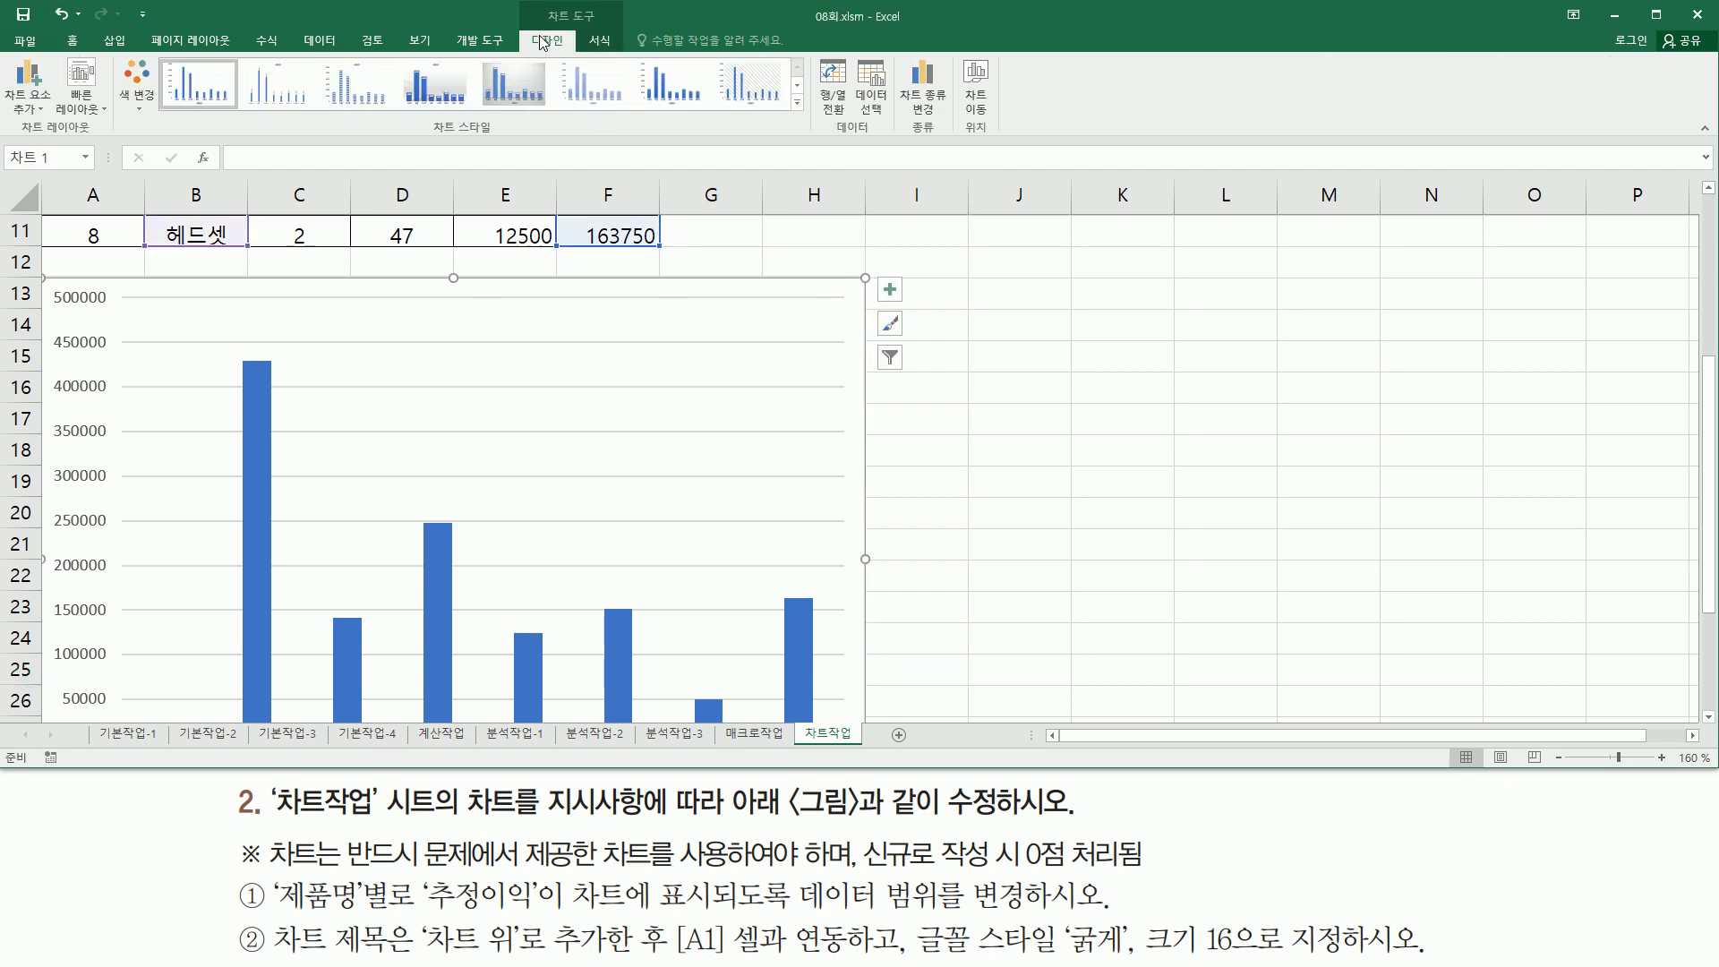
key("ctrl+2")
left_click_drag(20, 138, 112, 137)
left_click_drag(6, 52, 56, 116)
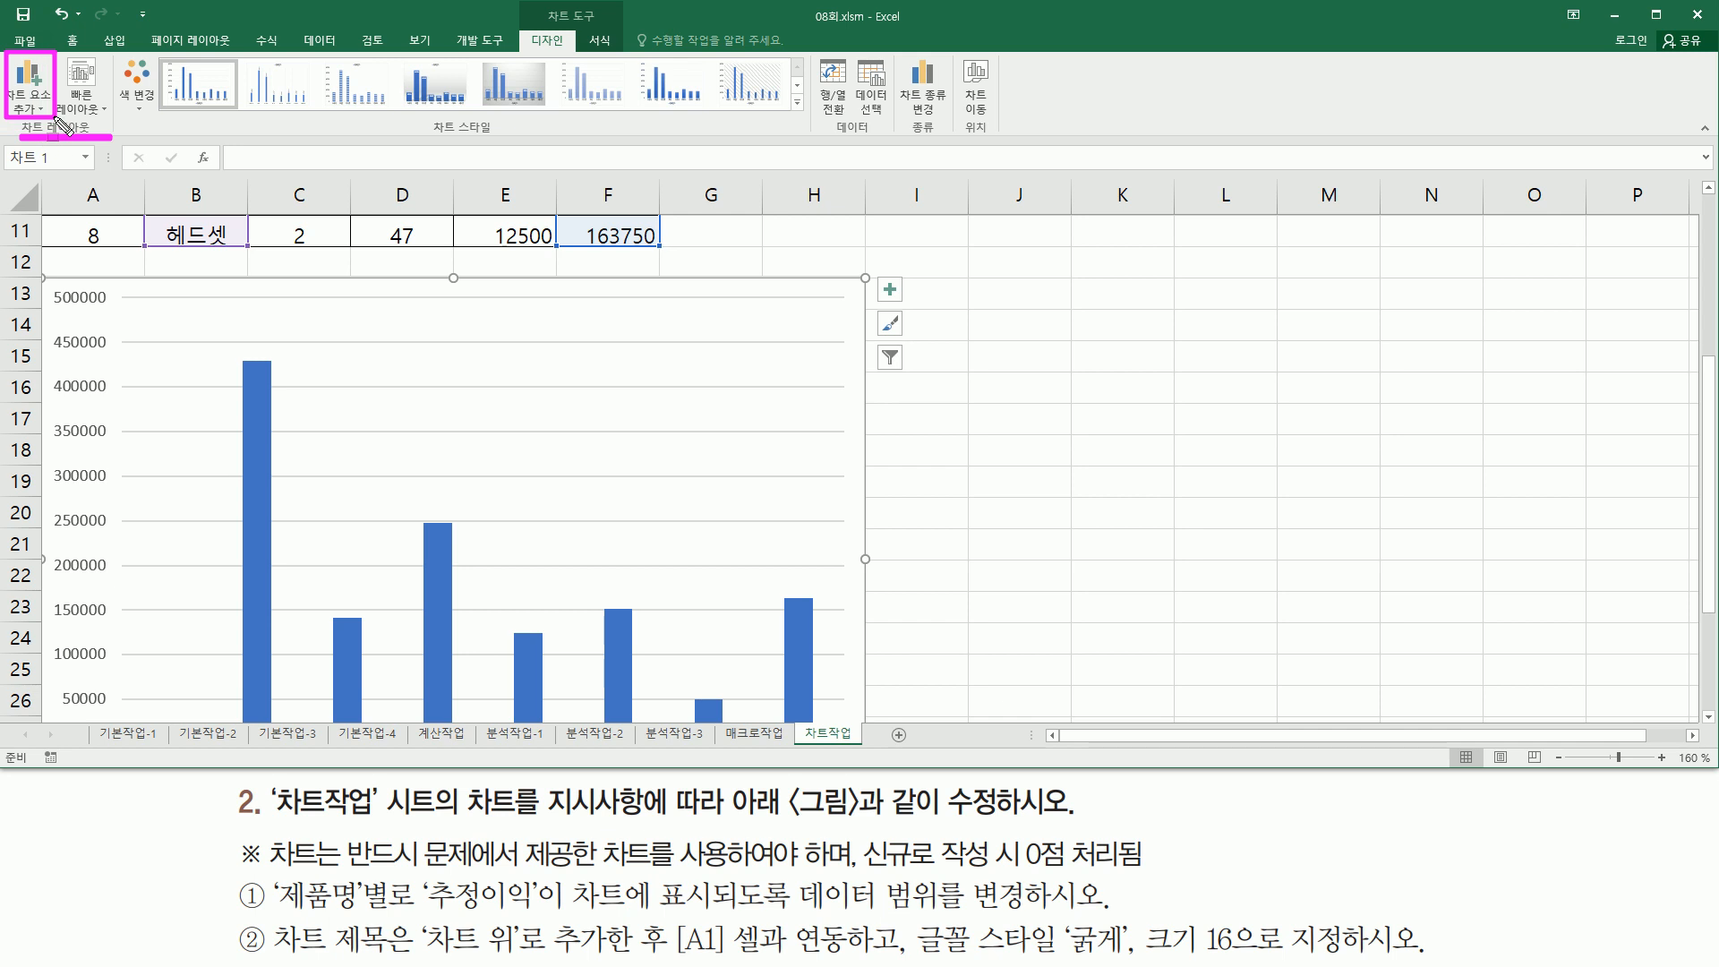
key("Escape")
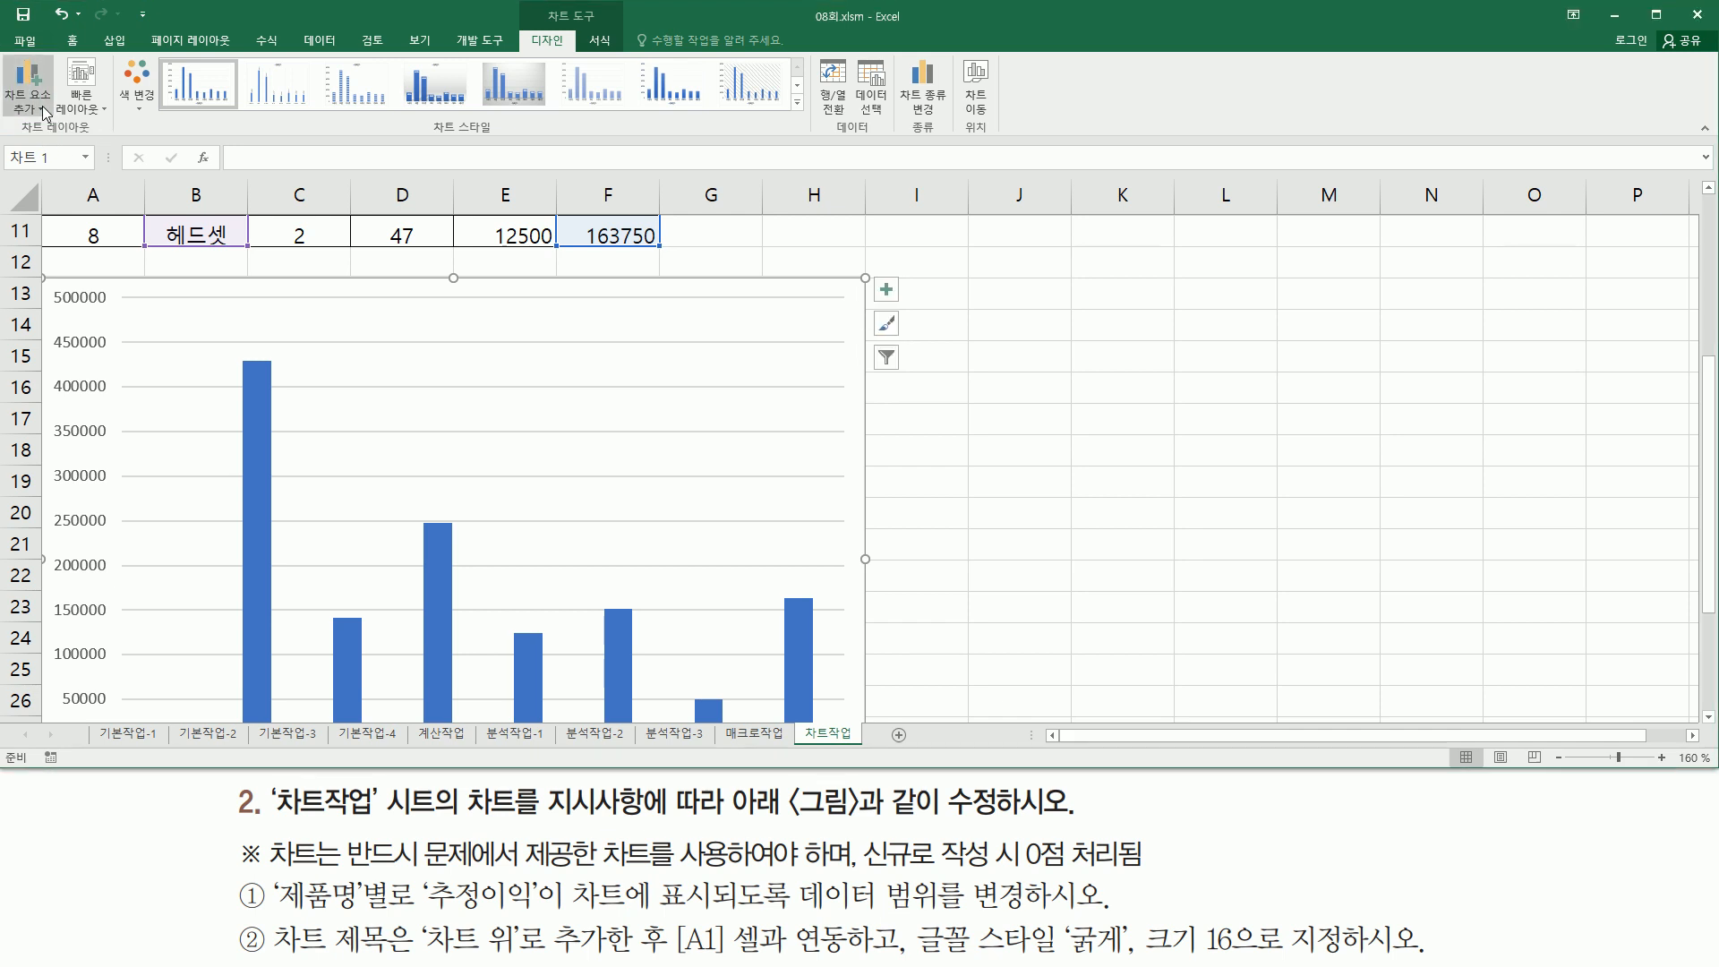
left_click(42, 105)
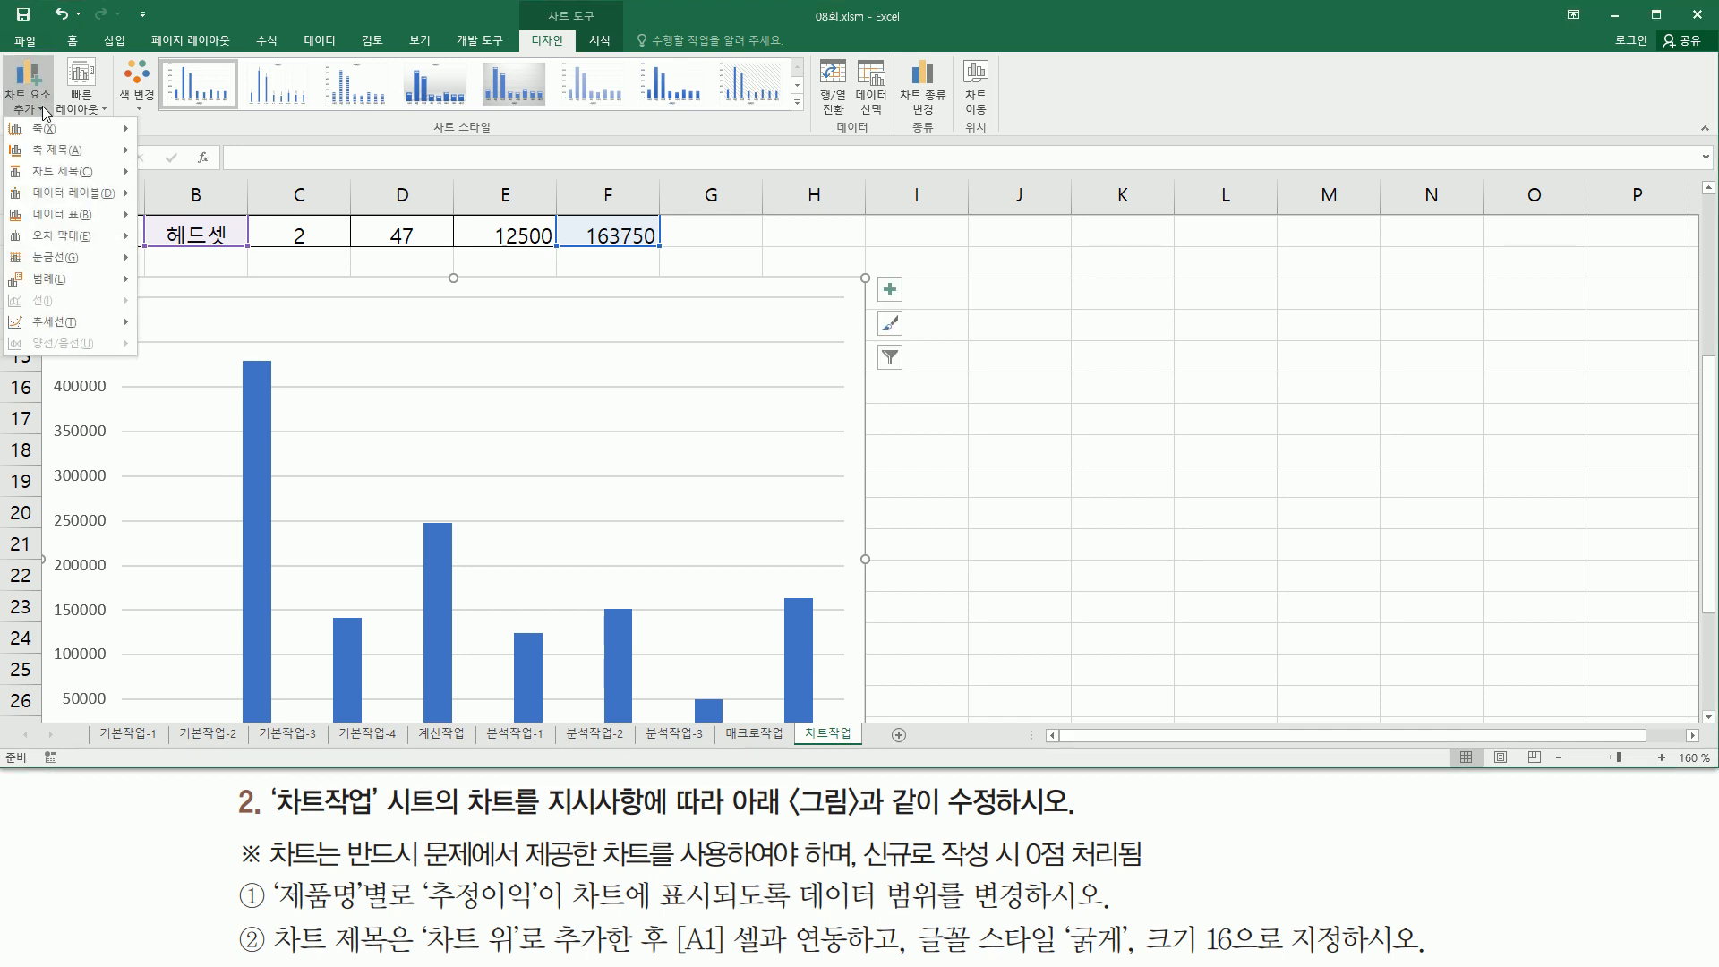
mouse_move(74, 173)
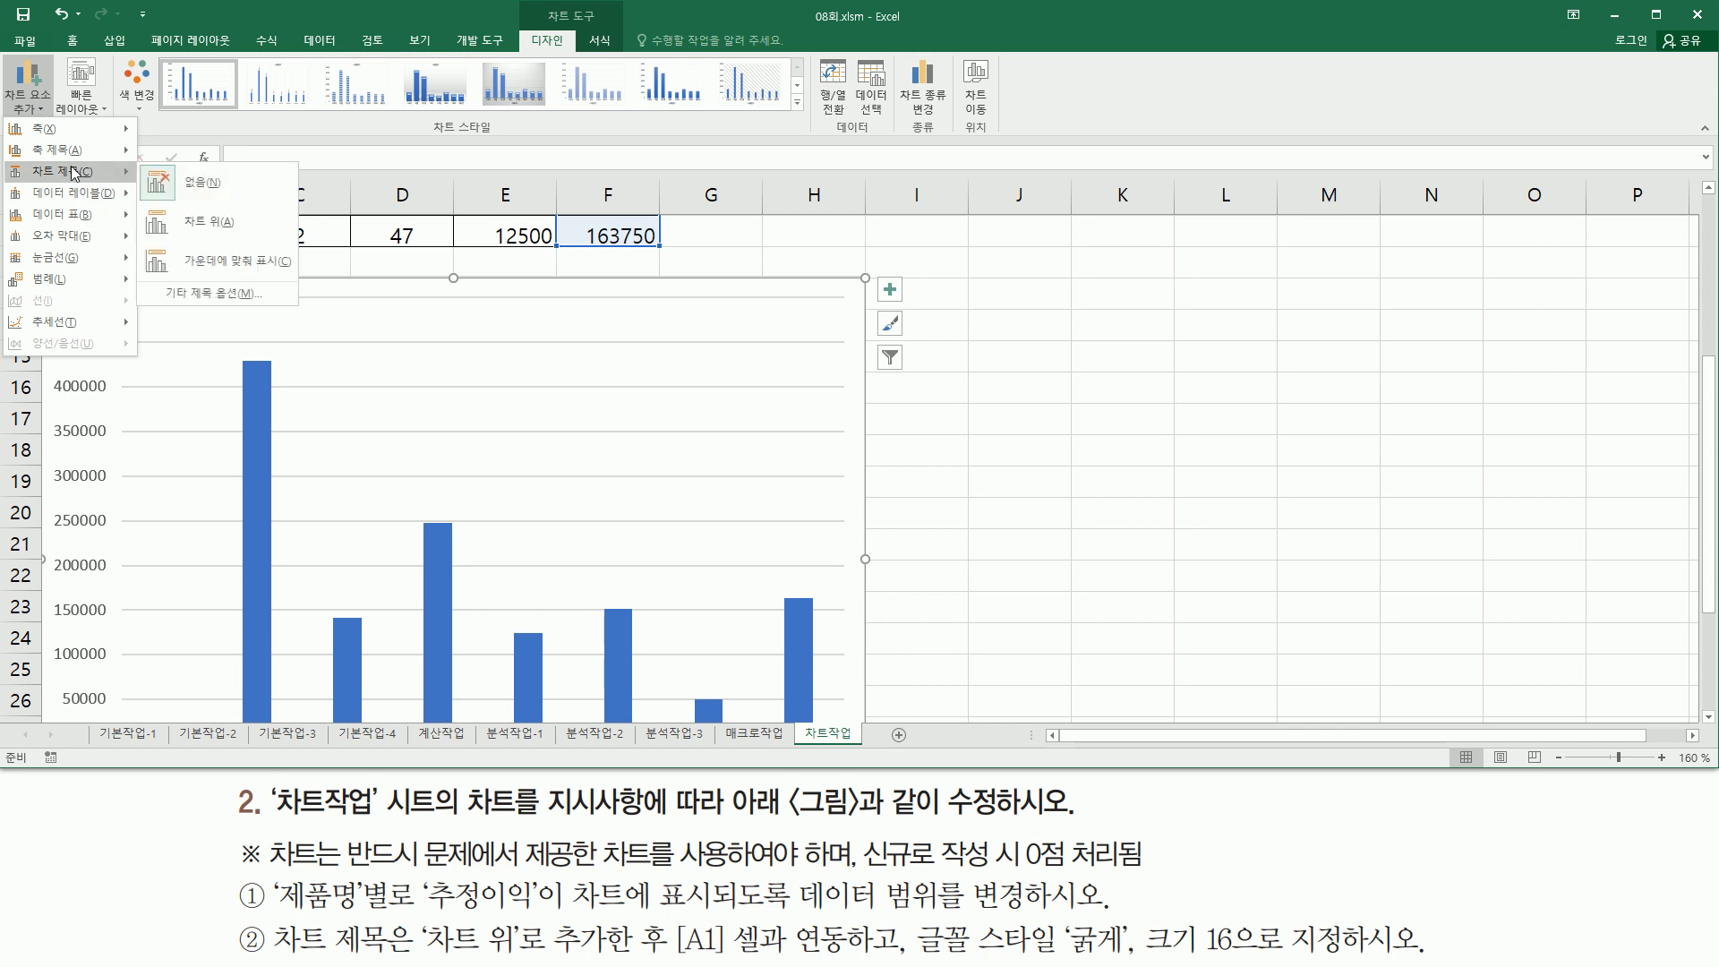
left_click(214, 234)
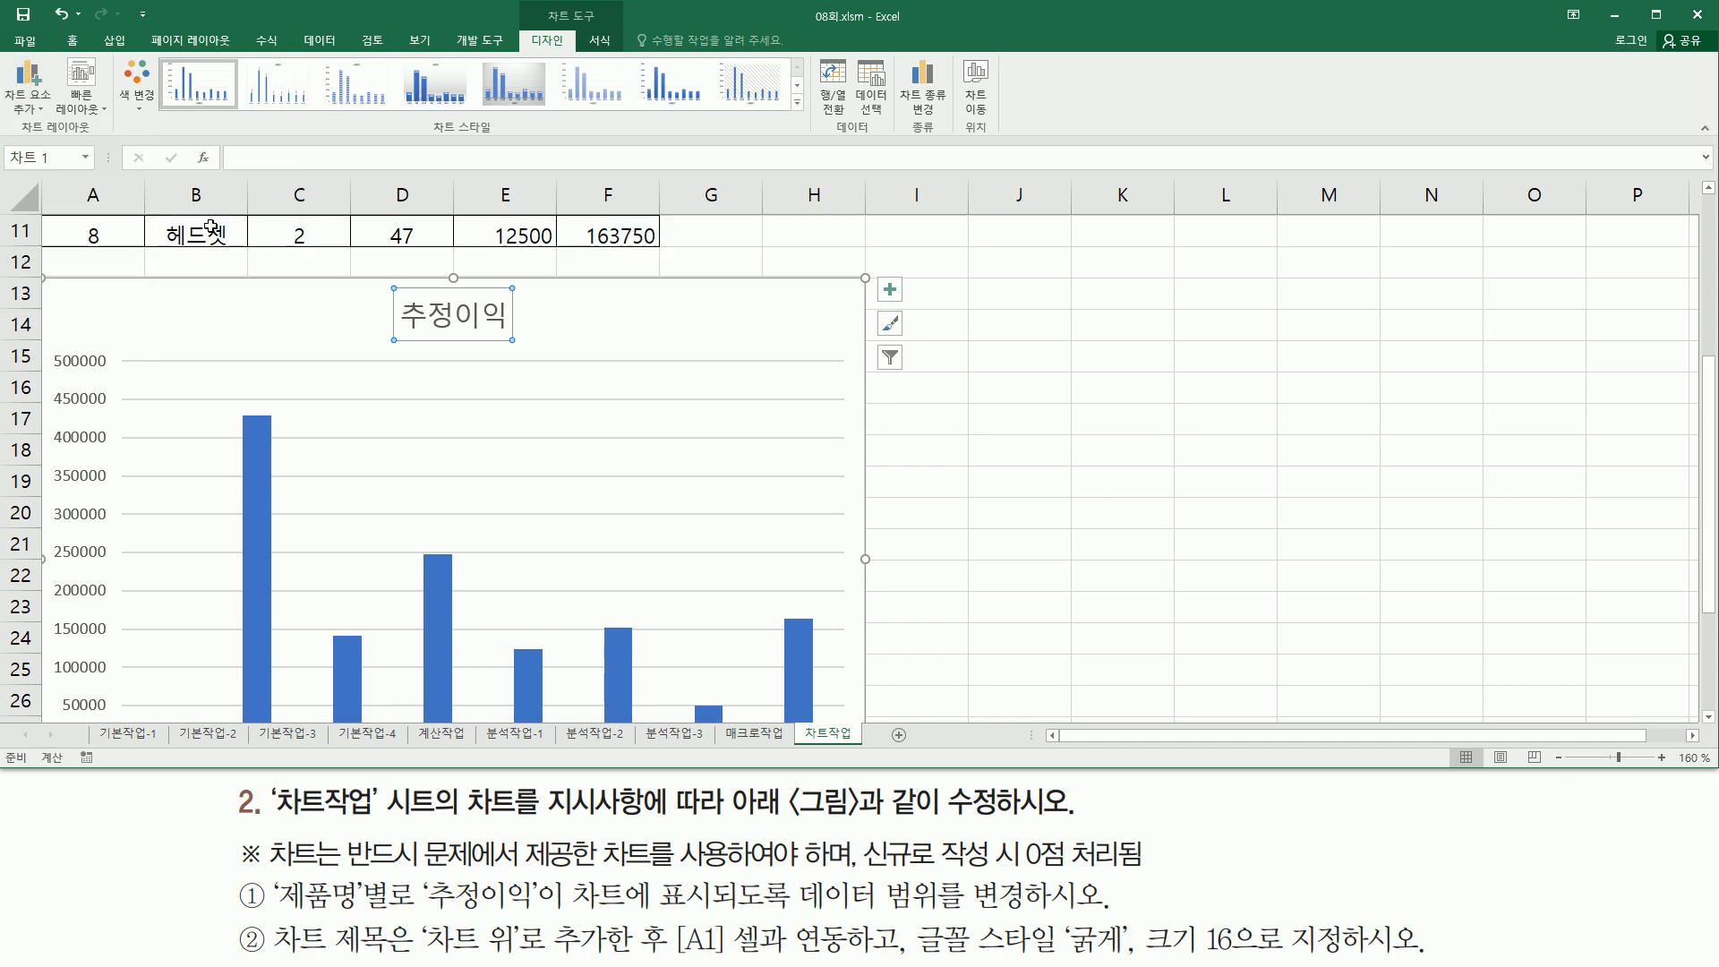
- Link the chart title to cell A1 of the 차트작업 sheet
left_click_drag(385, 279, 528, 355)
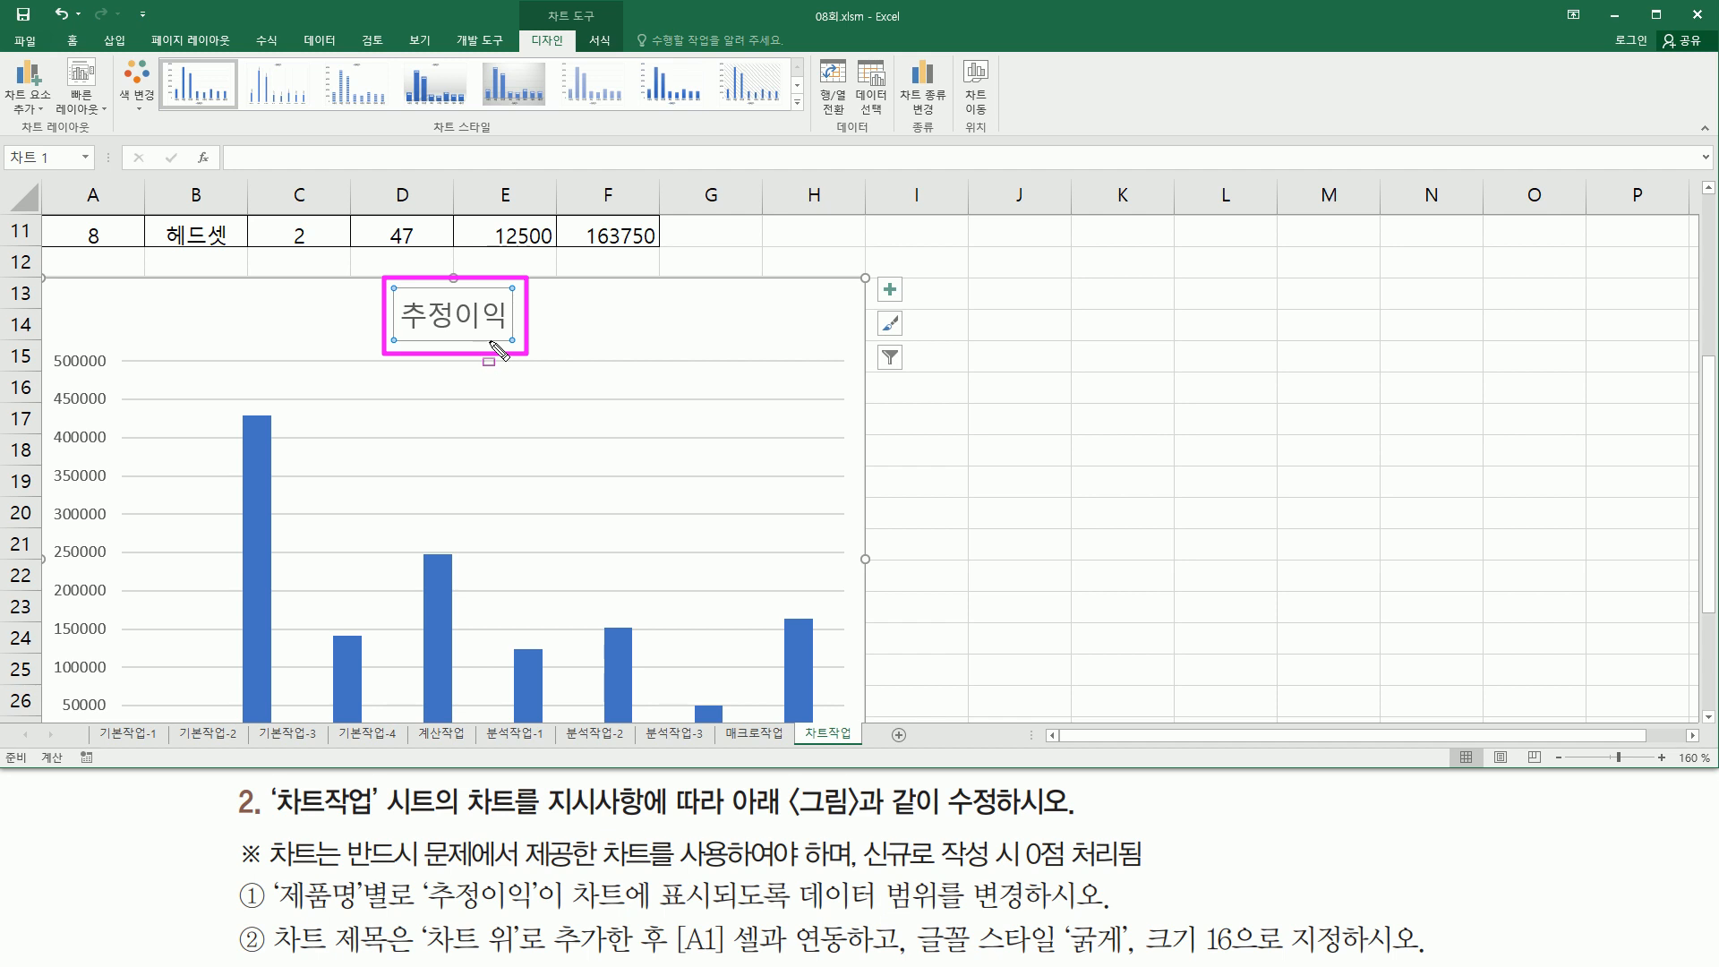
left_click(1708, 188)
scroll(1711, 193, "up", 3)
left_click_drag(377, 593, 540, 670)
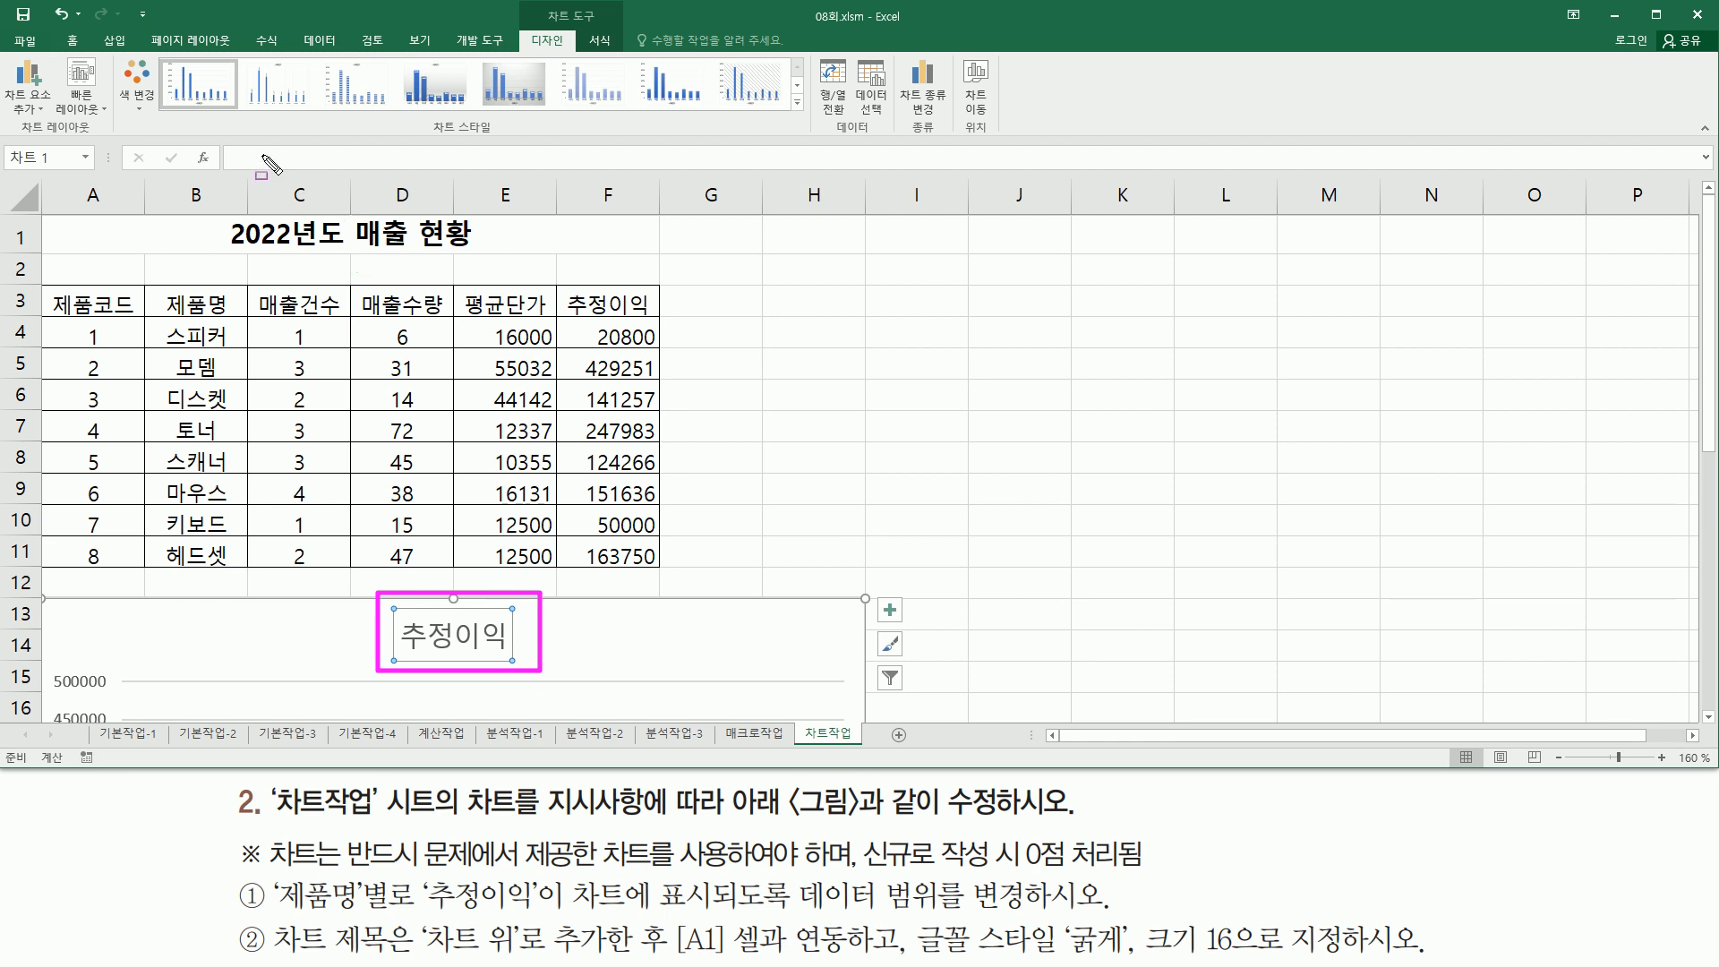
mouse_move(222, 143)
left_mouse_down()
mouse_move(242, 163)
mouse_move(373, 179)
left_mouse_up()
key("Escape")
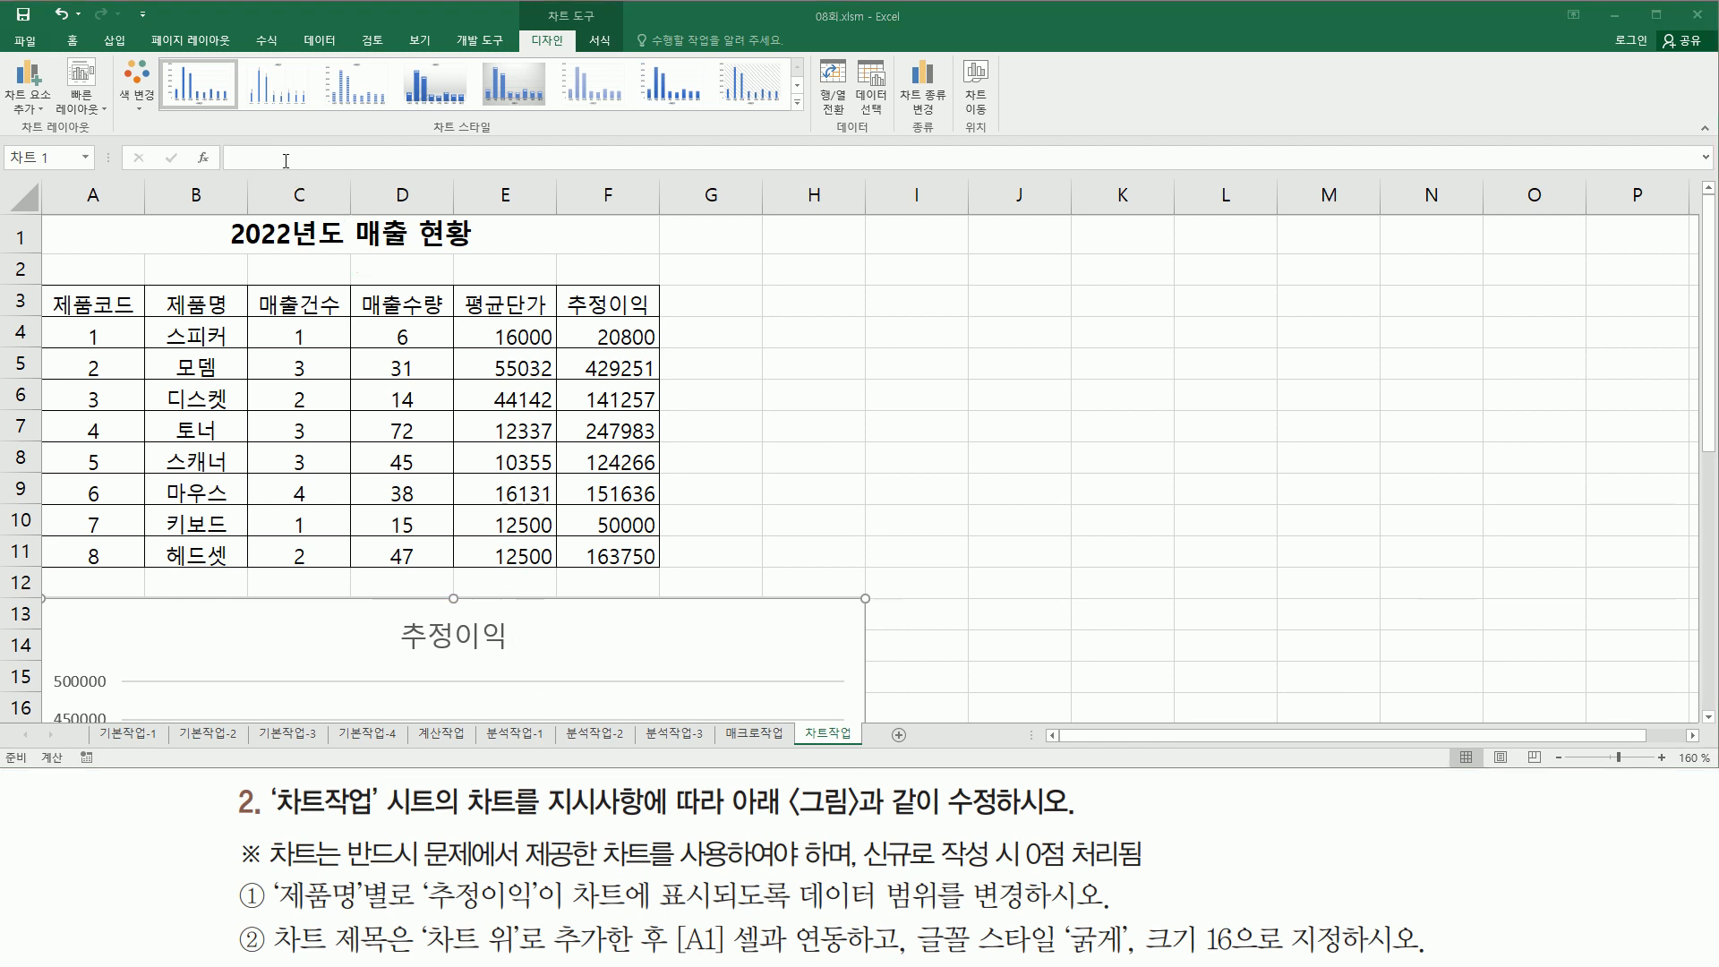
left_click(286, 161)
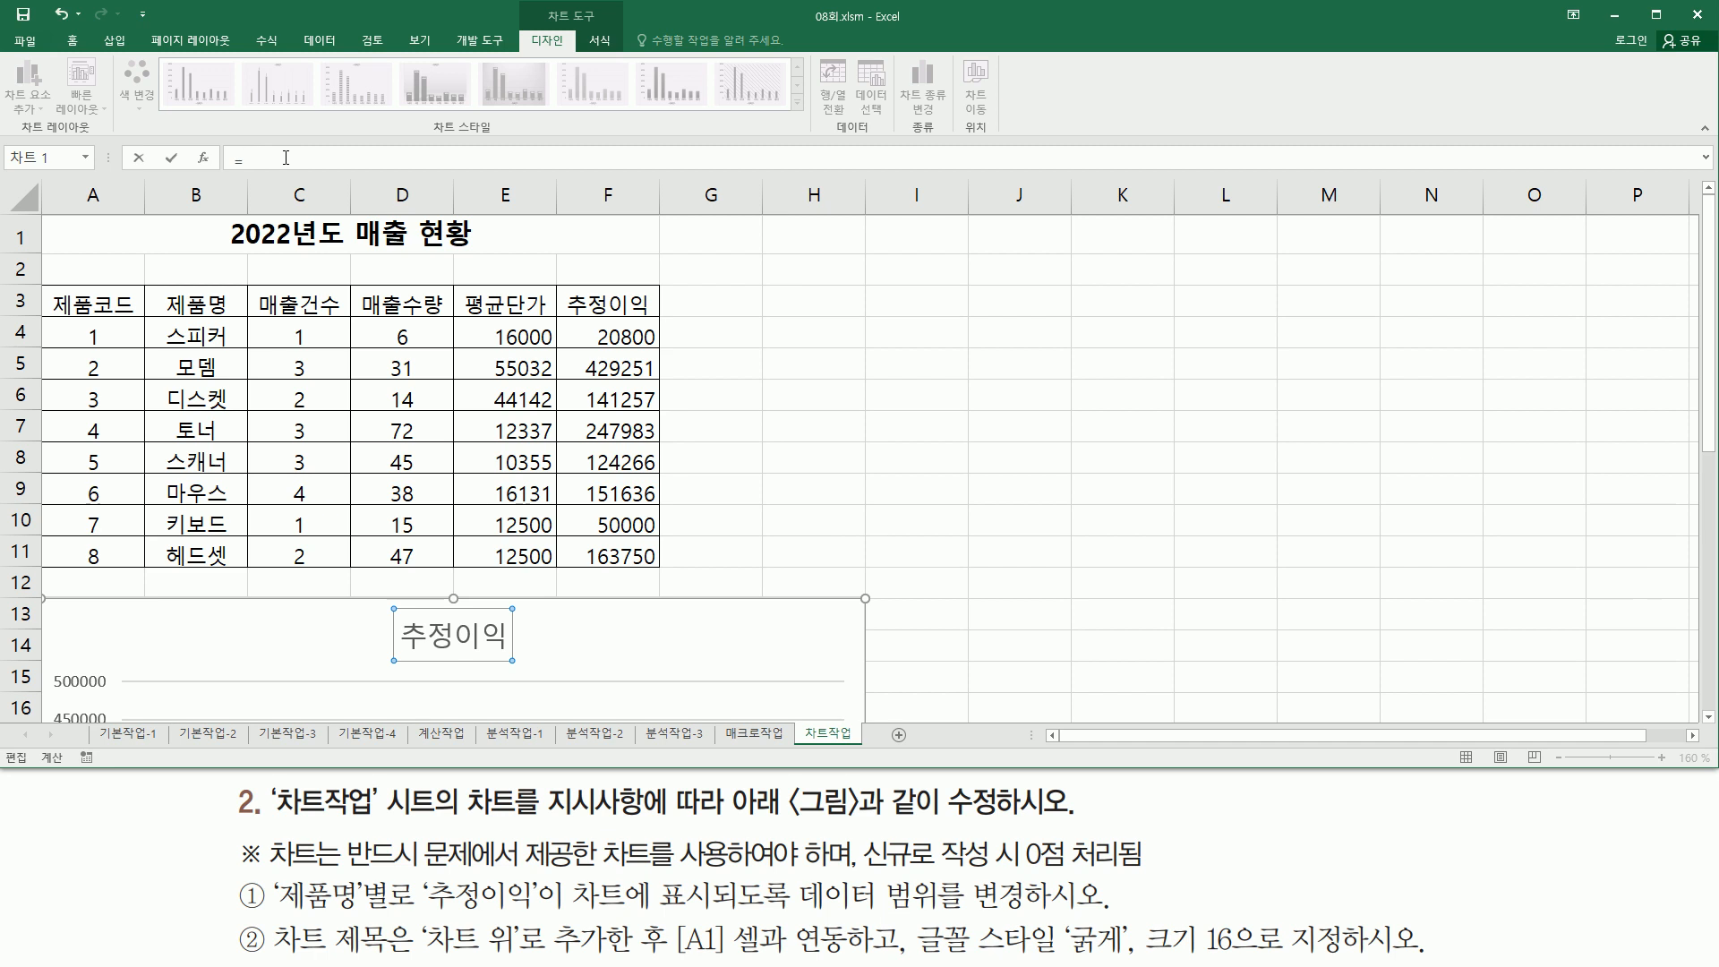
left_click(237, 233)
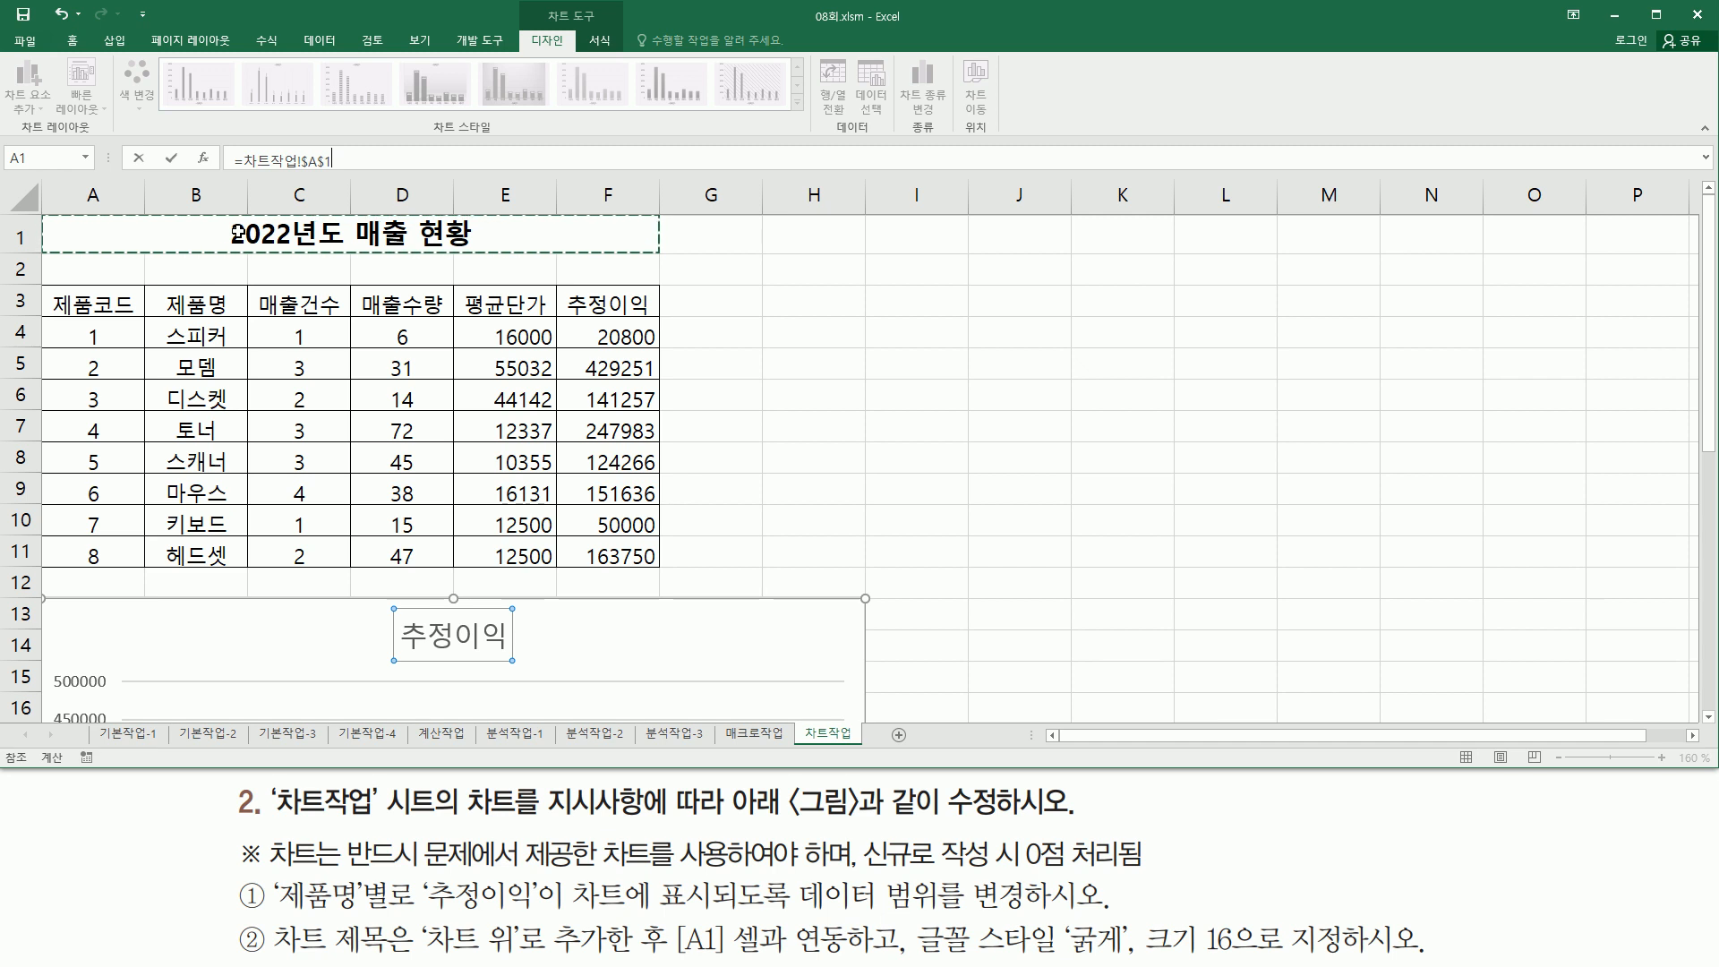
key("Return")
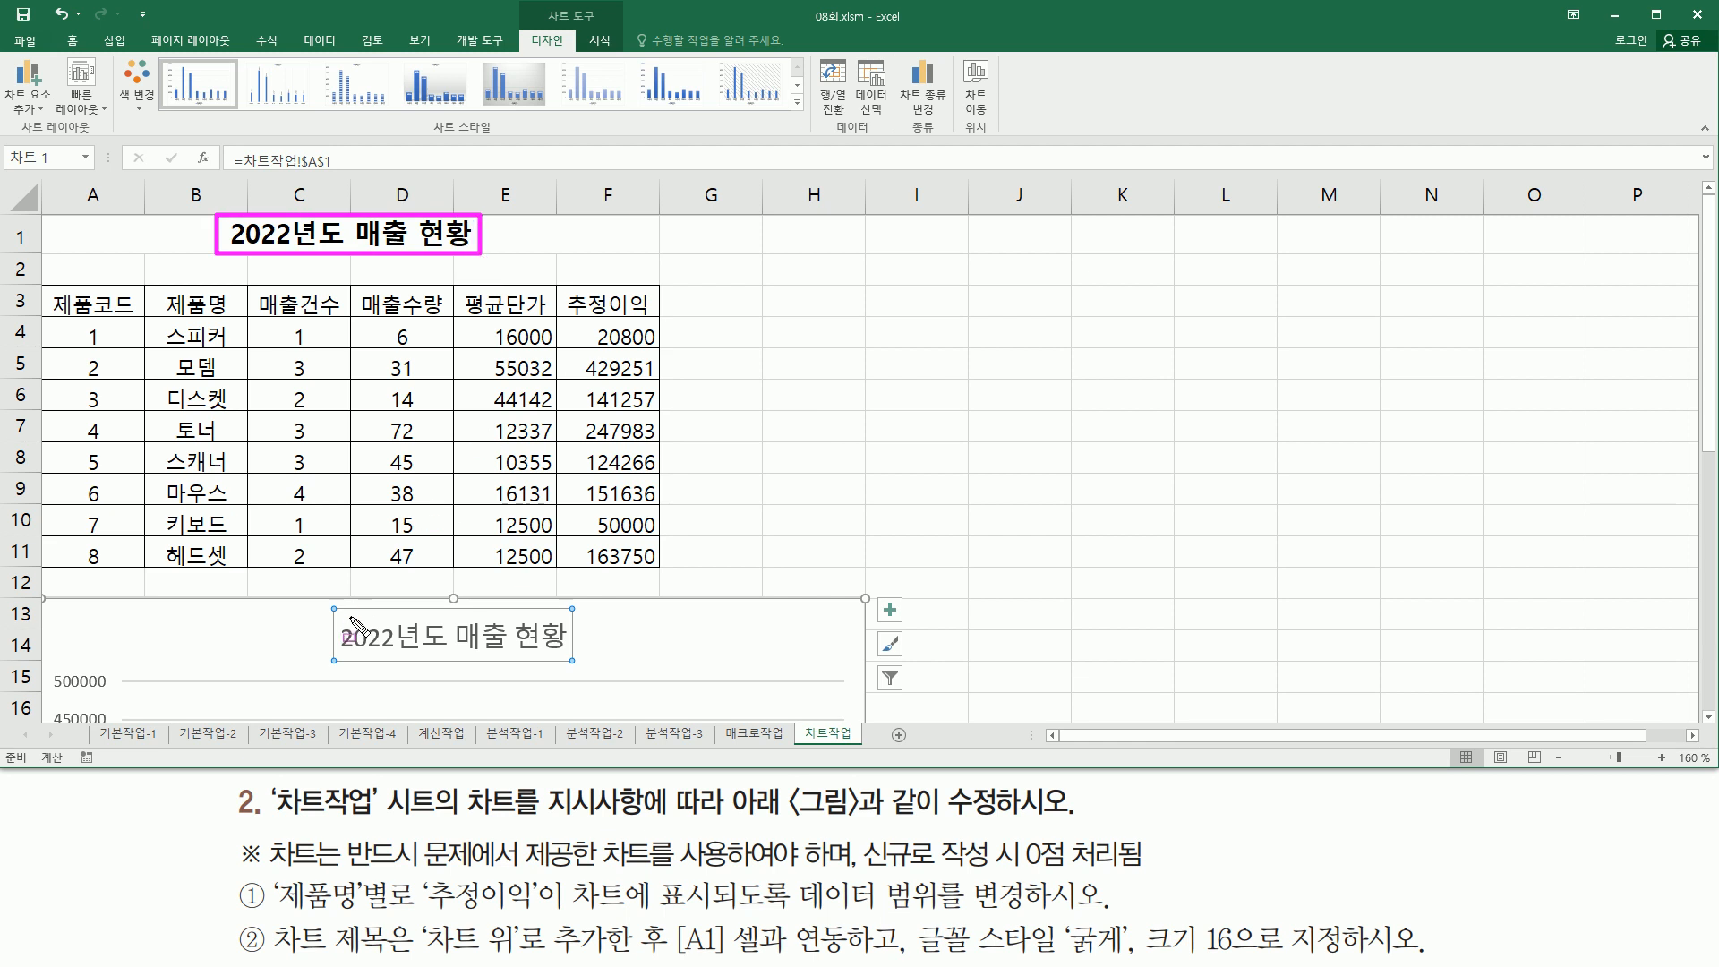
- Make the chart title bold and set its font size to 16
mouse_move(338, 609)
left_mouse_down()
mouse_move(452, 648)
mouse_move(584, 658)
left_mouse_up()
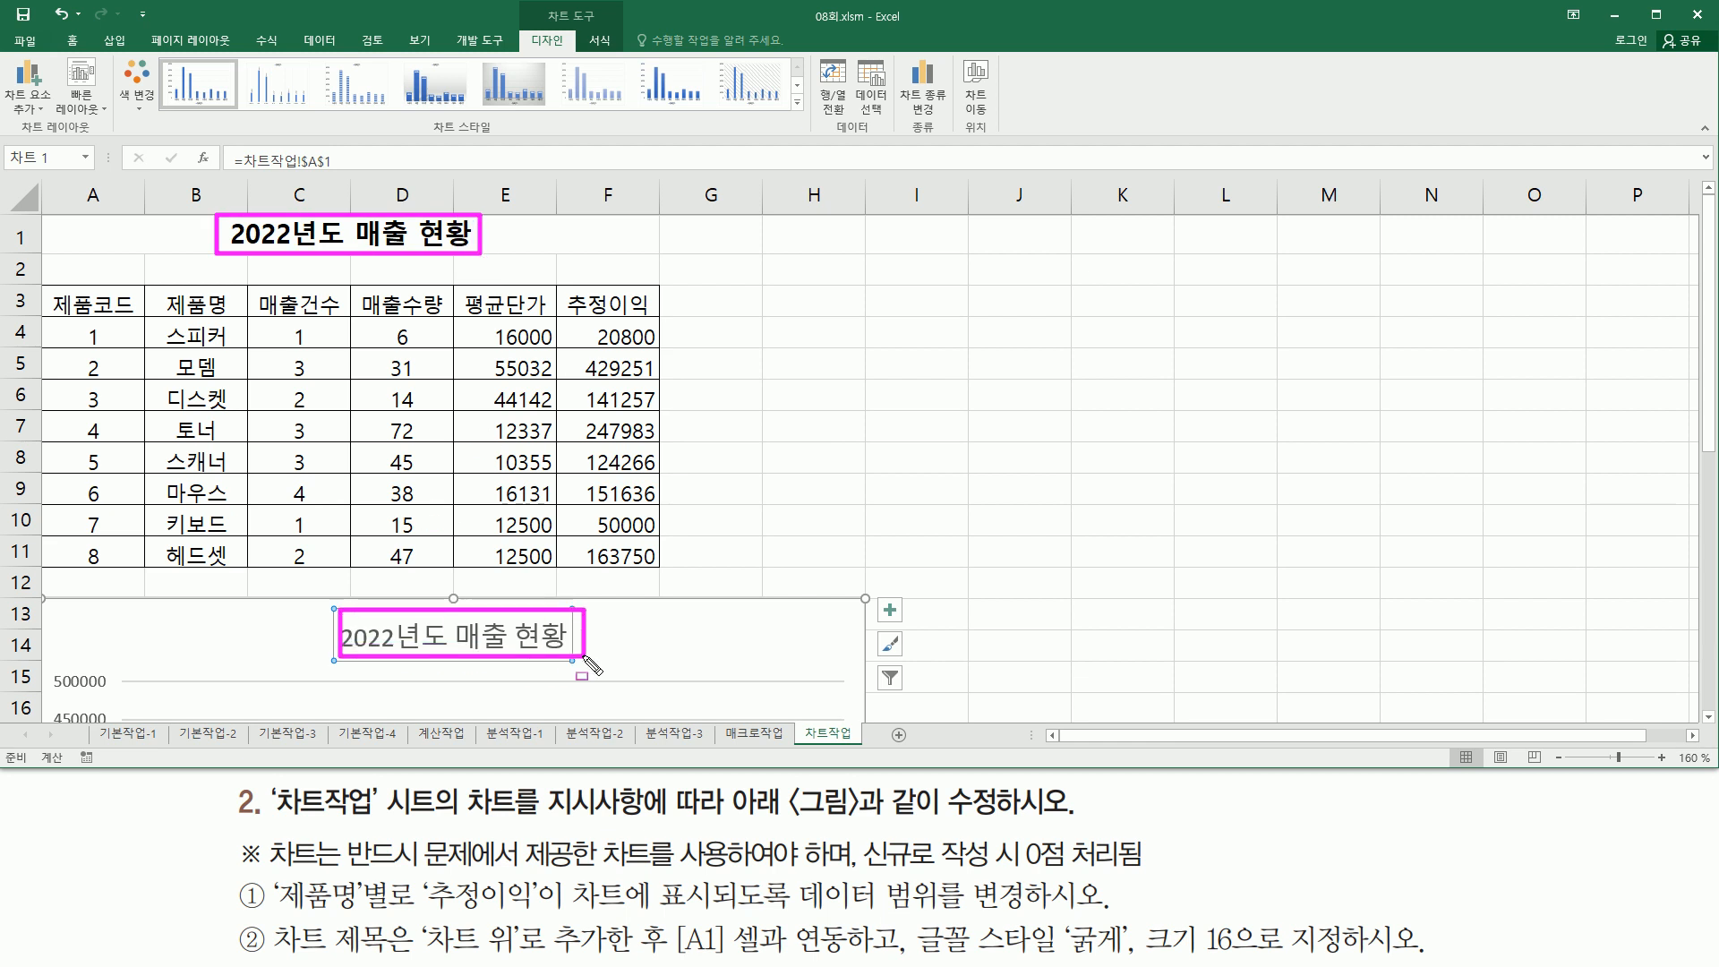
mouse_move(911, 913)
left_mouse_down()
mouse_move(913, 962)
mouse_move(1334, 960)
mouse_move(1360, 918)
left_mouse_up()
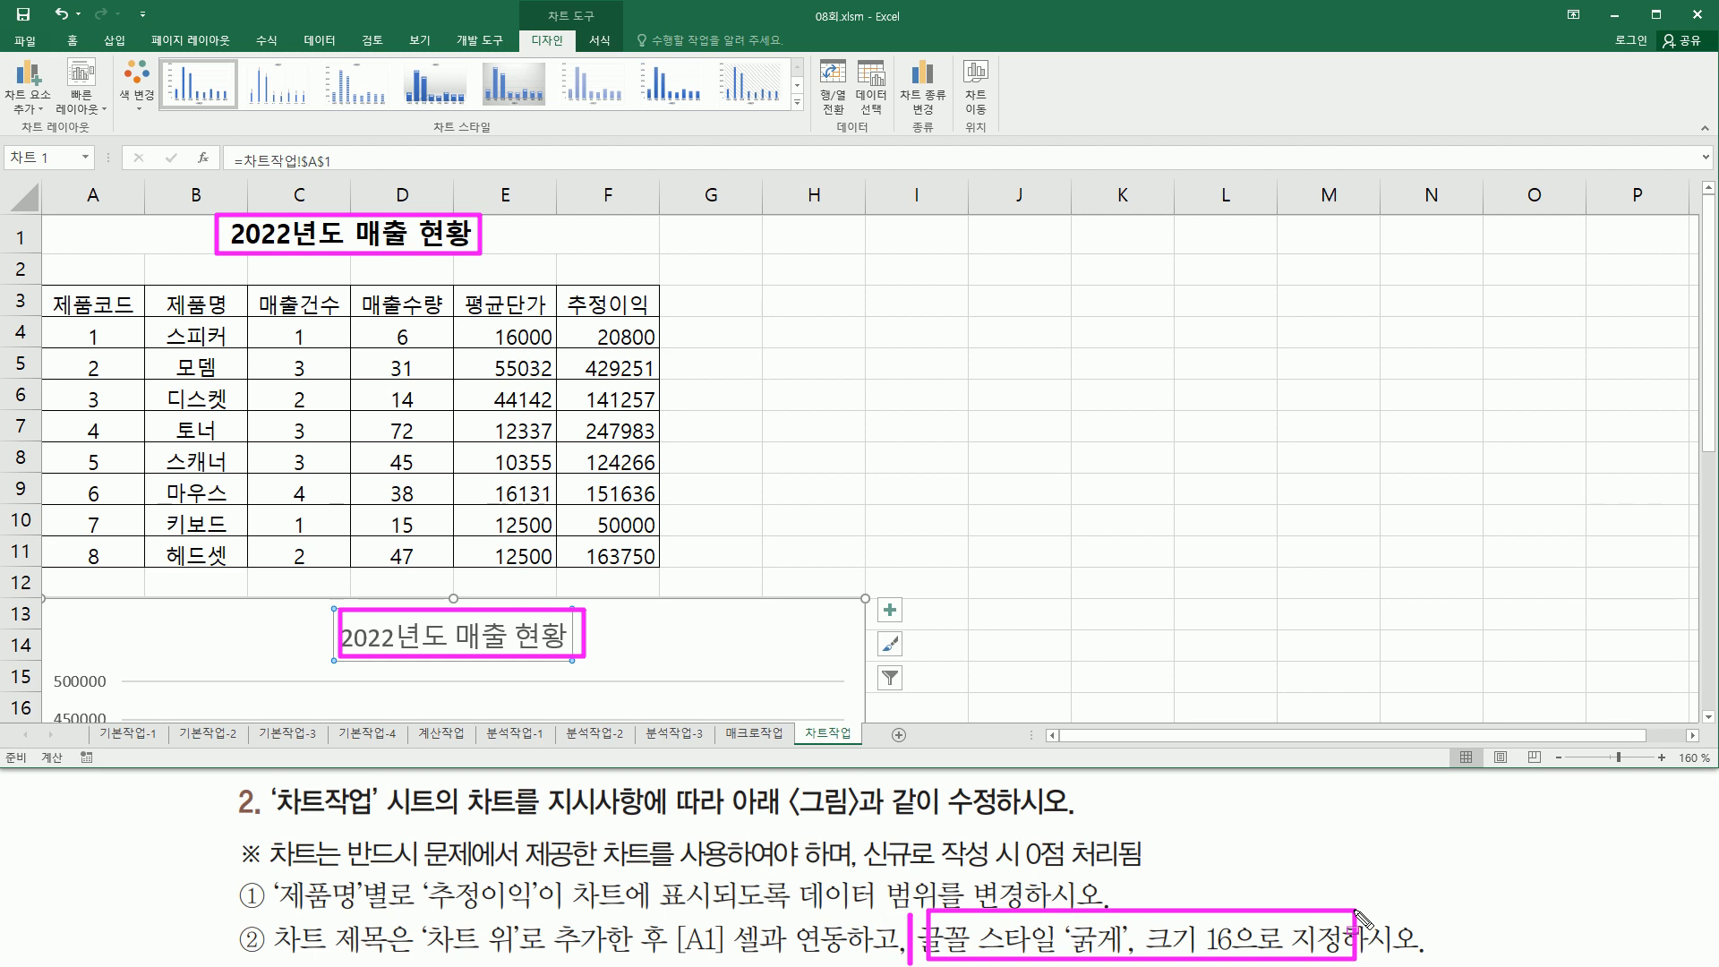
key("Escape")
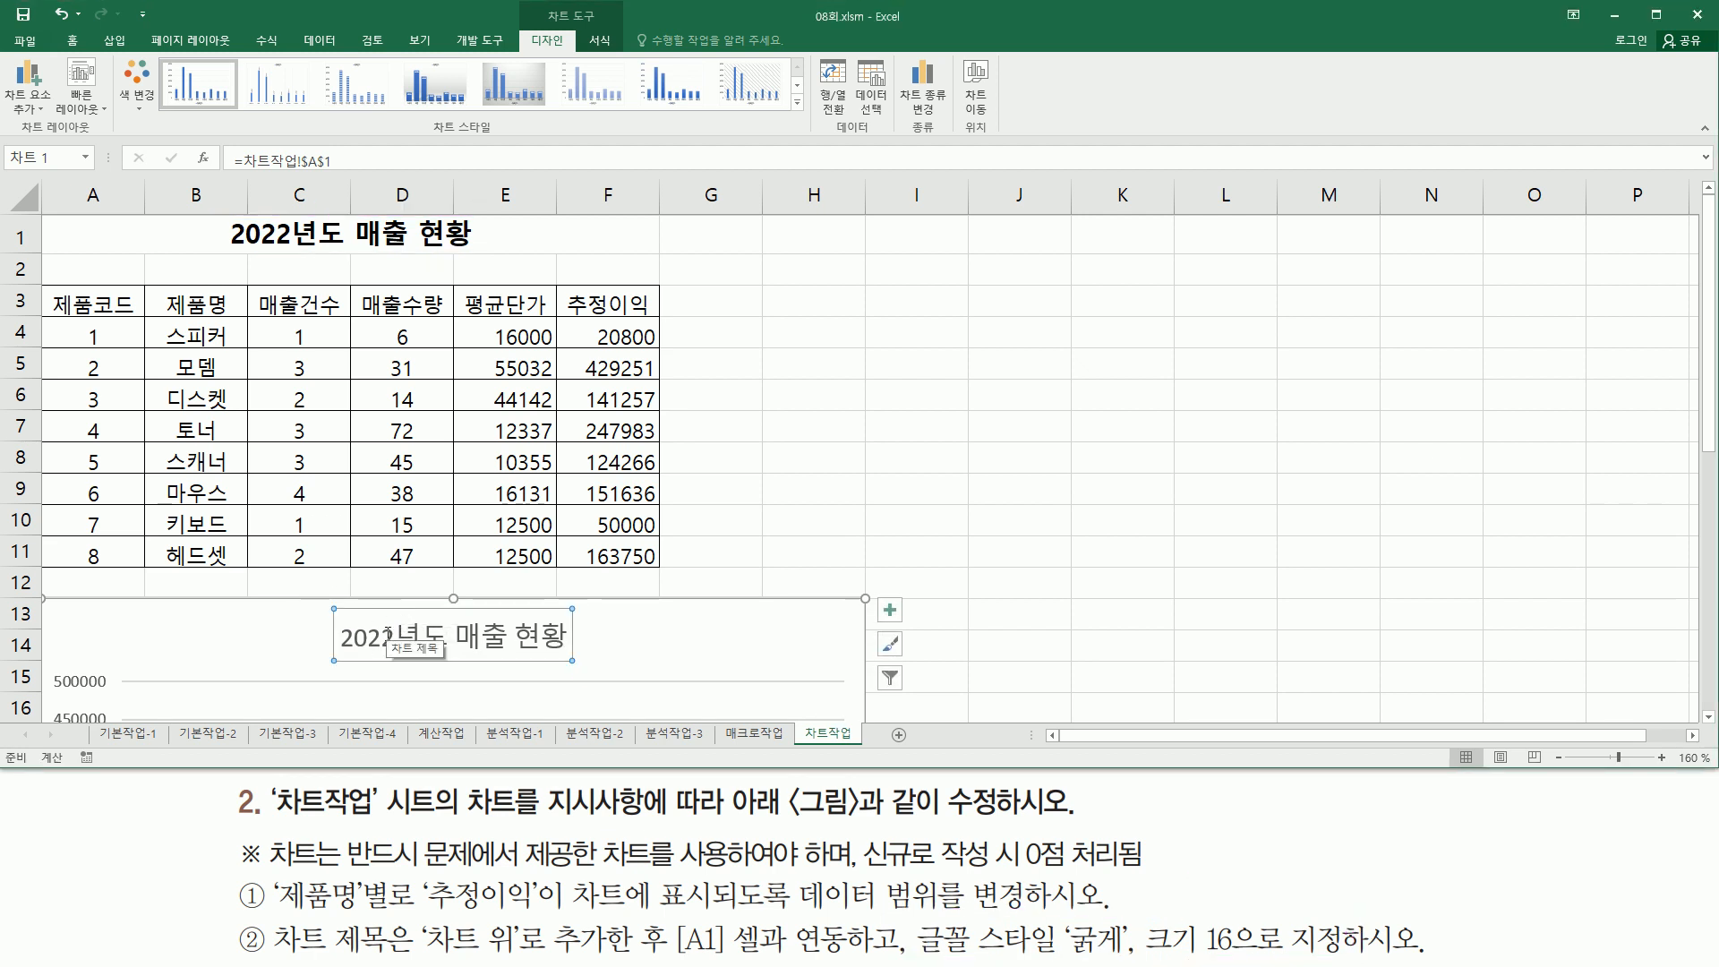
left_click(68, 40)
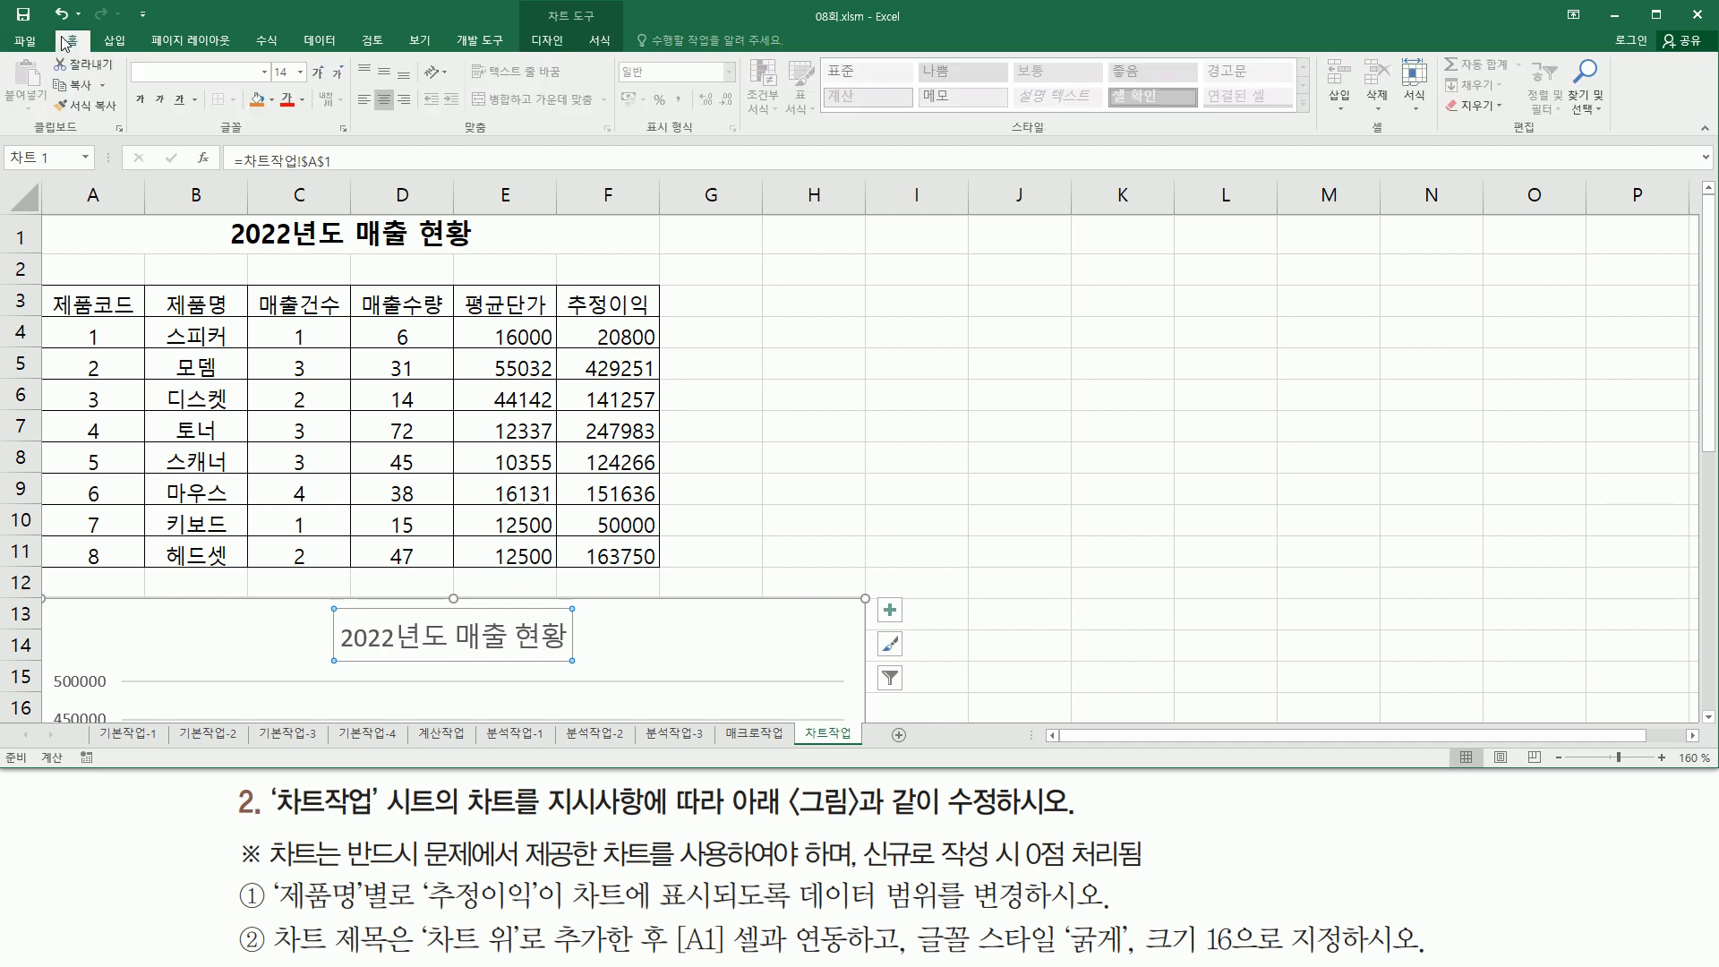
left_click(143, 100)
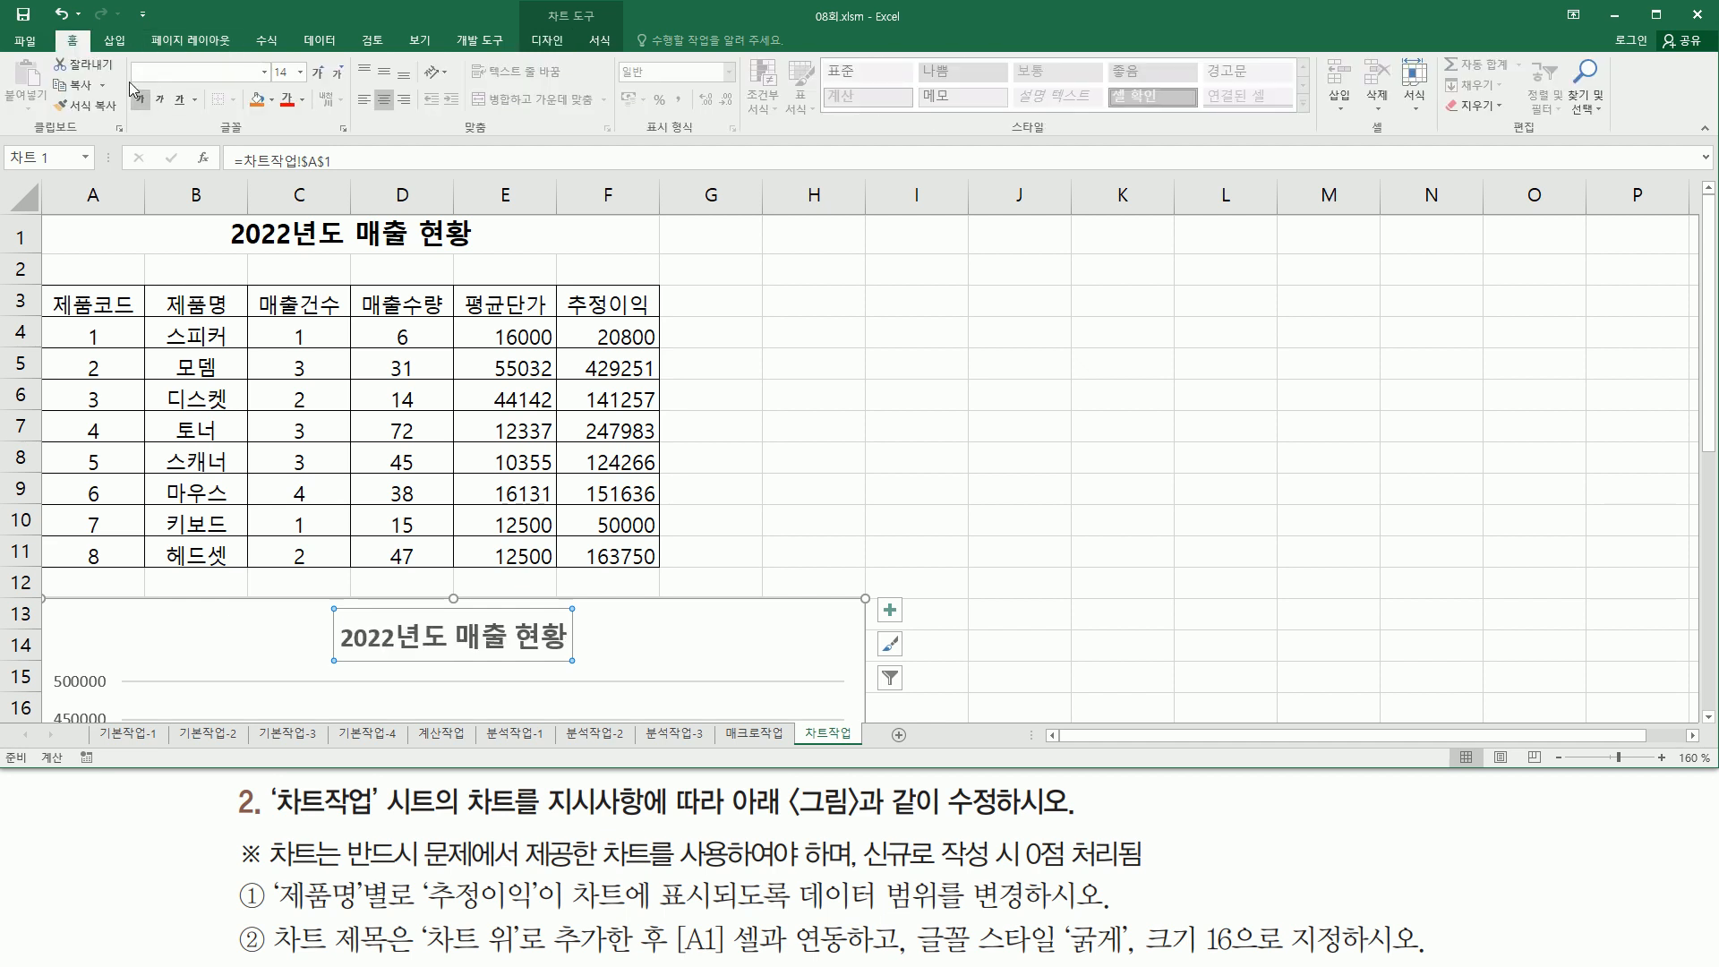
left_click(299, 75)
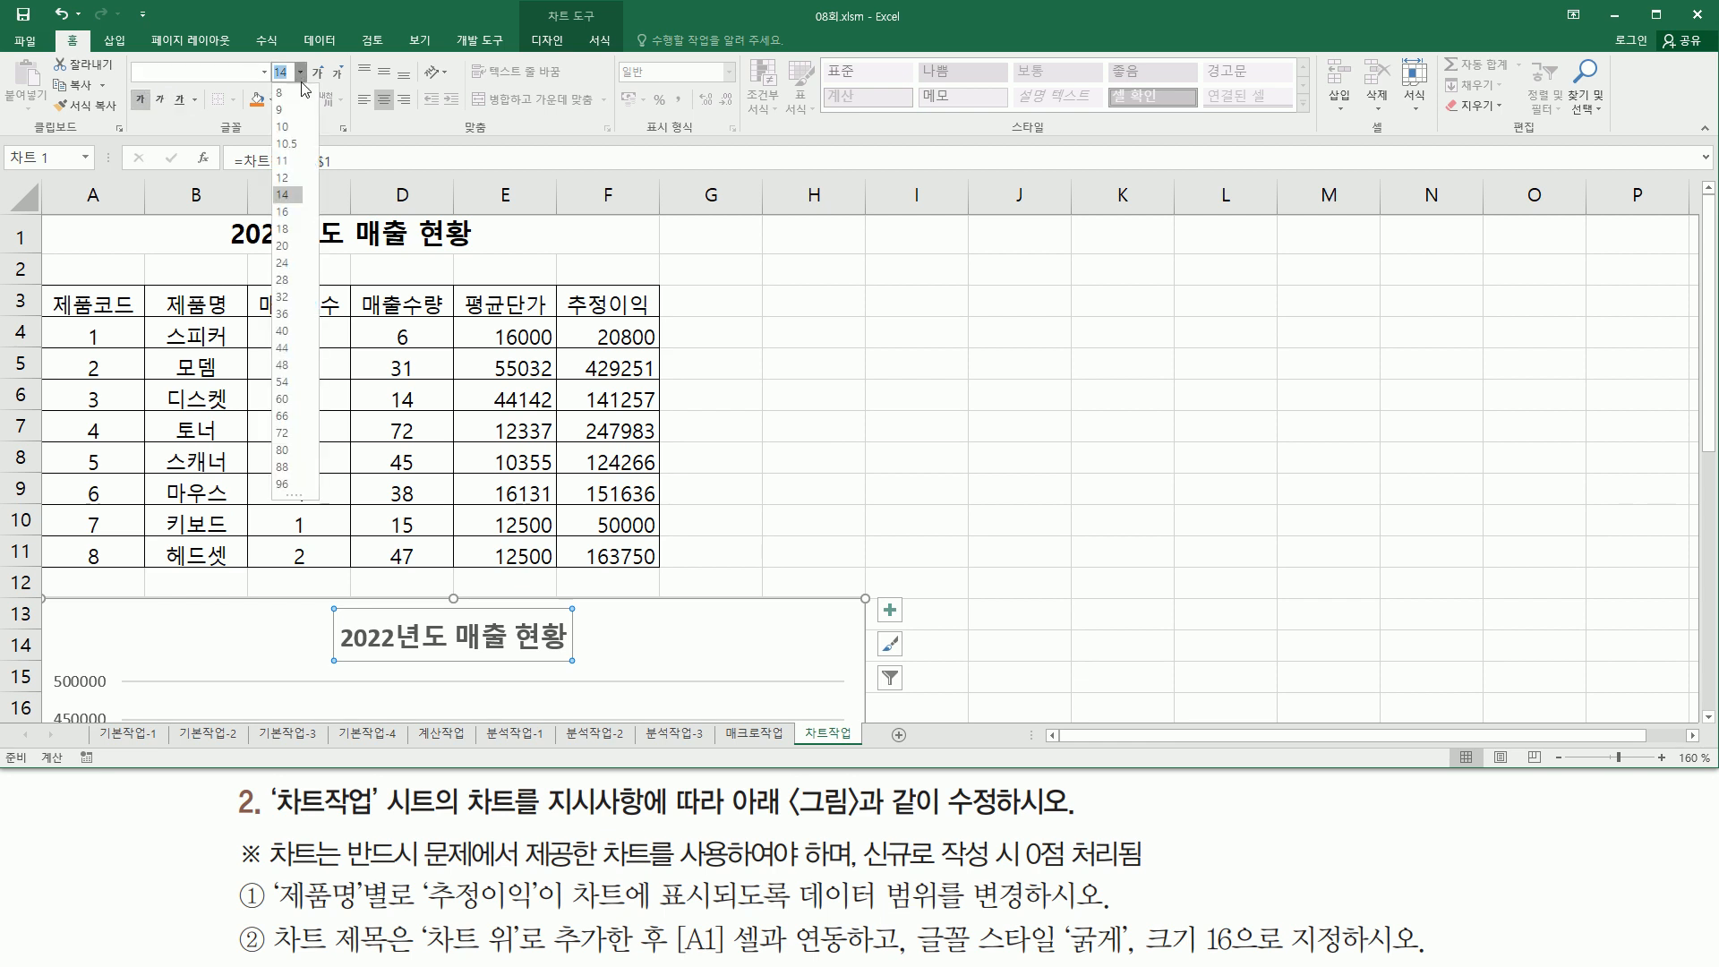
left_click(297, 212)
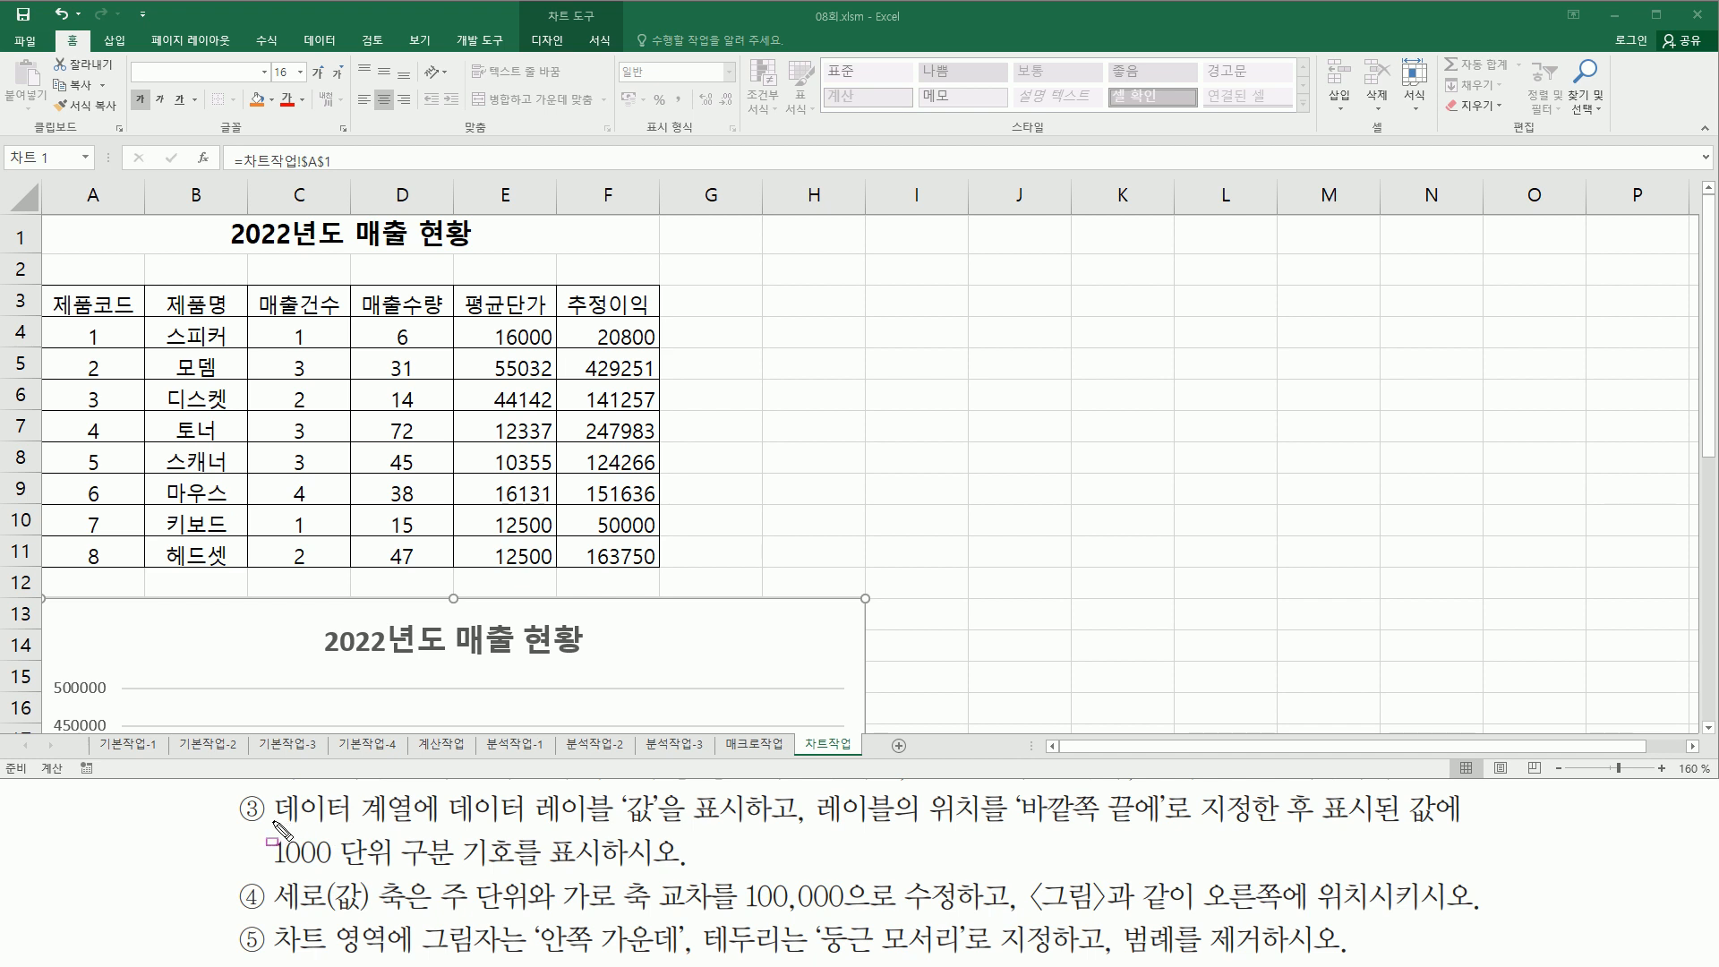
- Read the data label instruction and compare the chart with the reference picture's labels
mouse_move(271, 820)
left_mouse_down()
mouse_move(414, 822)
mouse_move(459, 788)
mouse_move(459, 810)
mouse_move(440, 787)
mouse_move(611, 831)
mouse_move(830, 803)
mouse_move(983, 832)
mouse_move(1162, 832)
left_mouse_up()
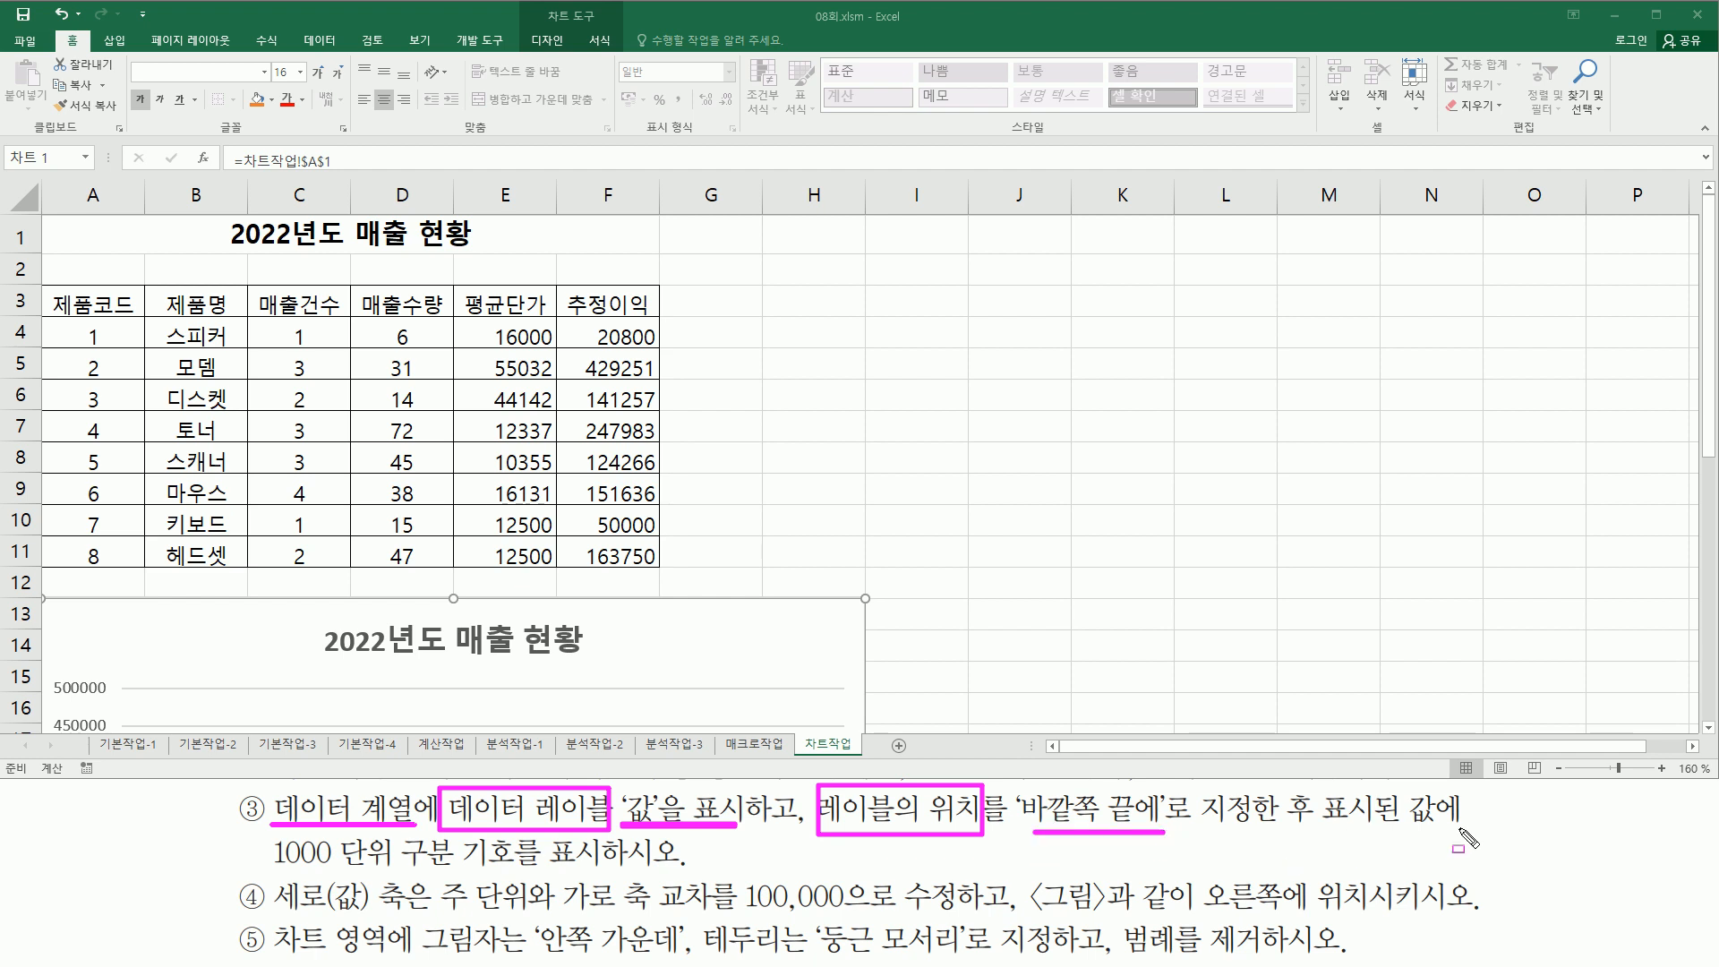
left_click_drag(270, 862, 599, 862)
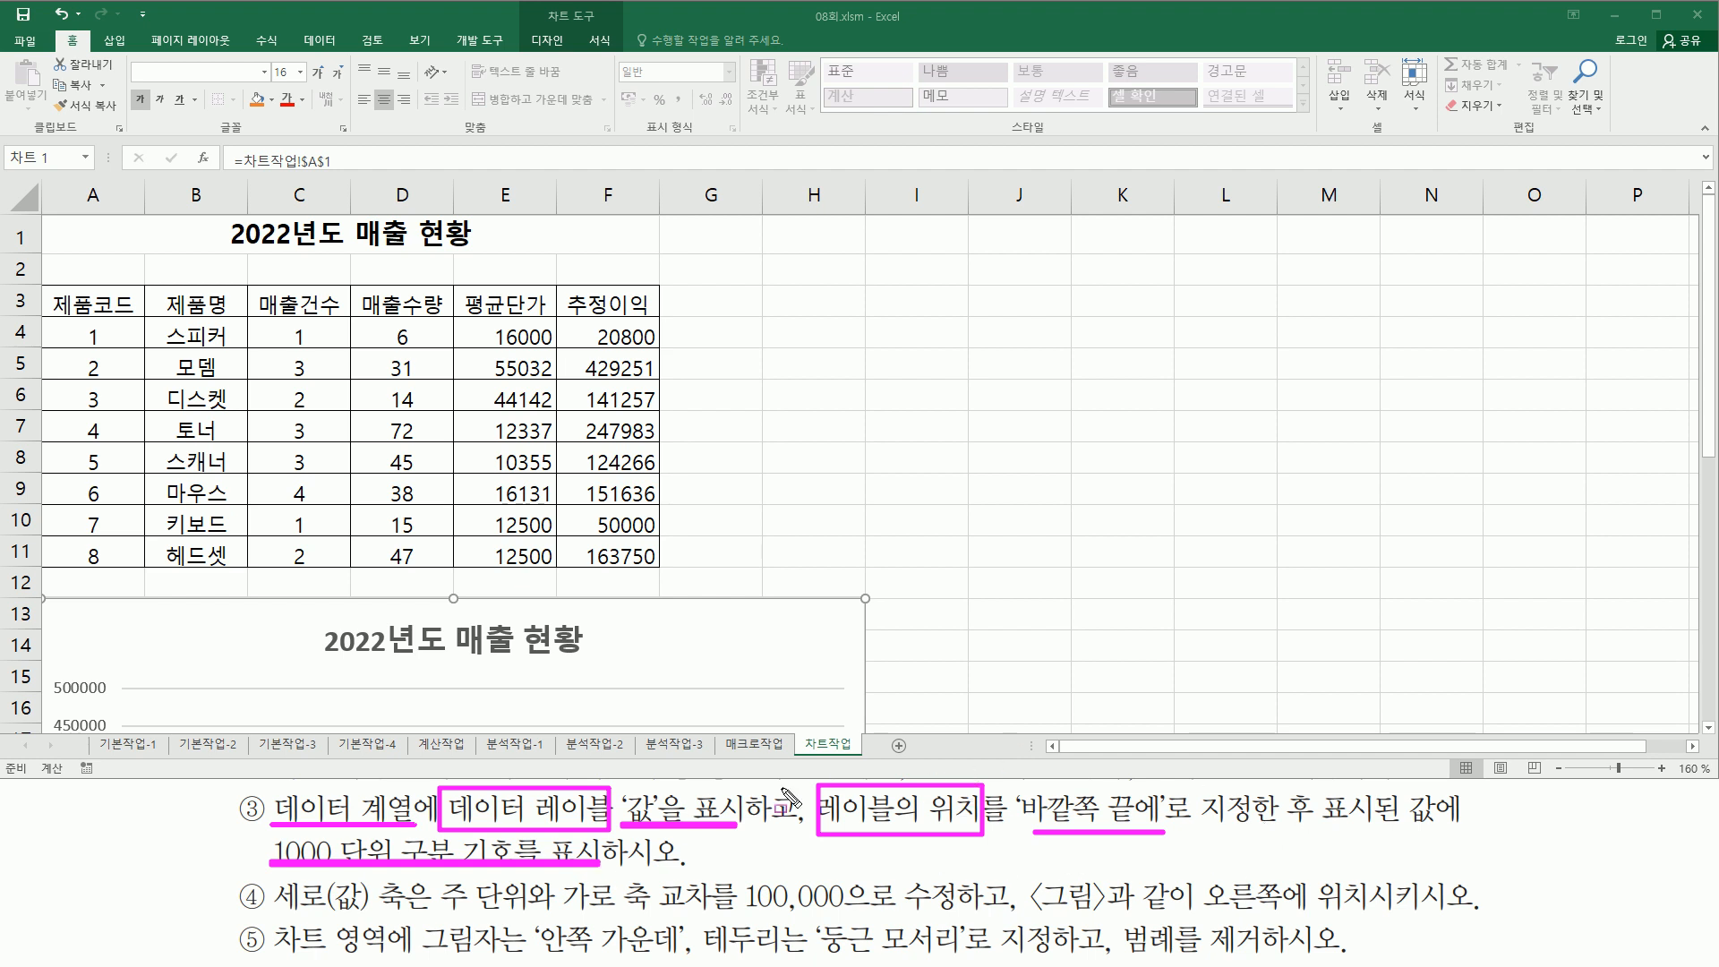
key("Escape")
scroll(924, 460, "down", 7)
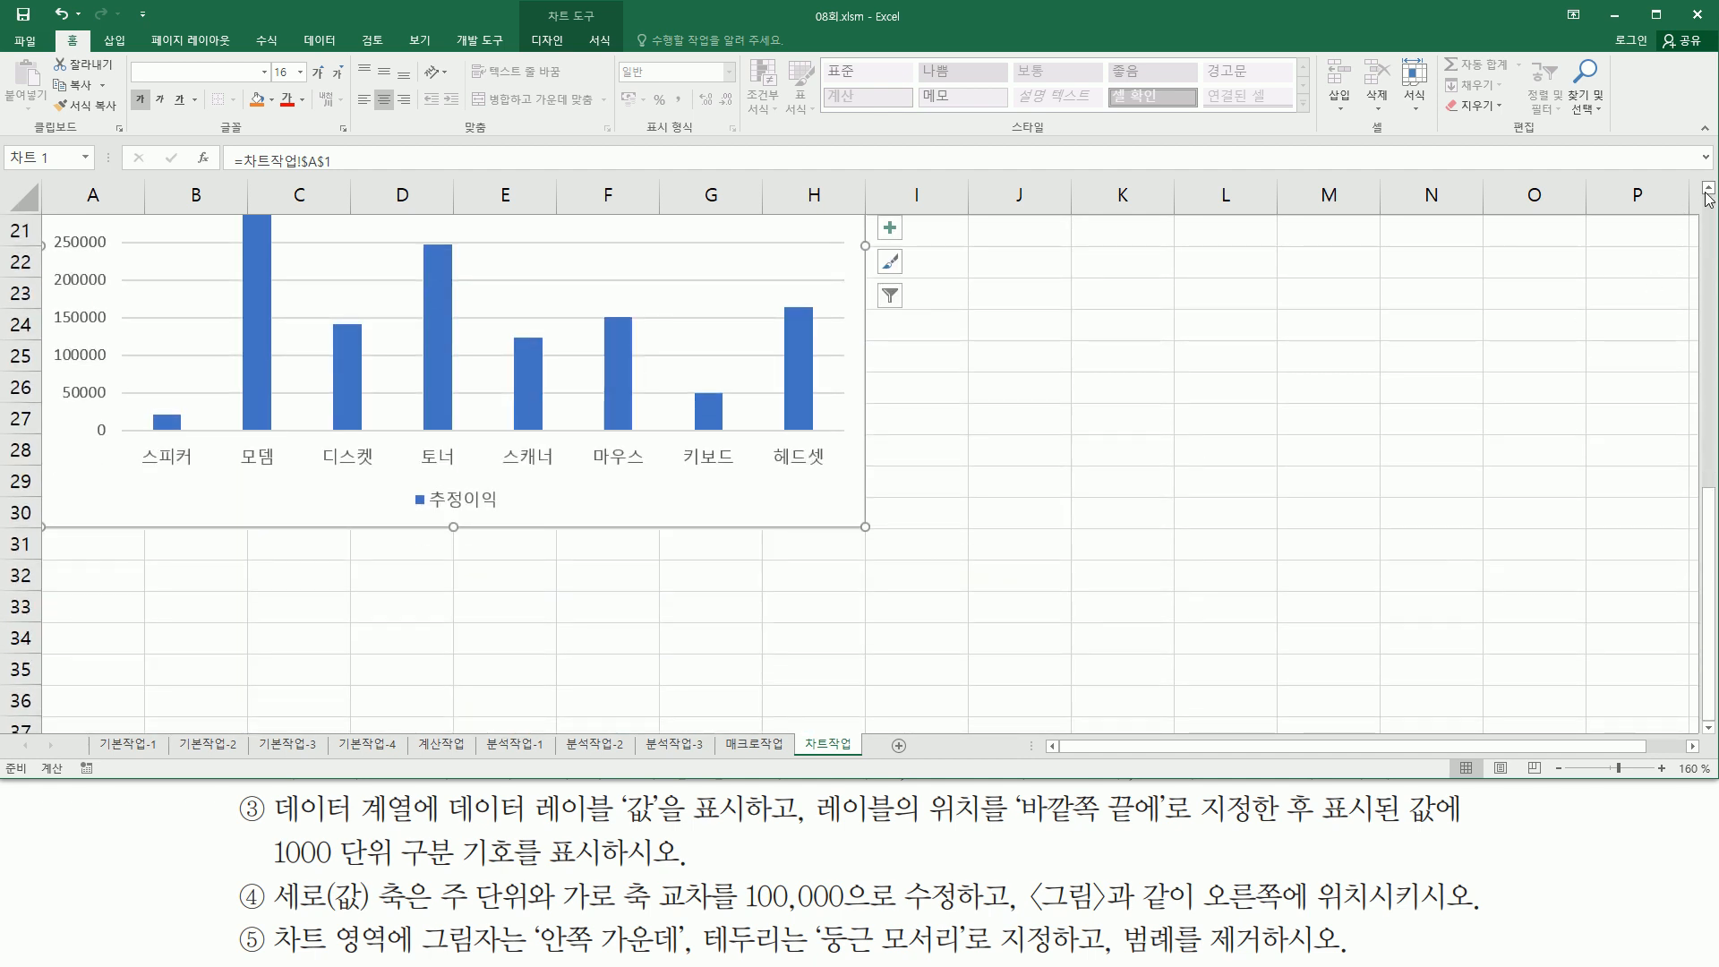
scroll(1262, 305, "up", 2)
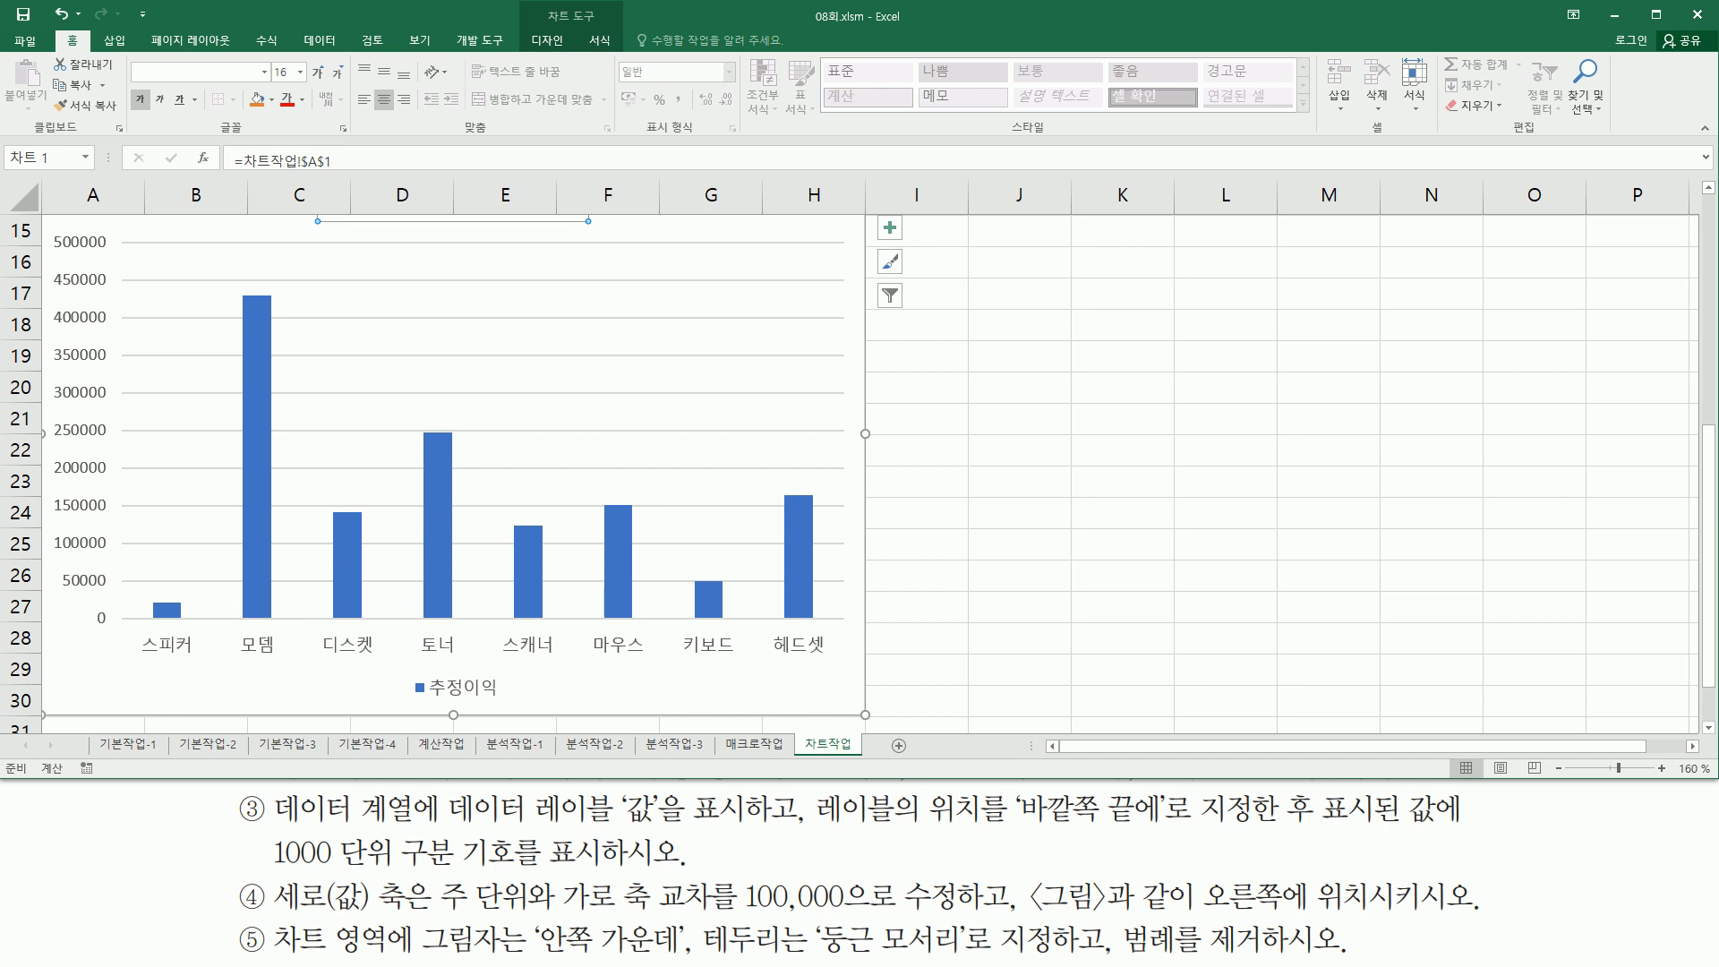
key("alt+Tab")
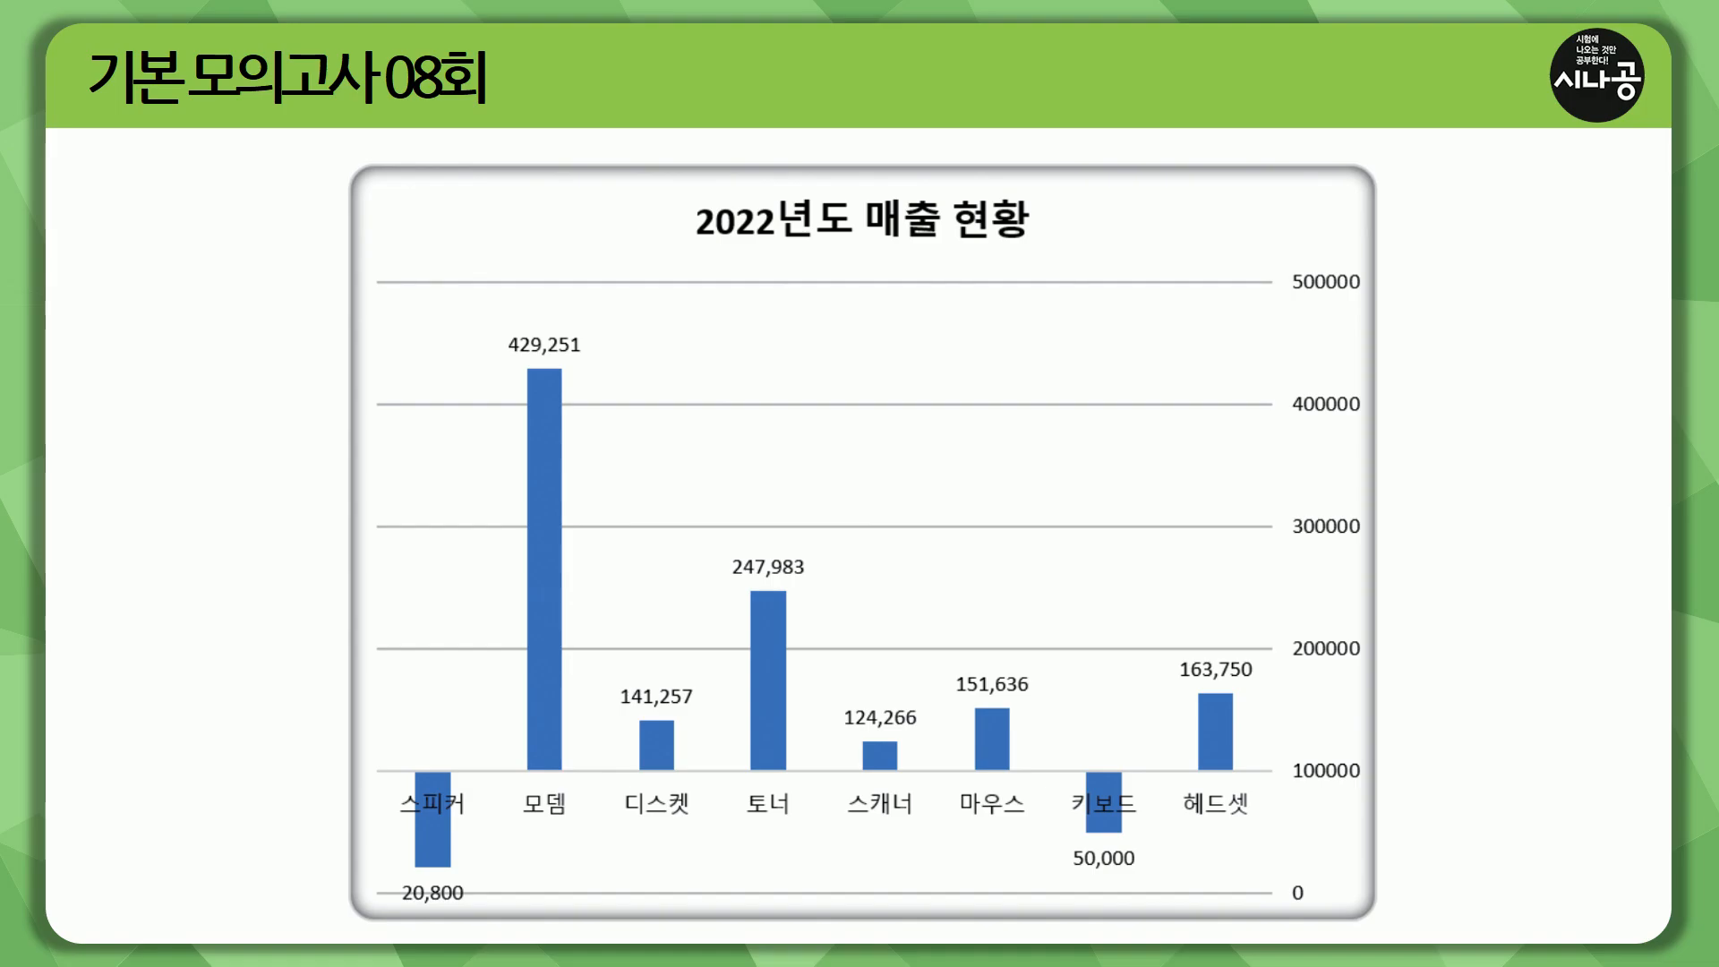
left_click_drag(394, 874, 395, 877)
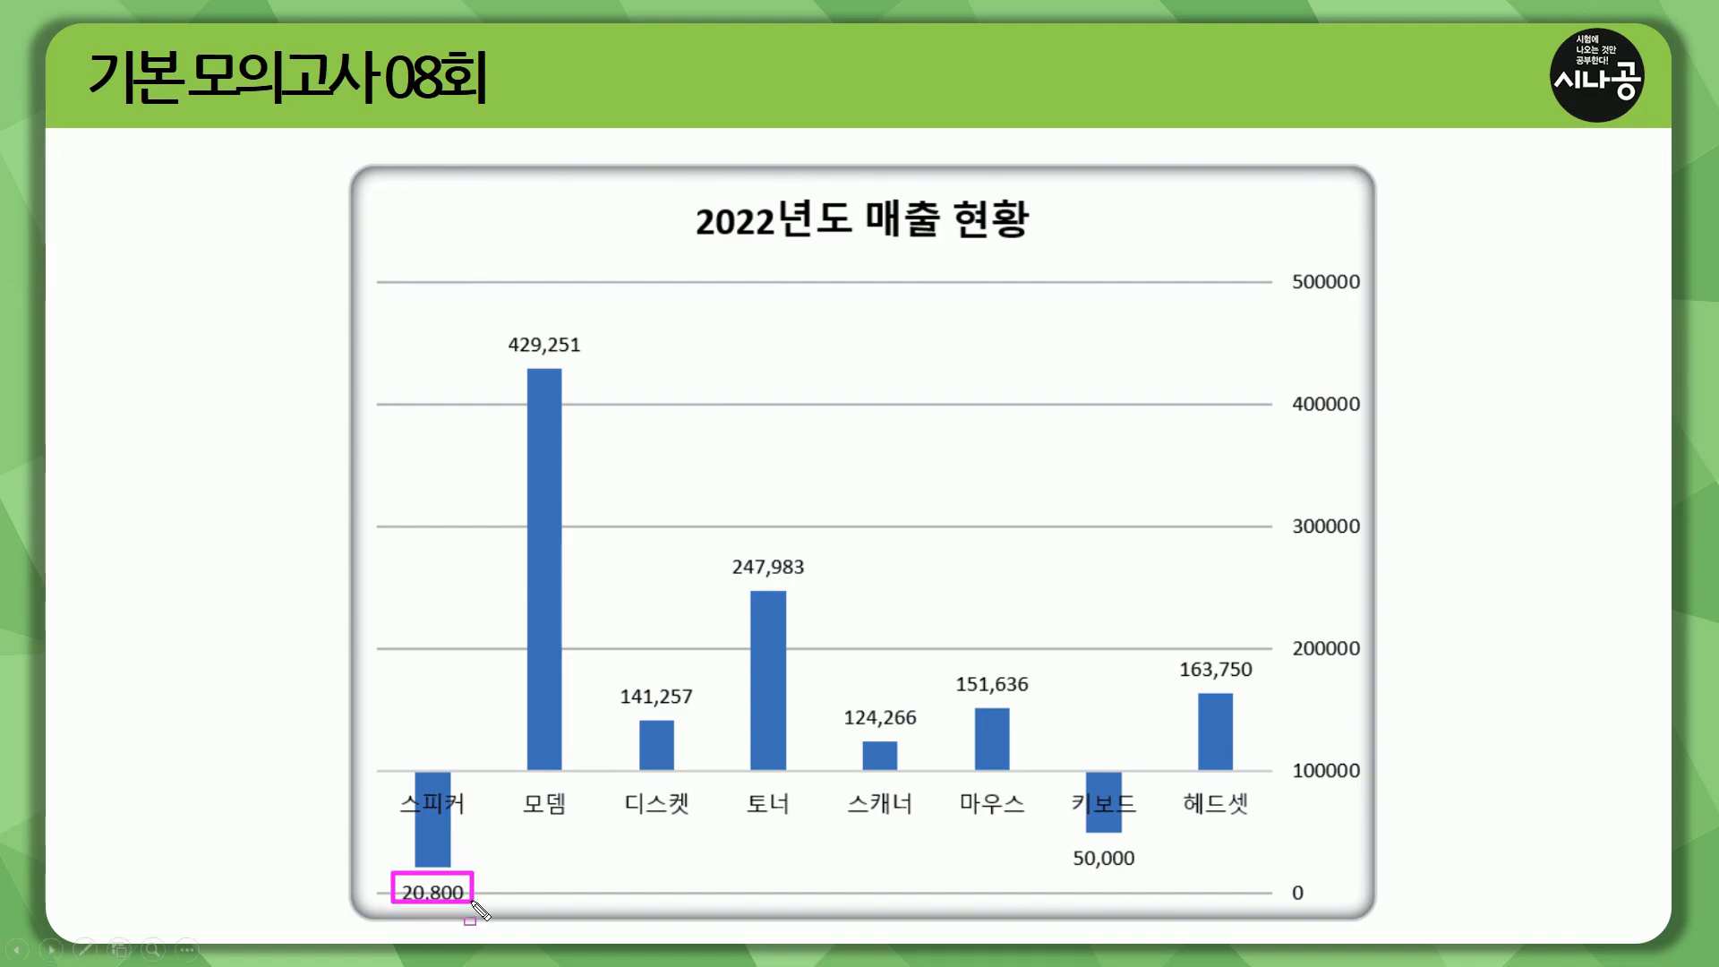
mouse_move(507, 323)
left_mouse_down()
mouse_move(503, 349)
mouse_move(588, 357)
left_mouse_up()
left_click_drag(612, 677, 698, 707)
left_click_drag(717, 547, 824, 586)
left_click_drag(841, 702, 921, 741)
left_click_drag(948, 662, 1062, 717)
left_click_drag(1059, 839, 1180, 884)
left_click_drag(1164, 638, 1305, 685)
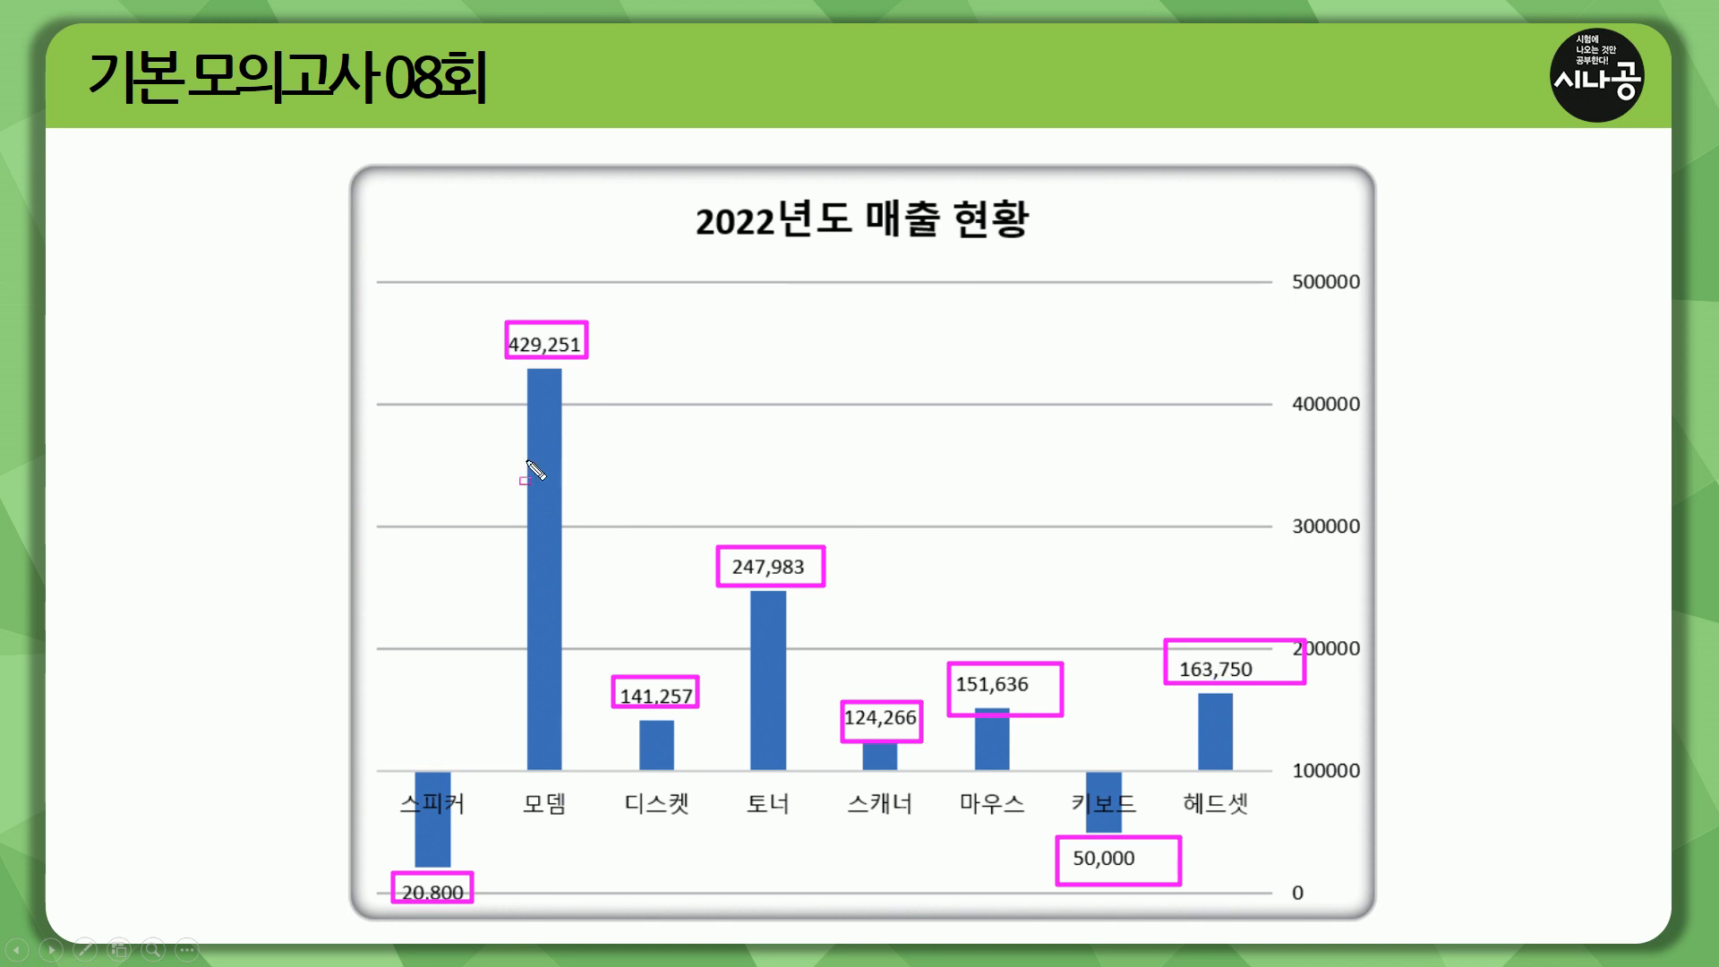
left_click_drag(371, 445, 381, 454)
key("e")
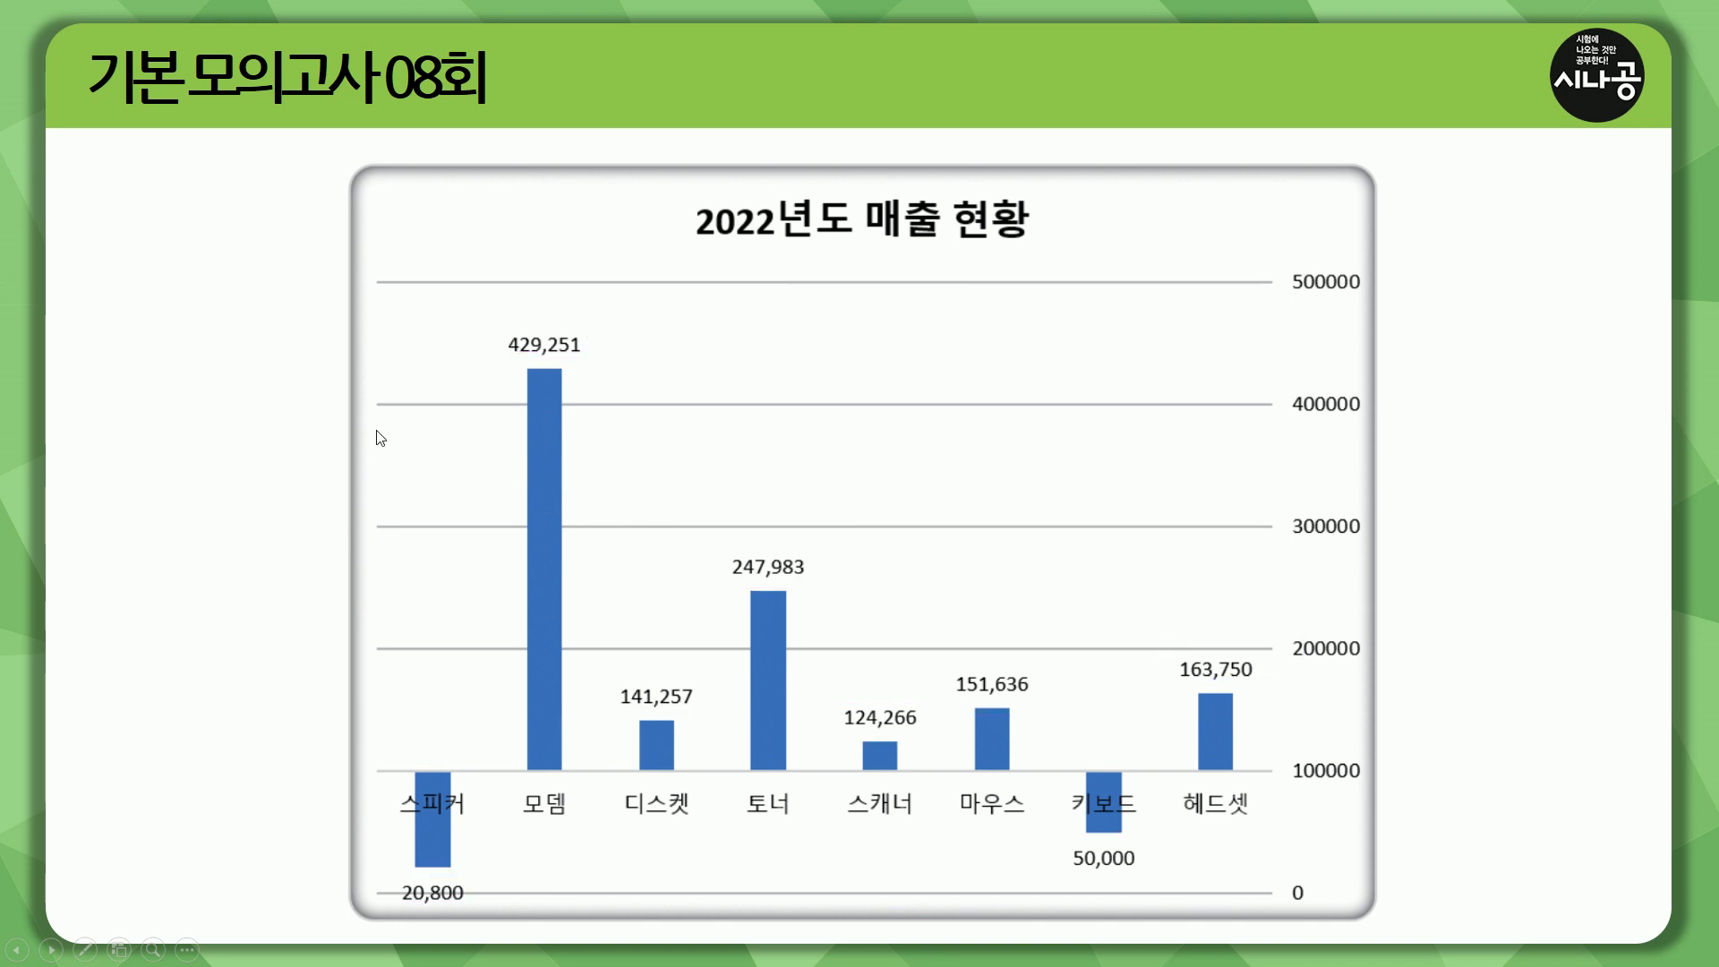
key("alt+Tab")
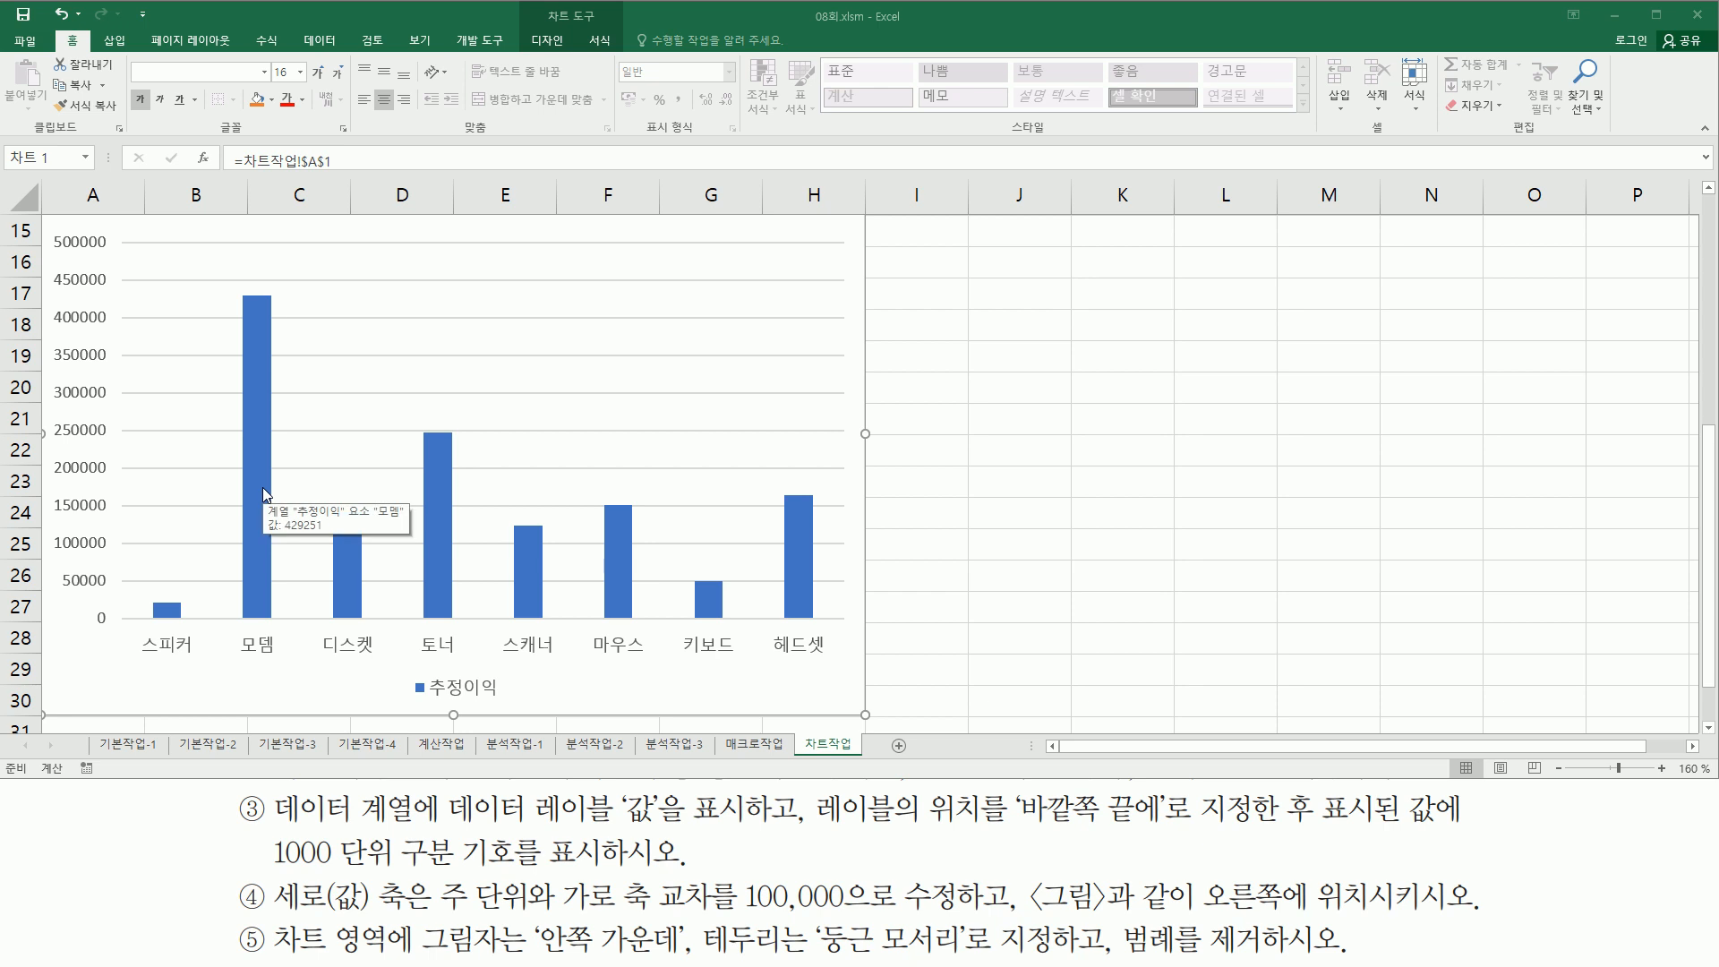
- Add value data labels to the 추정이익 series, positioned at the outside end
left_click(442, 454)
left_click(434, 484)
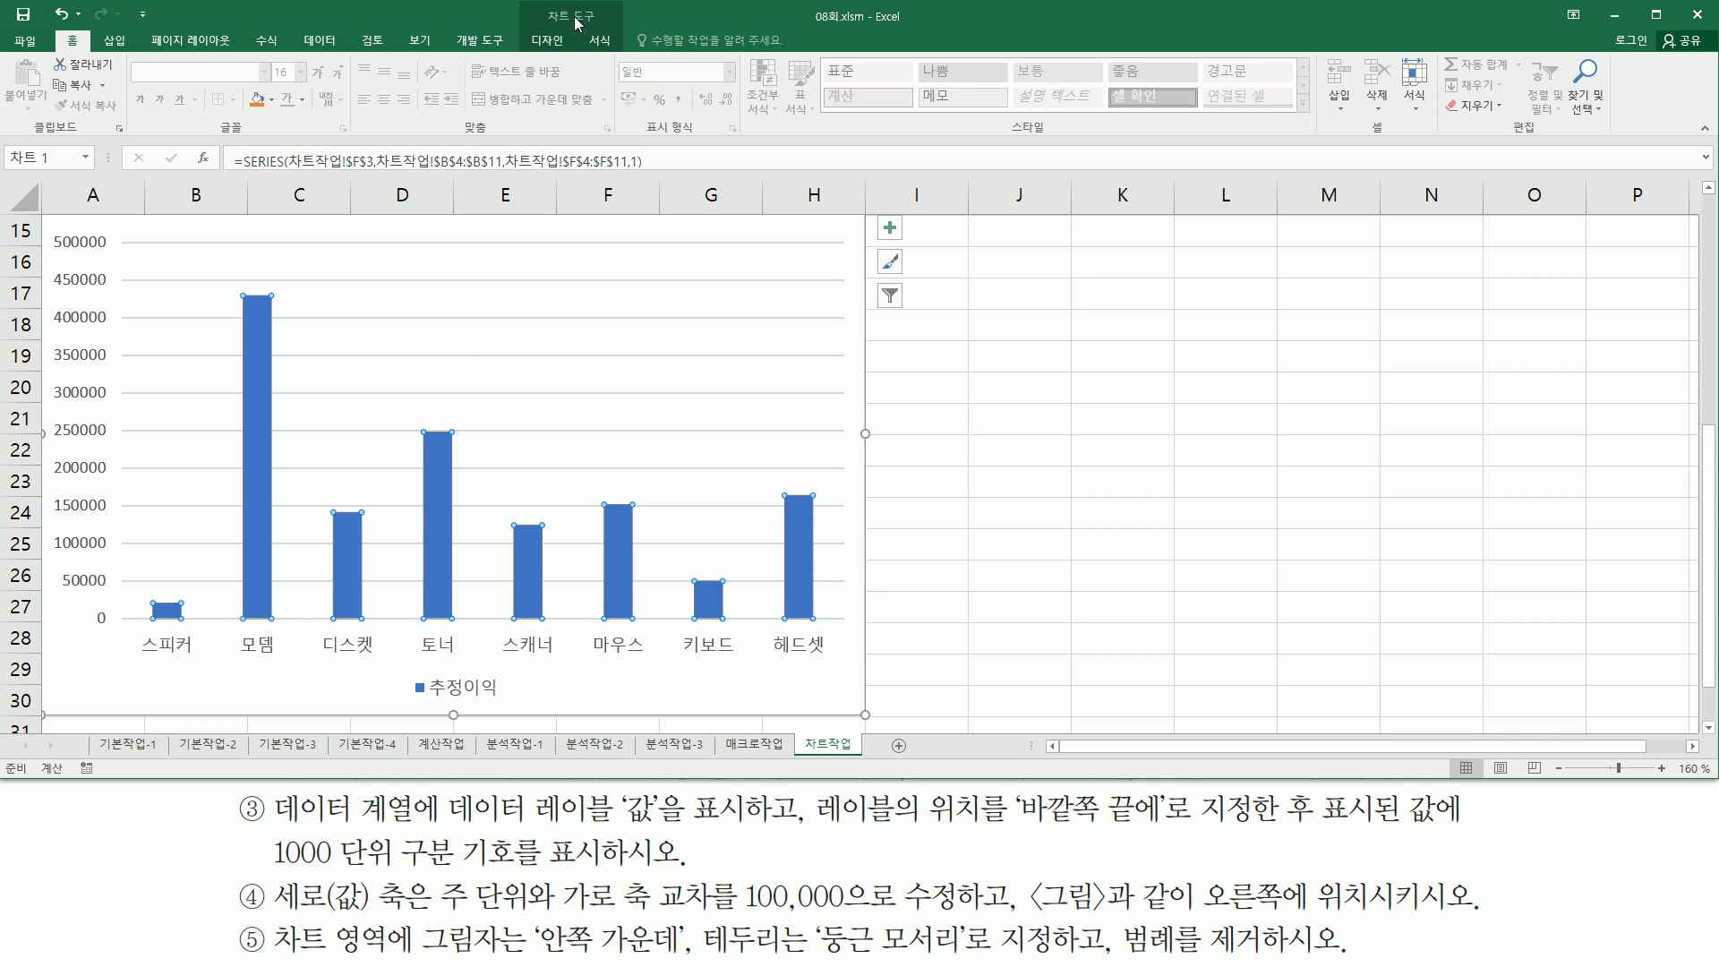
left_click(547, 40)
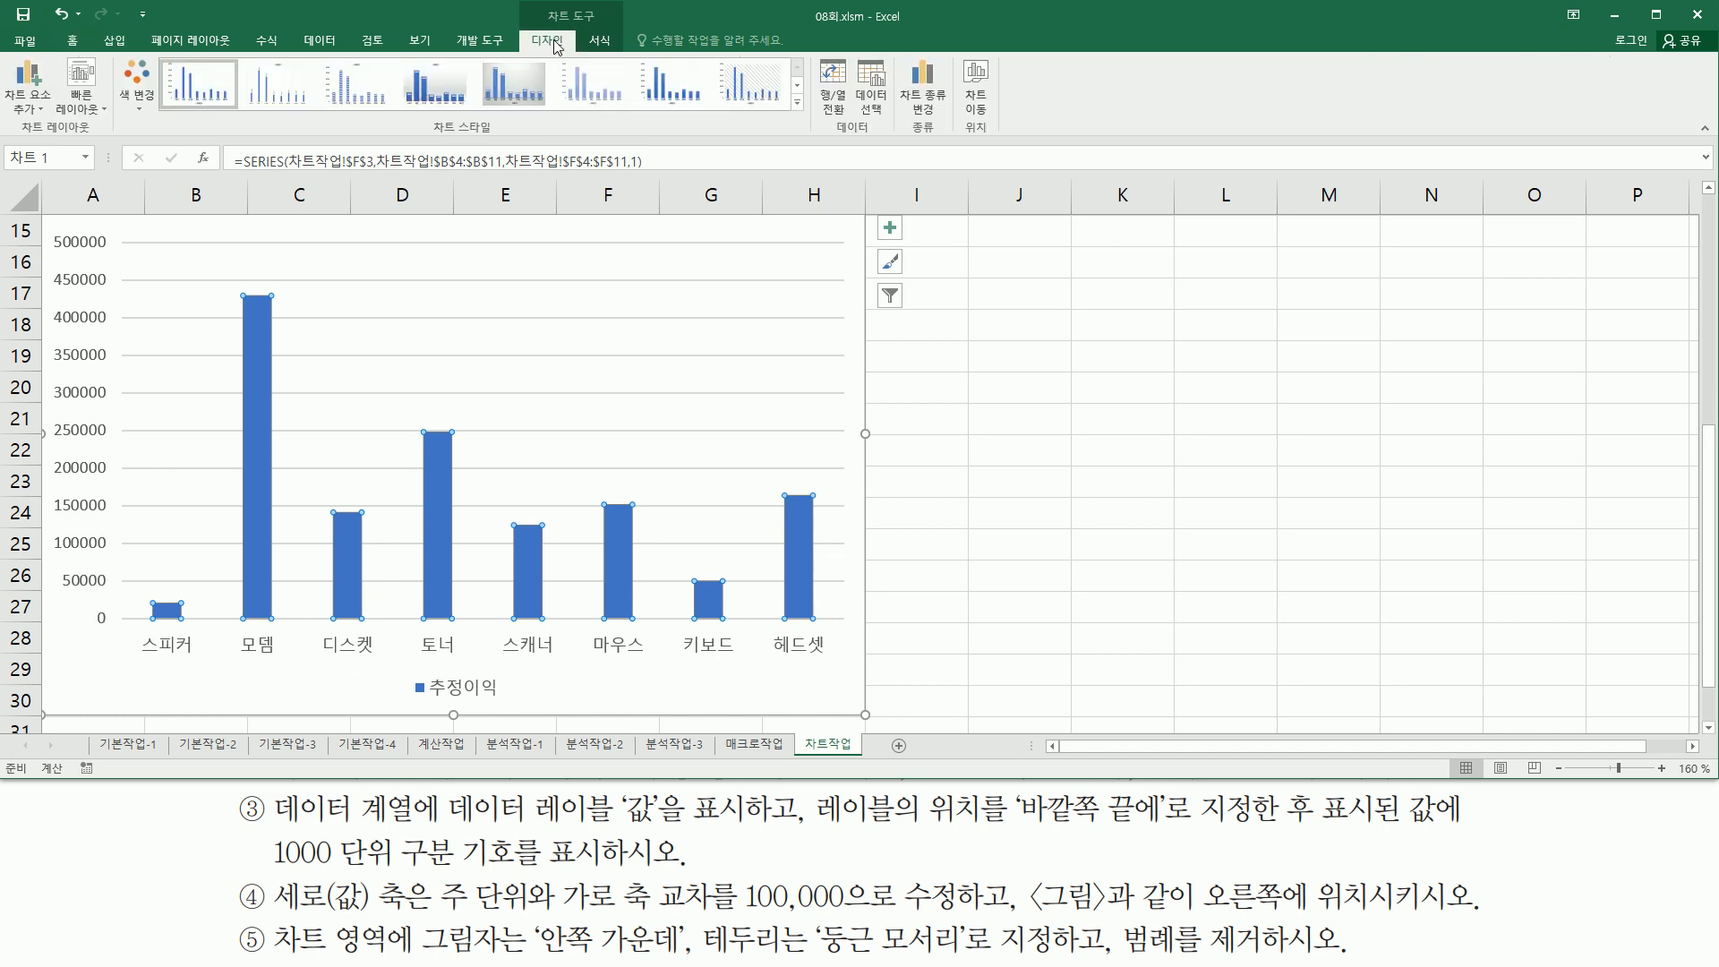
left_click(30, 107)
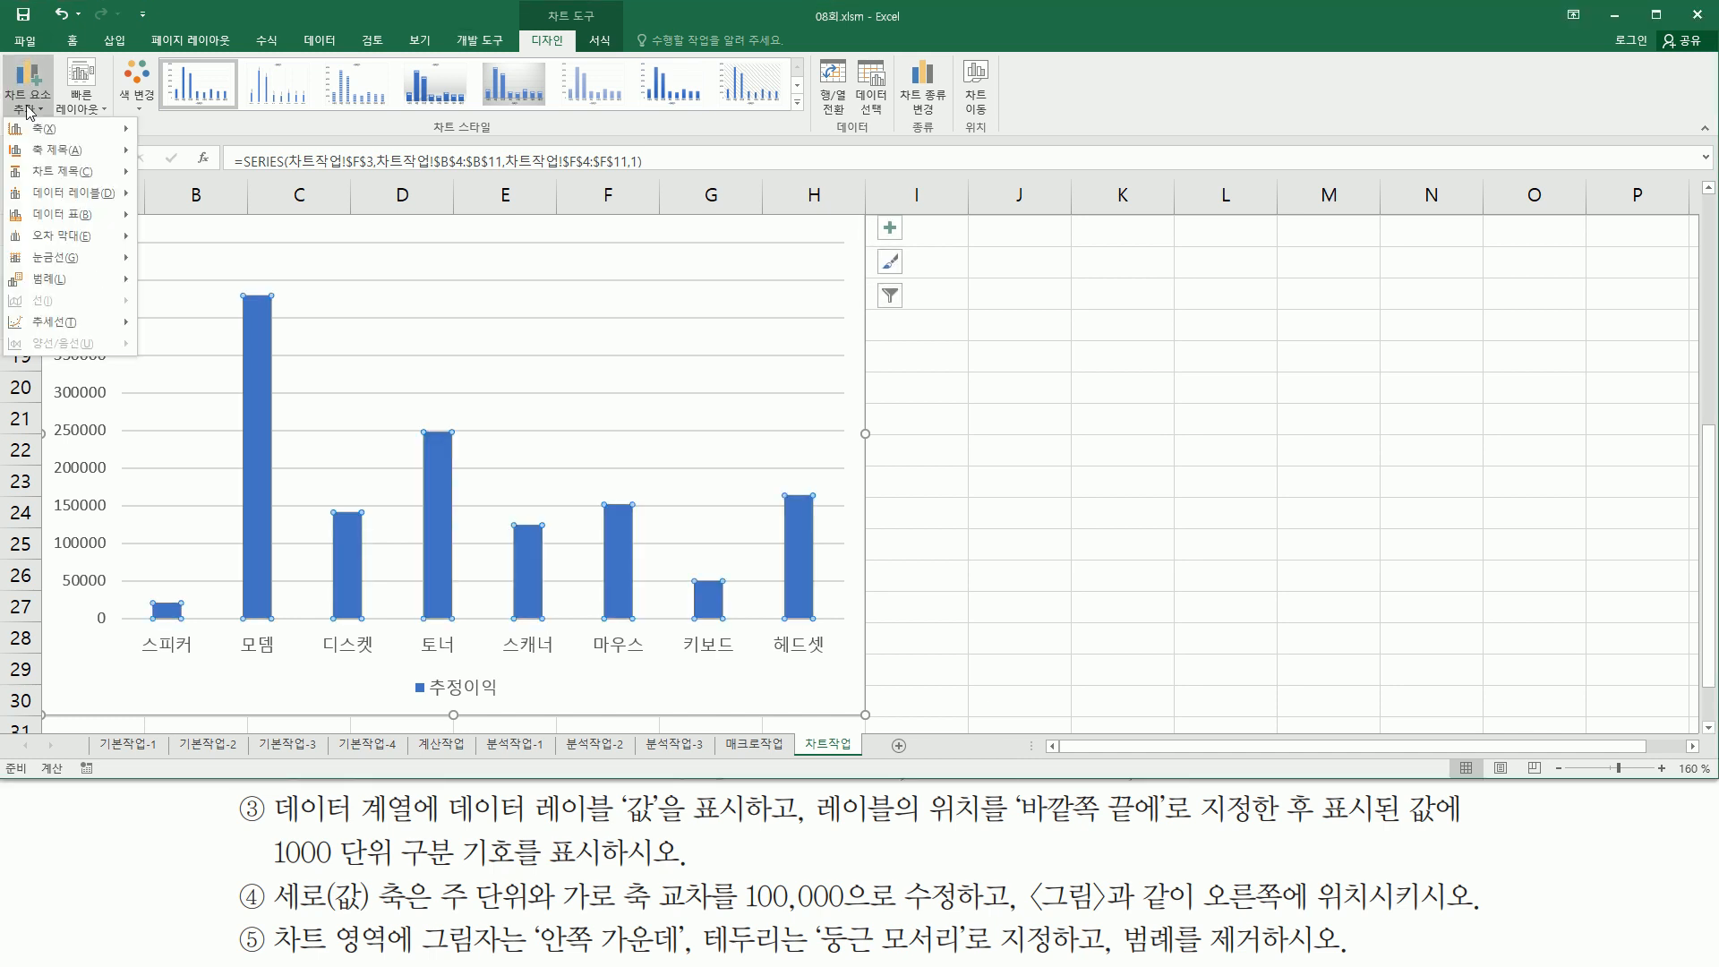
mouse_move(87, 198)
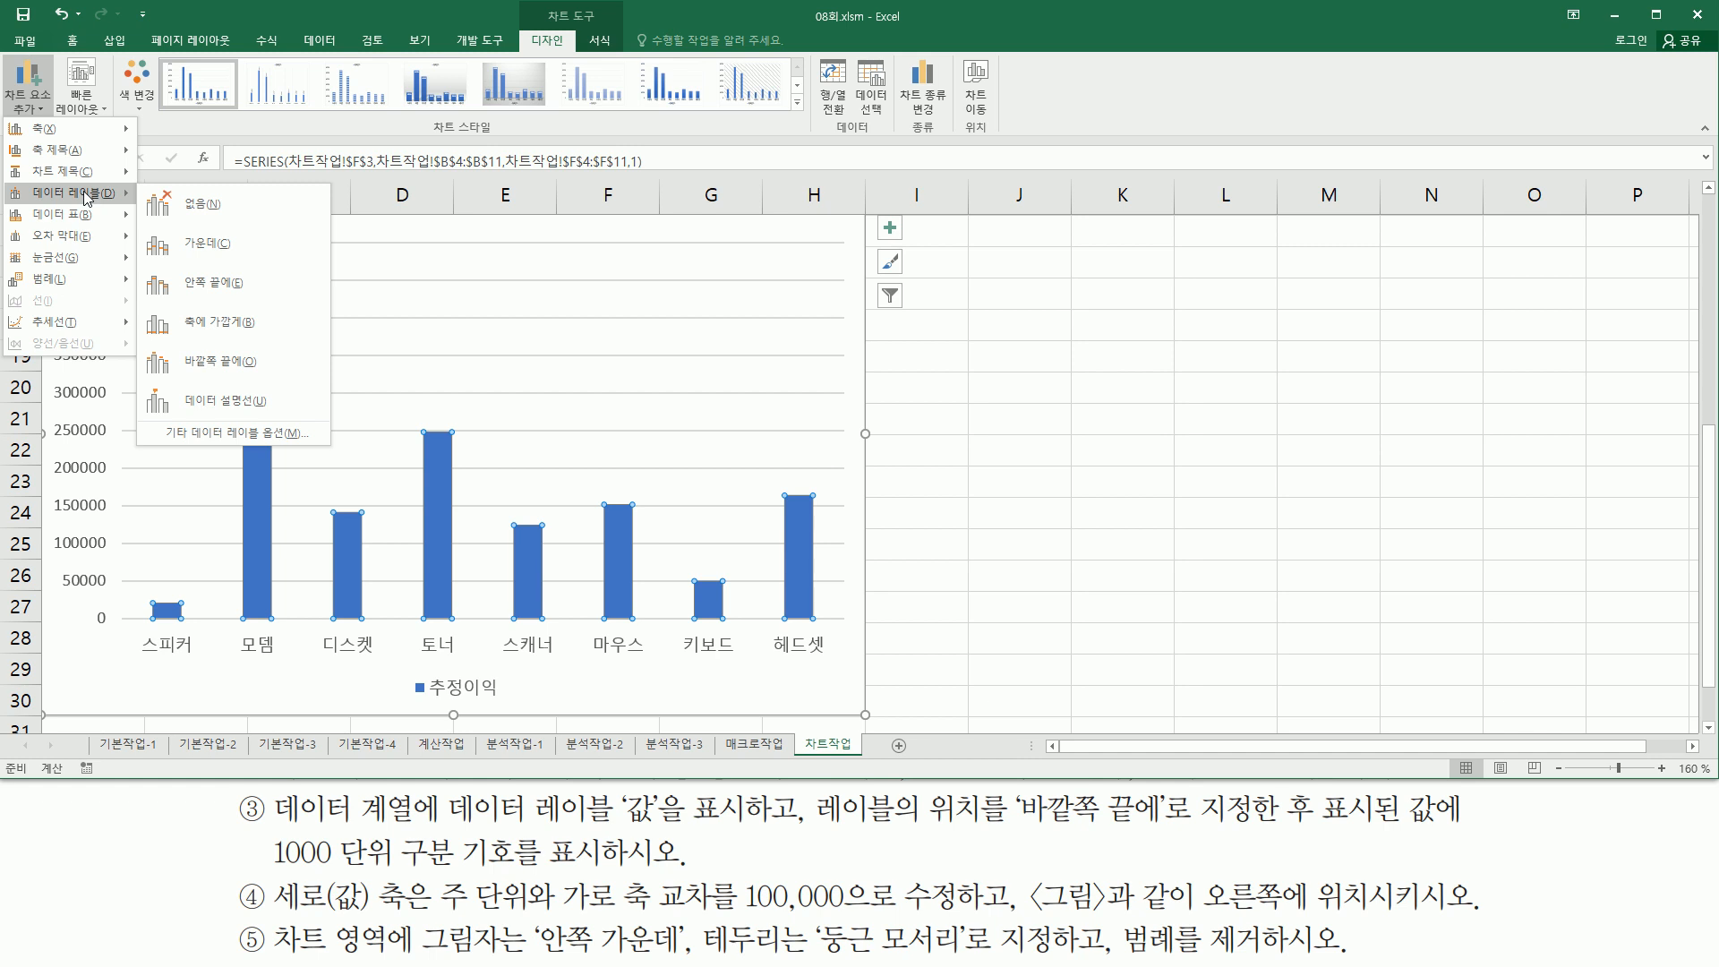
left_click(255, 362)
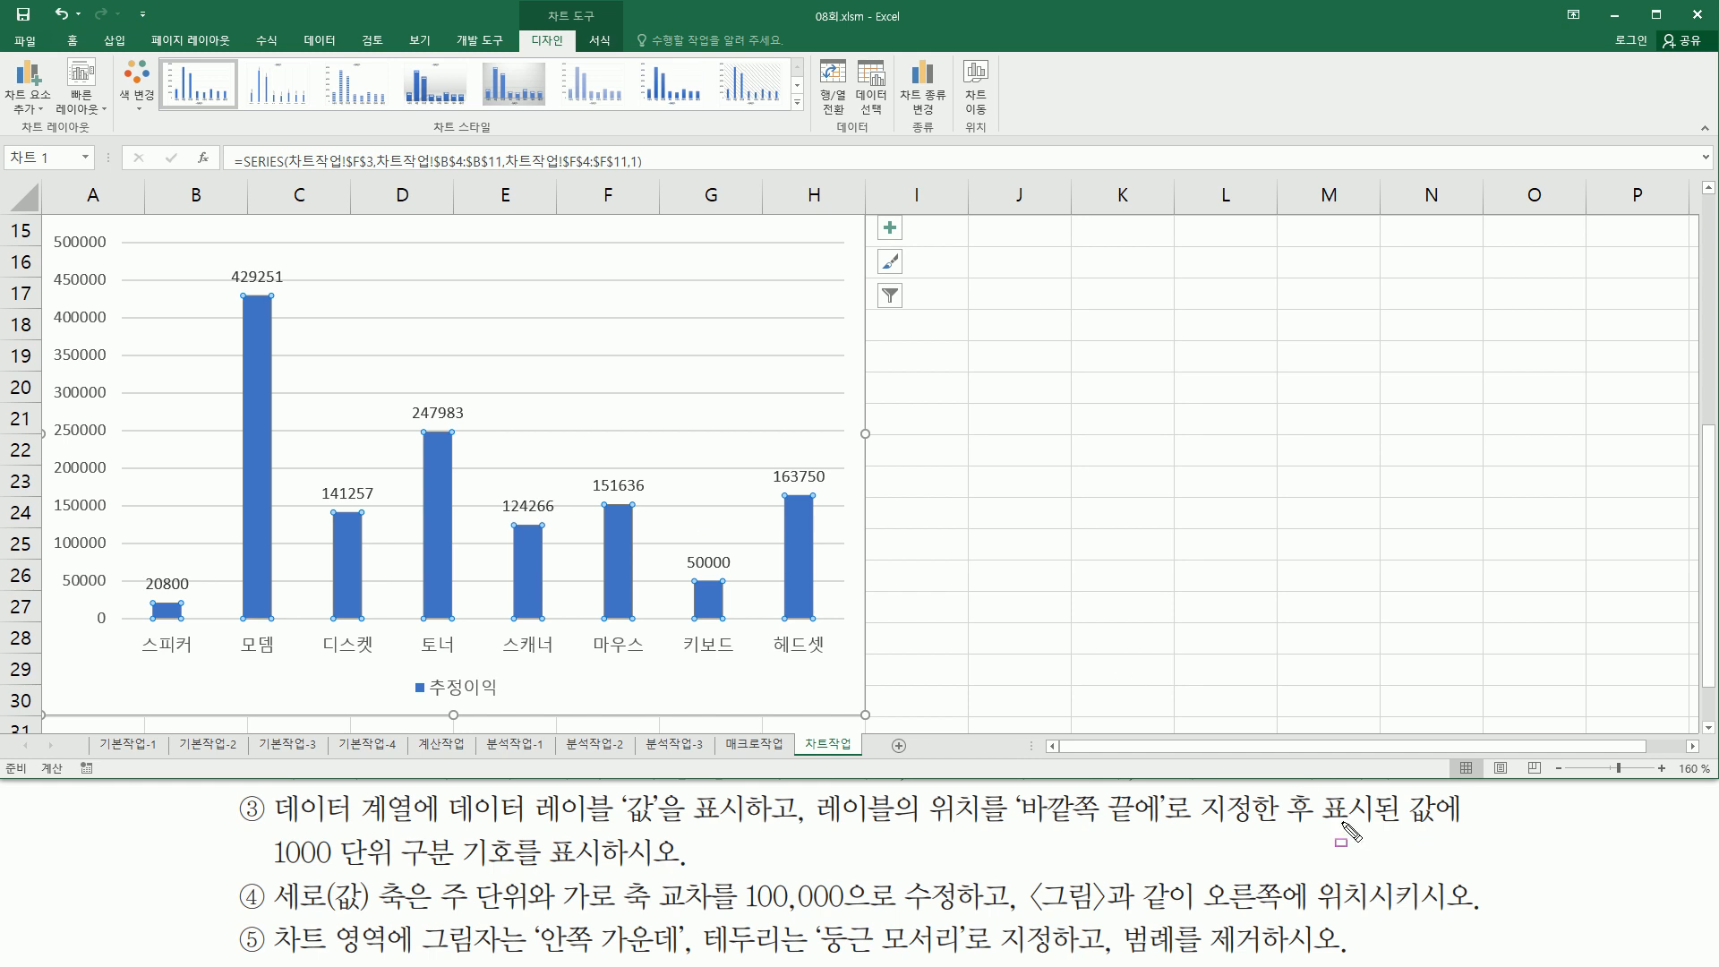
- Open the Format Data Labels pane for the series' data labels
left_click_drag(1316, 823, 1458, 825)
left_click_drag(260, 828, 620, 873)
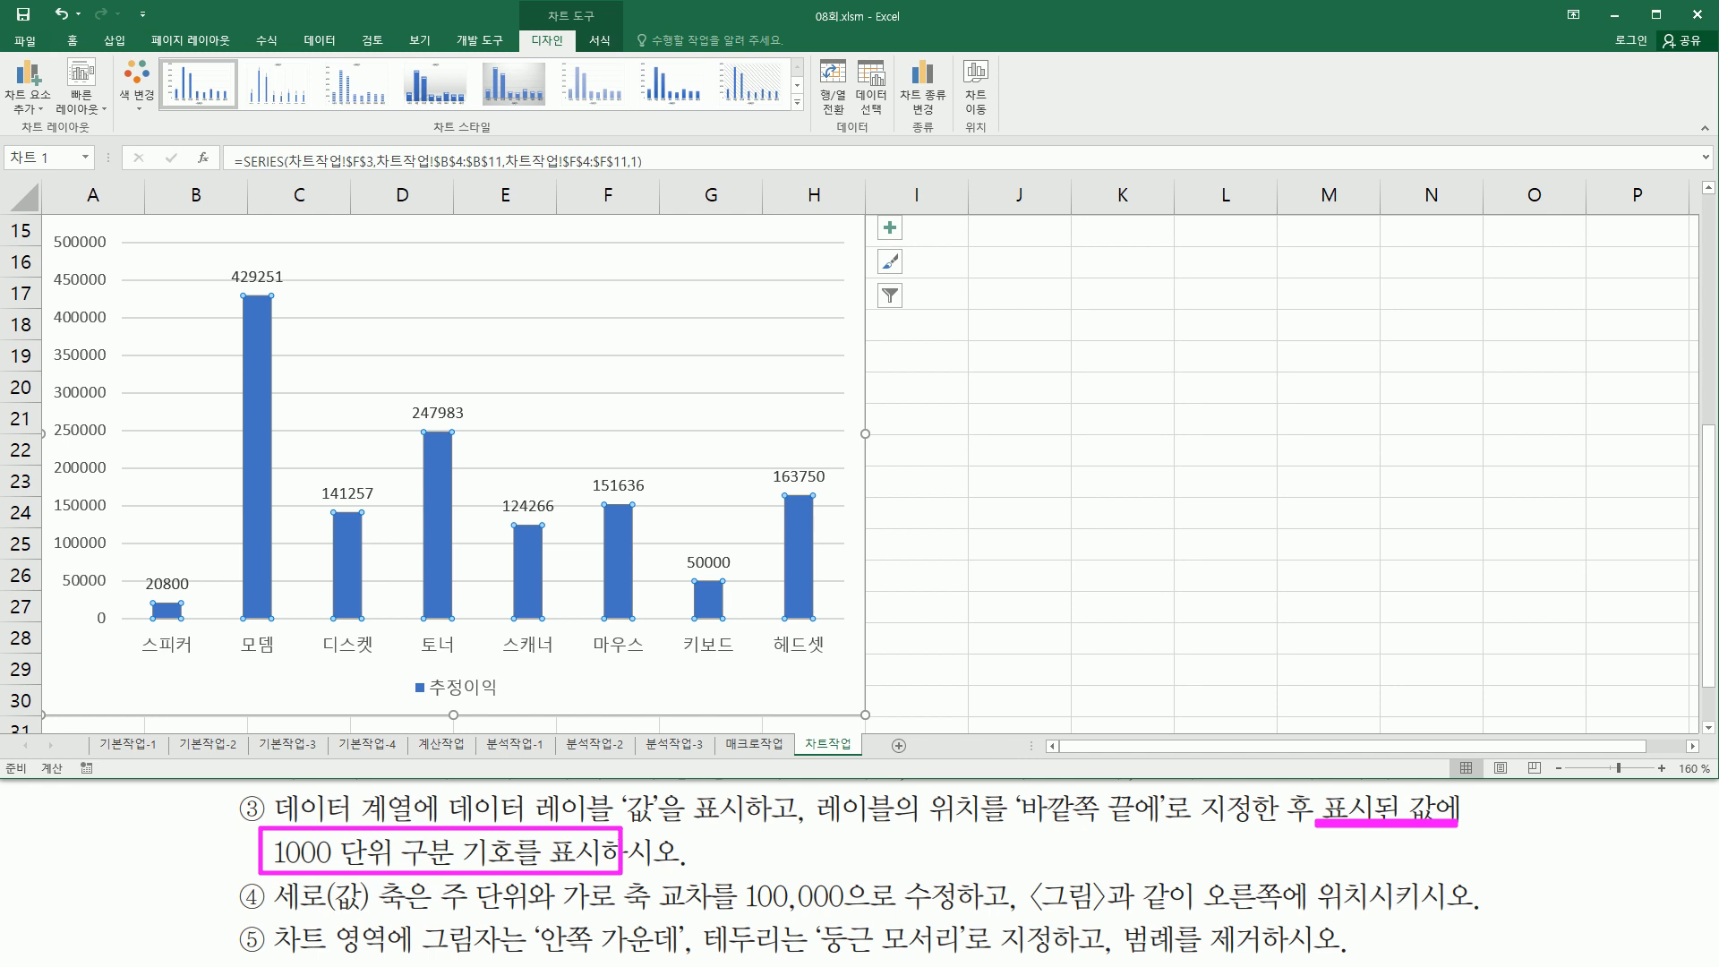
key("Escape")
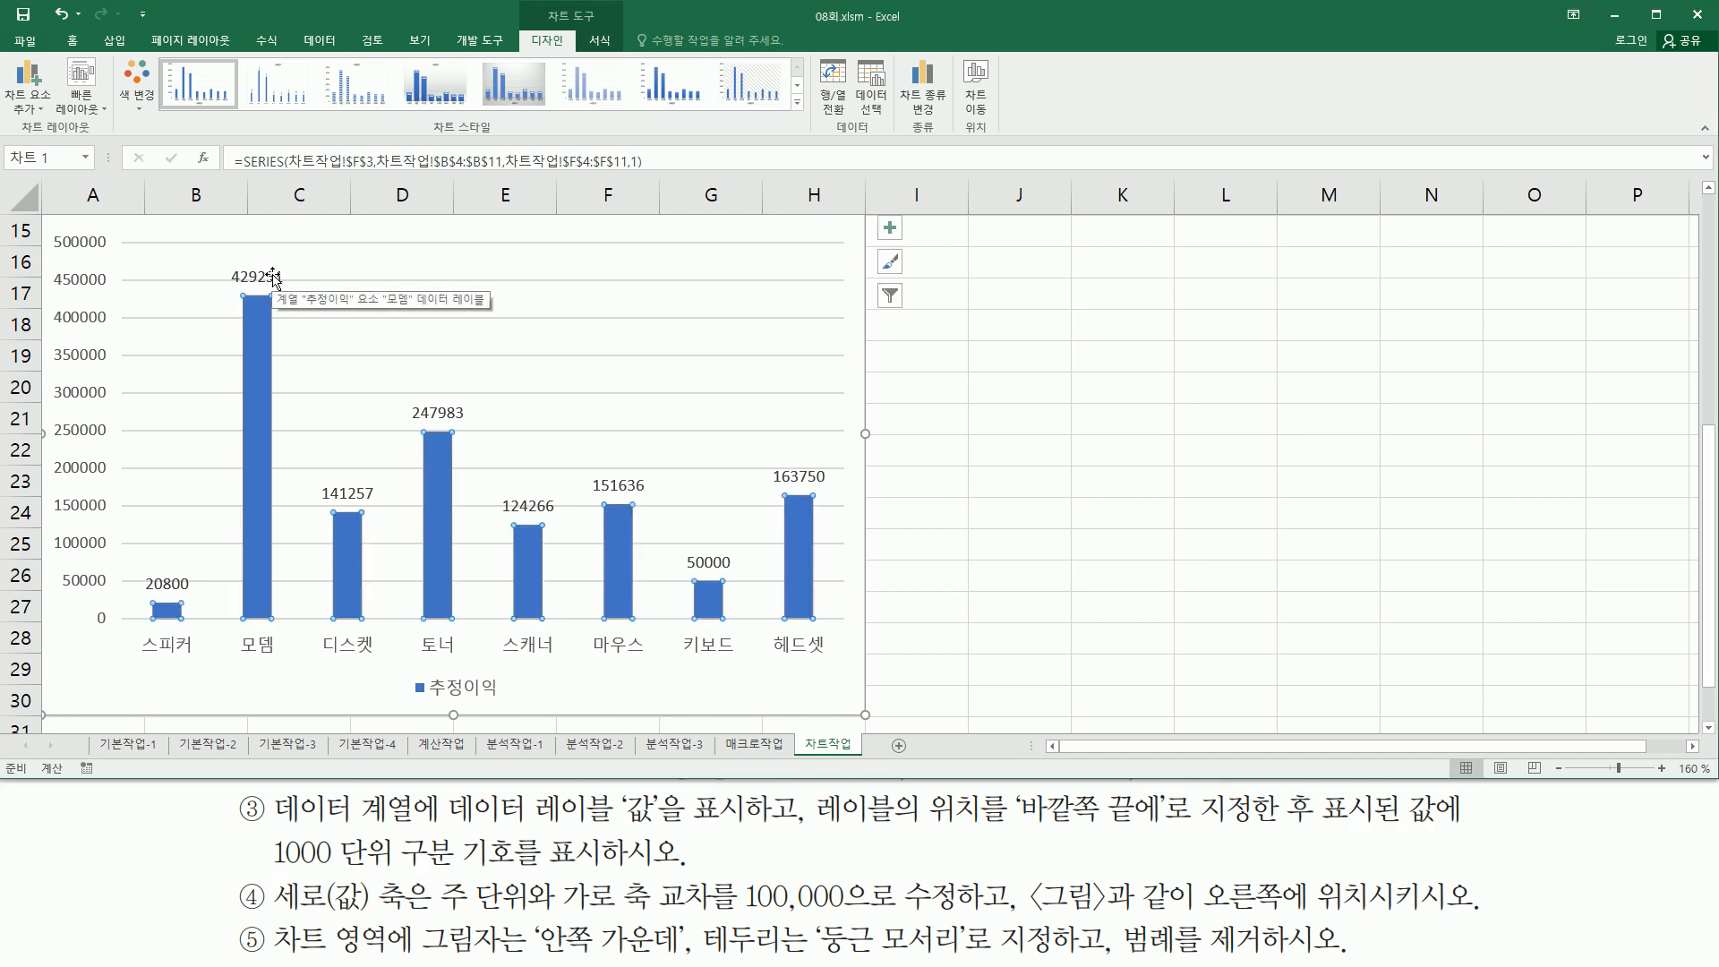
left_click(273, 276)
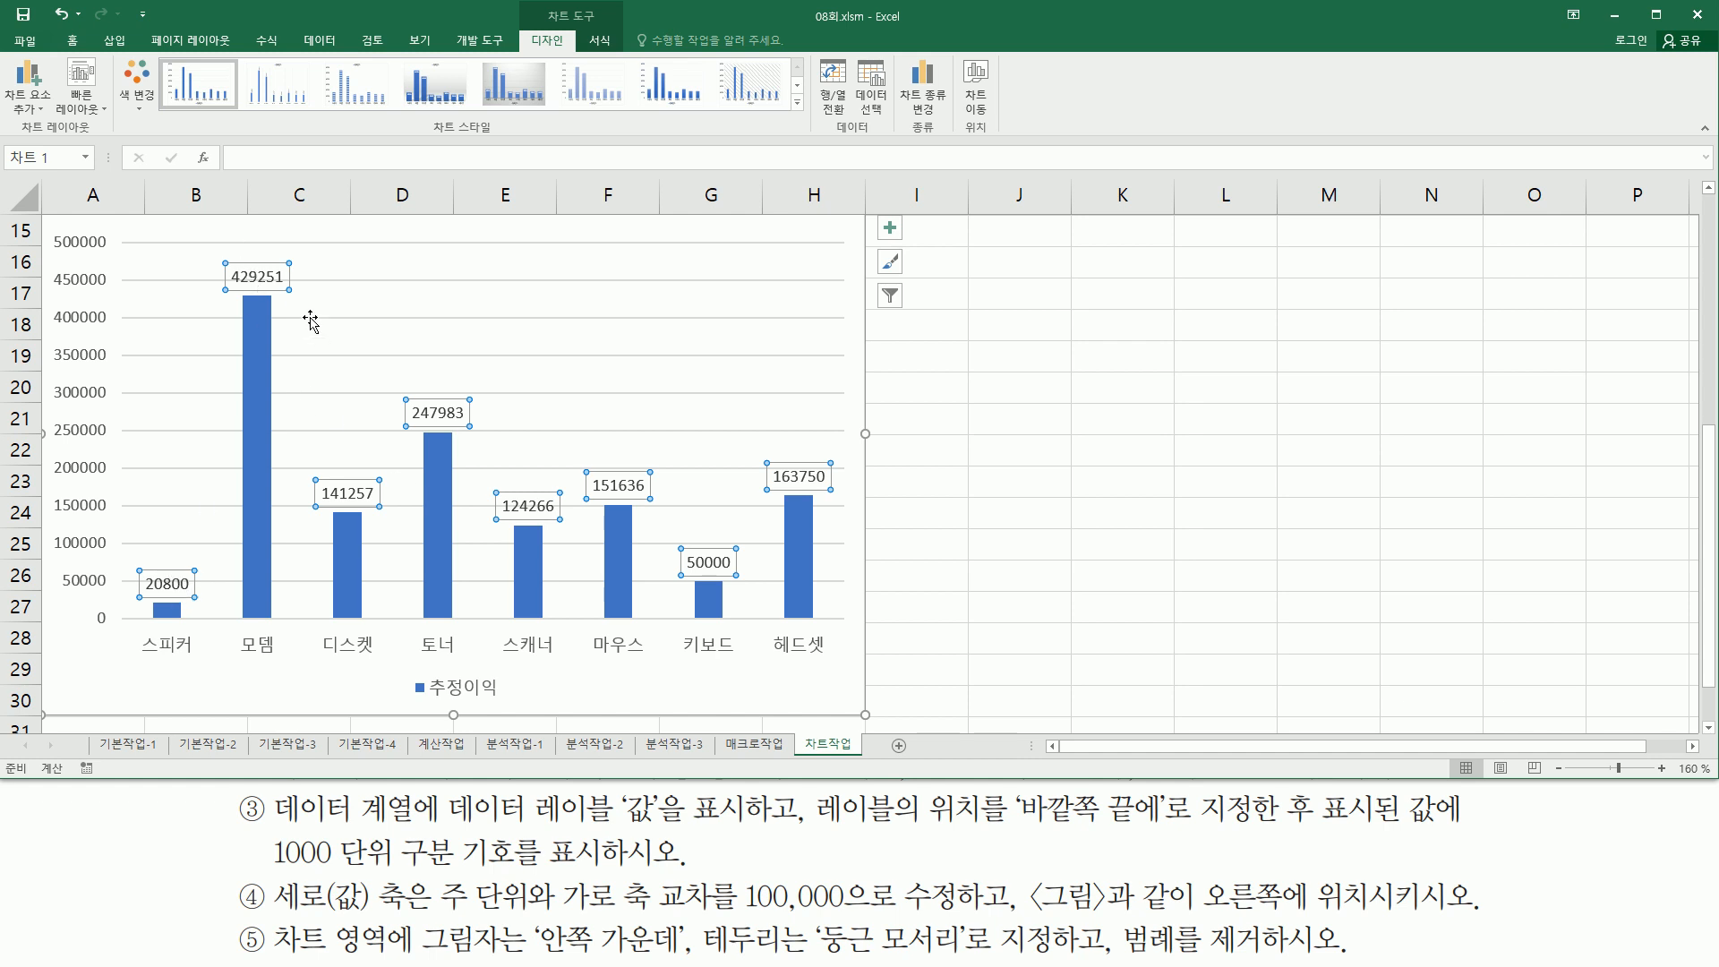
right_click(273, 277)
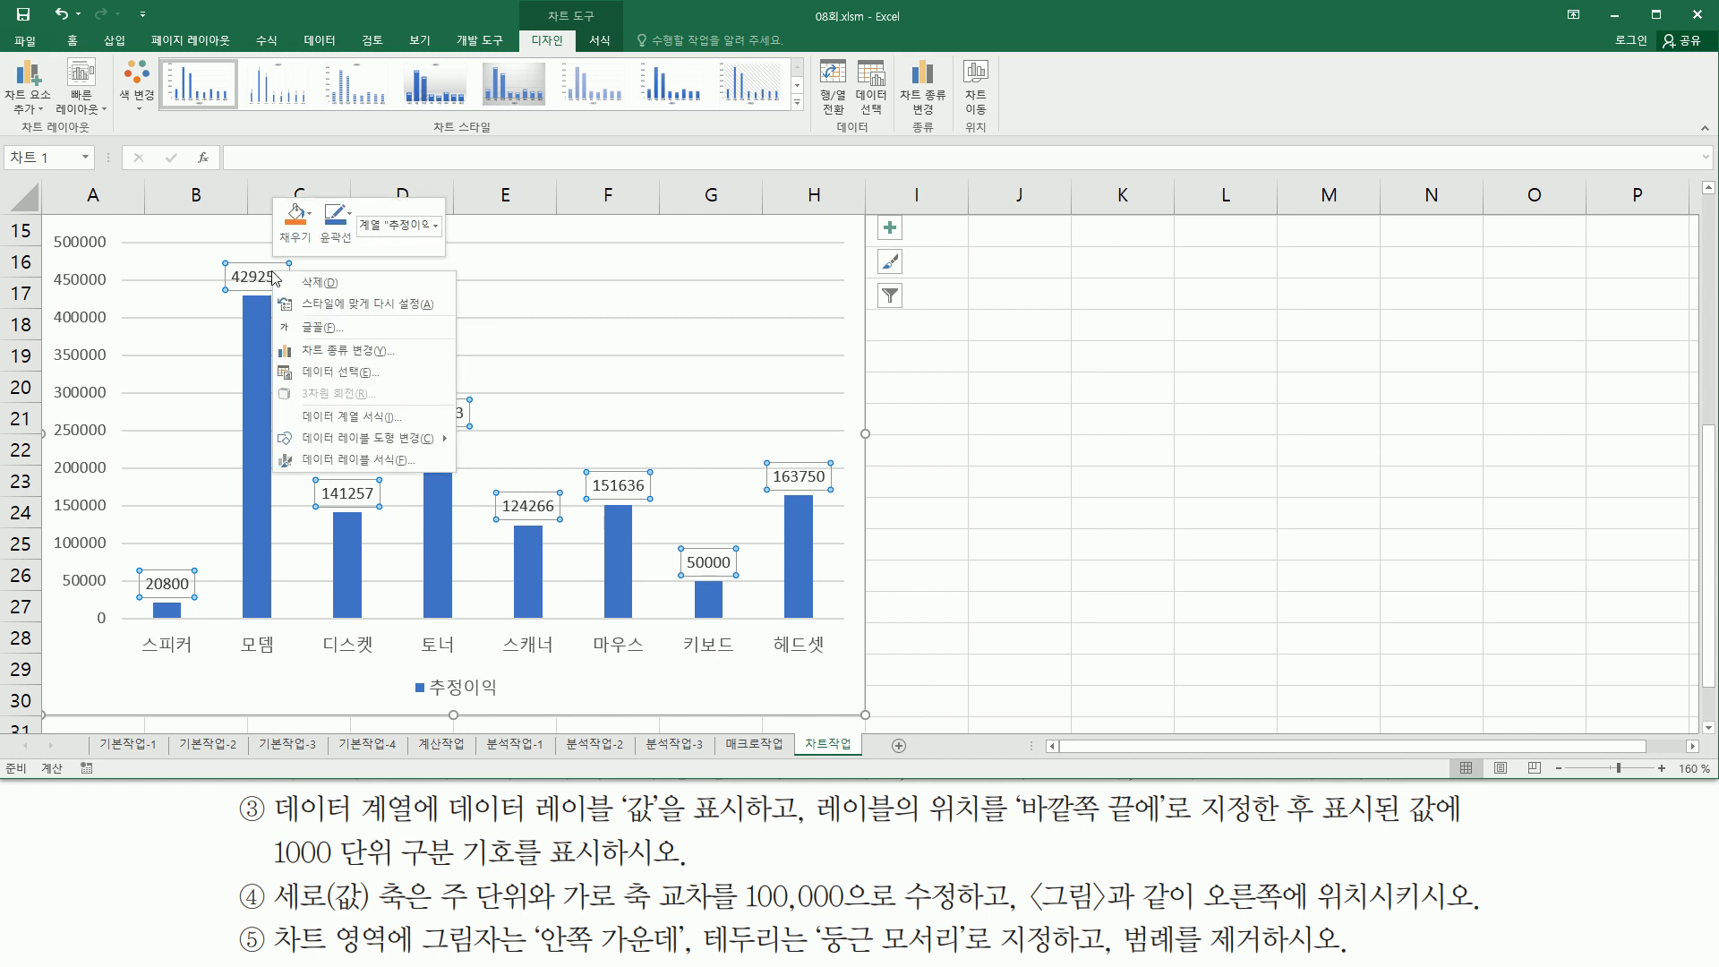
left_click(414, 461)
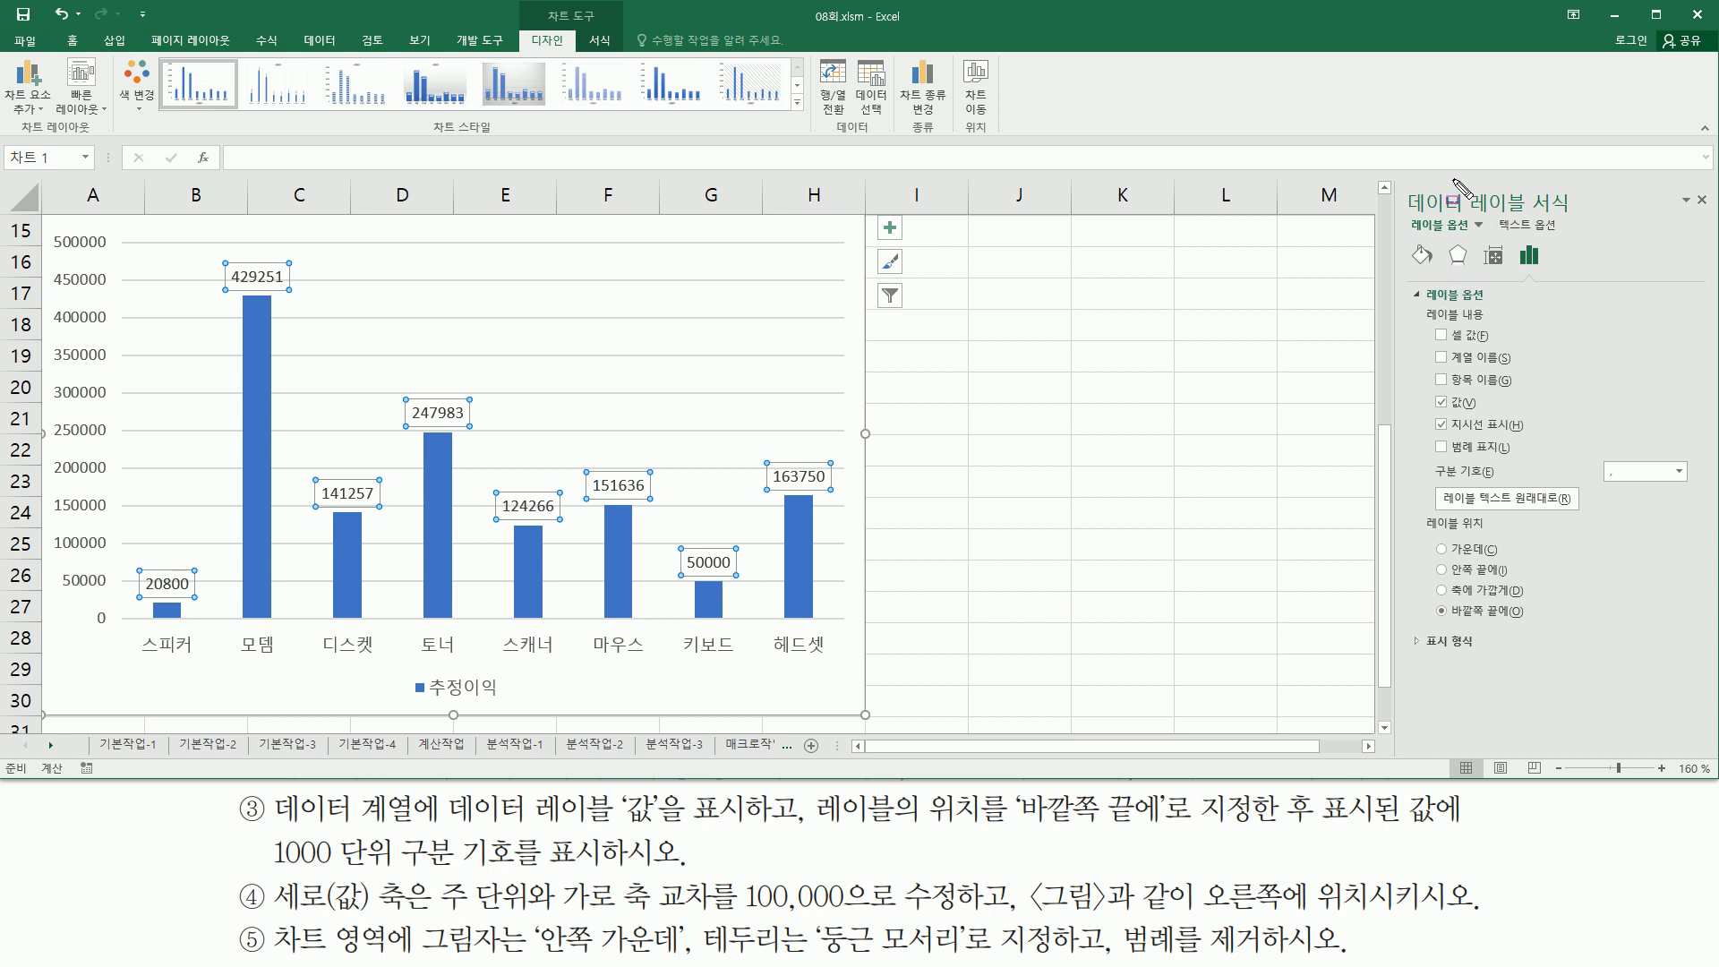
left_click_drag(1398, 178, 1714, 217)
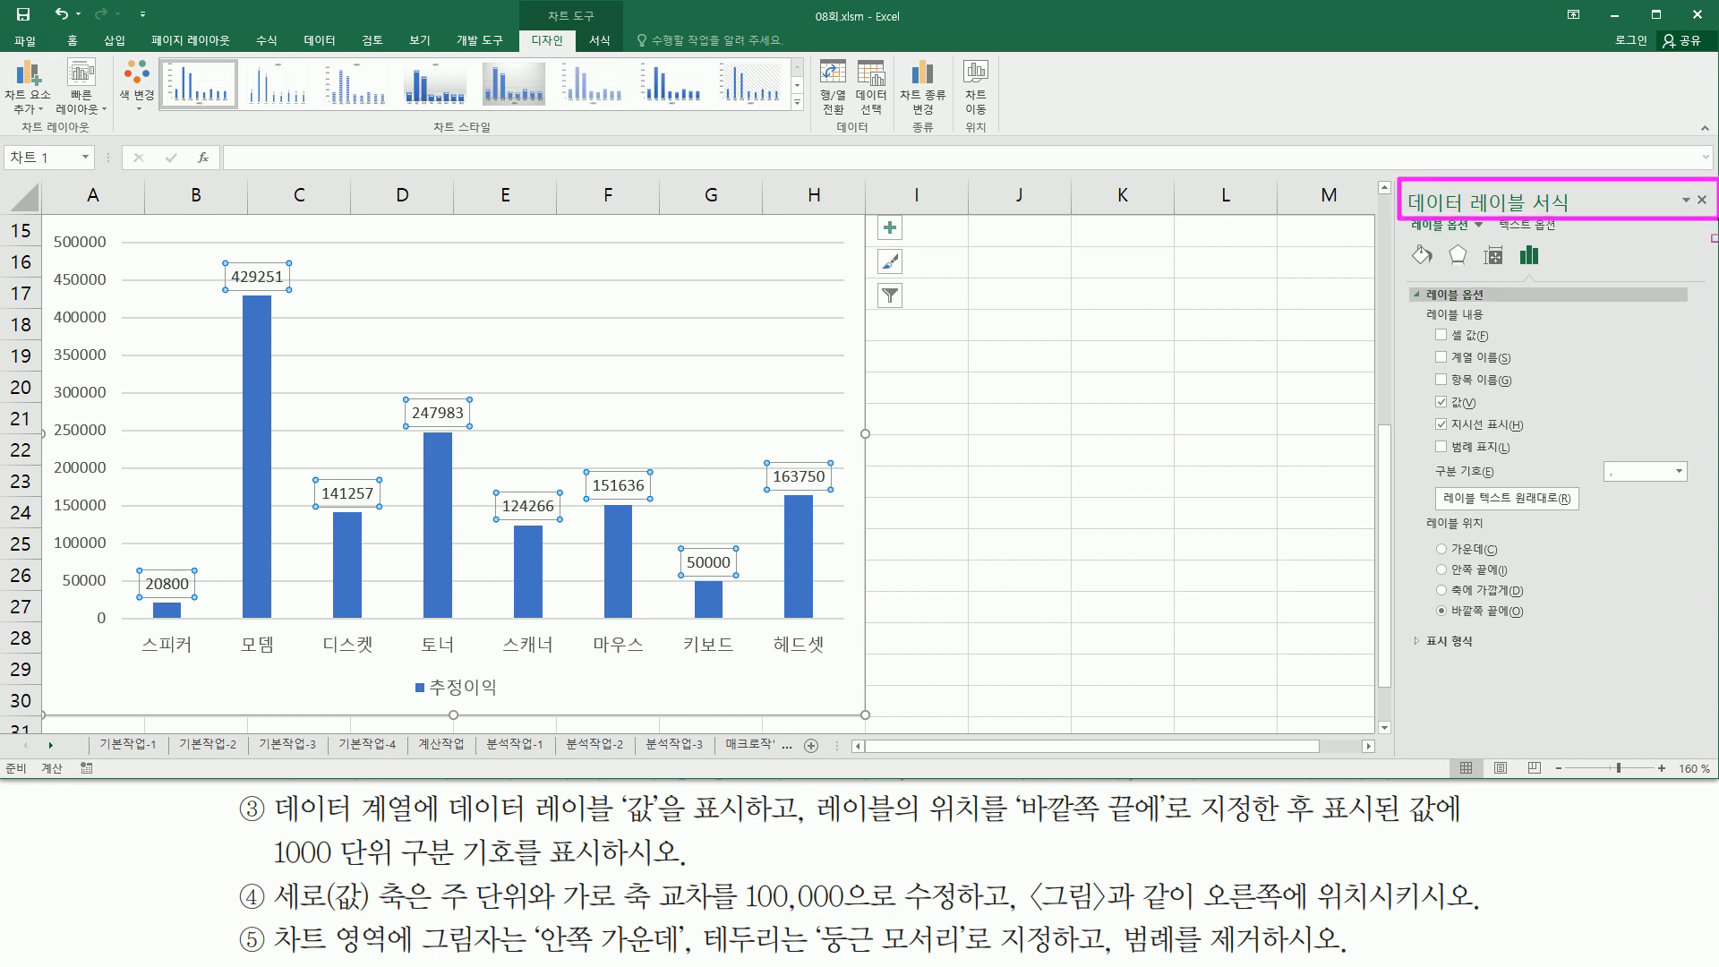
mouse_move(268, 831)
left_mouse_down()
mouse_move(295, 881)
mouse_move(527, 880)
left_mouse_up()
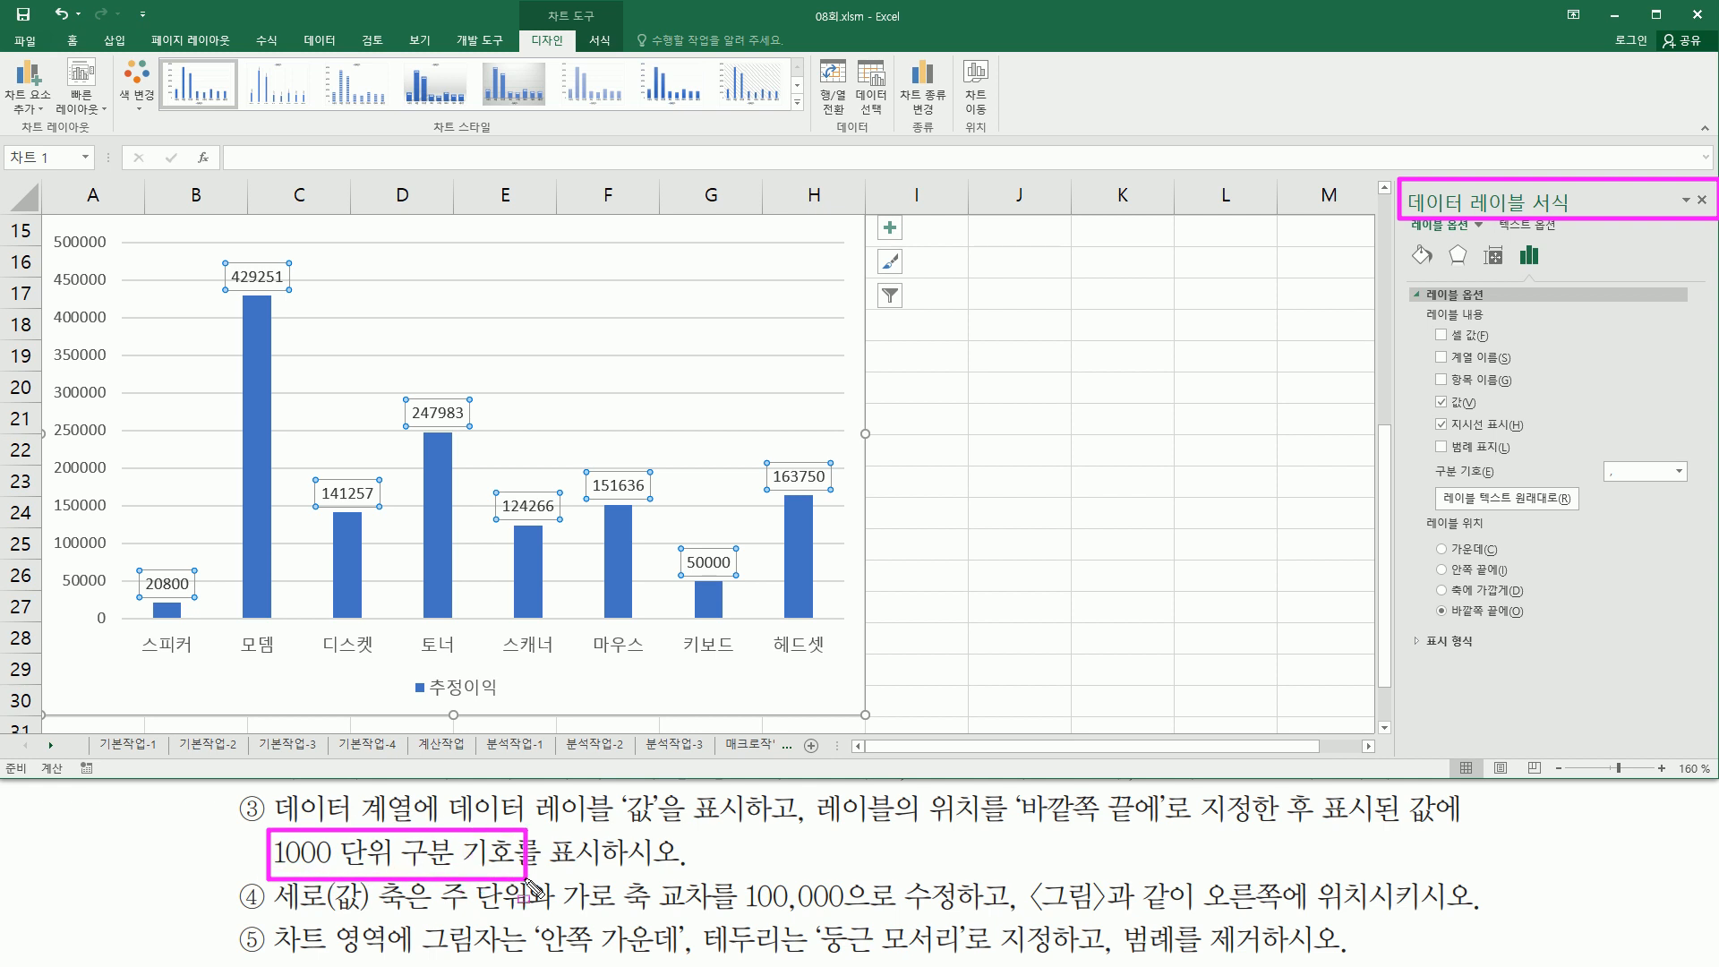
left_click_drag(1403, 624, 1490, 661)
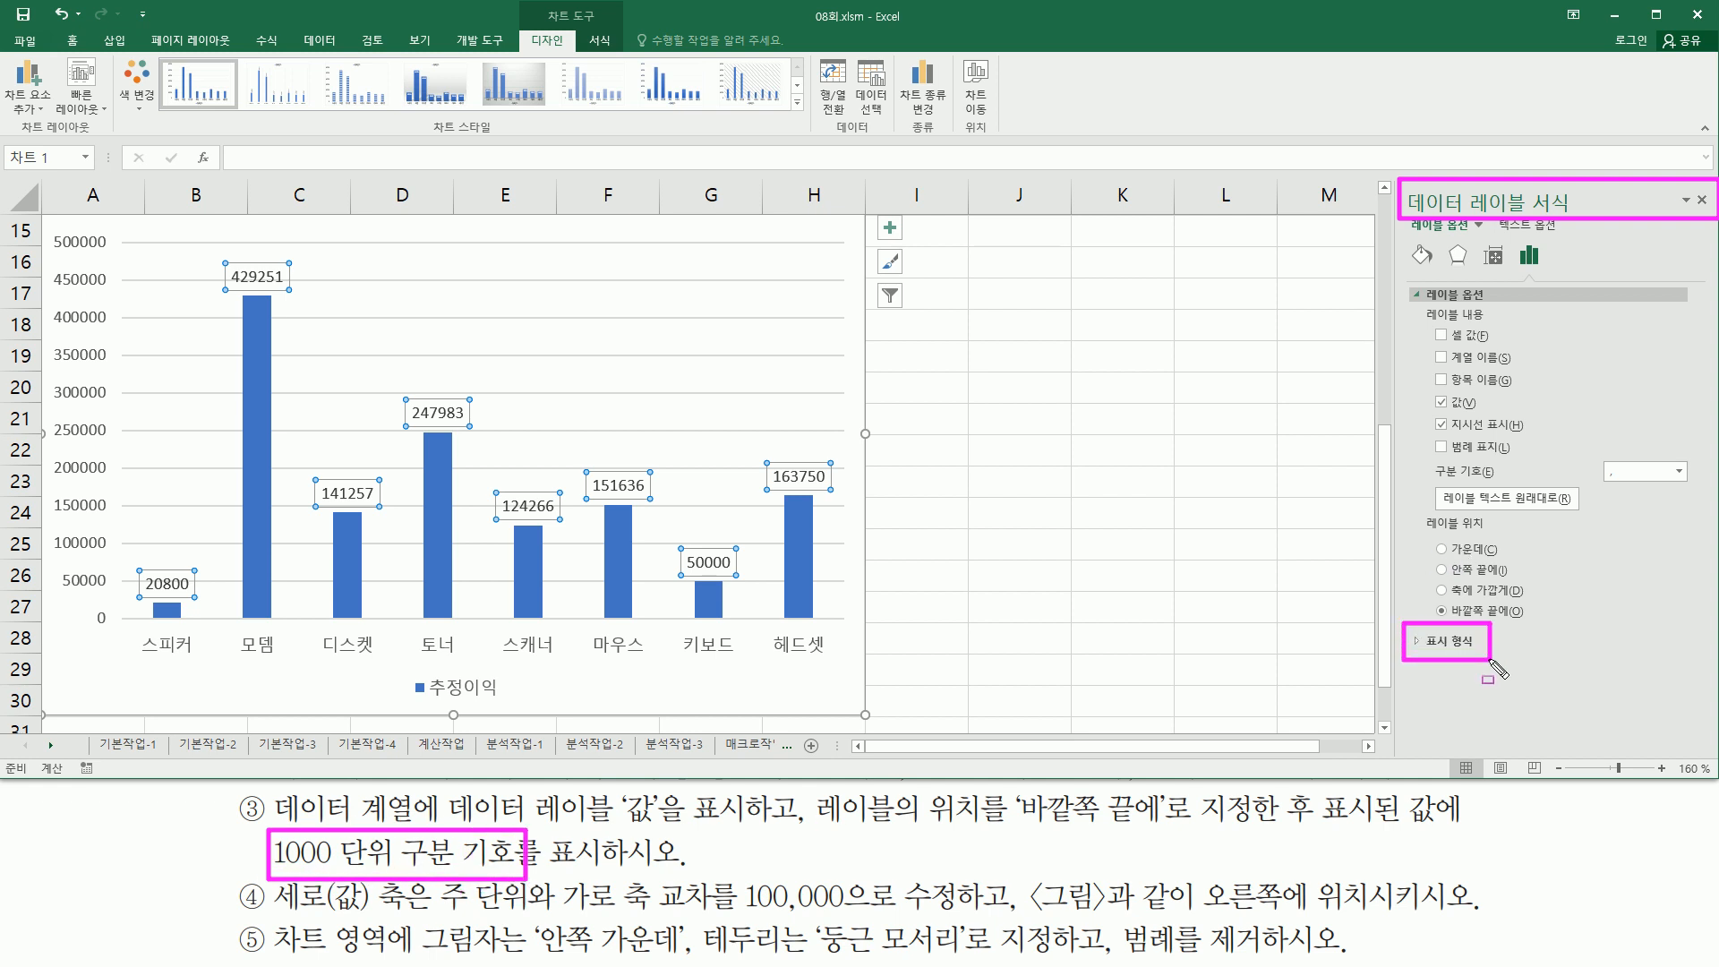
- Format the data labels with the Number category and the 1000 separator, then close the Format Data Labels pane
key("Escape")
left_click(1422, 642)
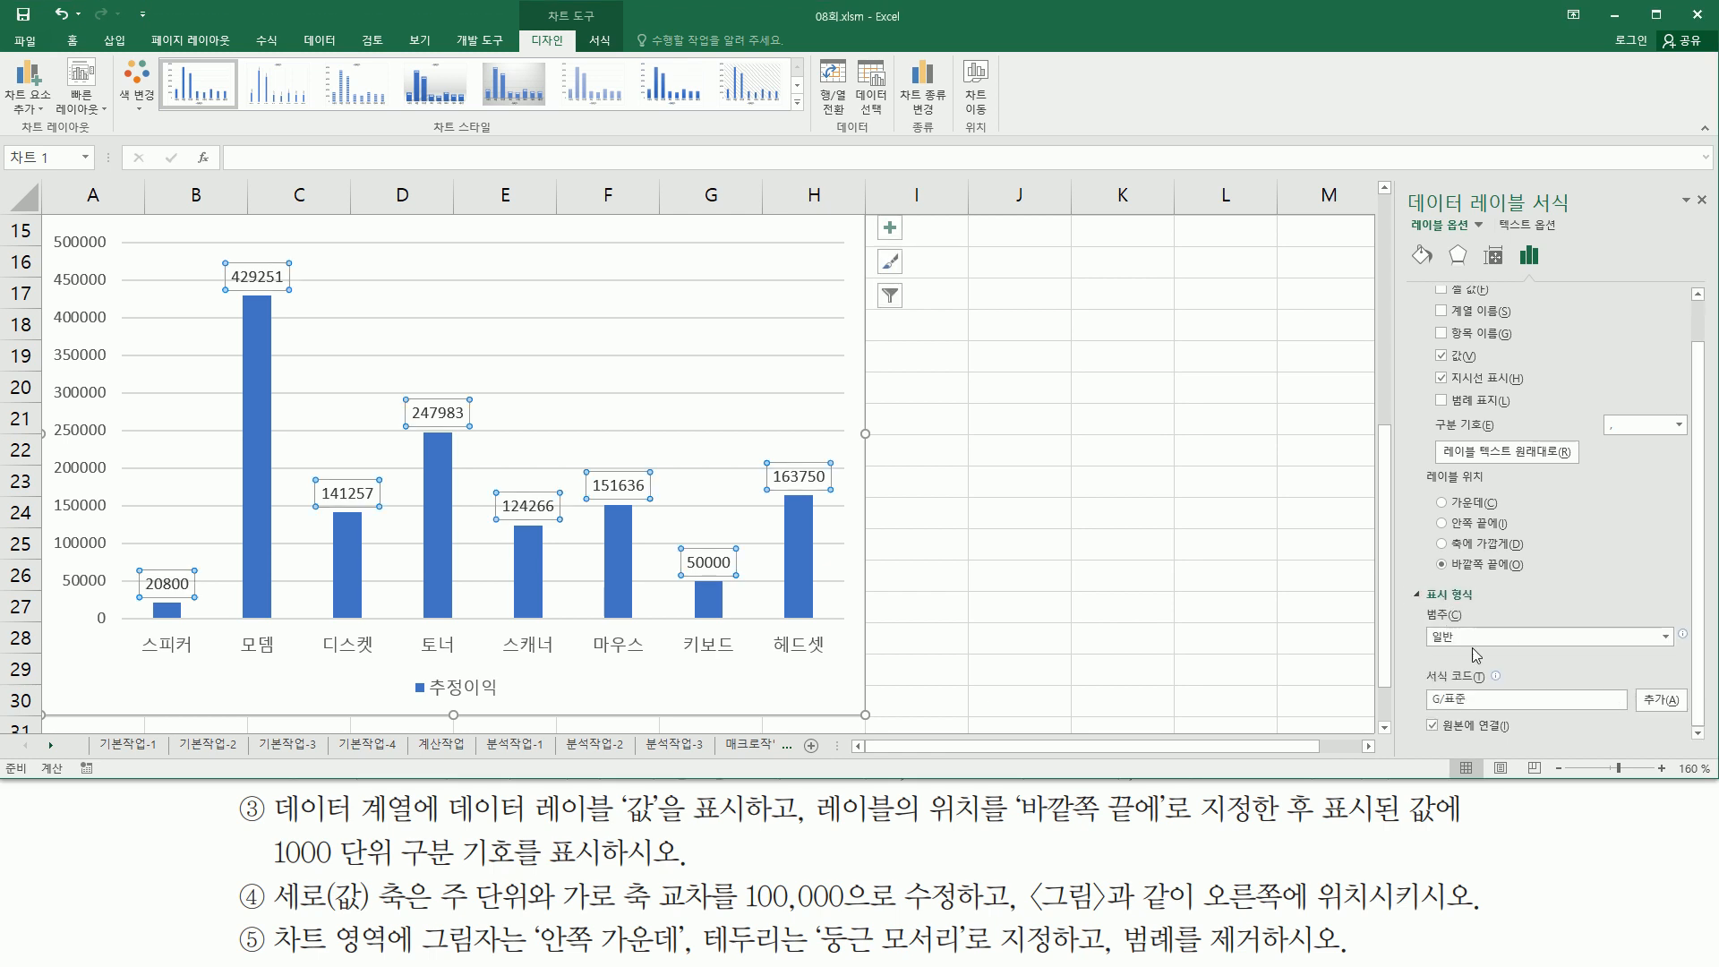
left_click(1468, 639)
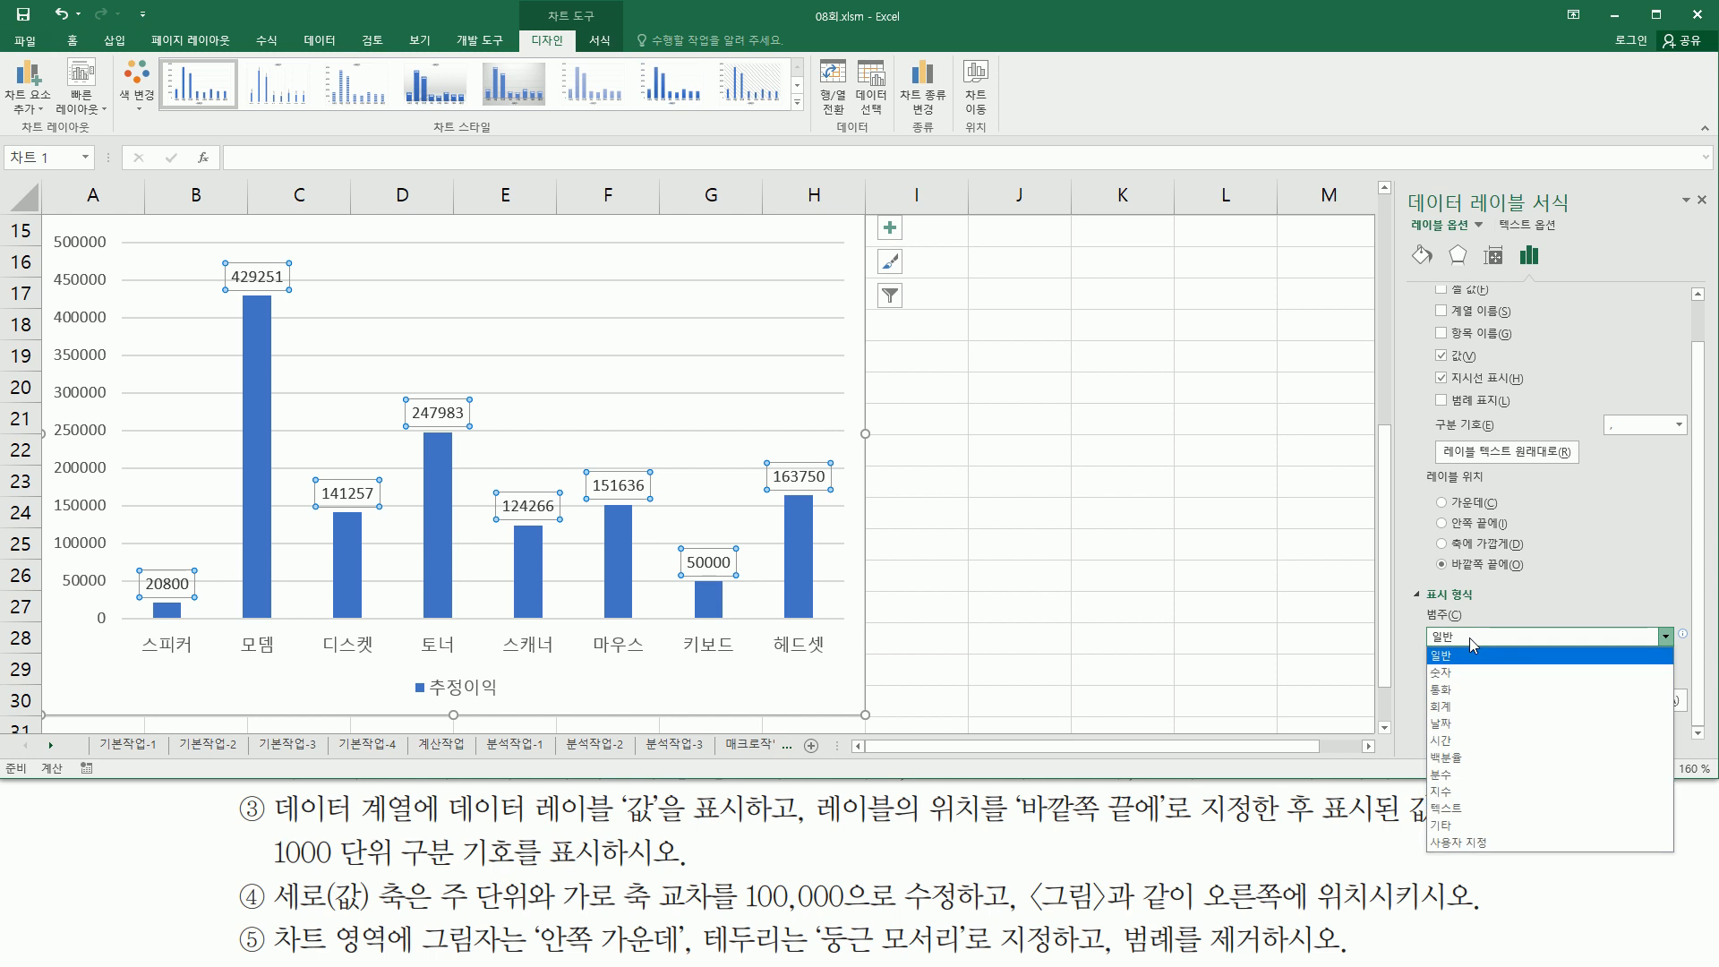
left_click(1469, 674)
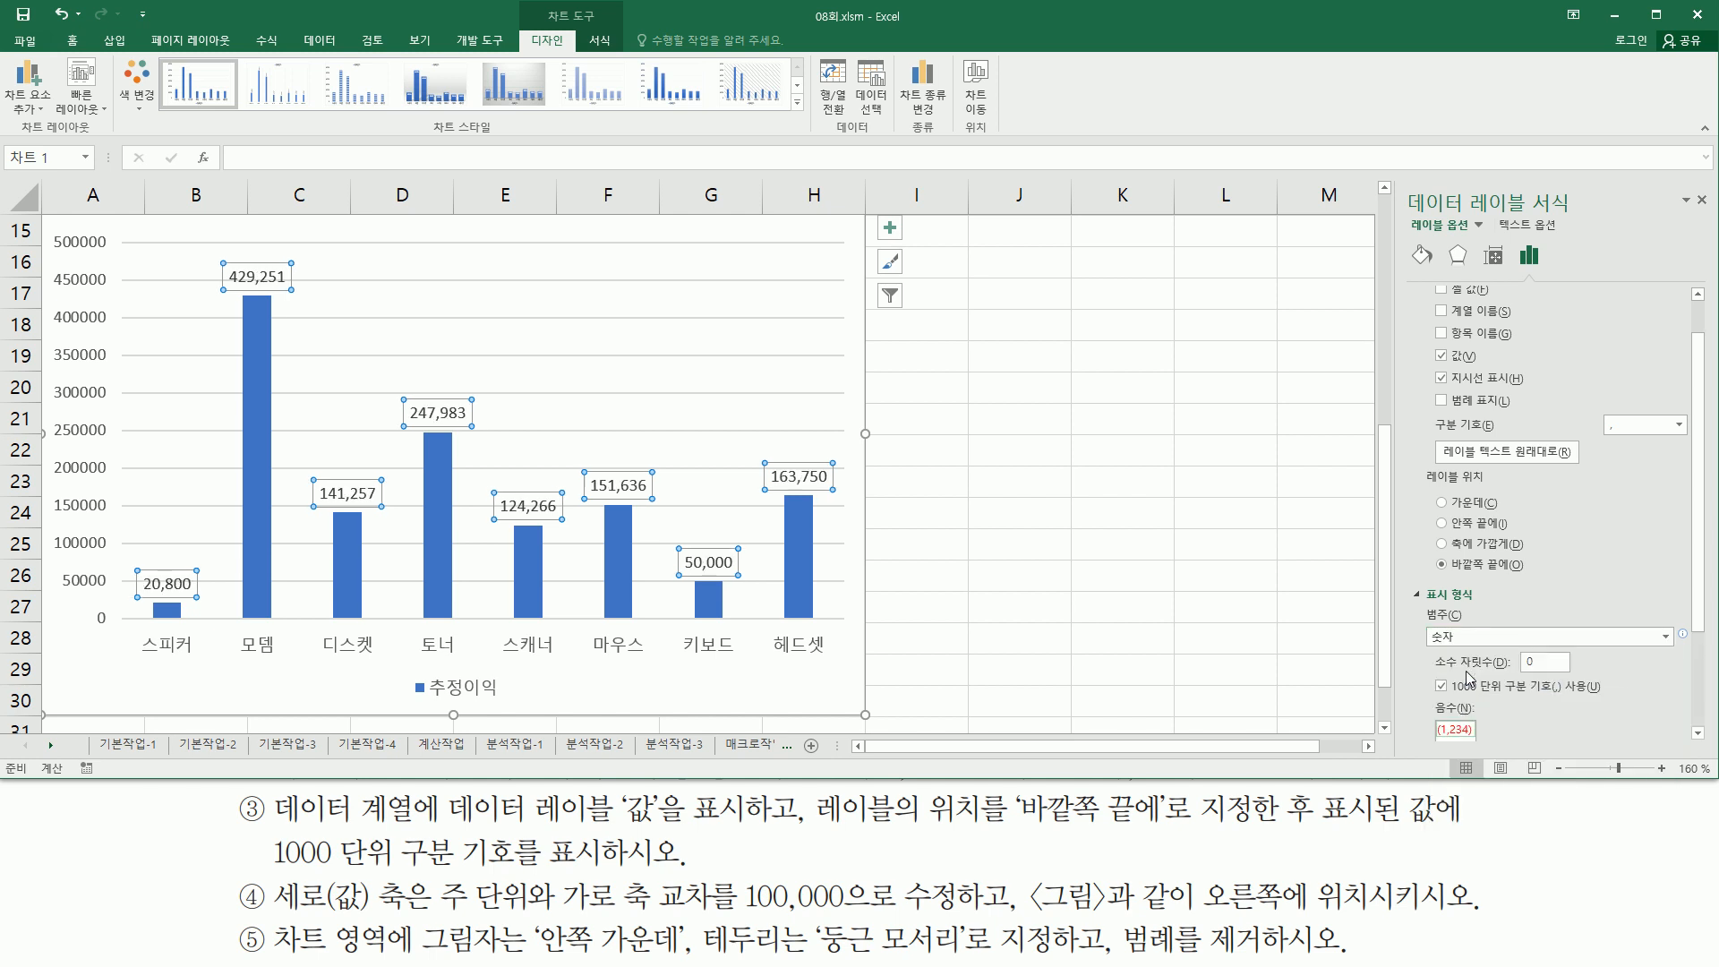
mouse_move(1420, 620)
left_mouse_down()
mouse_move(1558, 701)
mouse_move(1607, 702)
left_mouse_up()
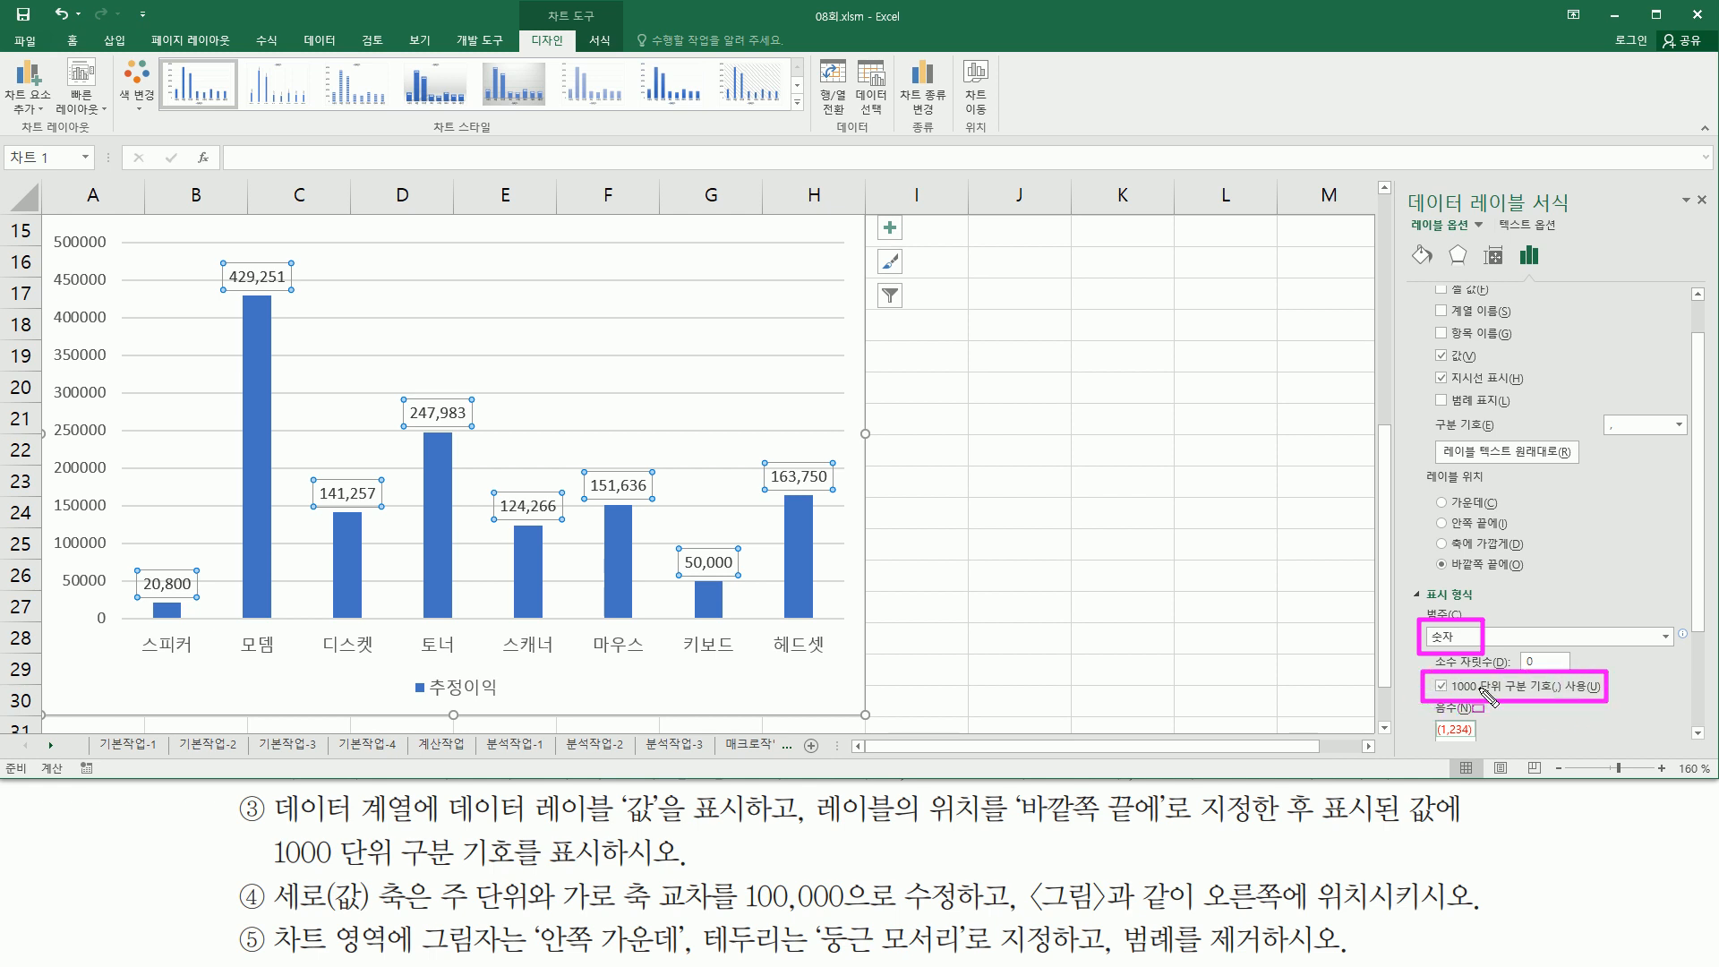
left_click_drag(1691, 182, 1714, 227)
key("Escape")
left_click(1704, 204)
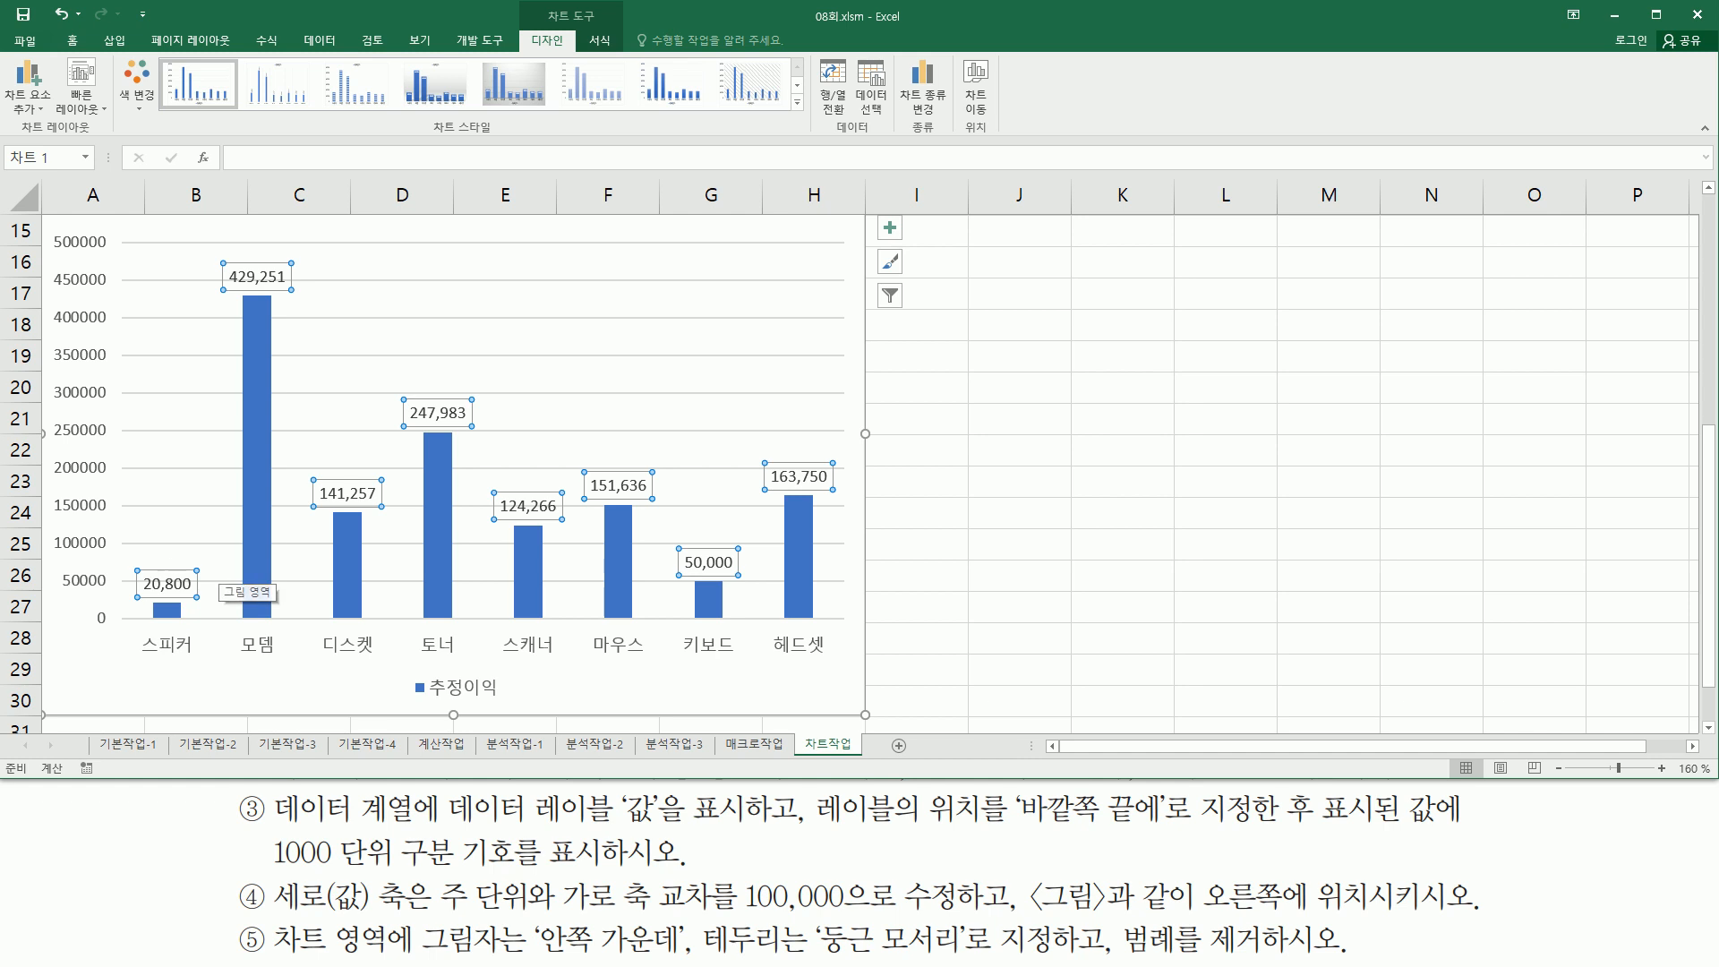
- Read the instruction for the vertical value axis's major unit and horizontal axis crossing
key("ctrl+2")
mouse_move(274, 913)
left_mouse_down()
mouse_move(428, 913)
mouse_move(433, 875)
left_mouse_up()
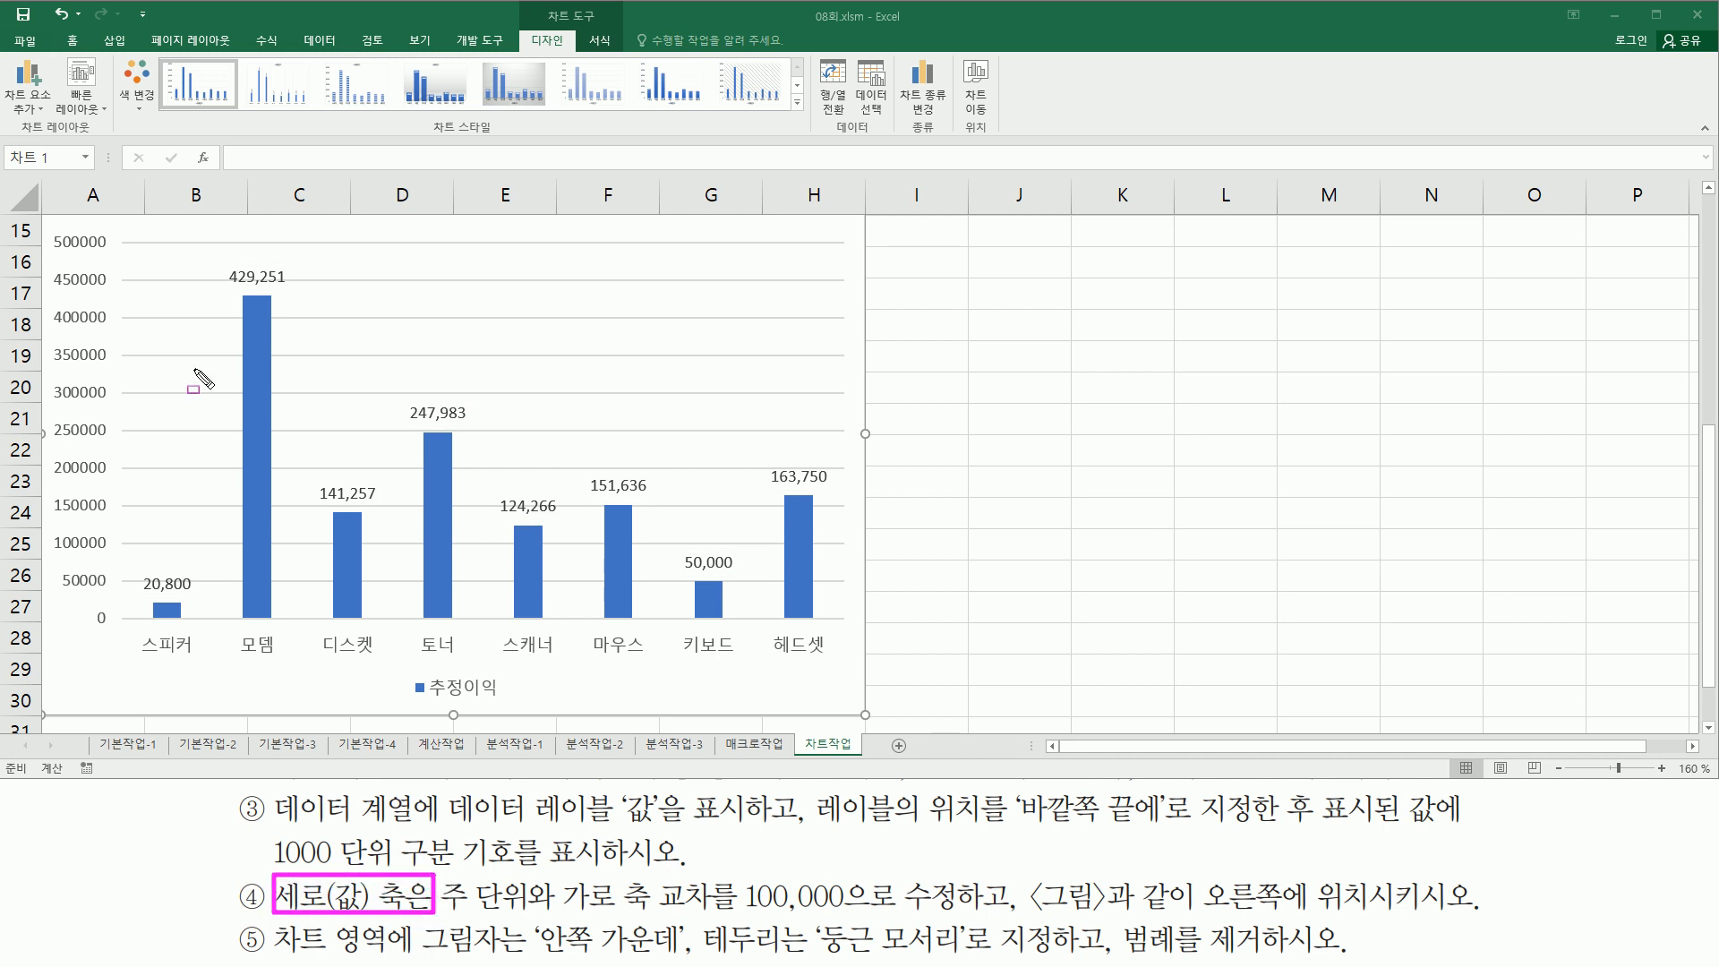
left_click_drag(43, 225, 117, 641)
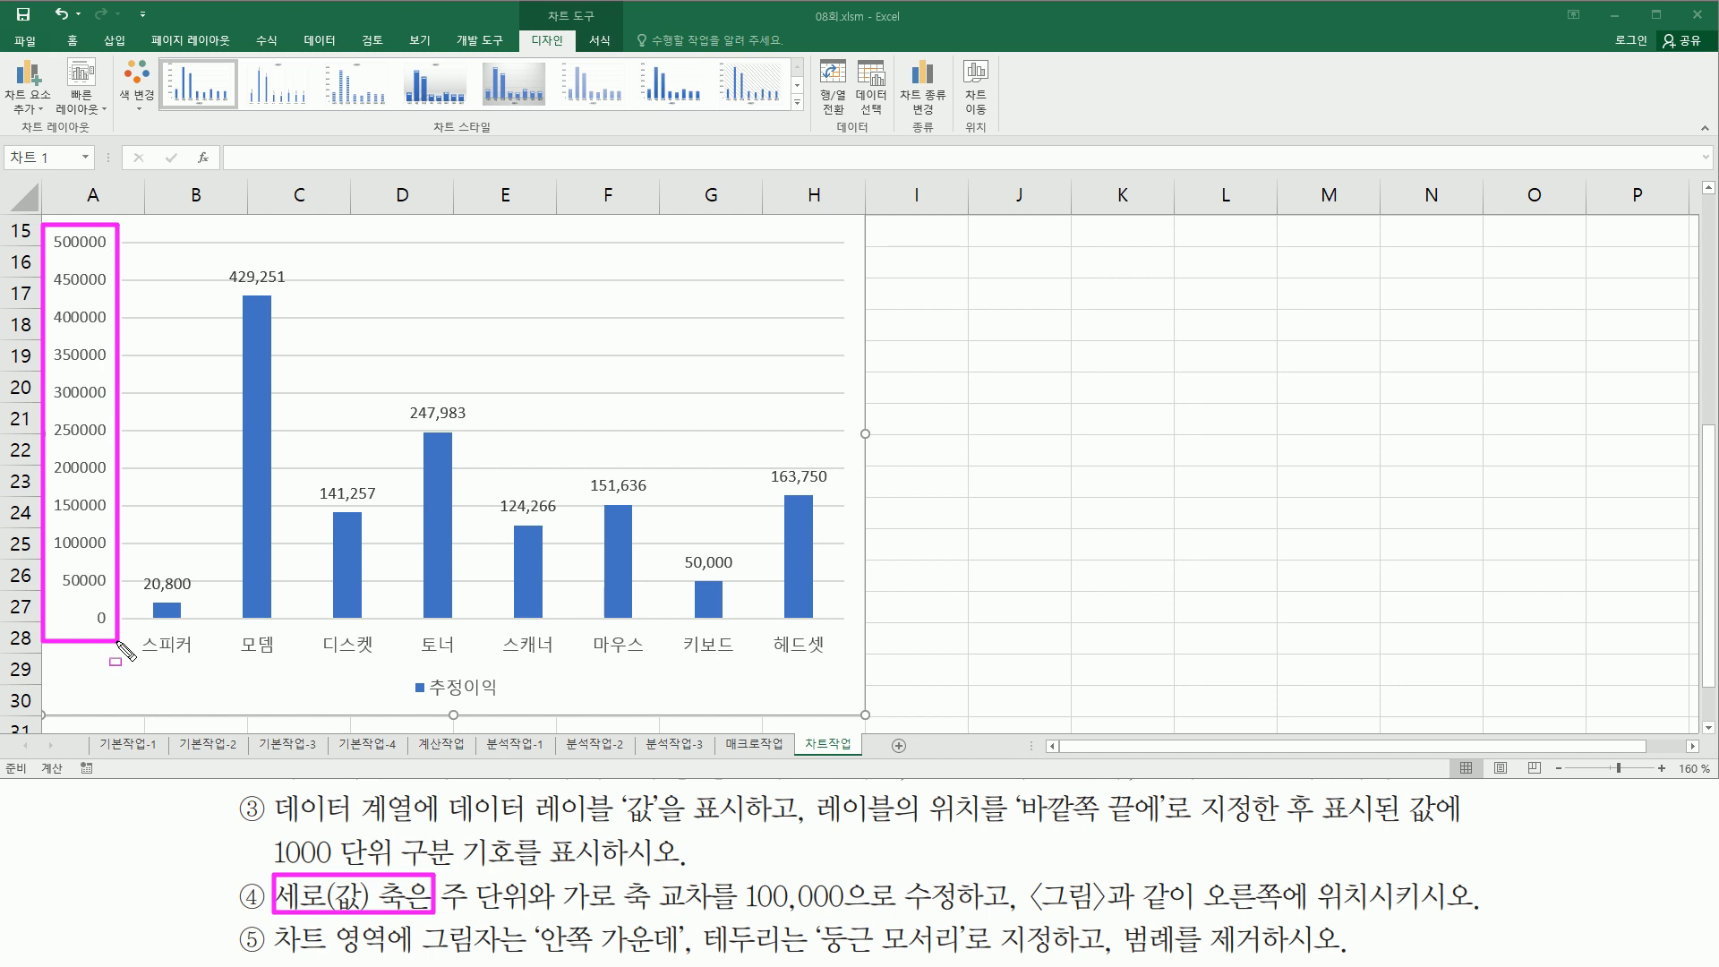
mouse_move(441, 911)
left_mouse_down()
mouse_move(727, 914)
mouse_move(748, 873)
mouse_move(759, 909)
mouse_move(866, 912)
left_mouse_up()
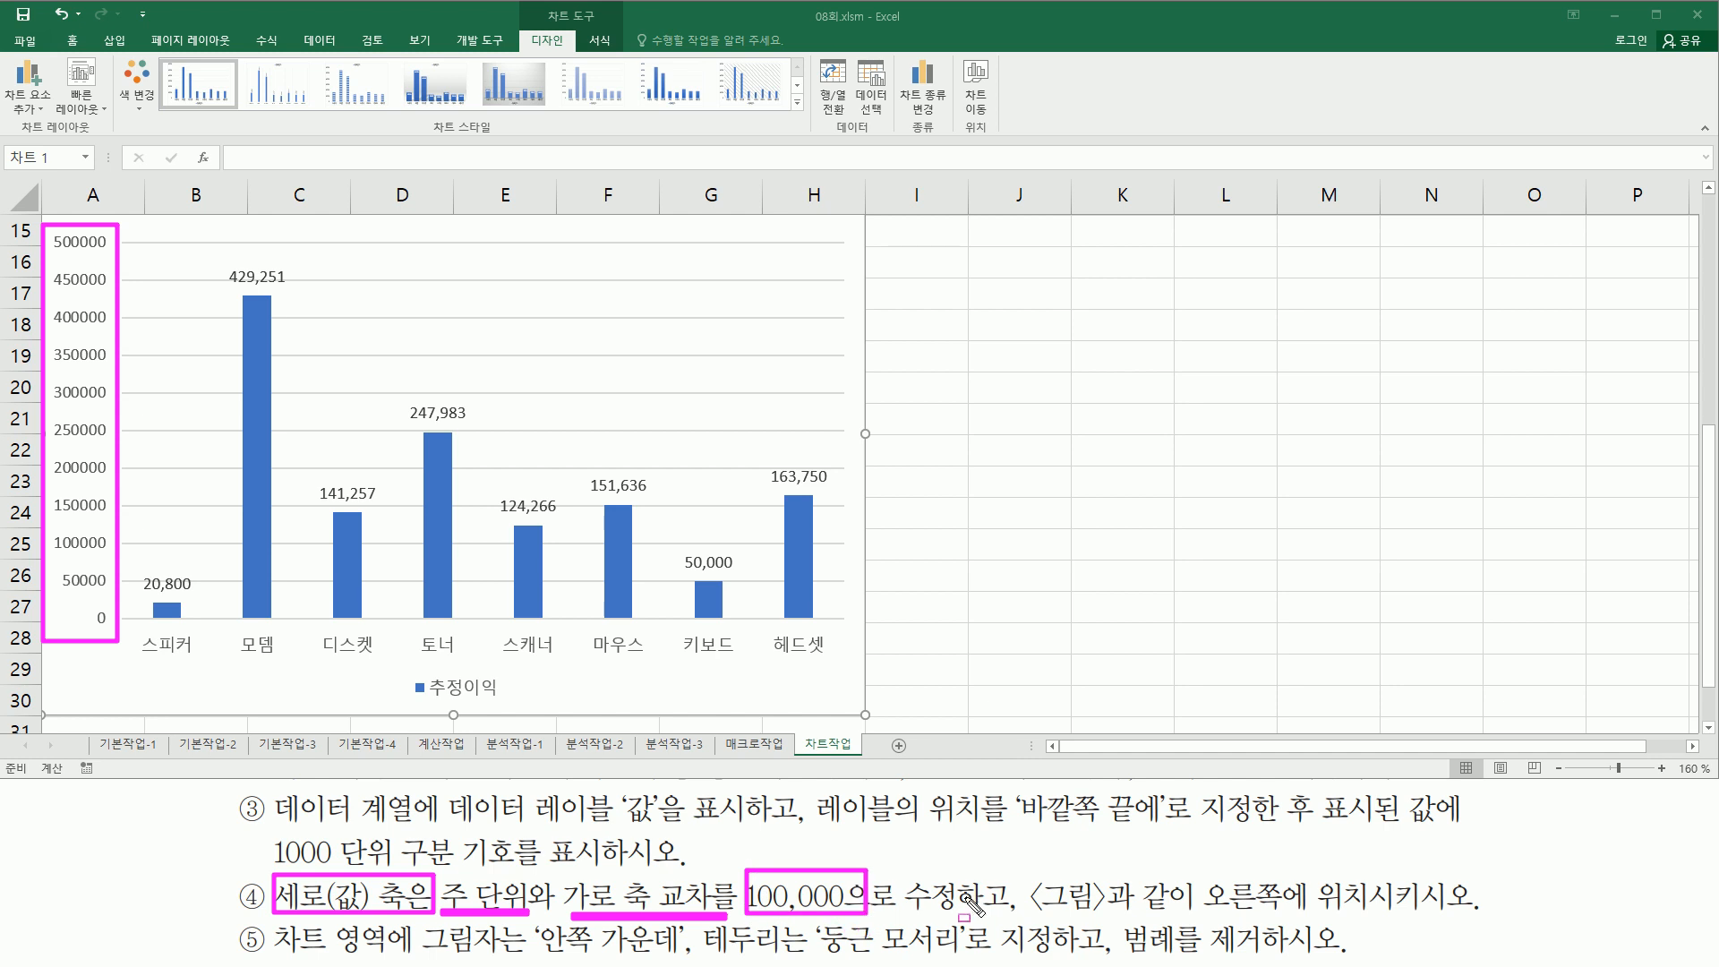
left_click_drag(996, 858, 997, 922)
key("Escape")
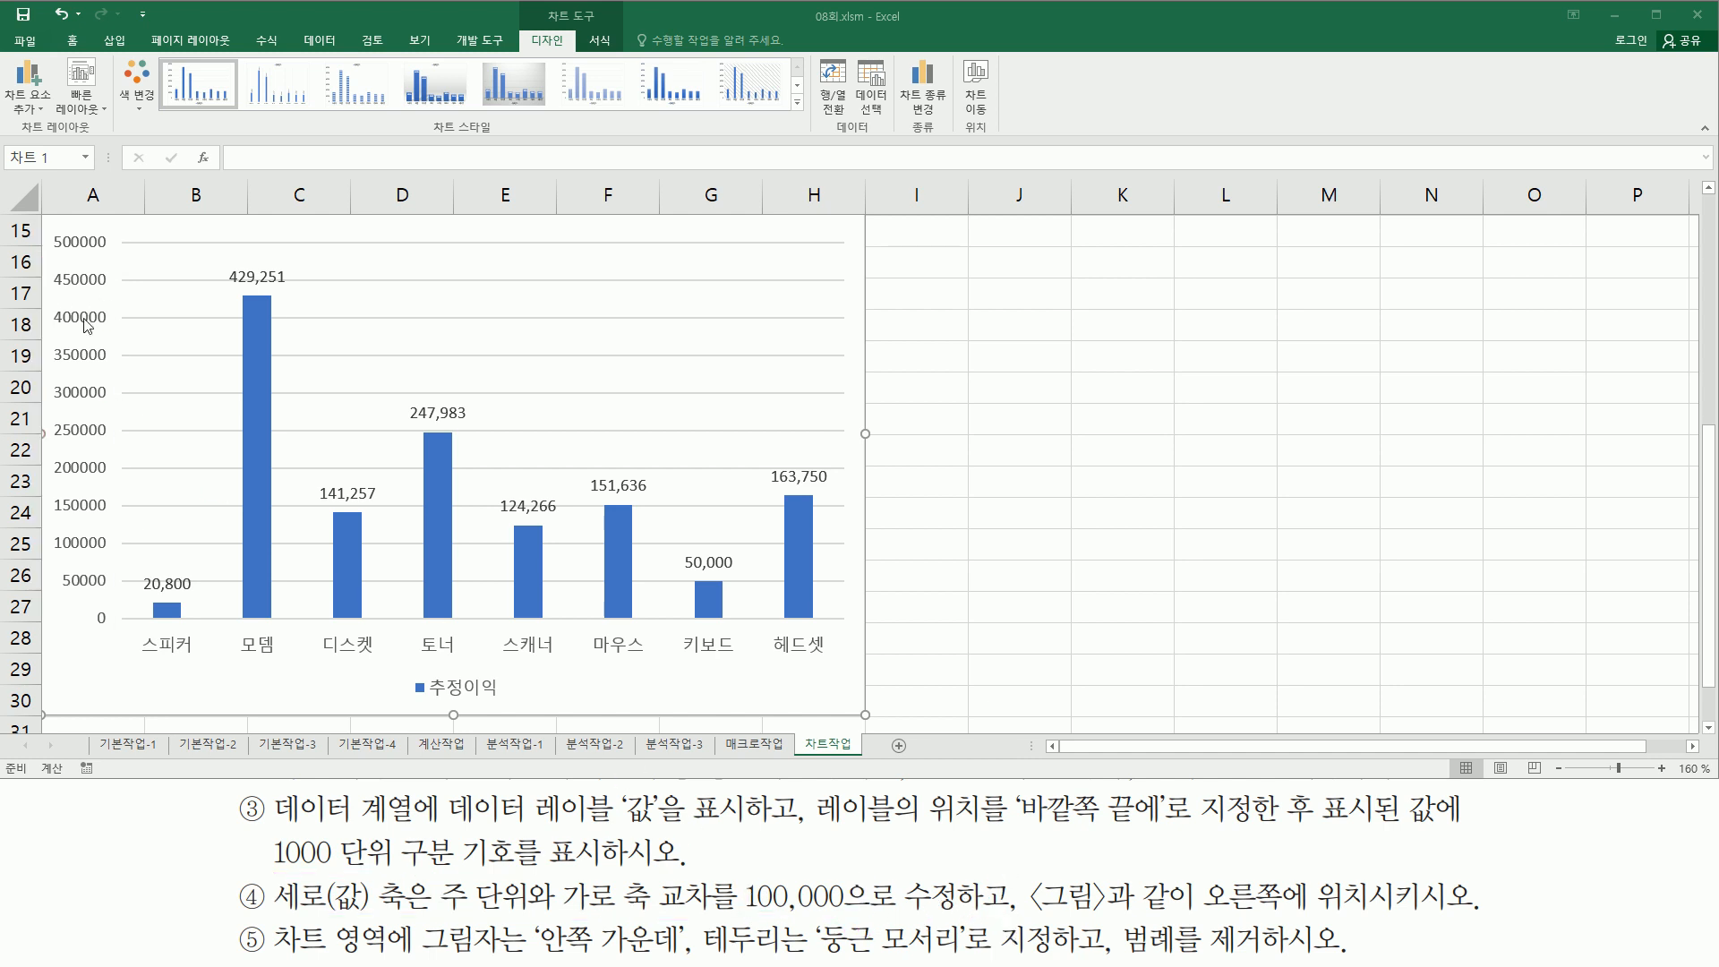
- Open the Format Axis pane for the vertical value axis and set its major unit to 100000
left_click(88, 324)
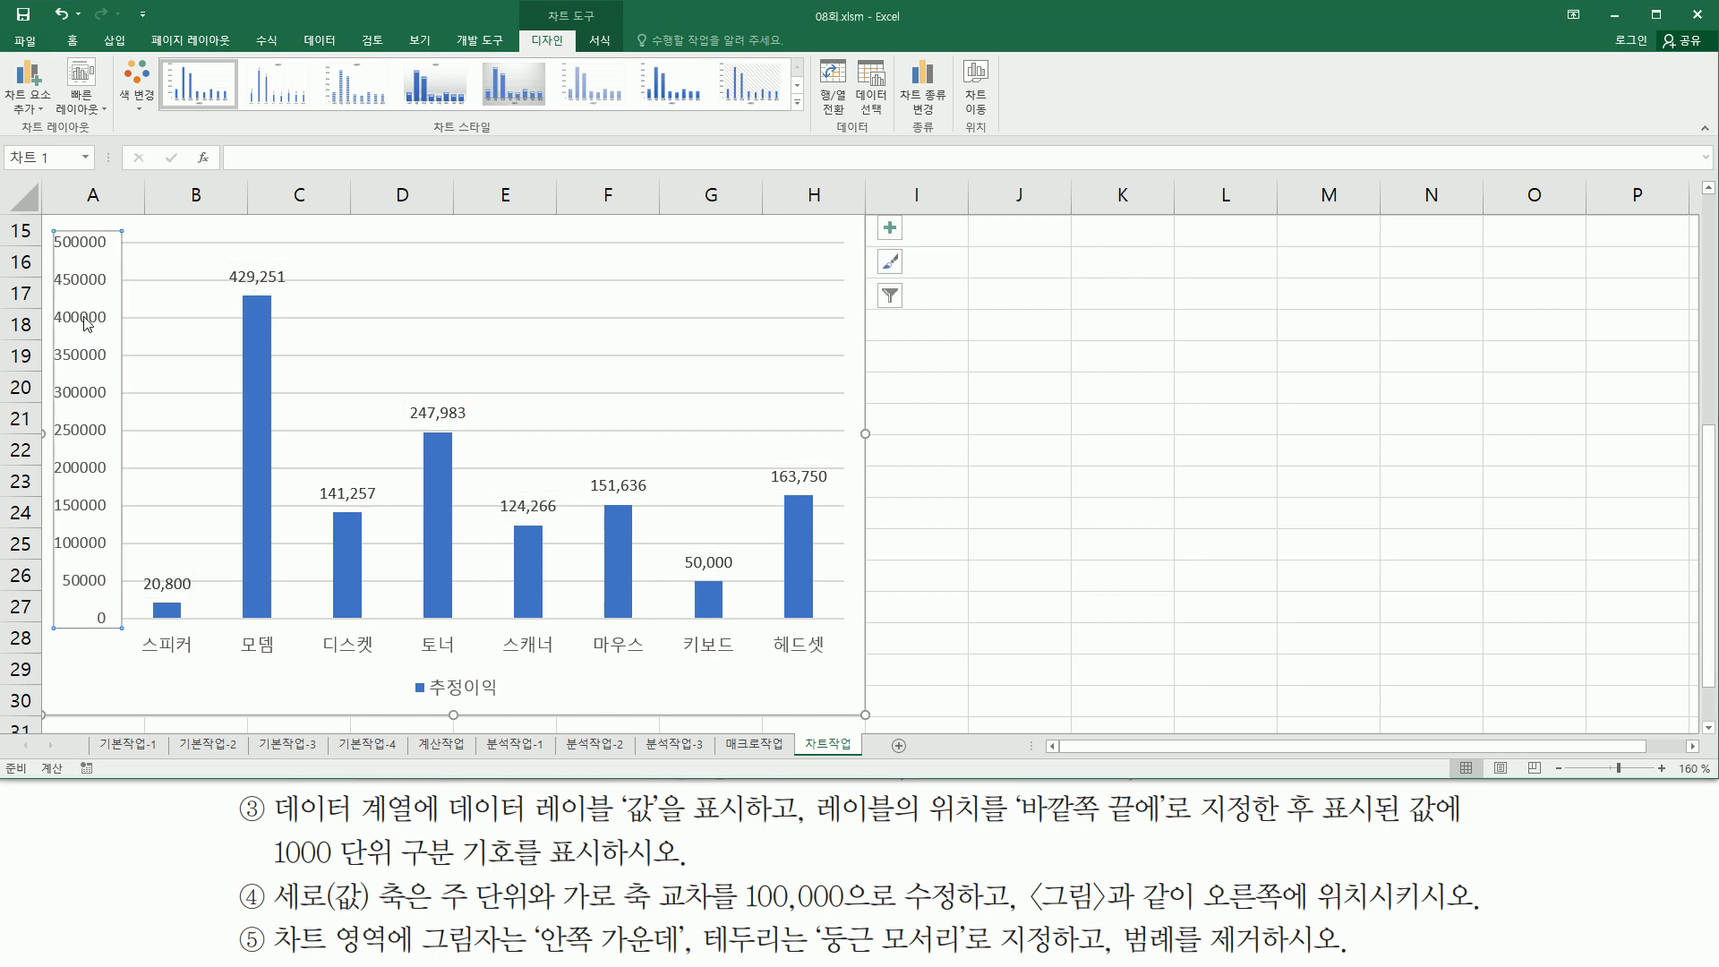
double_click(88, 324)
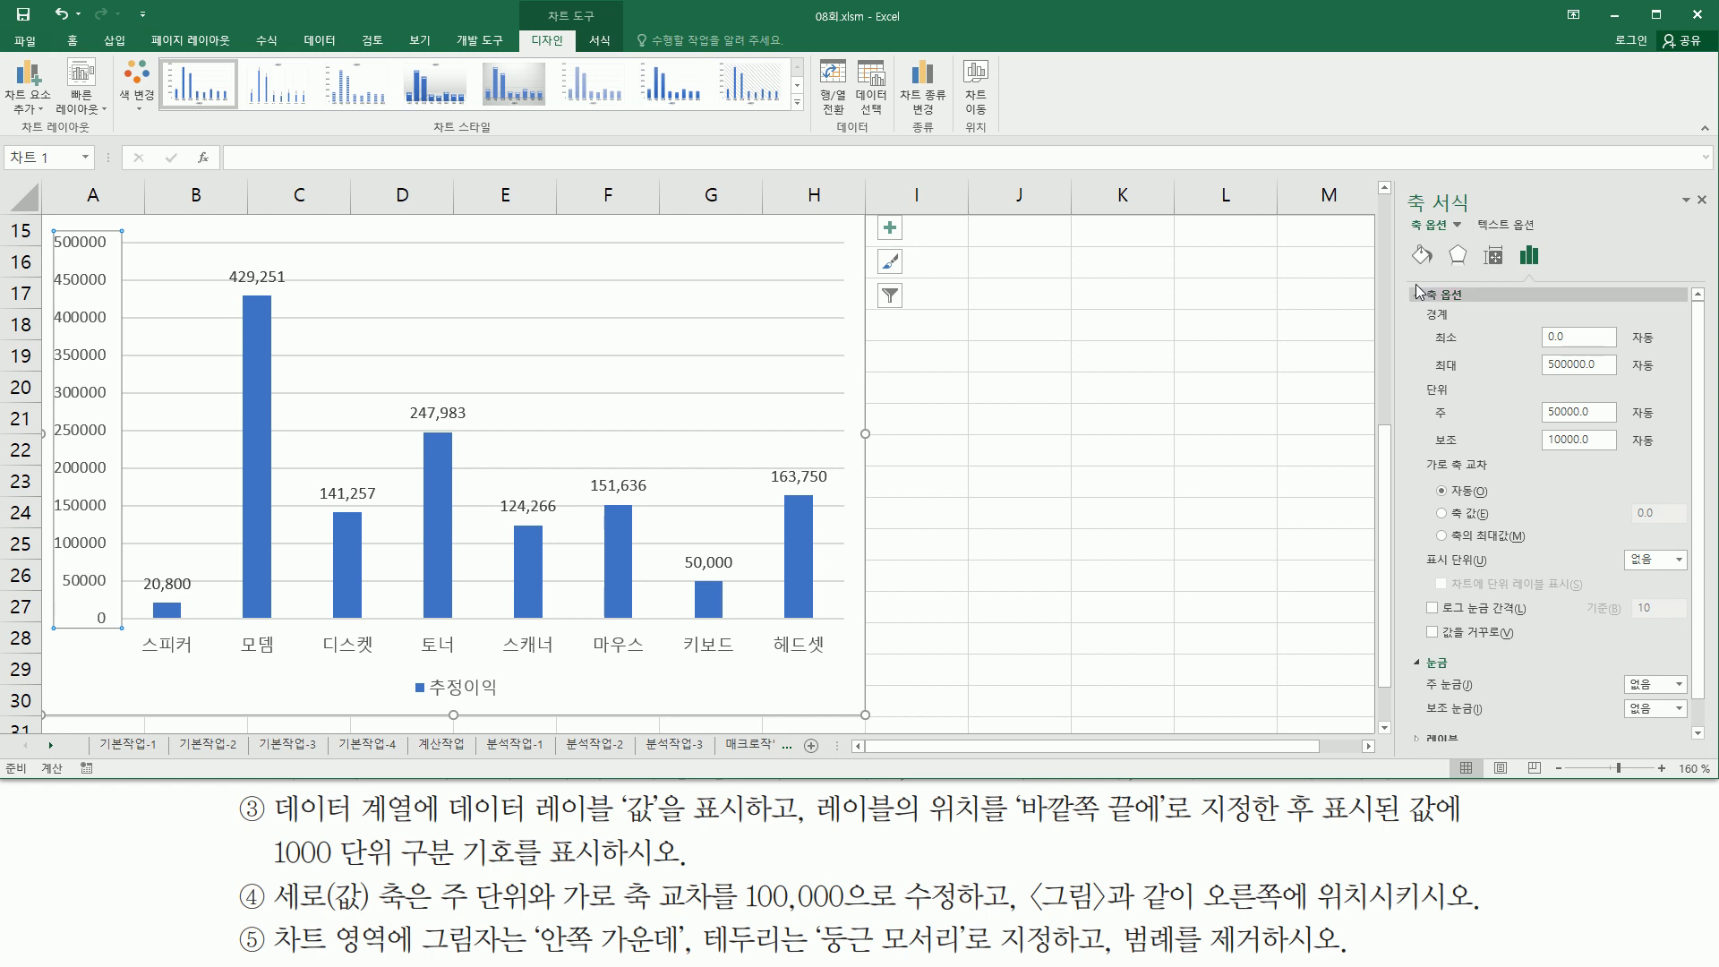
key("ctrl+shift+d")
left_click_drag(1395, 181, 1517, 216)
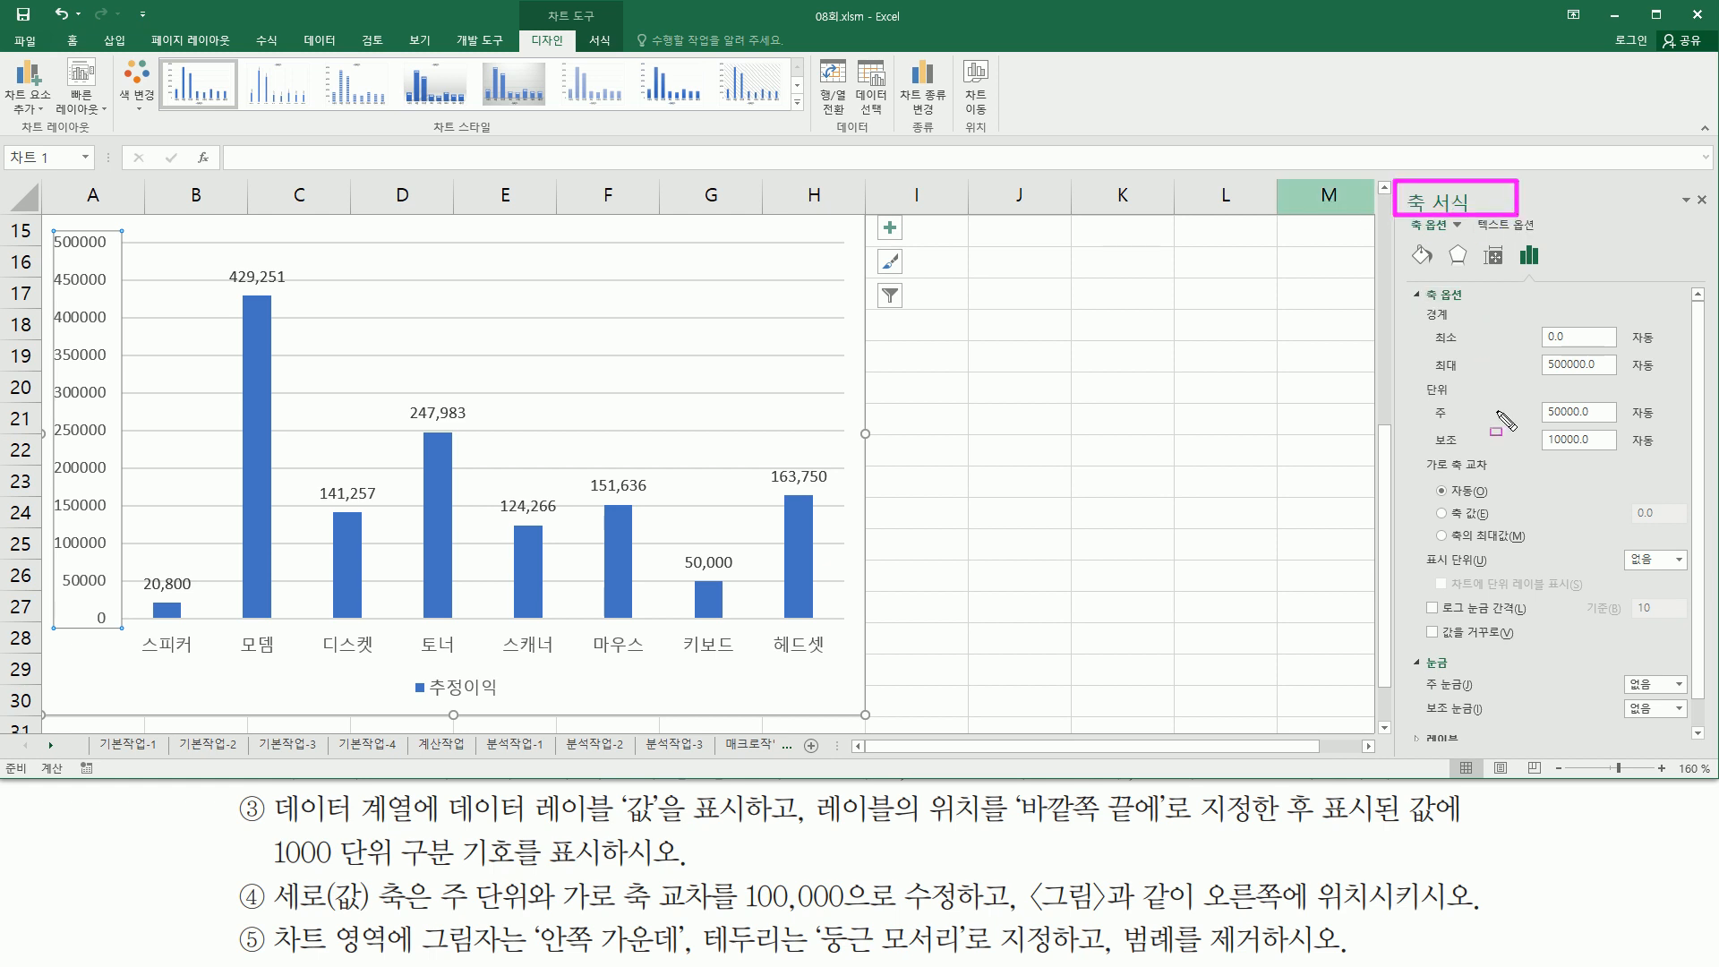
left_click_drag(1422, 396, 1622, 422)
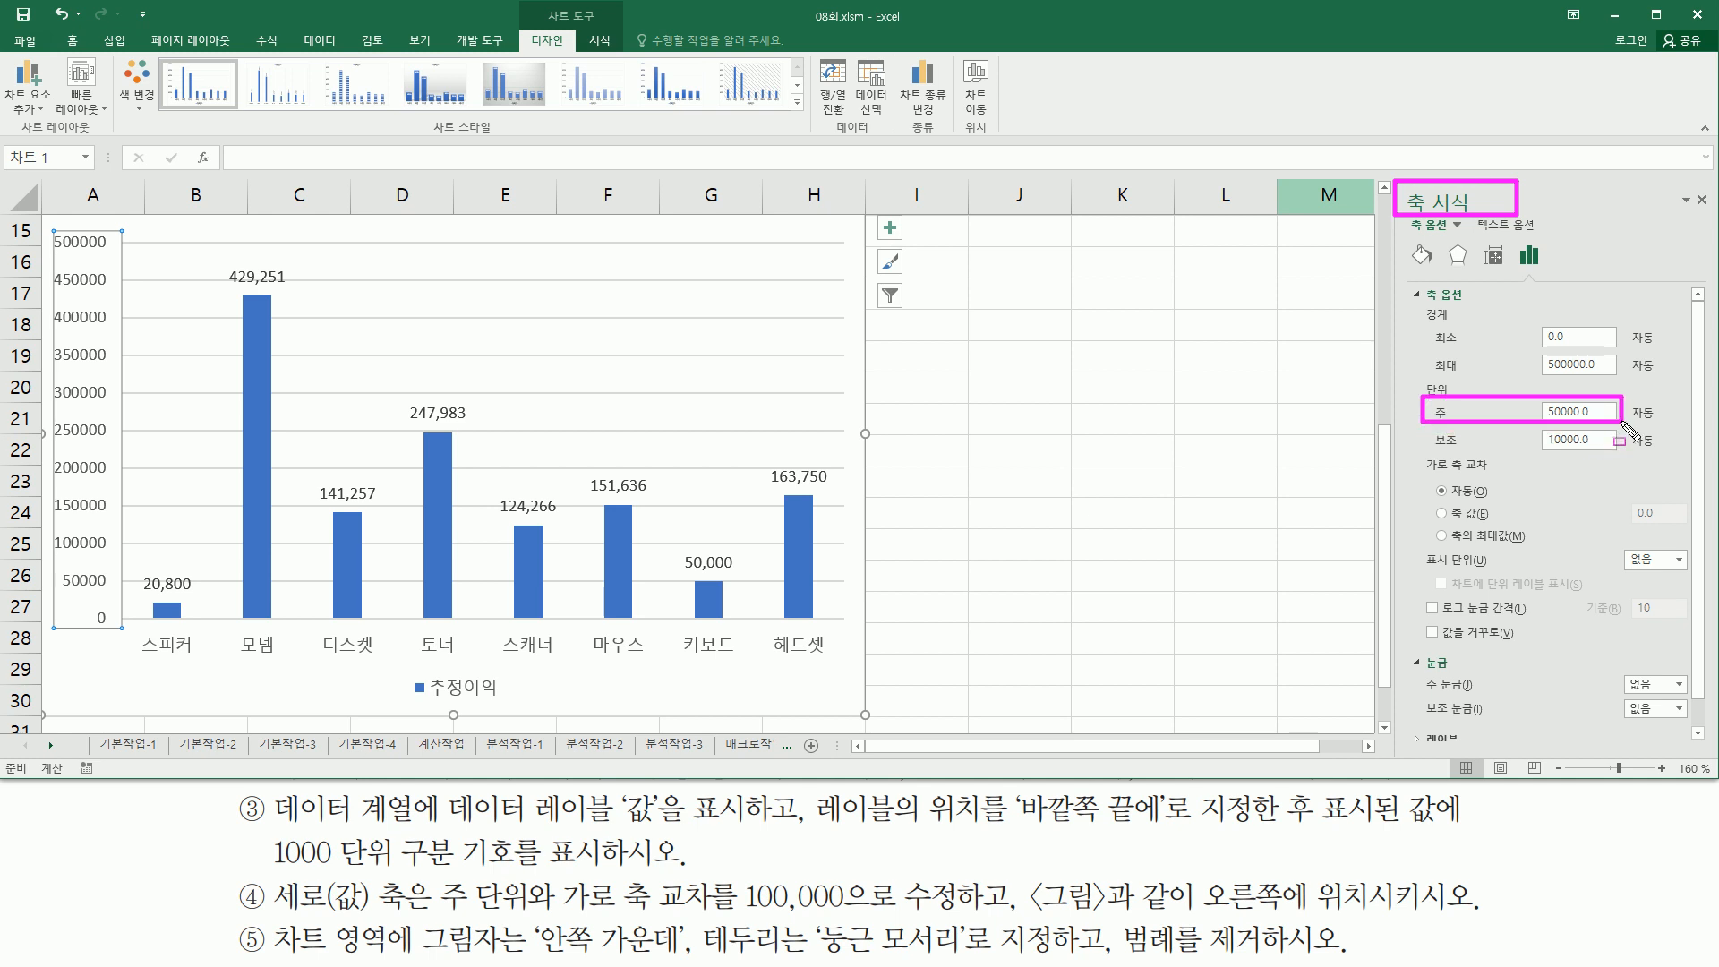
left_click_drag(550, 912, 721, 914)
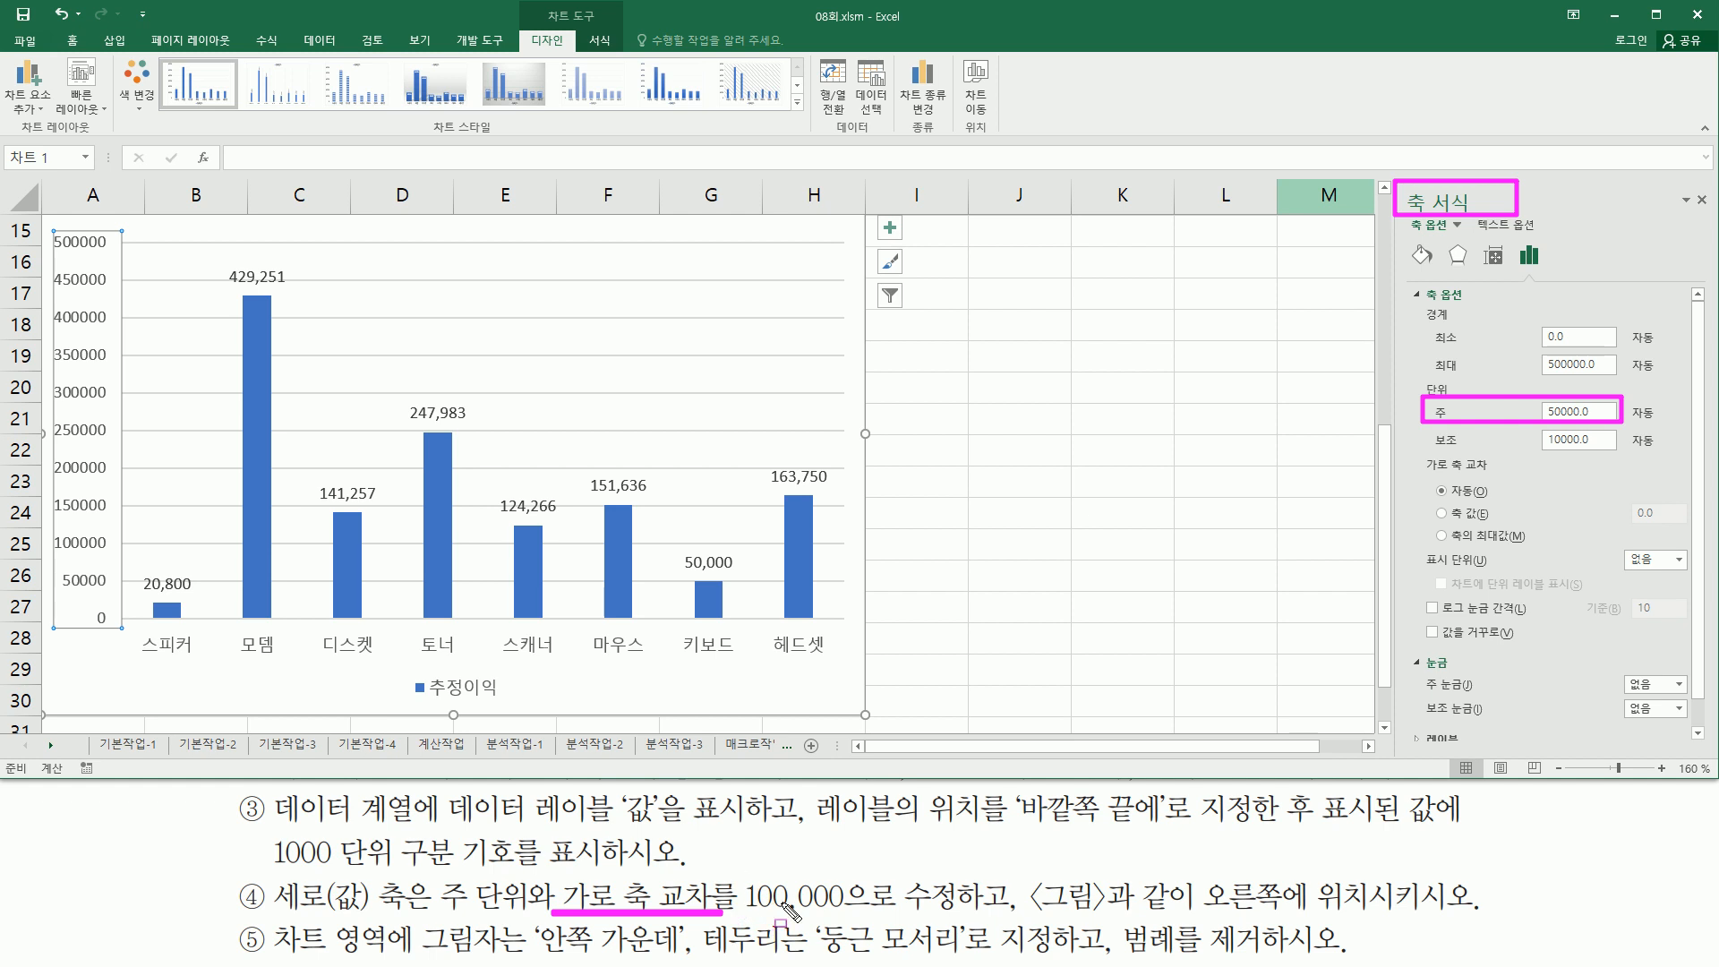
mouse_move(1423, 454)
left_mouse_down()
mouse_move(1583, 552)
mouse_move(1689, 545)
left_mouse_up()
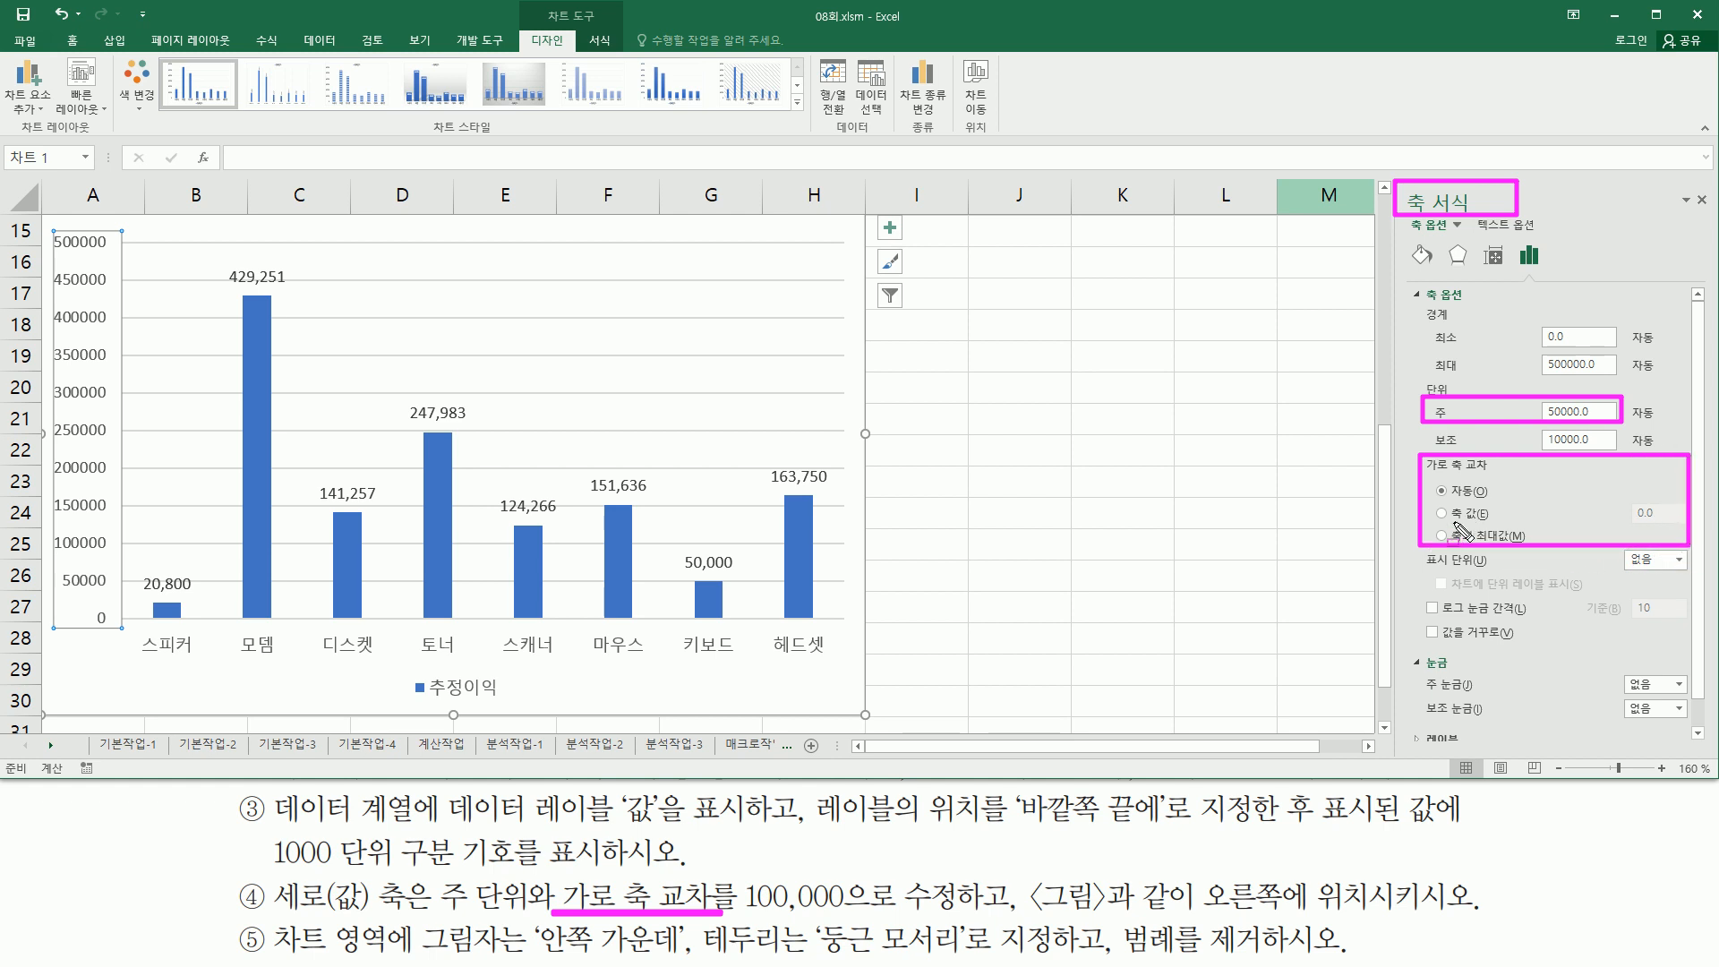
left_click_drag(1435, 522, 1502, 505)
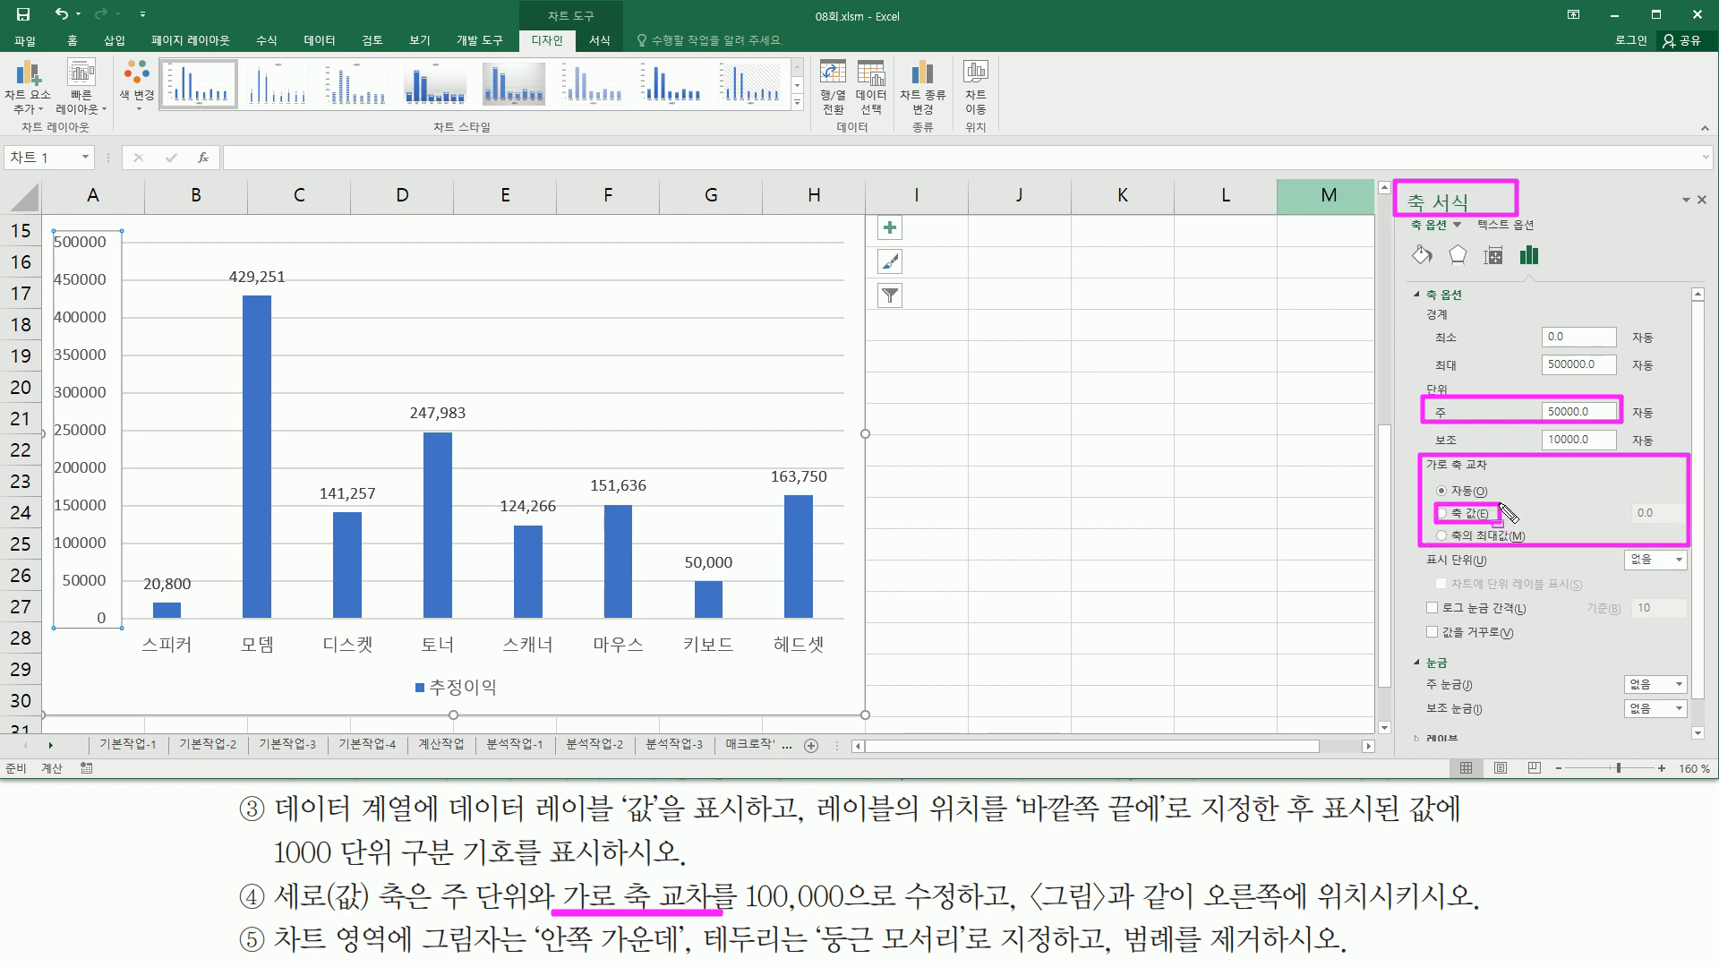
left_click_drag(1630, 499, 1686, 535)
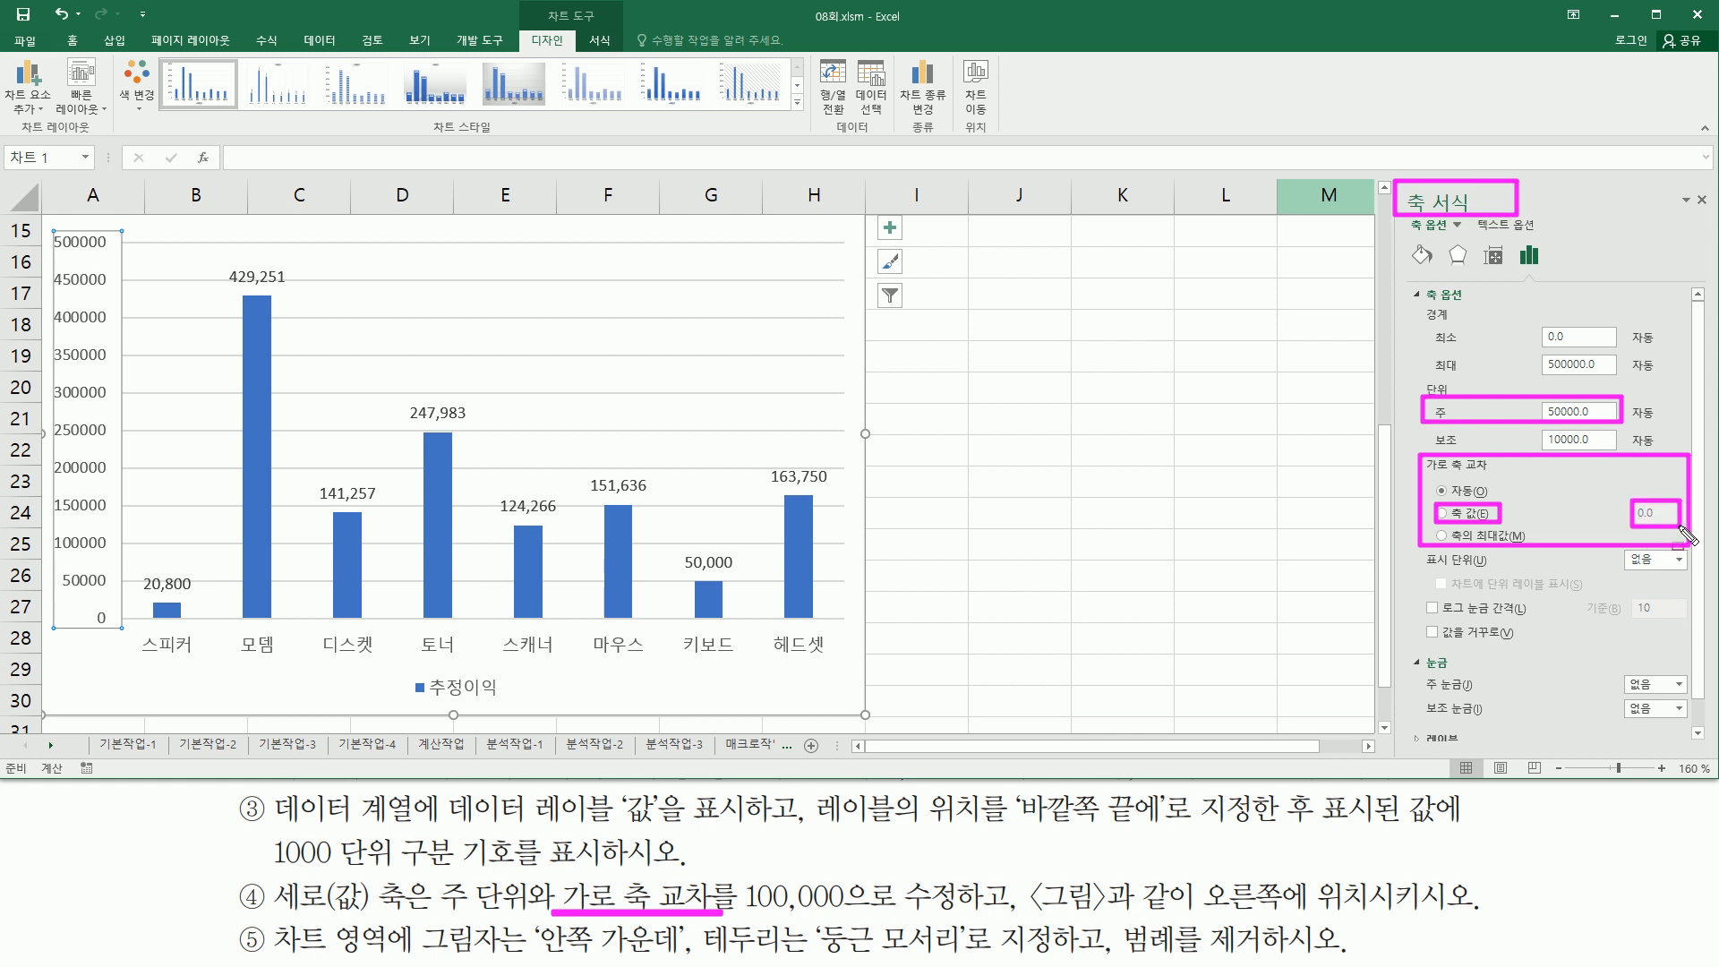
key("Escape")
left_click(1609, 414)
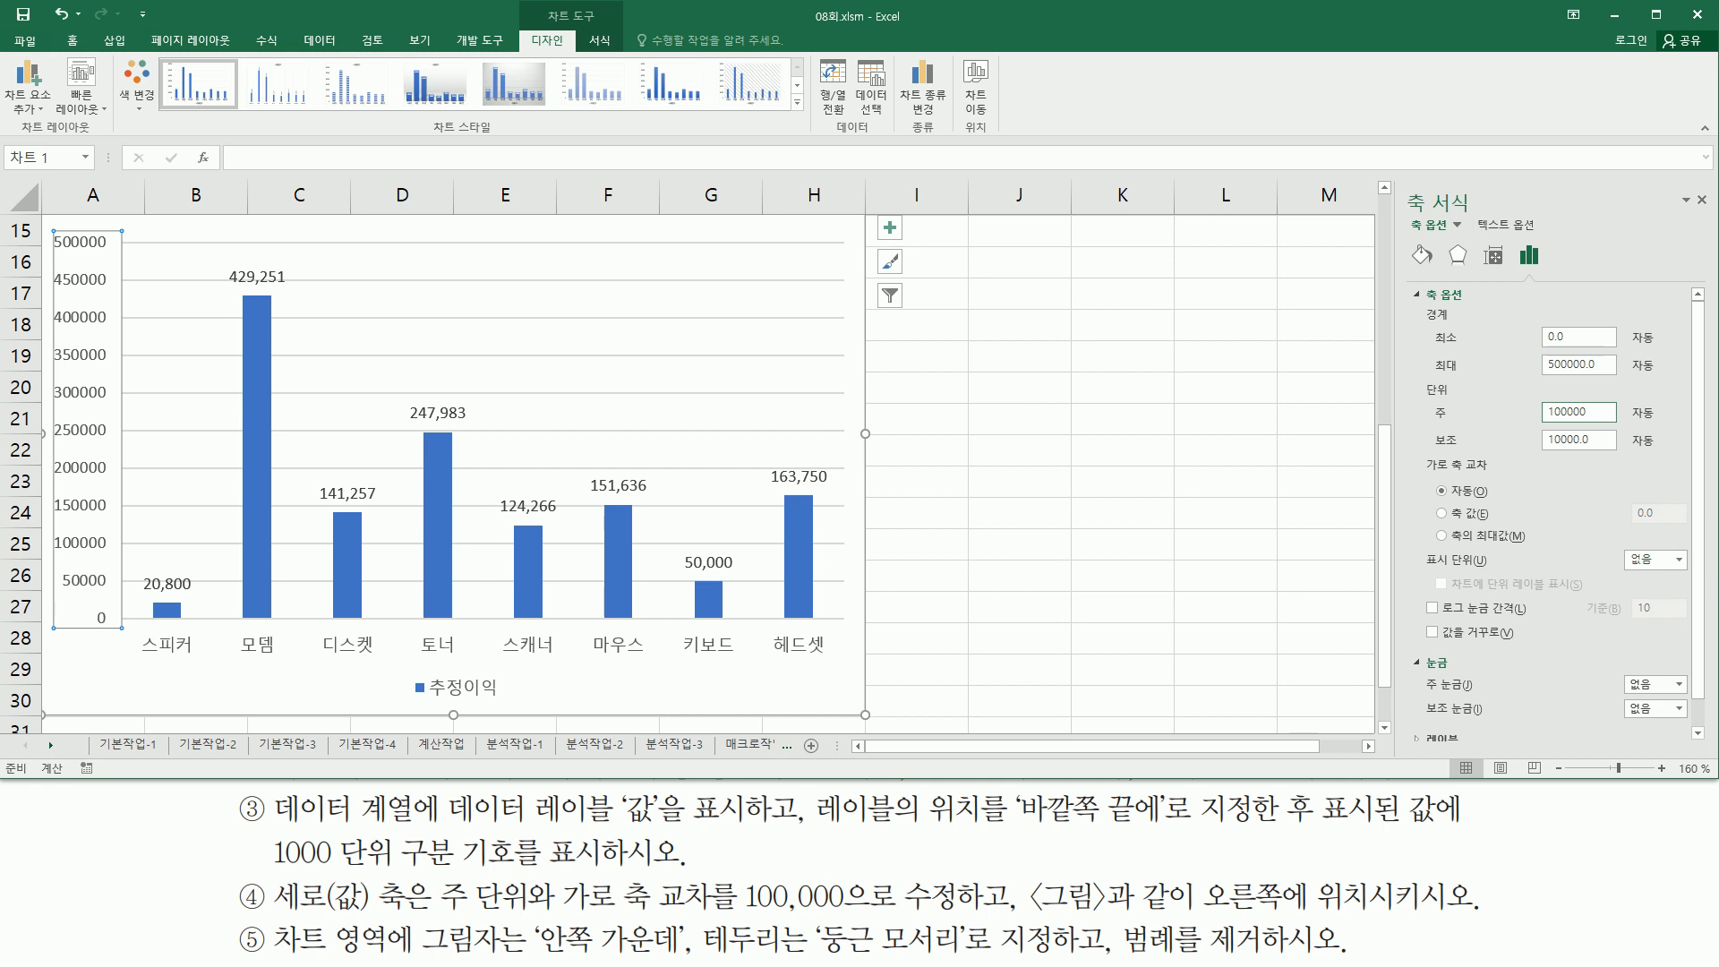
- Make the horizontal axis cross the vertical axis at the axis value 100000
left_click(1454, 520)
left_click(1664, 510)
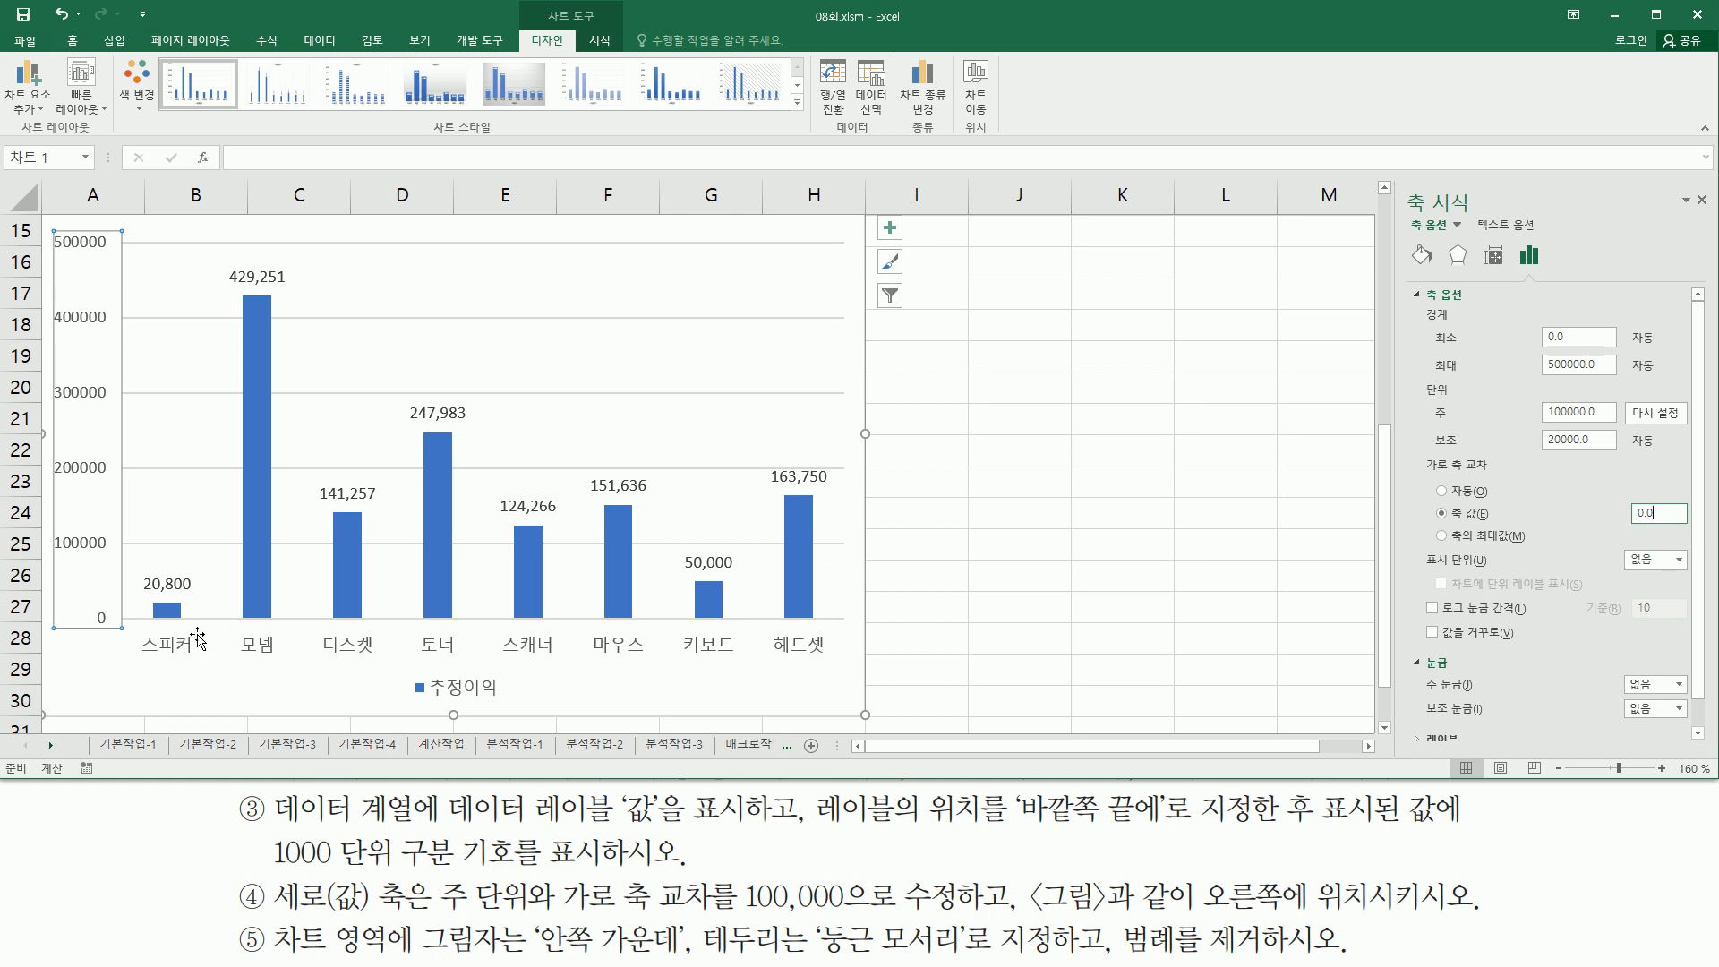
left_click_drag(122, 620, 861, 626)
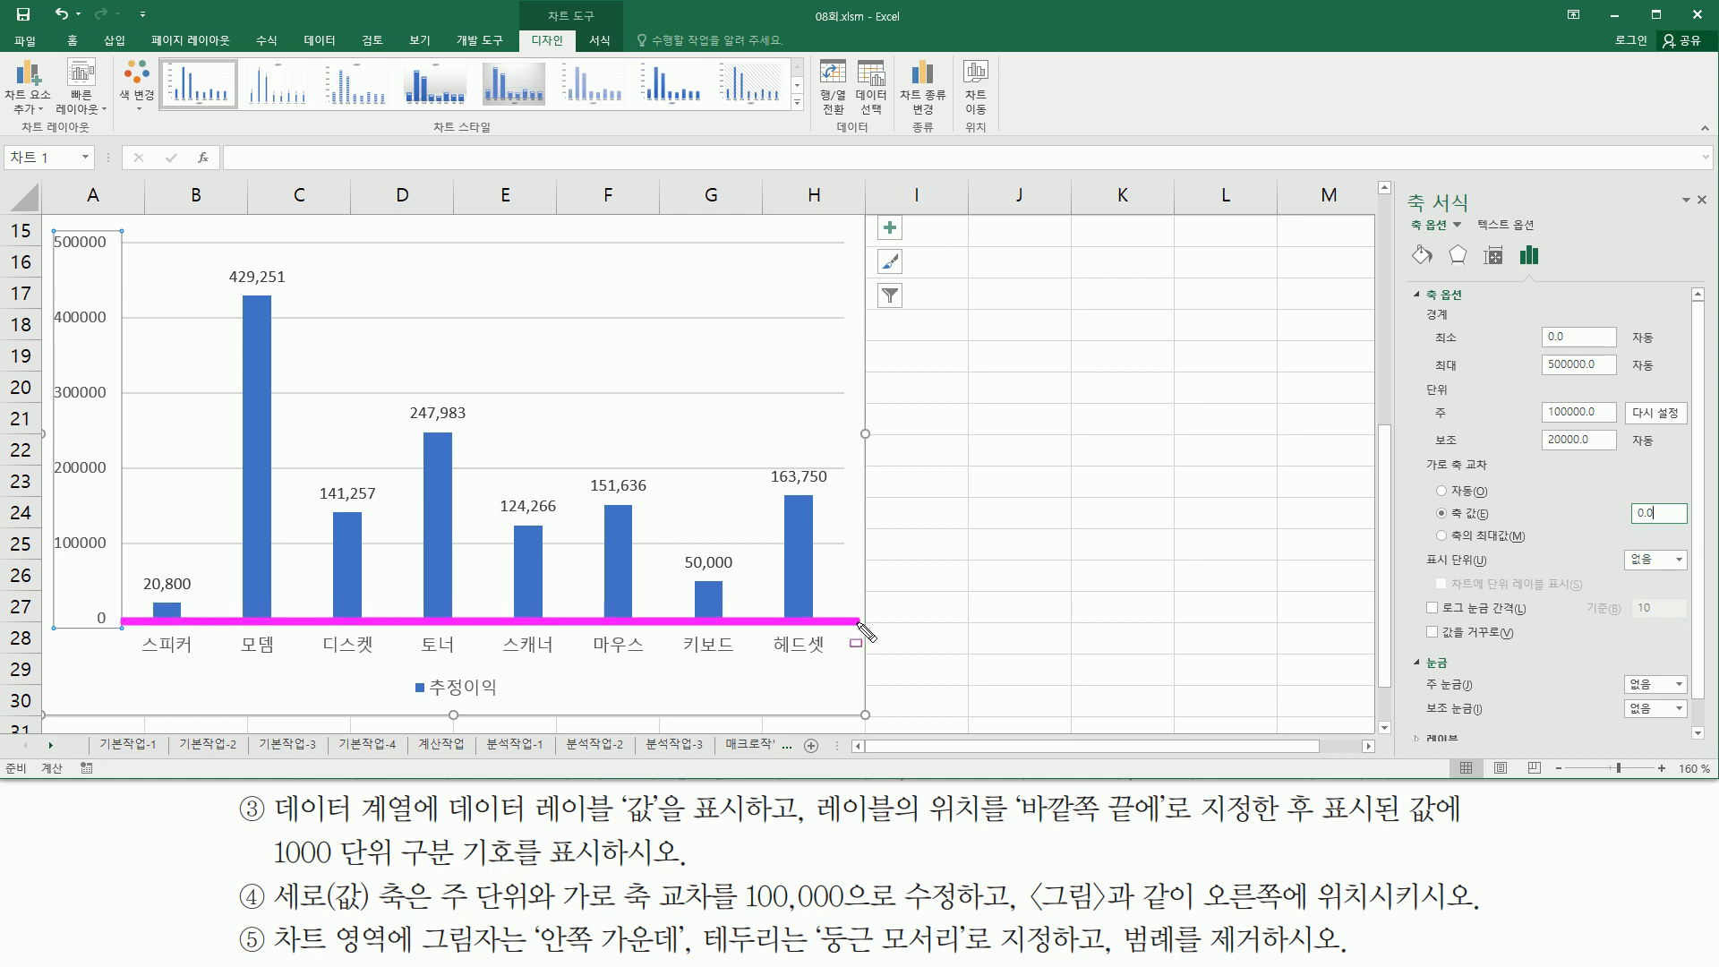
mouse_move(123, 233)
left_mouse_down()
mouse_move(124, 618)
mouse_move(98, 622)
mouse_move(120, 634)
left_mouse_up()
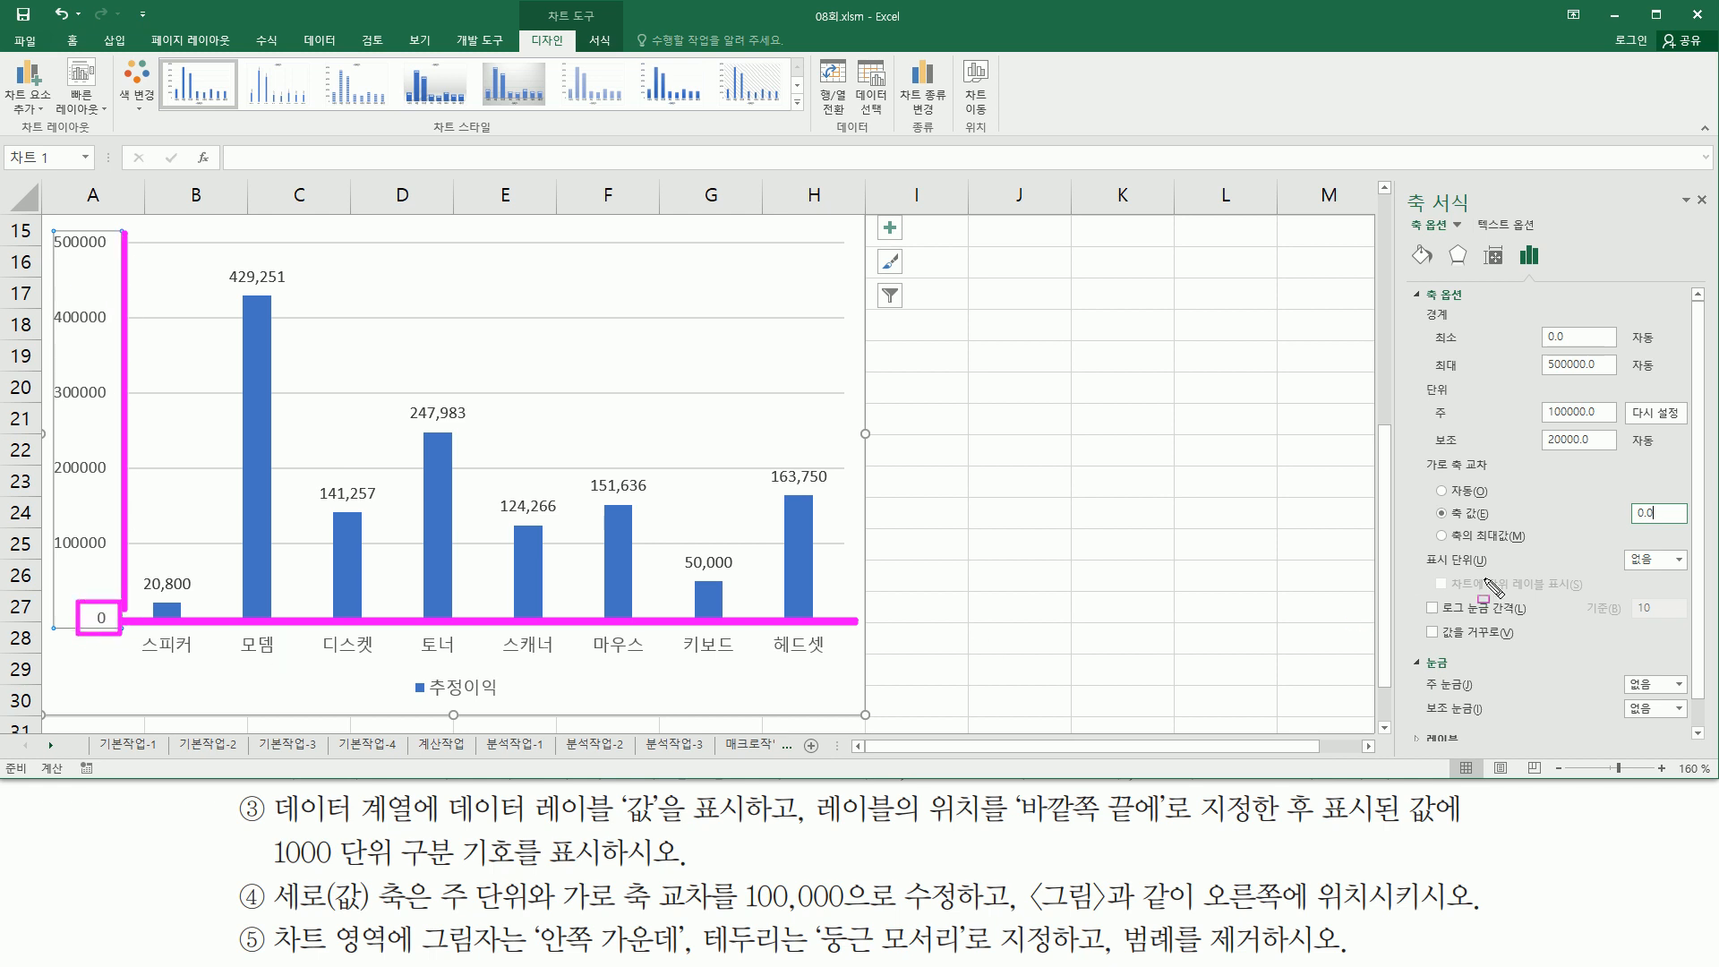
key("Escape")
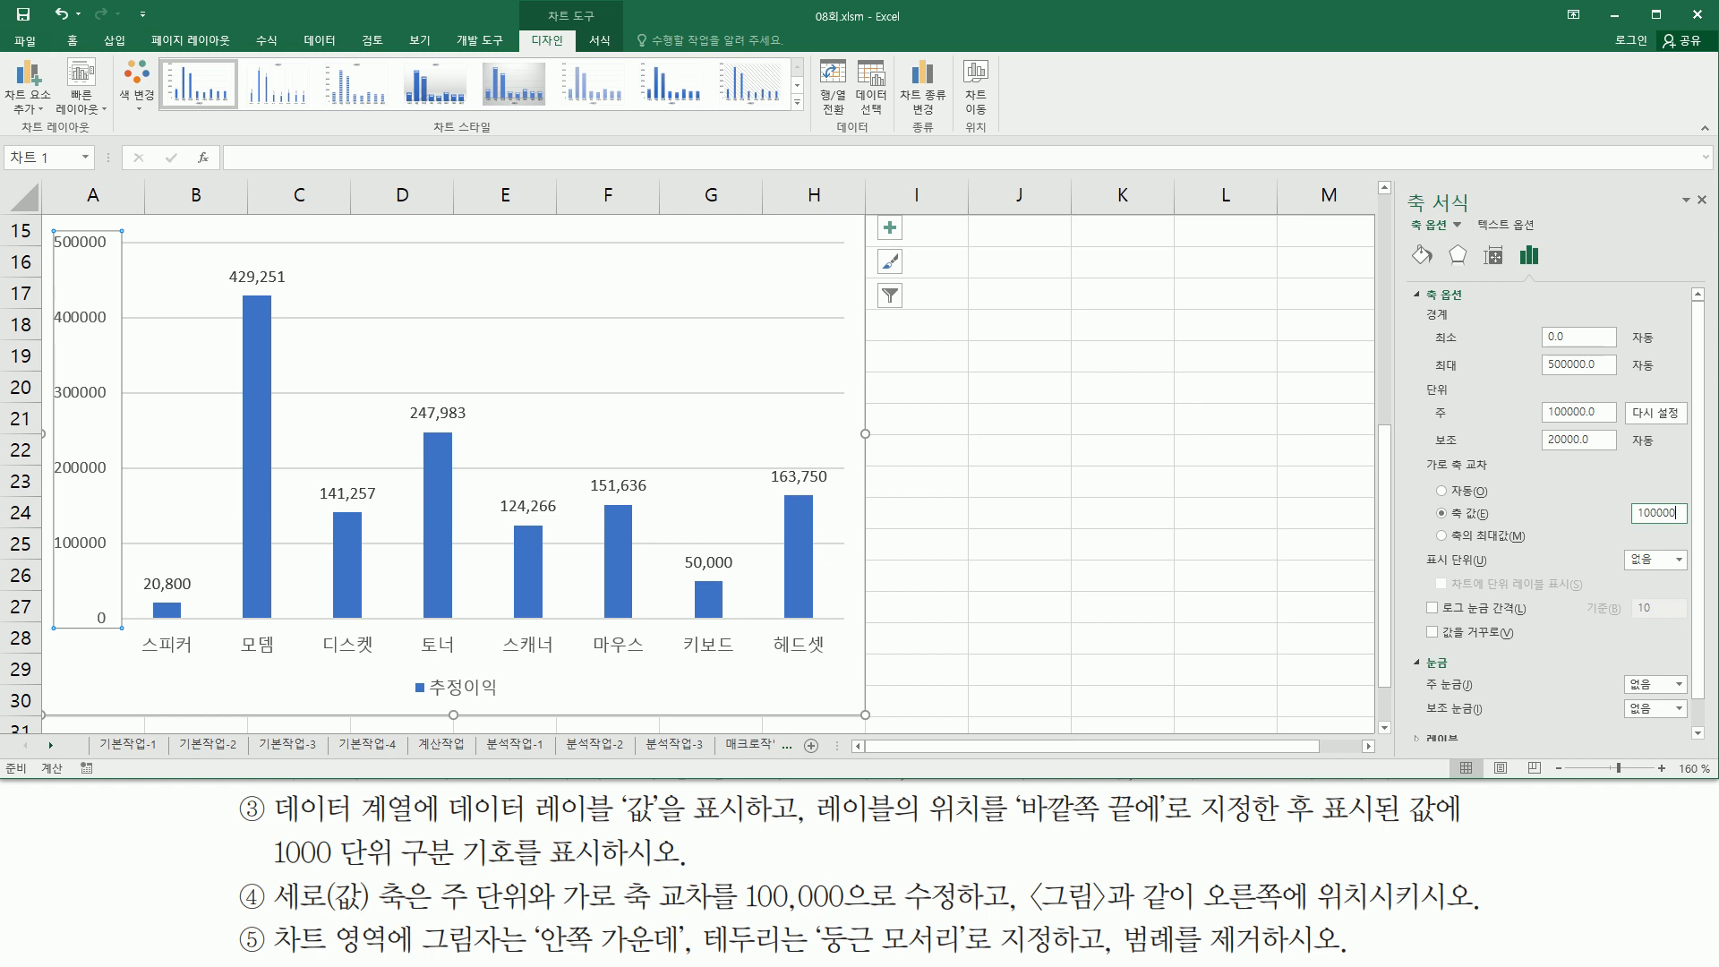
key("Return")
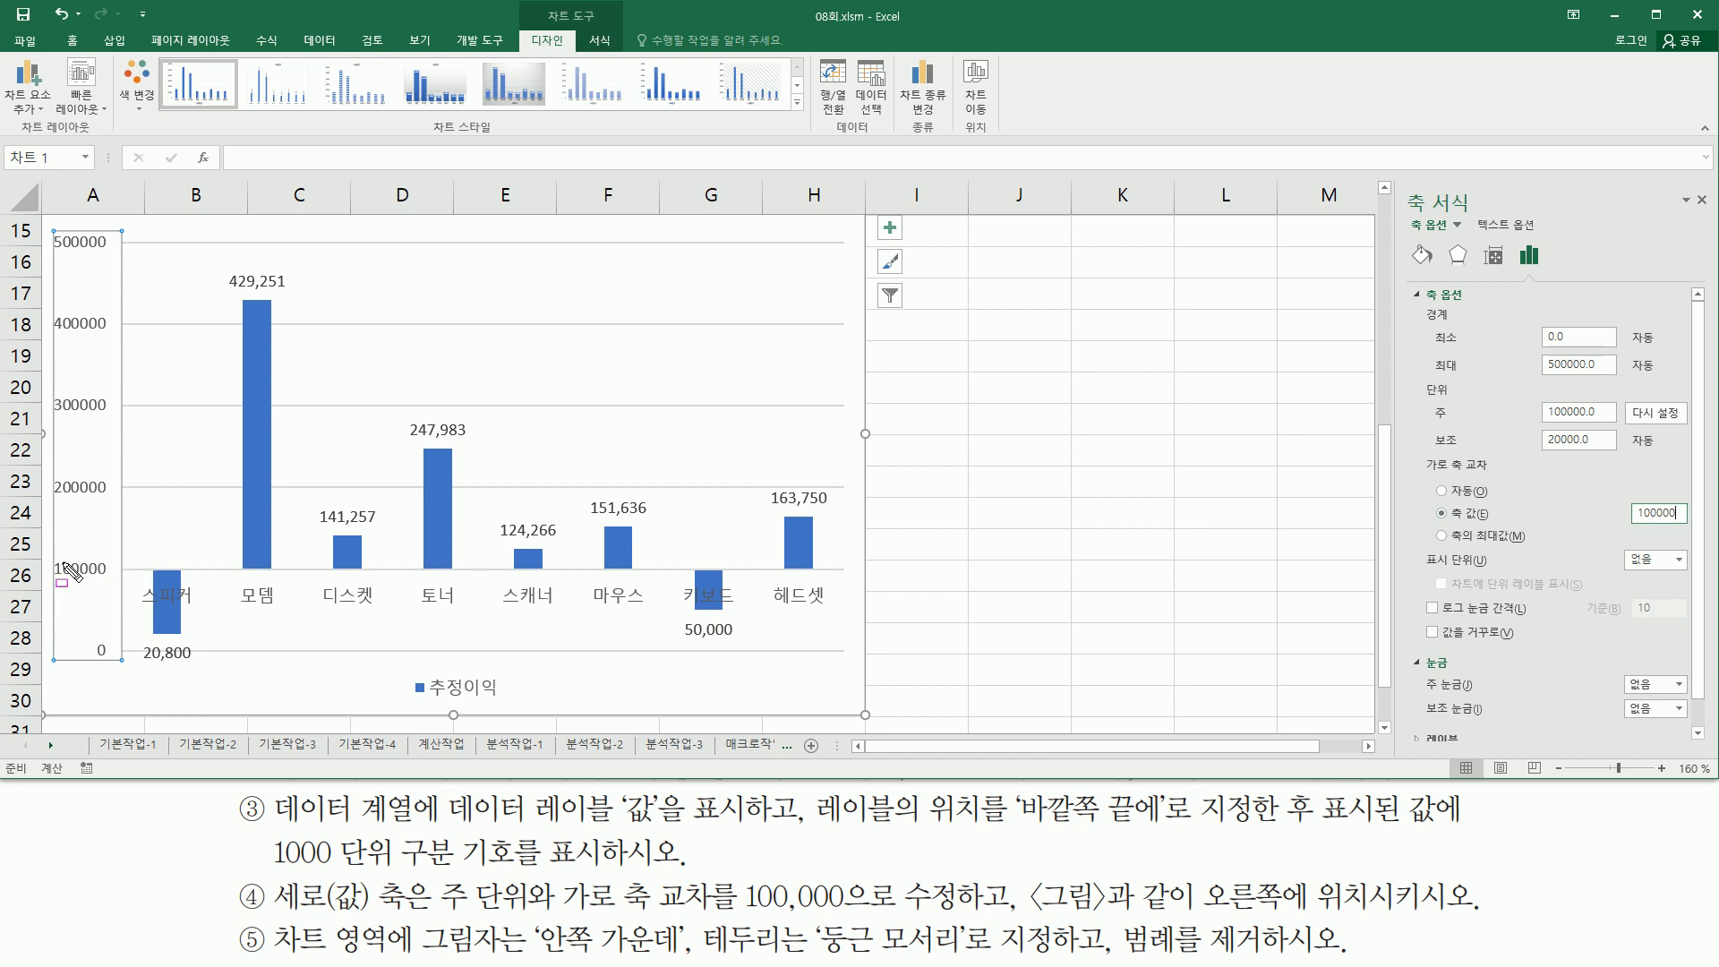
- Examine the vertical axis labels and the instruction to position the axis on the right as in the picture
left_click_drag(45, 569, 107, 600)
left_click_drag(54, 473, 116, 507)
left_click_drag(45, 386, 117, 423)
left_click_drag(45, 307, 123, 340)
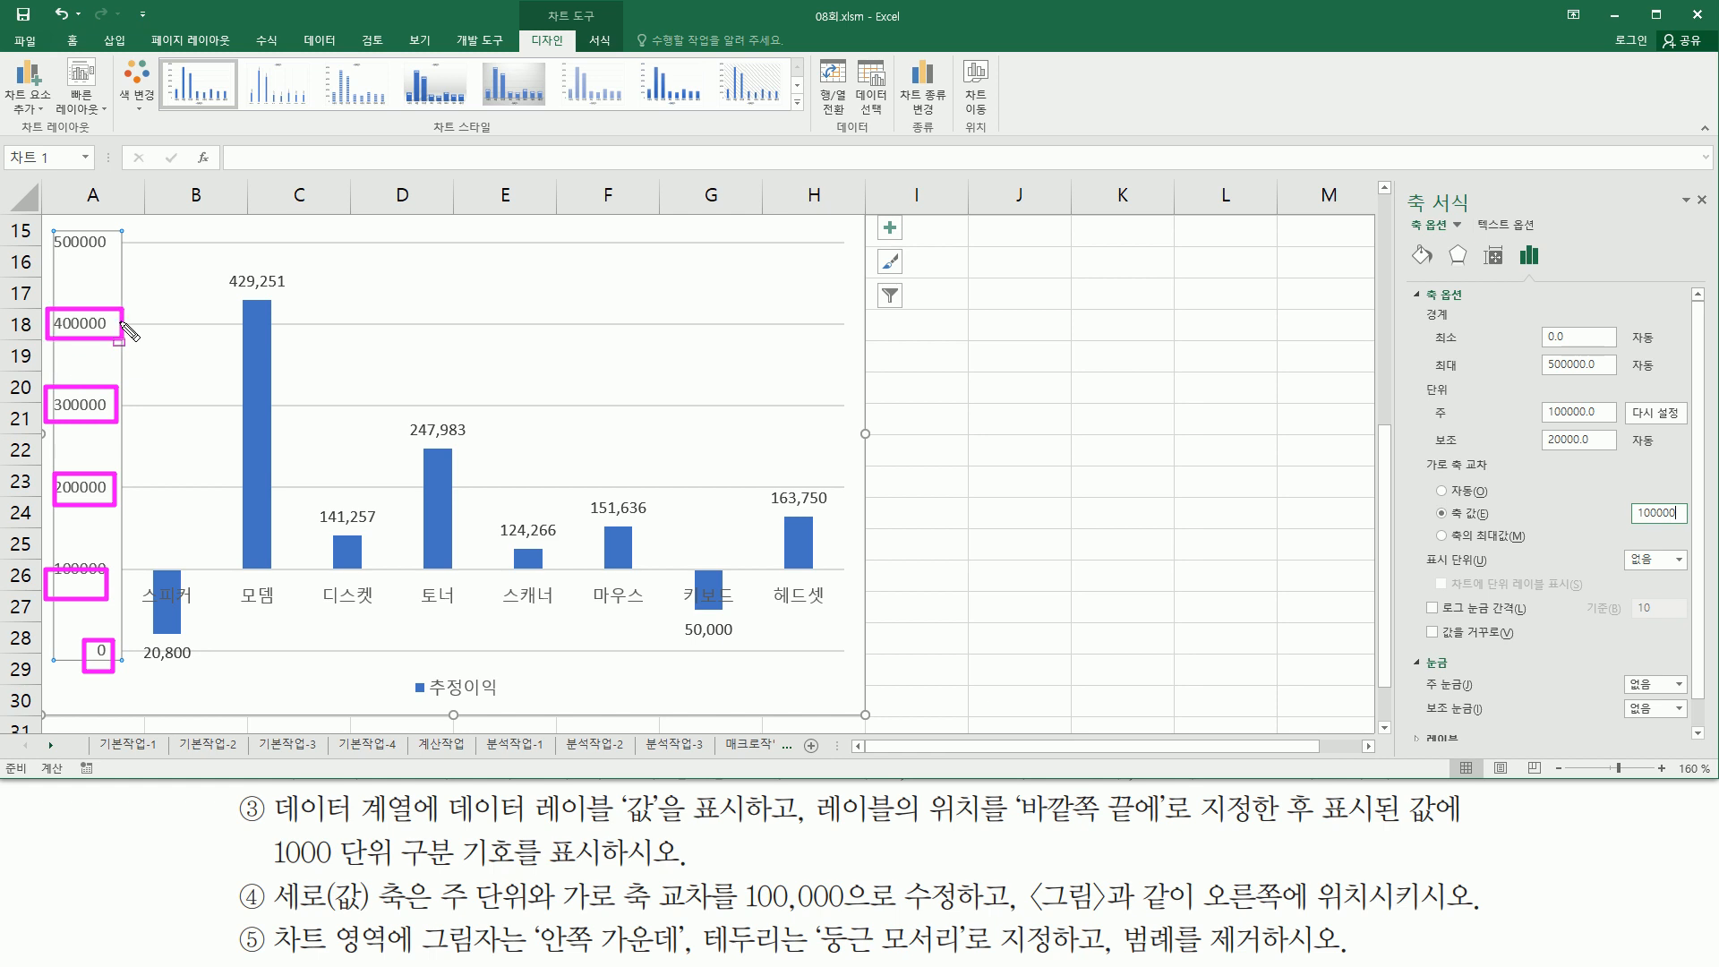
left_click_drag(49, 214, 119, 260)
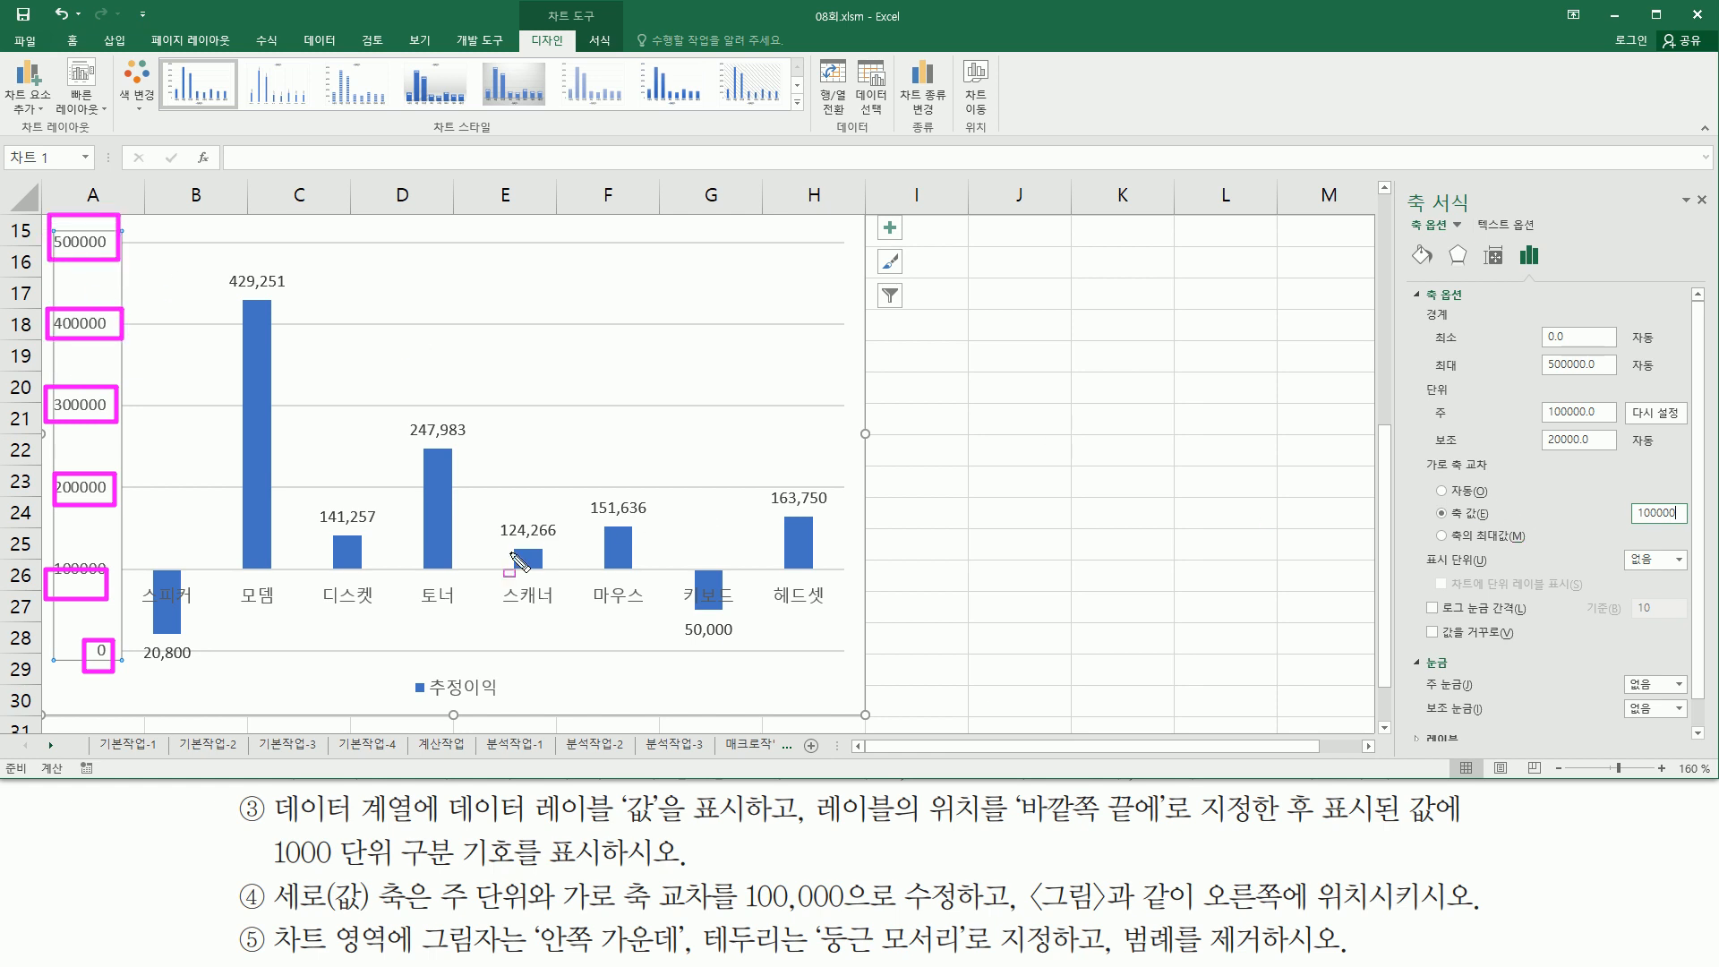
key("Escape")
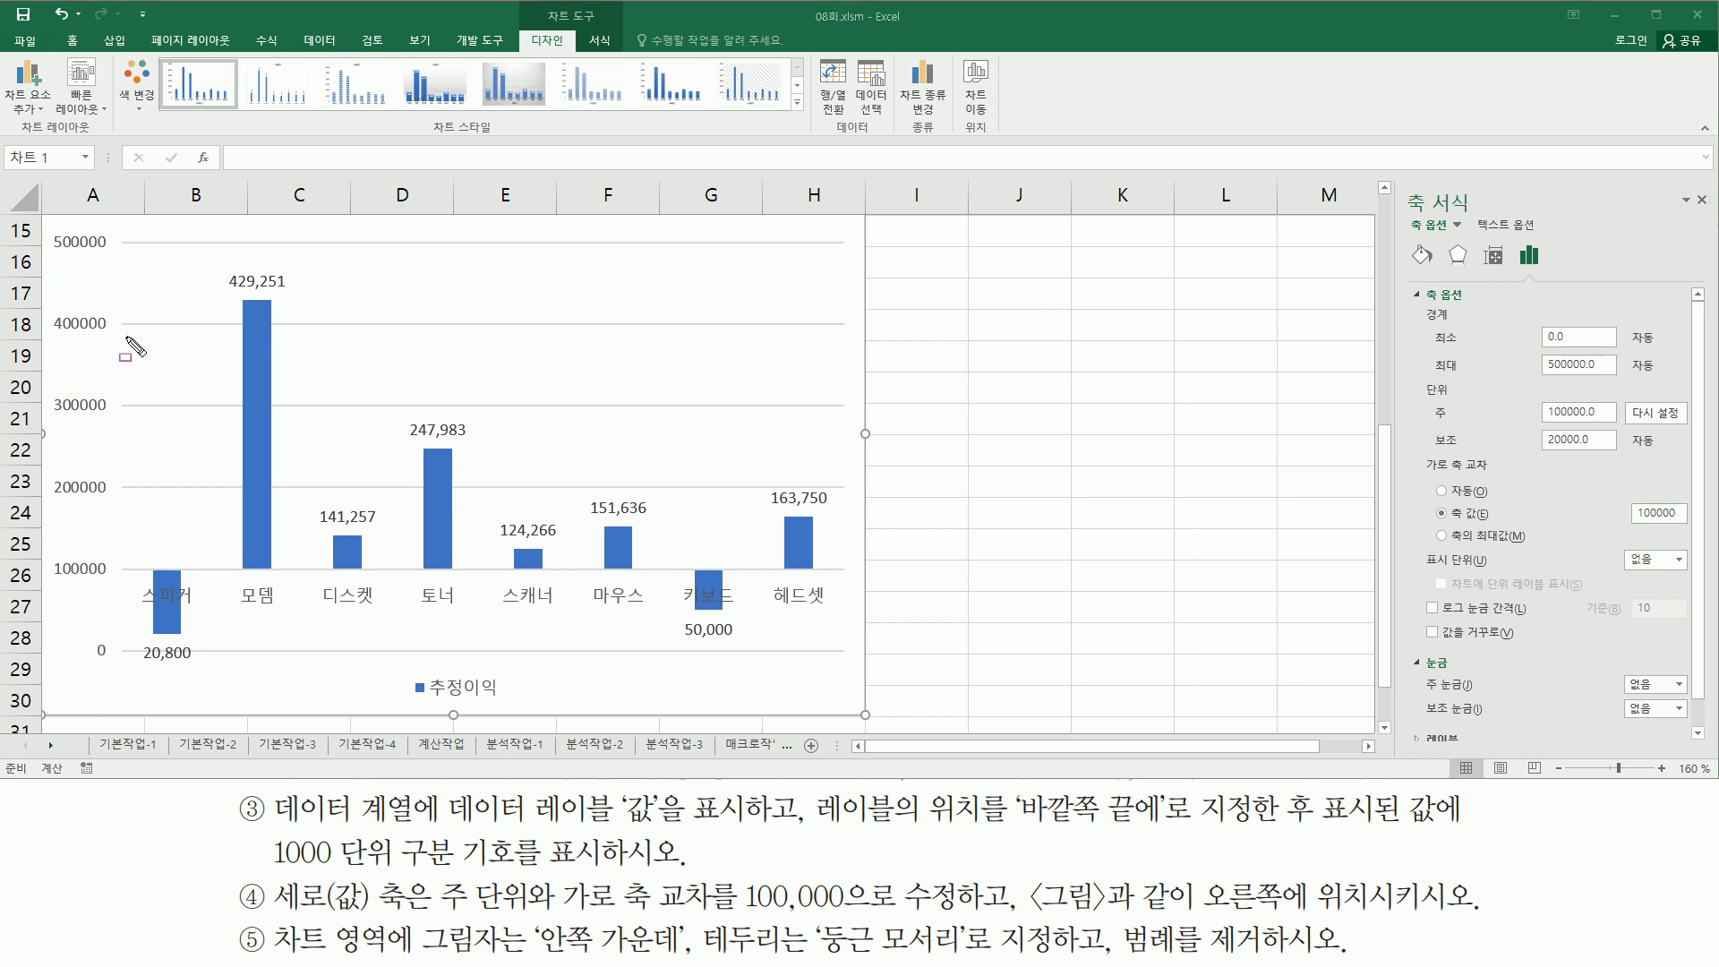
left_click_drag(124, 588, 844, 571)
mouse_move(47, 552)
left_mouse_down()
mouse_move(115, 611)
mouse_move(113, 583)
left_mouse_up()
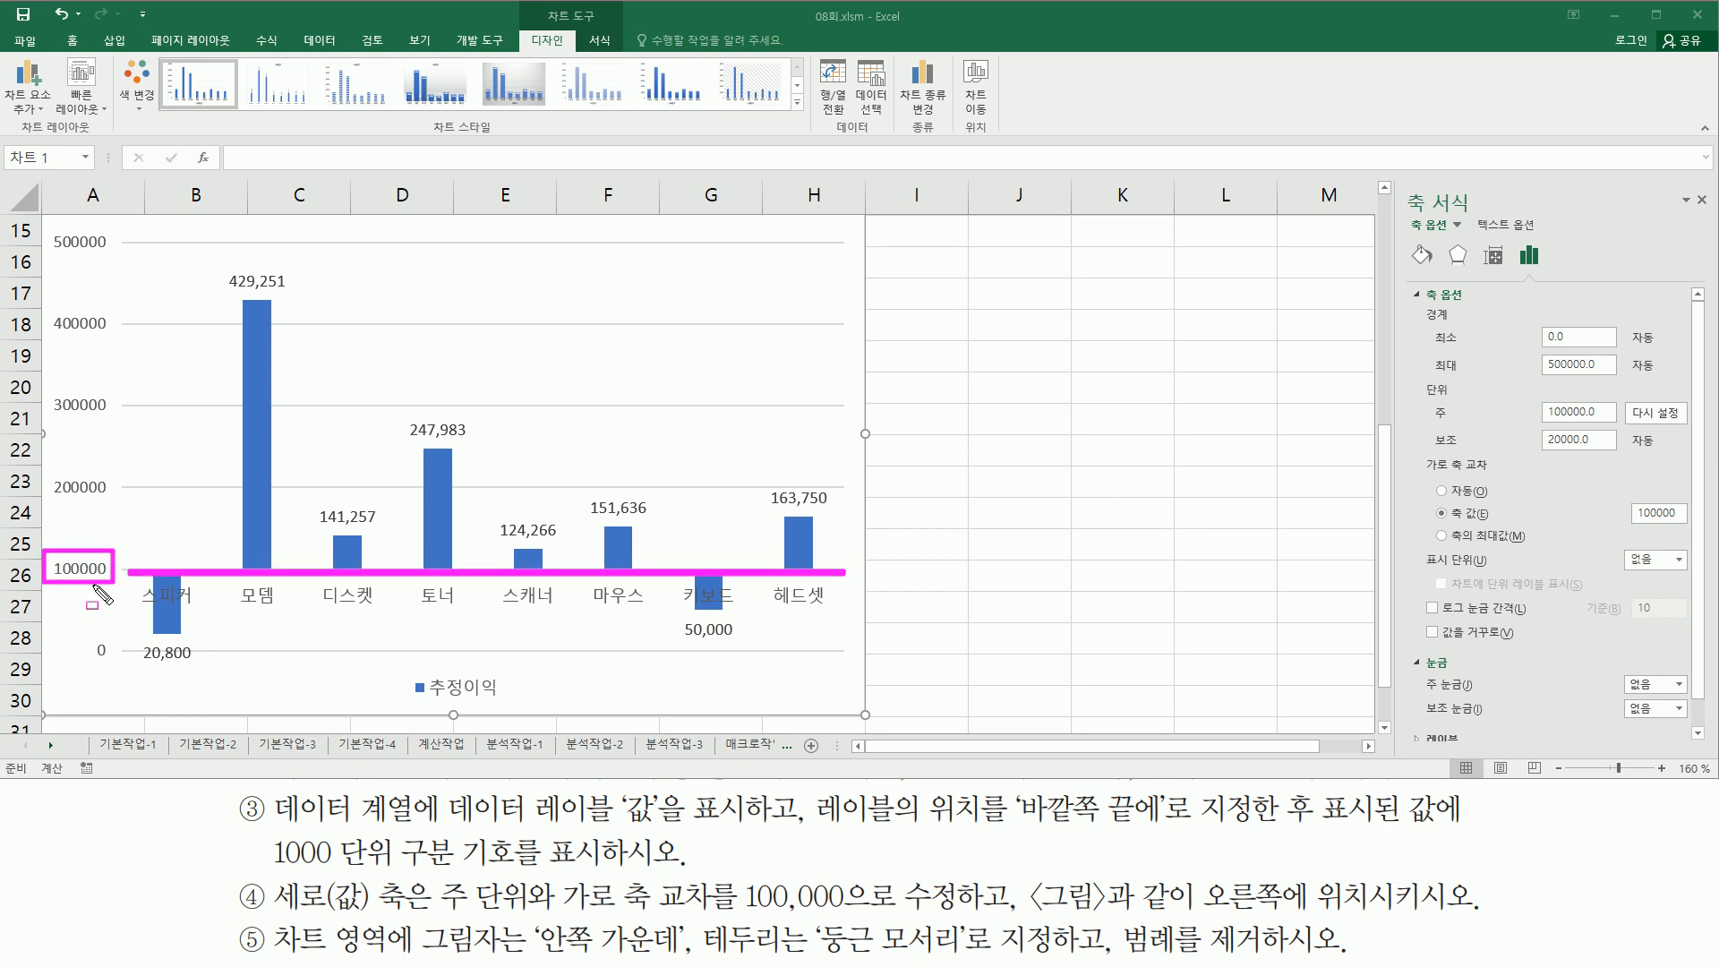
mouse_move(1009, 865)
left_mouse_down()
mouse_move(1011, 923)
mouse_move(1486, 919)
left_mouse_up()
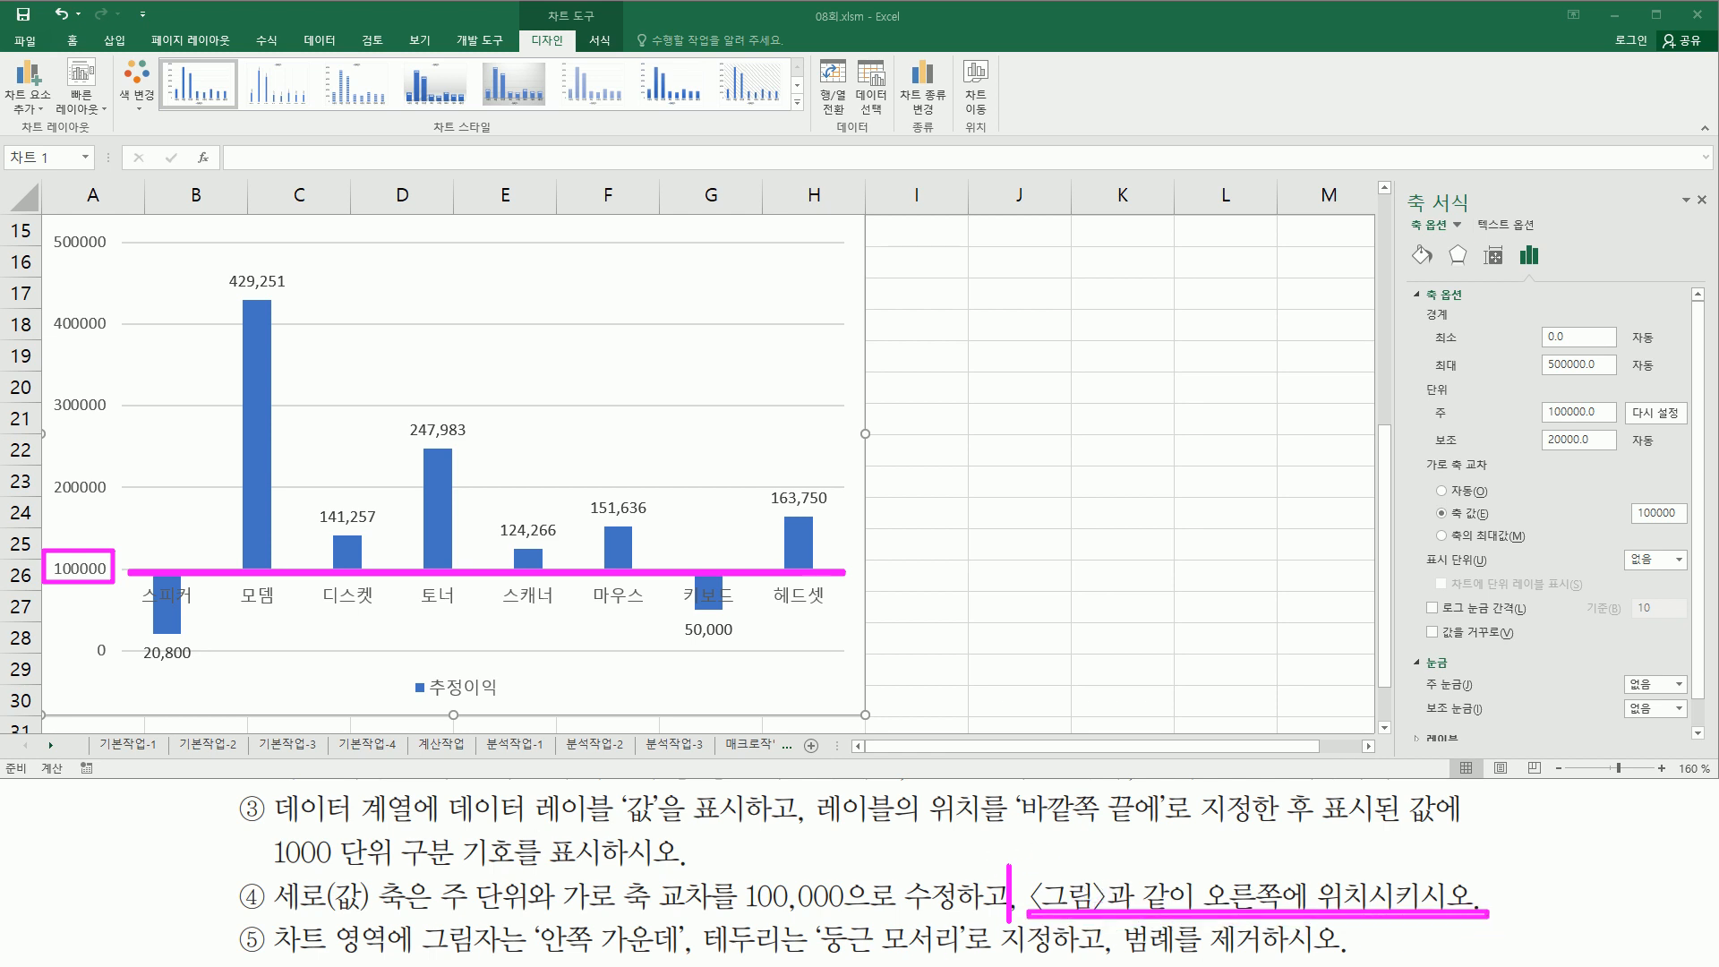
key("Escape")
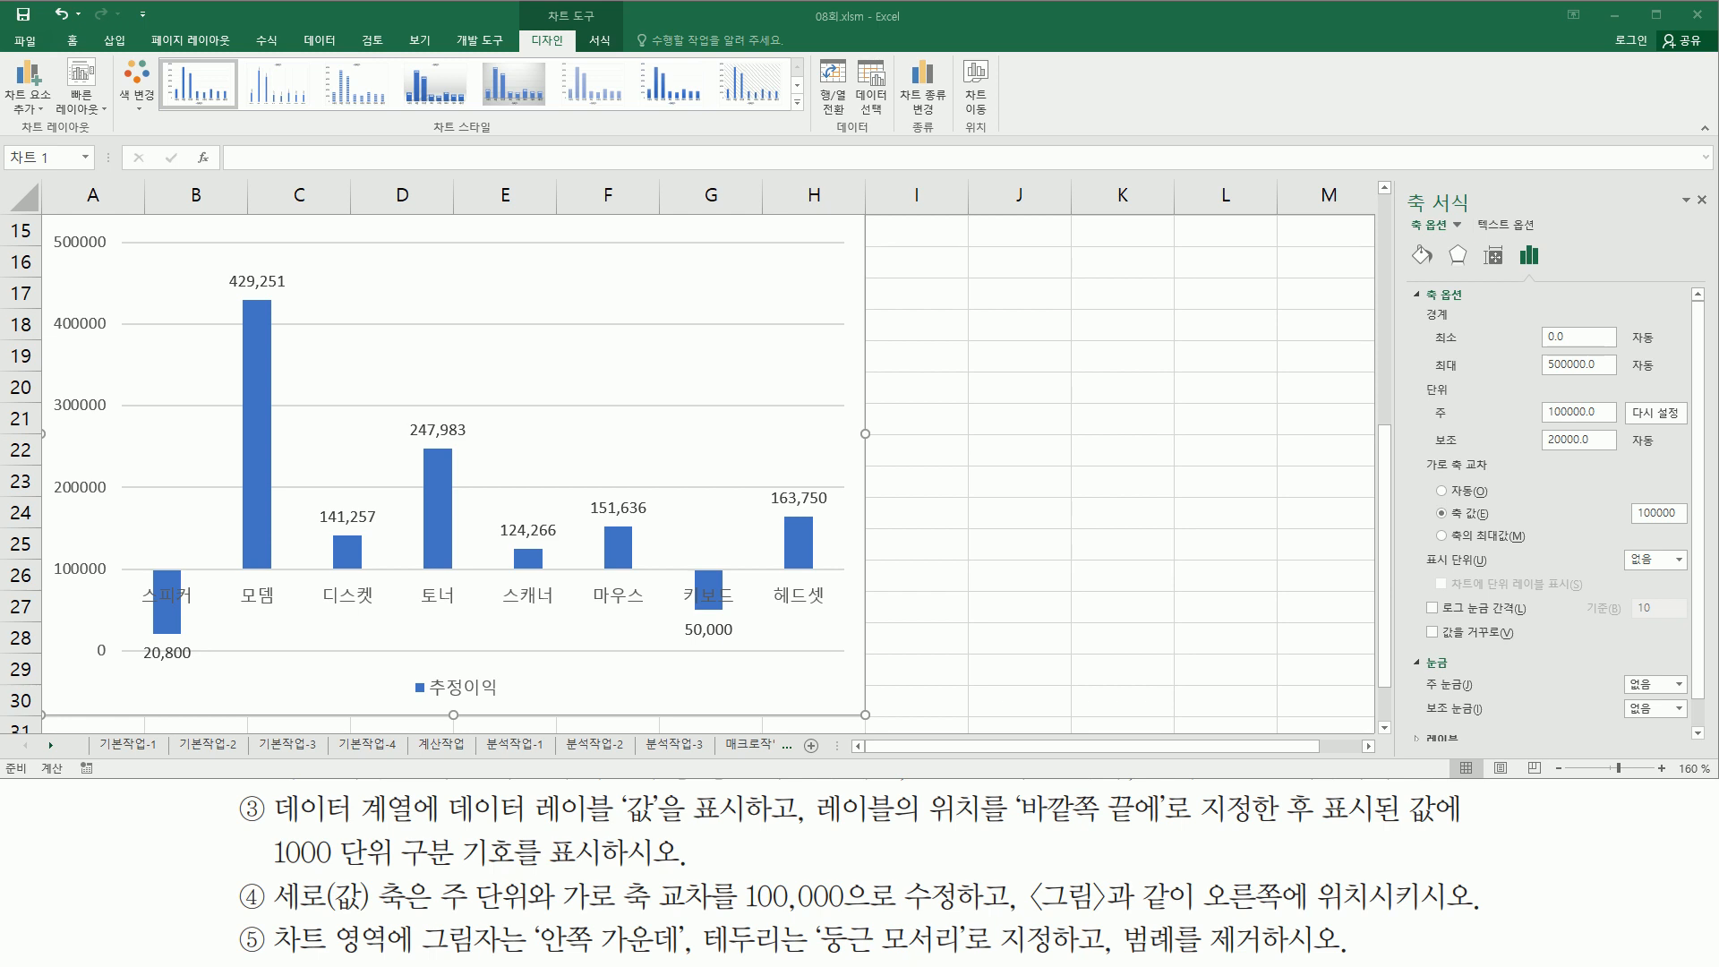
- Compare the chart's vertical axis and category labels with the reference picture
left_click(1159, 746)
key("ctrl+p")
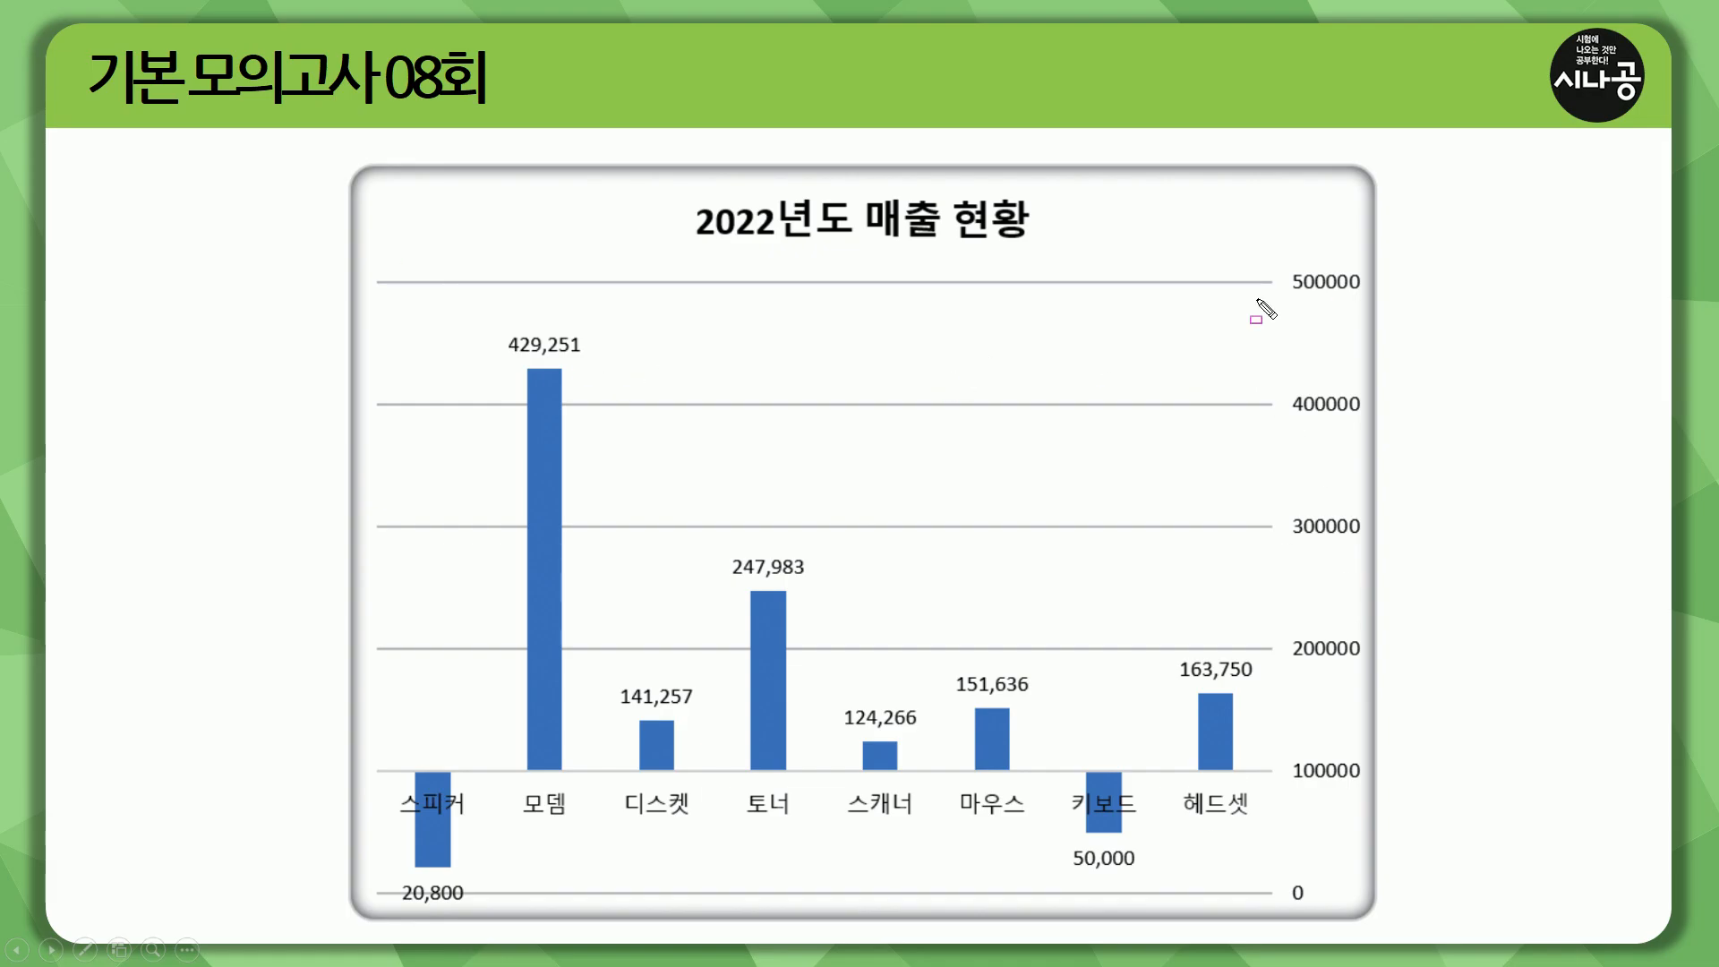
left_click_drag(1290, 259, 1372, 803)
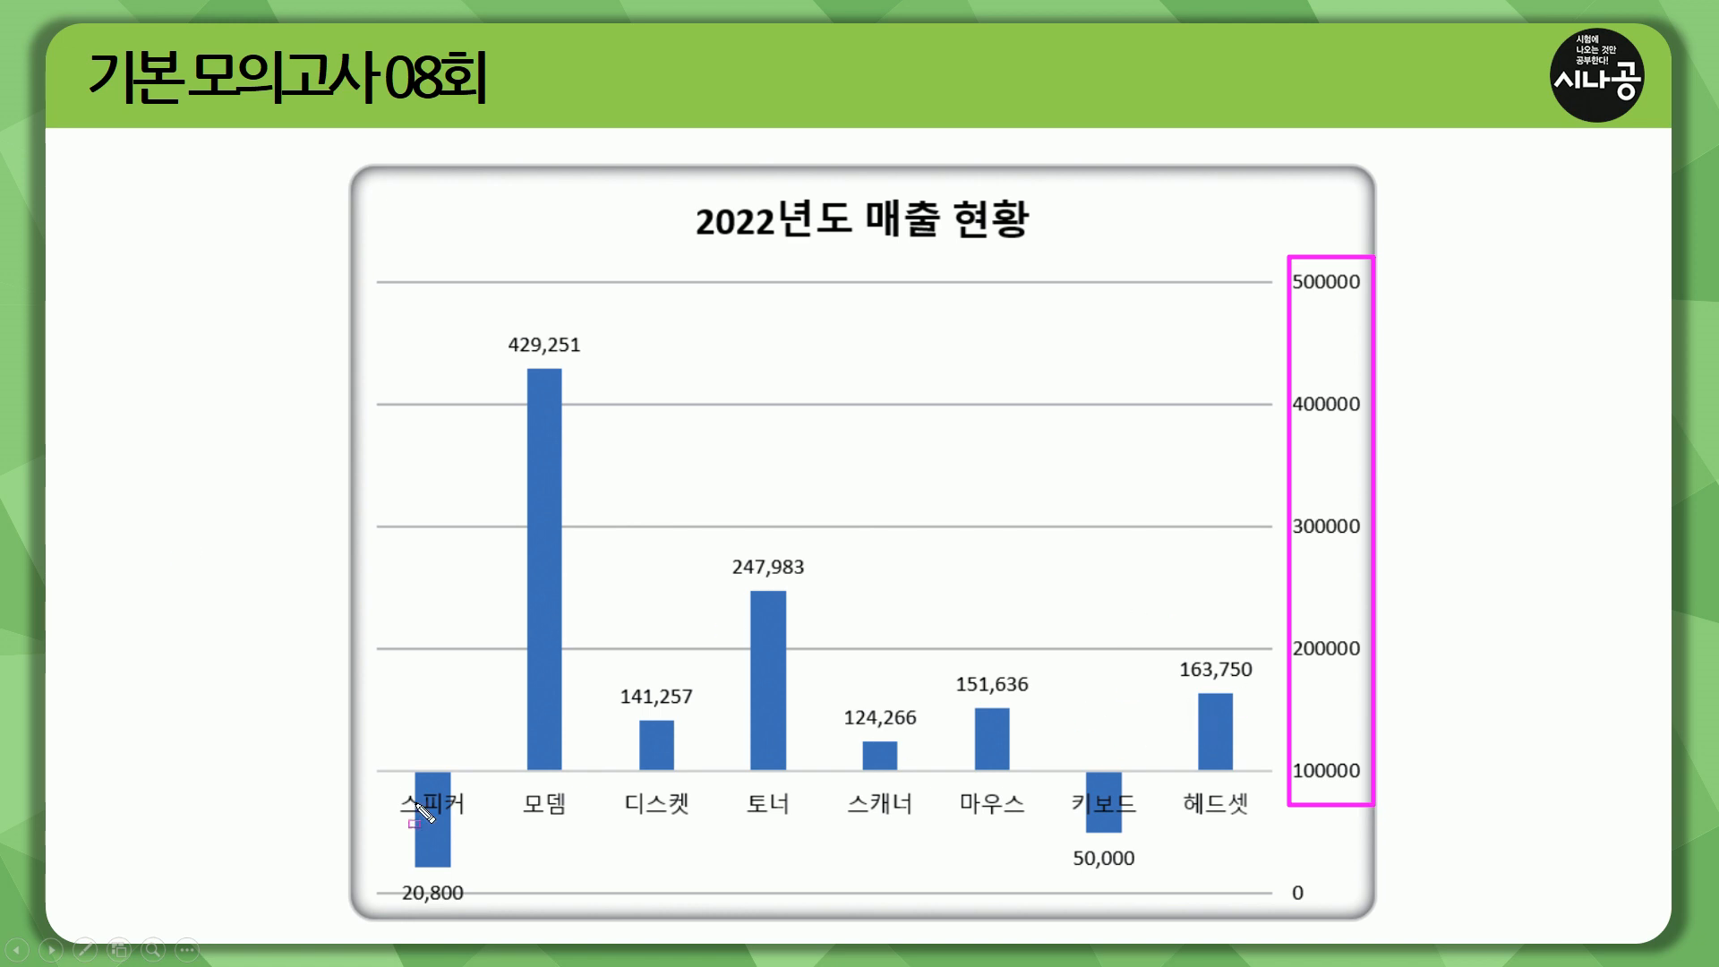
mouse_move(389, 783)
left_mouse_down()
mouse_move(410, 813)
mouse_move(467, 818)
mouse_move(1272, 825)
left_mouse_up()
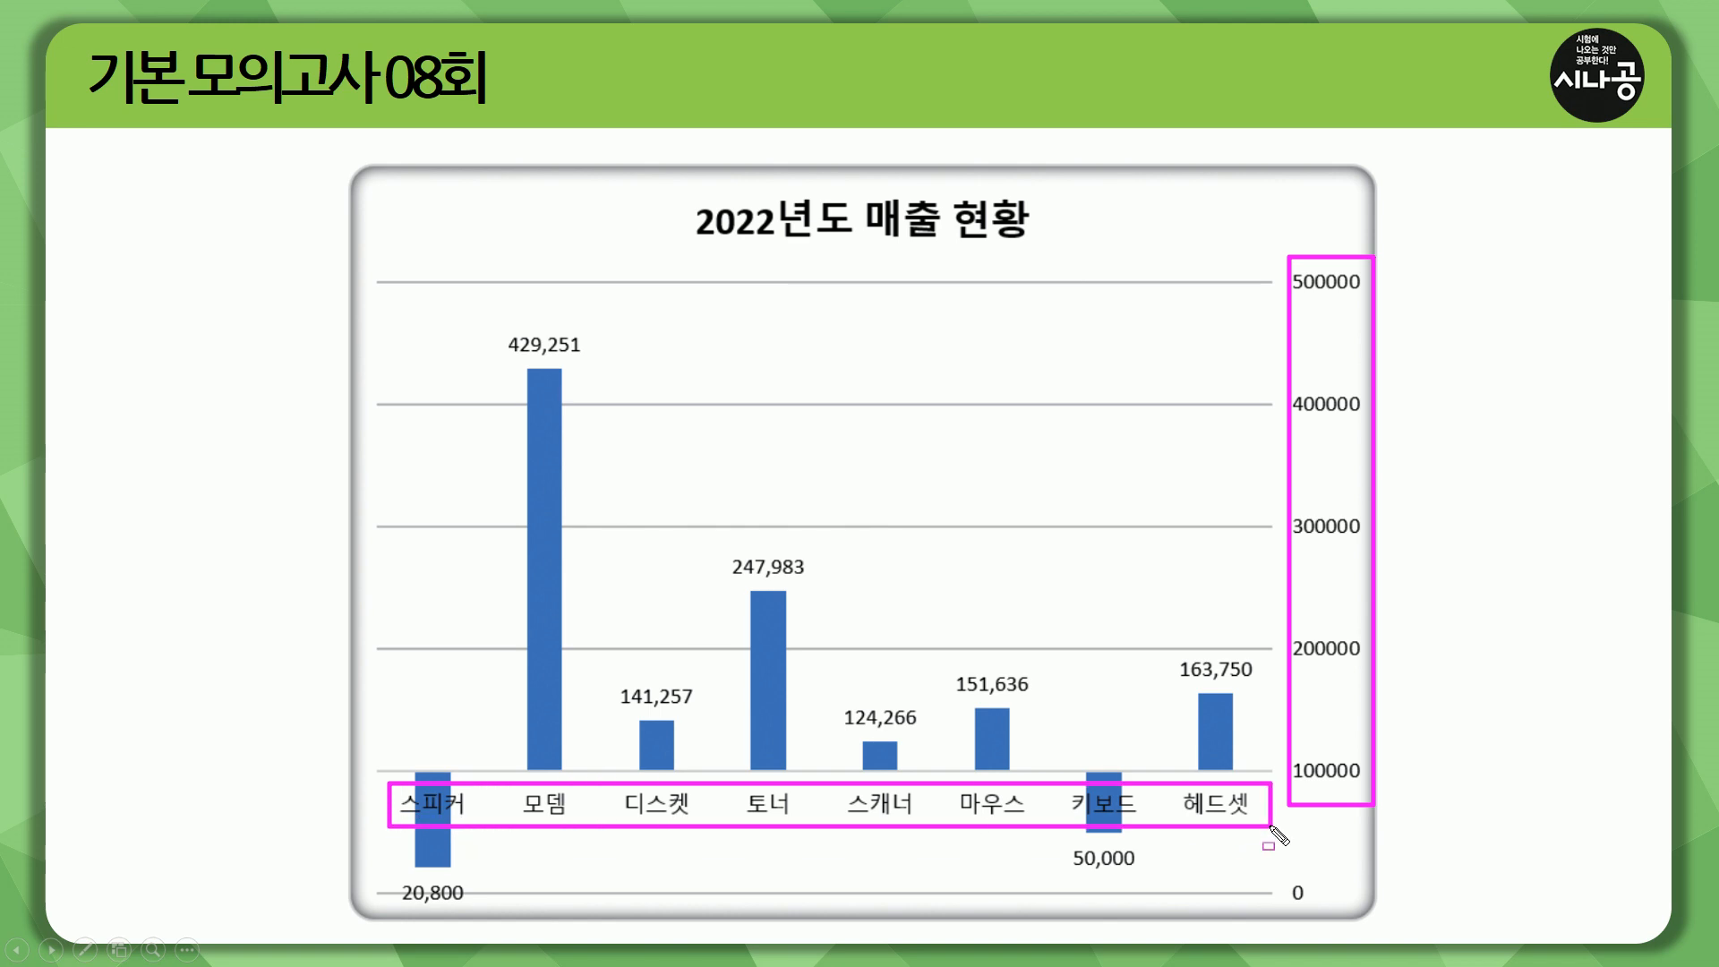
mouse_move(1287, 253)
left_mouse_down()
mouse_move(1297, 603)
mouse_move(1370, 918)
left_mouse_up()
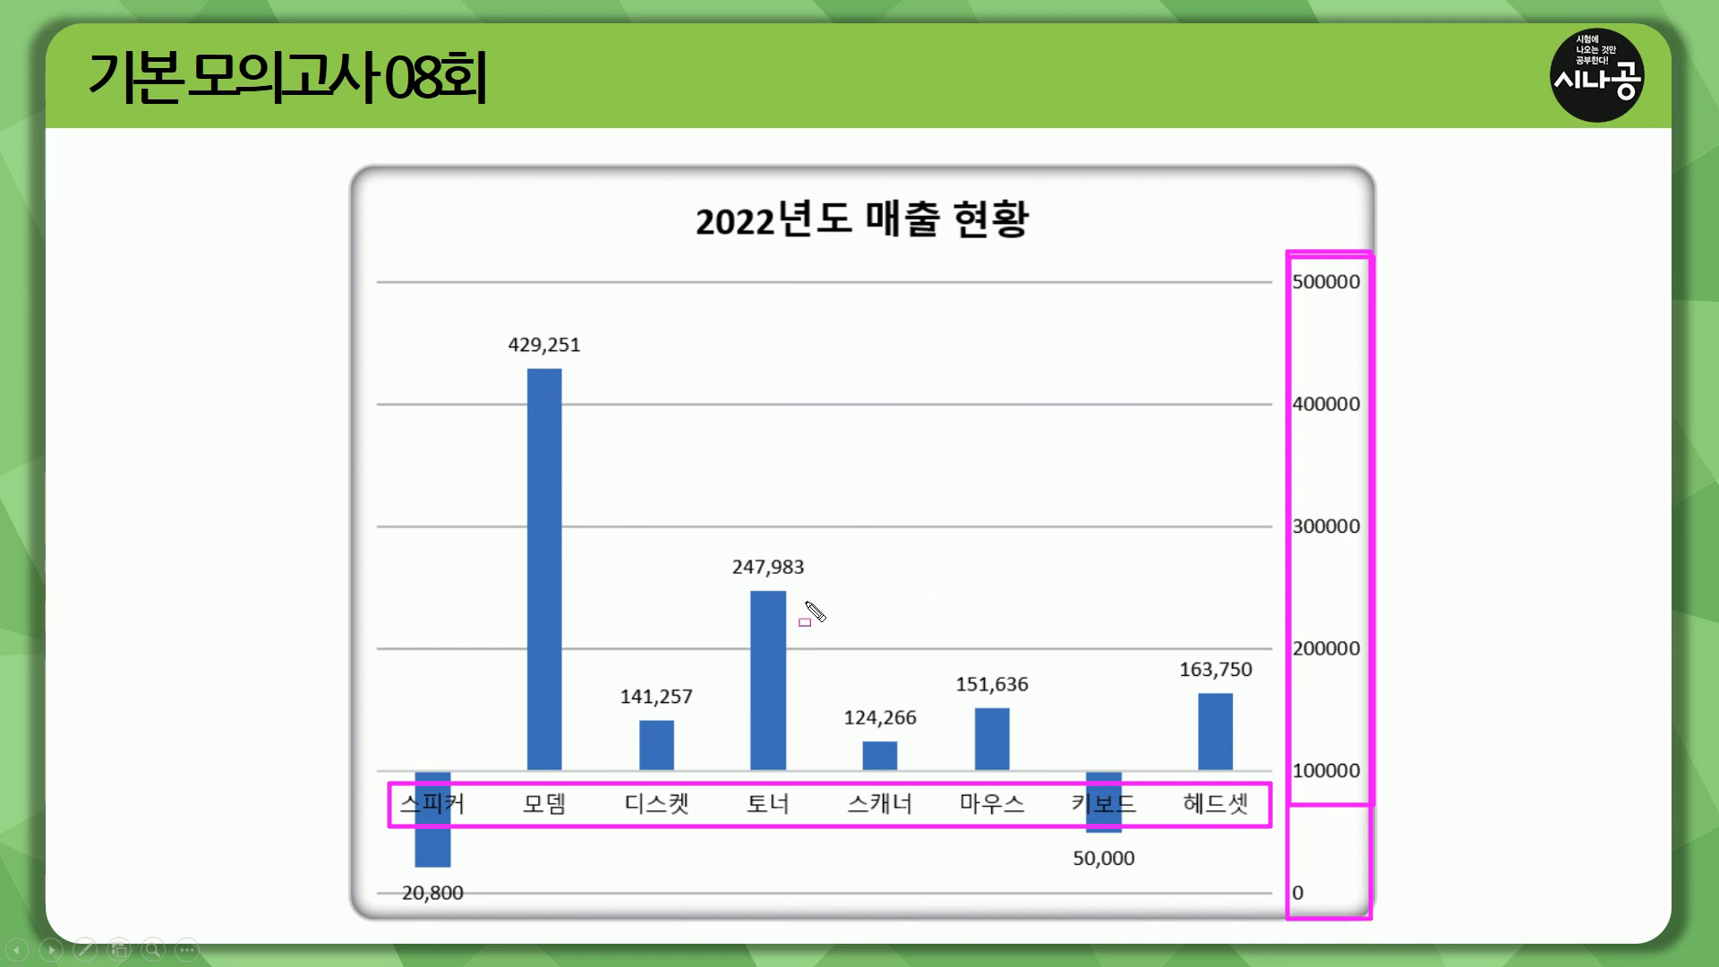
key("e")
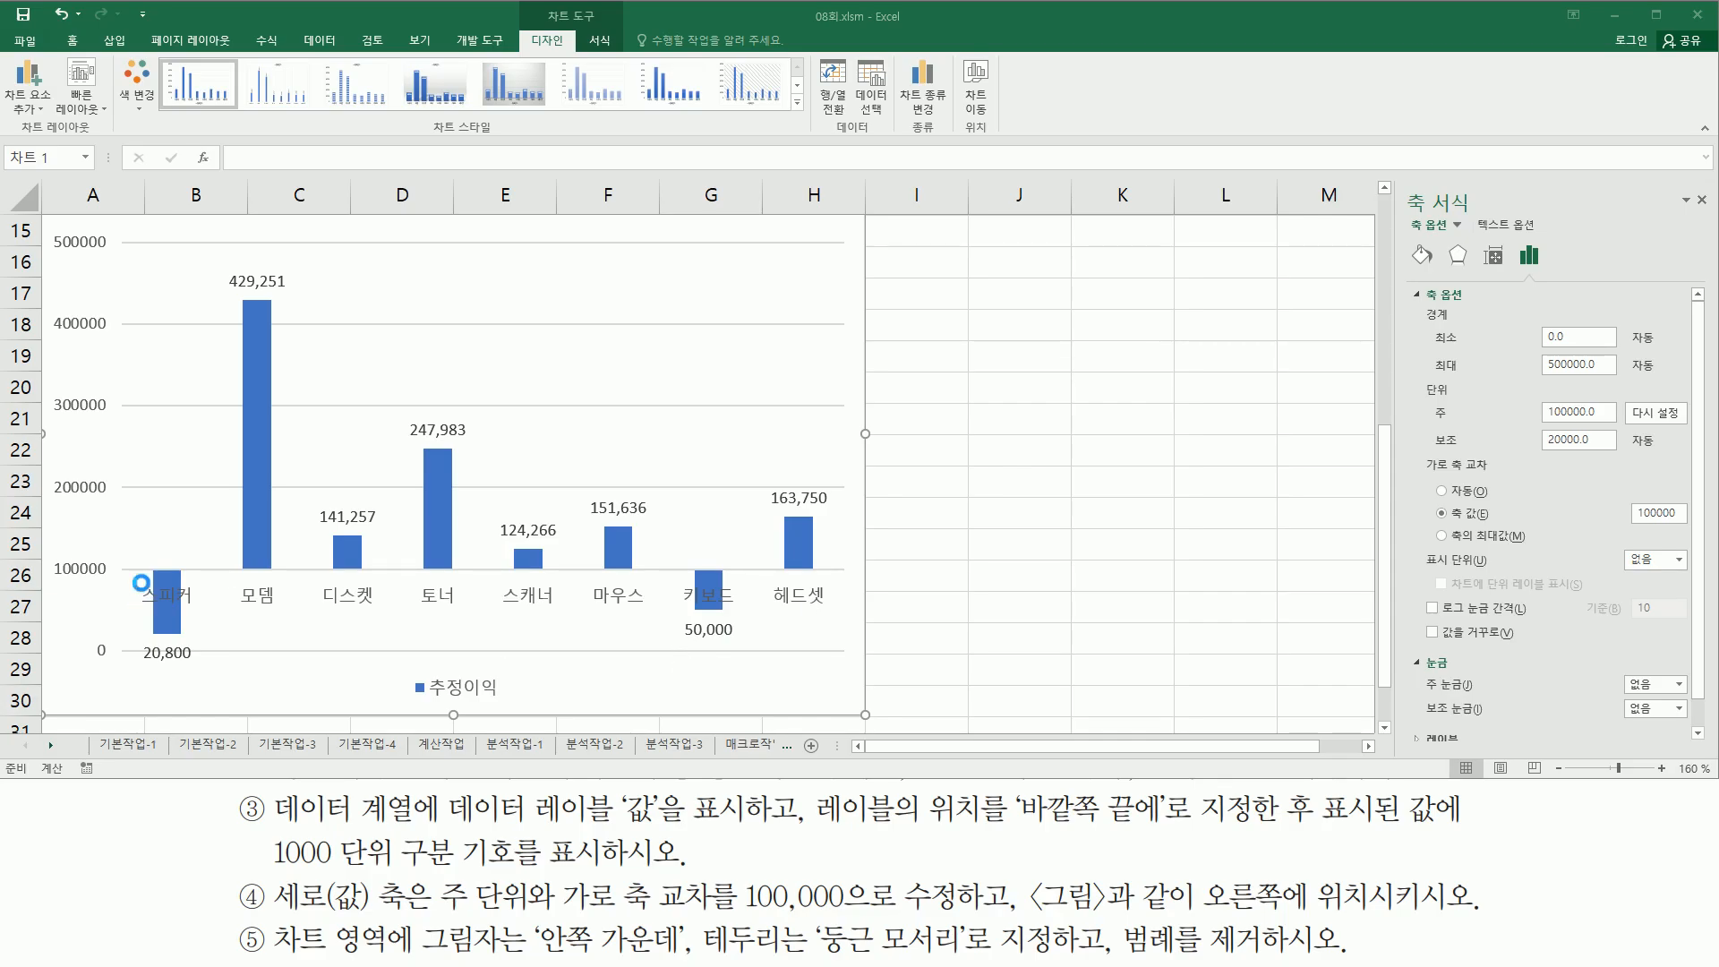
left_click_drag(137, 580, 832, 615)
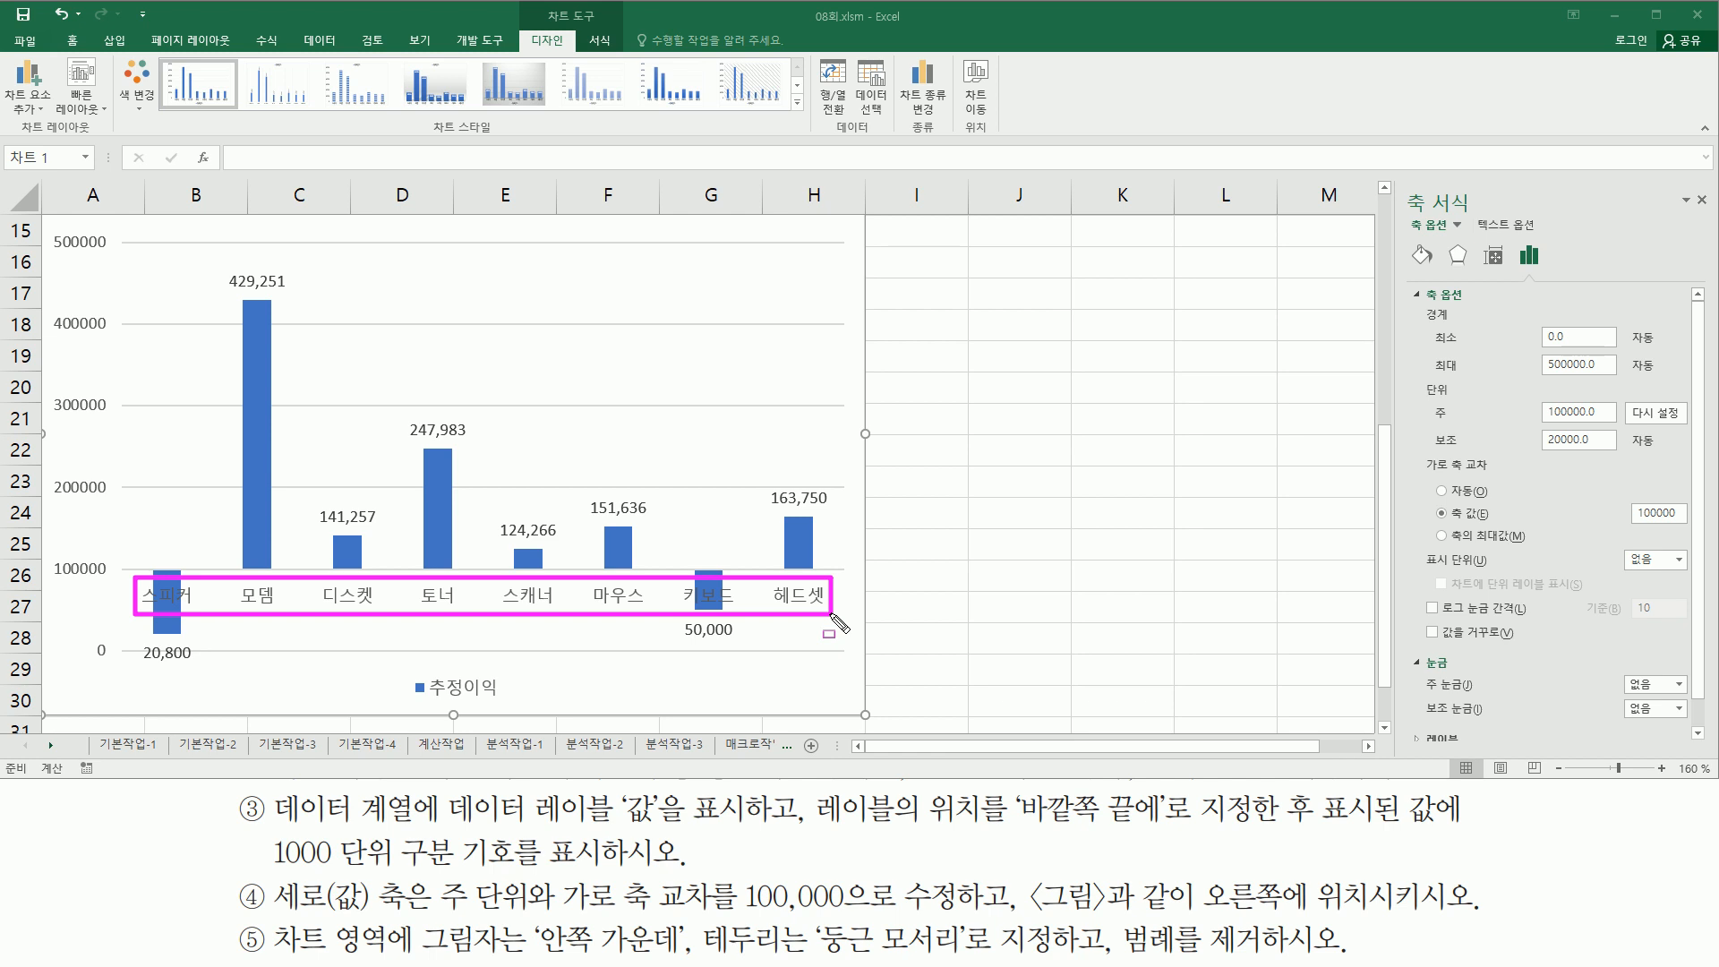
- Select the horizontal category axis and examine its axis options against the instruction to place the value axis on the right
left_click_drag(49, 220, 130, 683)
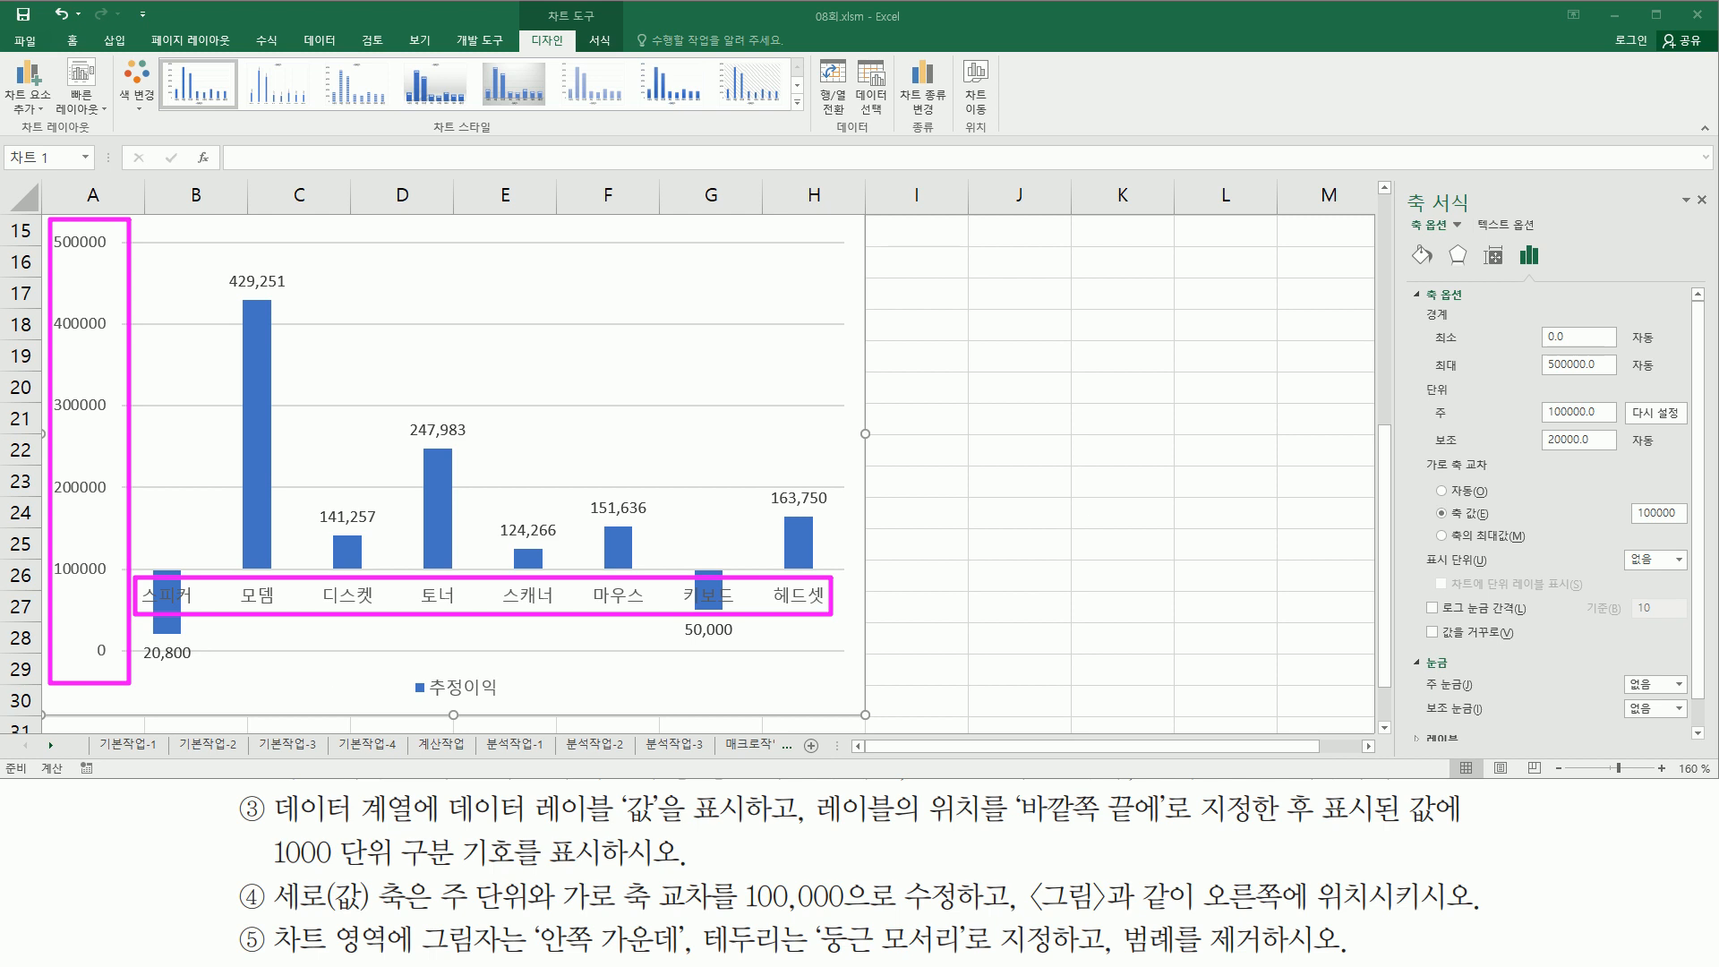
key("Escape")
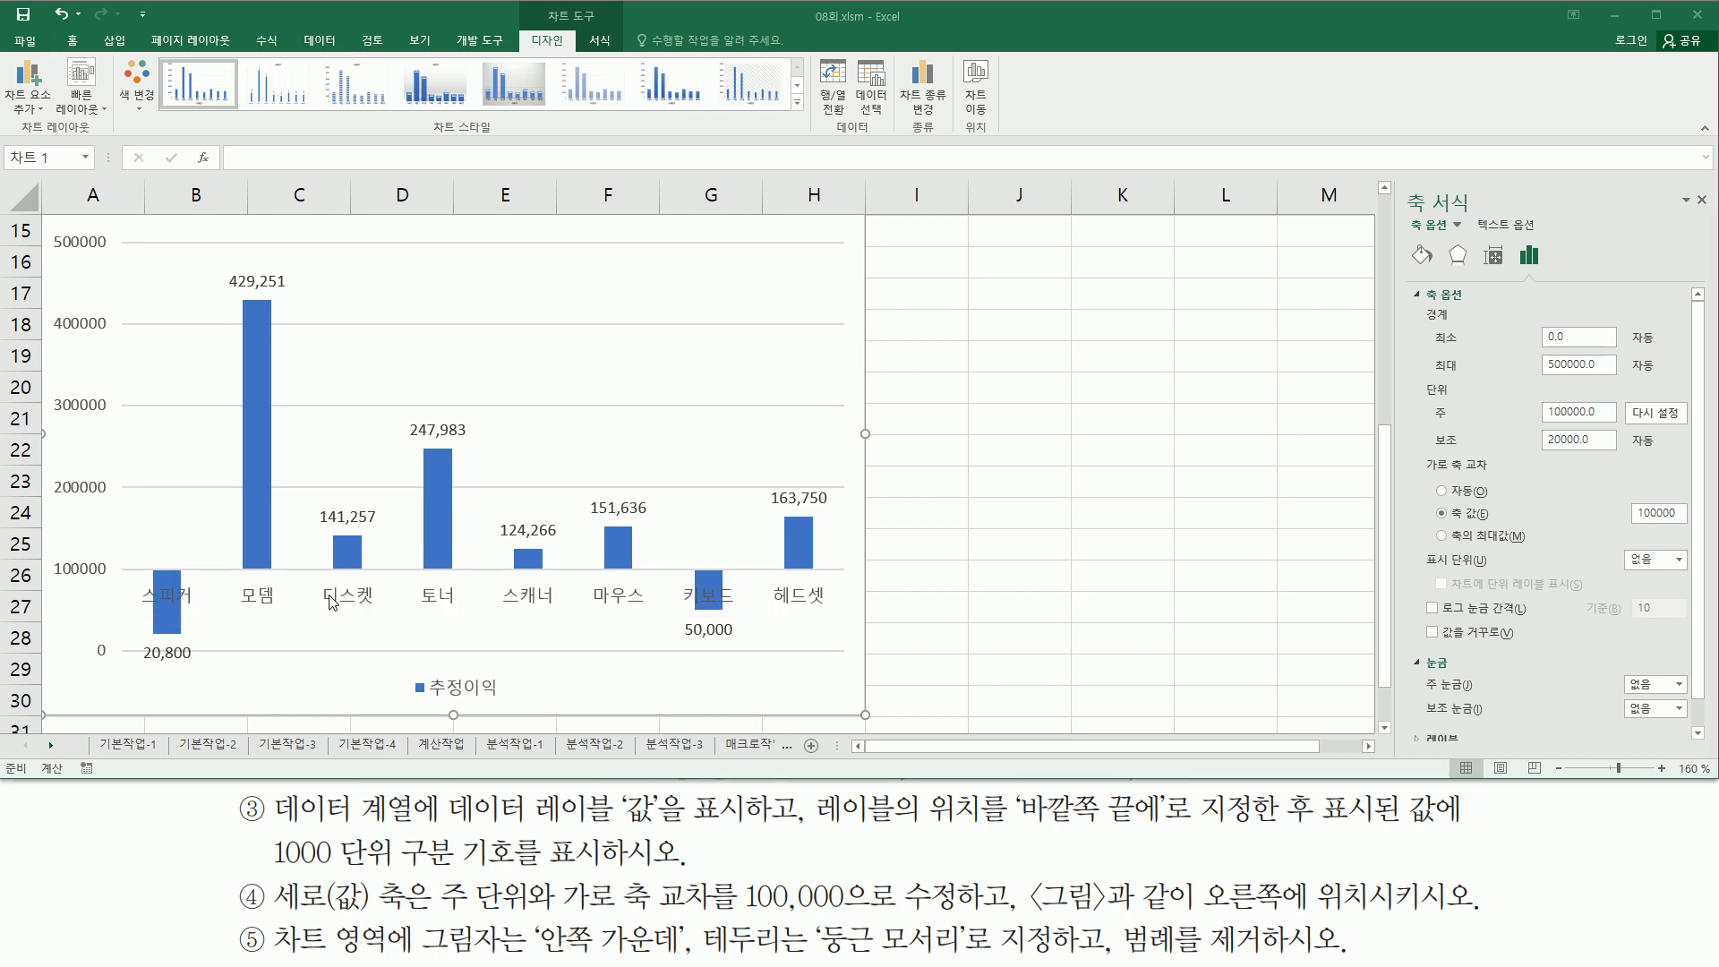
left_click(356, 591)
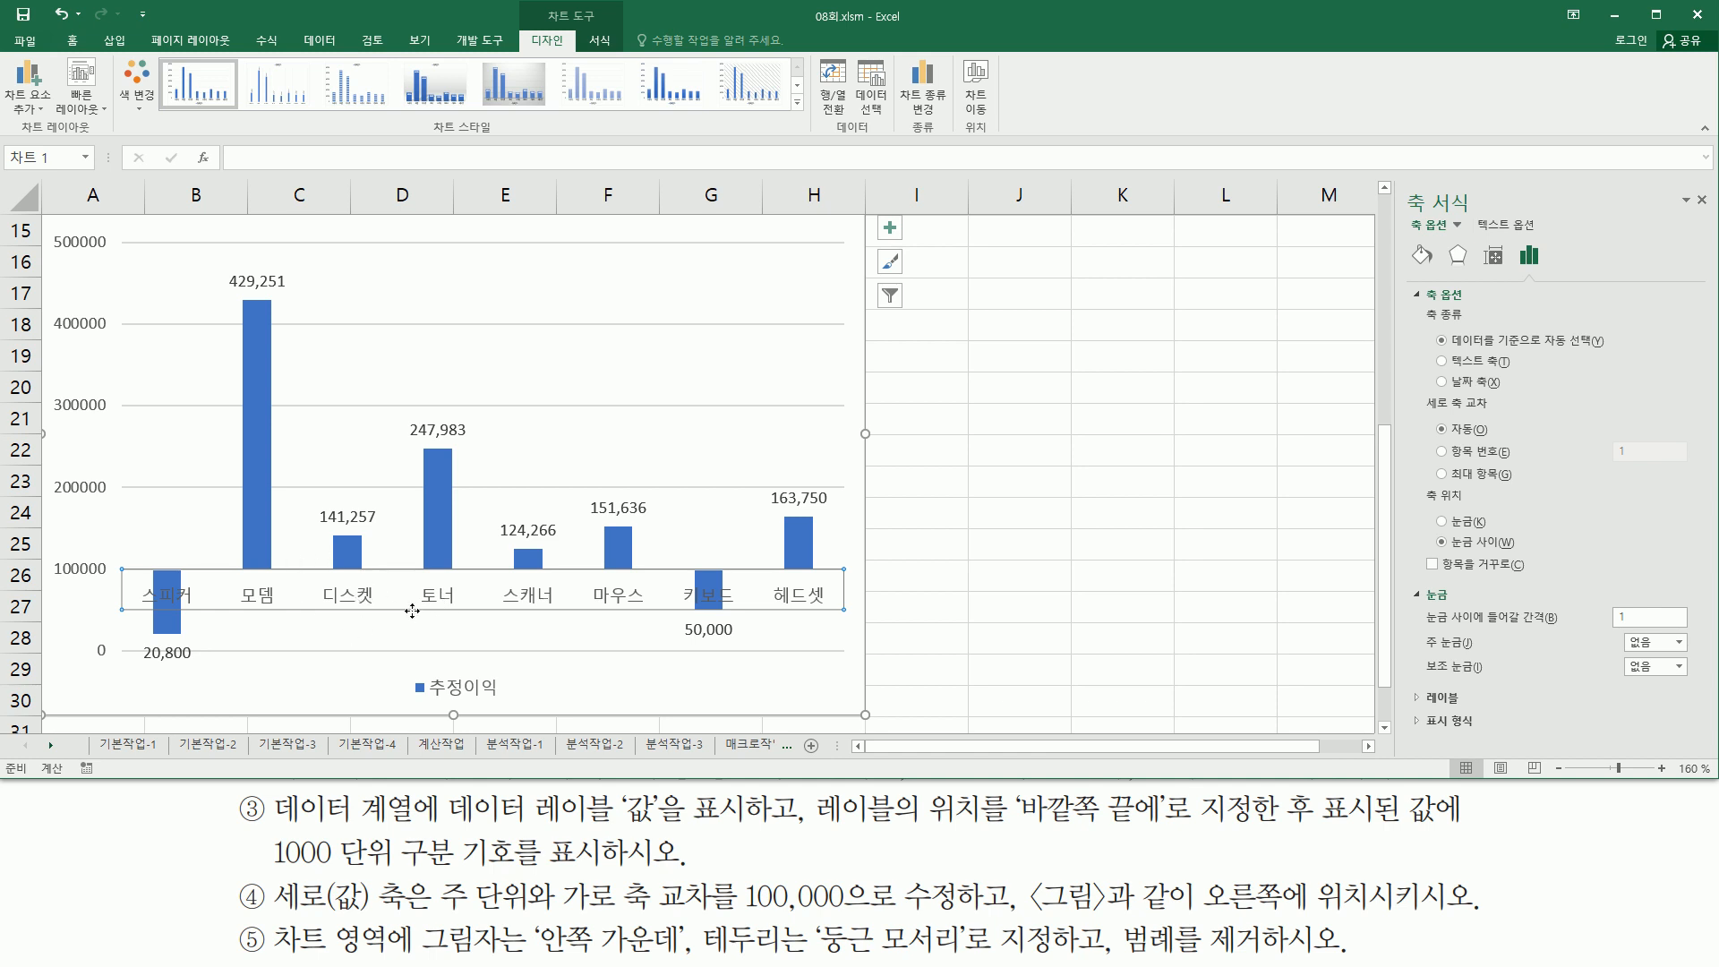
mouse_move(1388, 177)
left_mouse_down()
mouse_move(1437, 219)
mouse_move(1713, 220)
left_mouse_up()
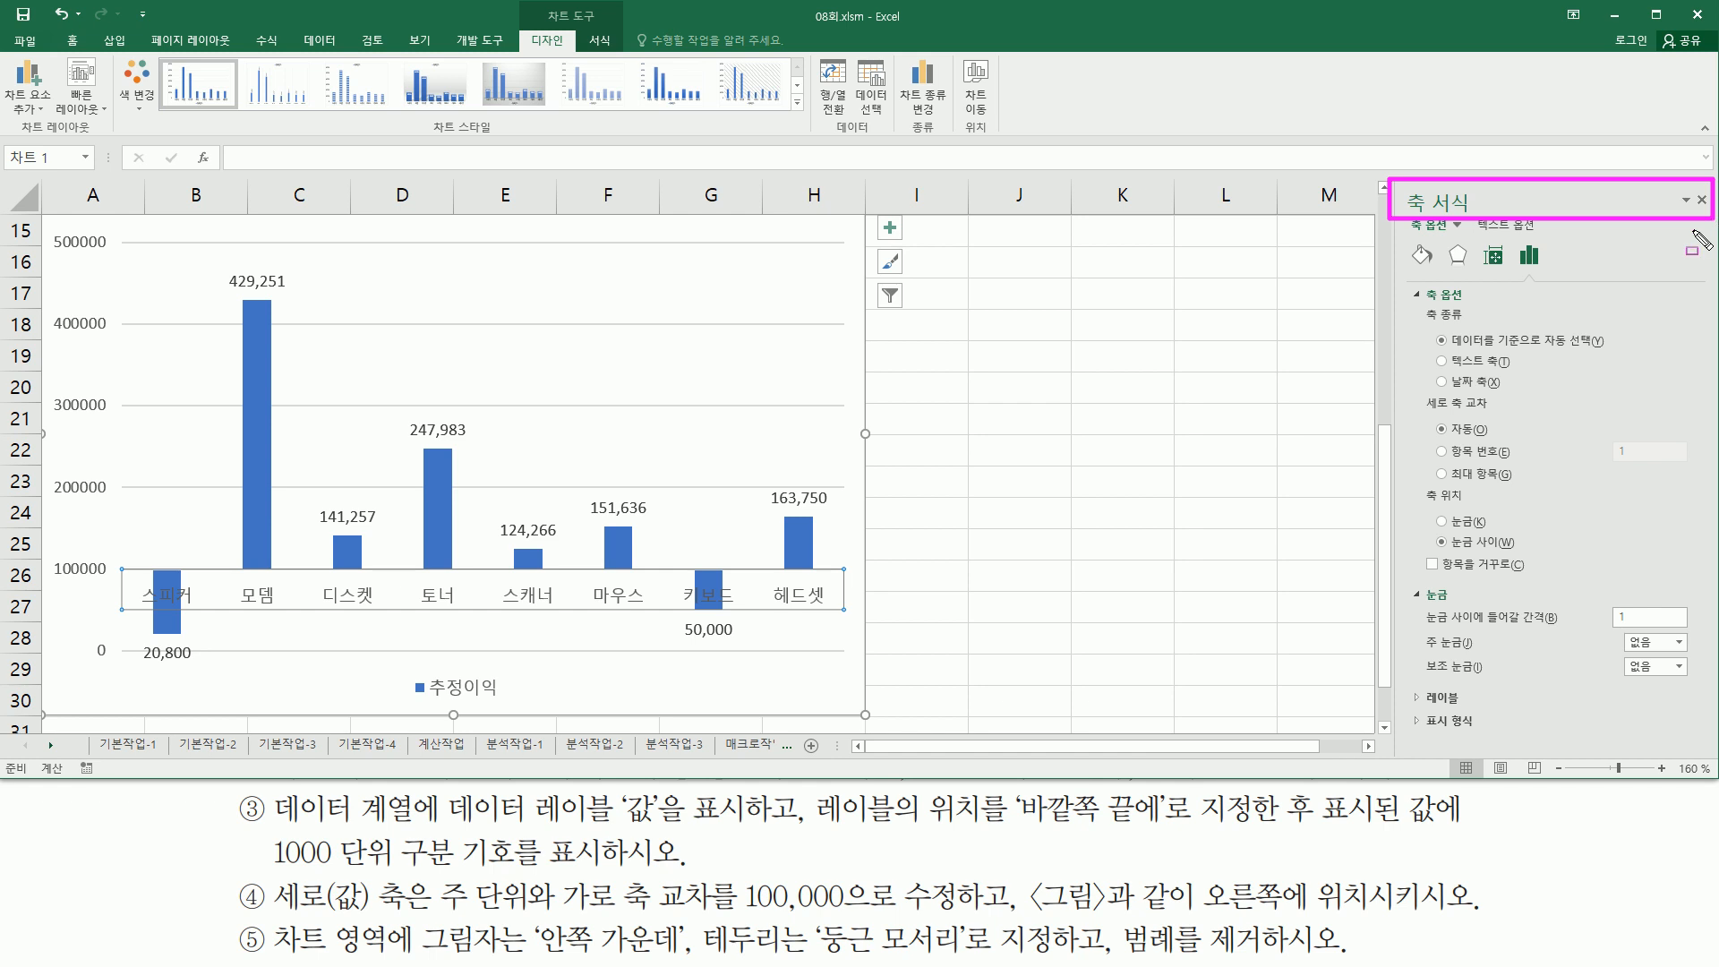
mouse_move(1408, 276)
left_mouse_down()
mouse_move(1460, 629)
mouse_move(1552, 591)
mouse_move(1705, 577)
left_mouse_up()
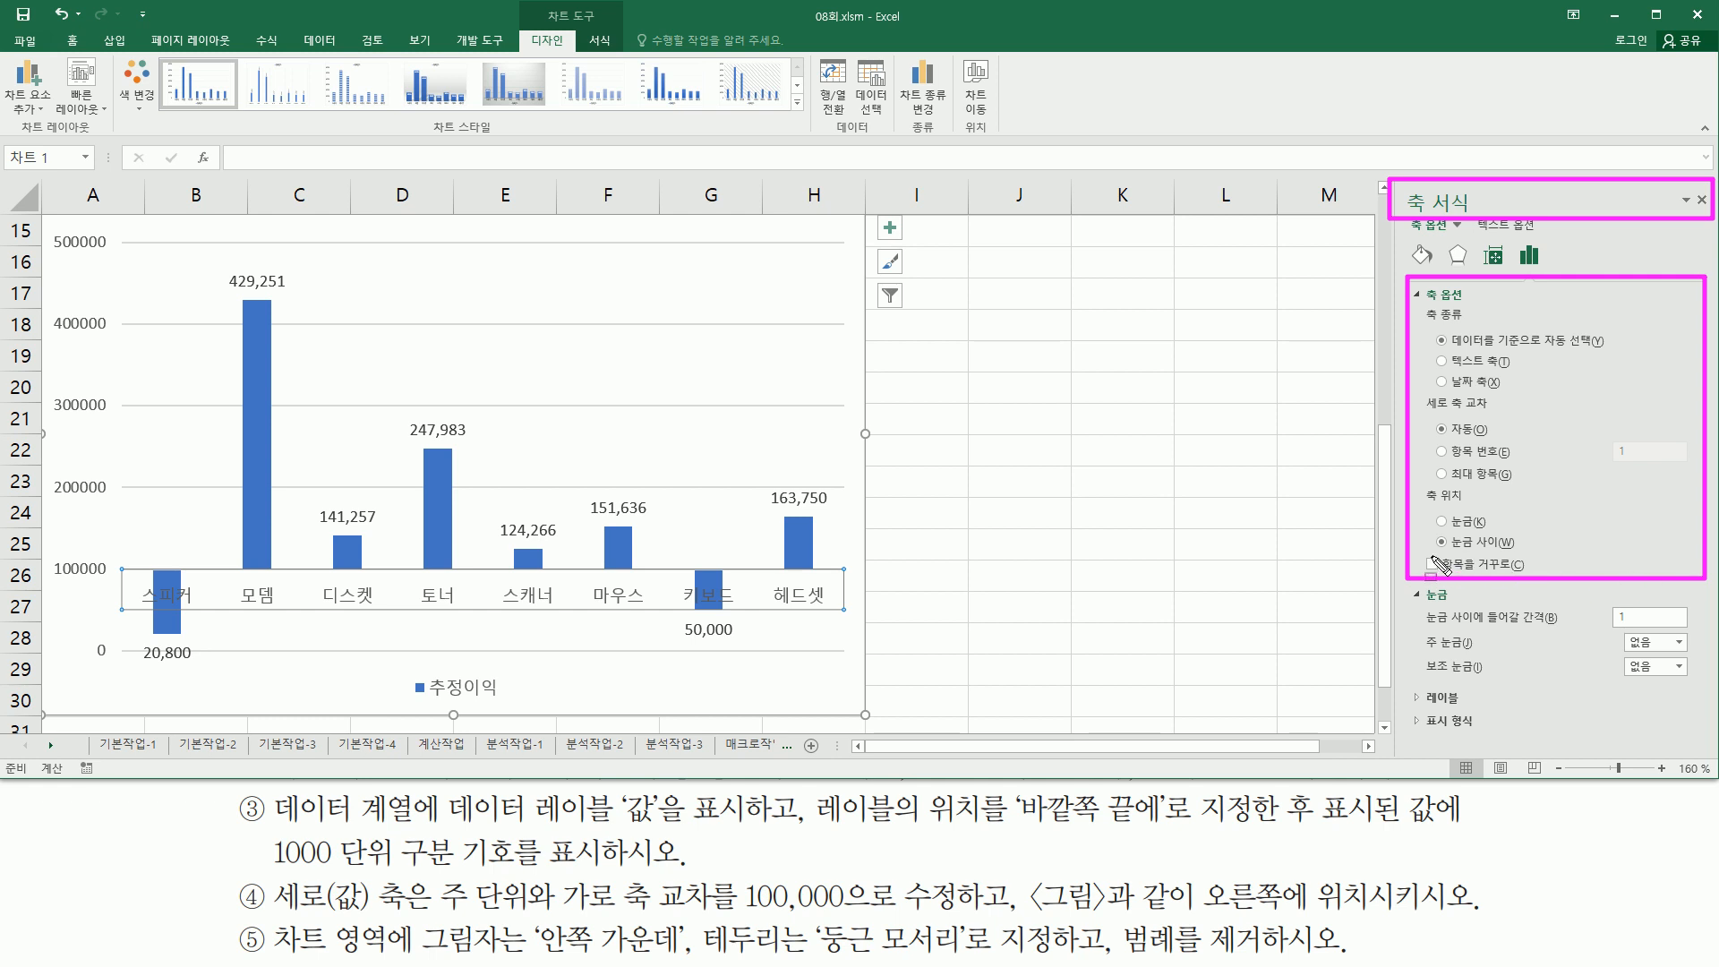
mouse_move(1424, 551)
left_mouse_down()
mouse_move(1553, 597)
mouse_move(1526, 595)
left_mouse_up()
key("Escape")
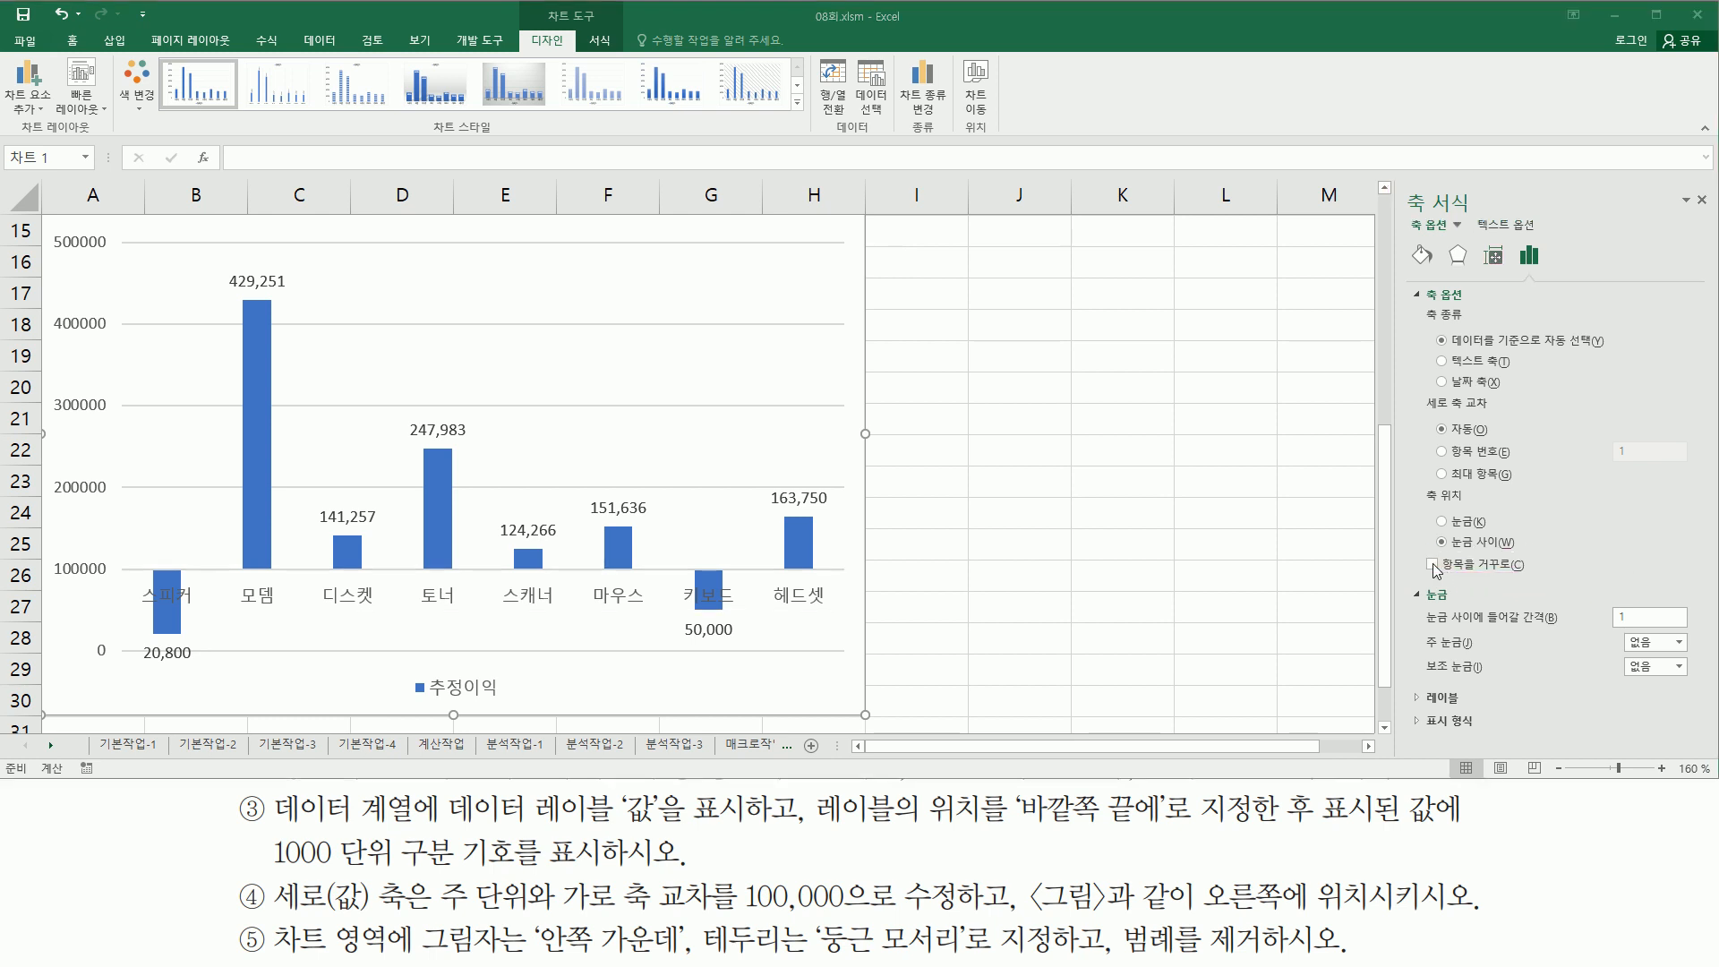
left_click(1432, 565)
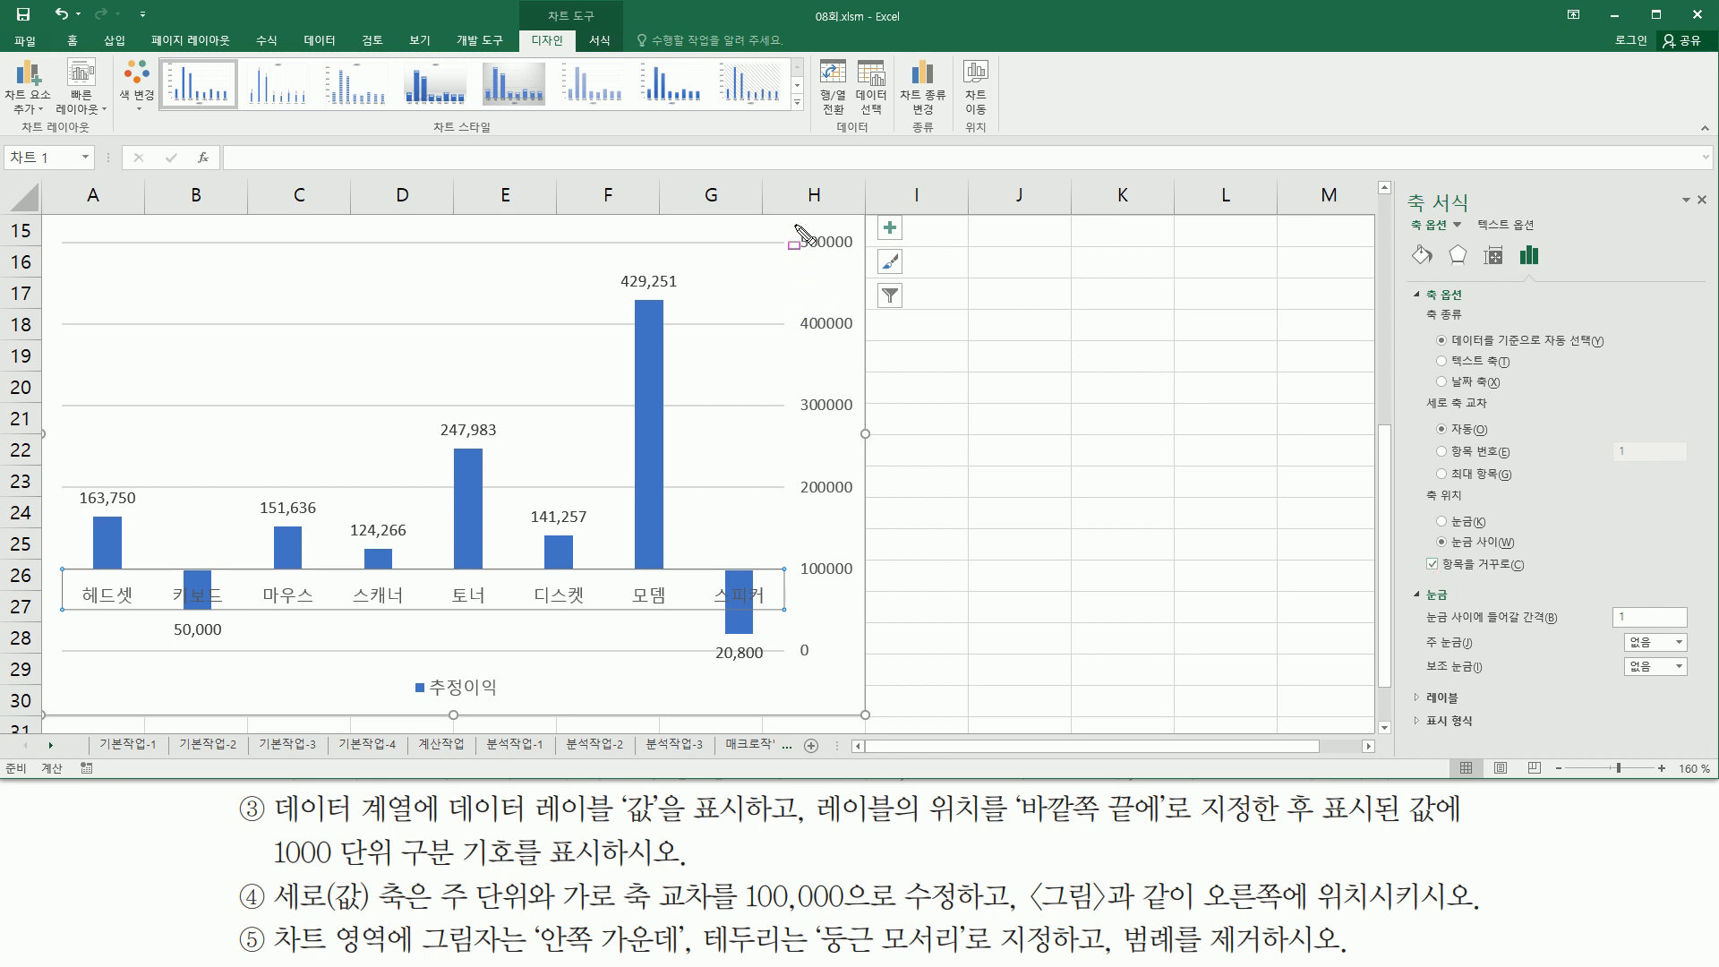
left_click_drag(789, 218, 867, 682)
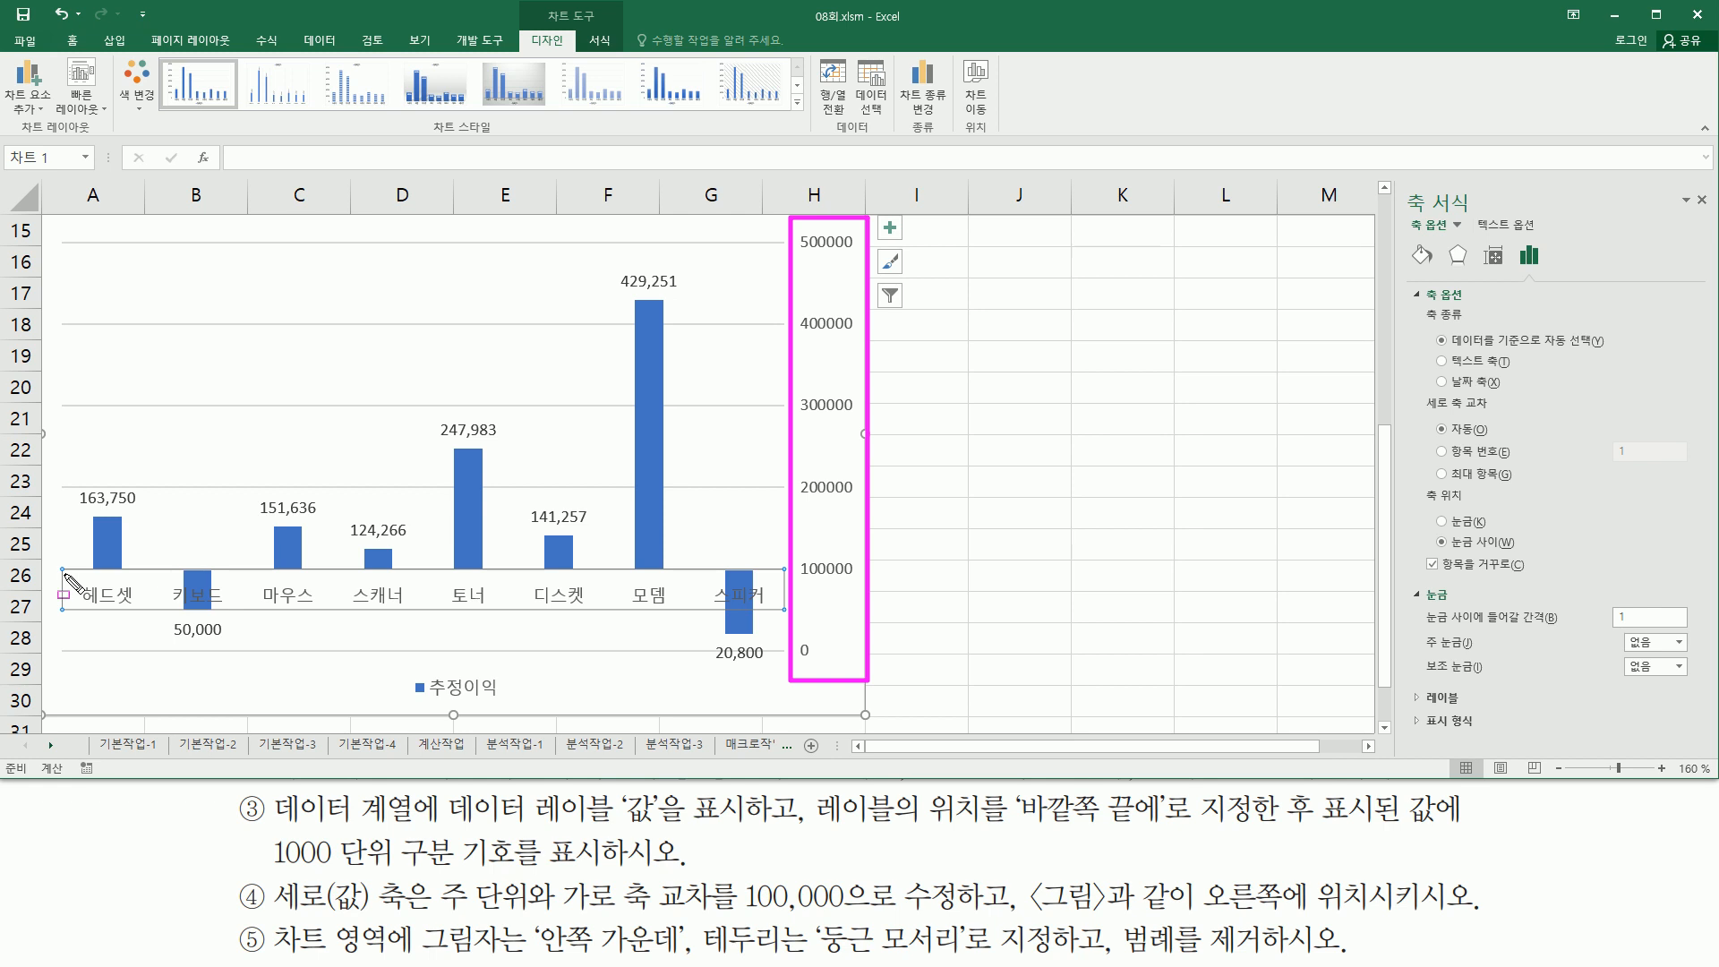
mouse_move(64, 578)
left_mouse_down()
mouse_move(199, 618)
mouse_move(786, 618)
left_mouse_up()
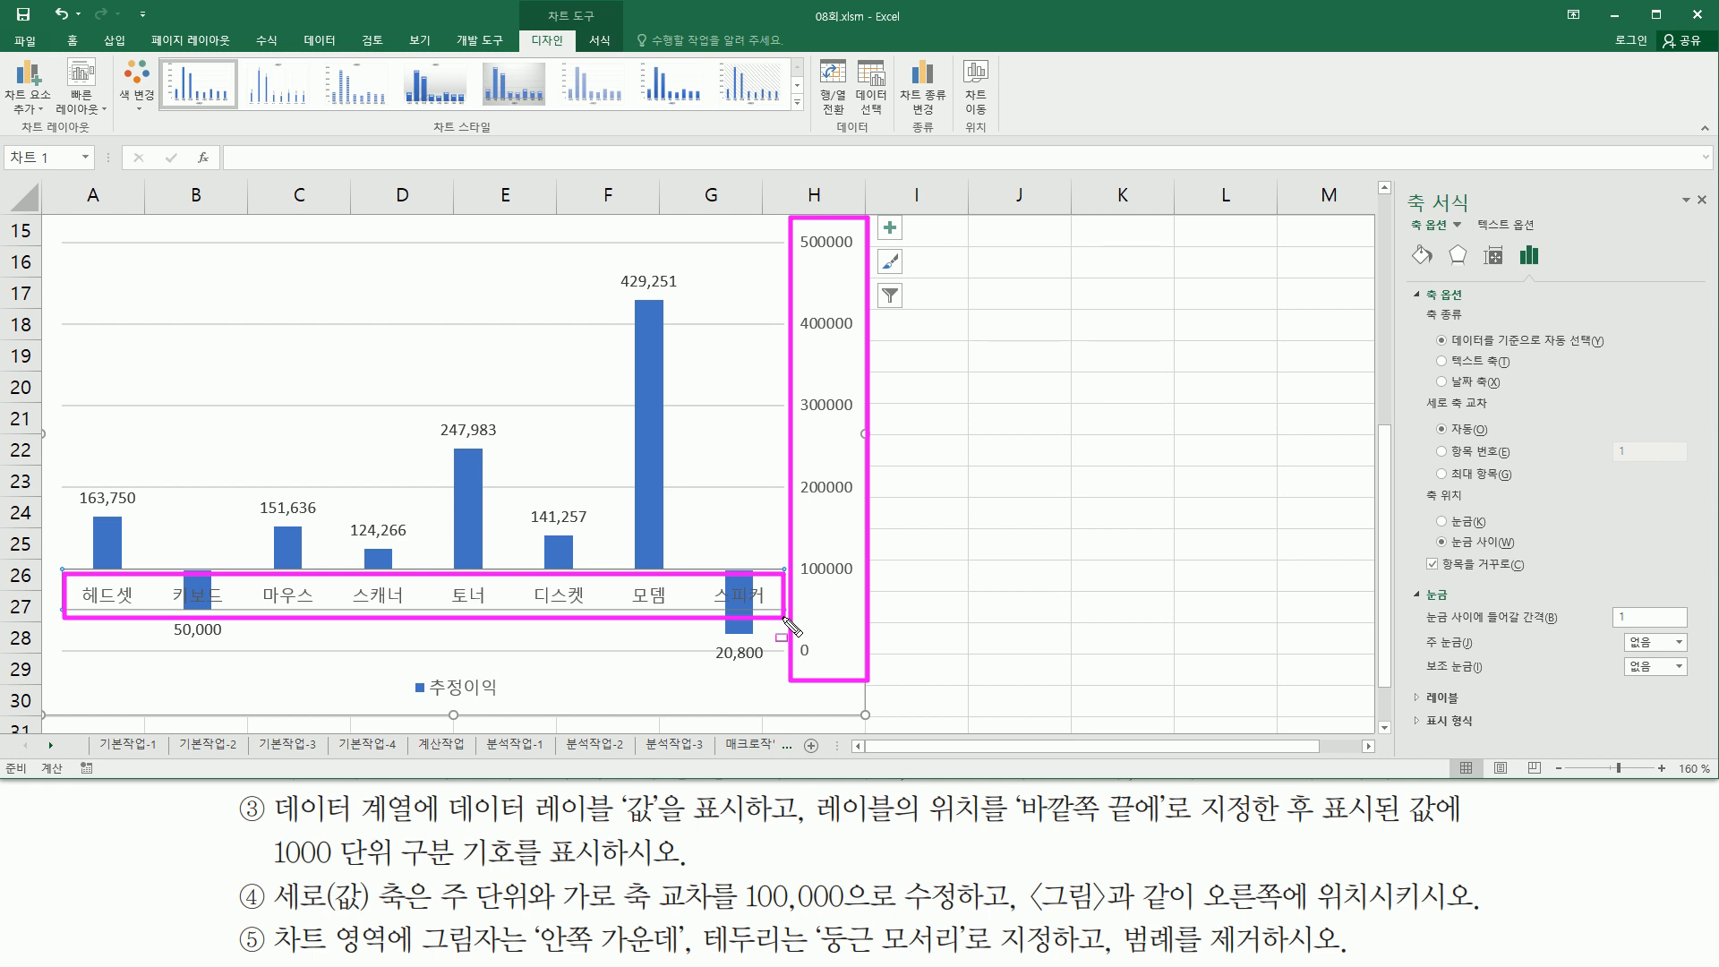
left_click_drag(1422, 545, 1532, 580)
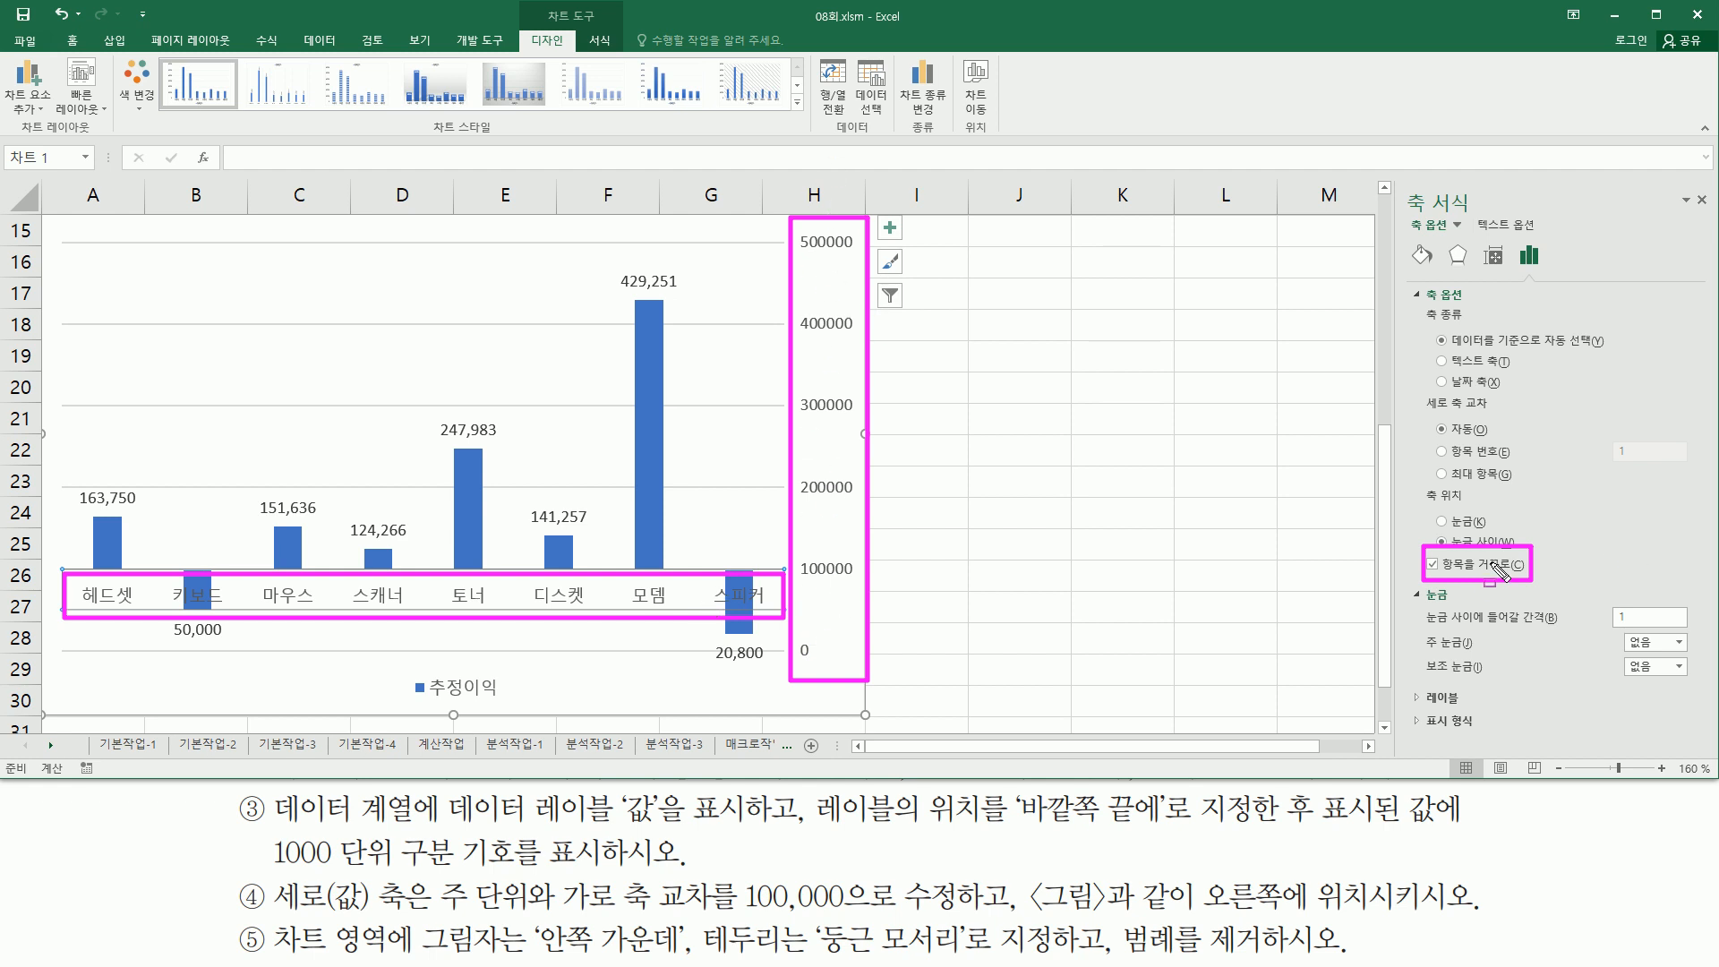
key("Escape")
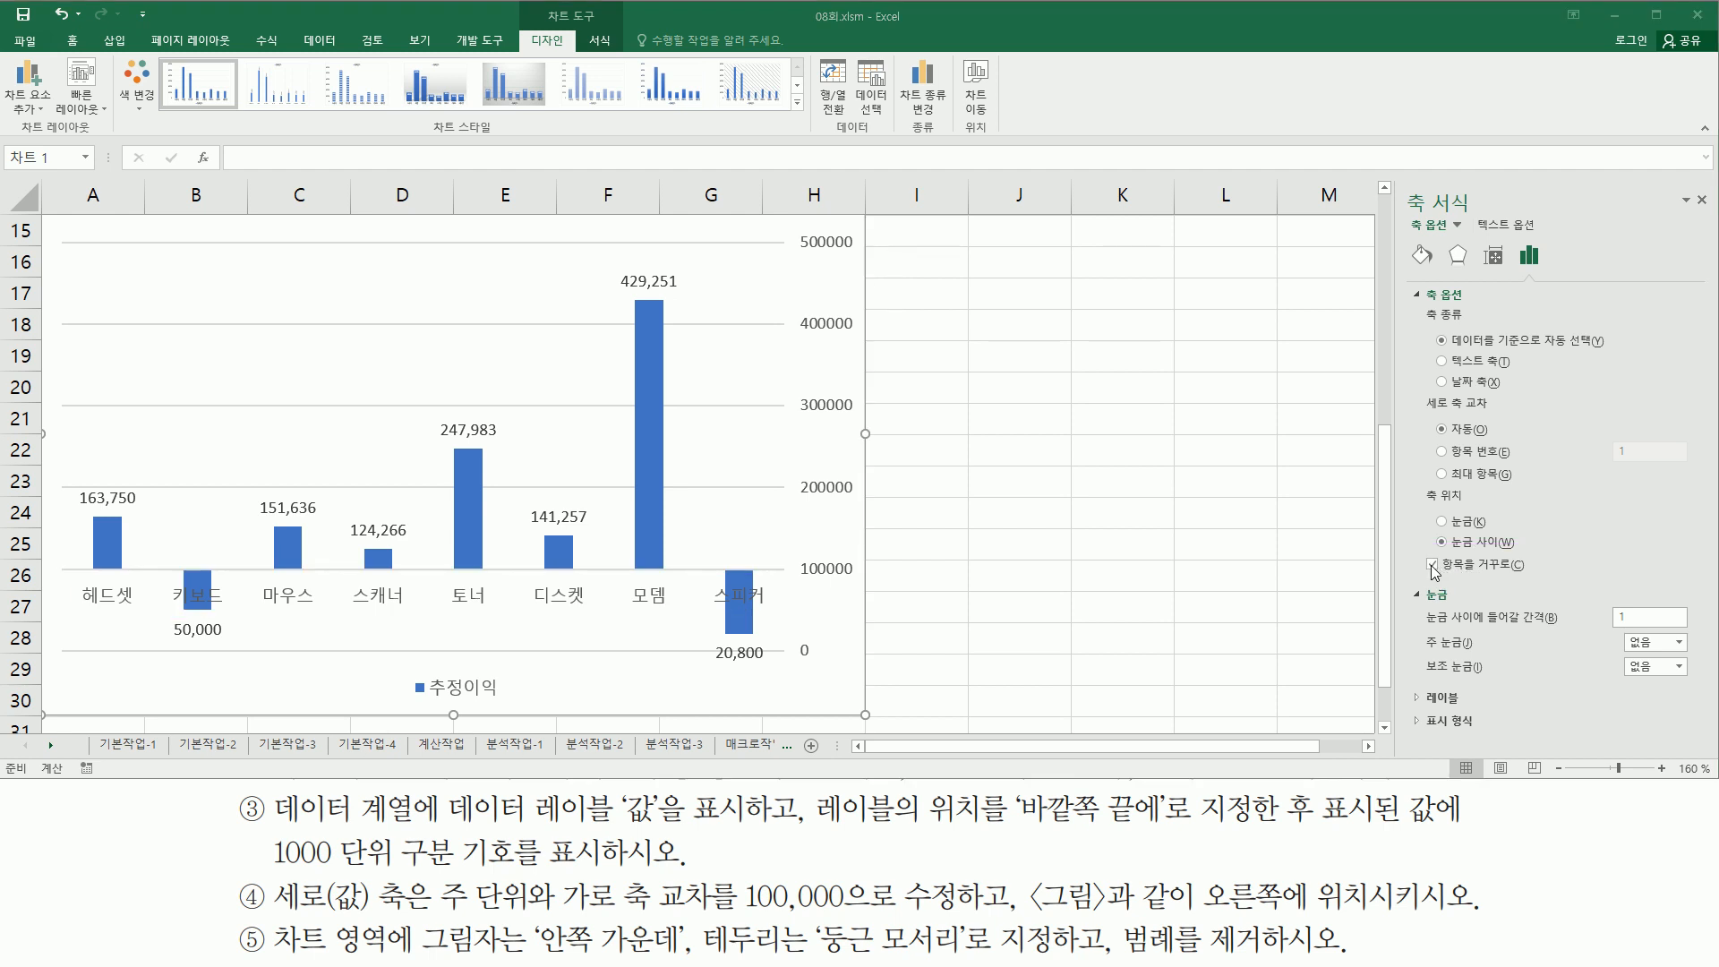
left_click(1437, 565)
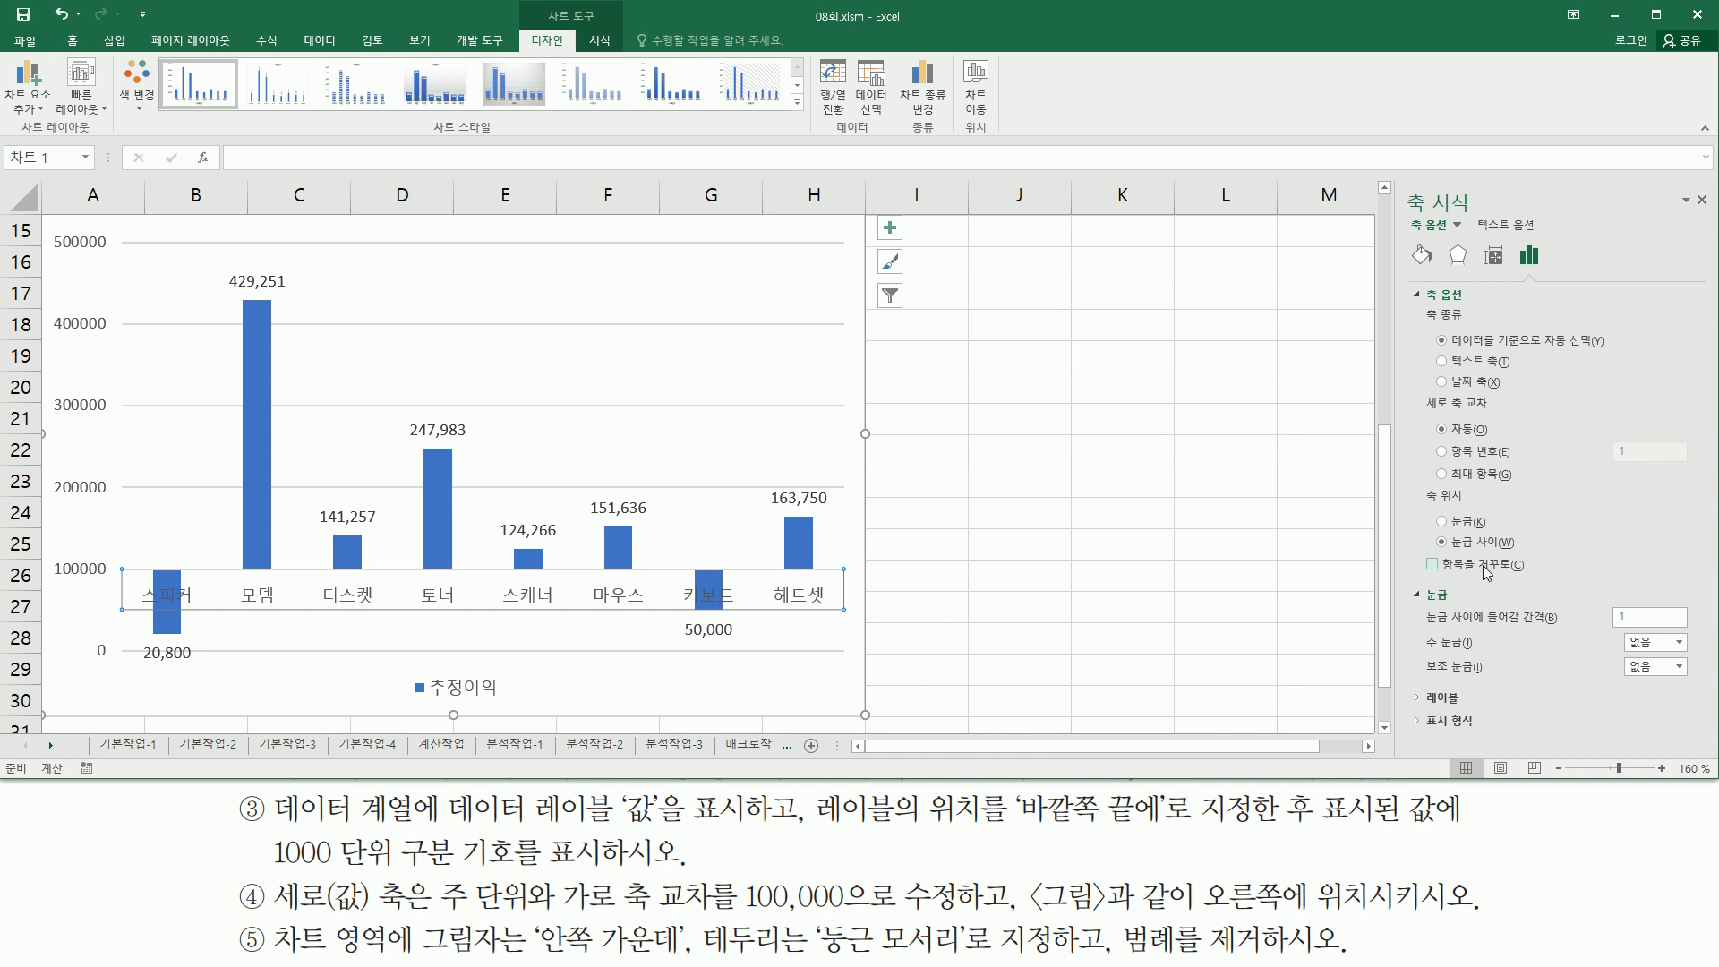
- Make the vertical value axis cross the horizontal axis at the maximum category
key("ctrl+2")
mouse_move(1416, 388)
left_mouse_down()
mouse_move(1435, 466)
mouse_move(1667, 506)
mouse_move(1691, 489)
left_mouse_up()
left_click_drag(1429, 463, 1534, 483)
key("Escape")
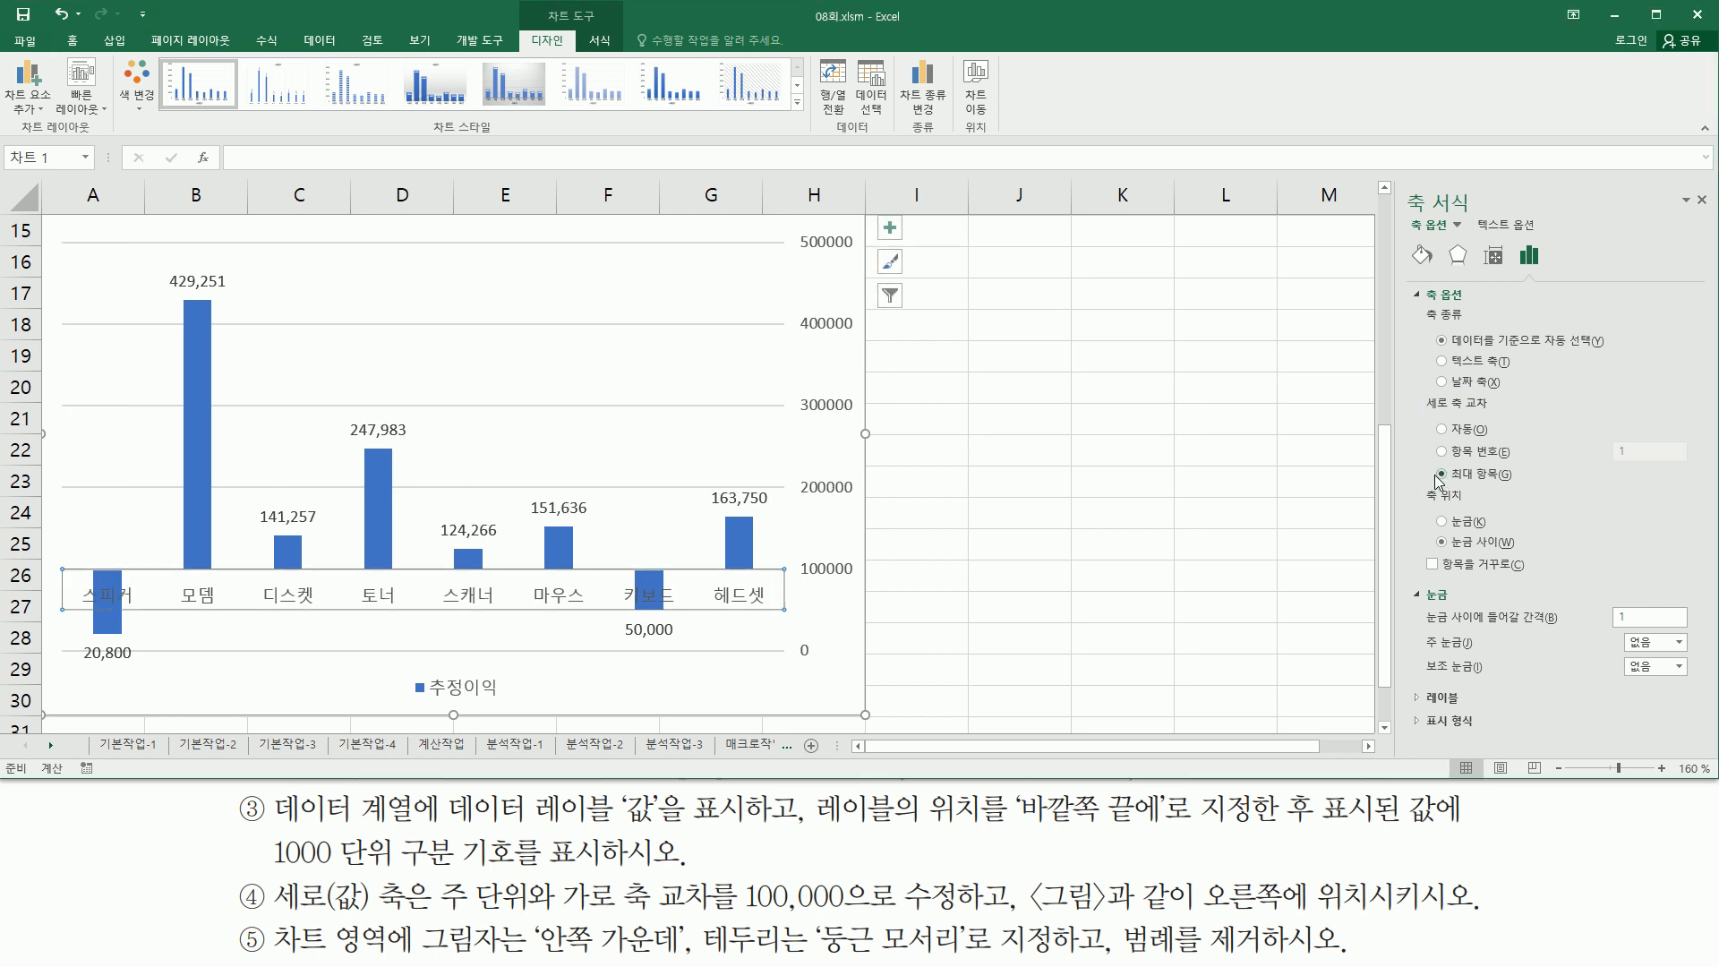
- Compare the right-side value axis and category labels with the picture, then close the Format Axis pane
key("ctrl+2")
mouse_move(794, 221)
left_mouse_down()
mouse_move(865, 698)
mouse_move(865, 677)
left_mouse_up()
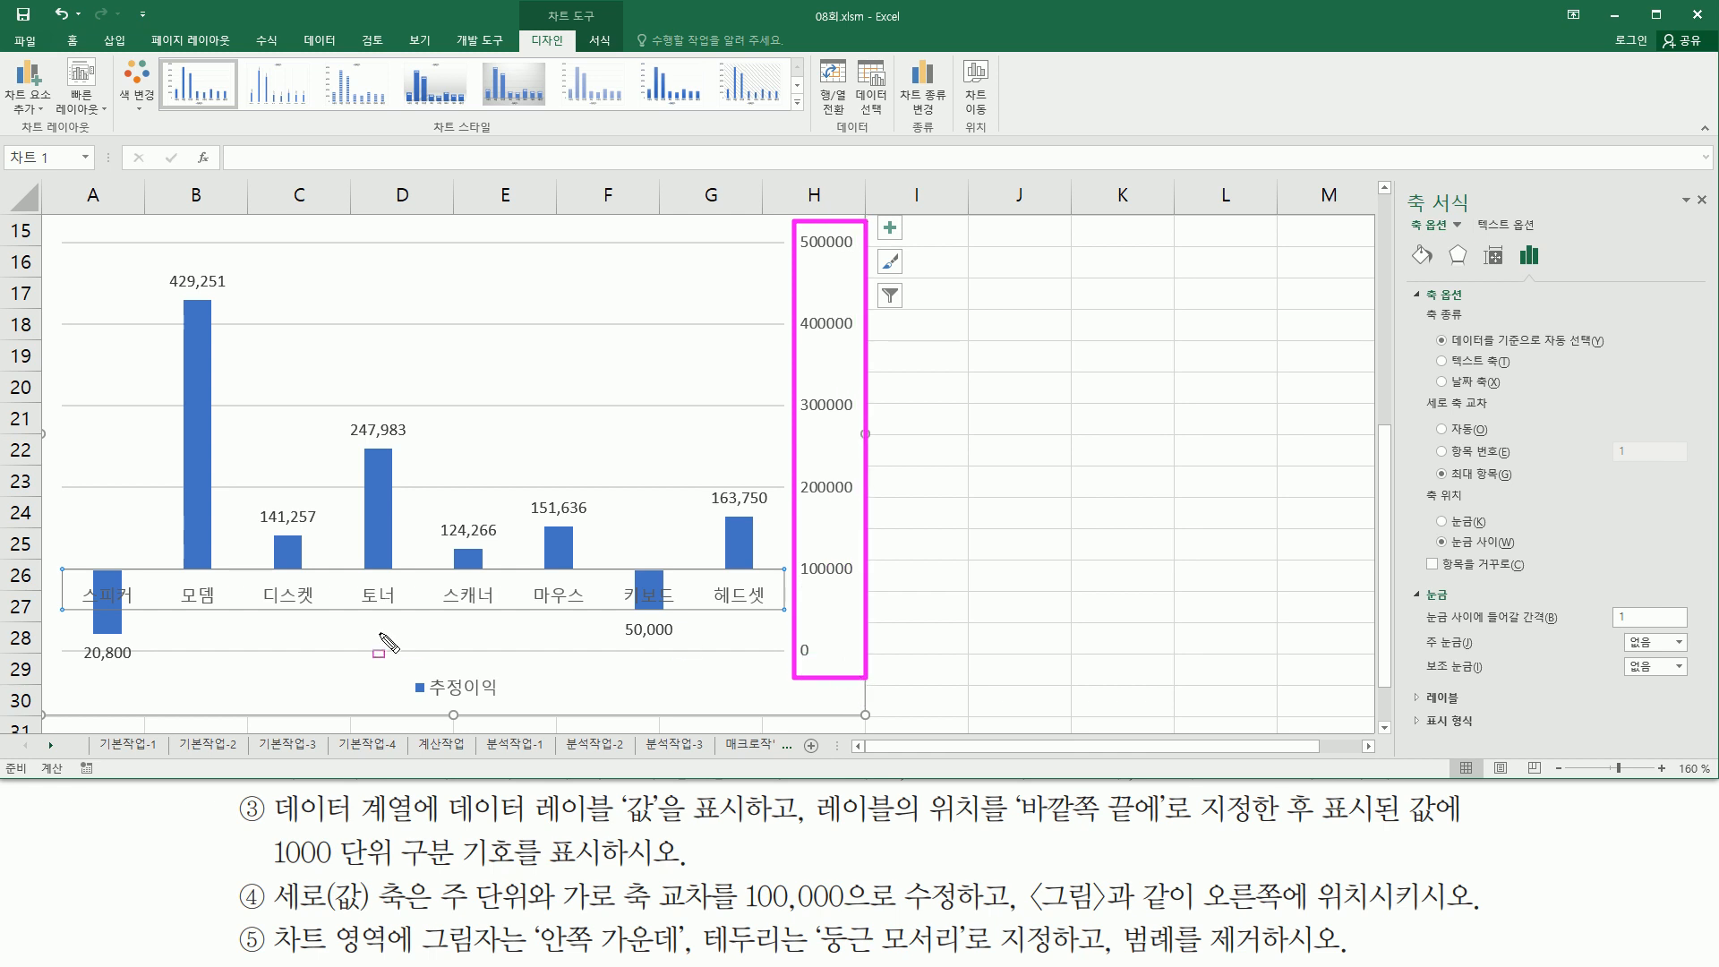
mouse_move(69, 578)
left_mouse_down()
mouse_move(142, 614)
mouse_move(787, 616)
left_mouse_up()
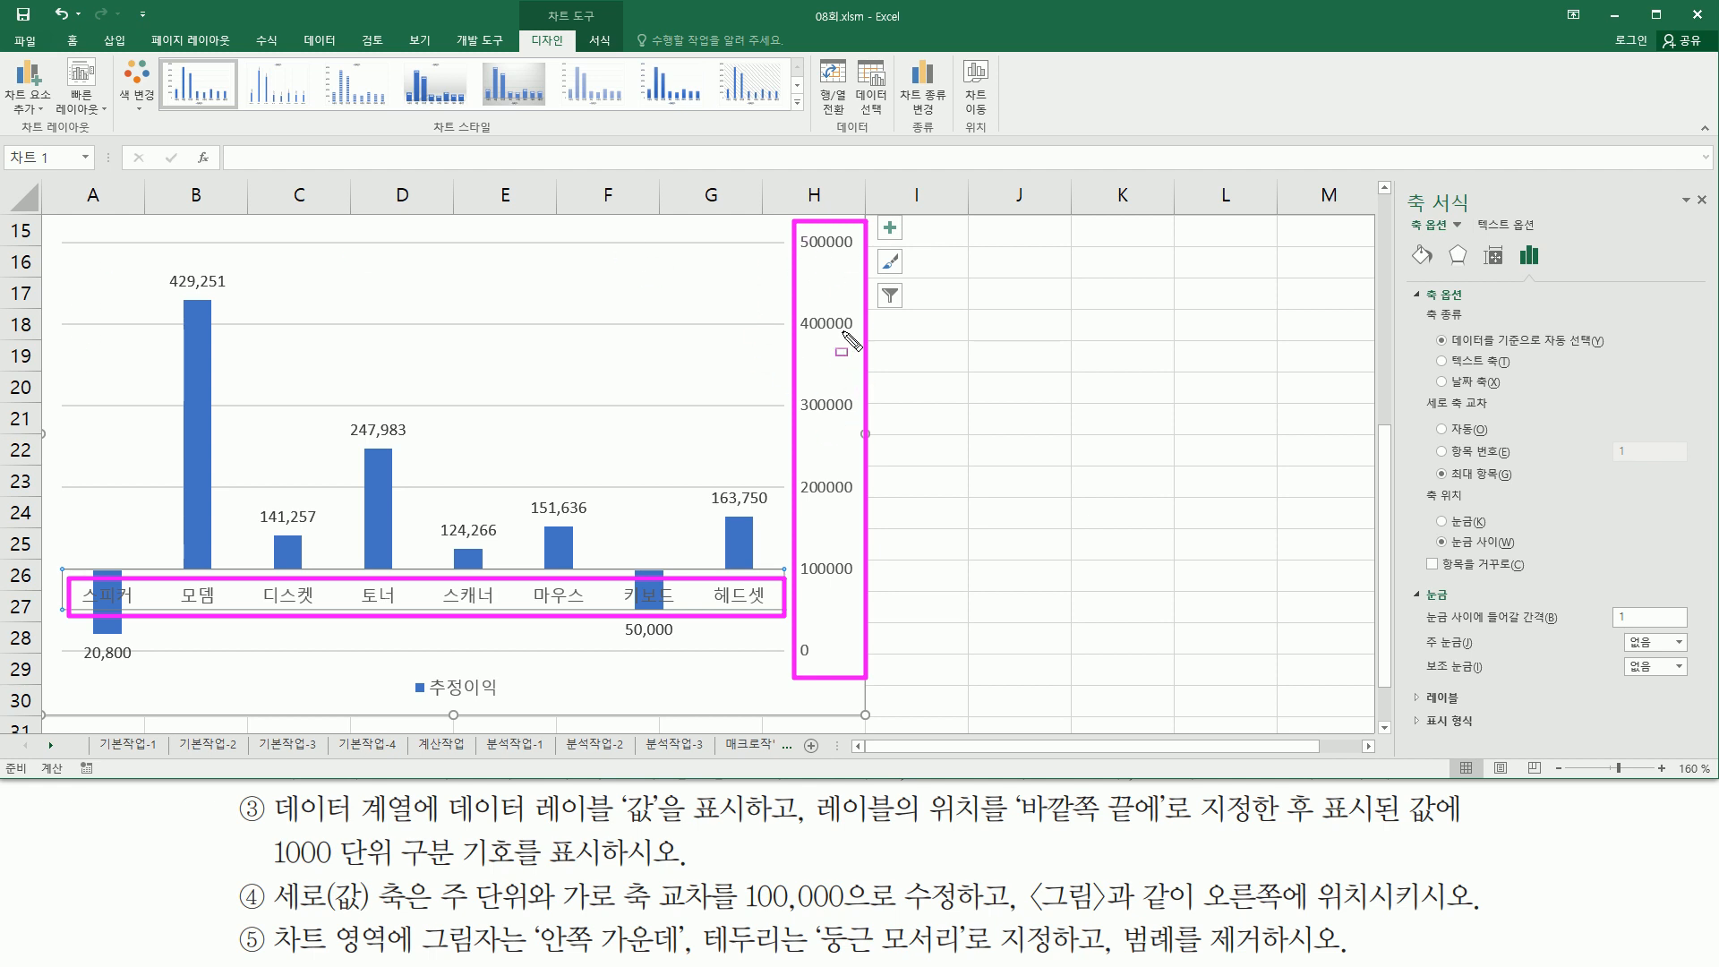
key("Escape")
left_click(187, 594)
key("ctrl+2")
left_click_drag(69, 564, 793, 617)
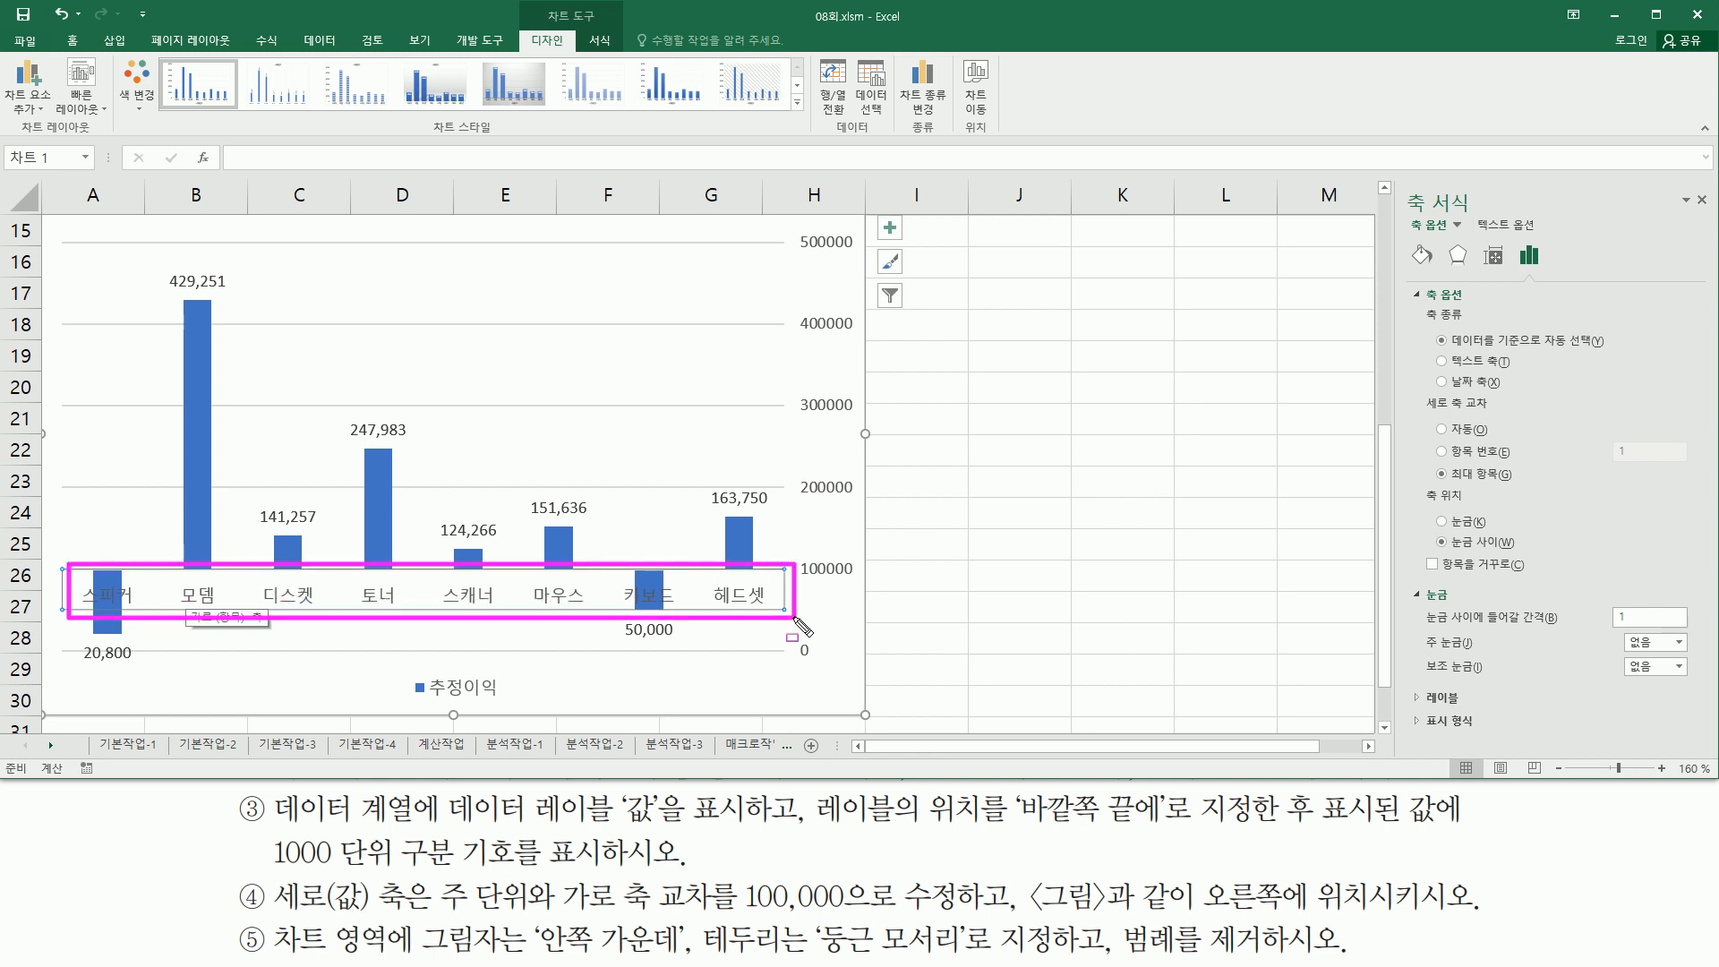
left_click_drag(1395, 179, 1526, 207)
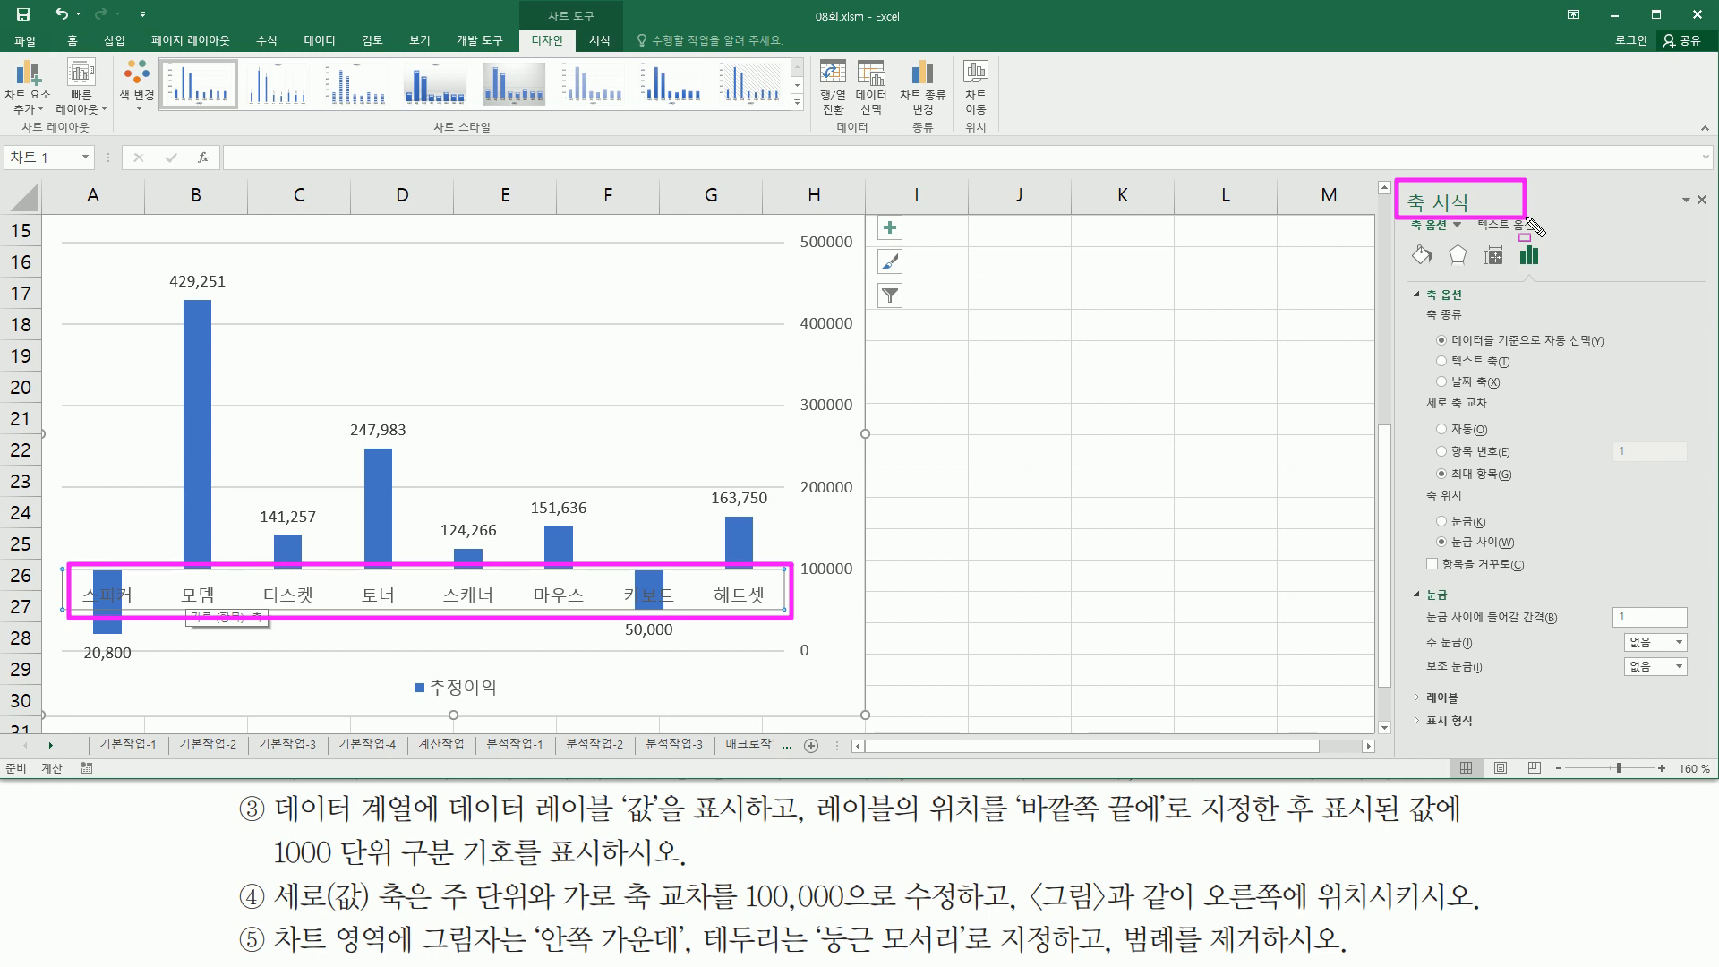
mouse_move(1403, 389)
left_mouse_down()
mouse_move(1459, 491)
mouse_move(1689, 488)
left_mouse_up()
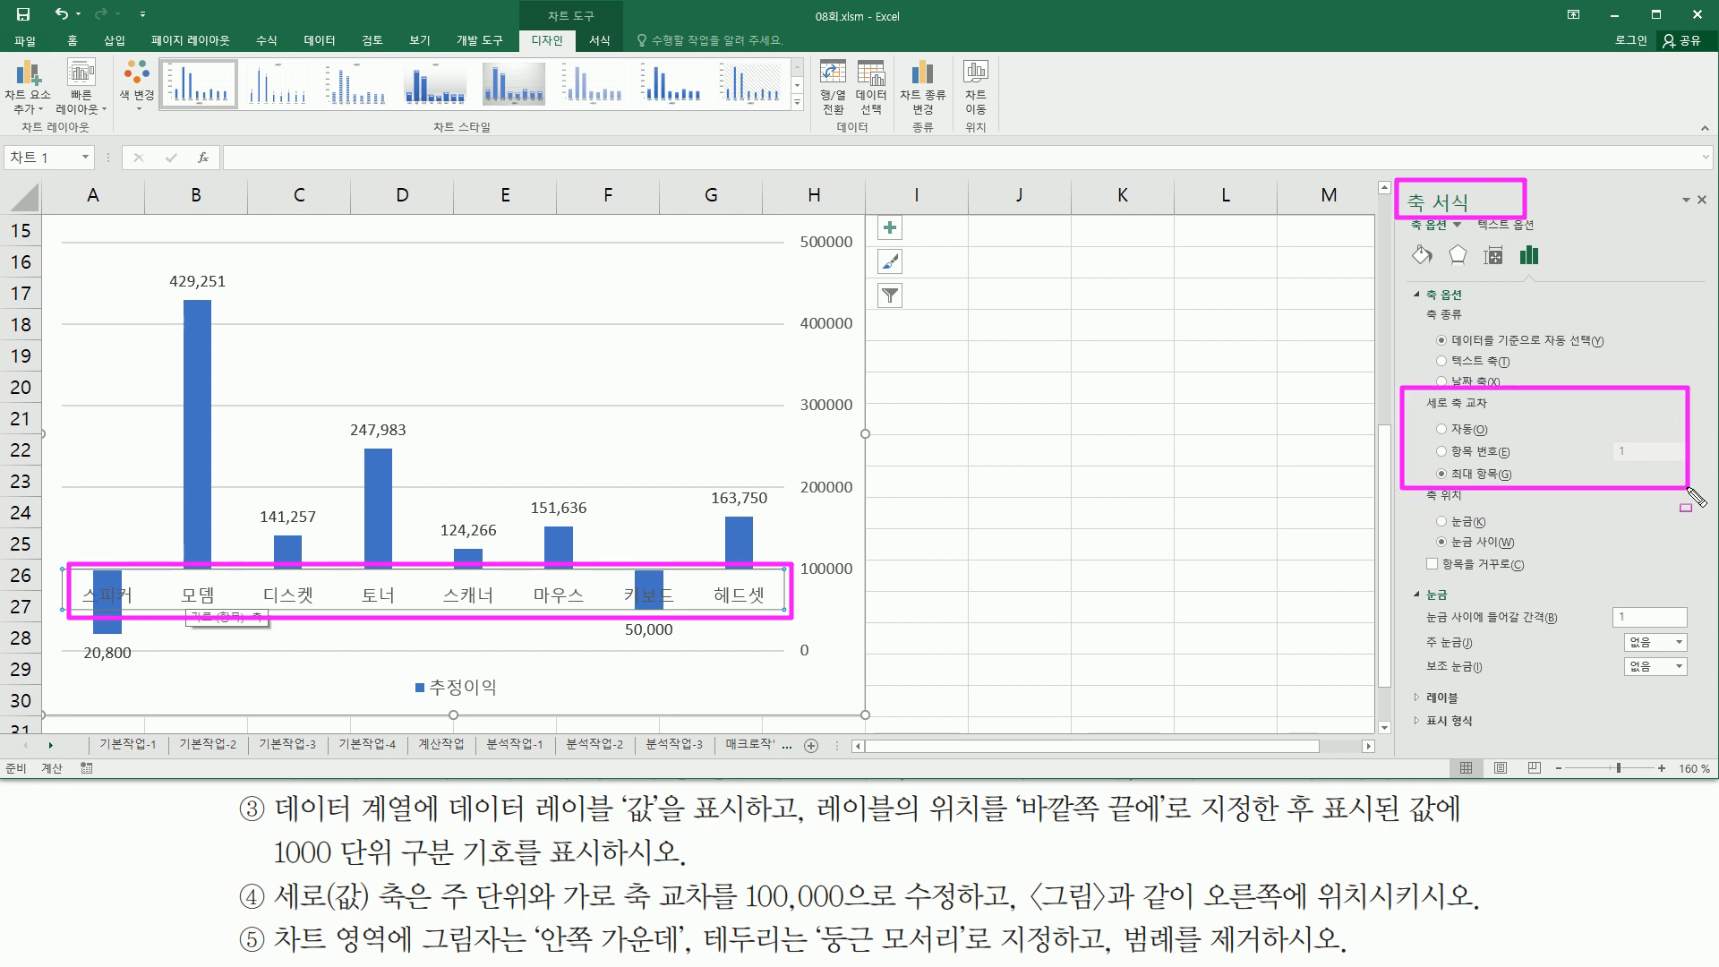
left_click_drag(1431, 456, 1522, 490)
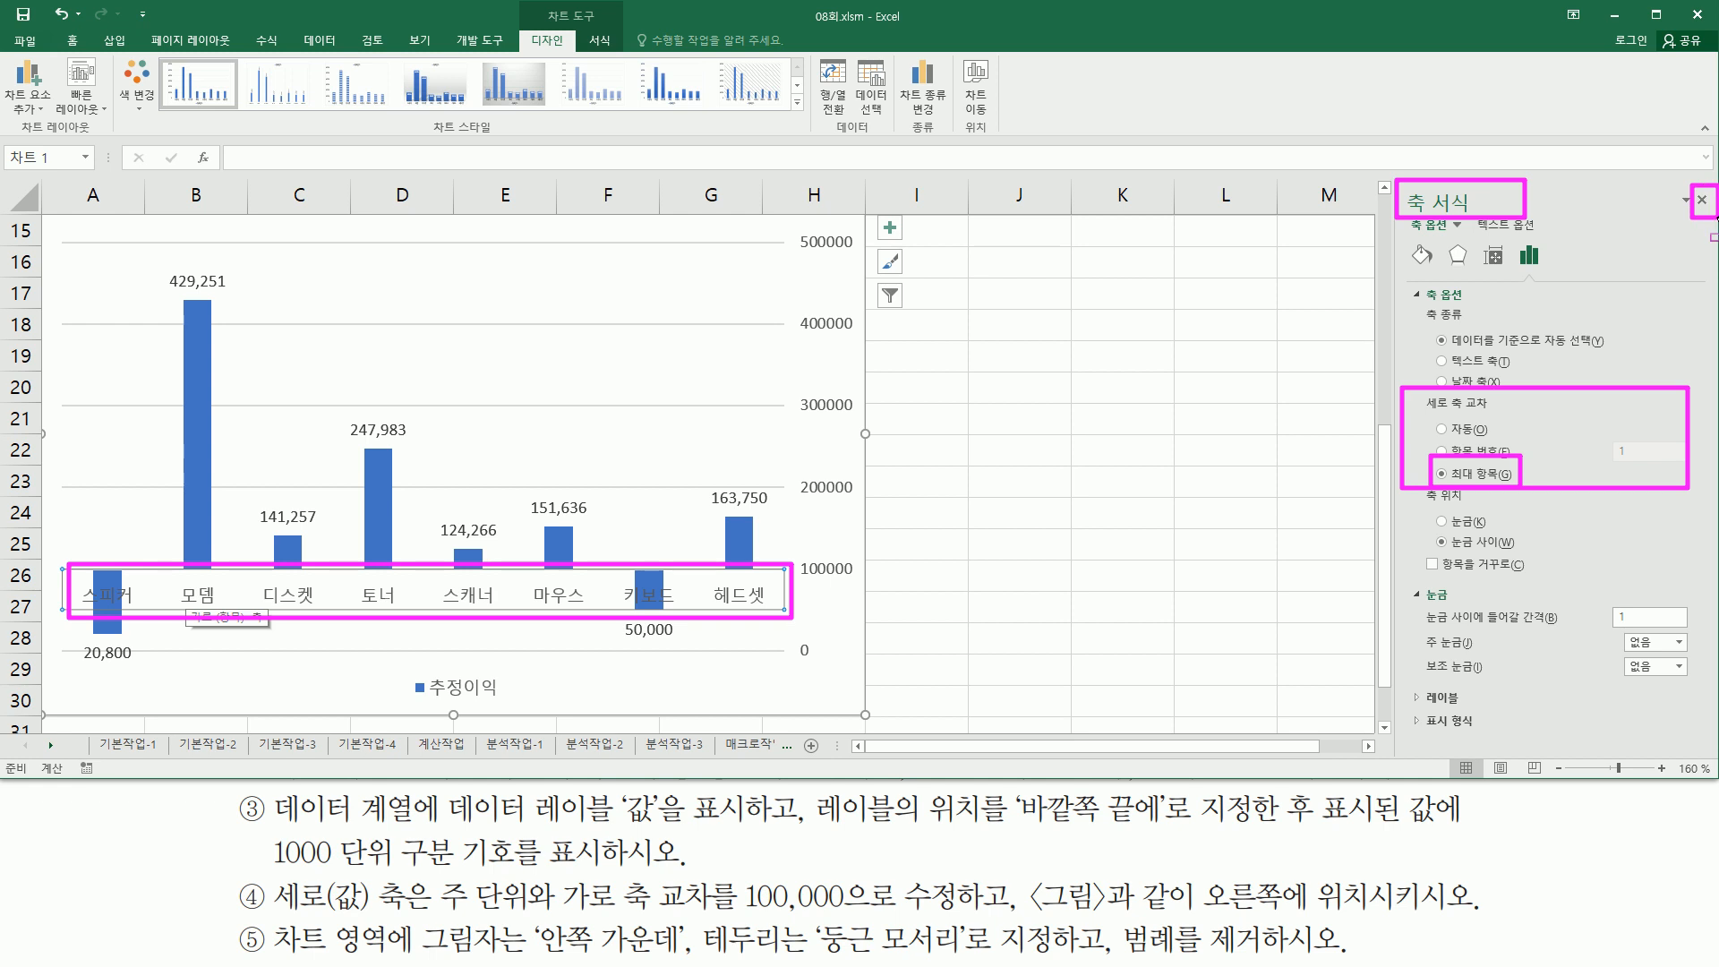
key("Escape")
left_click(1701, 201)
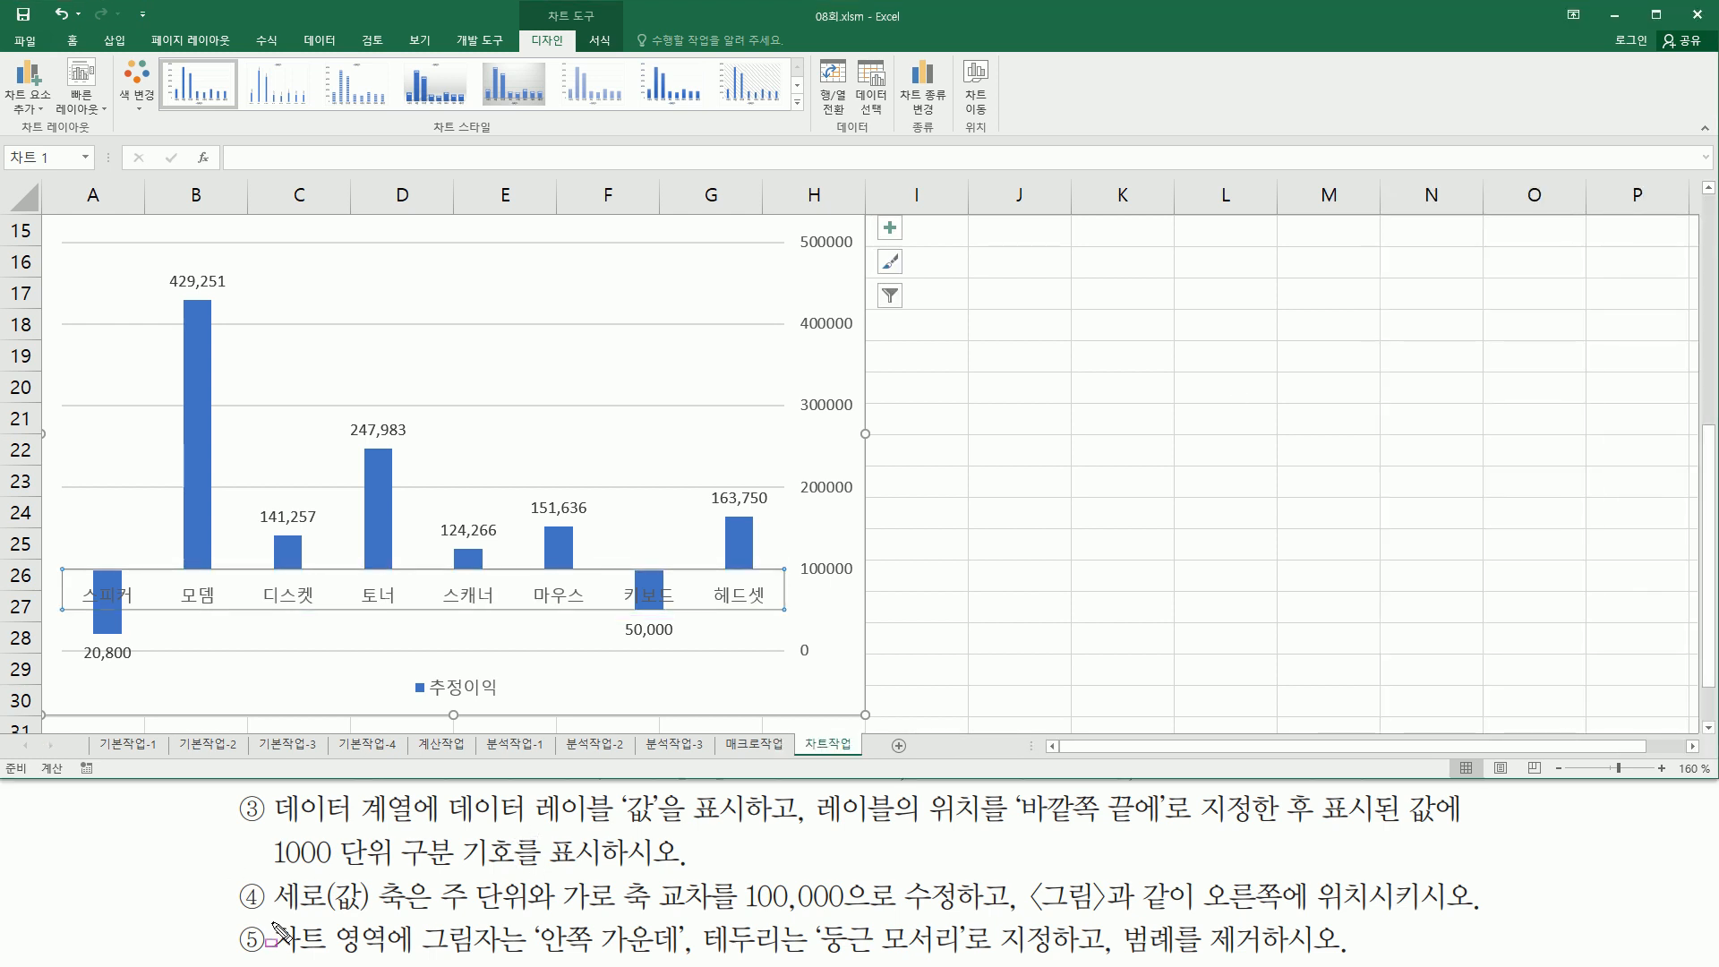
- Open the Format Chart Area pane for the chart area
mouse_move(273, 922)
left_mouse_down()
mouse_move(420, 960)
mouse_move(967, 958)
left_mouse_up()
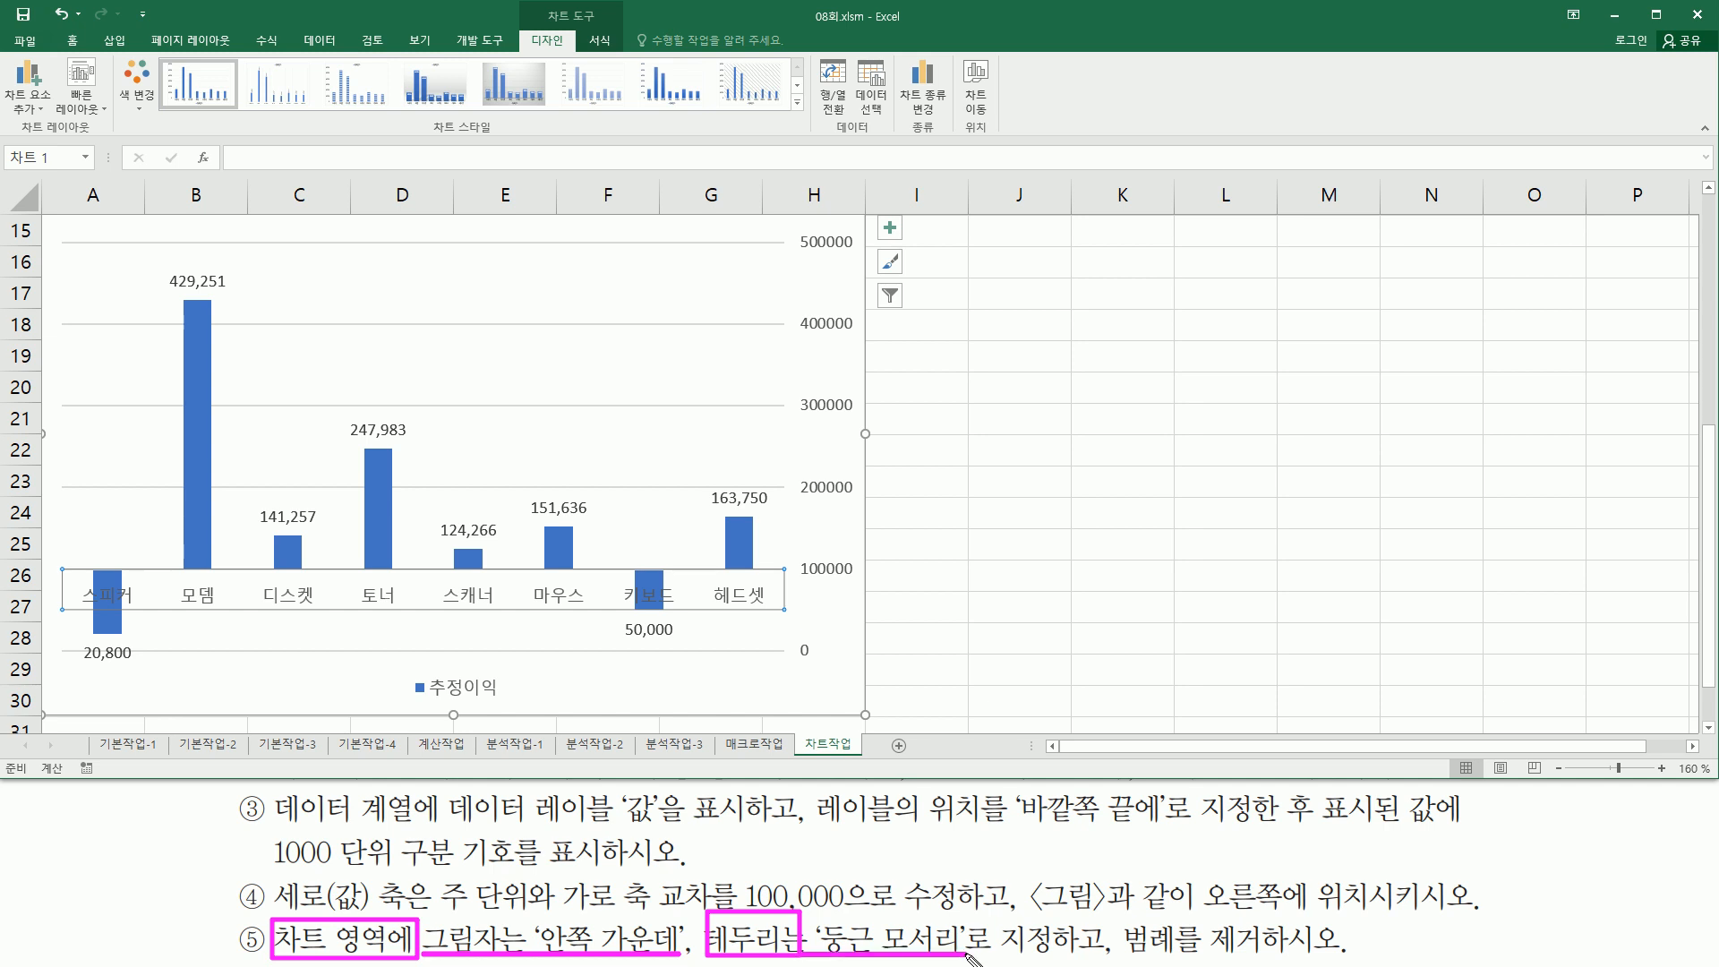
mouse_move(1114, 914)
left_mouse_down()
mouse_move(1130, 958)
mouse_move(1339, 959)
left_mouse_up()
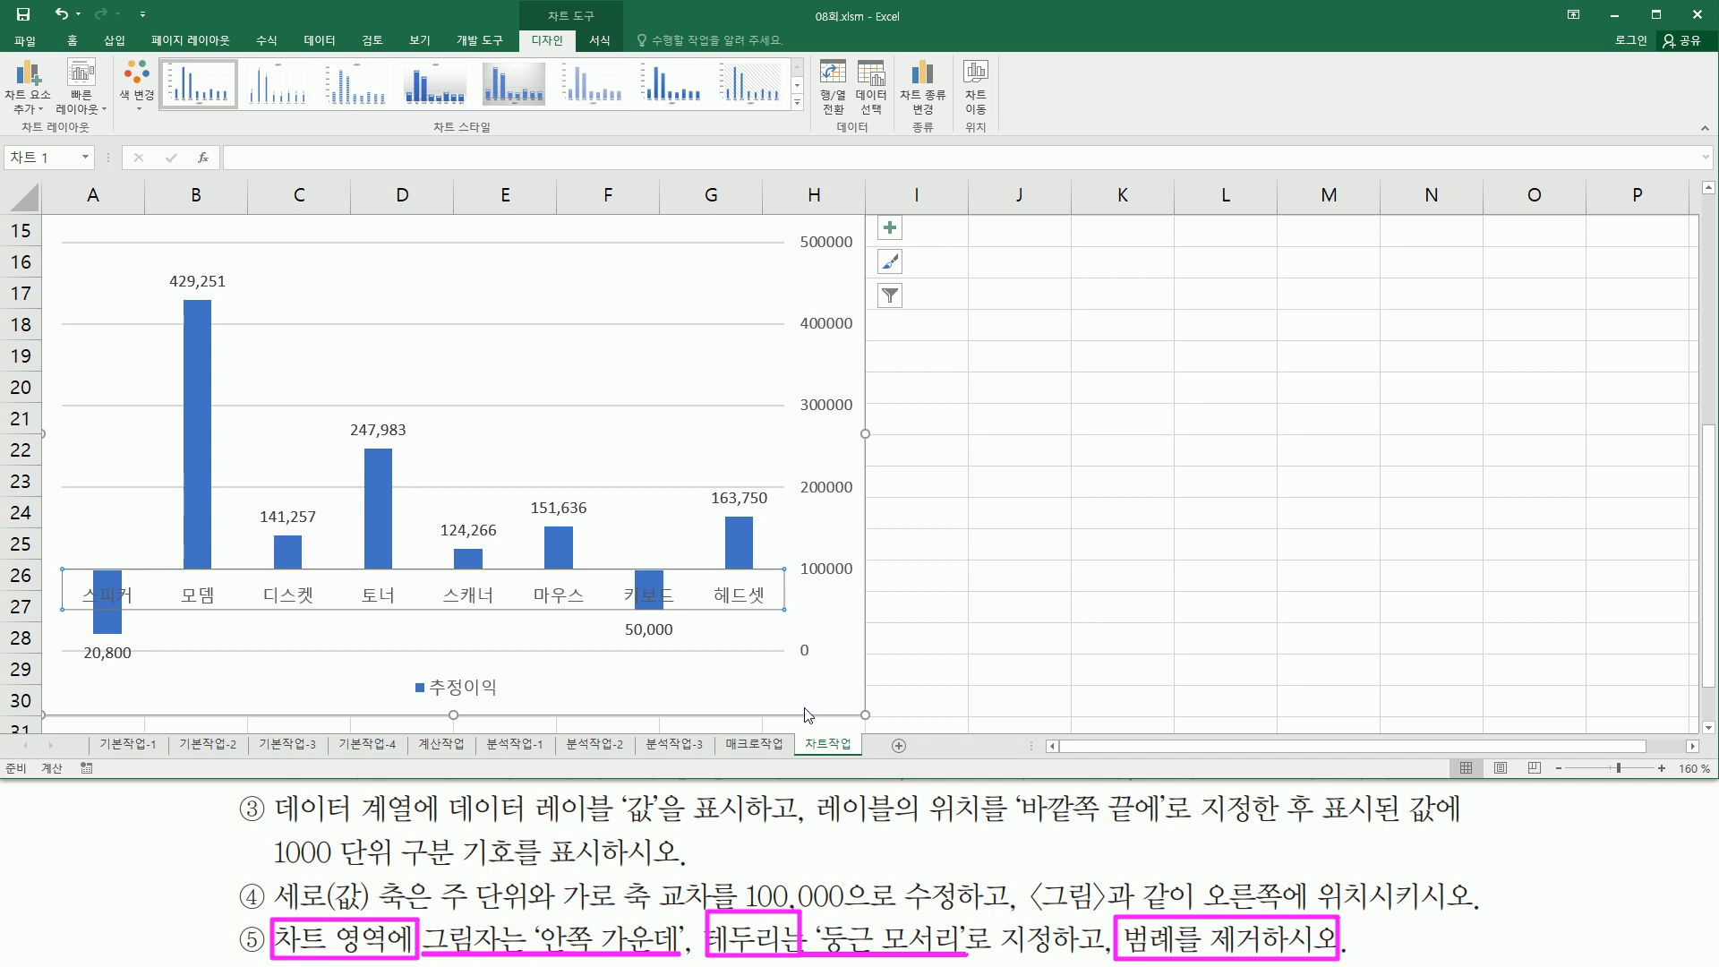
key("Escape")
left_click(853, 609)
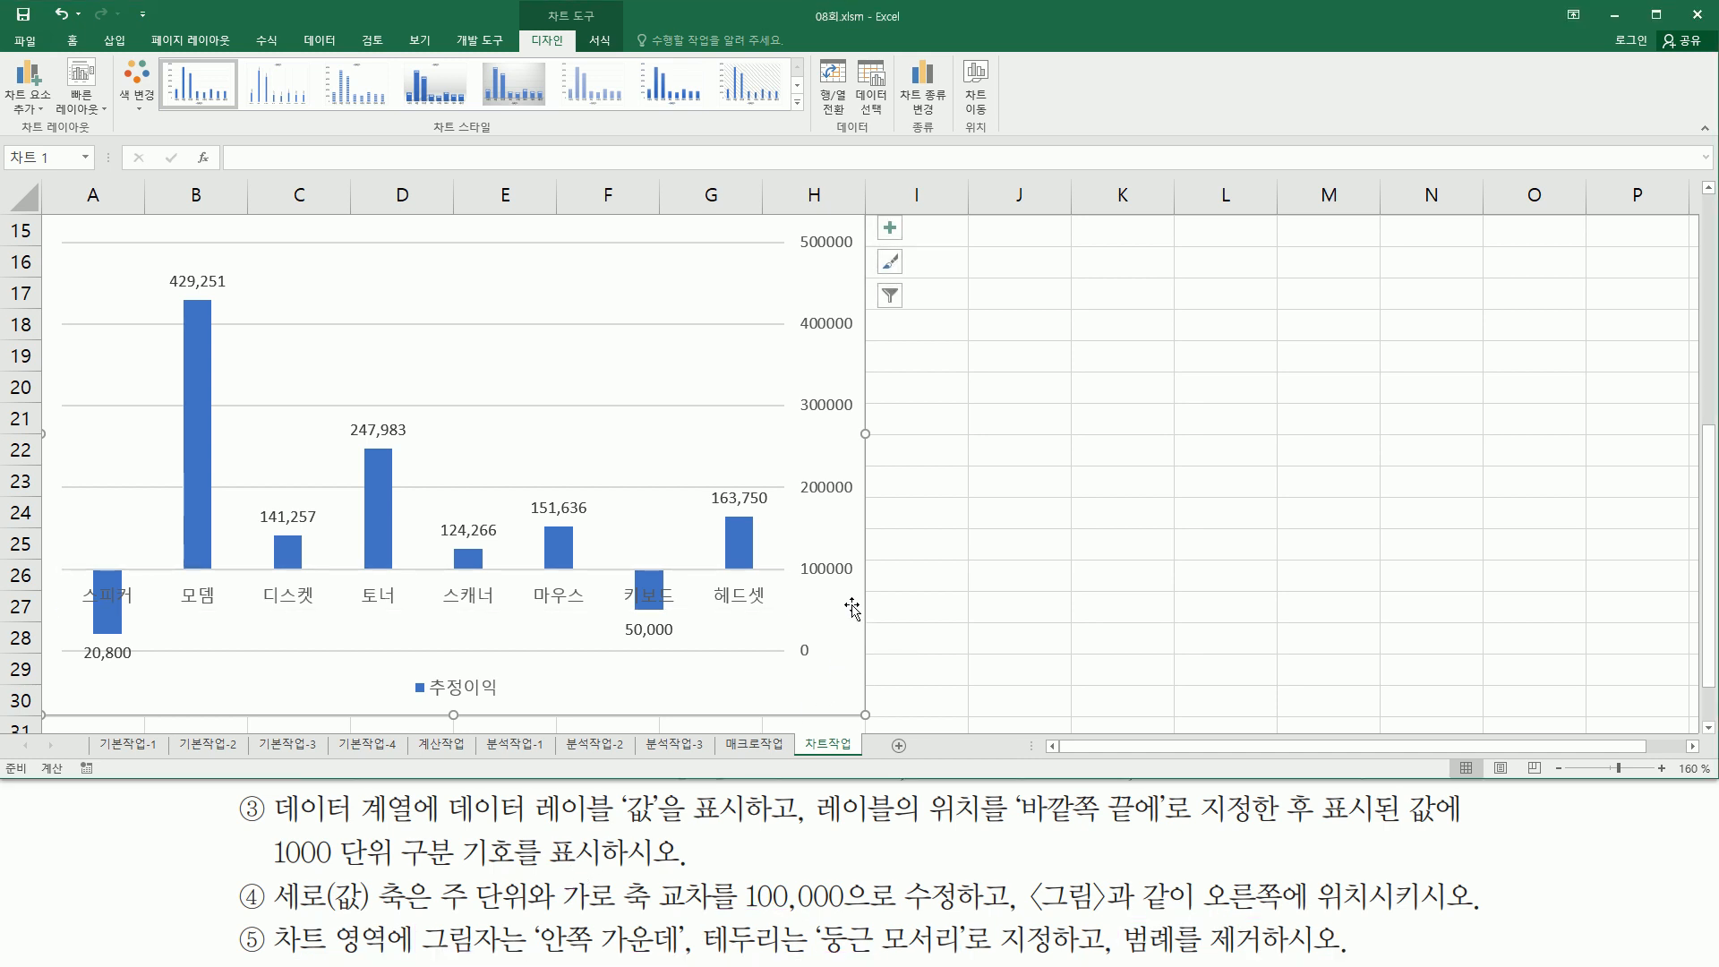
right_click(852, 606)
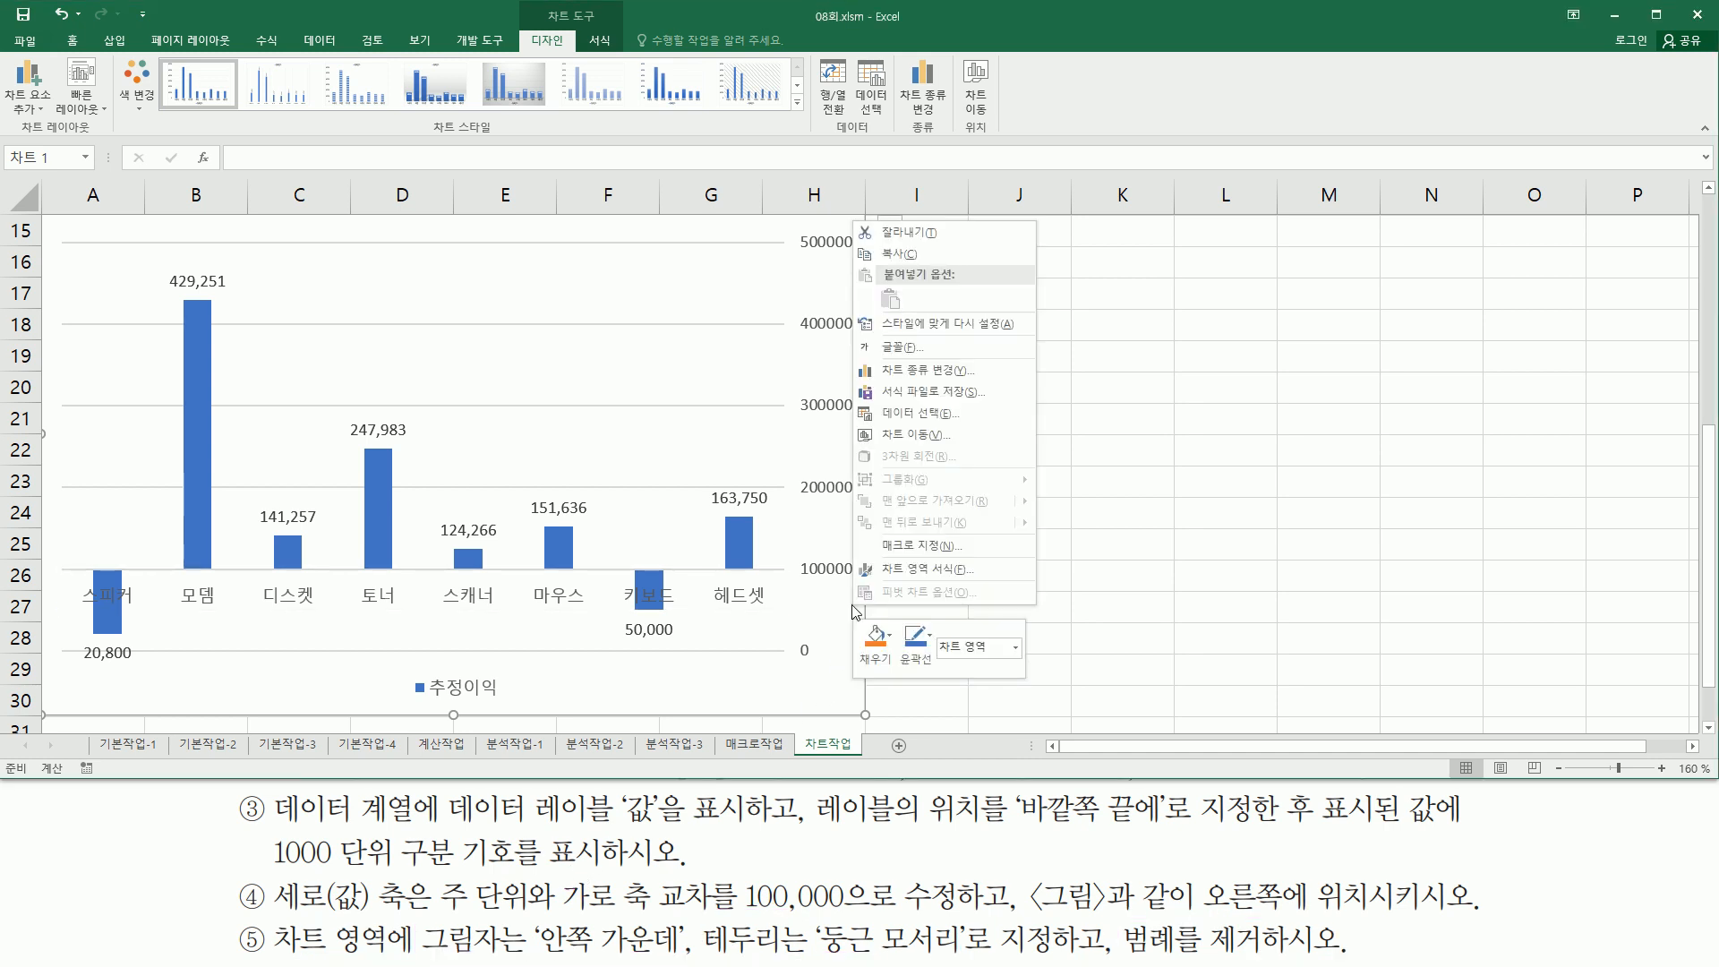
left_click(932, 570)
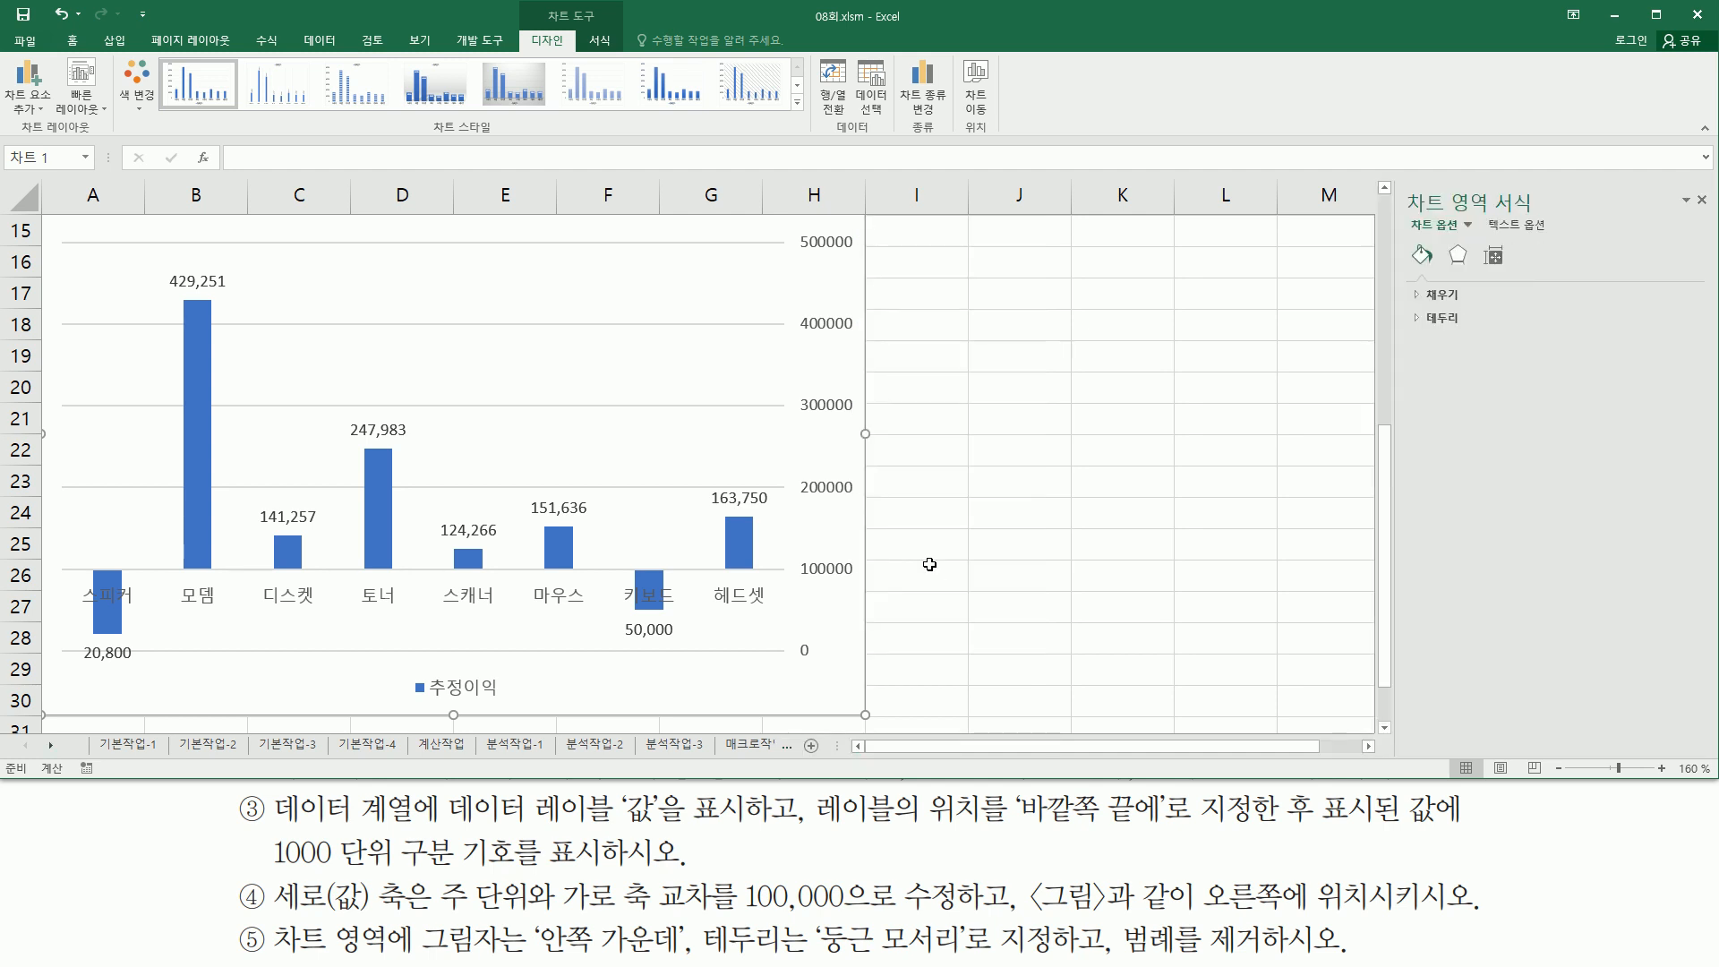
- Apply the Inside Center preset shadow to the chart area
mouse_move(1404, 174)
left_mouse_down()
mouse_move(1420, 313)
mouse_move(1712, 341)
left_mouse_up()
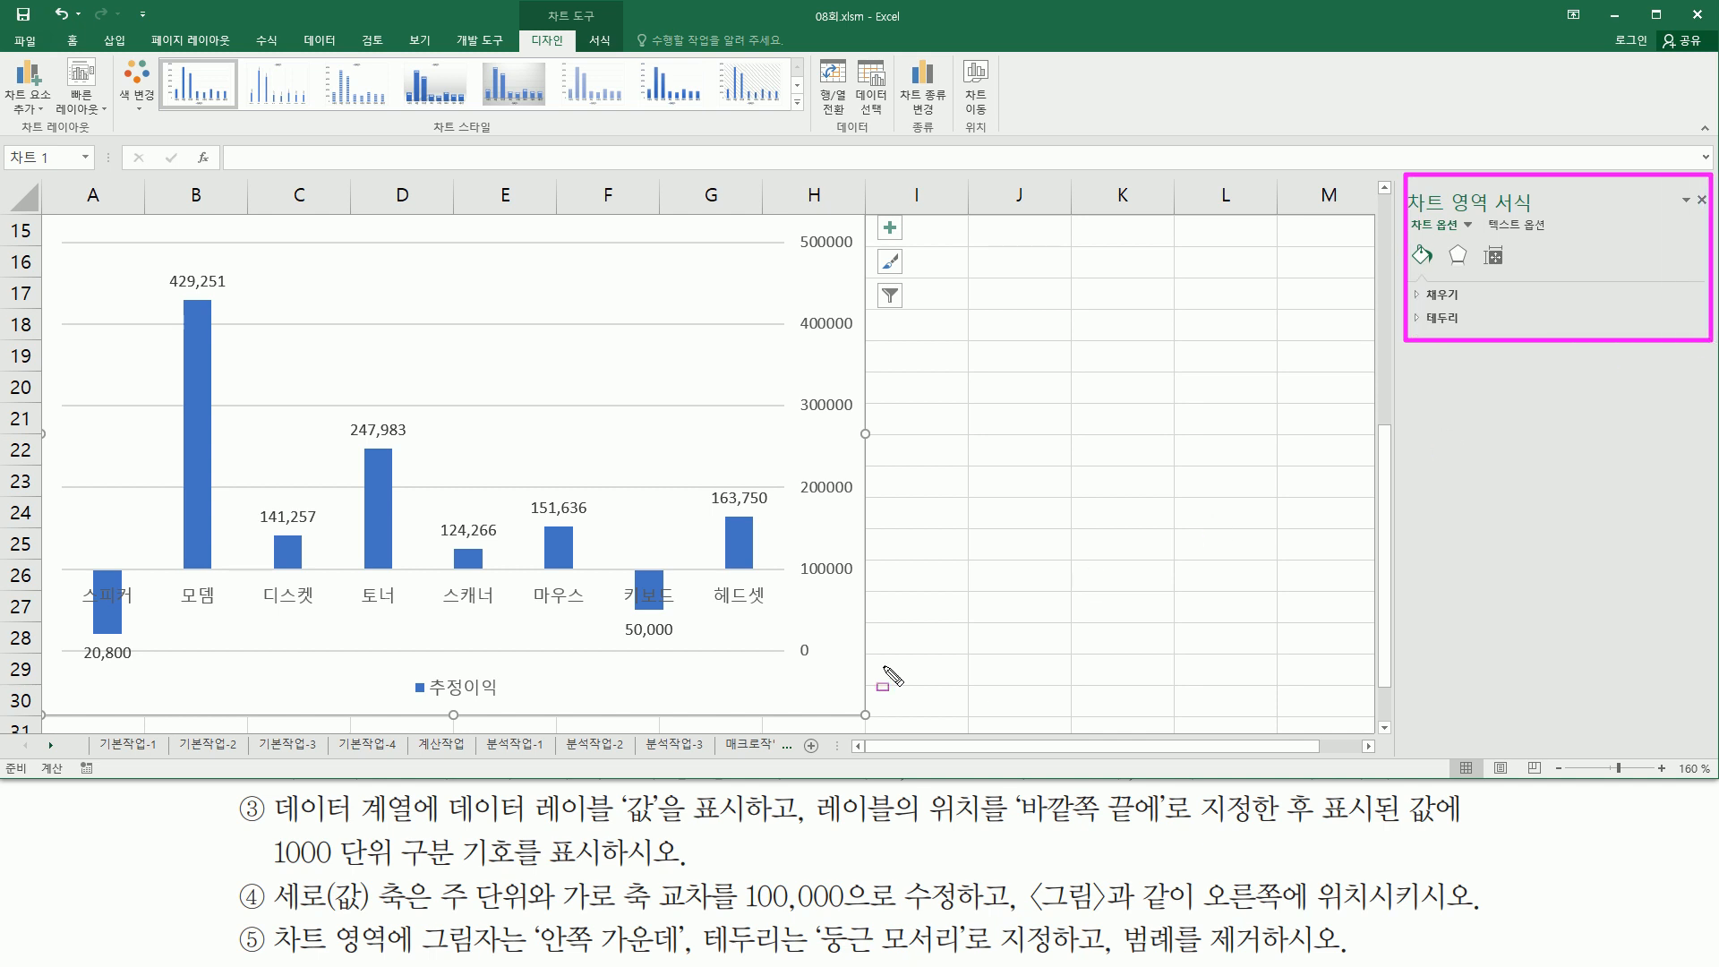
left_click_drag(412, 917, 693, 961)
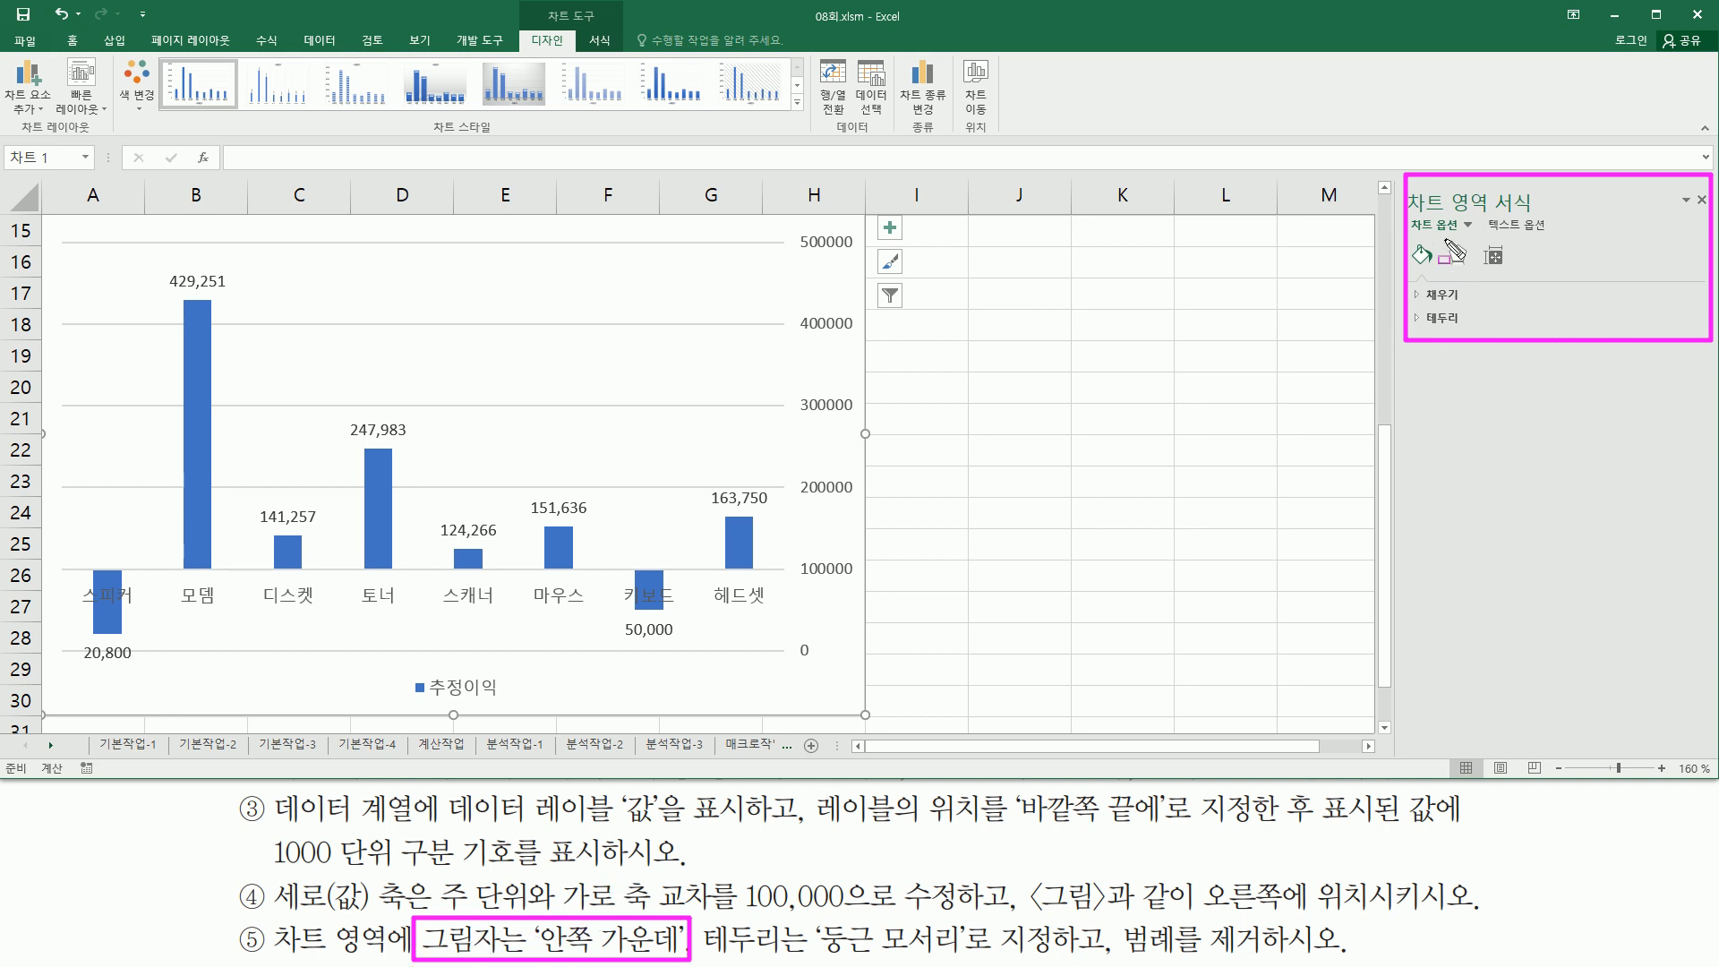
left_click_drag(1444, 233, 1473, 272)
key("Escape")
left_click(1458, 257)
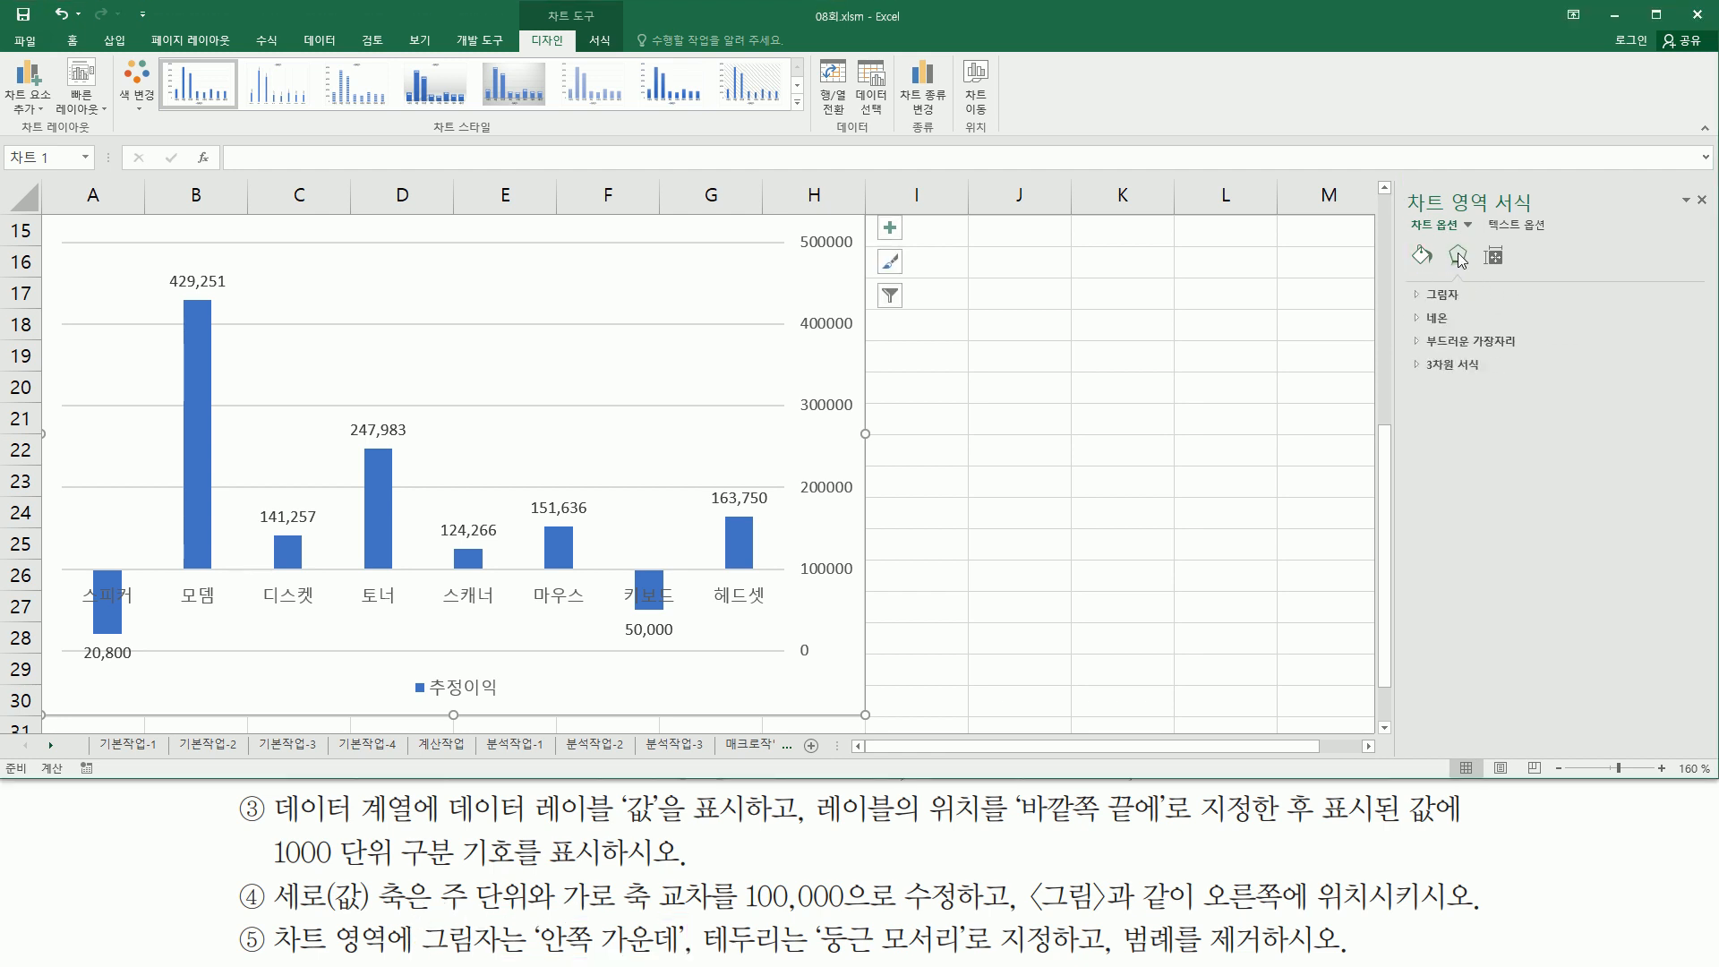
mouse_move(1404, 275)
left_mouse_down()
mouse_move(1459, 398)
mouse_move(1527, 386)
left_mouse_up()
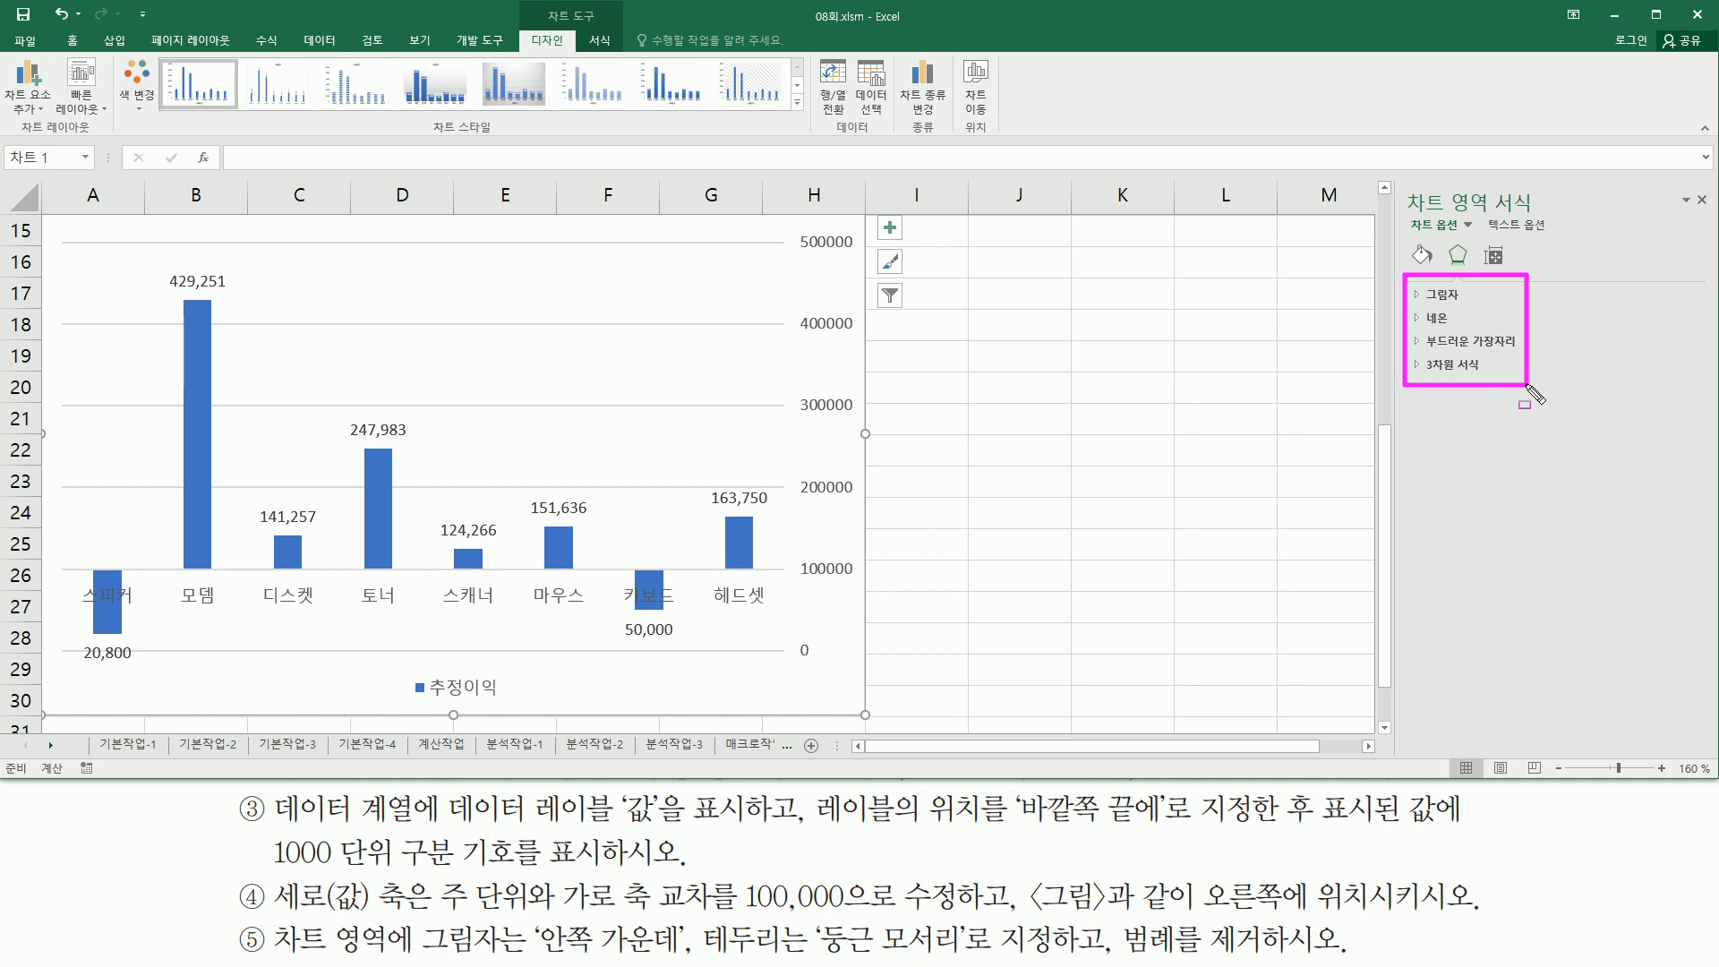
mouse_move(1418, 307)
left_mouse_down()
mouse_move(1470, 313)
mouse_move(1463, 287)
left_mouse_up()
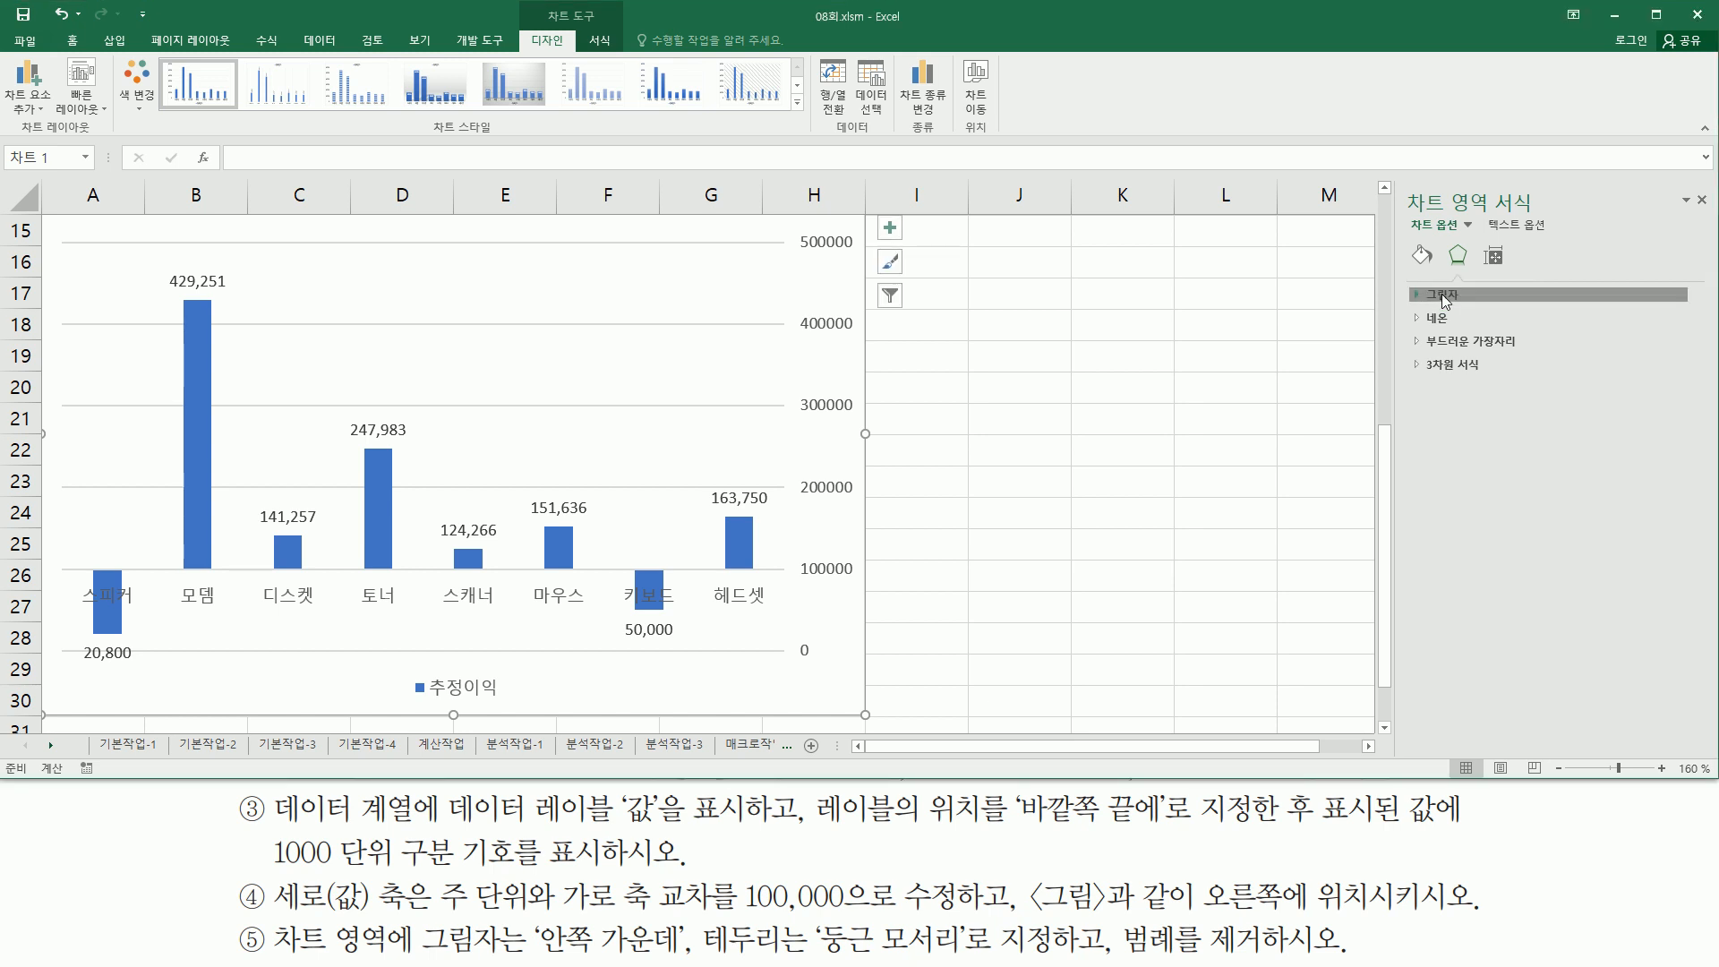
left_click(1441, 294)
mouse_move(1416, 307)
left_mouse_down()
mouse_move(1689, 334)
mouse_move(1647, 314)
mouse_move(1692, 299)
mouse_move(1699, 344)
left_mouse_up()
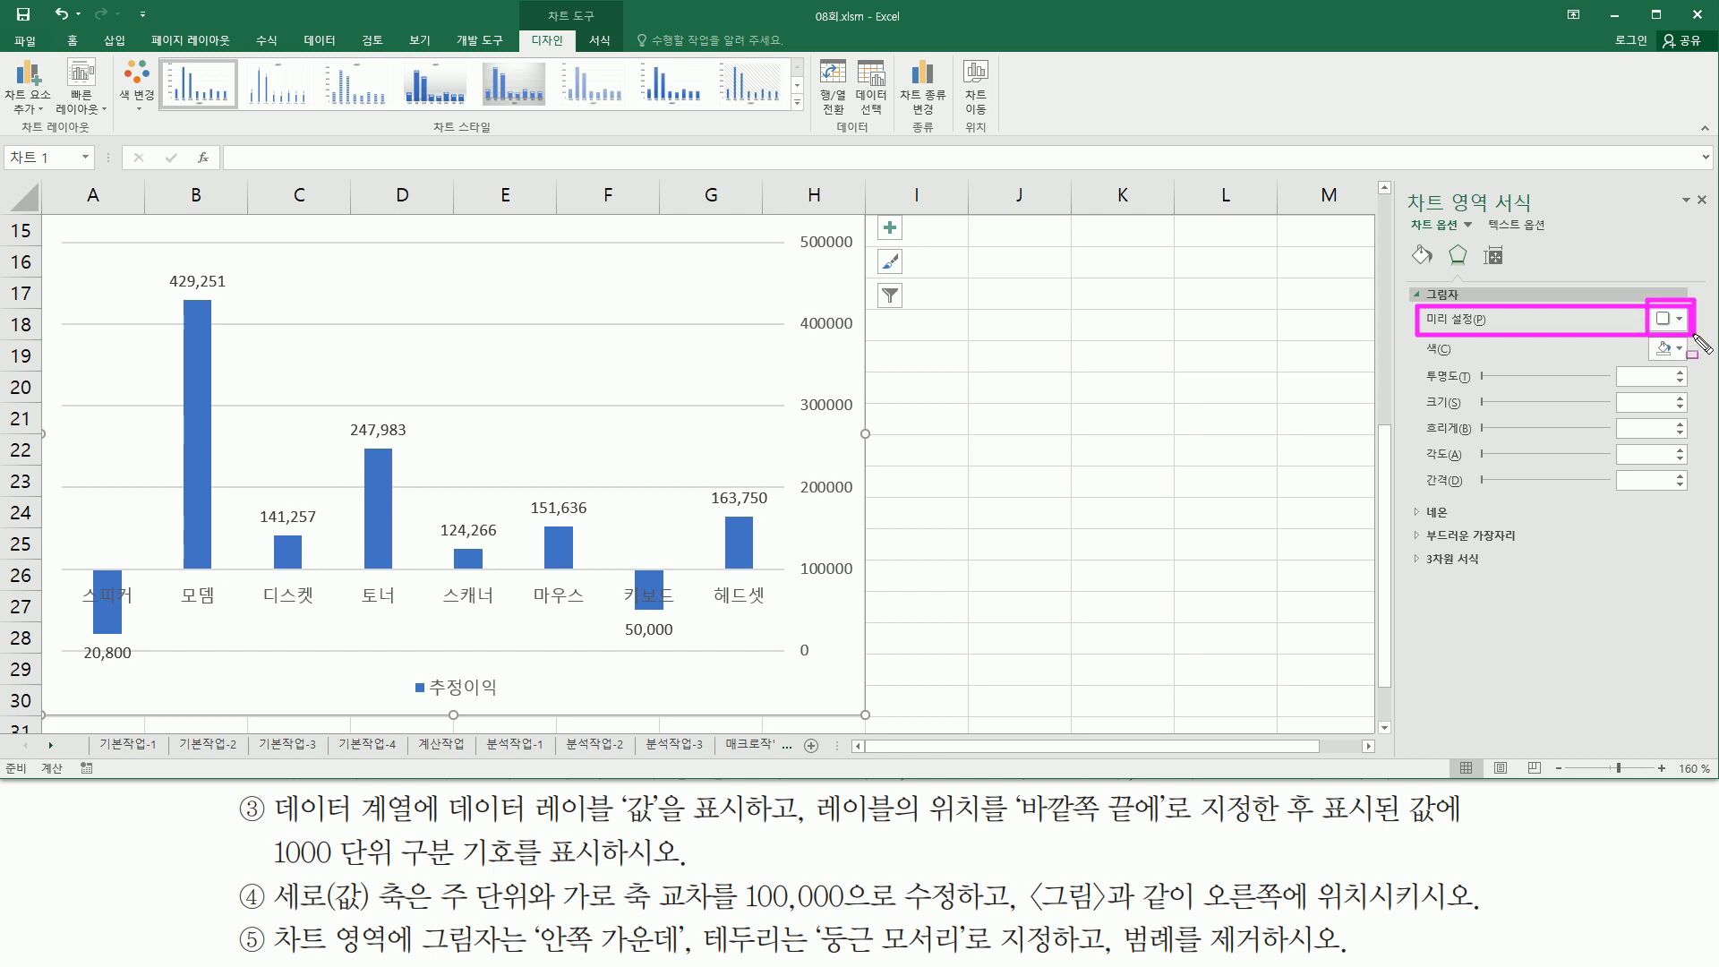
left_click(1678, 320)
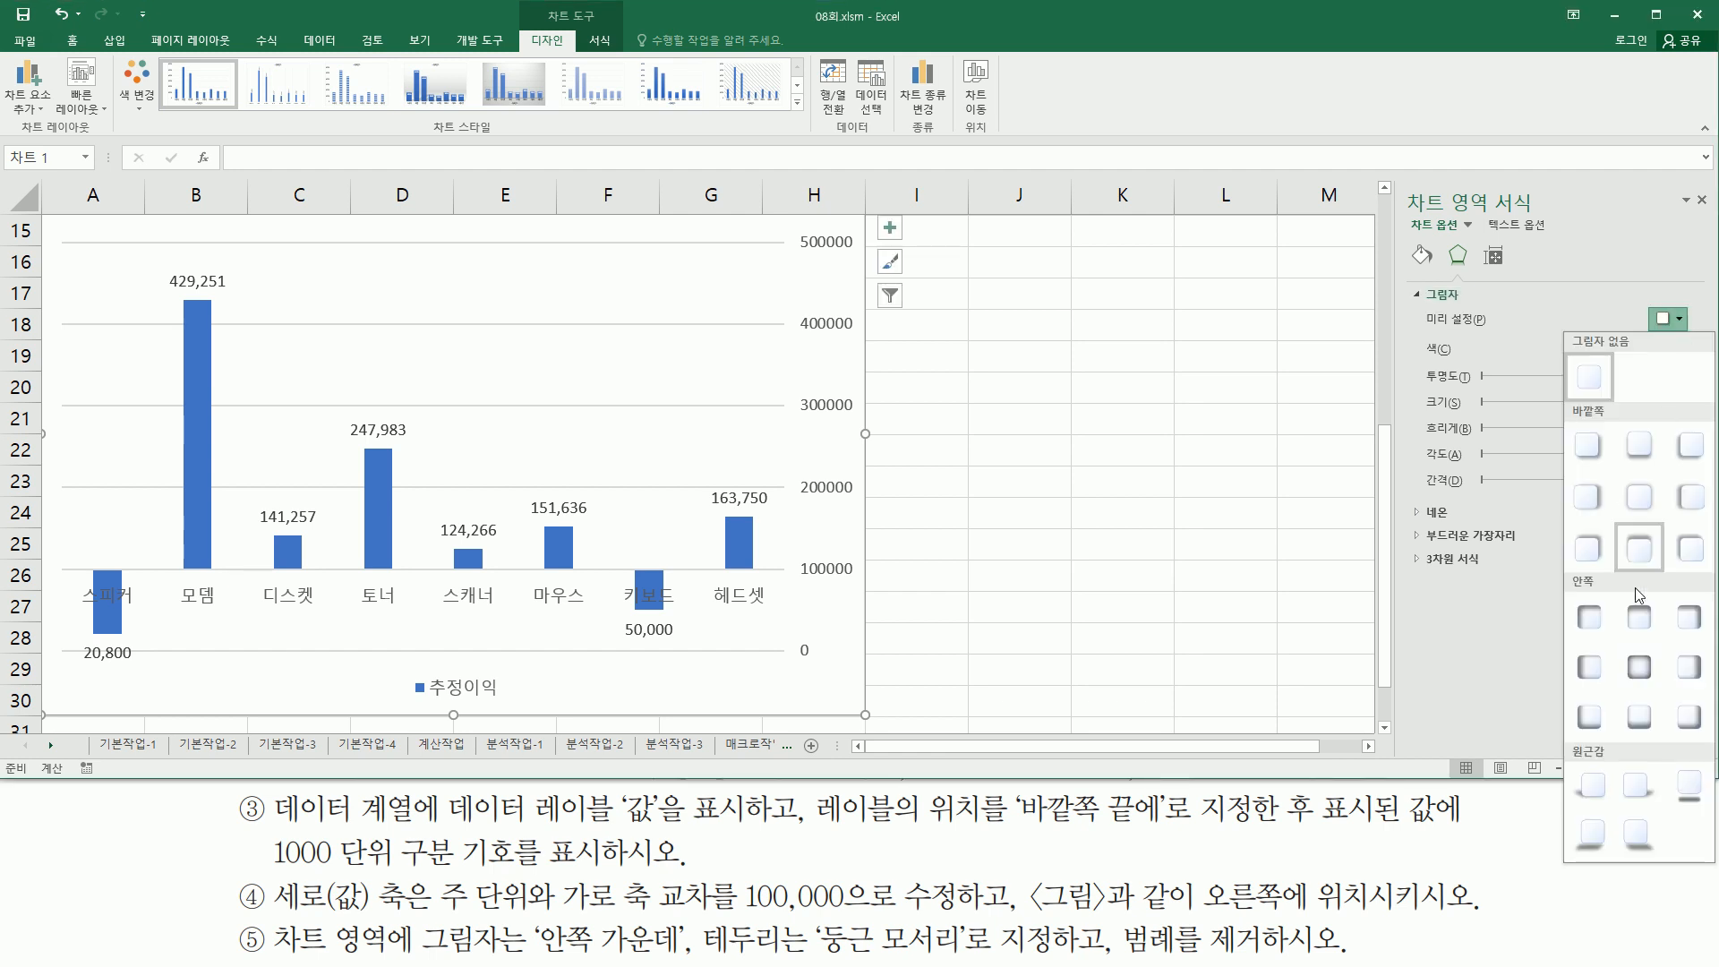
left_click(1637, 673)
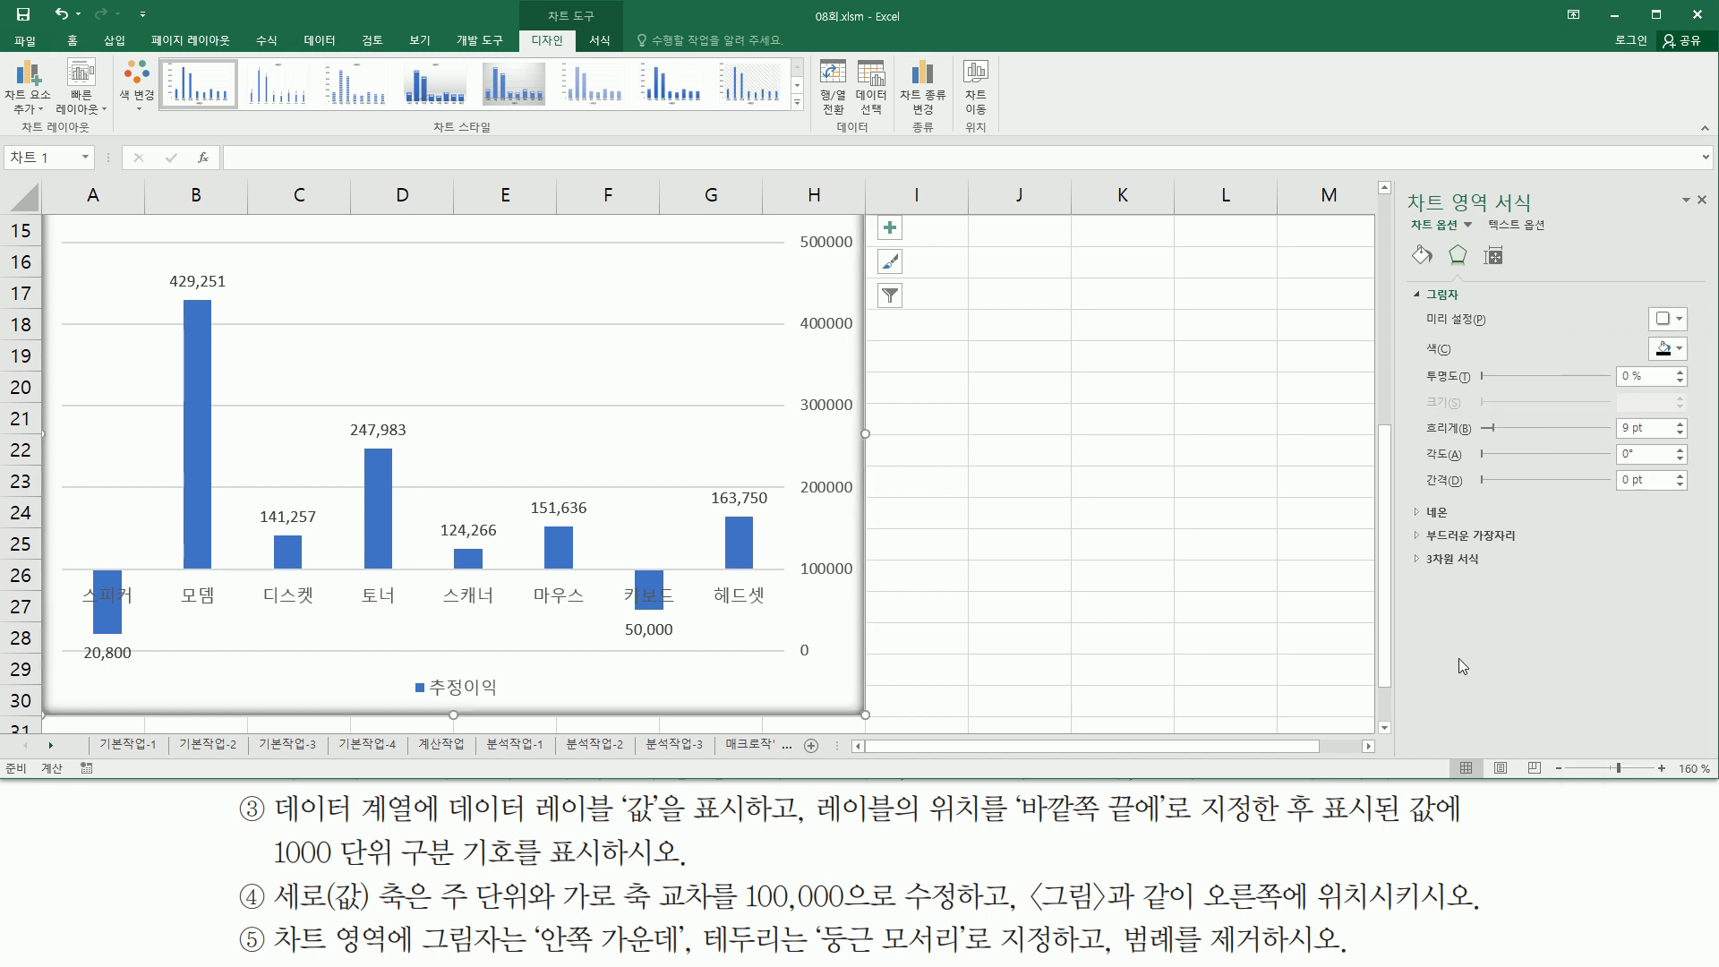
- Turn on rounded corners for the chart area's border, then close the Format Chart Area pane
mouse_move(697, 913)
left_mouse_down()
mouse_move(805, 952)
mouse_move(1055, 956)
left_mouse_up()
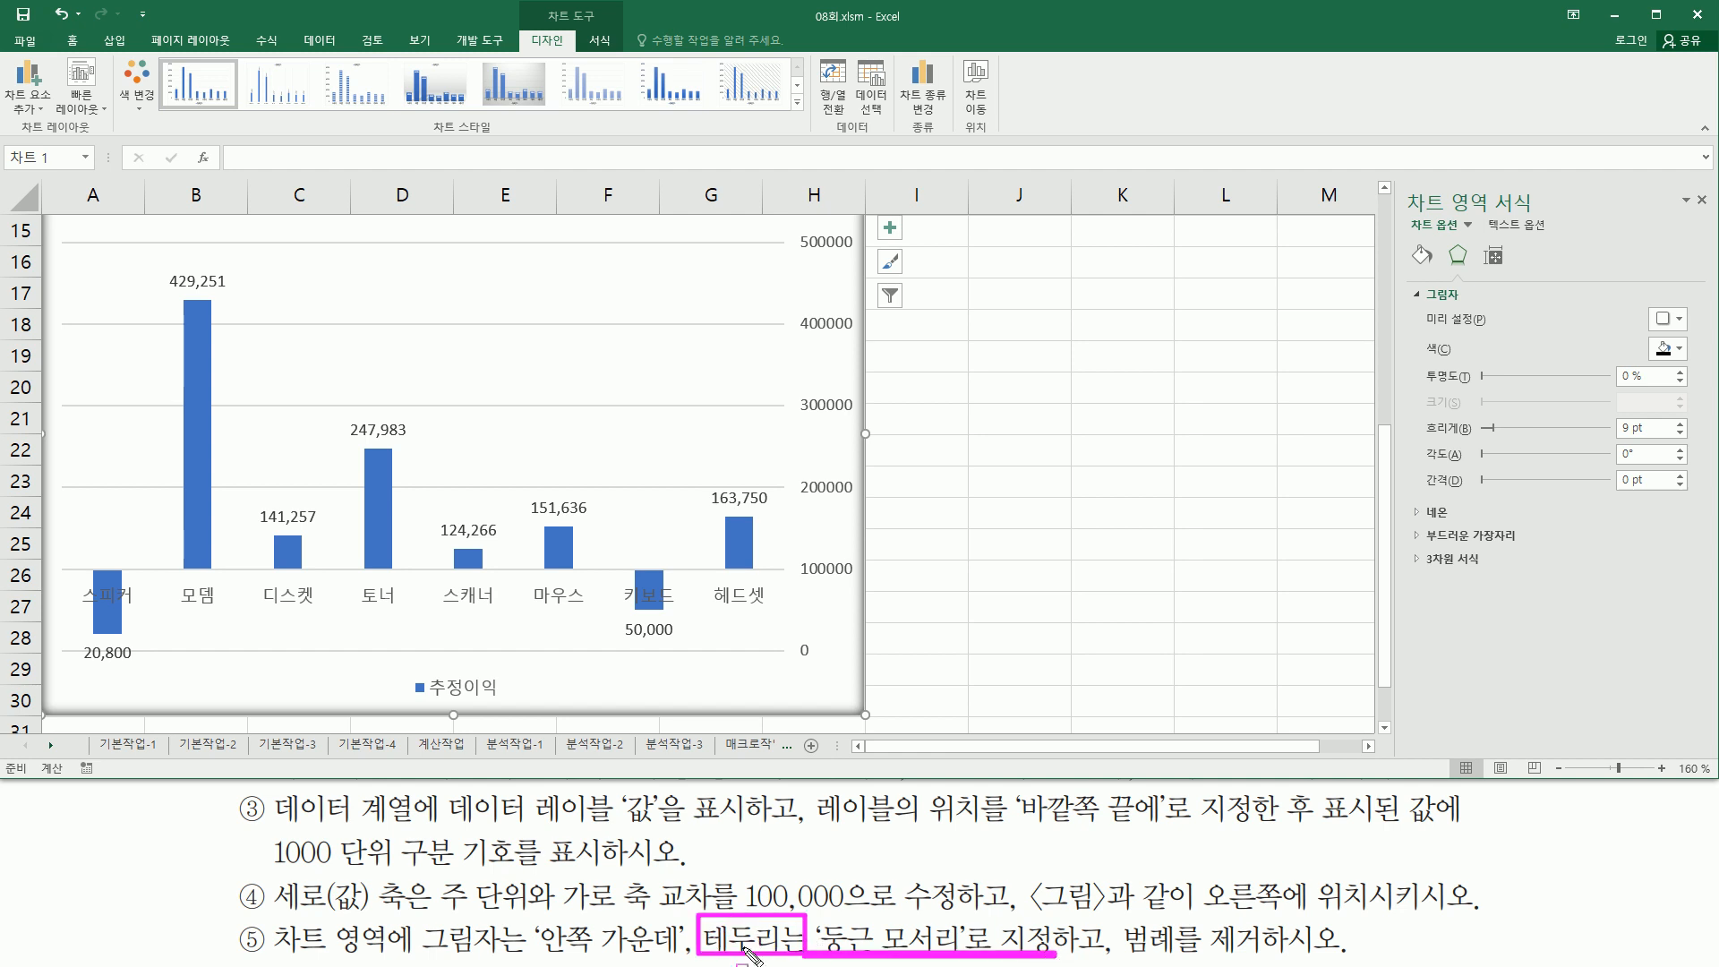
left_click_drag(1403, 237, 1442, 274)
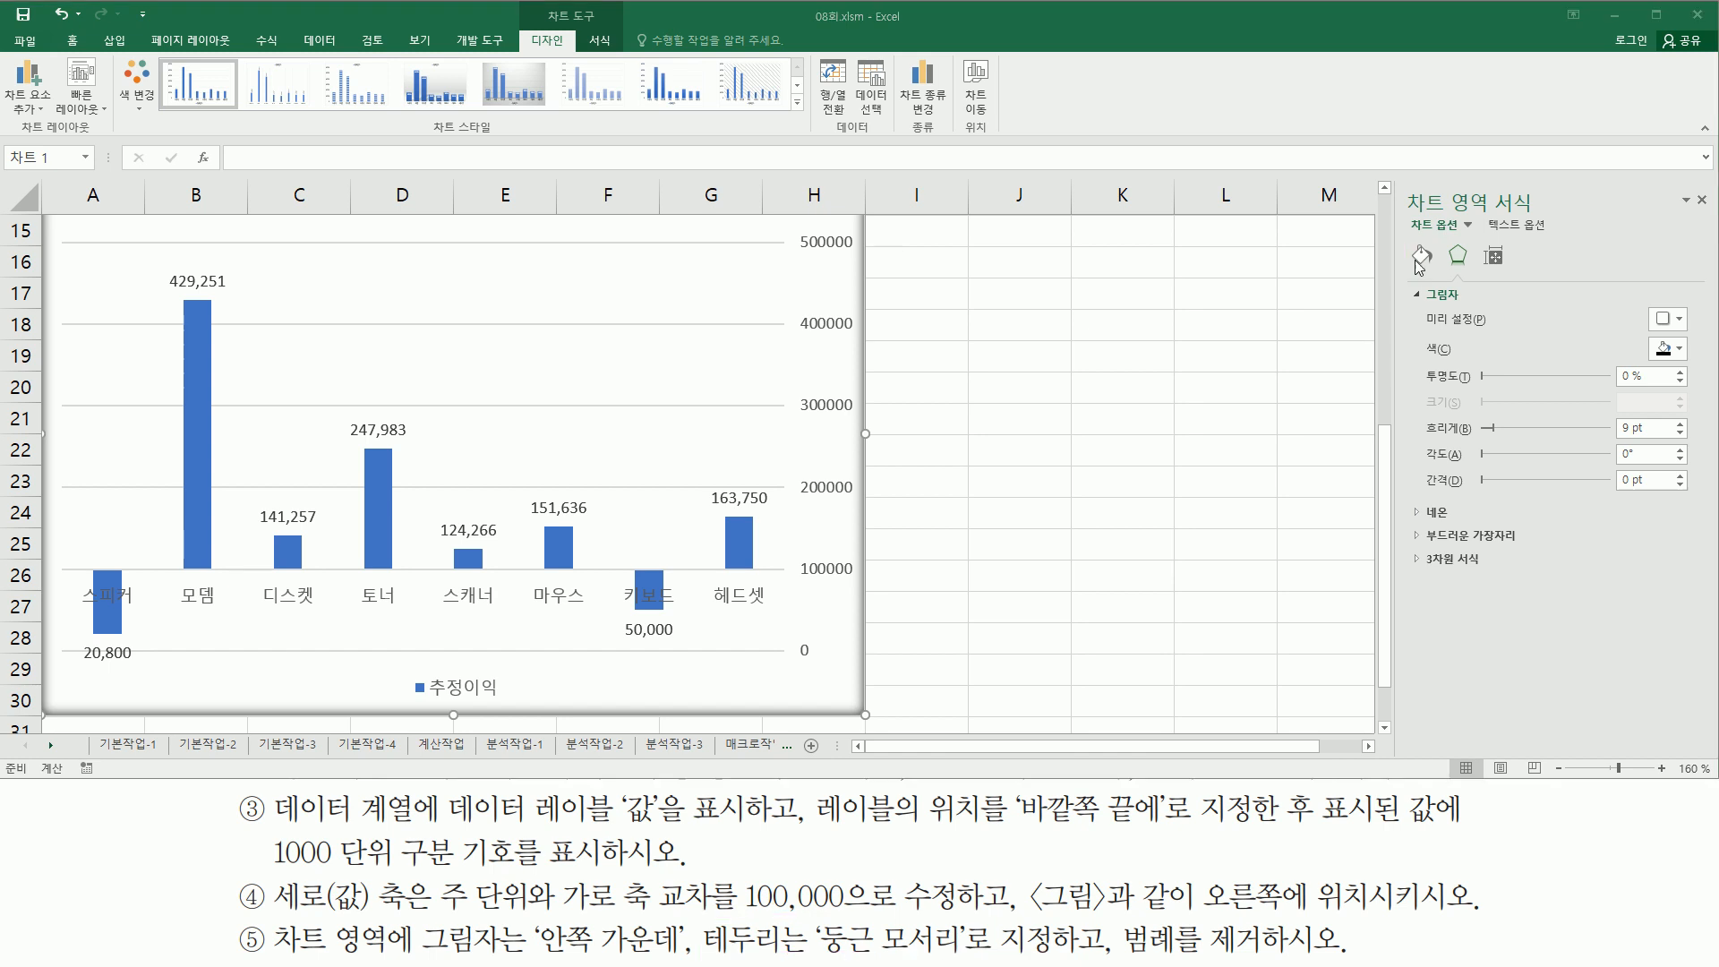
left_click(1427, 254)
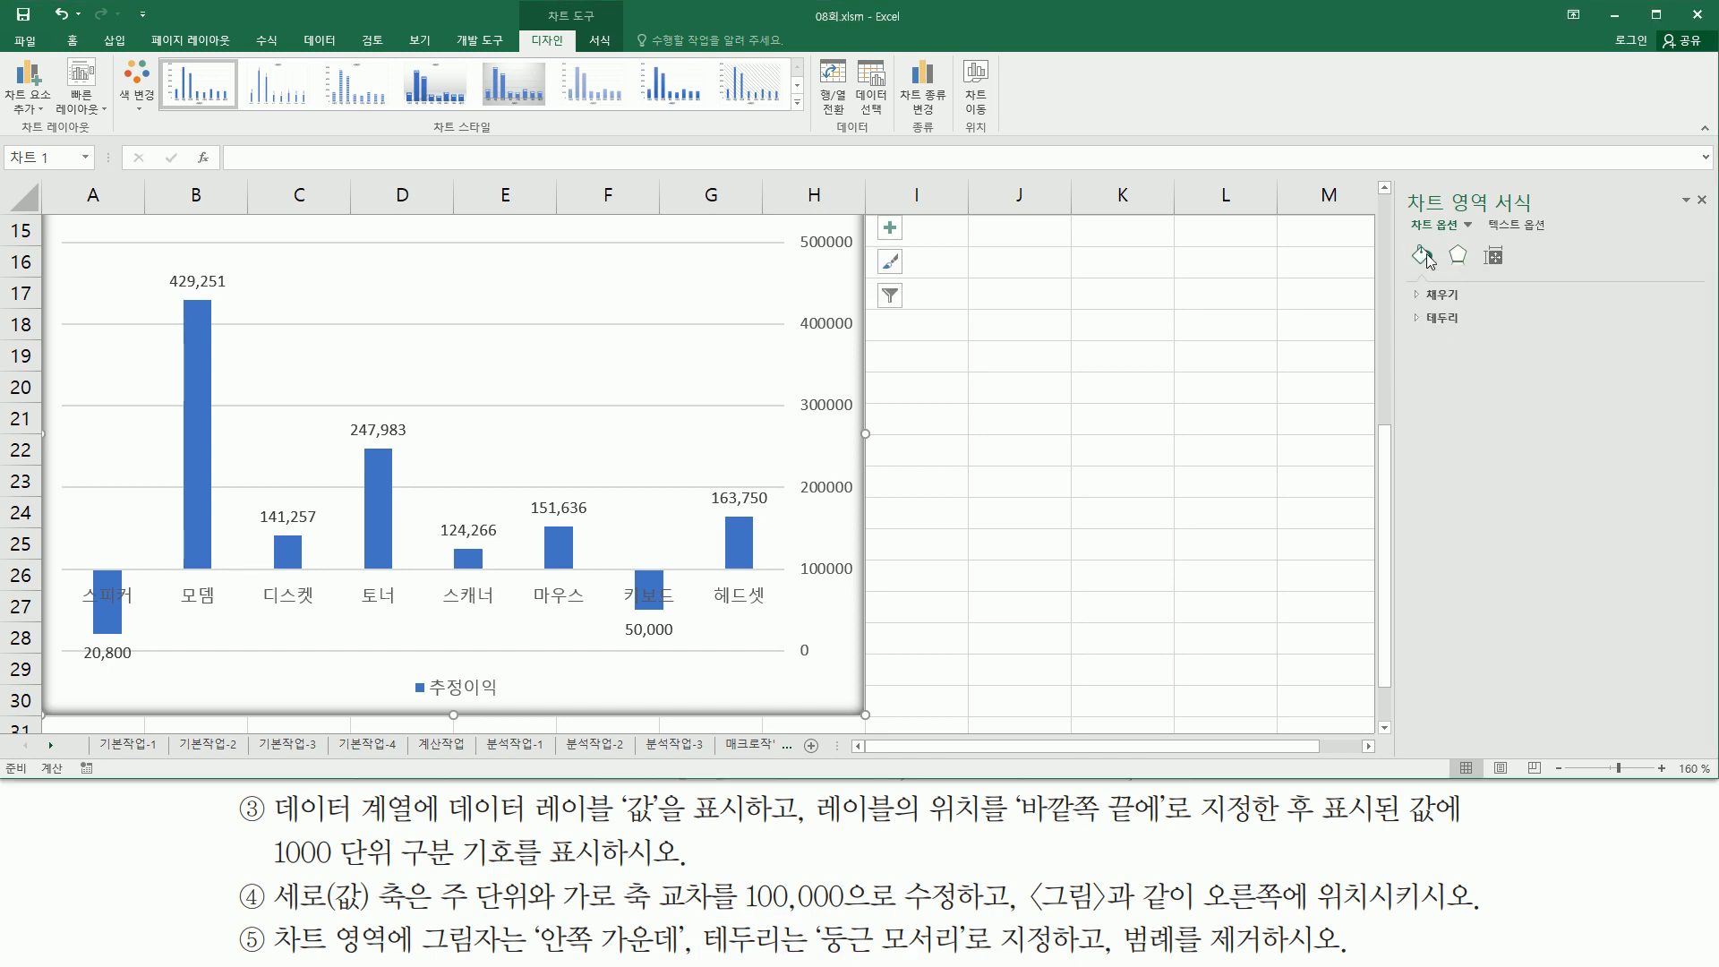
left_click_drag(1409, 307, 1477, 346)
key("Escape")
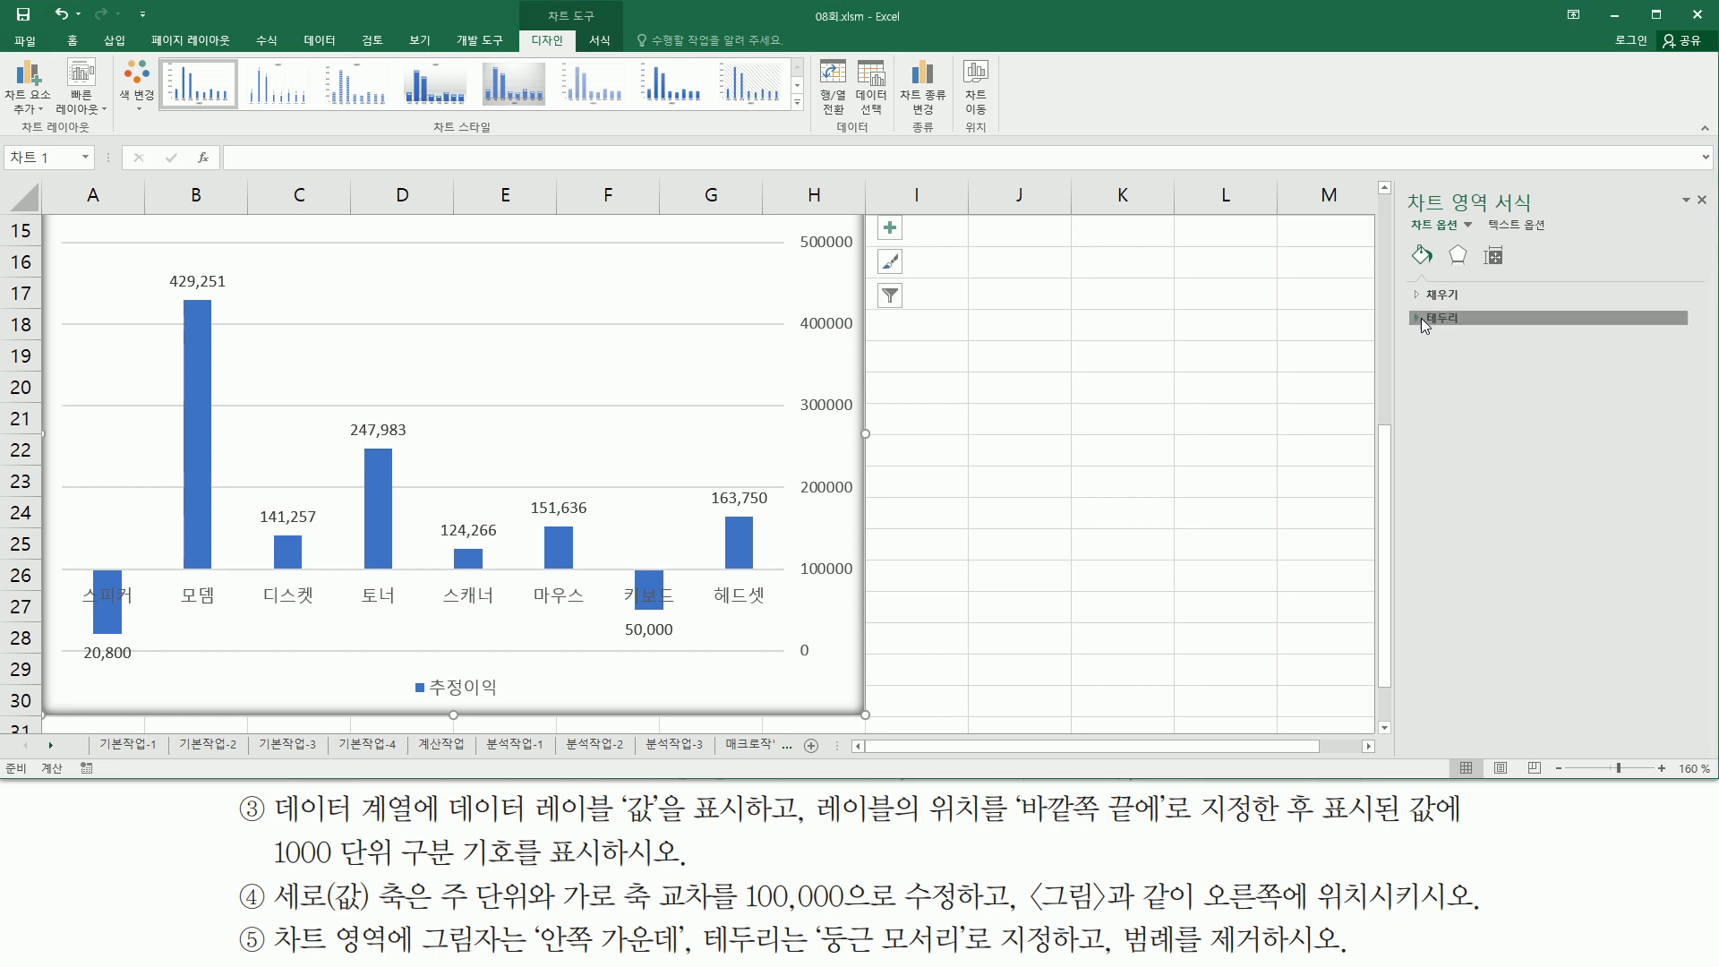
left_click(1421, 318)
mouse_move(1410, 323)
left_mouse_down()
mouse_move(1522, 662)
mouse_move(1577, 749)
left_mouse_up()
key("Escape")
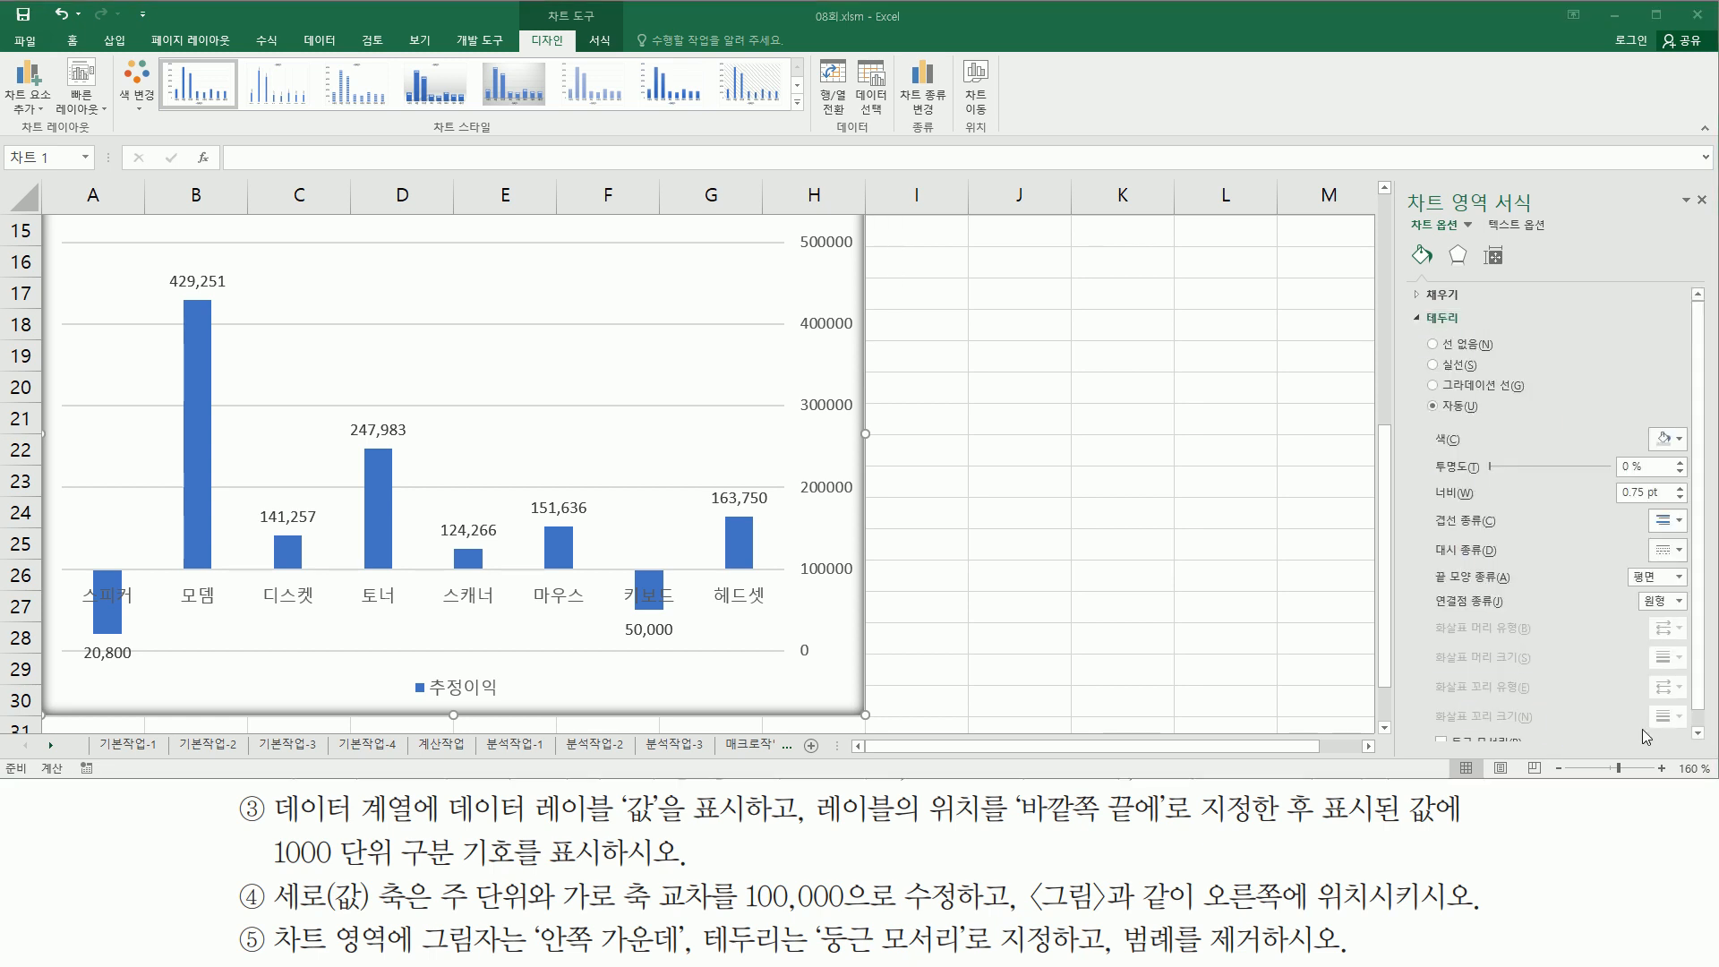
left_click(1698, 732)
left_click_drag(1430, 704, 1538, 741)
key("Escape")
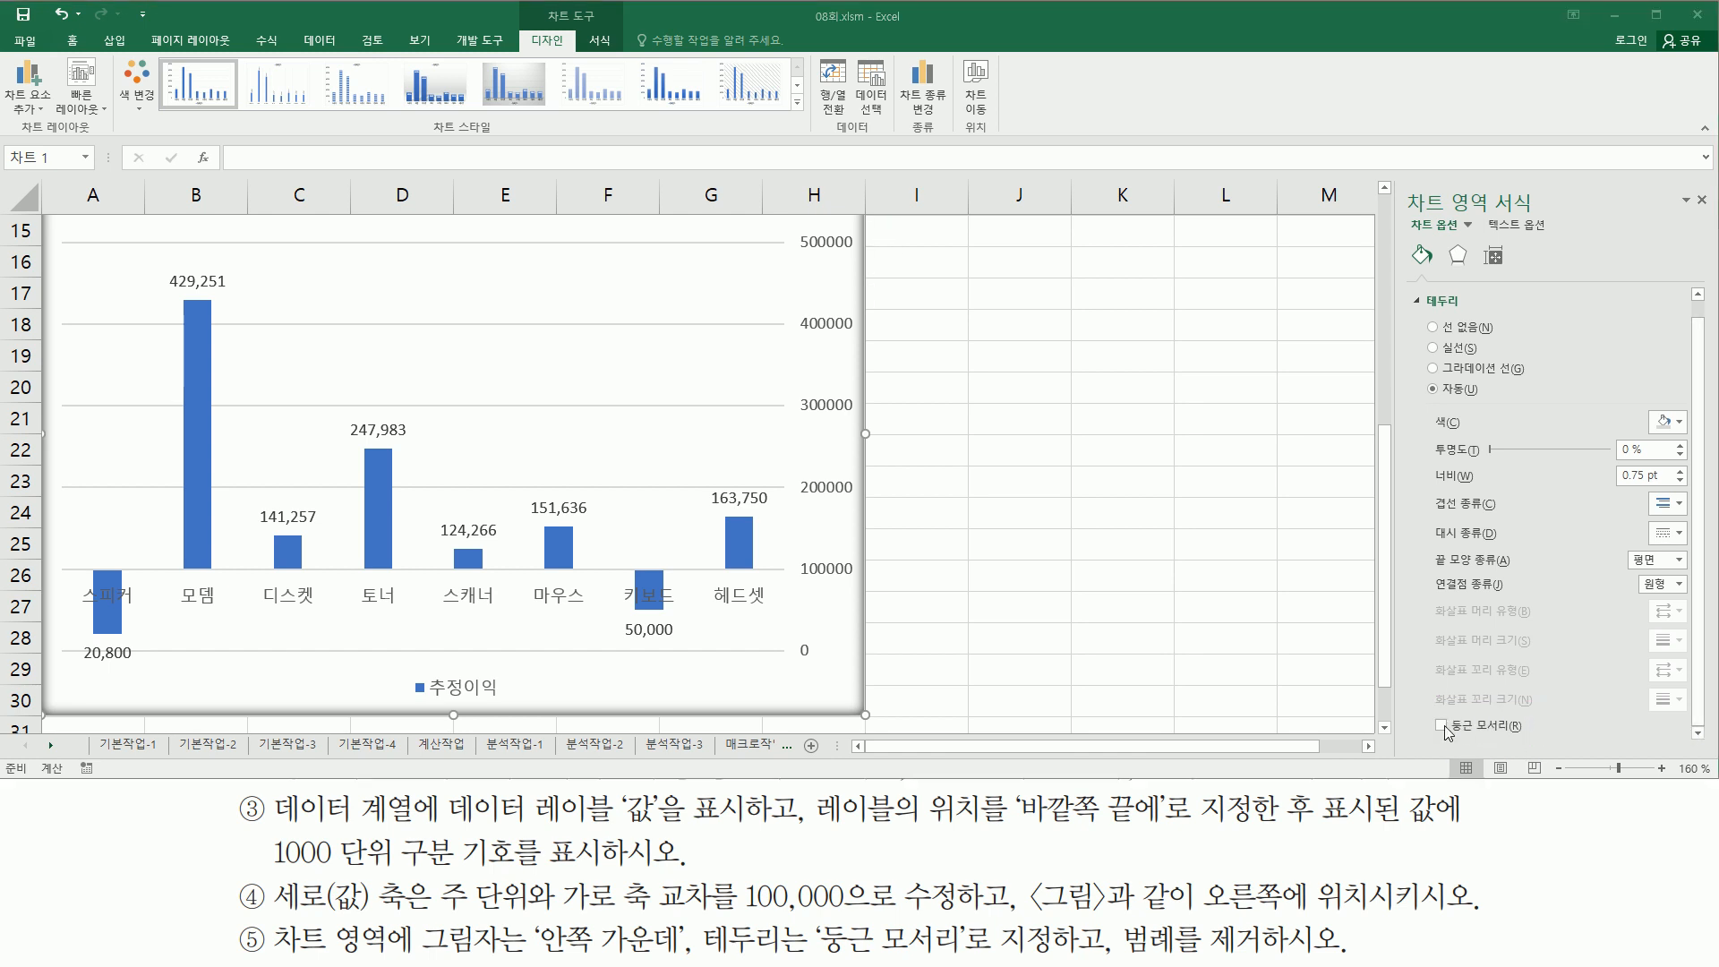
left_click(1443, 726)
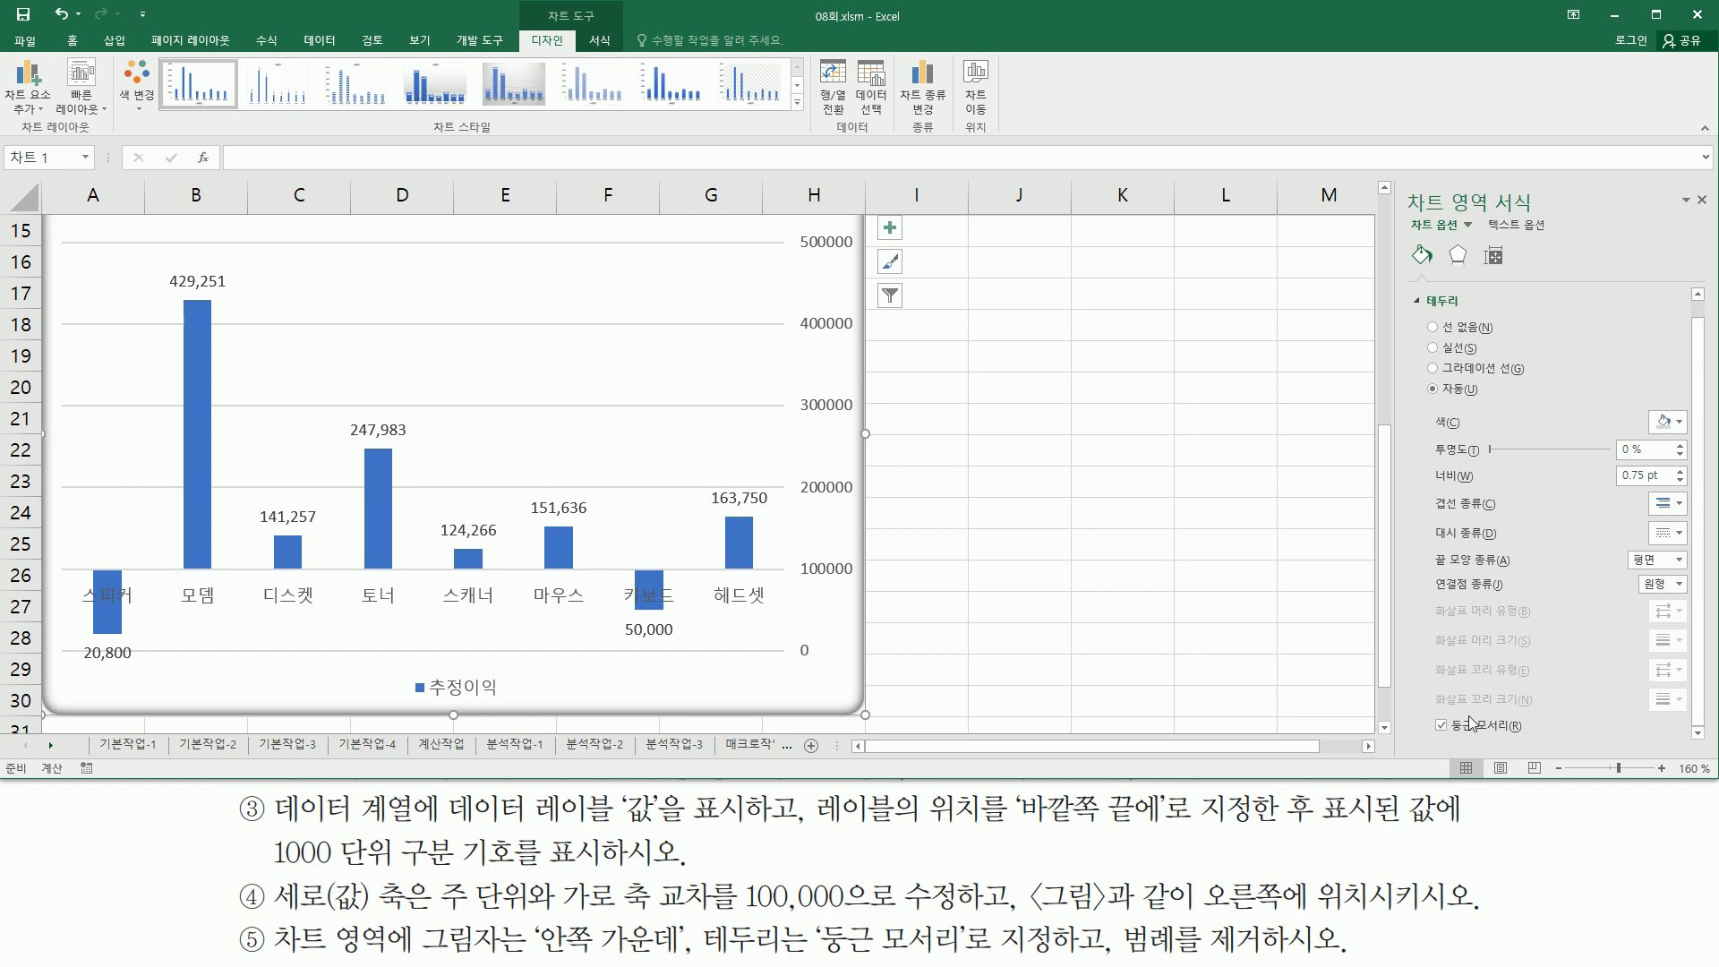
left_click_drag(1413, 708, 1540, 737)
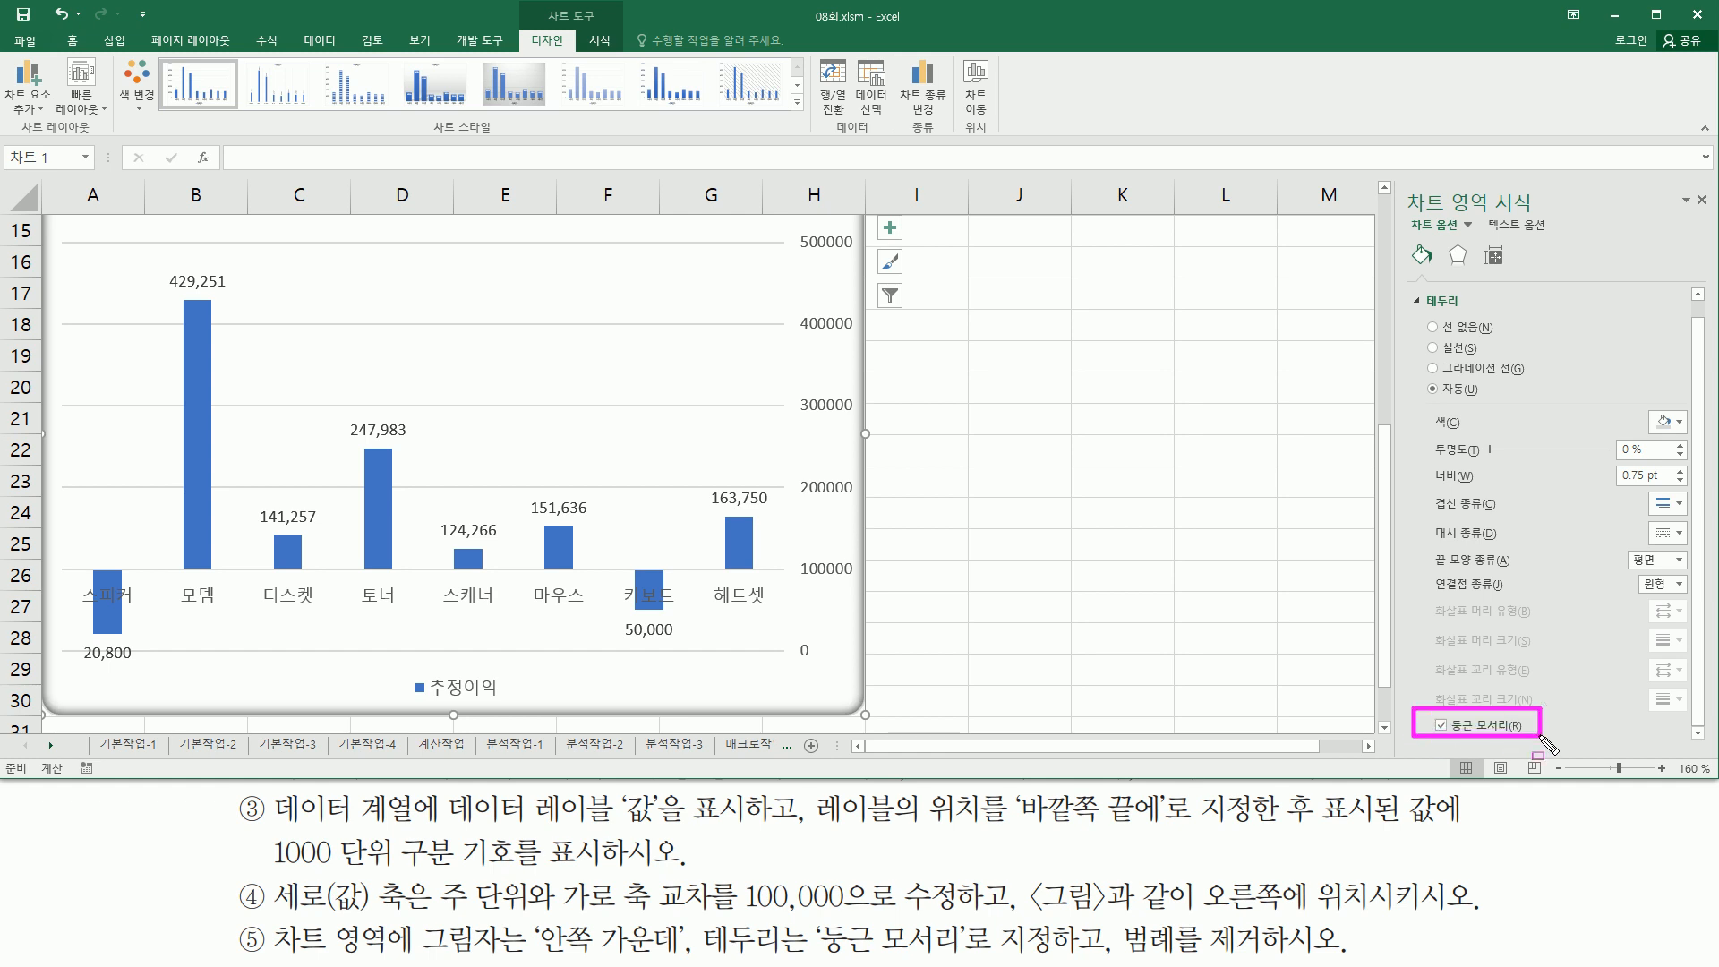
key("Escape")
left_click(1701, 204)
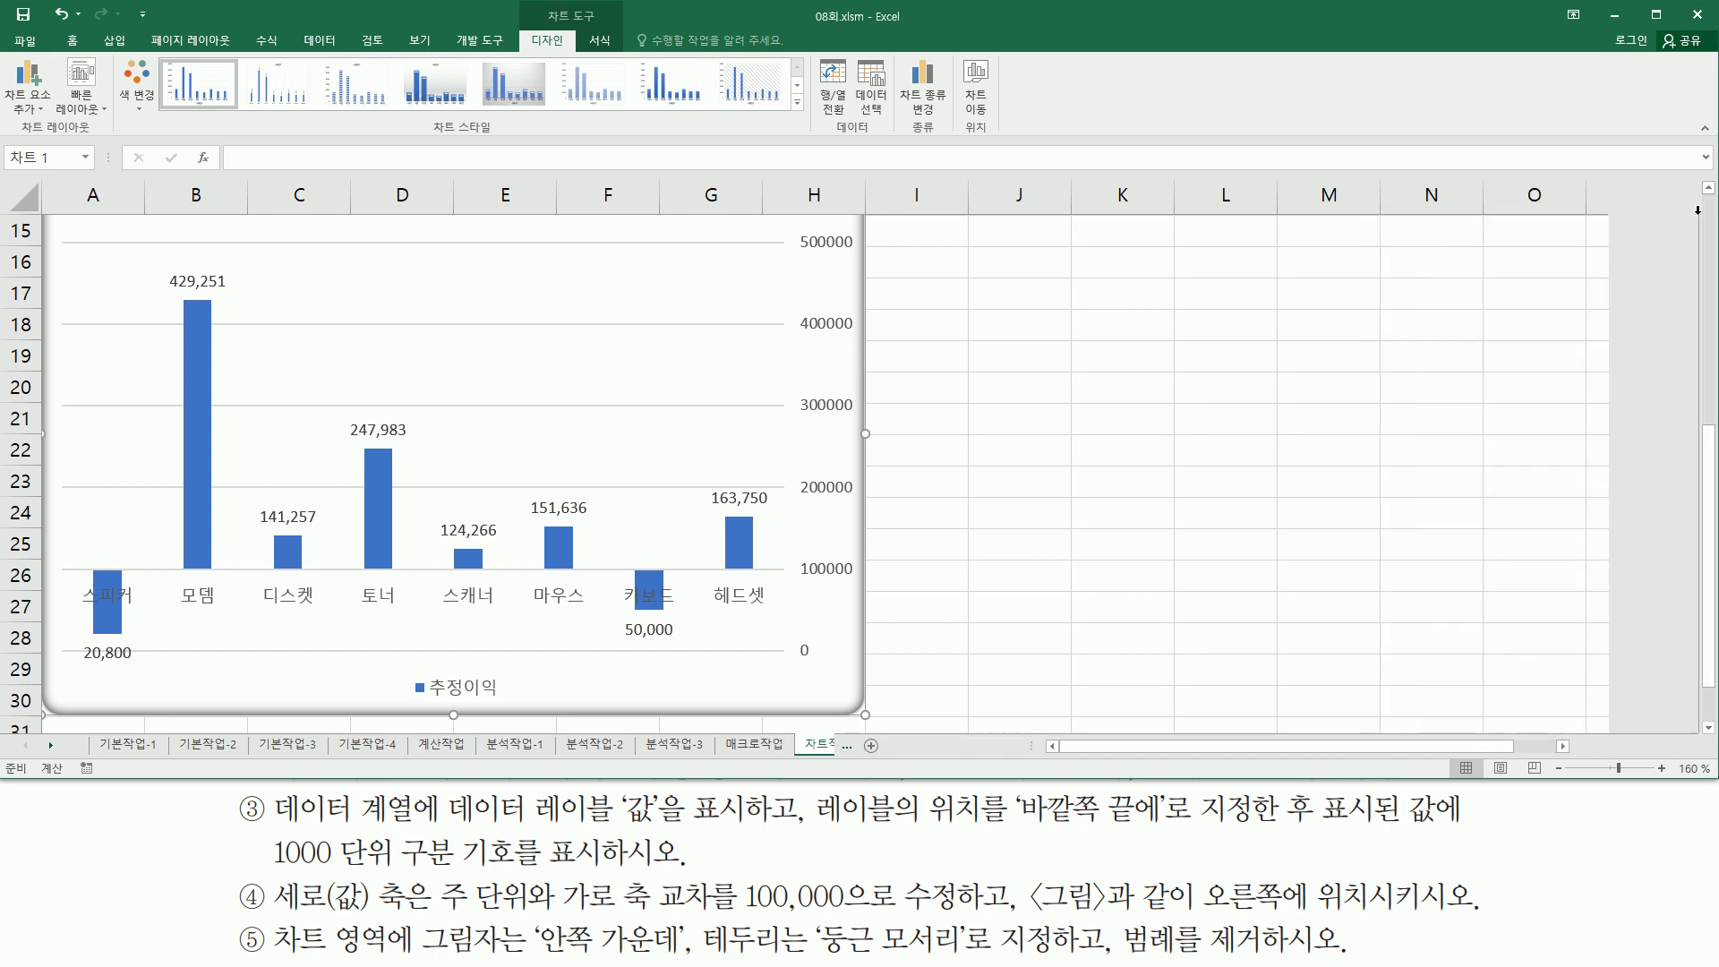
- Remove the legend from the chart
mouse_move(1105, 907)
left_mouse_down()
mouse_move(1106, 953)
mouse_move(1297, 958)
left_mouse_up()
left_click_drag(401, 671, 511, 706)
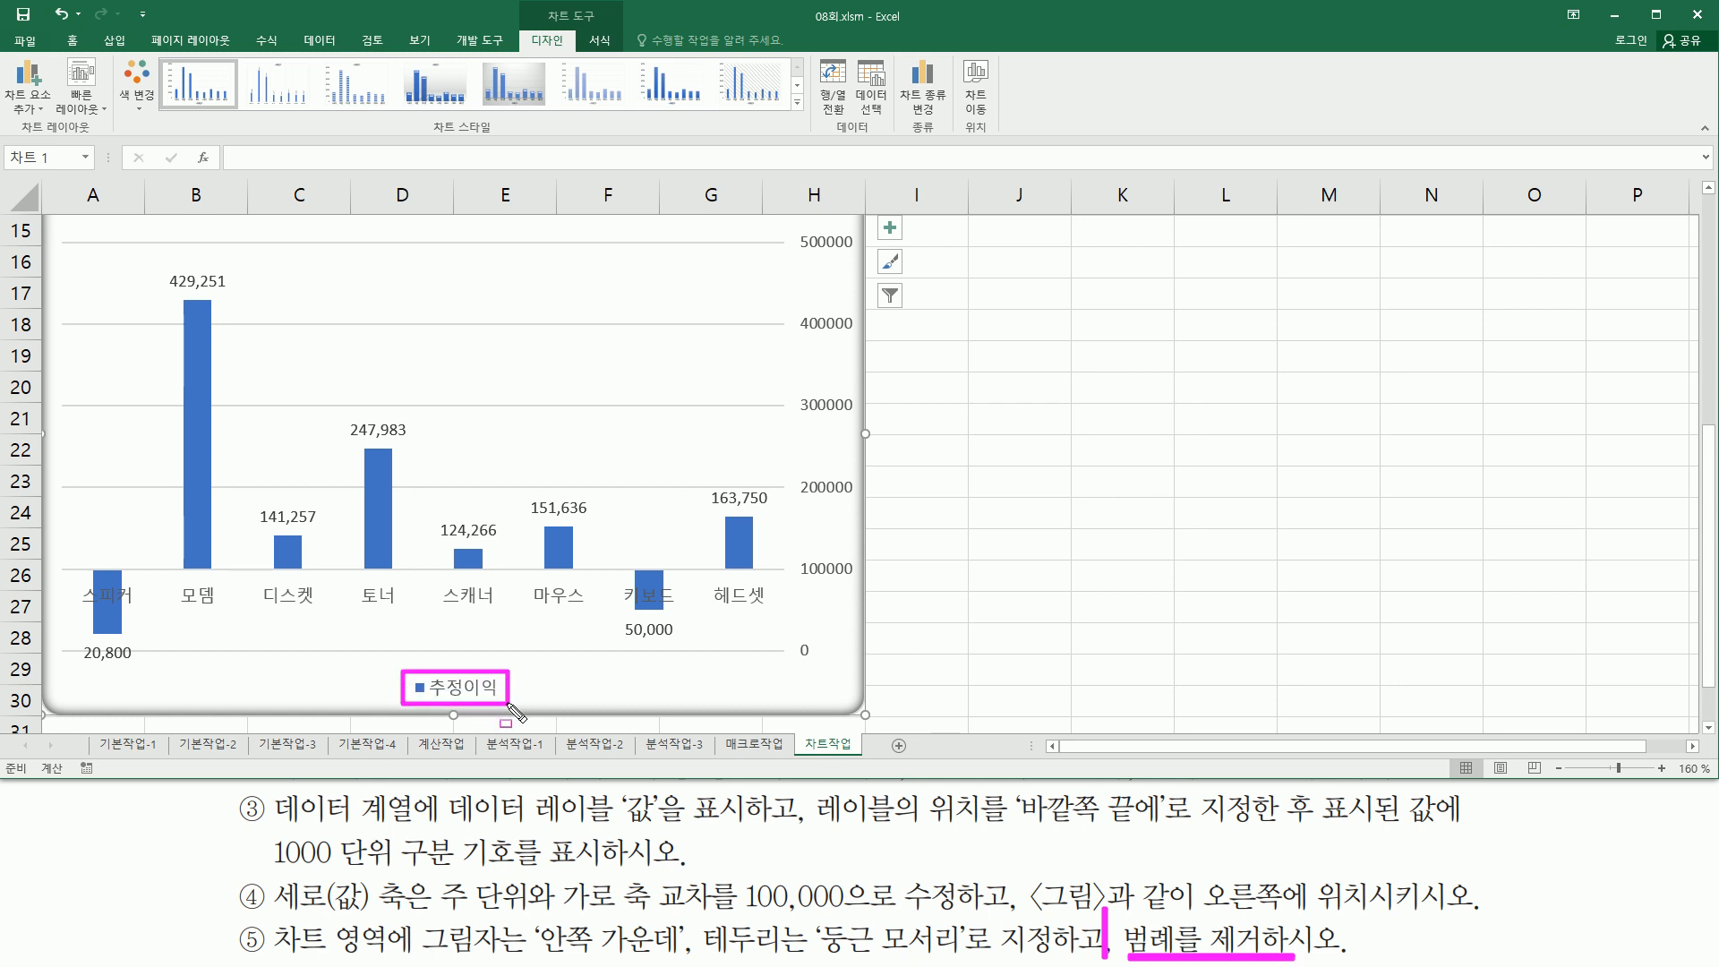
left_click(459, 688)
key("ctrl+z")
left_click(474, 695)
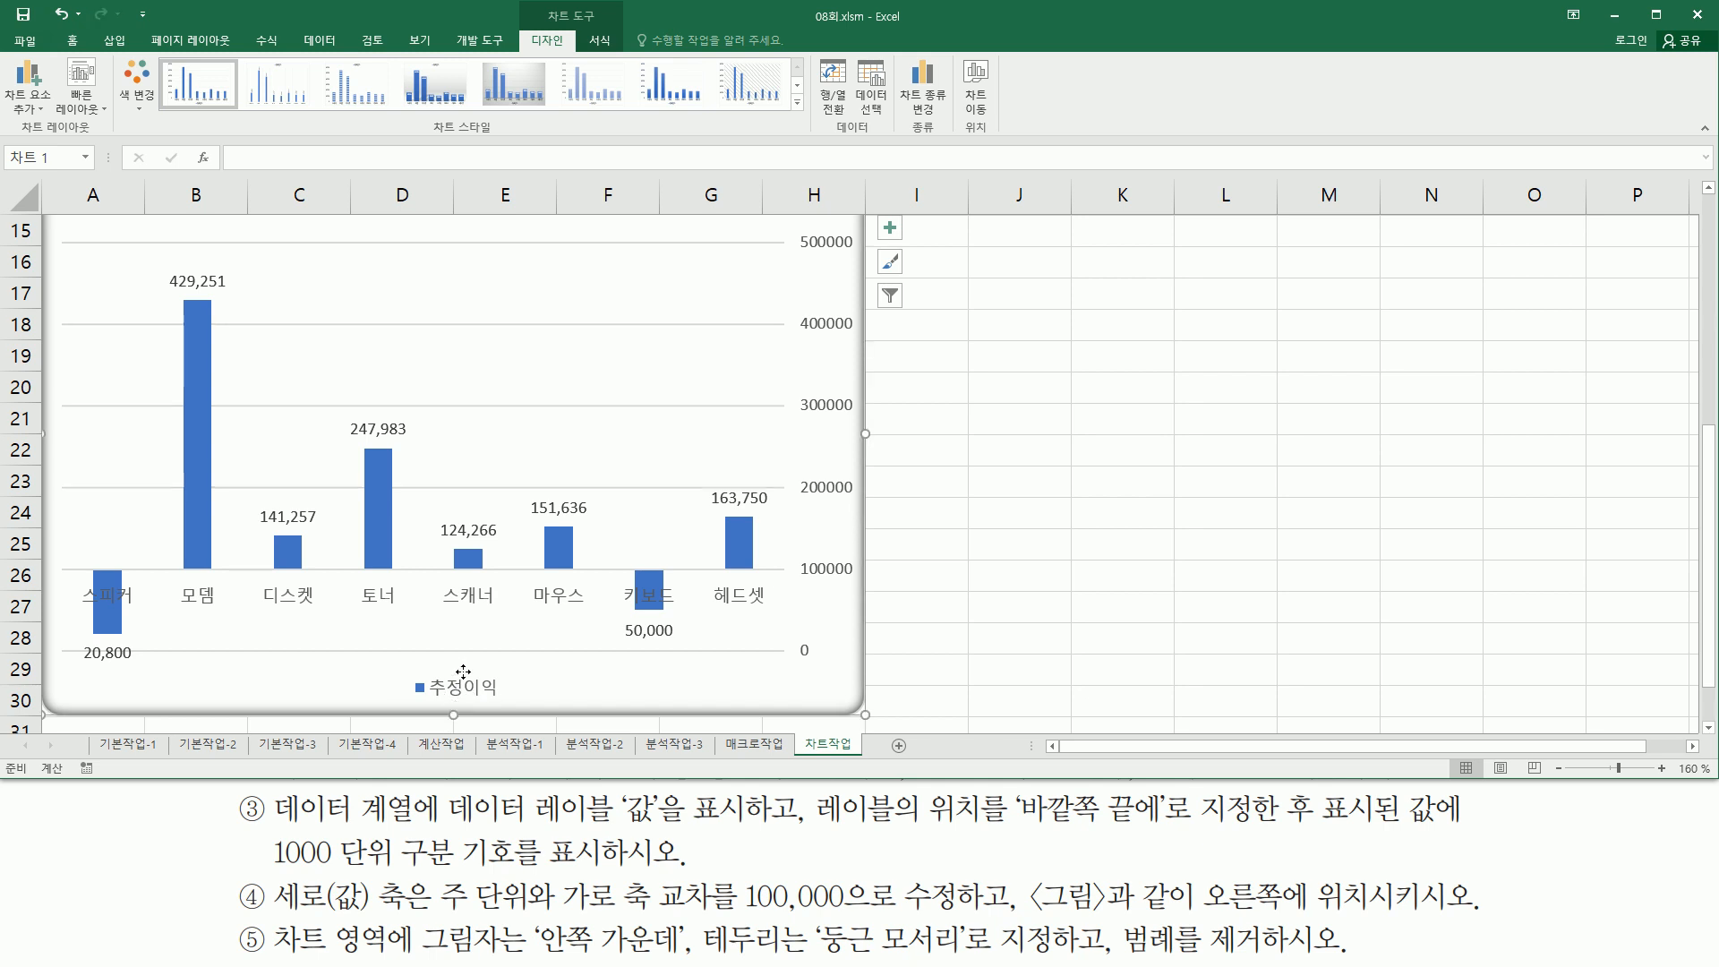
key("Delete")
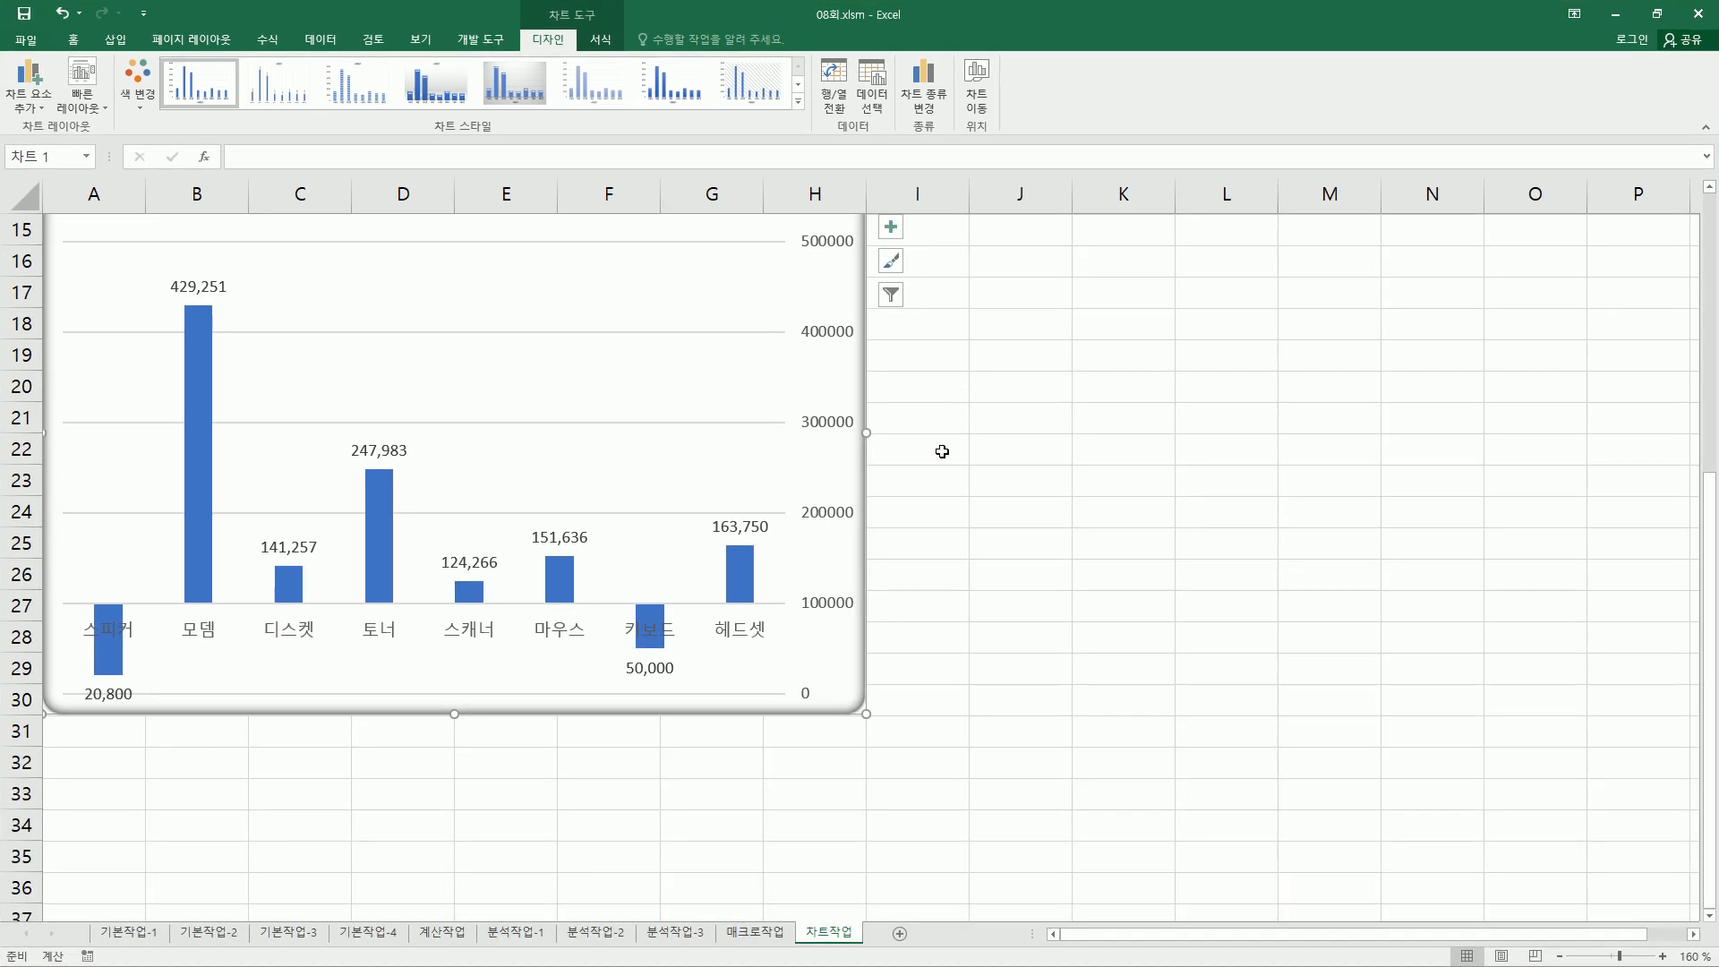
- Review the finished chart's title, right-side value axis, category labels and data labels against the task
scroll(1710, 190, "up", 4)
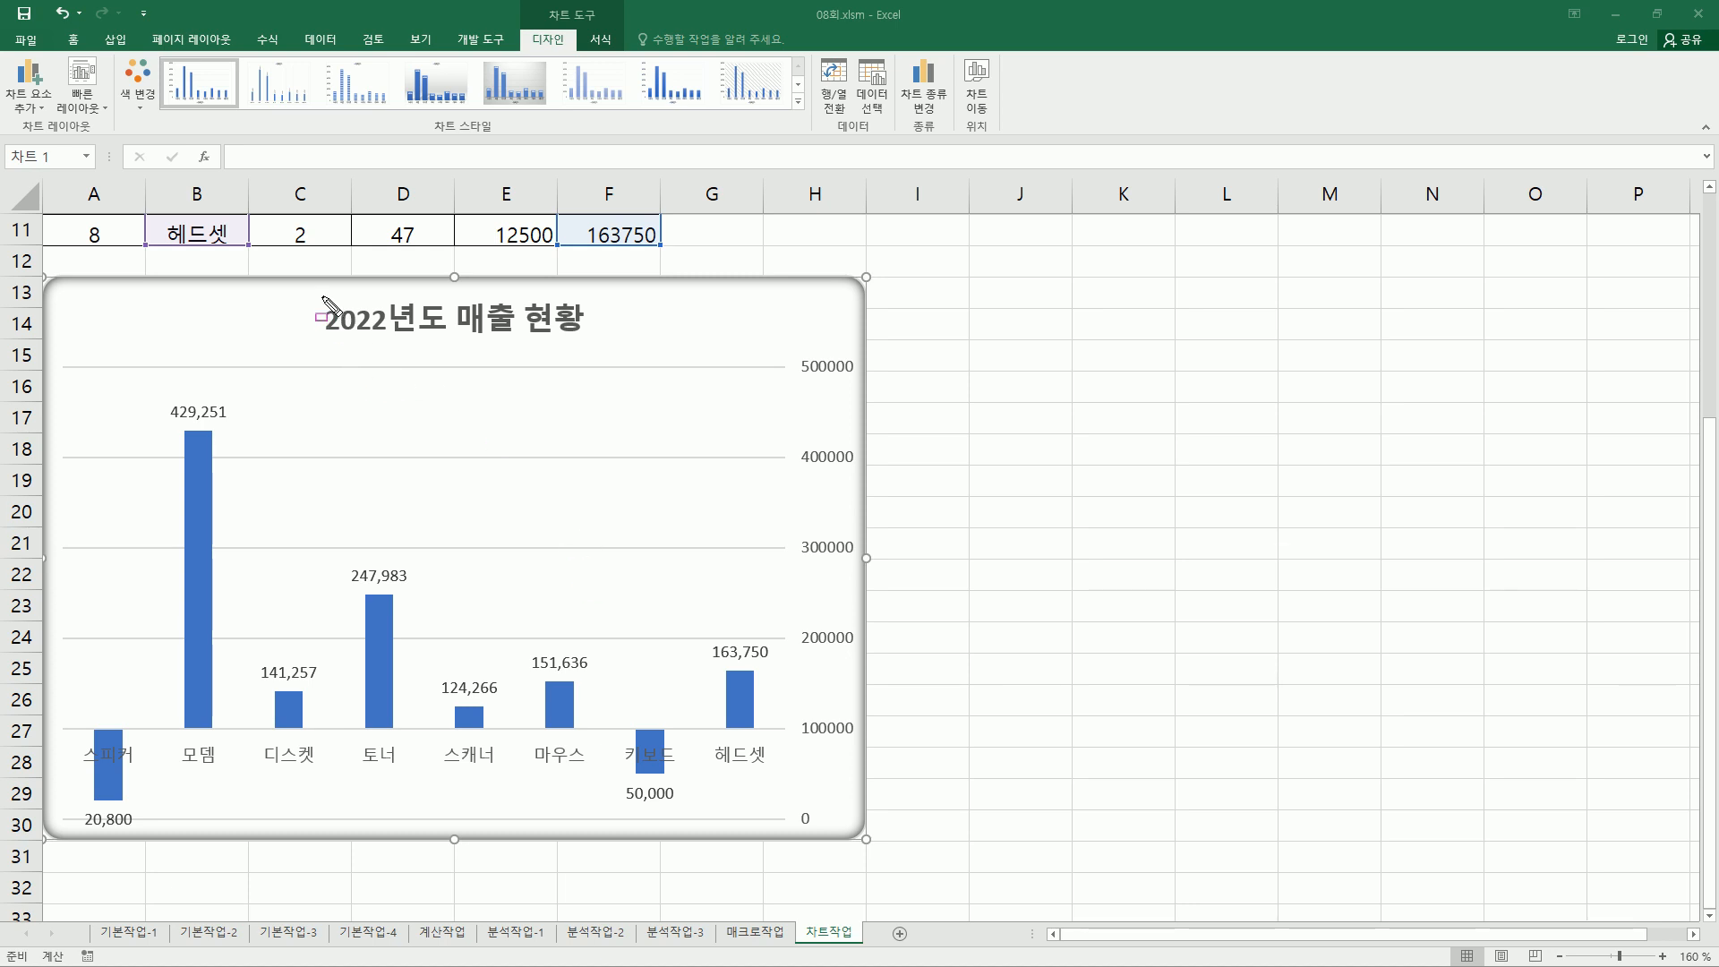
left_click_drag(317, 294, 595, 337)
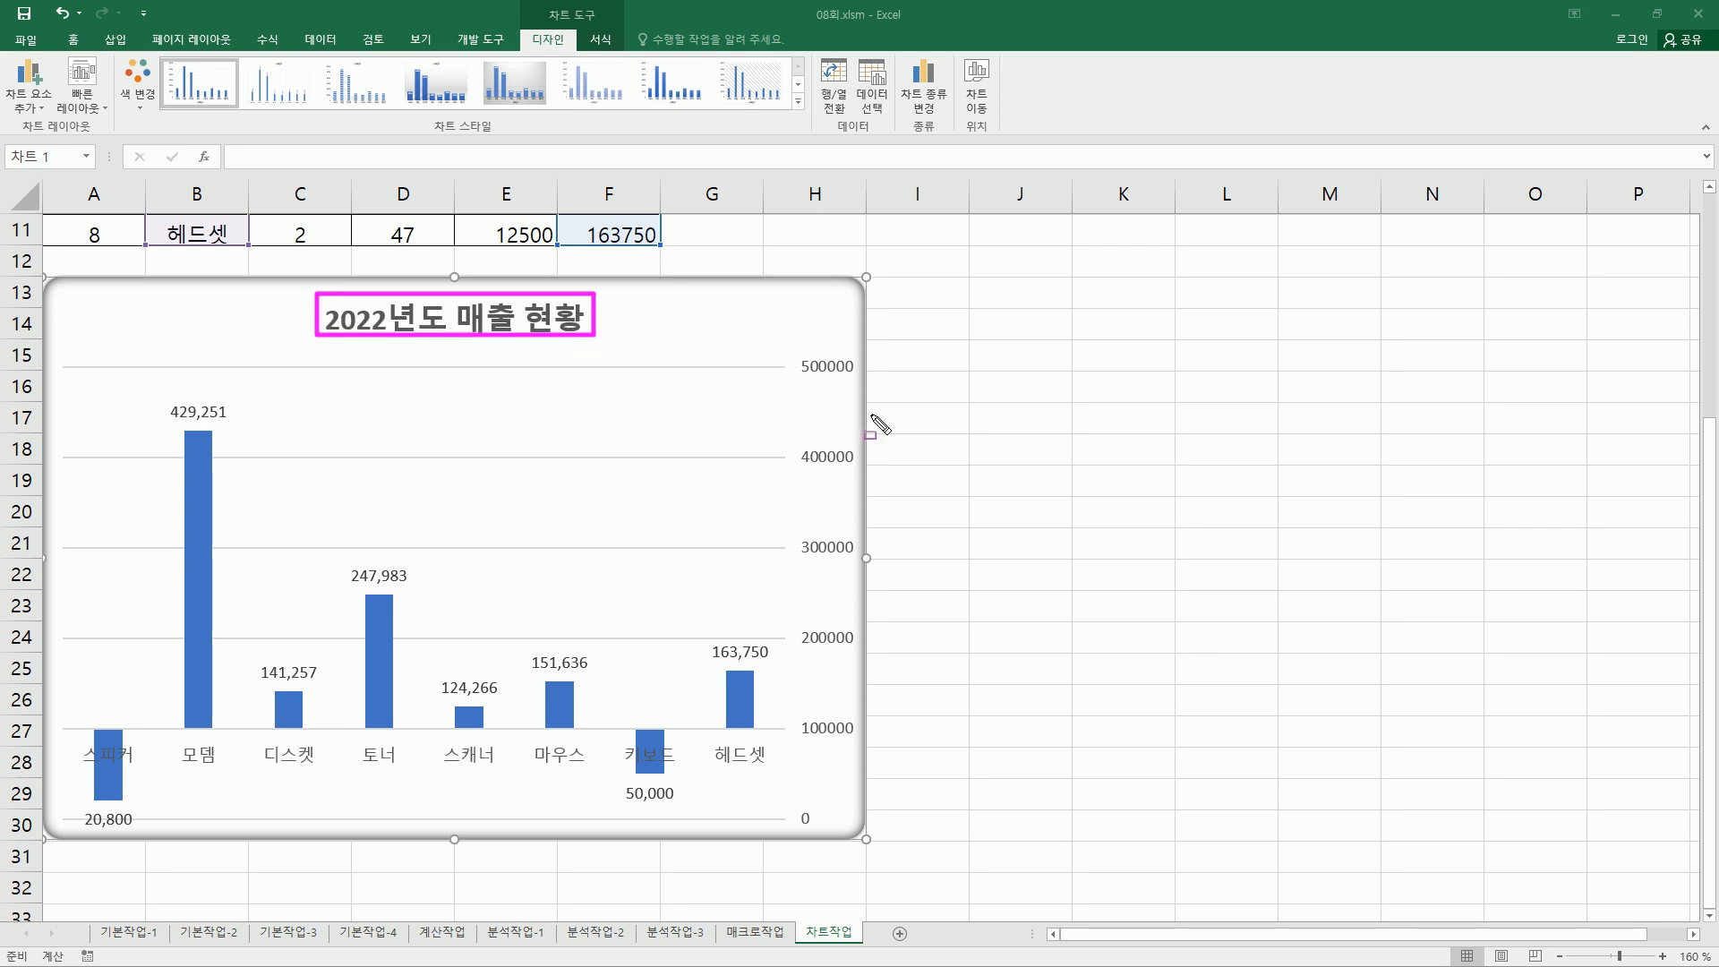
mouse_move(793, 348)
left_mouse_down()
mouse_move(842, 586)
mouse_move(865, 840)
left_mouse_up()
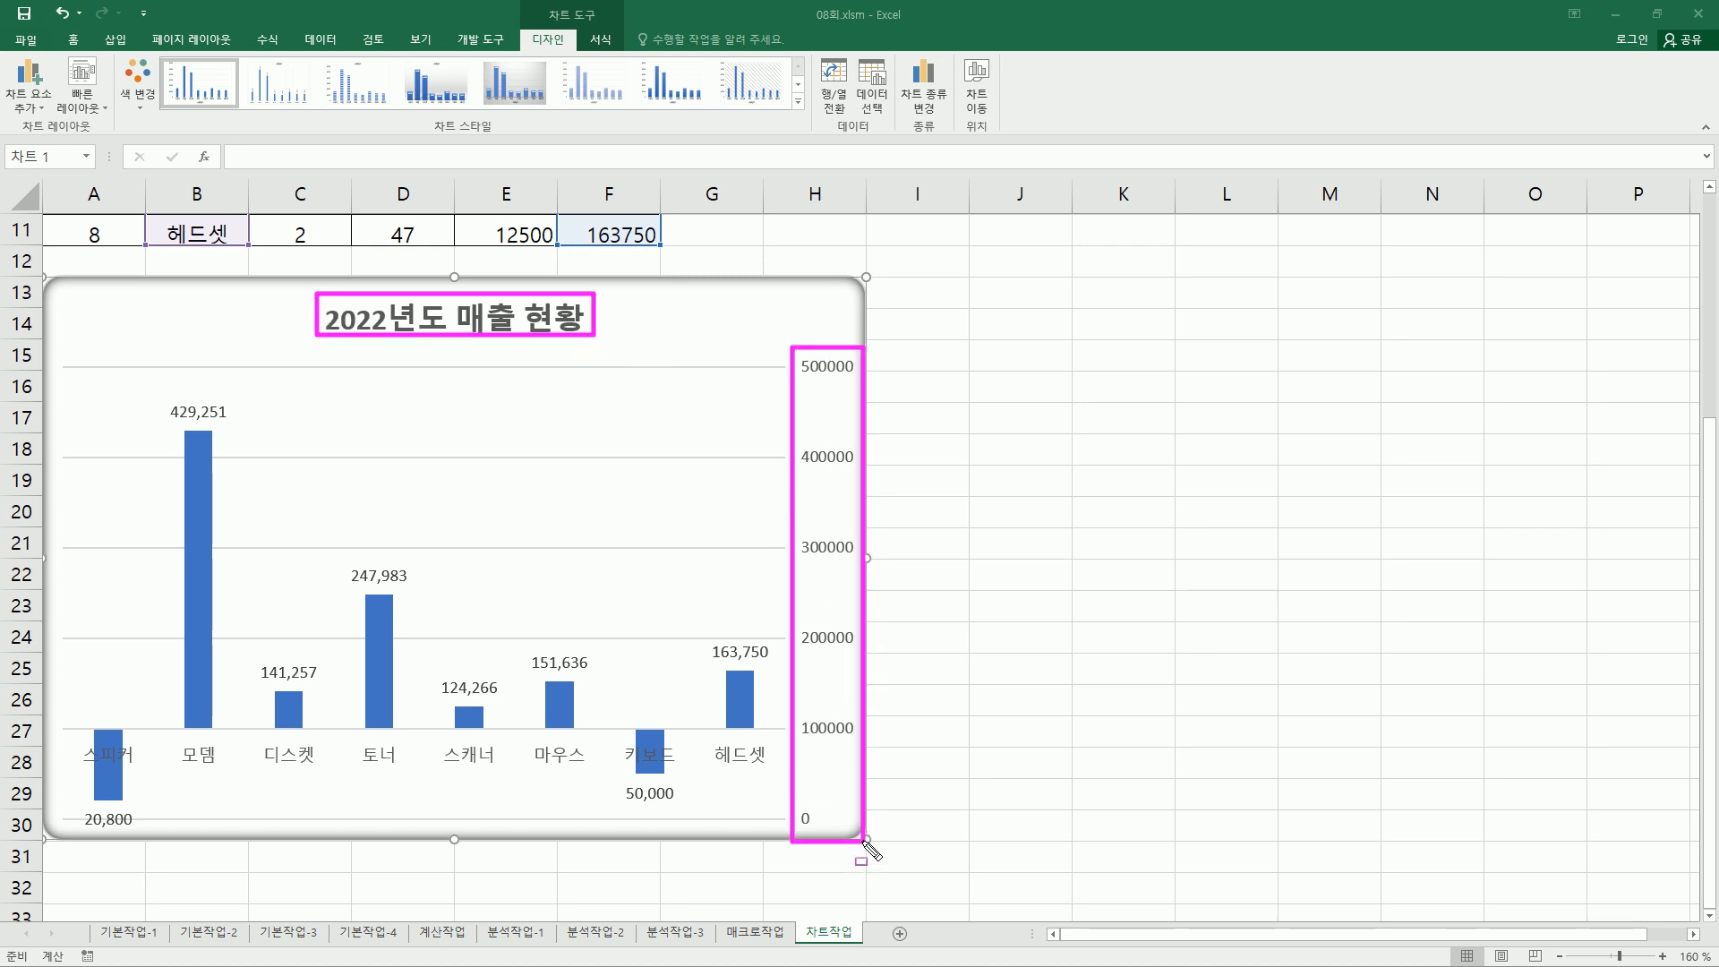
left_click_drag(67, 734, 770, 767)
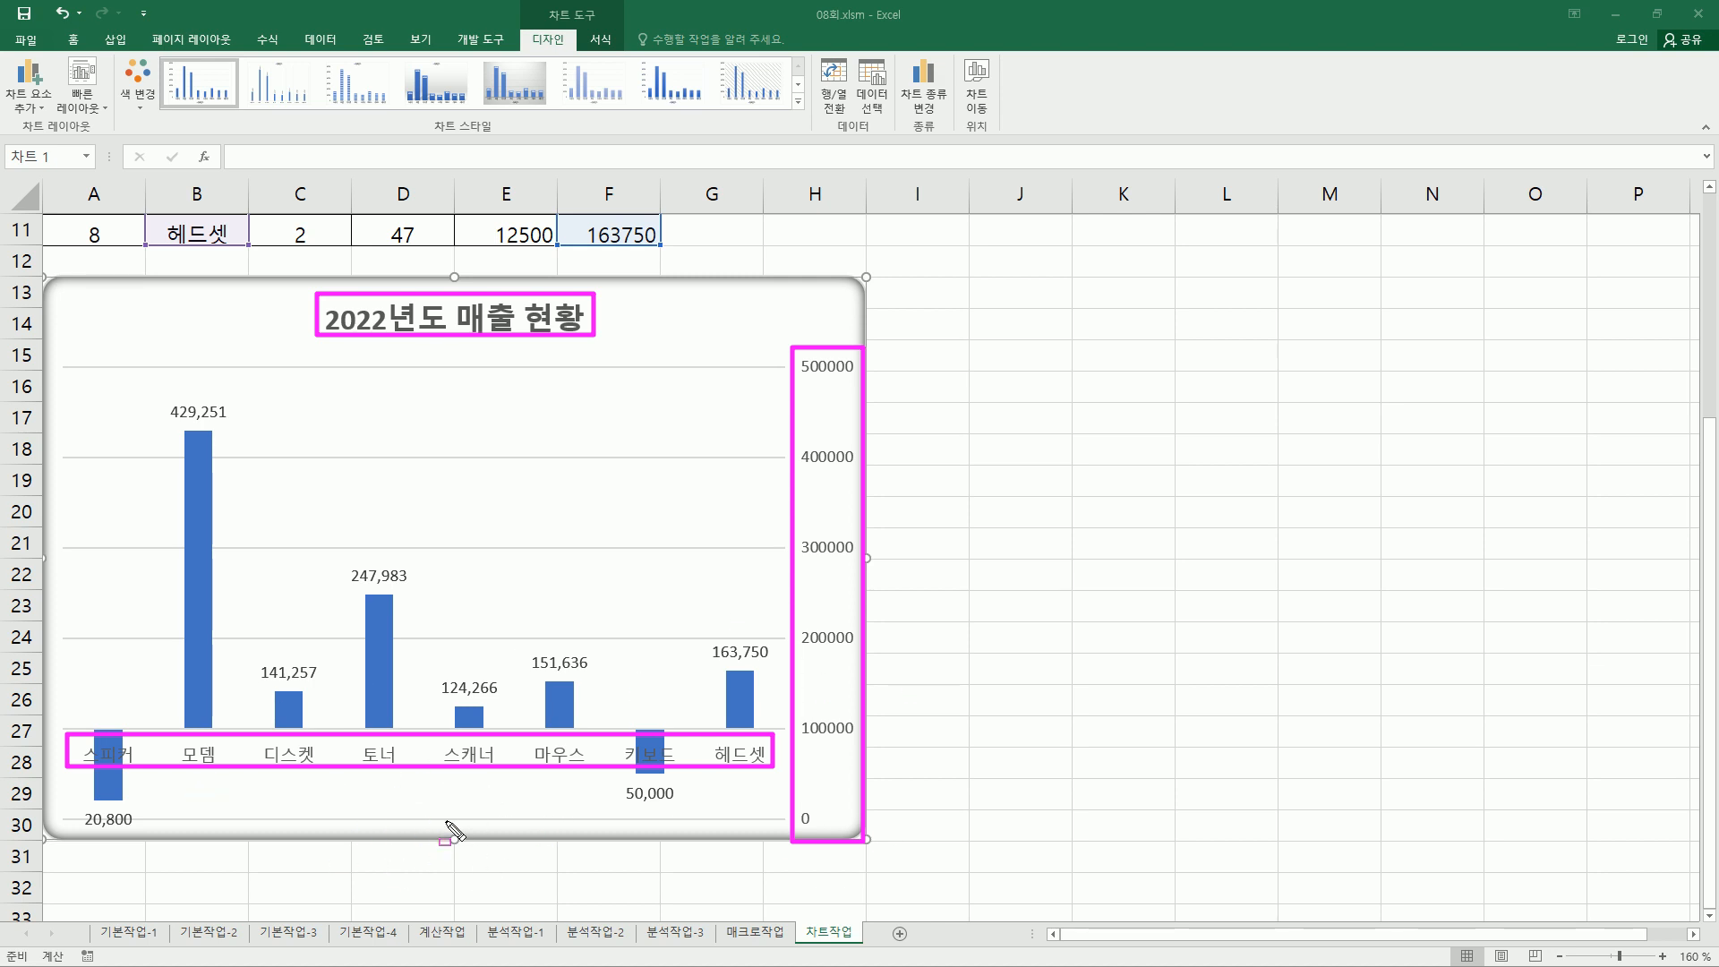
key("Escape")
left_click(1010, 334)
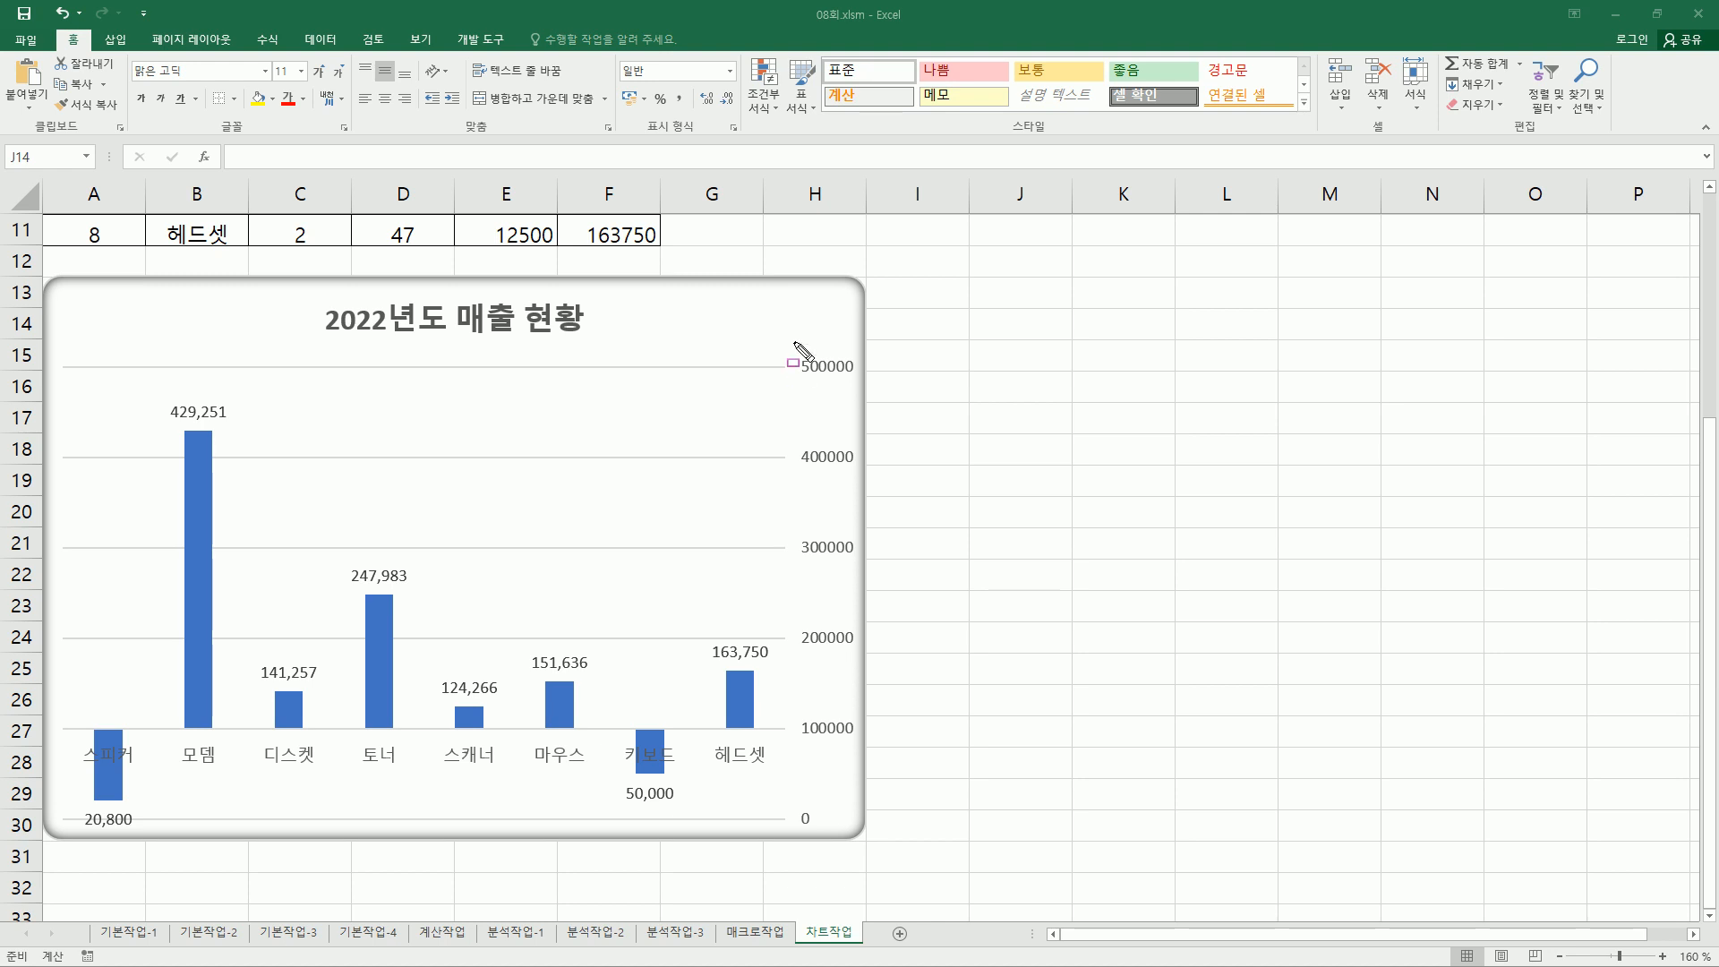
mouse_move(793, 341)
left_mouse_down()
mouse_move(773, 599)
mouse_move(853, 741)
mouse_move(868, 840)
left_mouse_up()
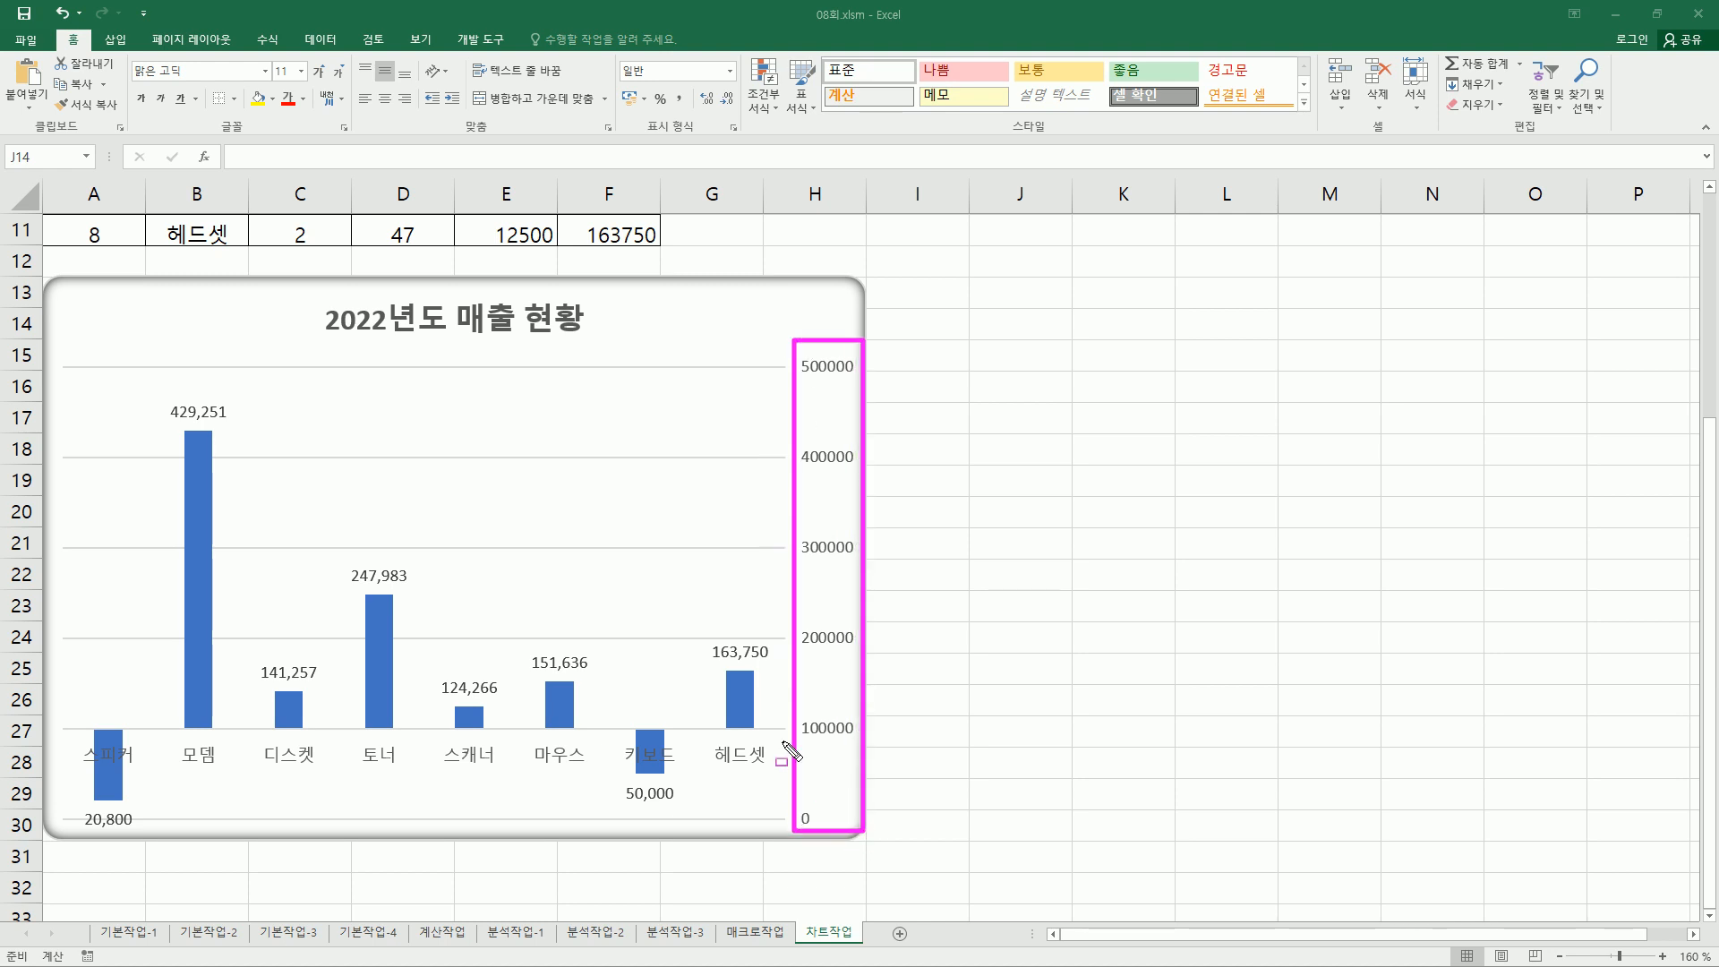
left_click_drag(159, 397, 245, 427)
left_click_drag(256, 655, 328, 684)
left_click_drag(349, 562, 418, 591)
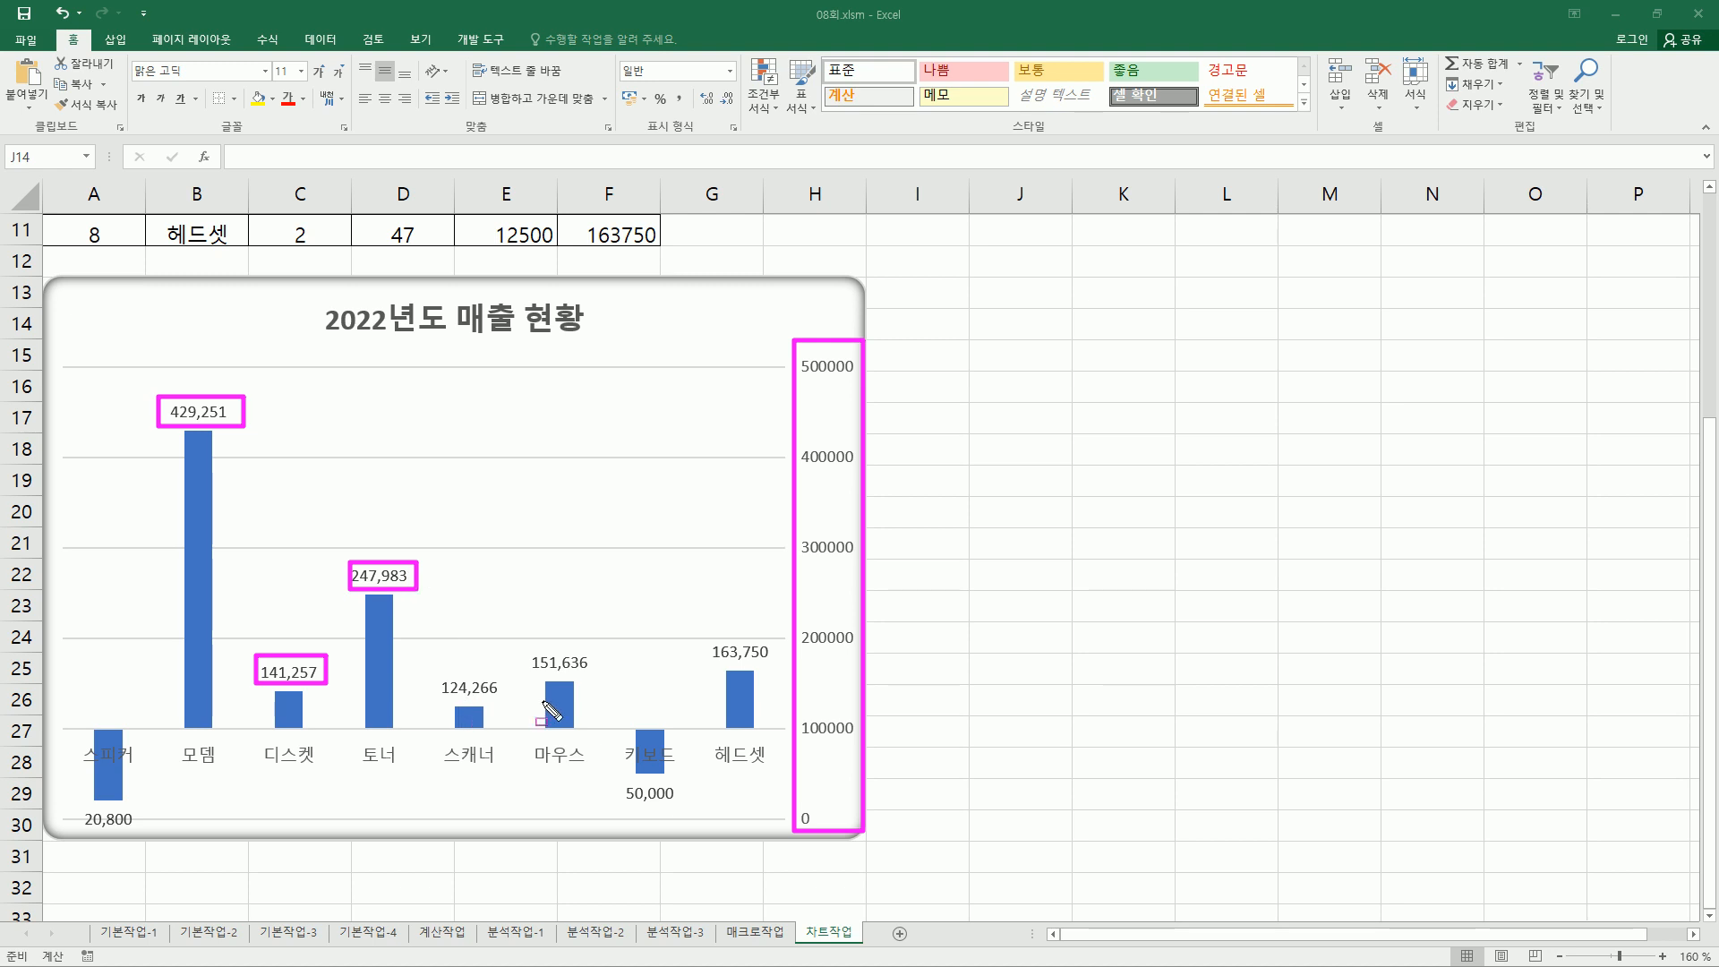
key("Escape")
left_click(931, 343)
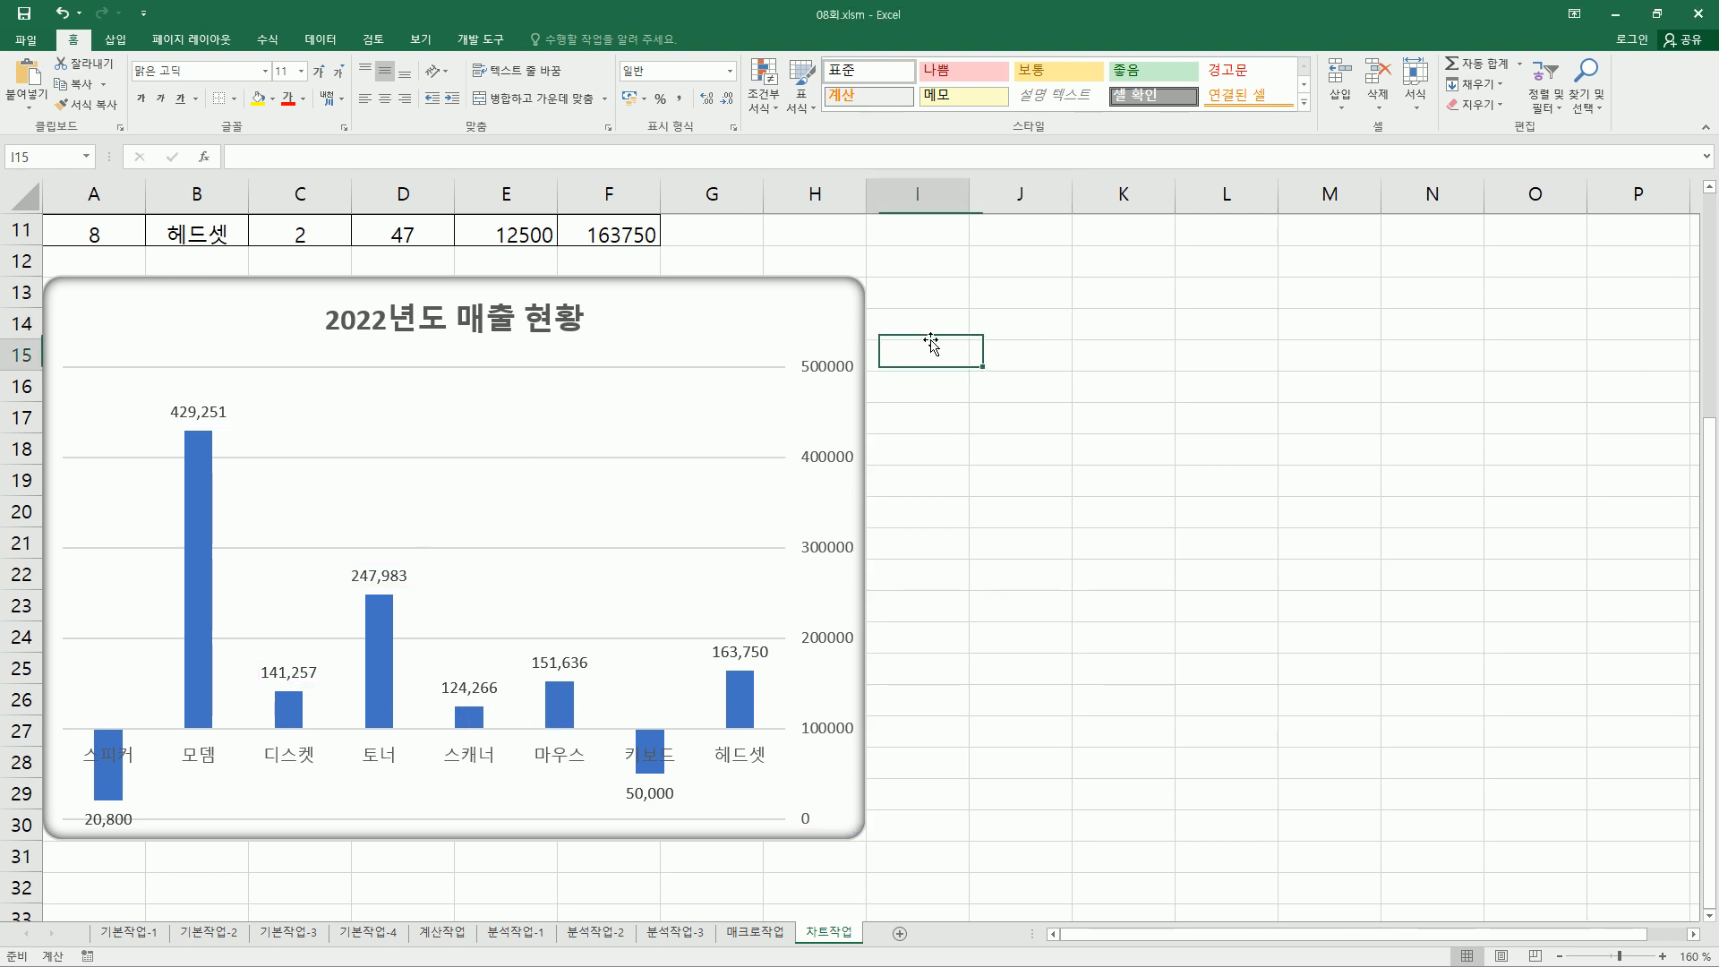